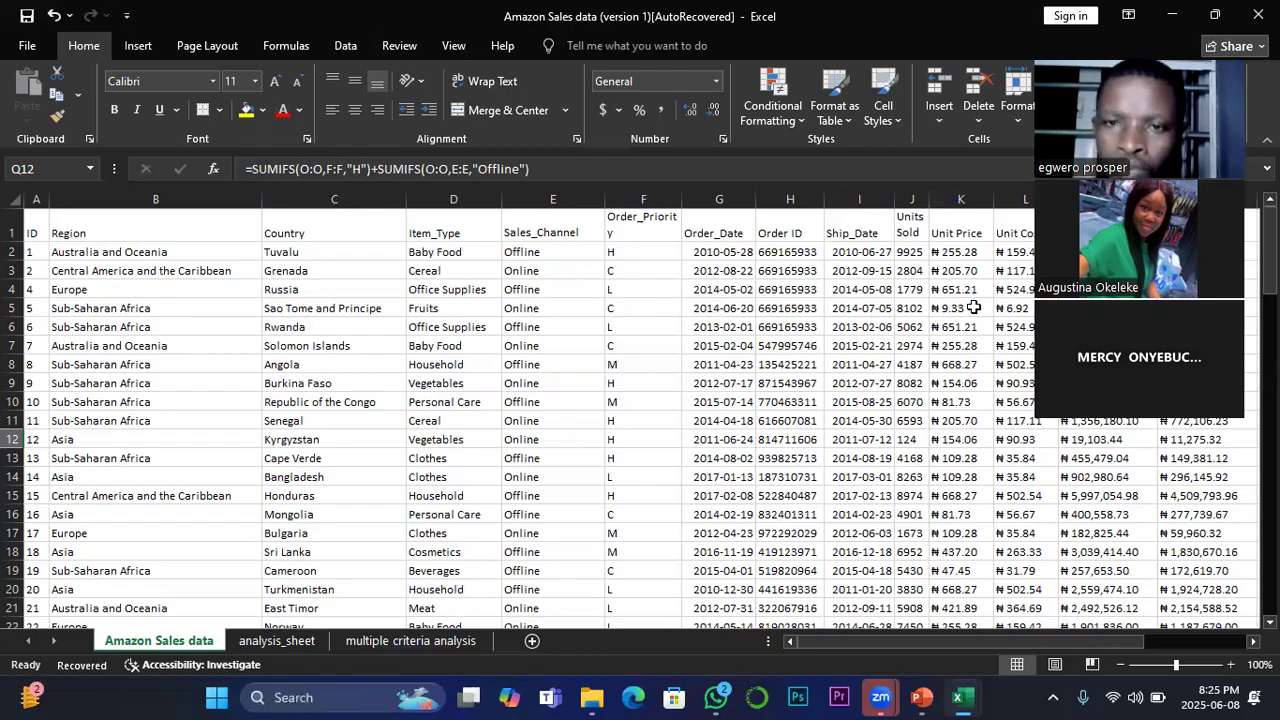
Step: Narrow the Sales_Channel column slightly and review the sales records across to the Total Profit column
{"action": "left_click_drag", "start_coordinate": [679, 200], "coordinate": [591, 190]}
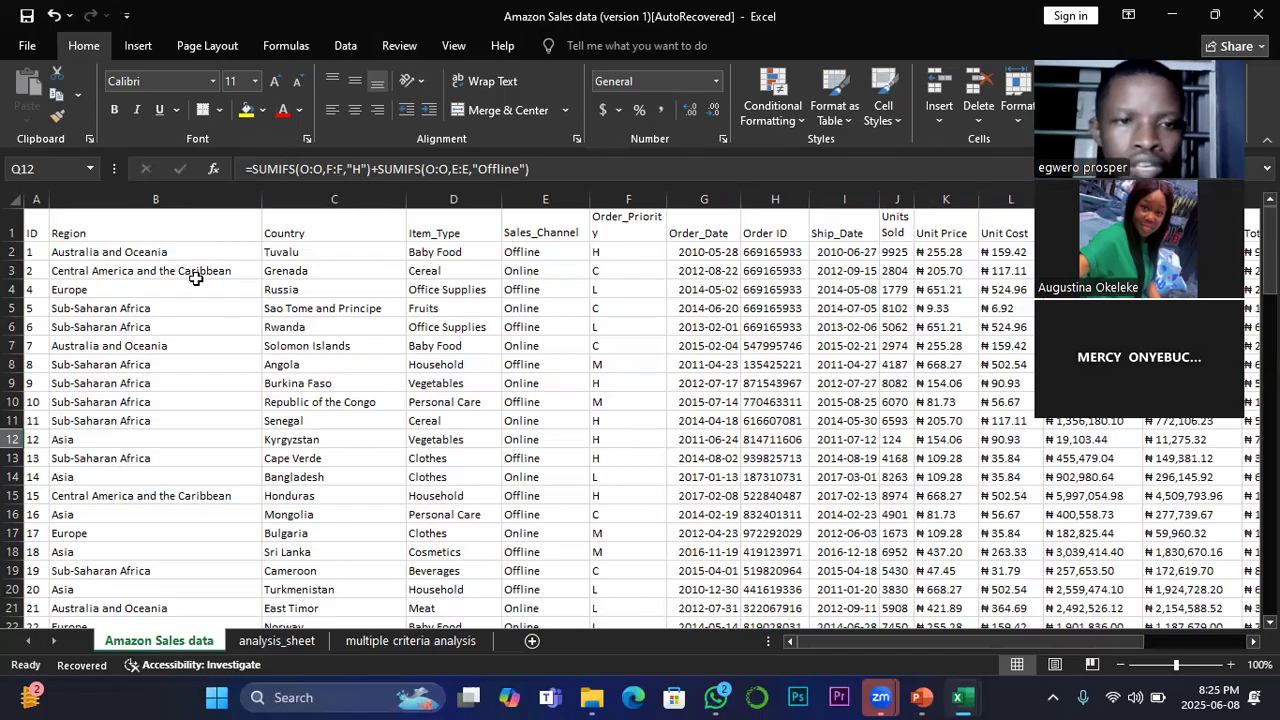
{"action": "left_click_drag", "start_coordinate": [825, 643], "coordinate": [946, 641]}
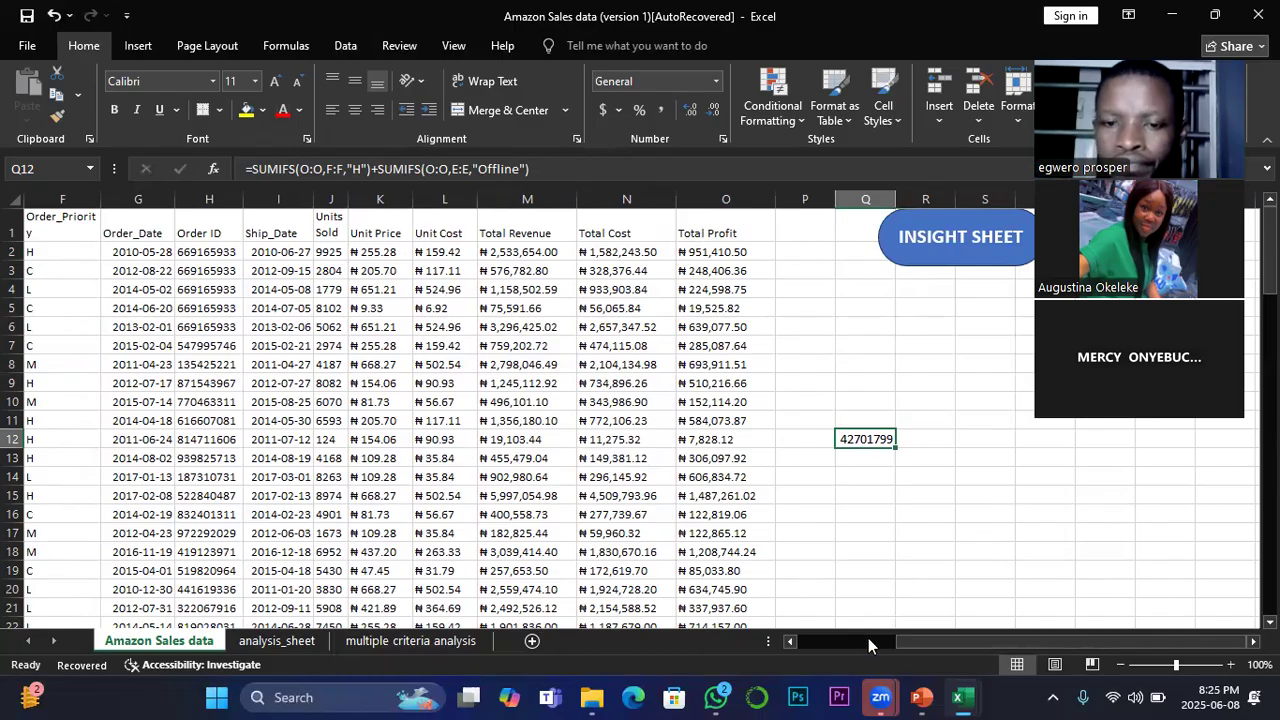
{"action": "left_click_drag", "start_coordinate": [933, 643], "coordinate": [845, 635]}
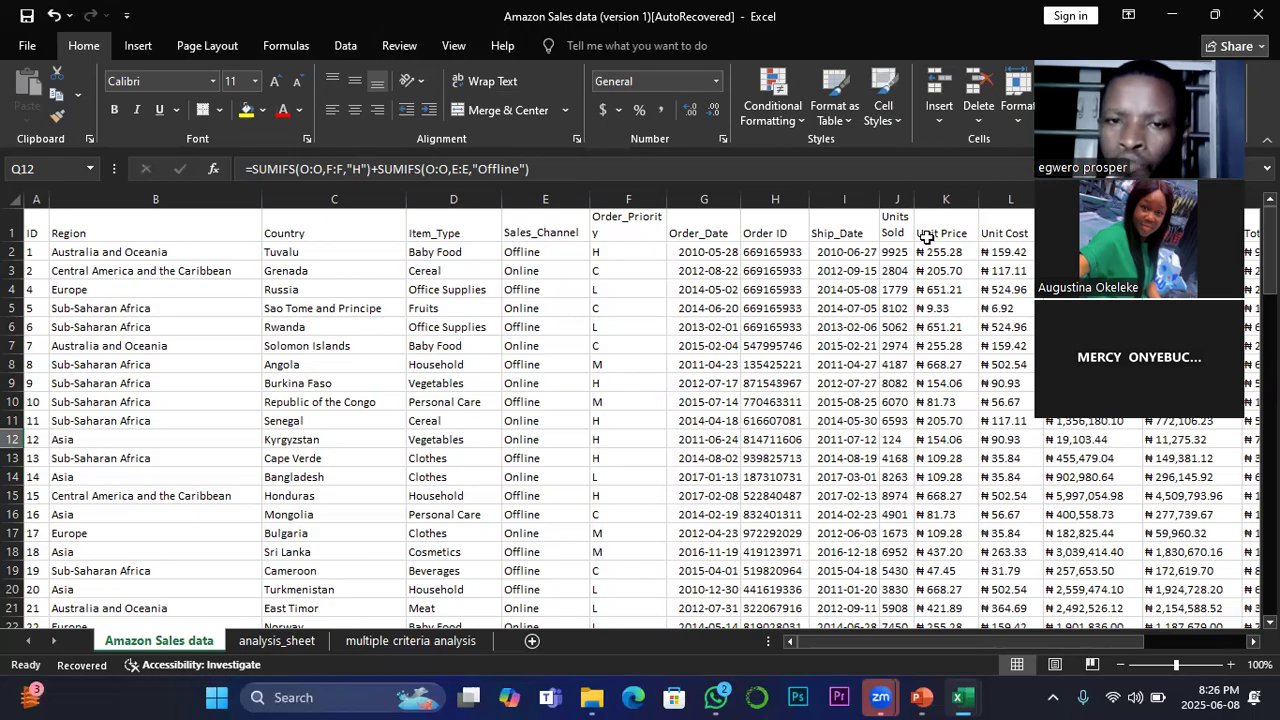
{"action": "left_click", "coordinate": [531, 253]}
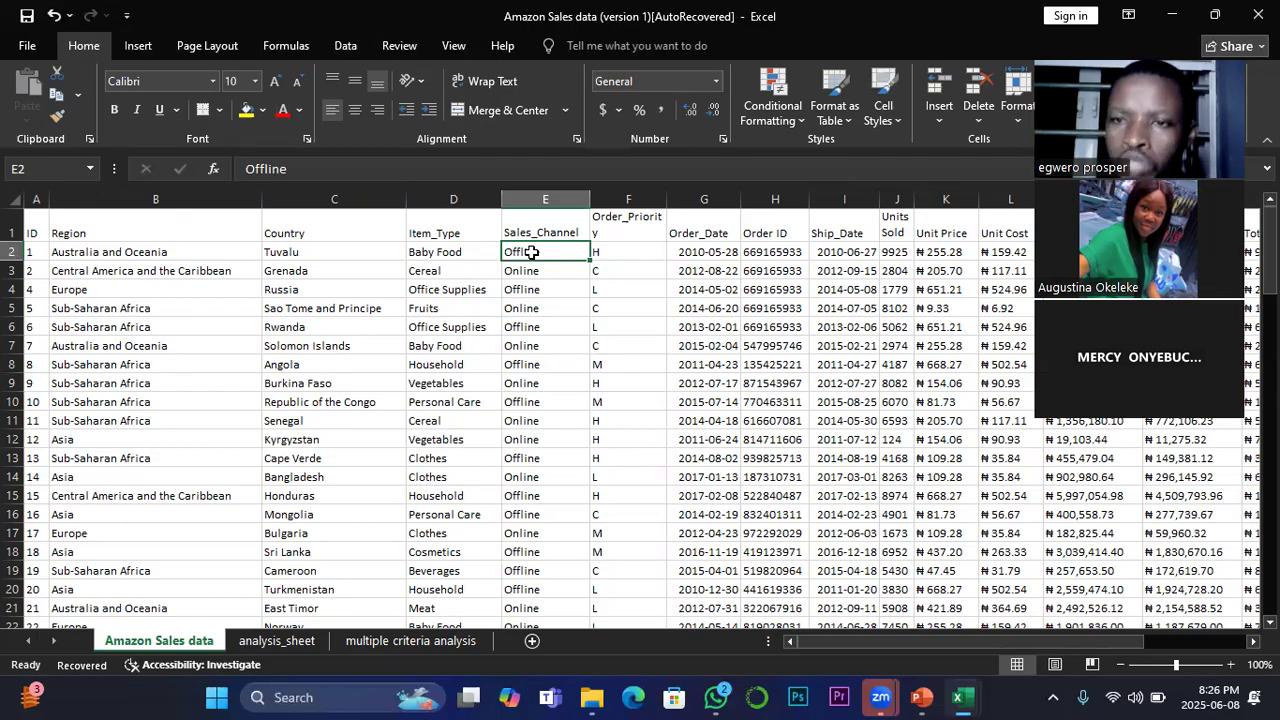
{"action": "left_click", "coordinate": [290, 296]}
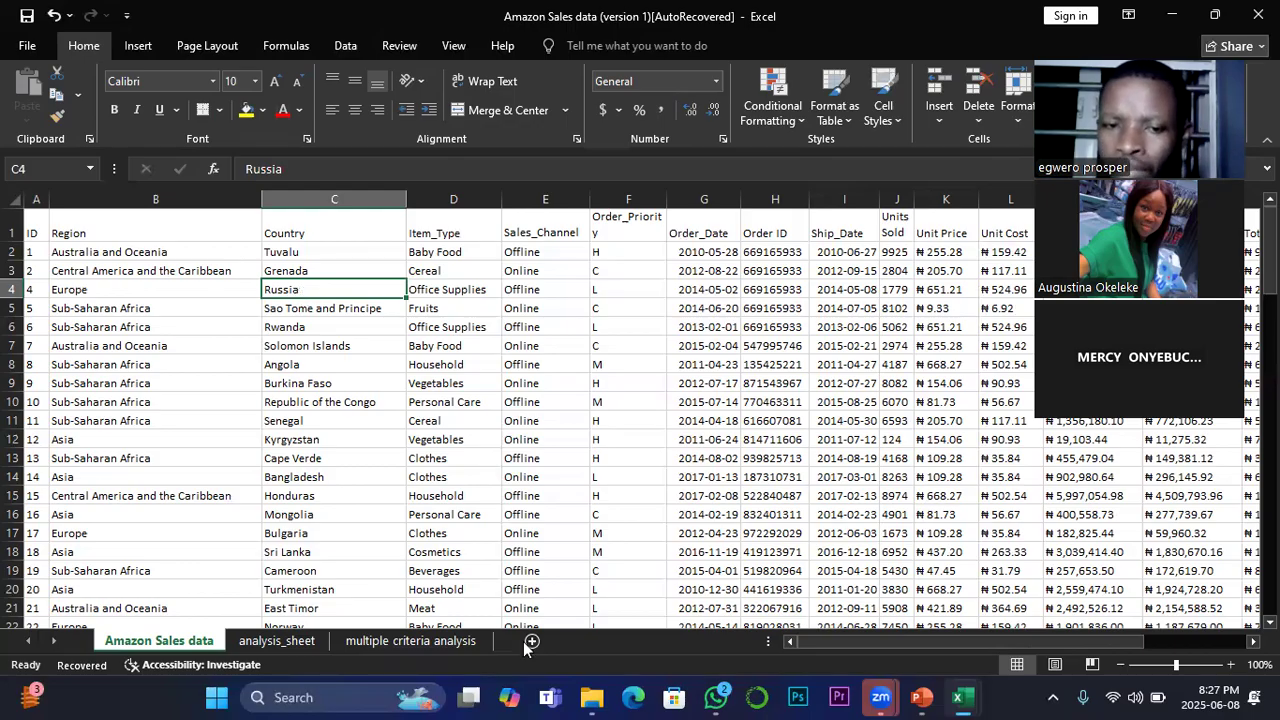
Step: On the multiple criteria analysis sheet, enter the label Q2 in D35 and merge and center E35:N35 beside it
{"action": "left_click", "coordinate": [470, 645]}
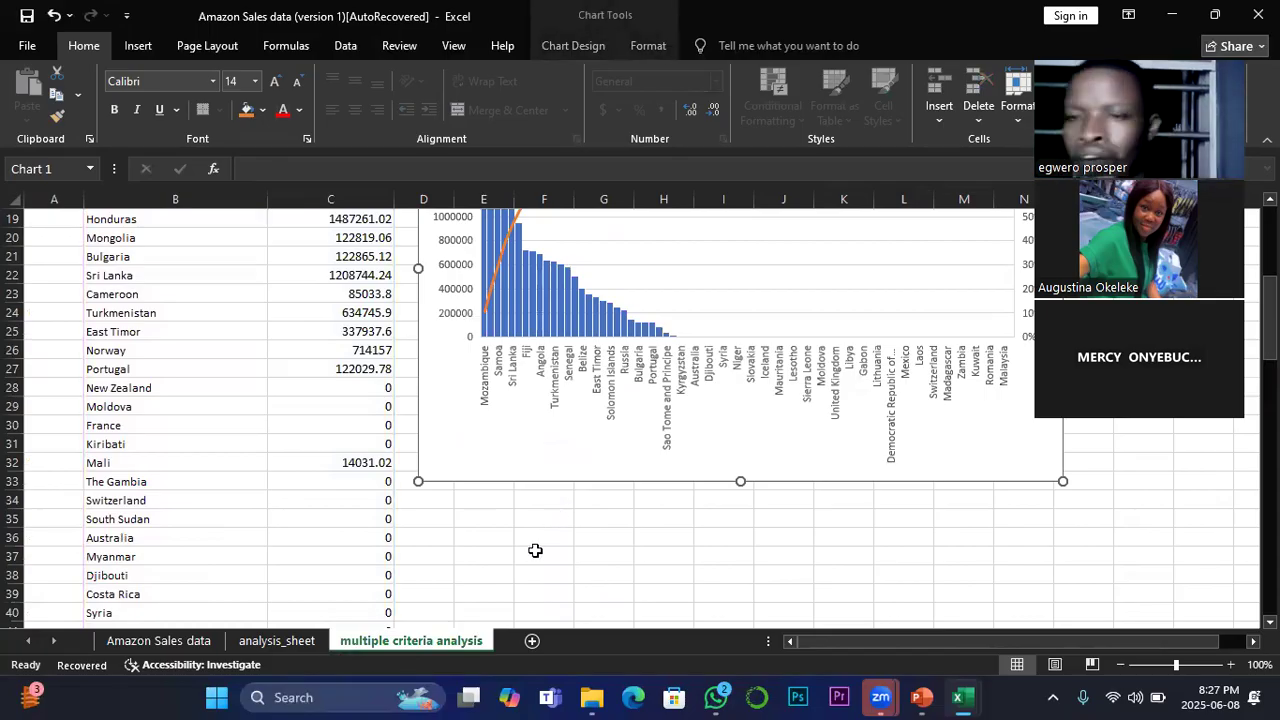
{"action": "left_click", "coordinate": [432, 518]}
{"action": "left_click_drag", "start_coordinate": [432, 518], "coordinate": [1030, 520]}
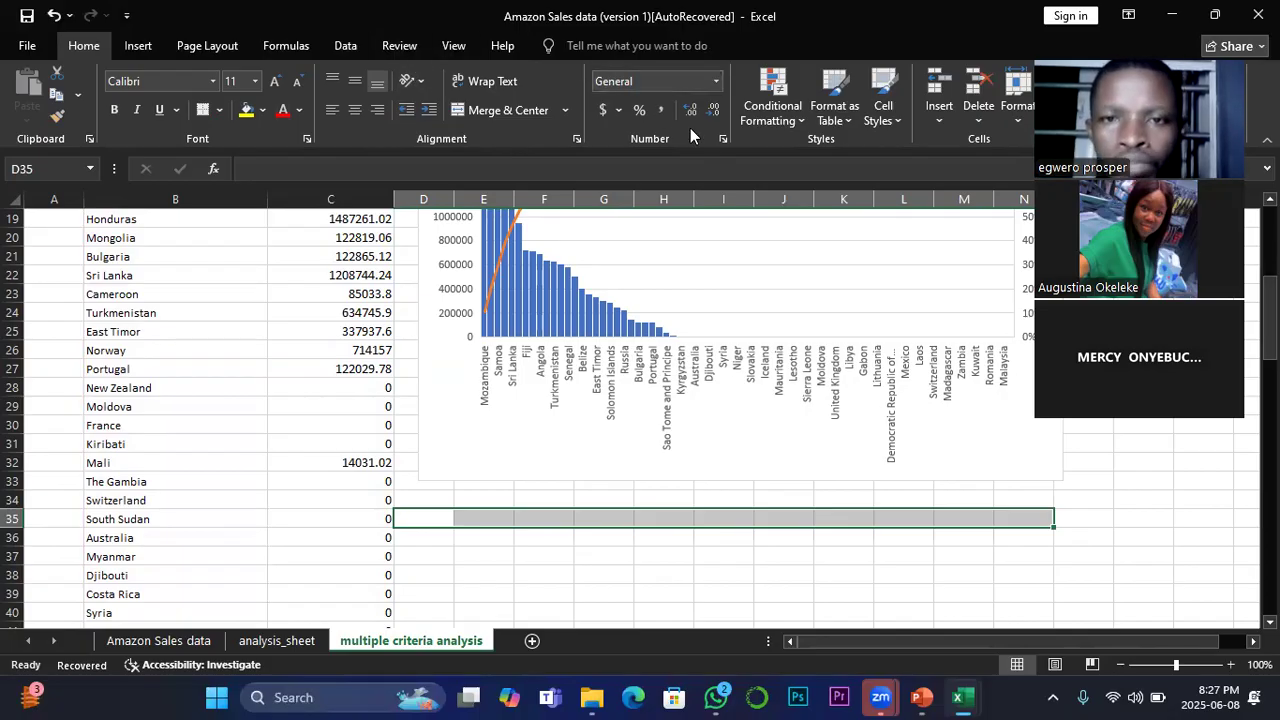
{"action": "left_click", "coordinate": [424, 517]}
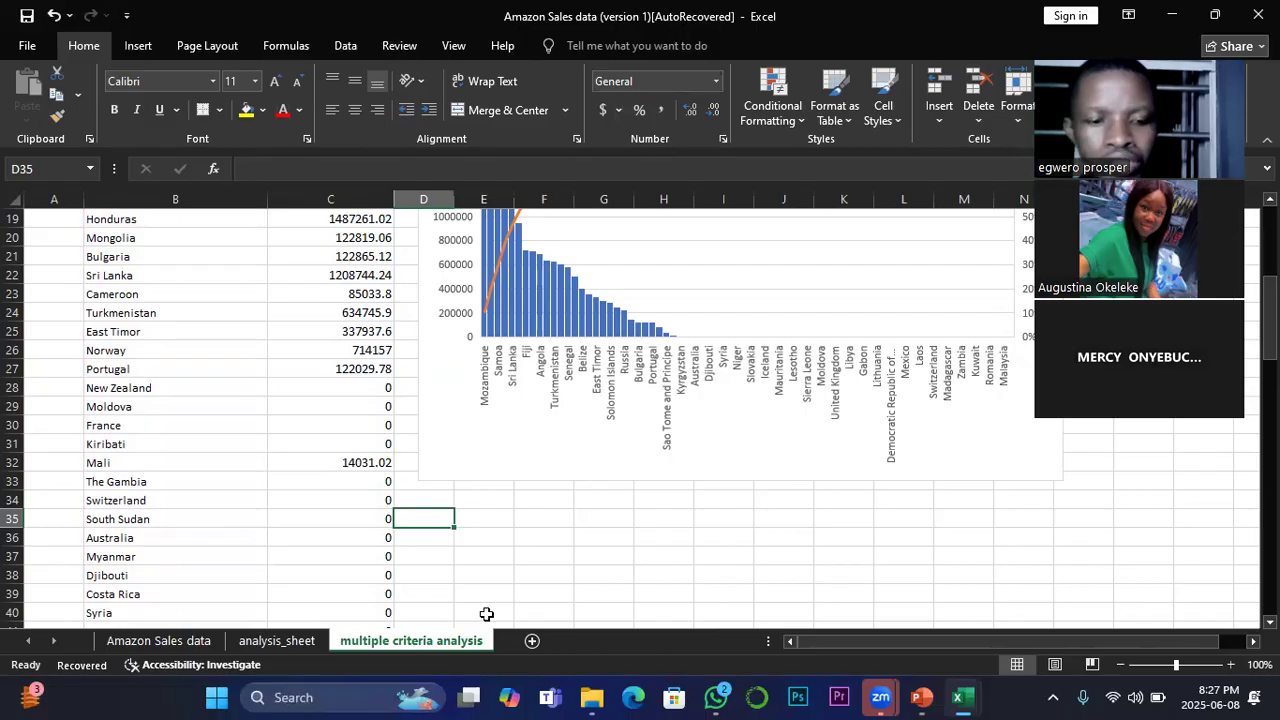
{"action": "type", "text": "Q2"}
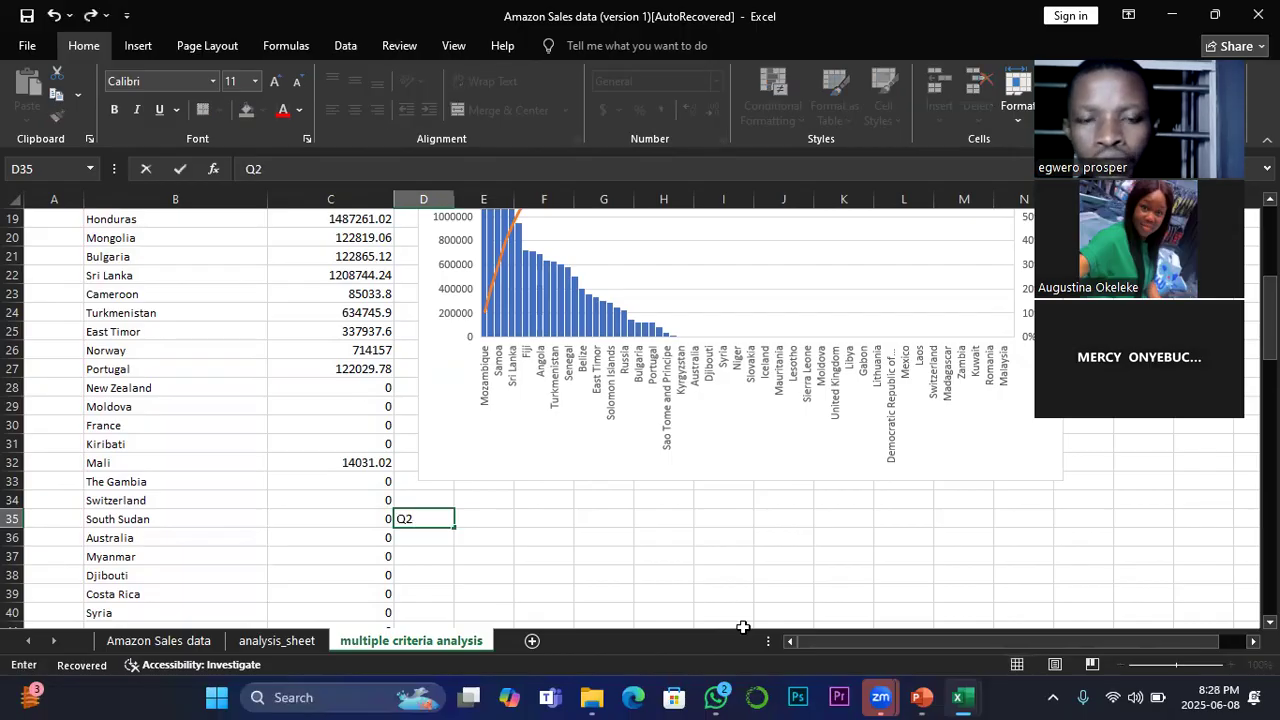
{"action": "left_click_drag", "start_coordinate": [505, 526], "coordinate": [1013, 524]}
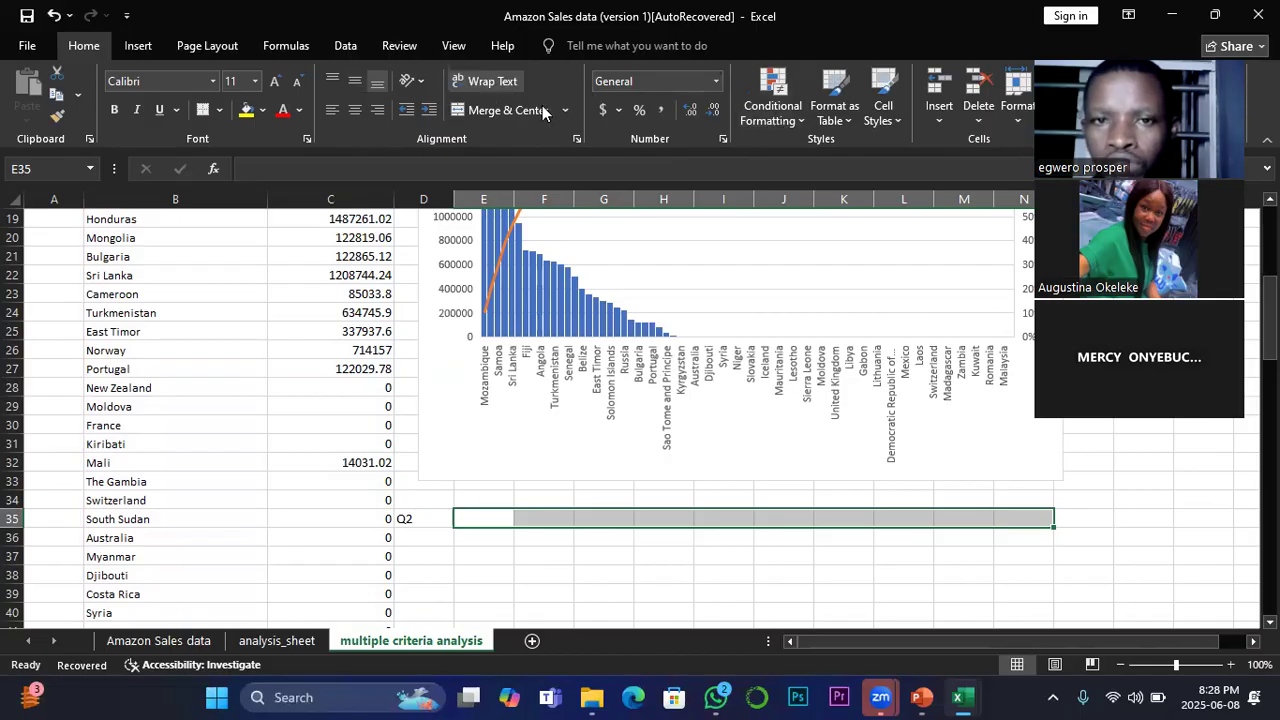
{"action": "left_click", "coordinate": [491, 111]}
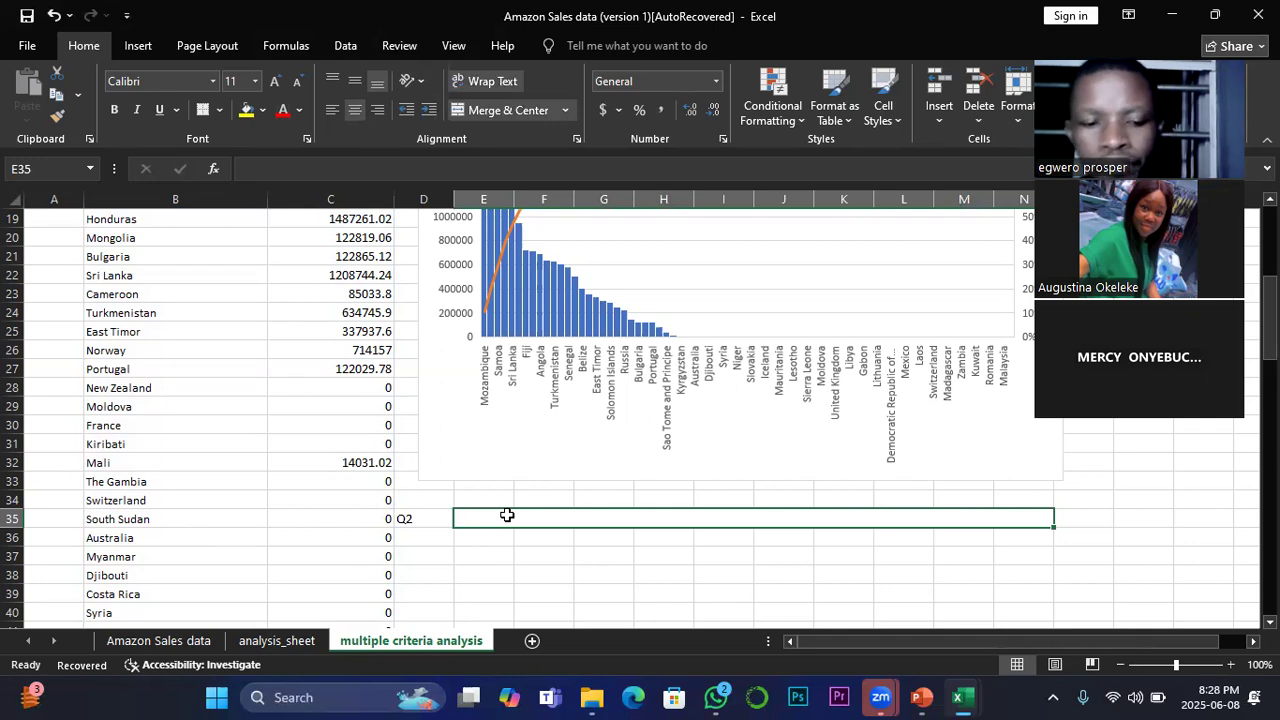
Step: Enter "ANALYZE THE TOTAL PROFIT WHERE SALES CHANNELS IS OFFLINE PLUS TOTAL PROFIT WHERE COUNTRY IS RUSSIA" in the merged cell E35
{"action": "type", "text": "ANAL"}
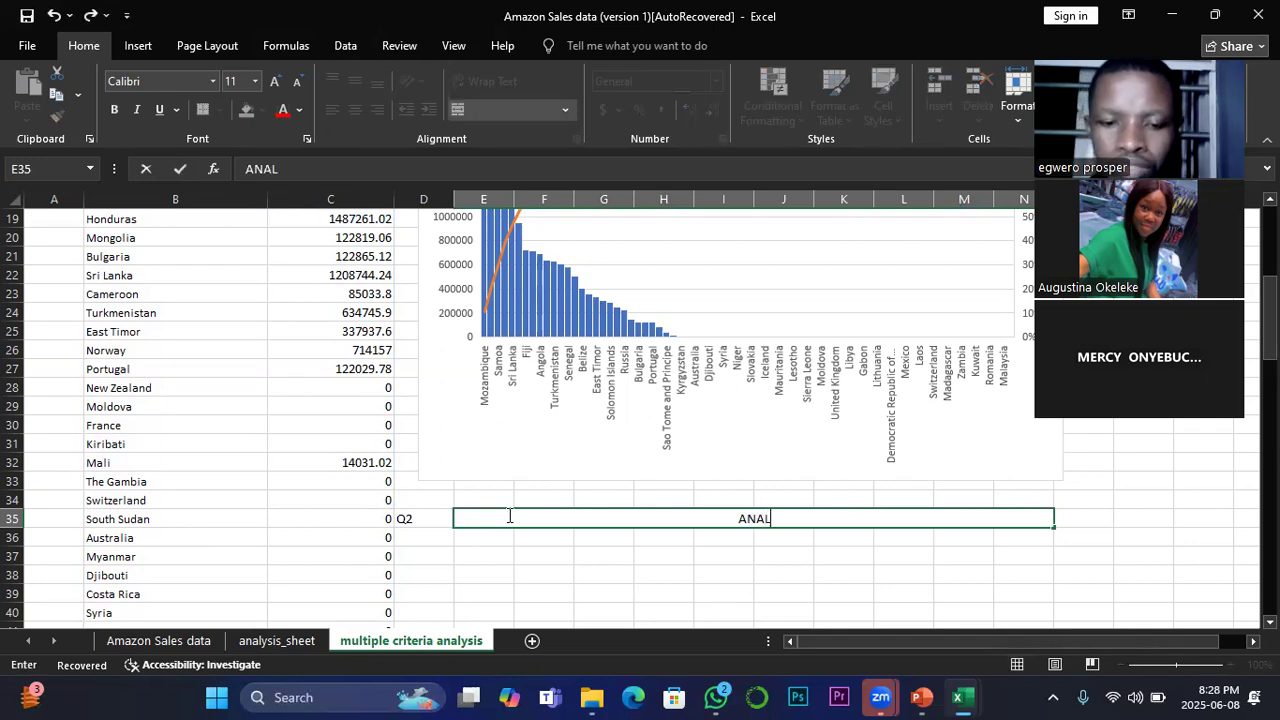
{"action": "type", "text": "YZE"}
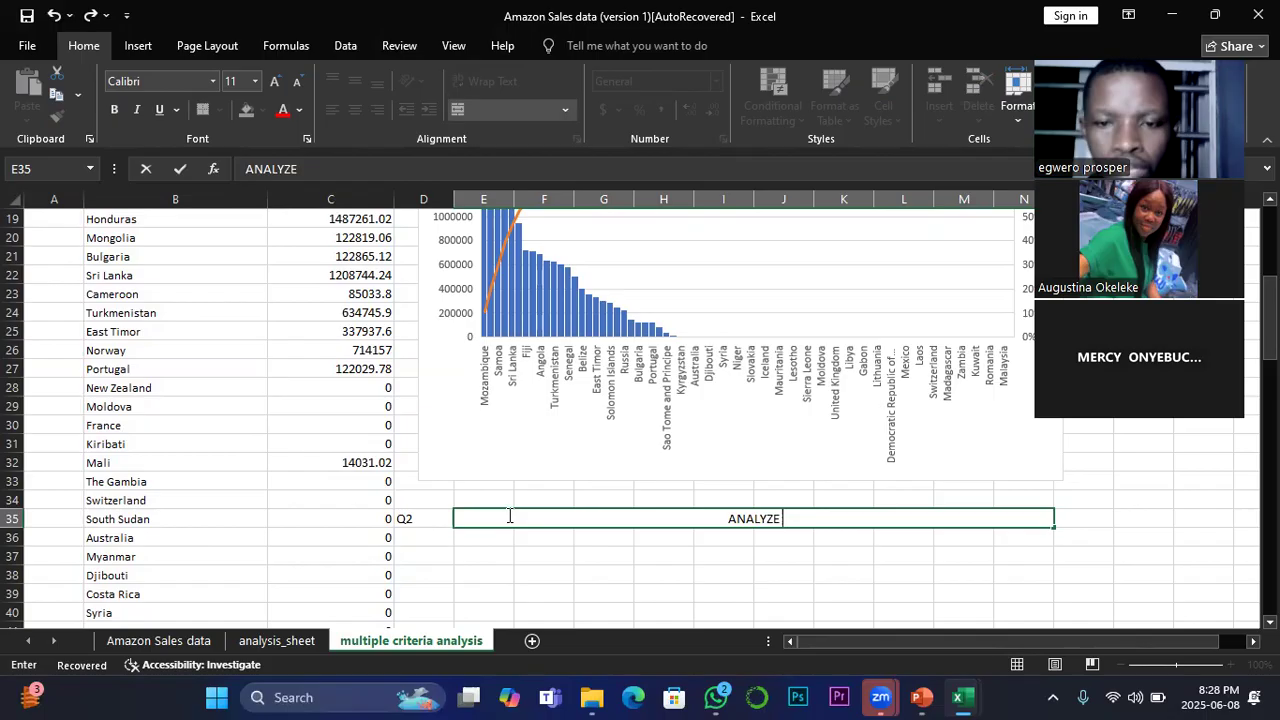
{"action": "type", "text": " THE T"}
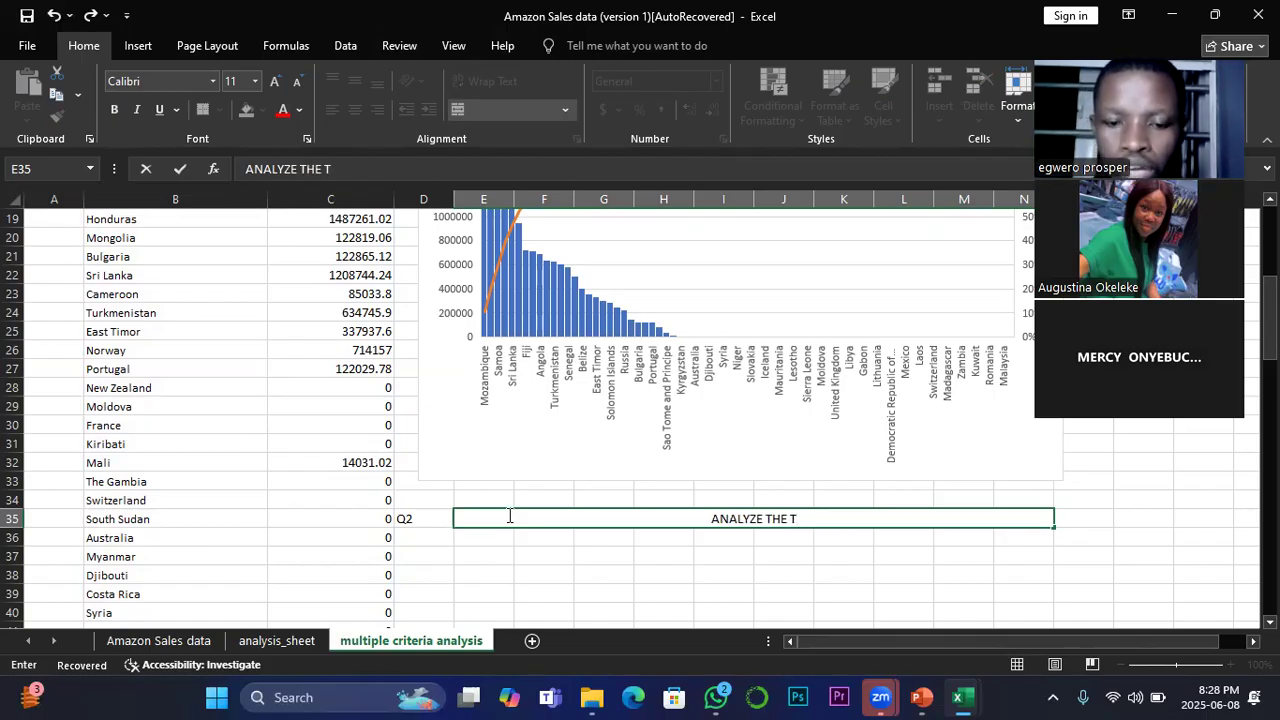
{"action": "type", "text": "OTAP"}
{"action": "key", "text": "BackSpace"}
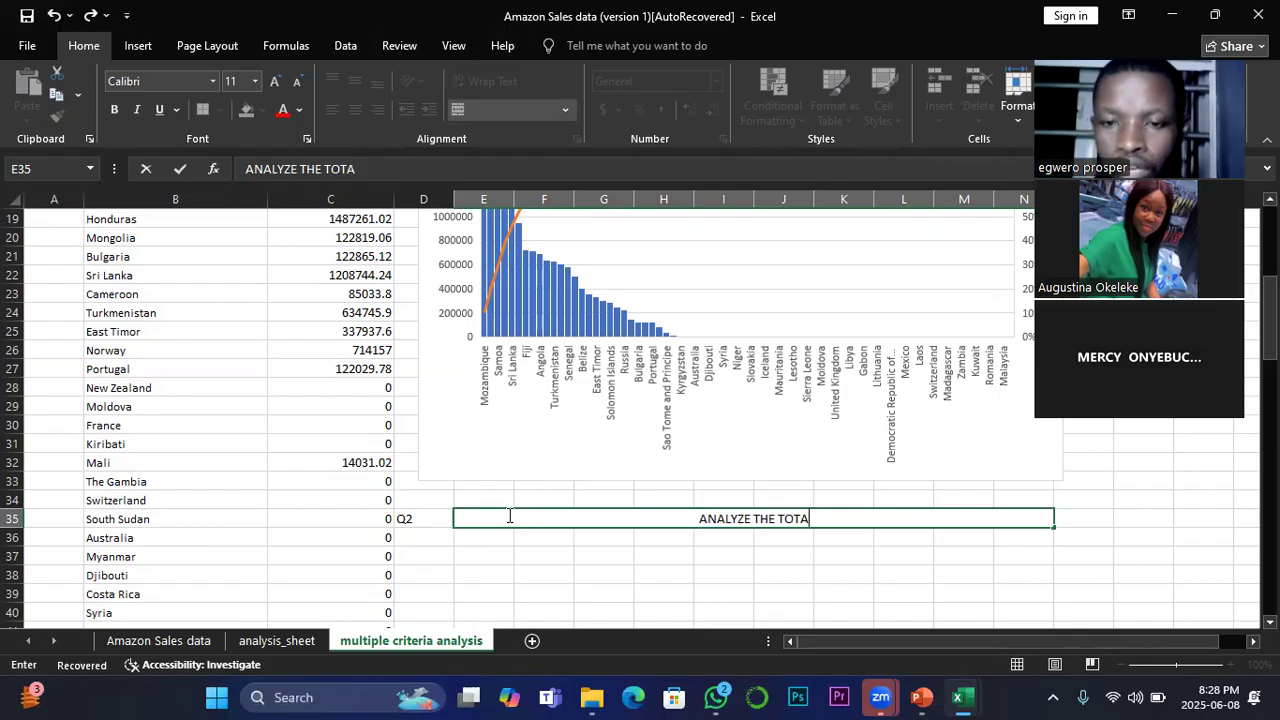
{"action": "type", "text": "L"}
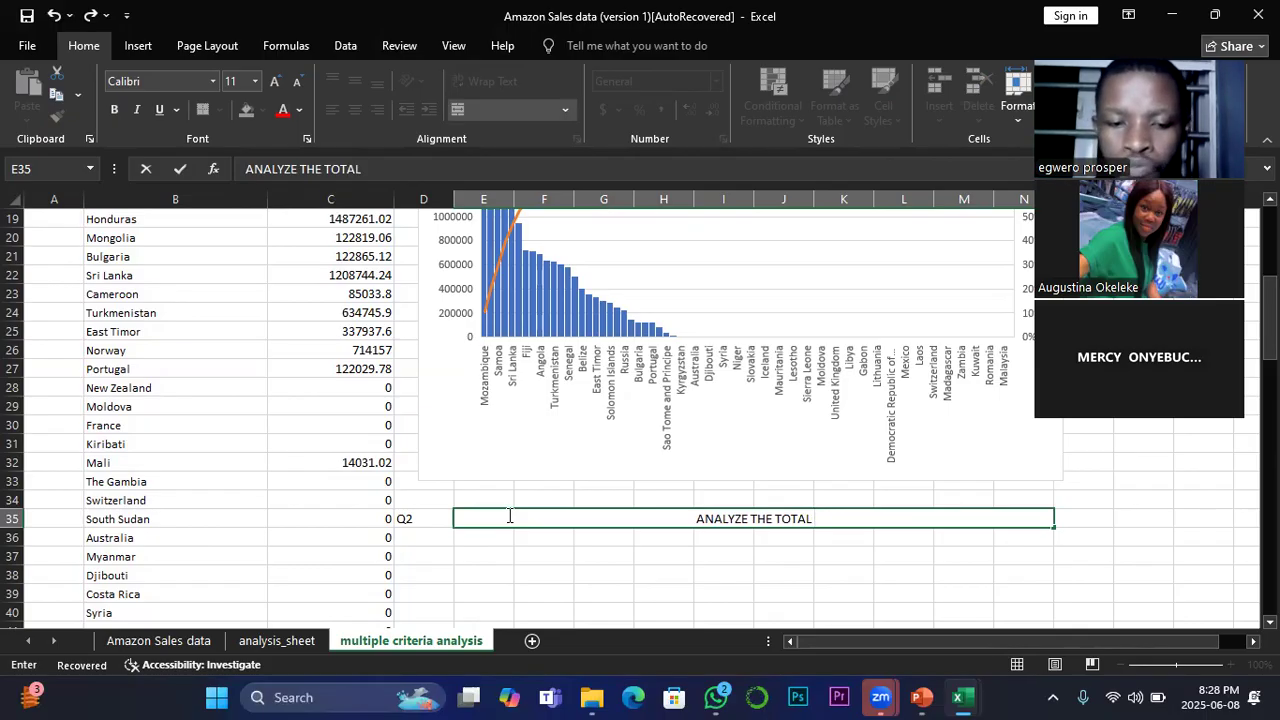
{"action": "type", "text": " PROFIT"}
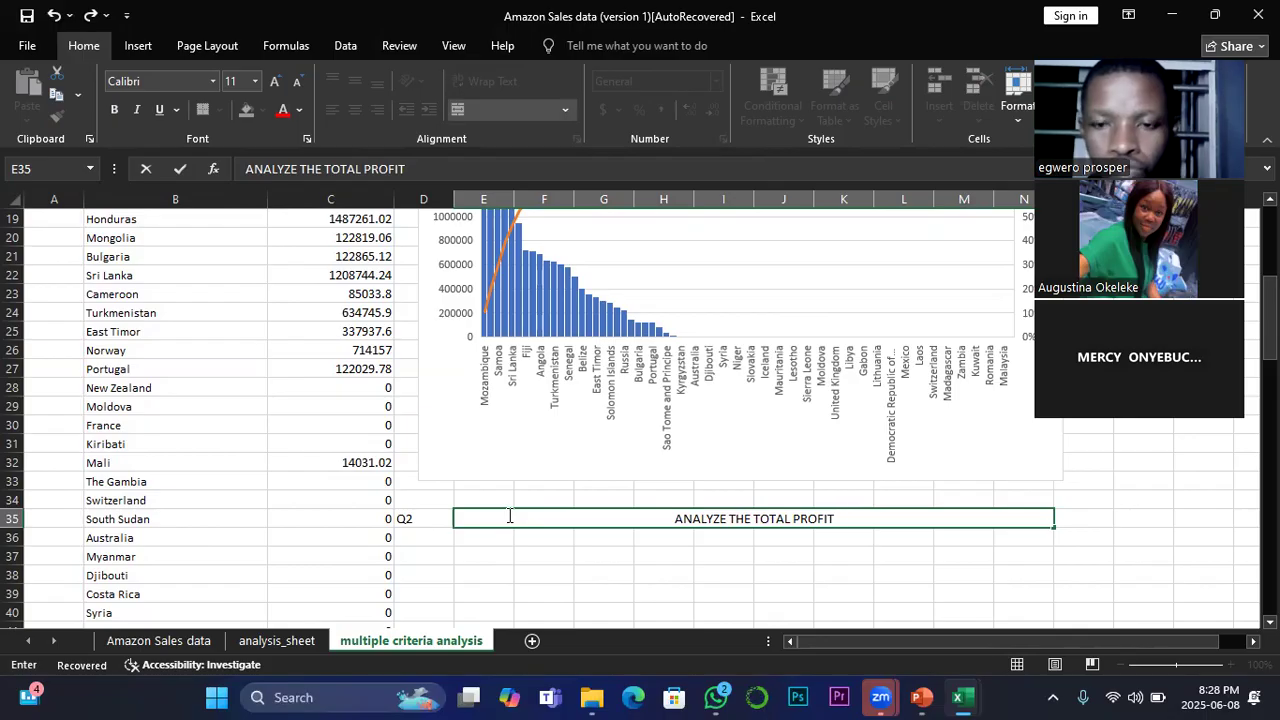
{"action": "type", "text": " W"}
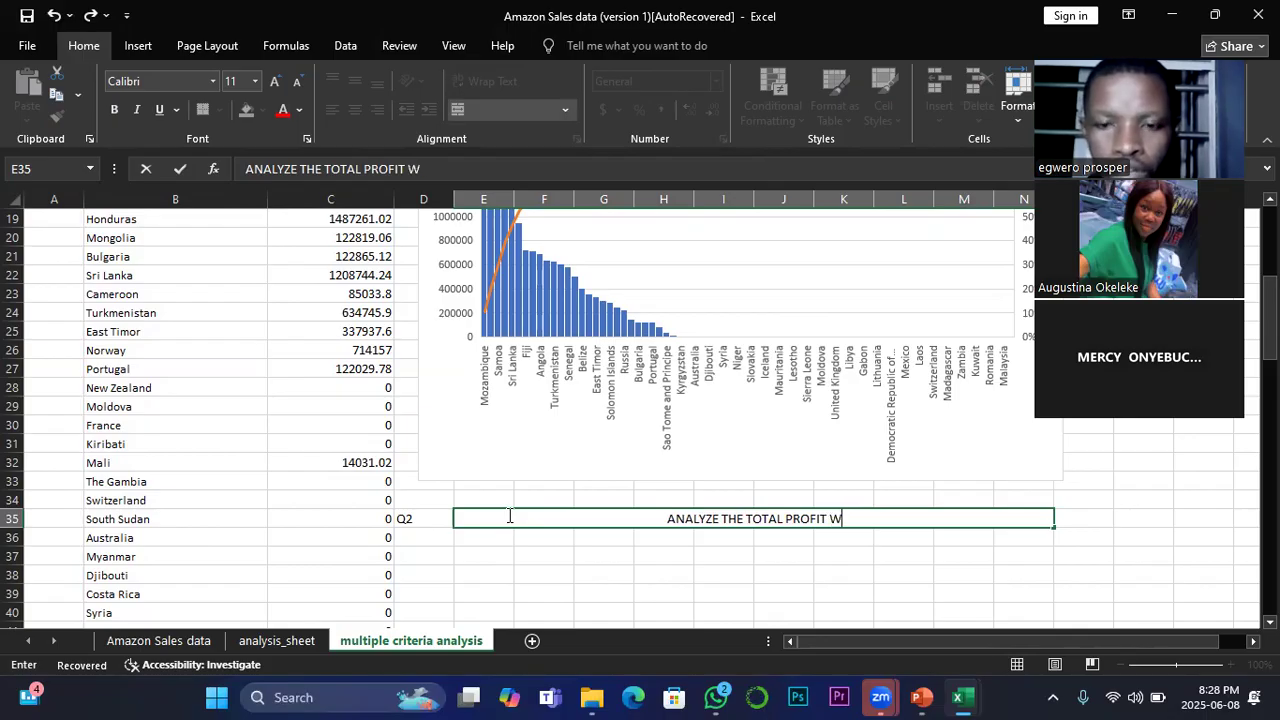
{"action": "type", "text": "HERE"}
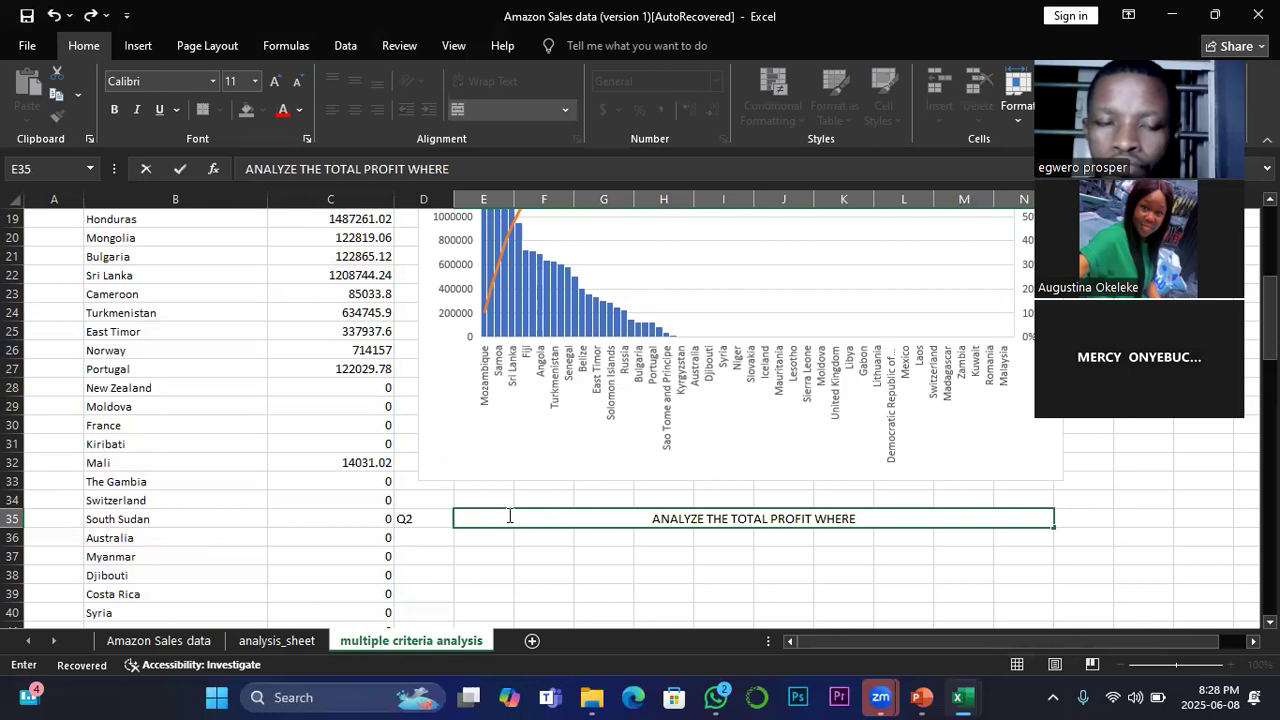
{"action": "type", "text": "S"}
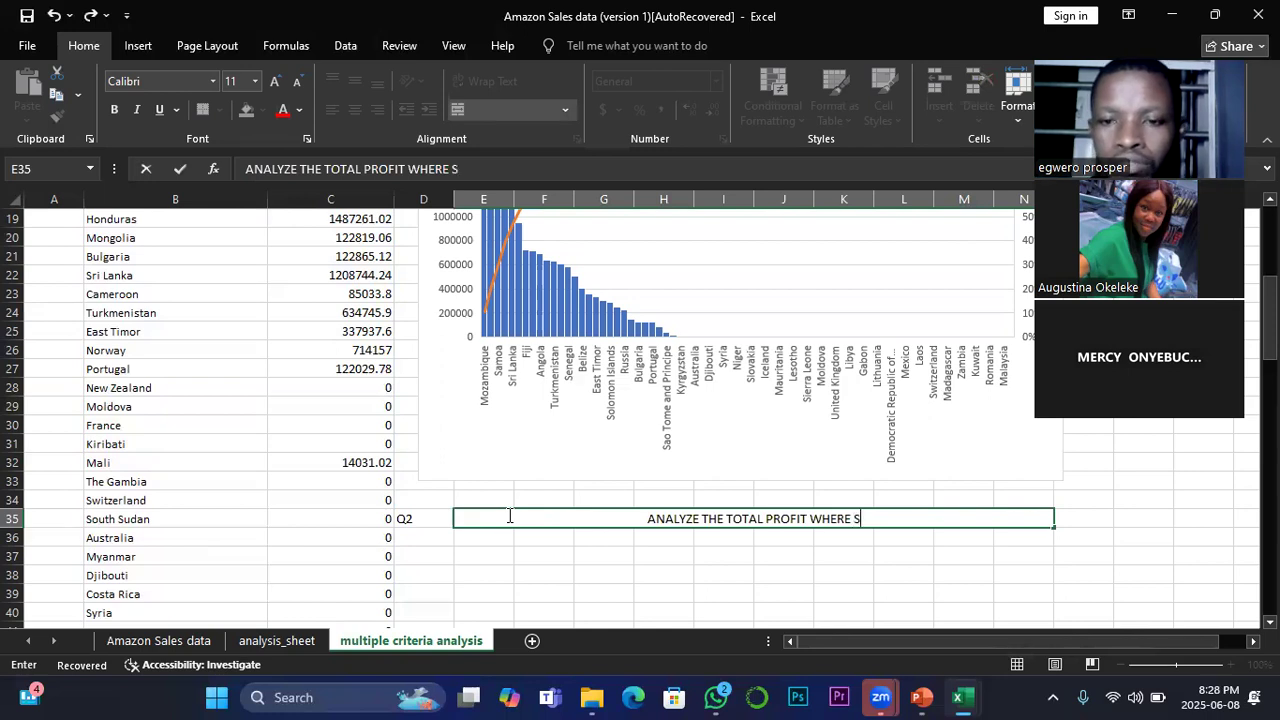
{"action": "type", "text": "ALES "}
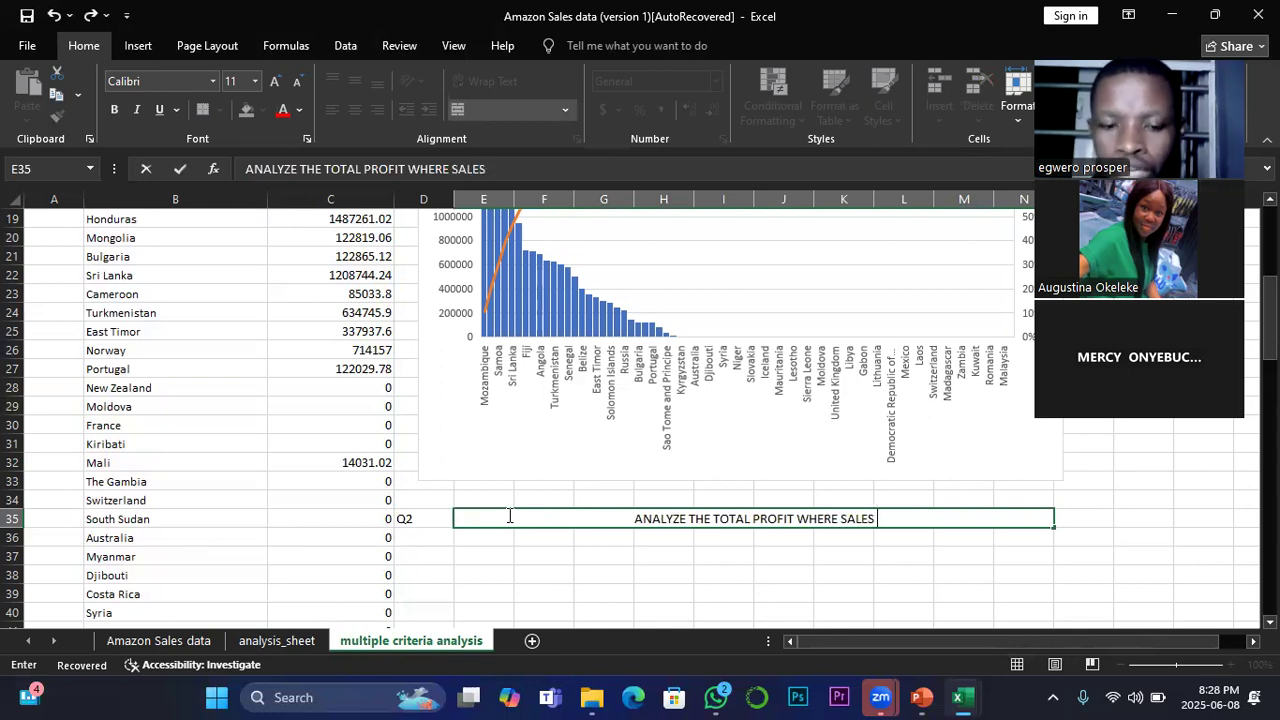
{"action": "type", "text": "CHANNEL"}
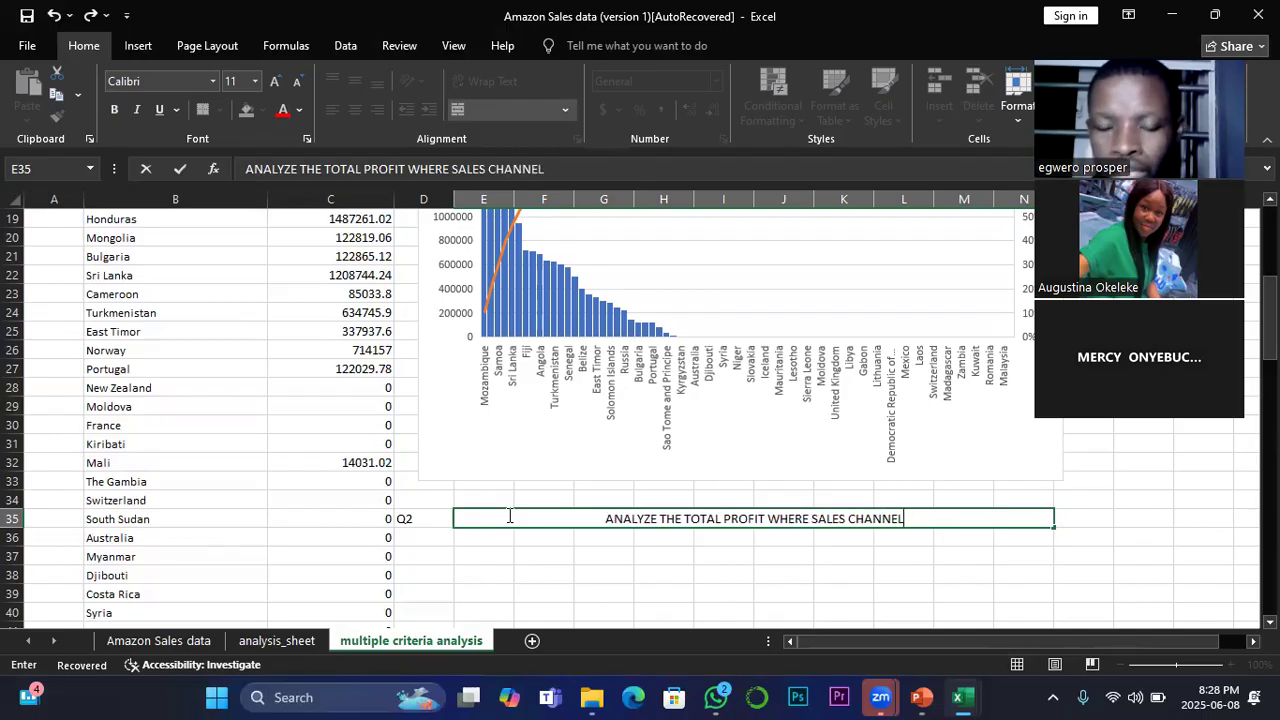
{"action": "type", "text": "S I"}
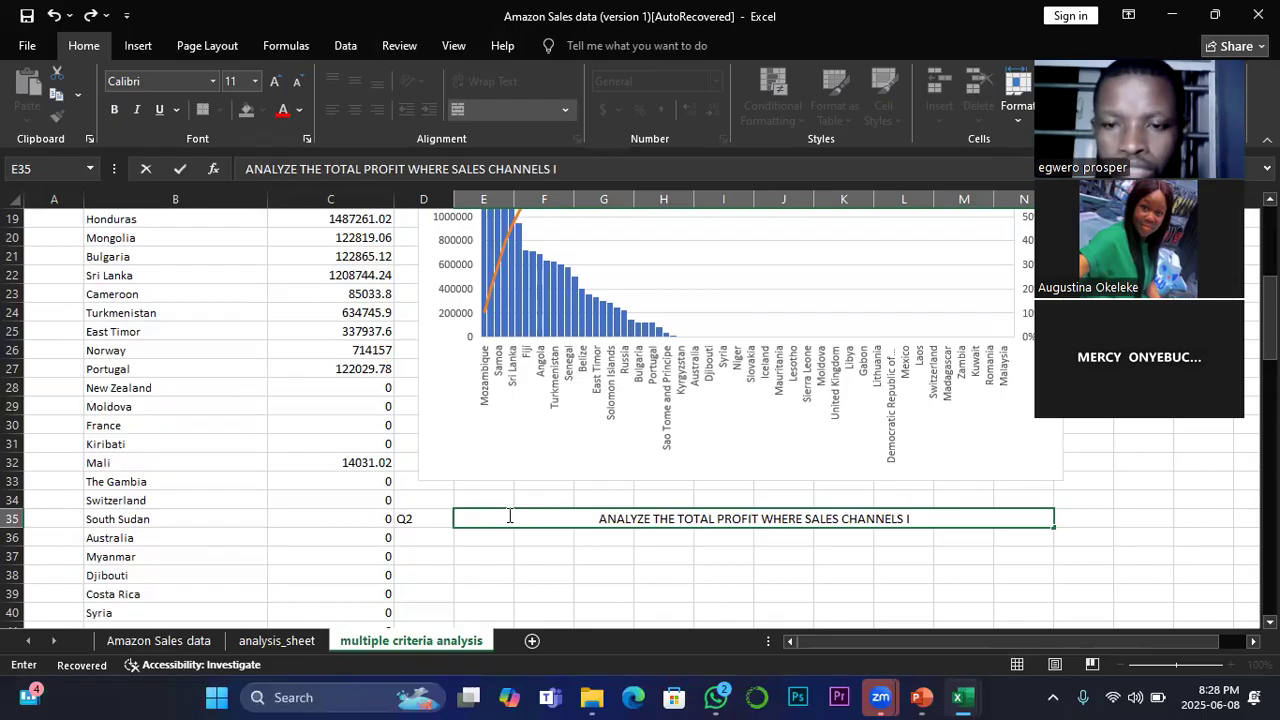
{"action": "type", "text": "S OFFLINE"}
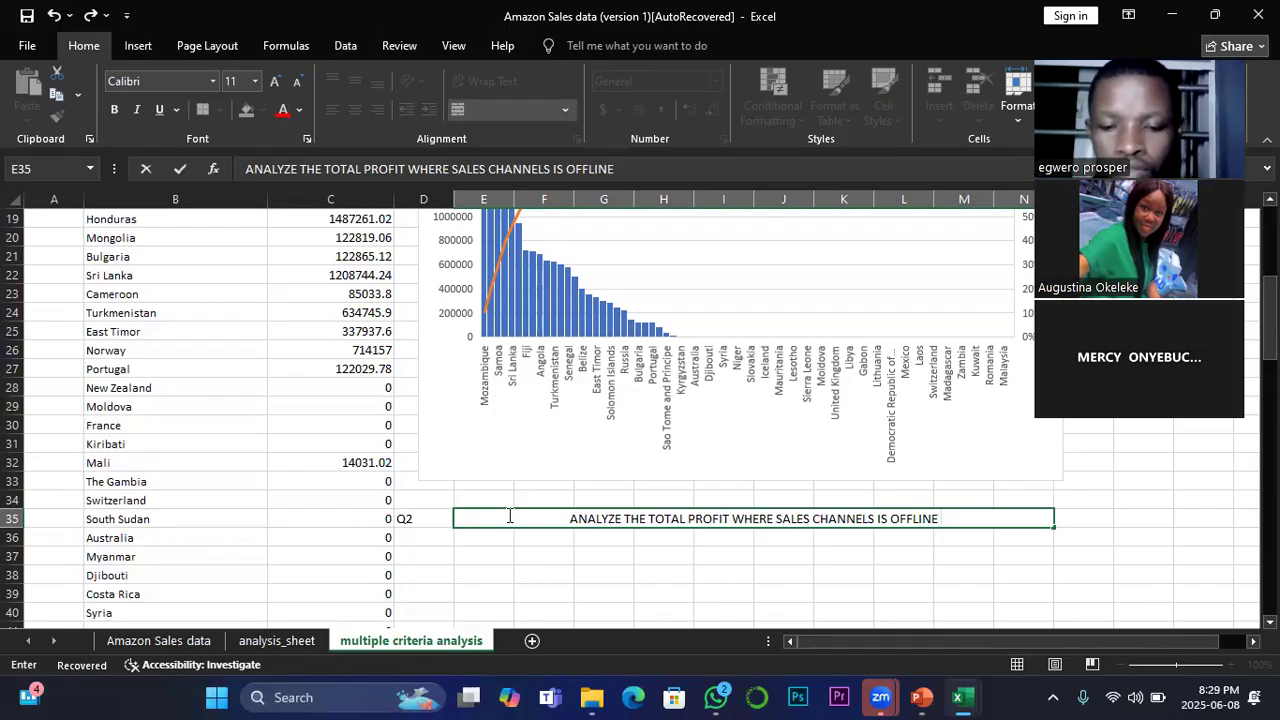
{"action": "type", "text": " PLUS"}
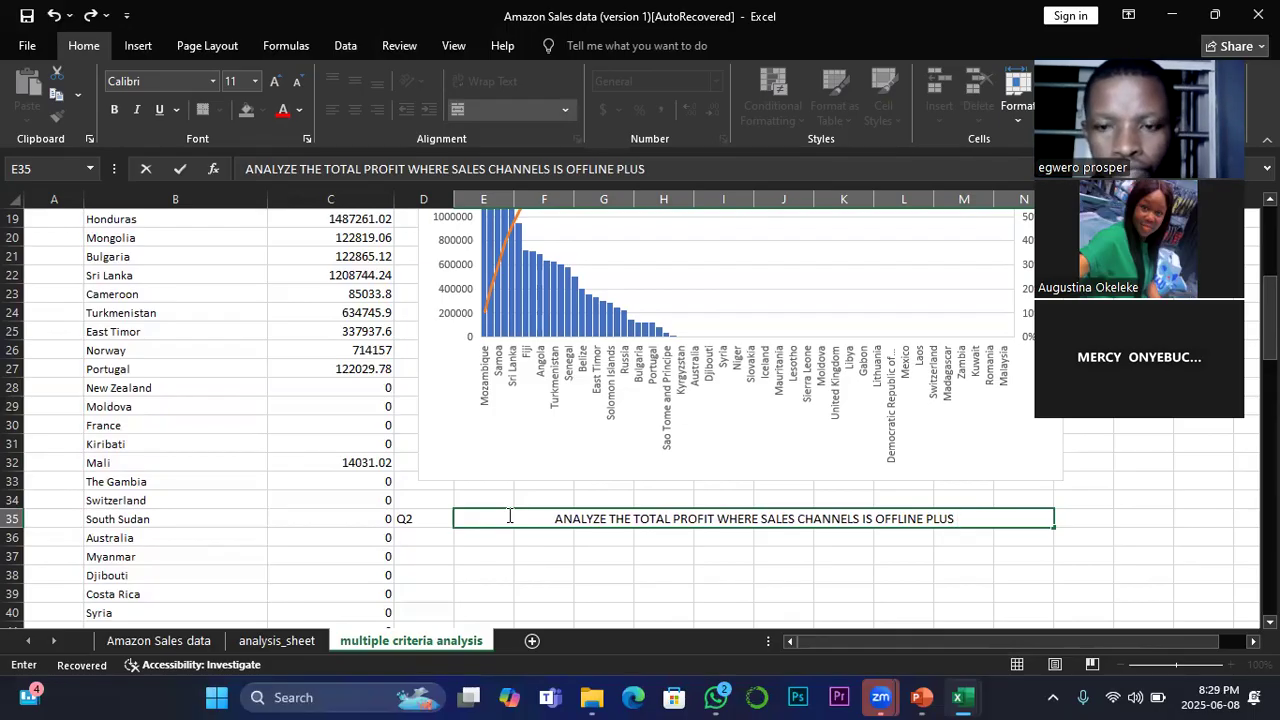
{"action": "type", "text": " TOTAL"}
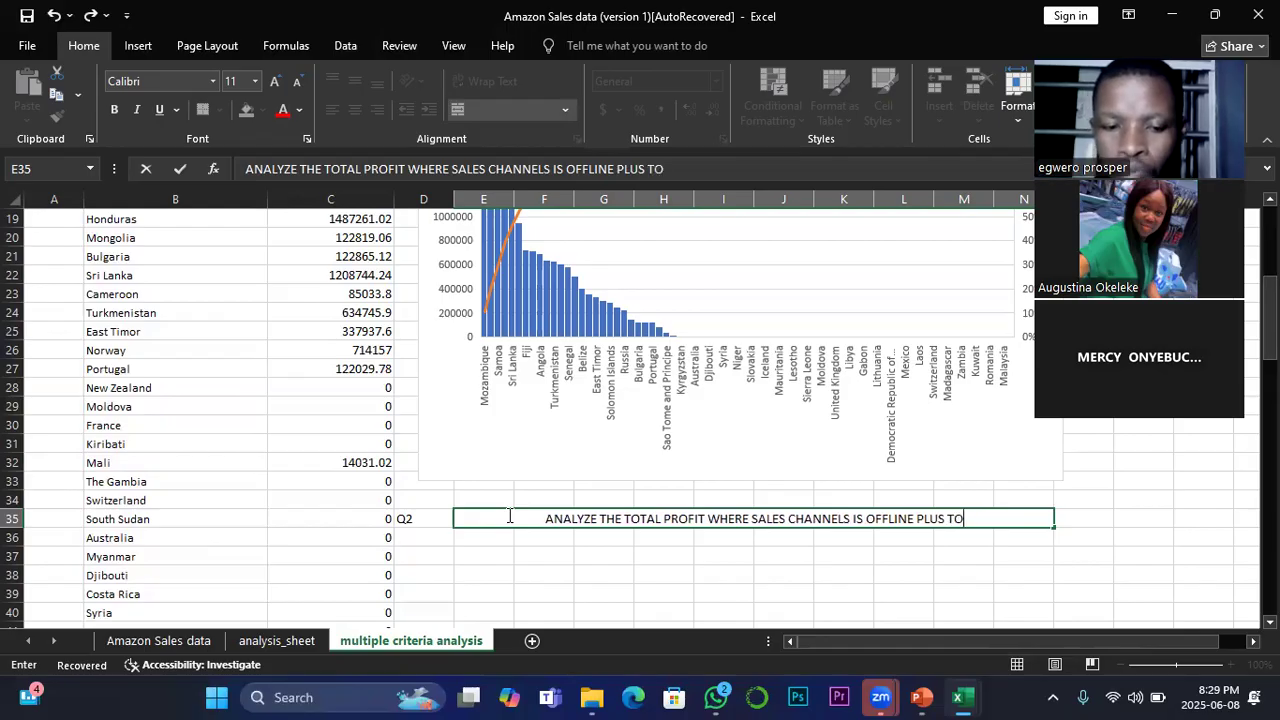
{"action": "type", "text": " PROF"}
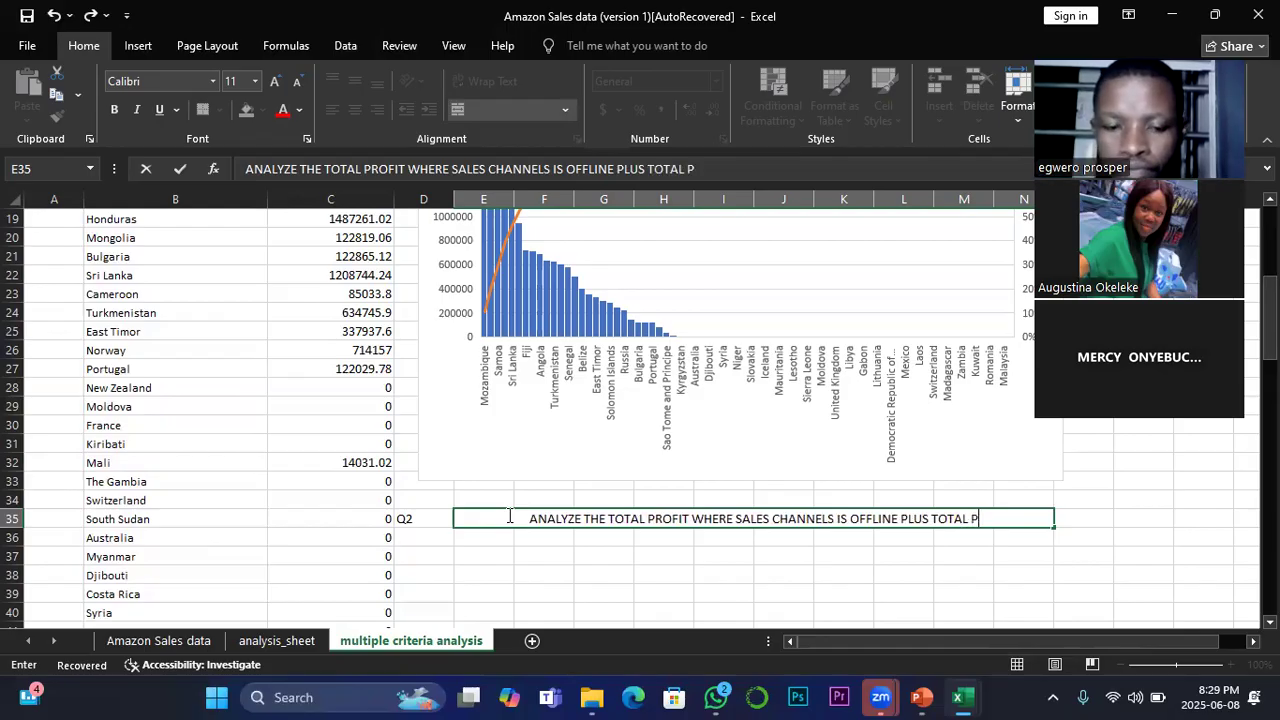
{"action": "type", "text": "IT"}
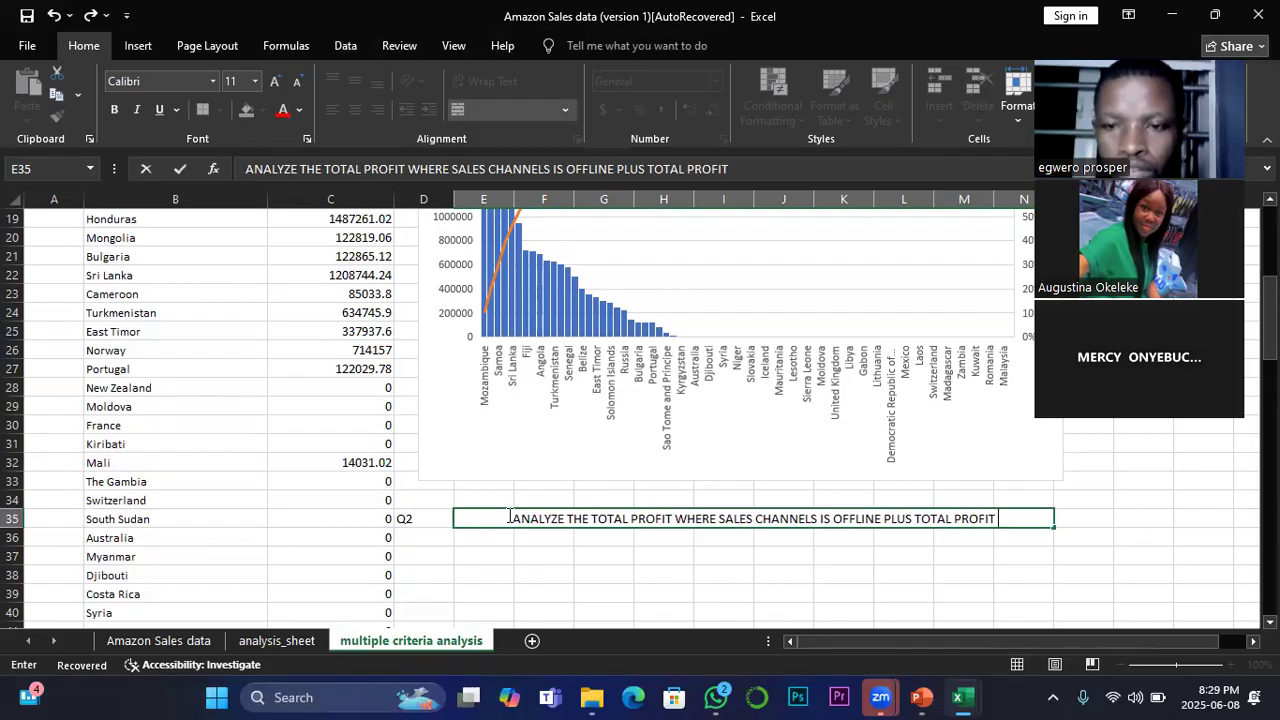
{"action": "type", "text": " WHERE"}
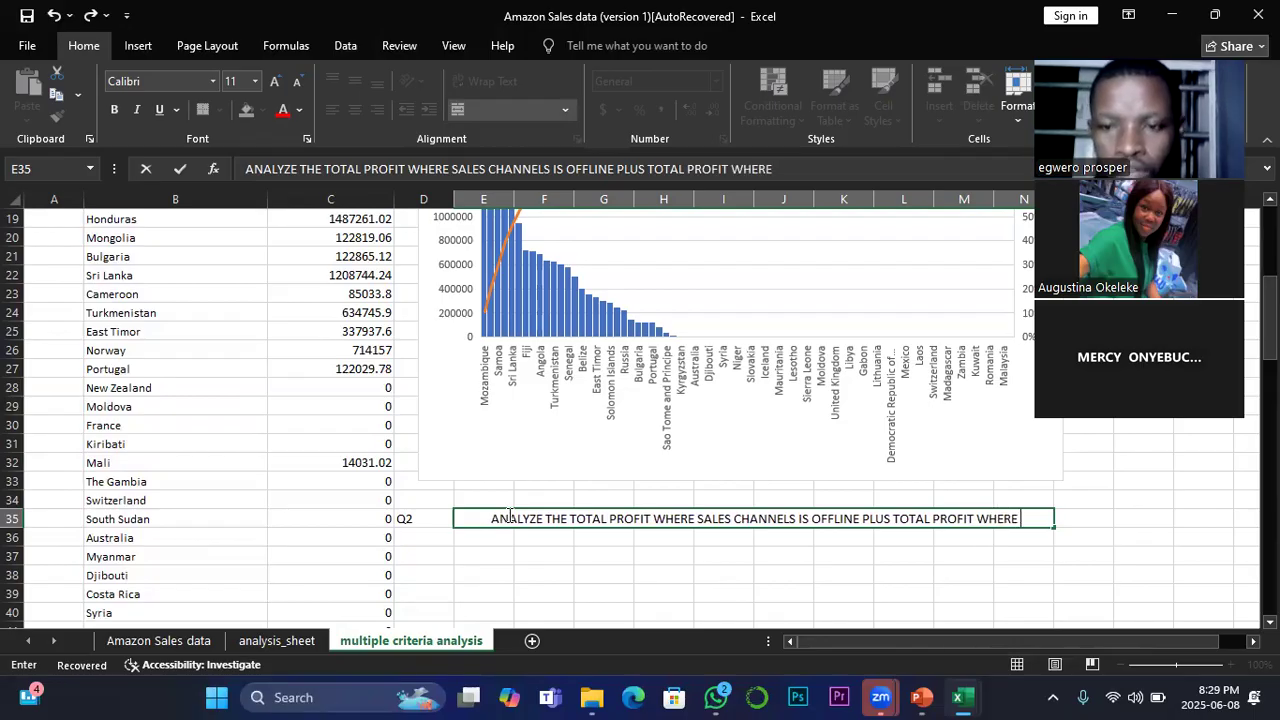
{"action": "type", "text": " COUNTRY"}
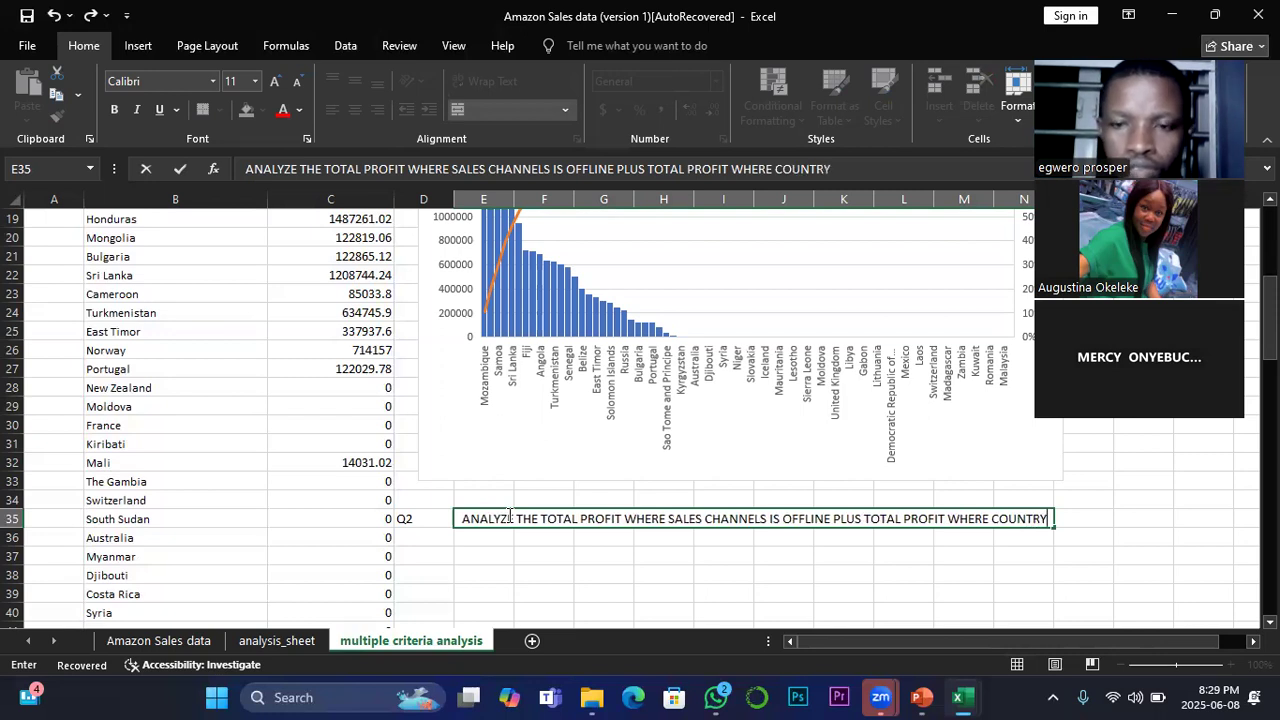
{"action": "type", "text": " IS"}
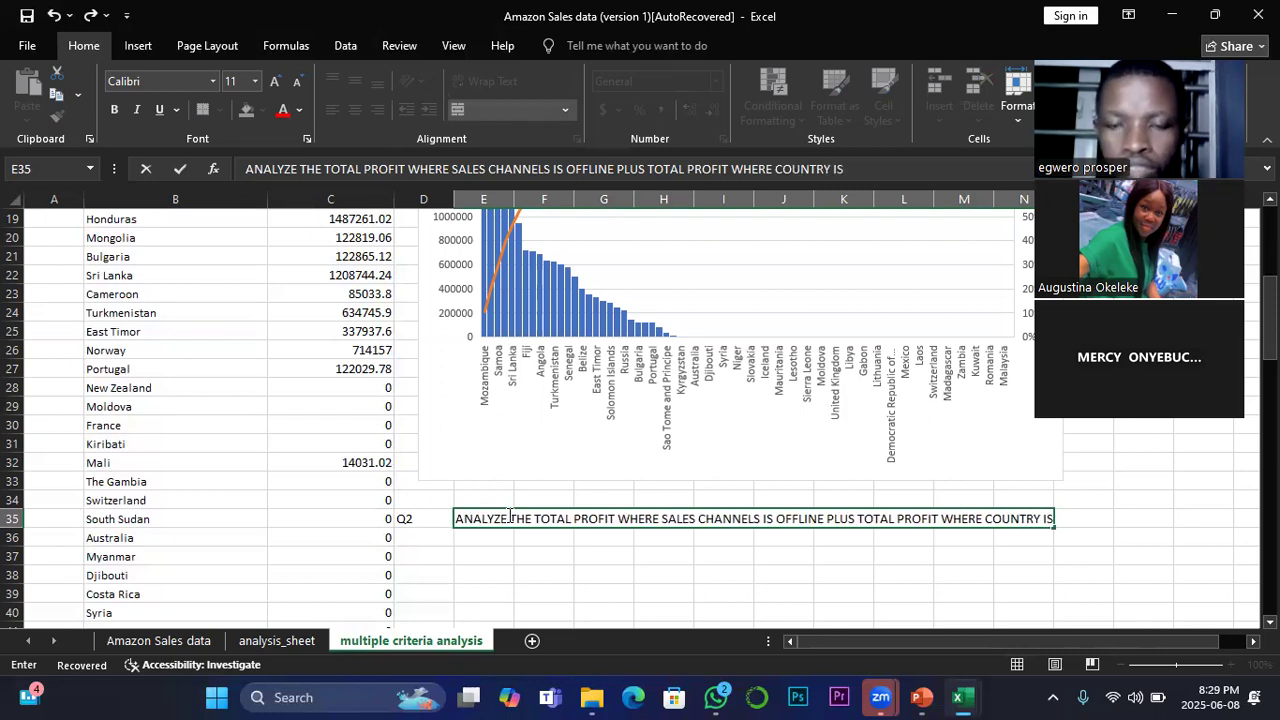
{"action": "type", "text": "  RUSSIA"}
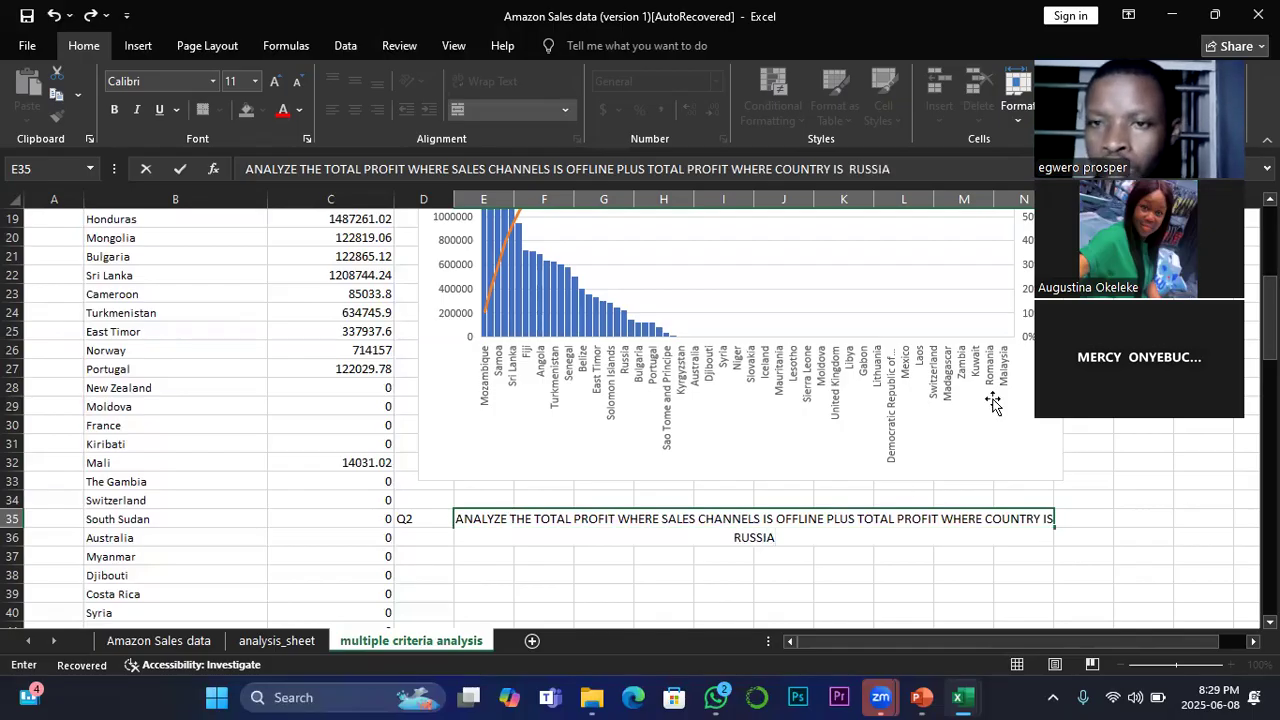
Step: Widen column N slightly to give the Q2 question more room, and select the merged question cell
{"action": "left_click_drag", "start_coordinate": [1204, 62], "coordinate": [304, 212]}
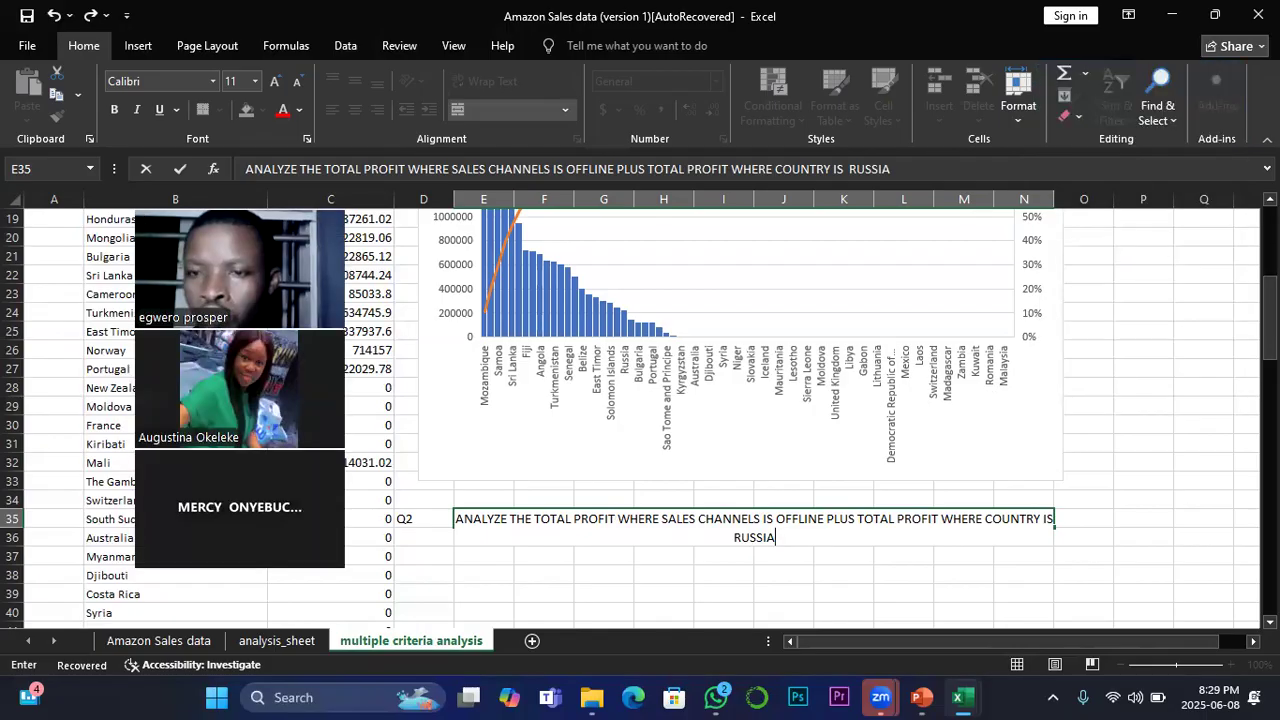
{"action": "left_click", "coordinate": [1059, 199]}
{"action": "left_click_drag", "start_coordinate": [1055, 199], "coordinate": [1079, 199]}
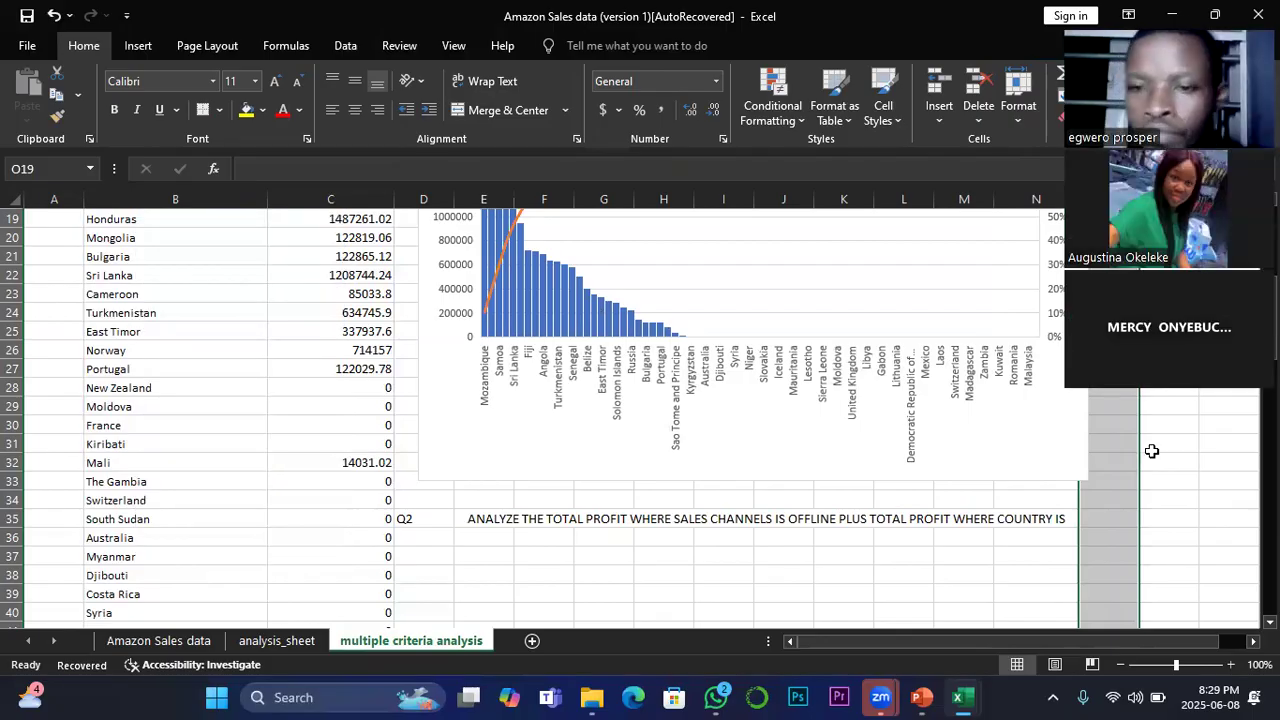
{"action": "left_click", "coordinate": [1055, 547]}
{"action": "left_click", "coordinate": [1075, 524]}
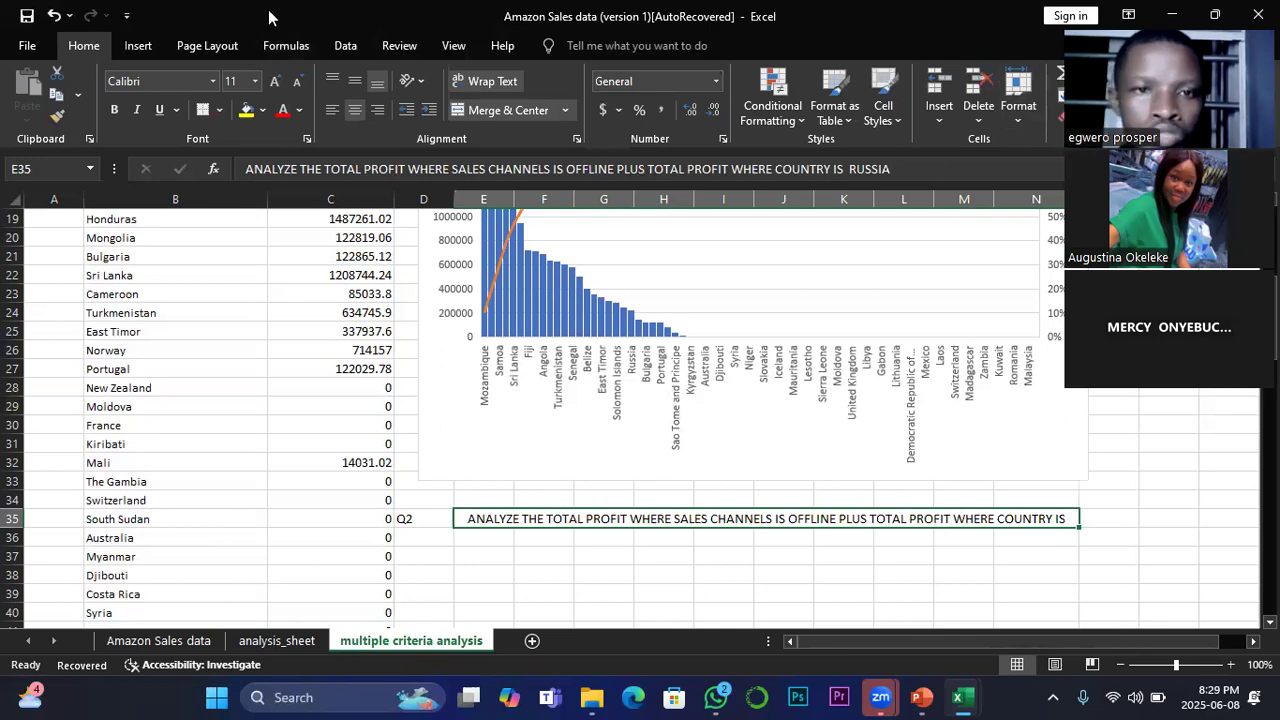
Step: Format the merged Q2 question as size 10 bold yellow text on a black fill
{"action": "left_click", "coordinate": [297, 81]}
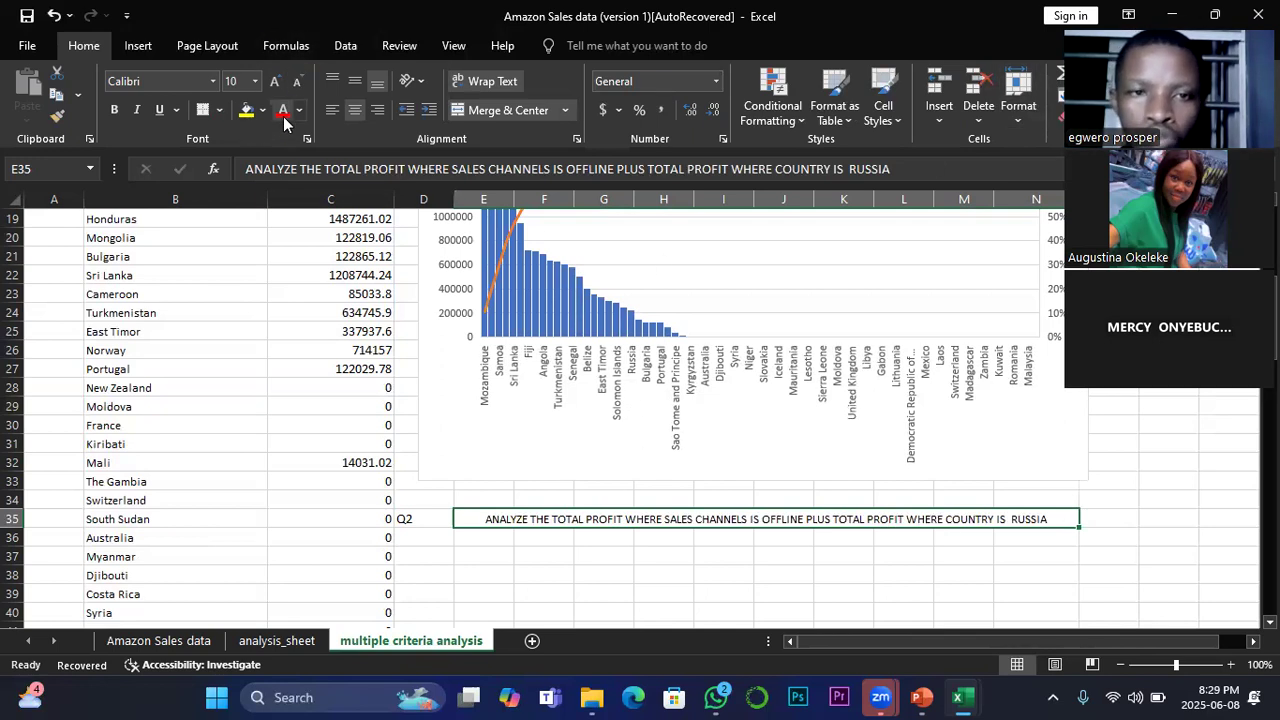
{"action": "left_click", "coordinate": [114, 110]}
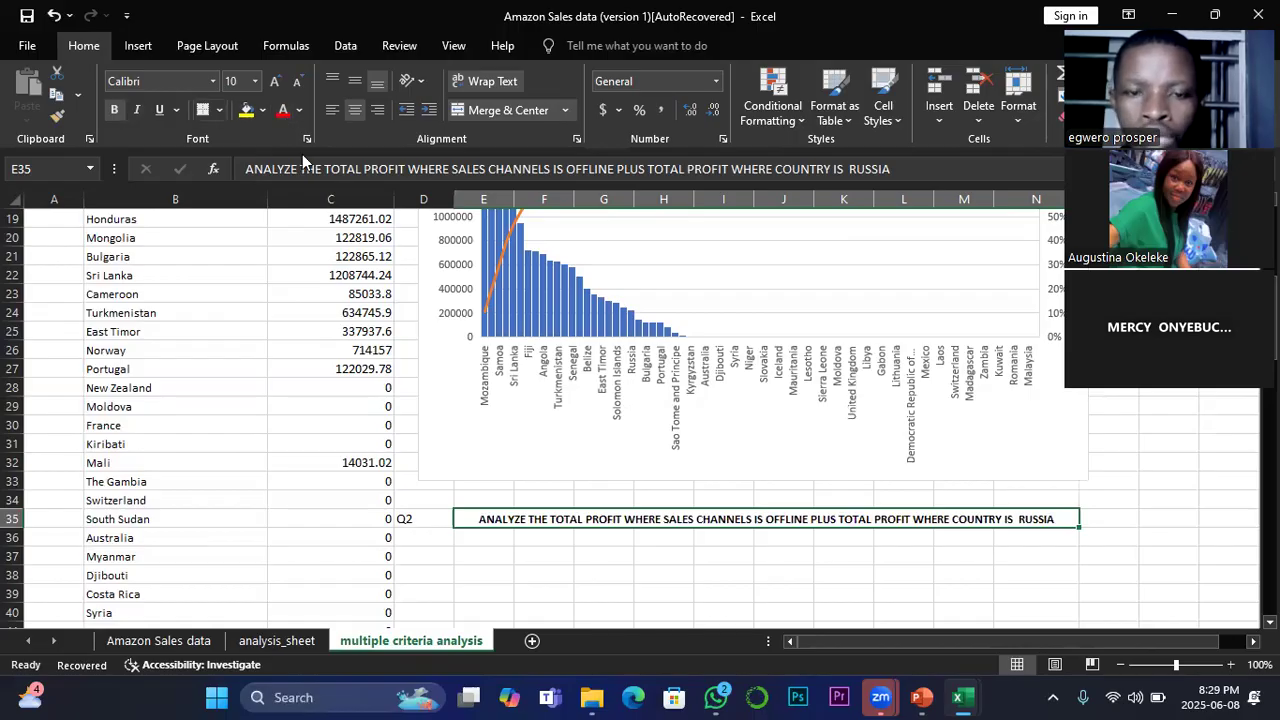
{"action": "left_click", "coordinate": [262, 110]}
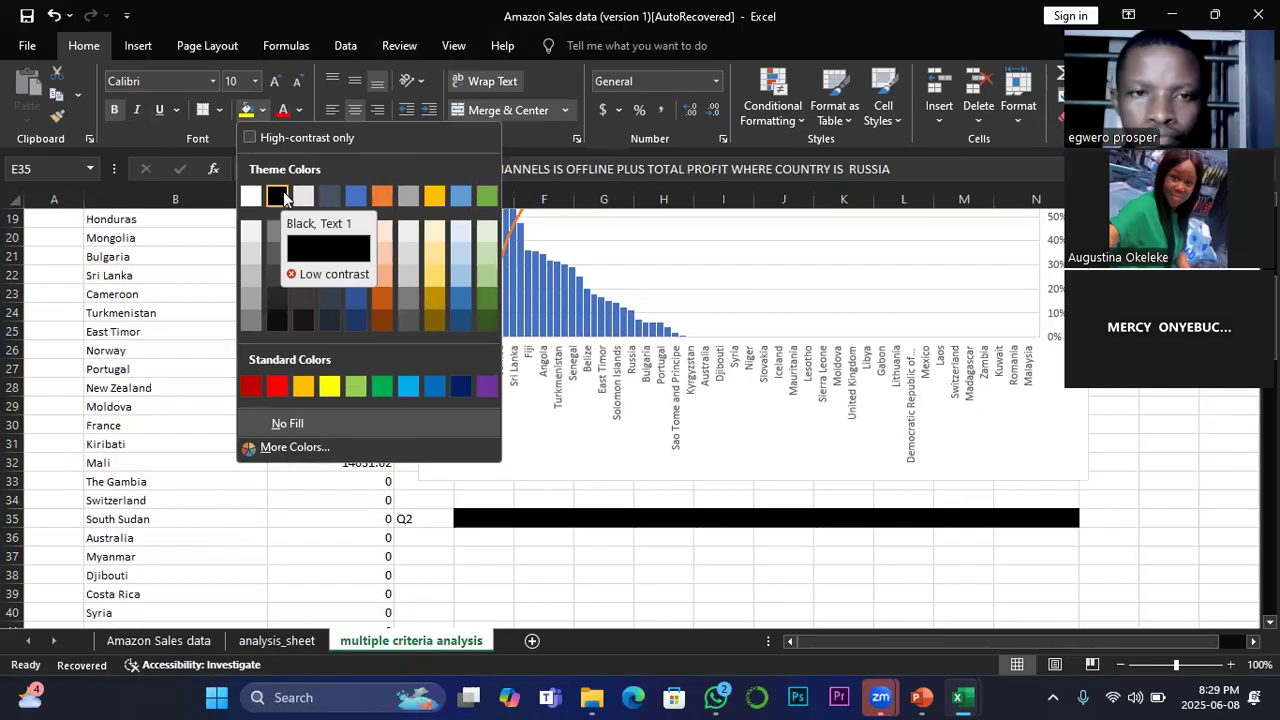
{"action": "left_click", "coordinate": [283, 197]}
{"action": "left_click", "coordinate": [299, 110]}
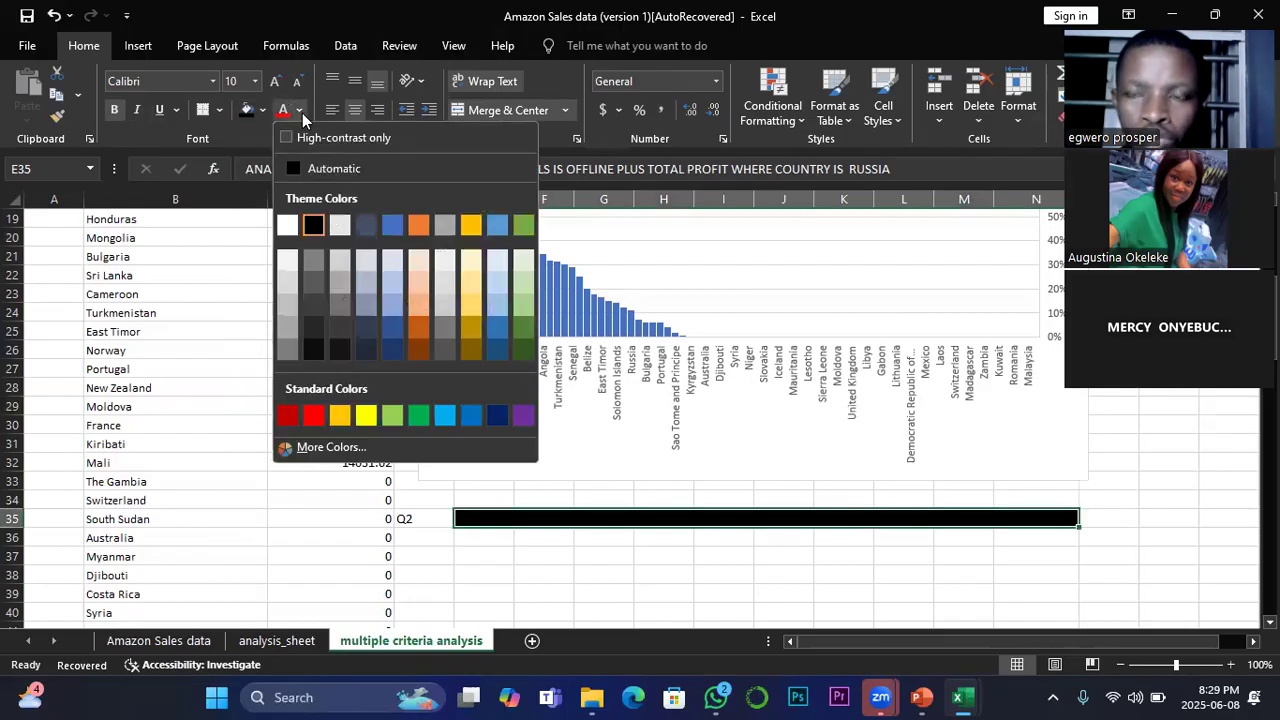
{"action": "left_click", "coordinate": [365, 414]}
Step: Format the Q2 label in D35 as bold white text on a red fill
{"action": "left_click", "coordinate": [420, 518]}
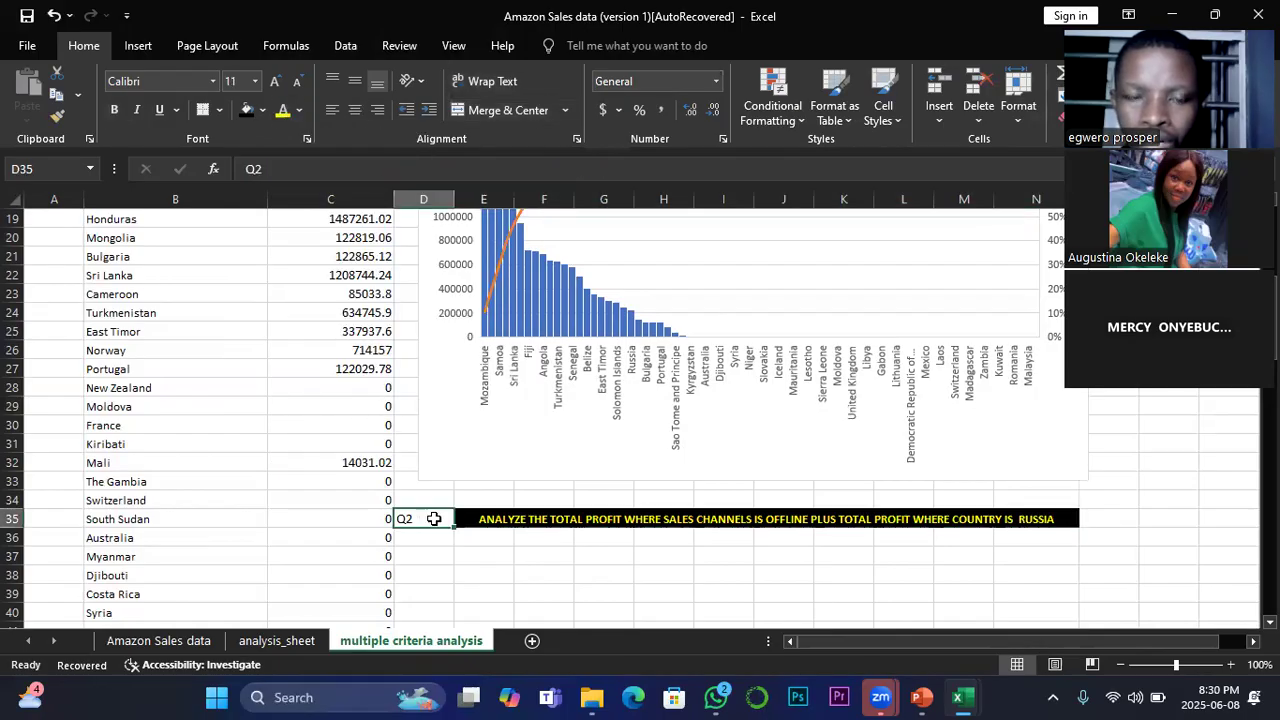
{"action": "left_click", "coordinate": [114, 110]}
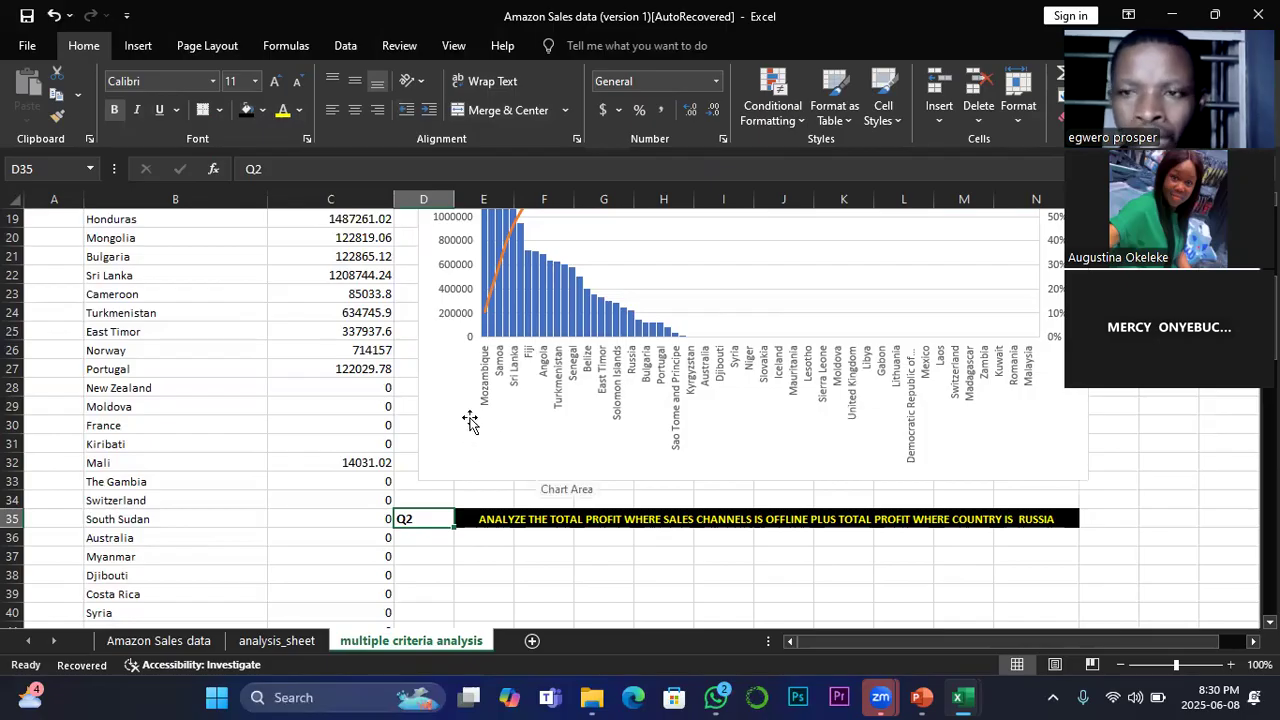
{"action": "left_click", "coordinate": [263, 110]}
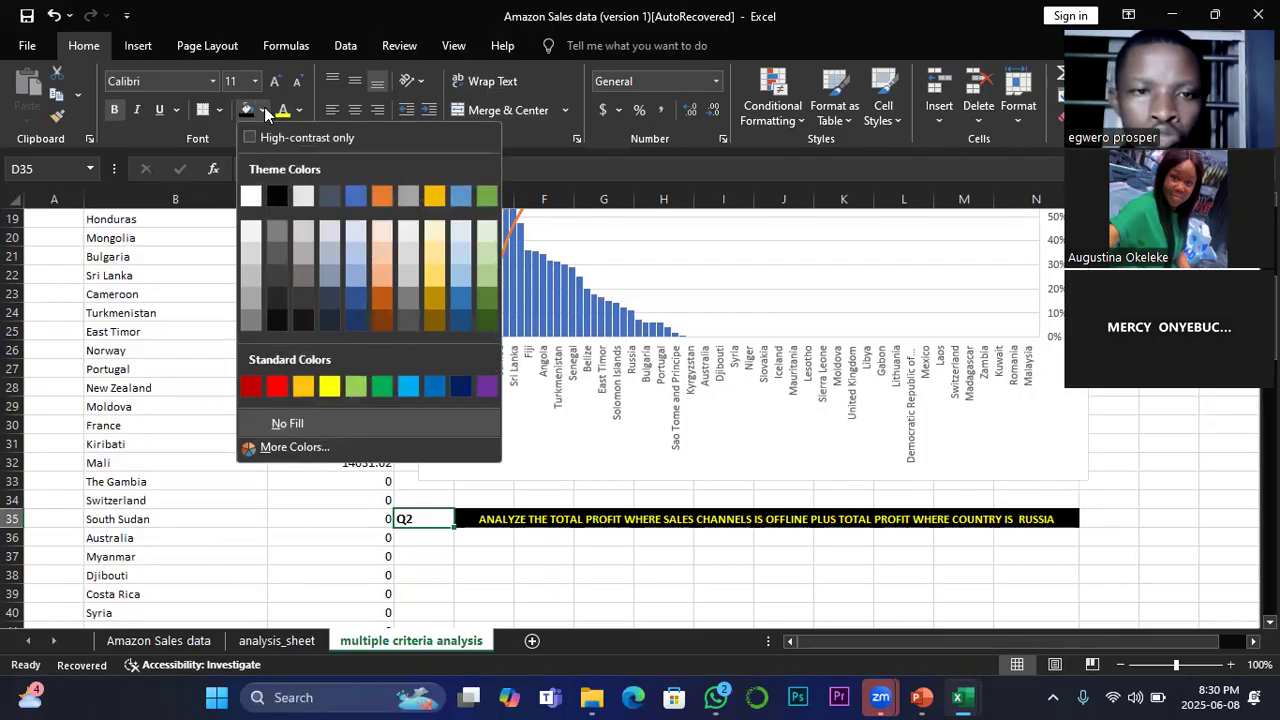
{"action": "left_click", "coordinate": [279, 387]}
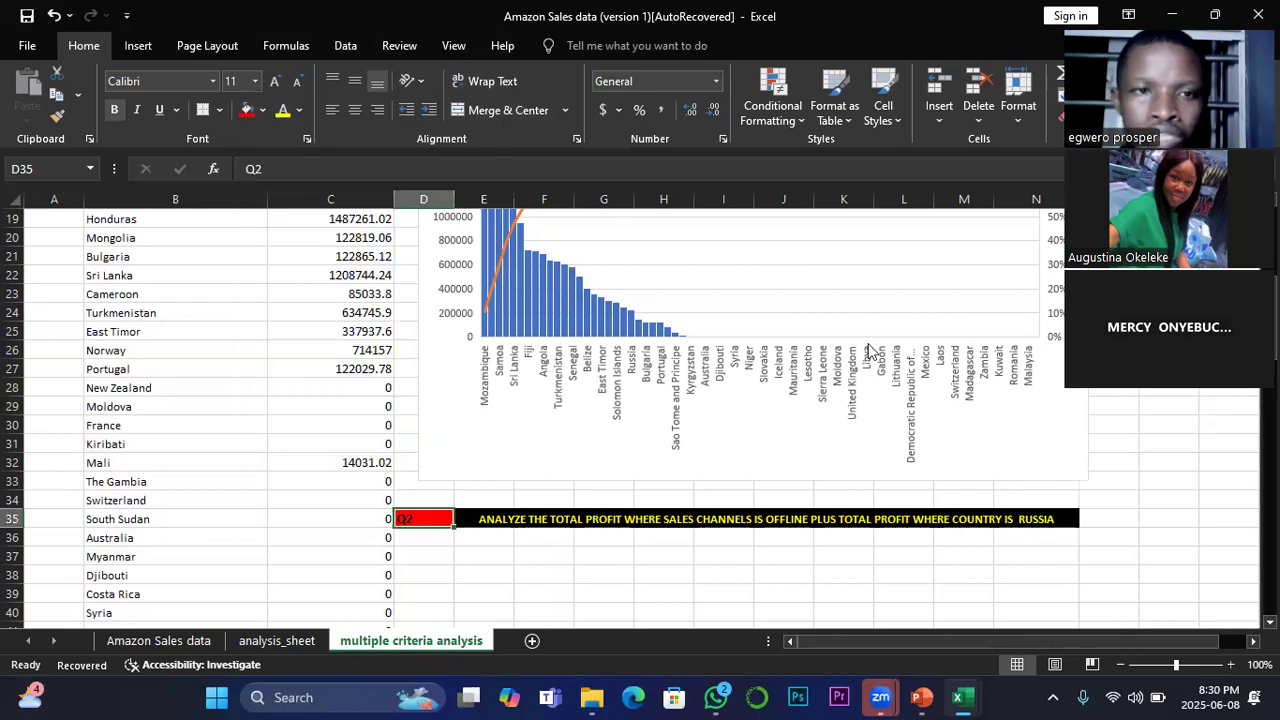
{"action": "left_click", "coordinate": [298, 111]}
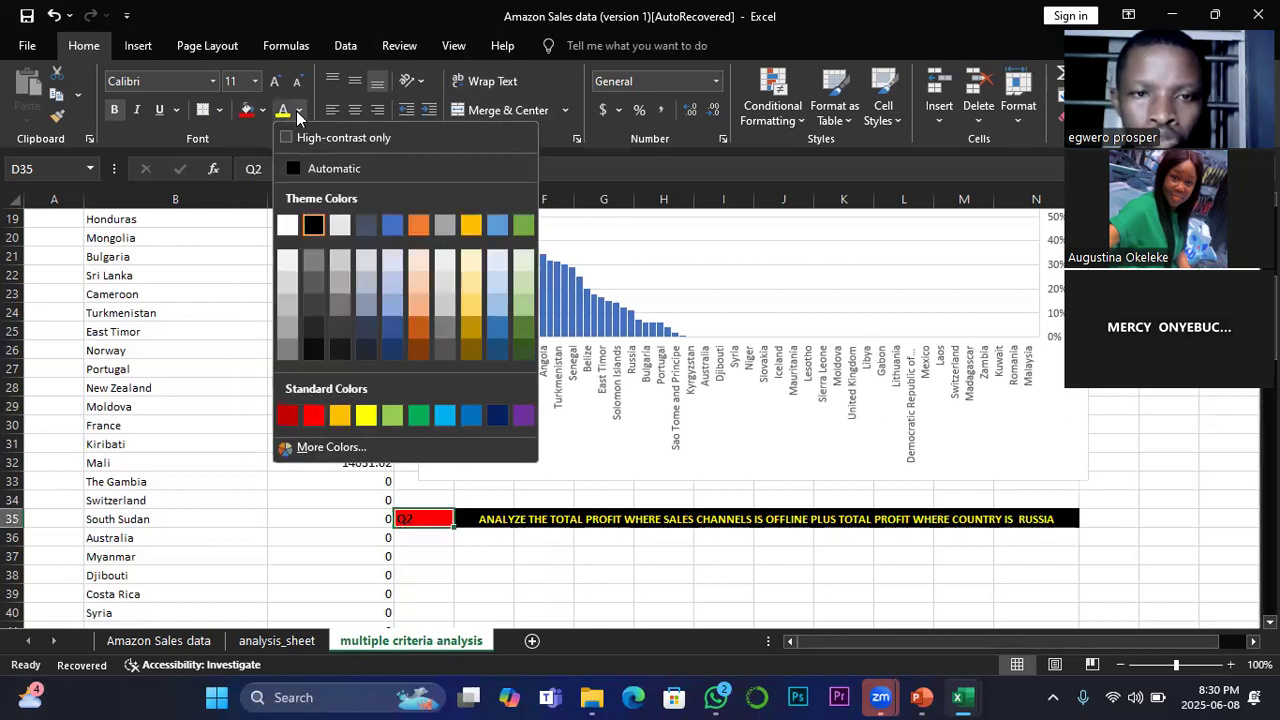
{"action": "left_click", "coordinate": [287, 222]}
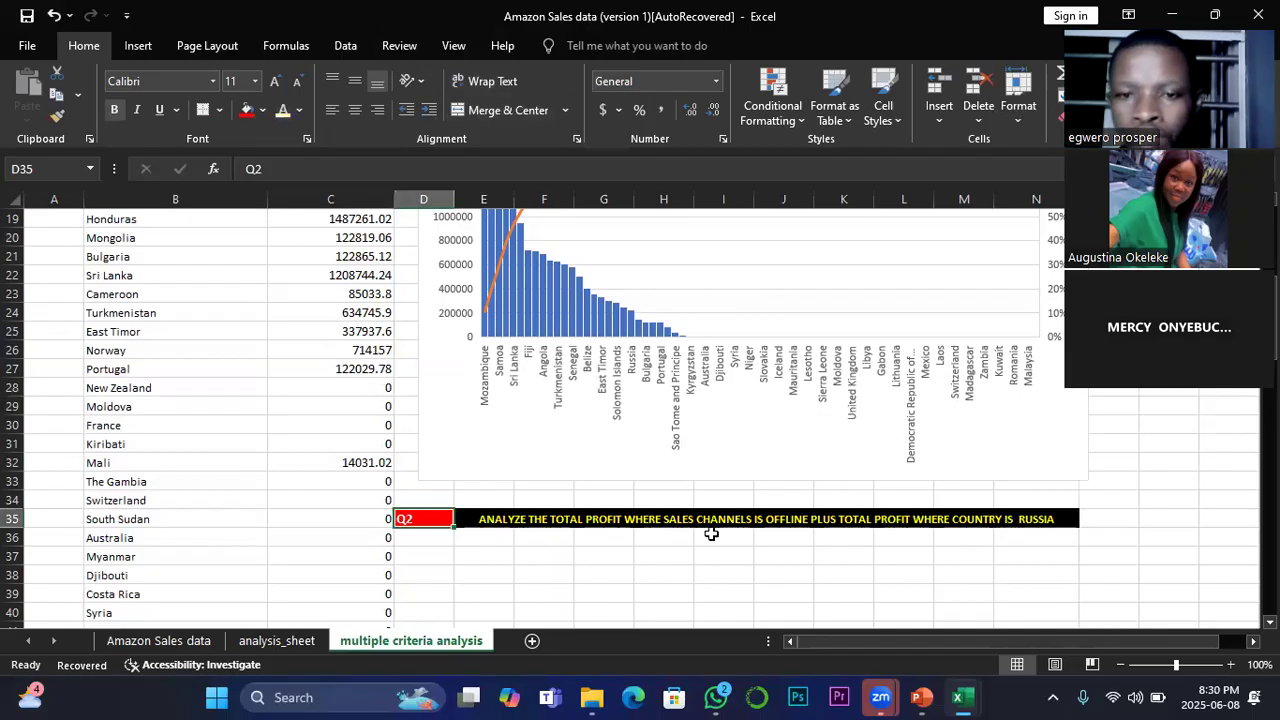
{"action": "left_click", "coordinate": [610, 554]}
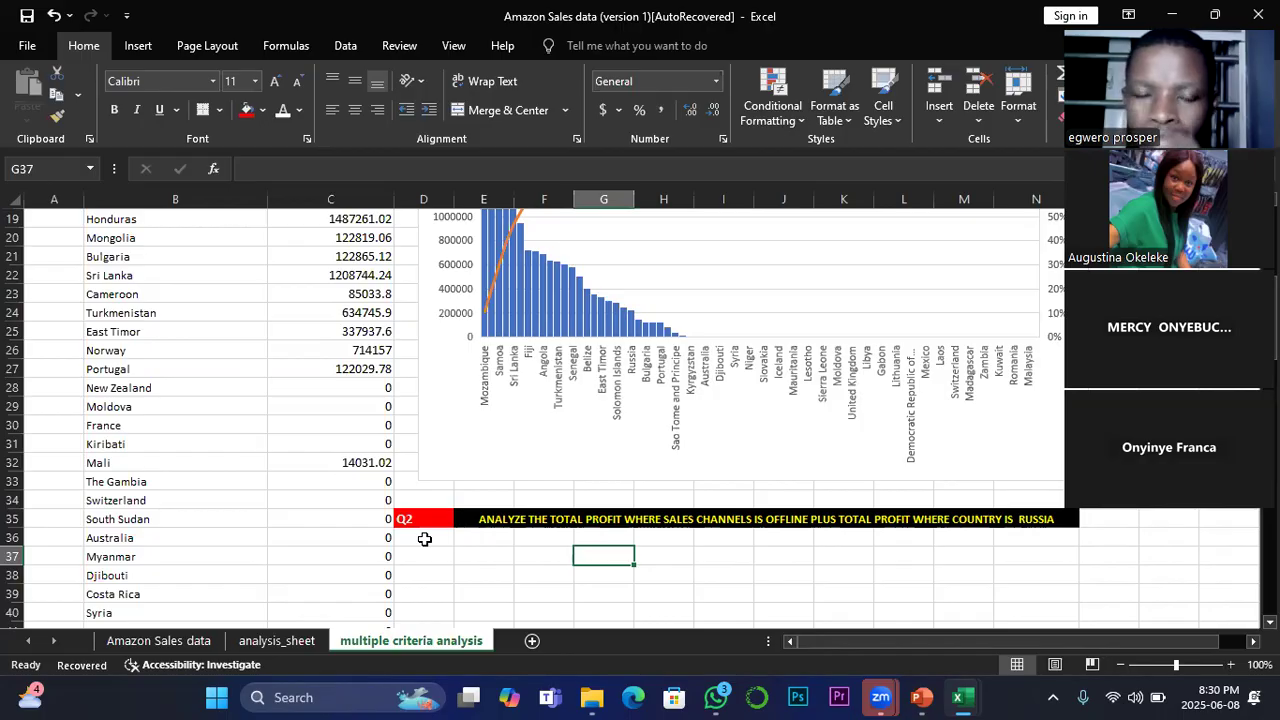
{"action": "left_click_drag", "start_coordinate": [834, 642], "coordinate": [900, 634]}
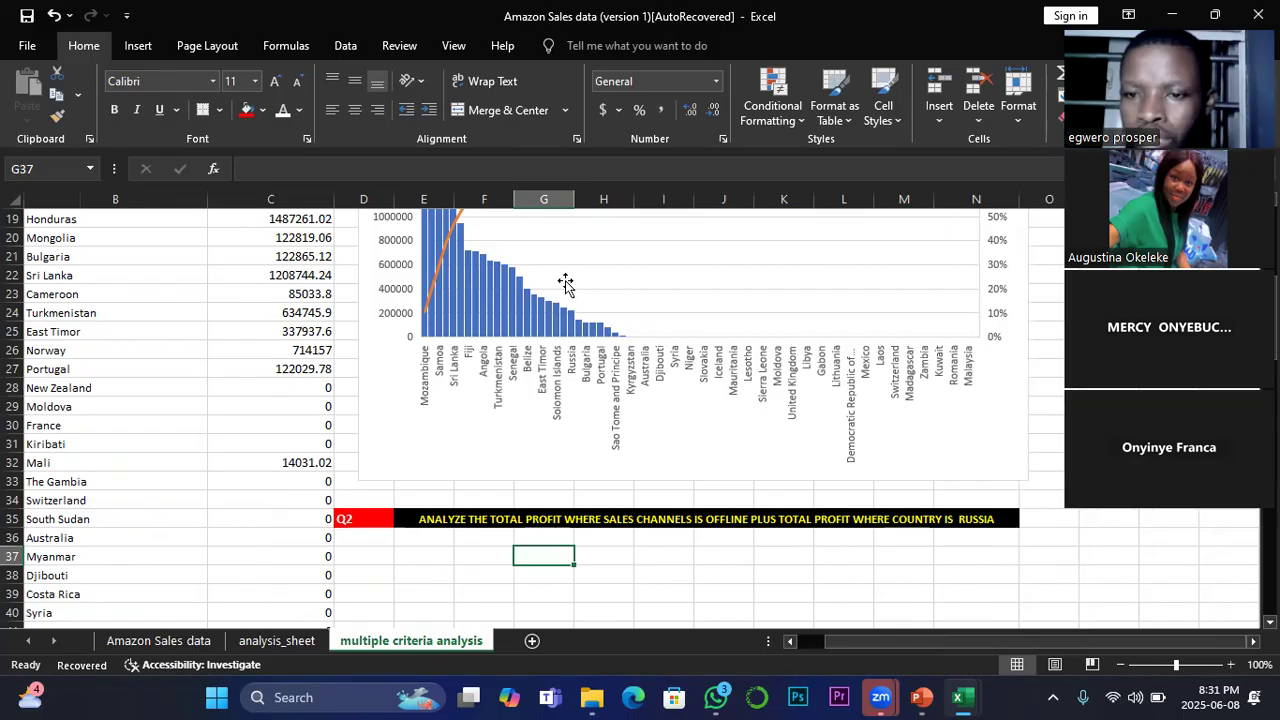
{"action": "left_click", "coordinate": [1049, 520]}
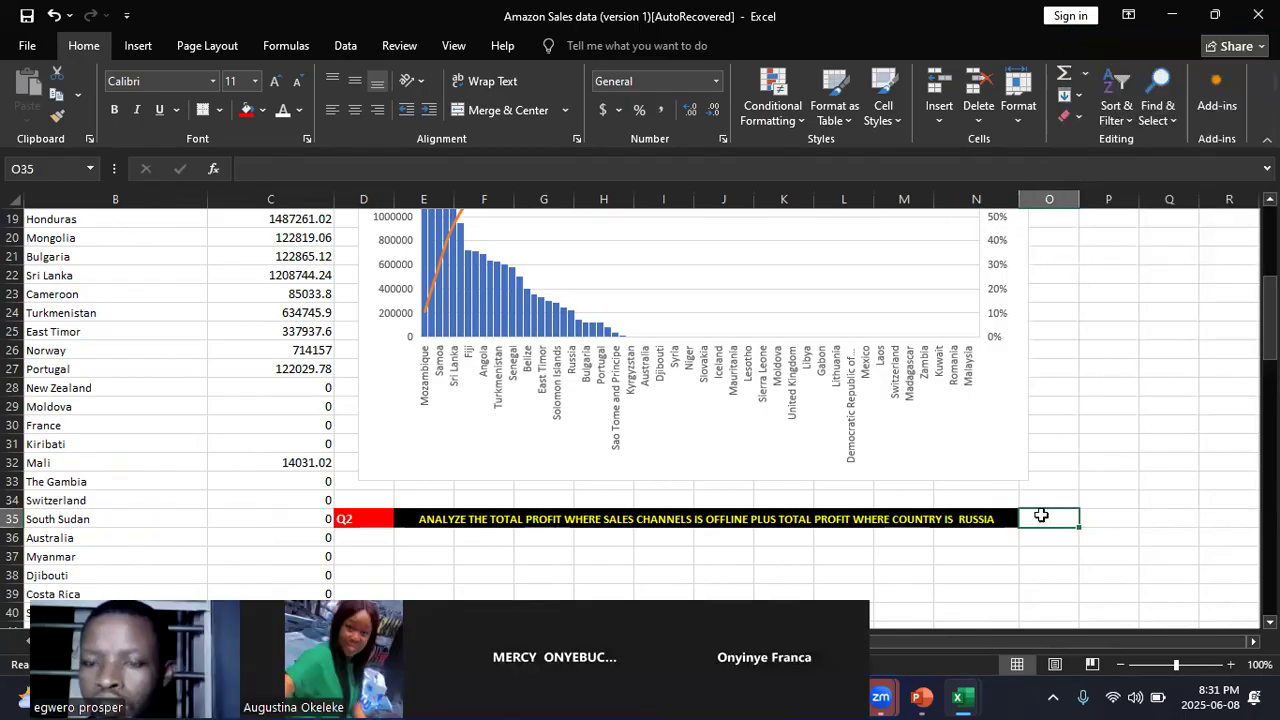
{"action": "type", "text": "="}
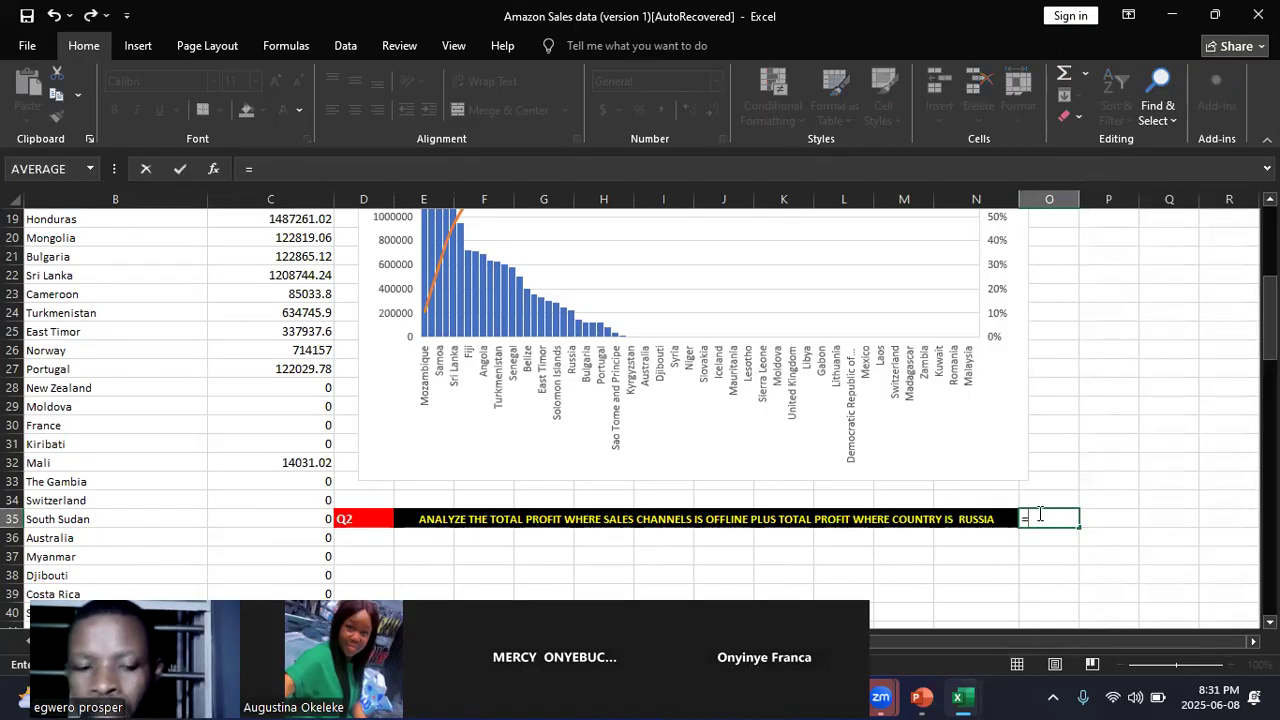
{"action": "type", "text": "SU"}
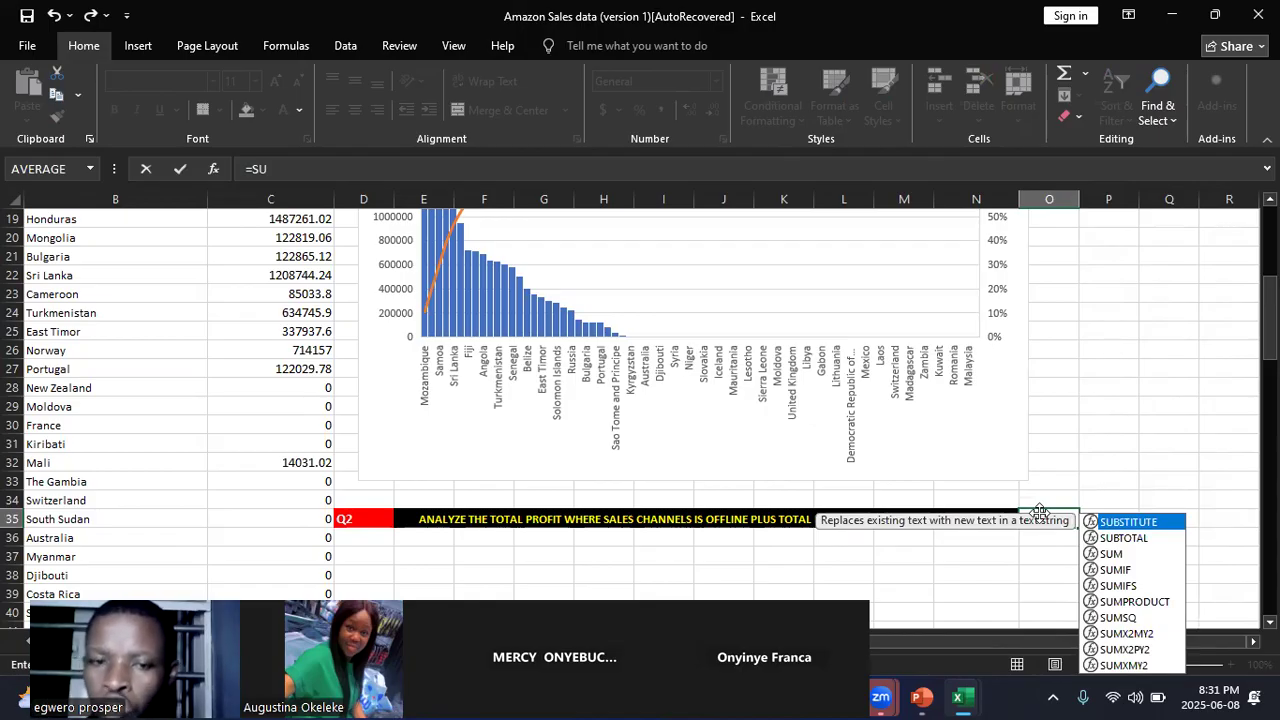
{"action": "key", "text": "BackSpace"}
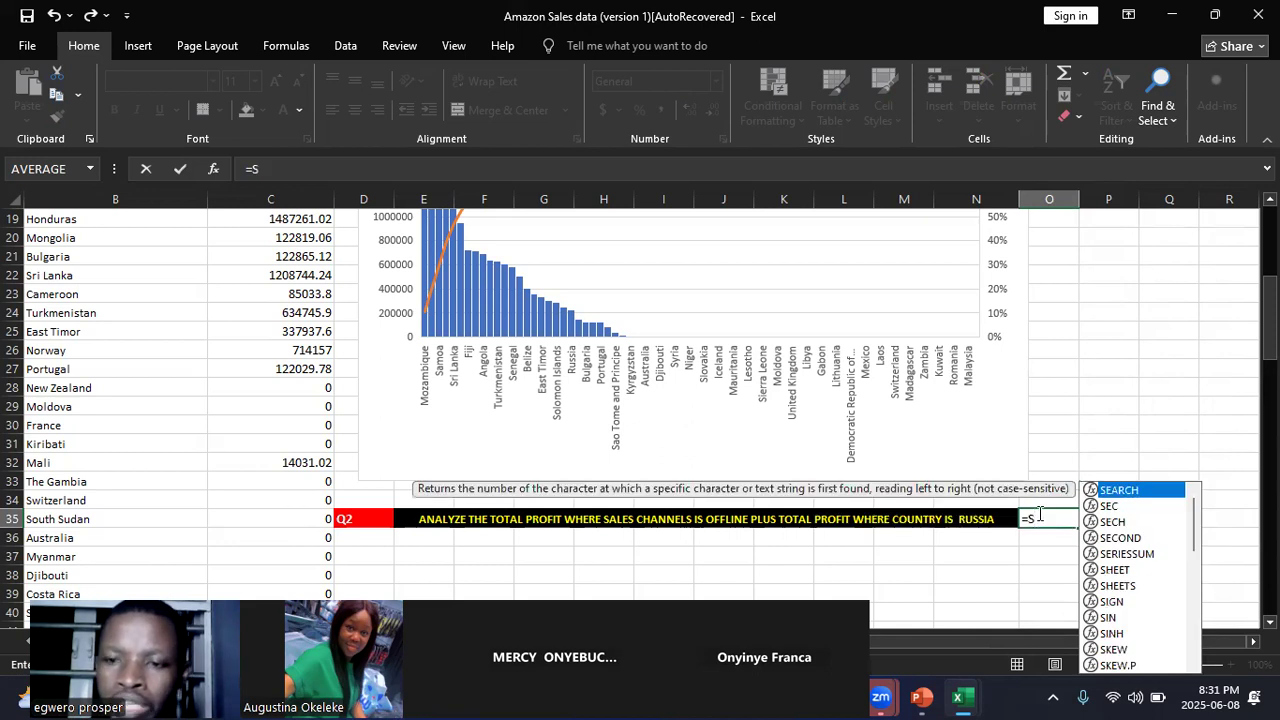
{"action": "key", "text": "BackSpace"}
{"action": "key", "text": "BackSpace"}
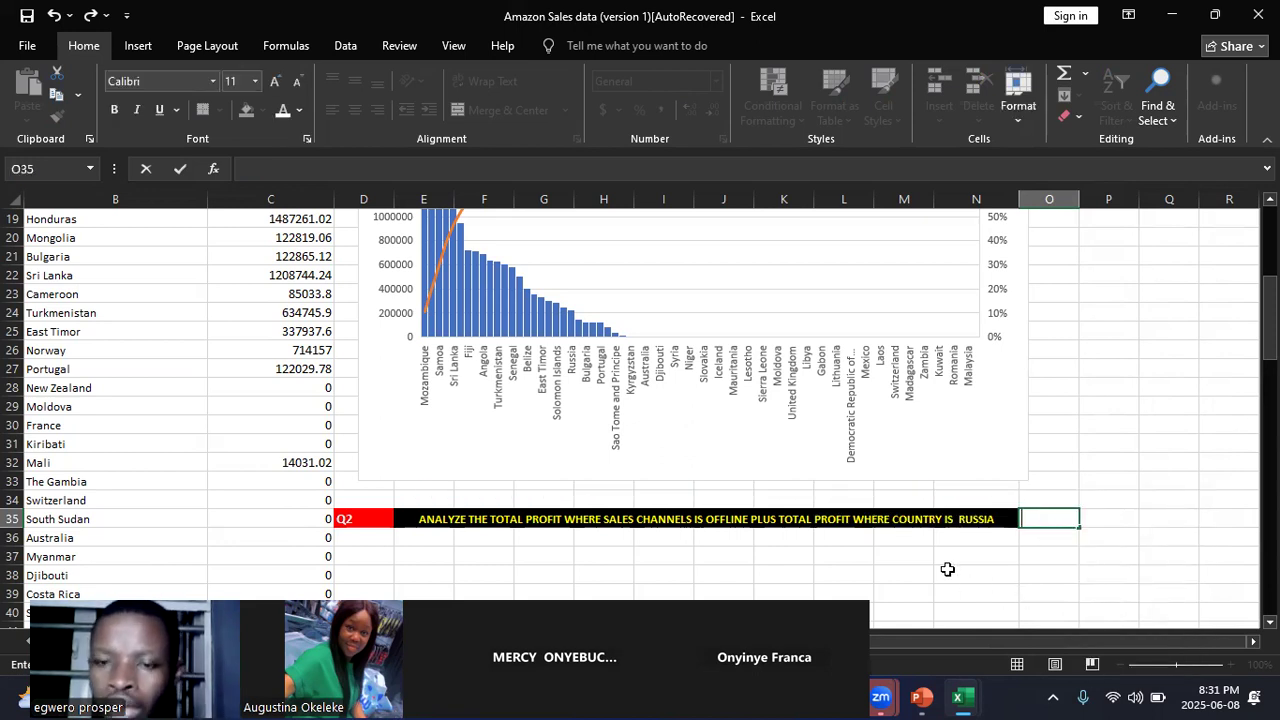
{"action": "left_click", "coordinate": [947, 571]}
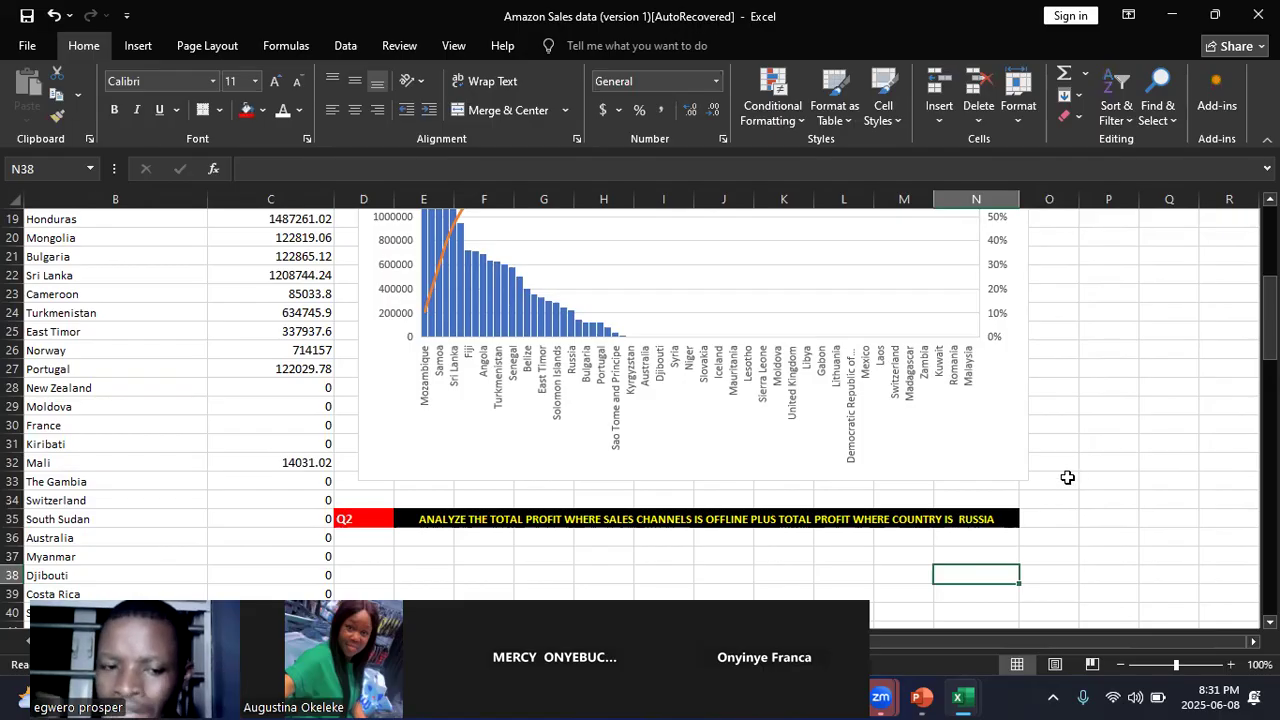
Step: Start a SUMIFS formula in O35 with the Total Profit column (O:O) of the Amazon Sales data sheet as the sum range
{"action": "left_click", "coordinate": [1062, 524]}
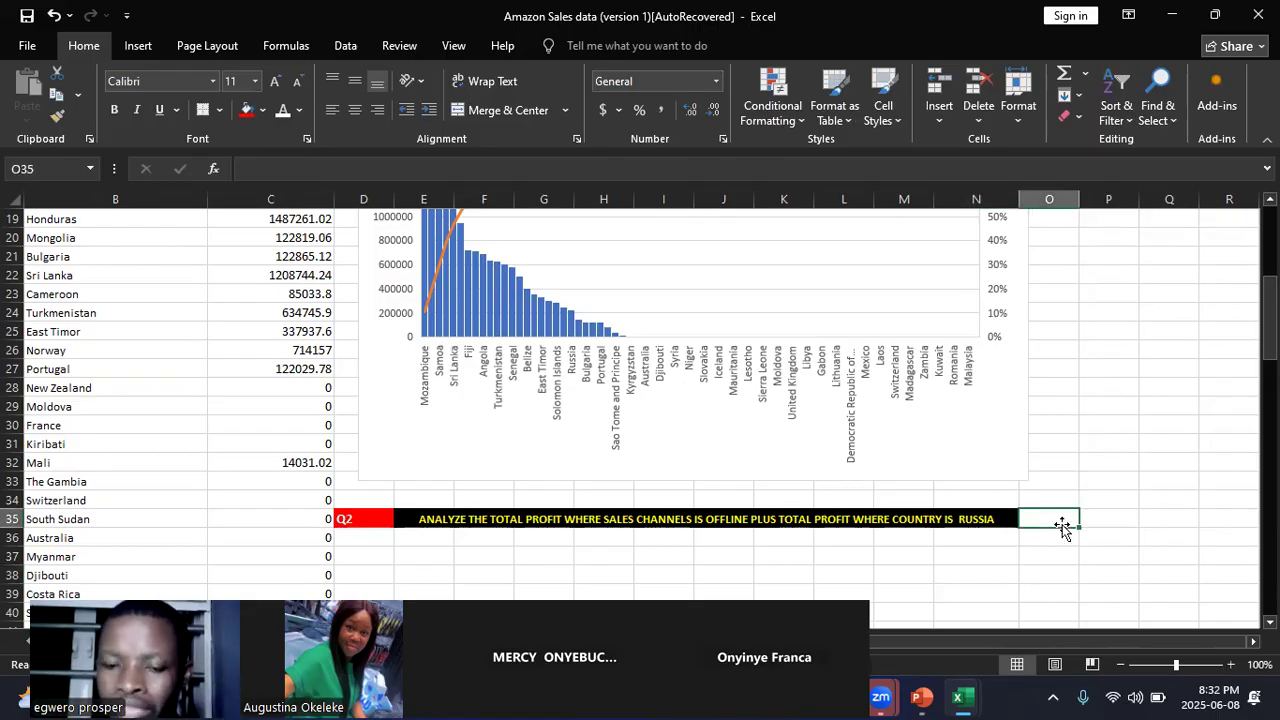
{"action": "type", "text": "="}
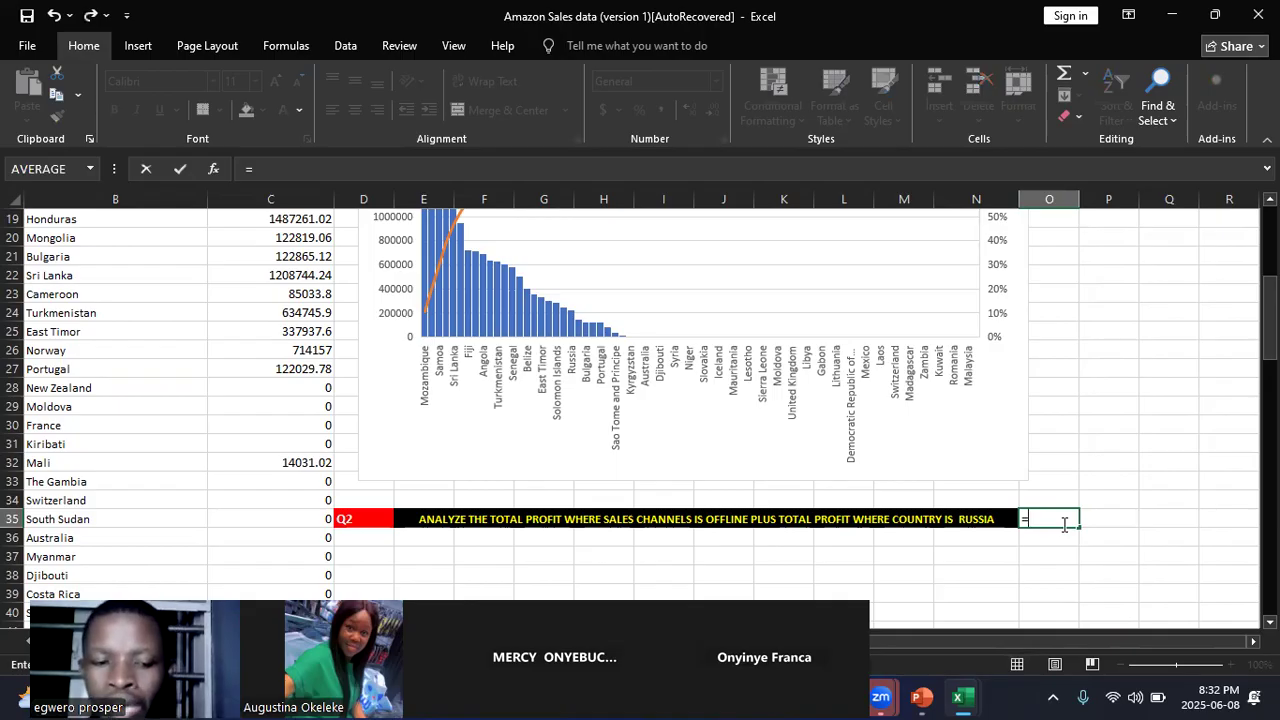
{"action": "type", "text": "sumif"}
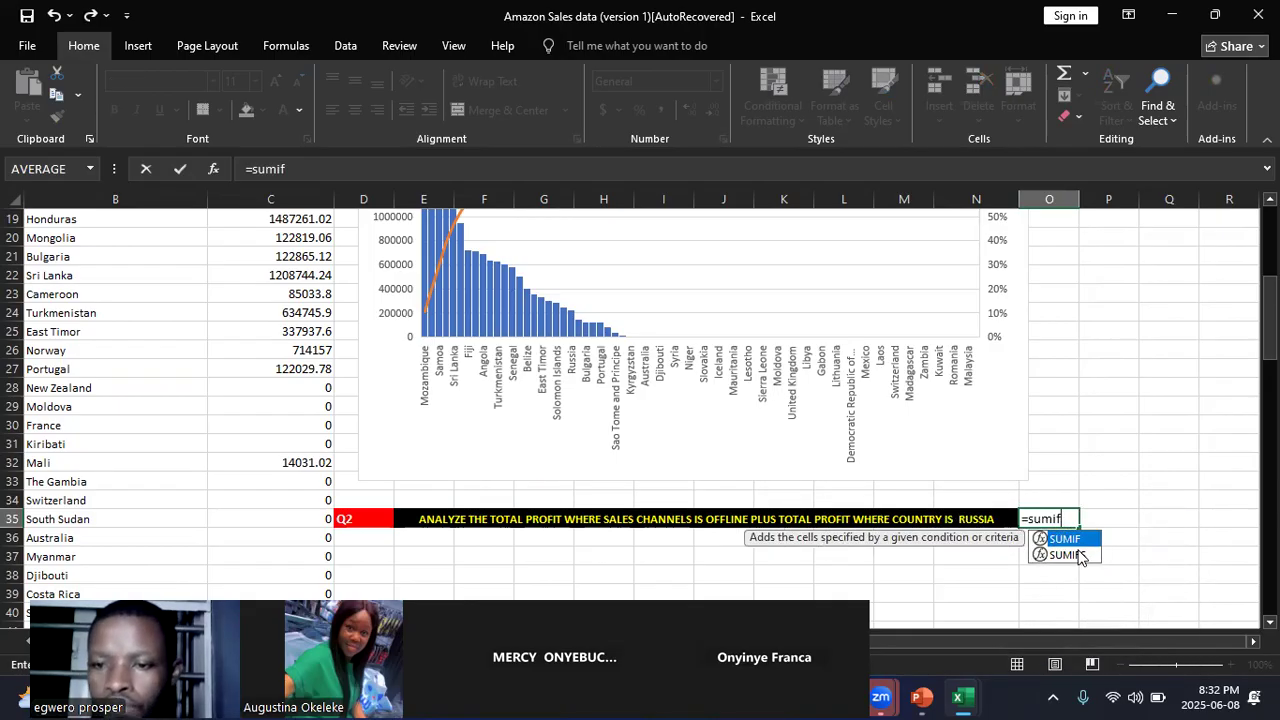
{"action": "double_click", "coordinate": [1068, 555]}
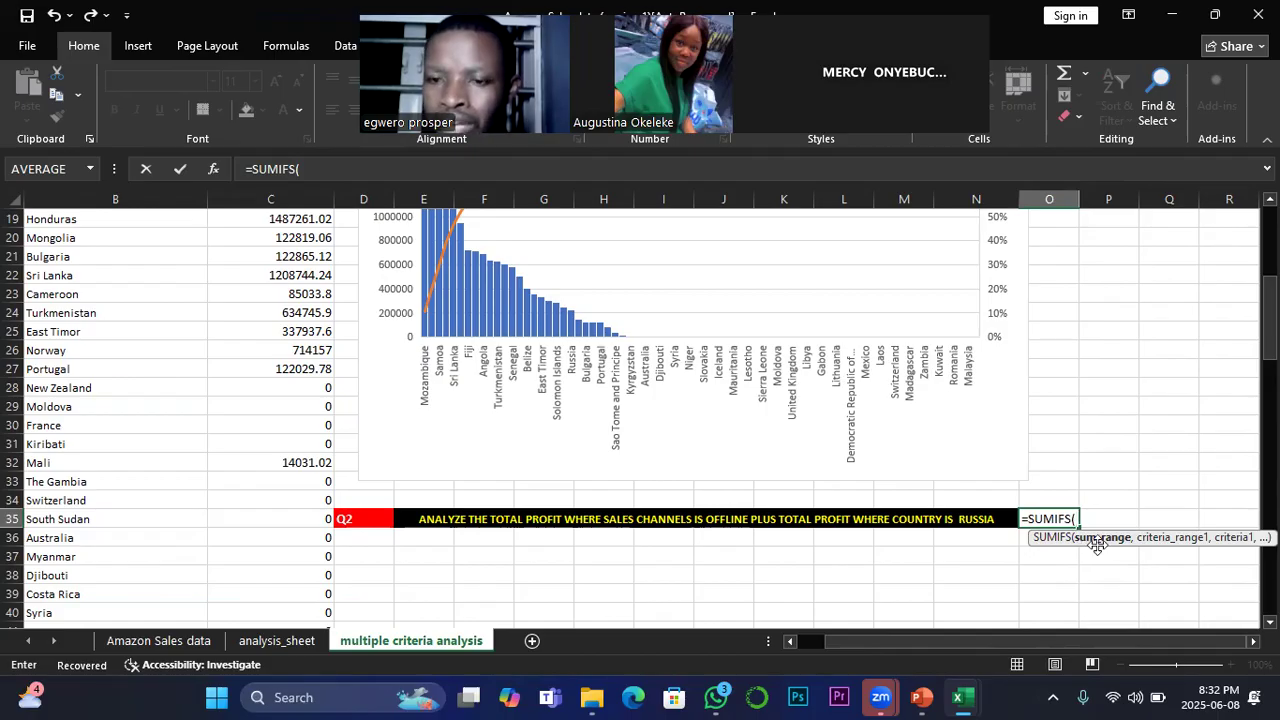
{"action": "left_click", "coordinate": [160, 641]}
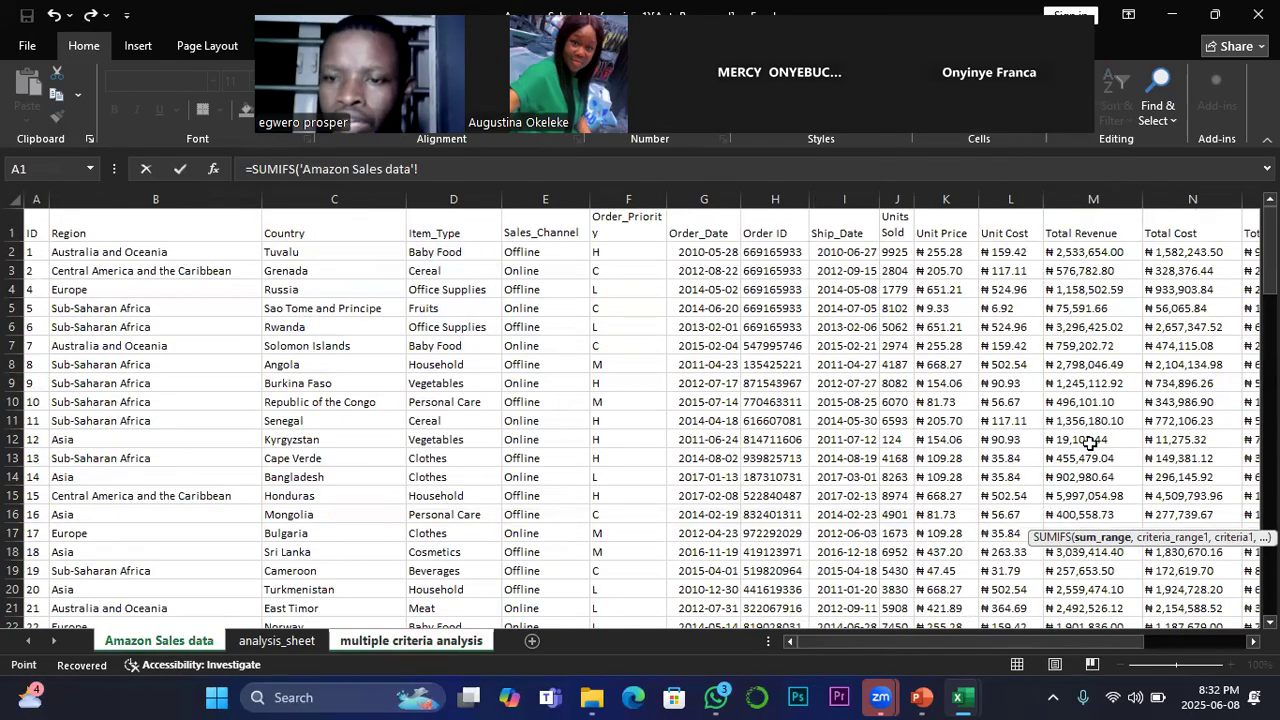
{"action": "scroll", "coordinate": [1175, 613], "scroll_direction": "right", "scroll_amount": 5}
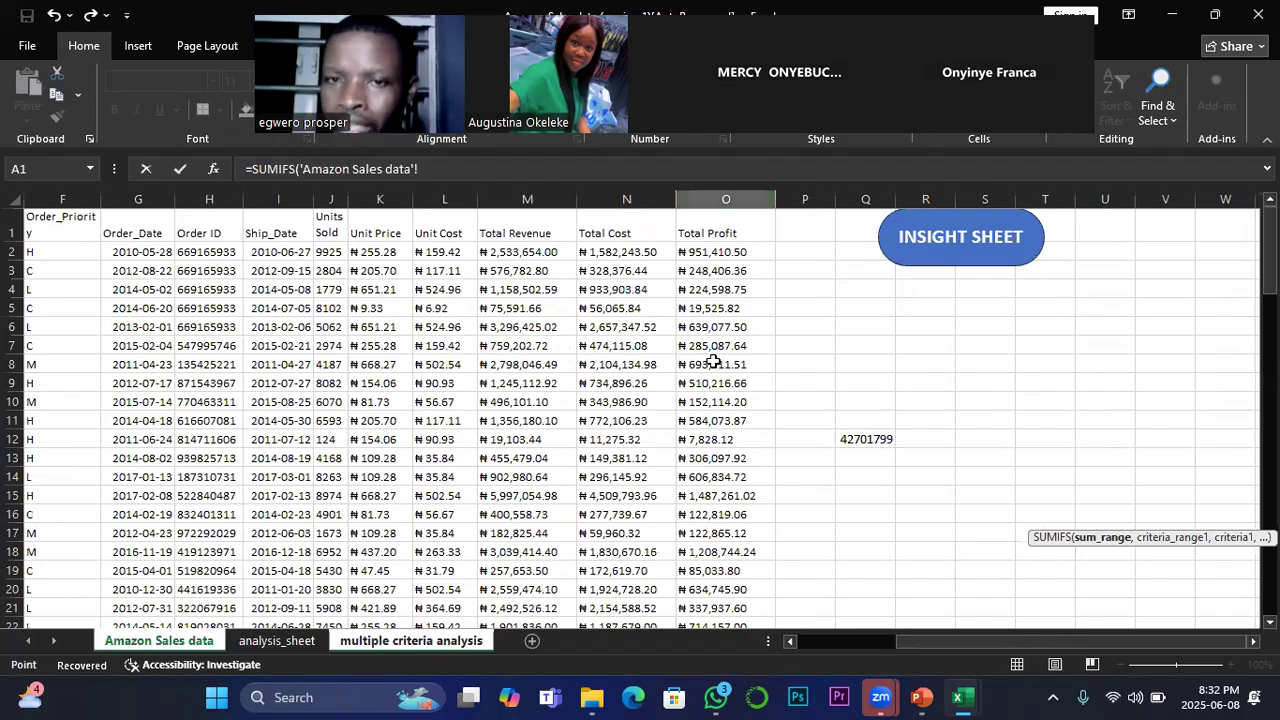
{"action": "left_click", "coordinate": [727, 197]}
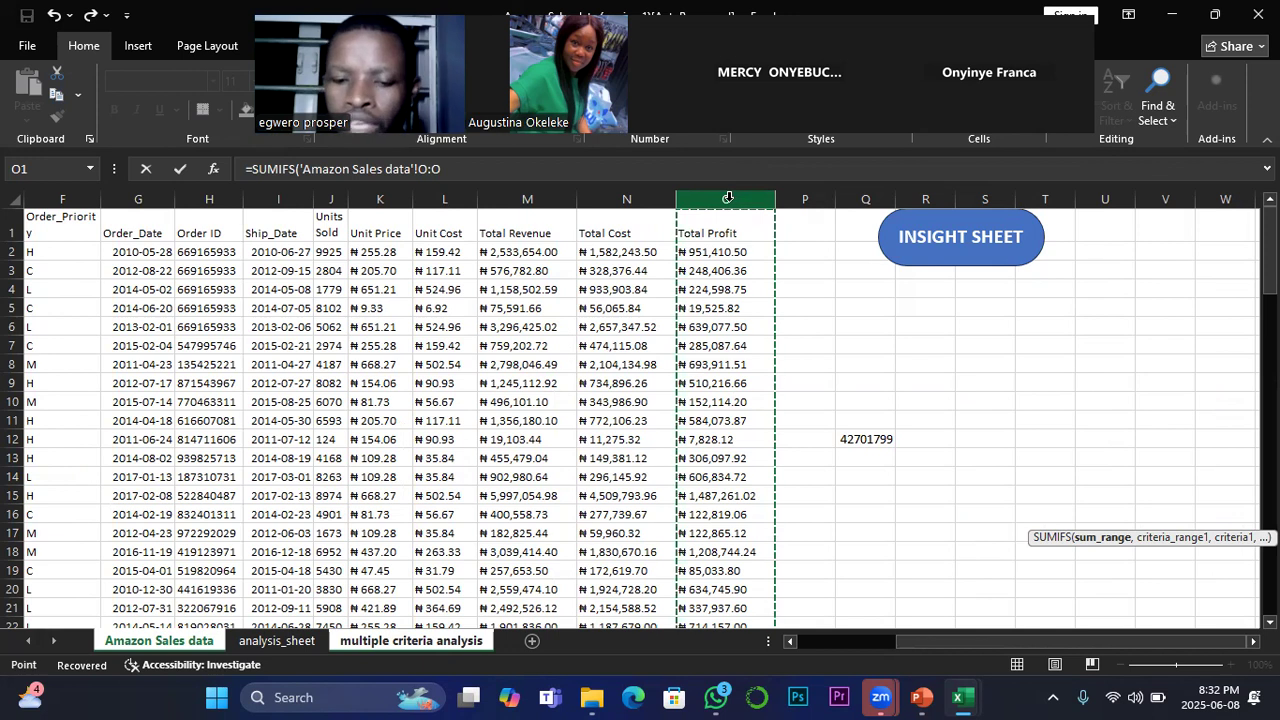
{"action": "type", "text": ","}
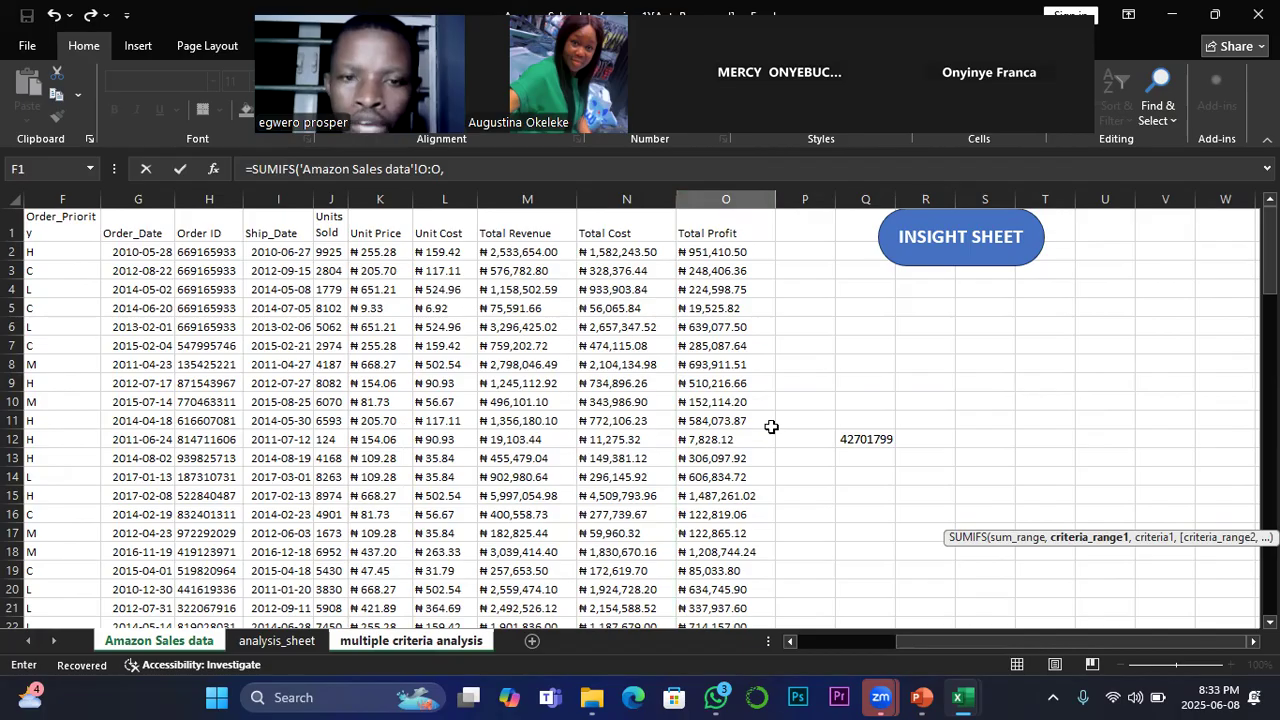
Step: Set the Sales_Channel column (E:E) as the first SUMIFS criteria range with "Offline" as its criterion, and close the function
{"action": "left_click_drag", "start_coordinate": [937, 641], "coordinate": [849, 636]}
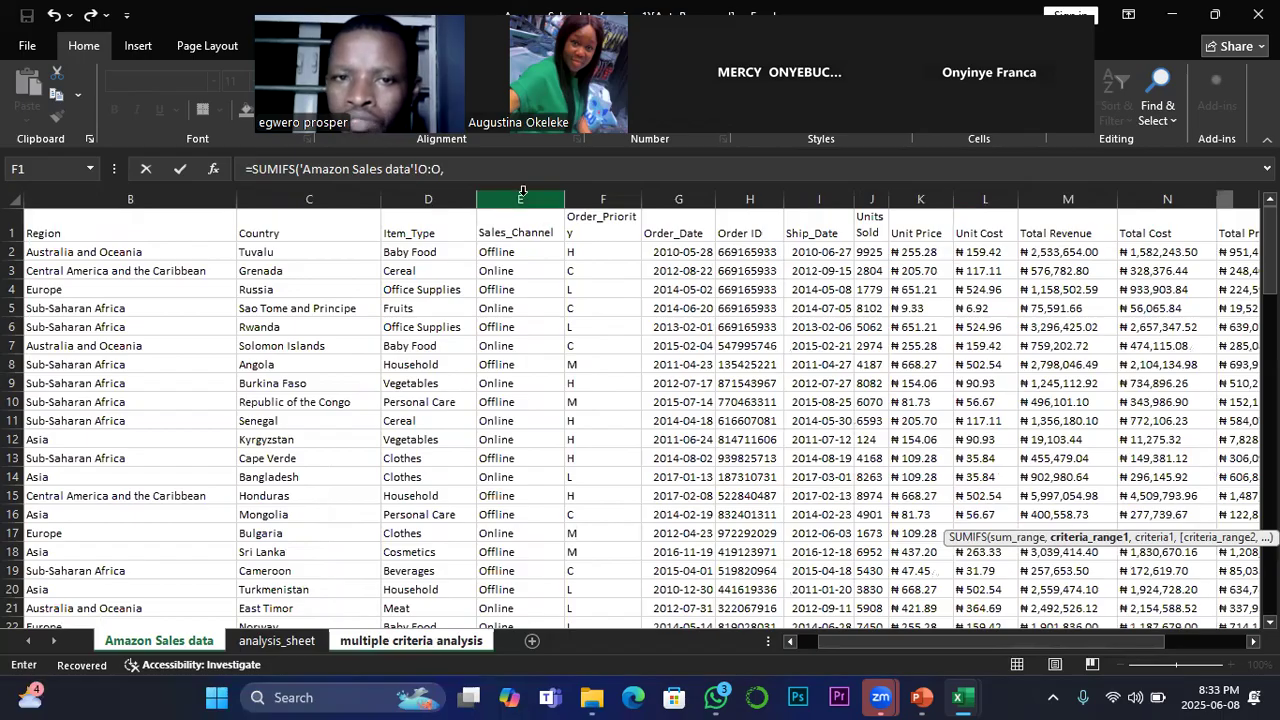
{"action": "left_click", "coordinate": [521, 192]}
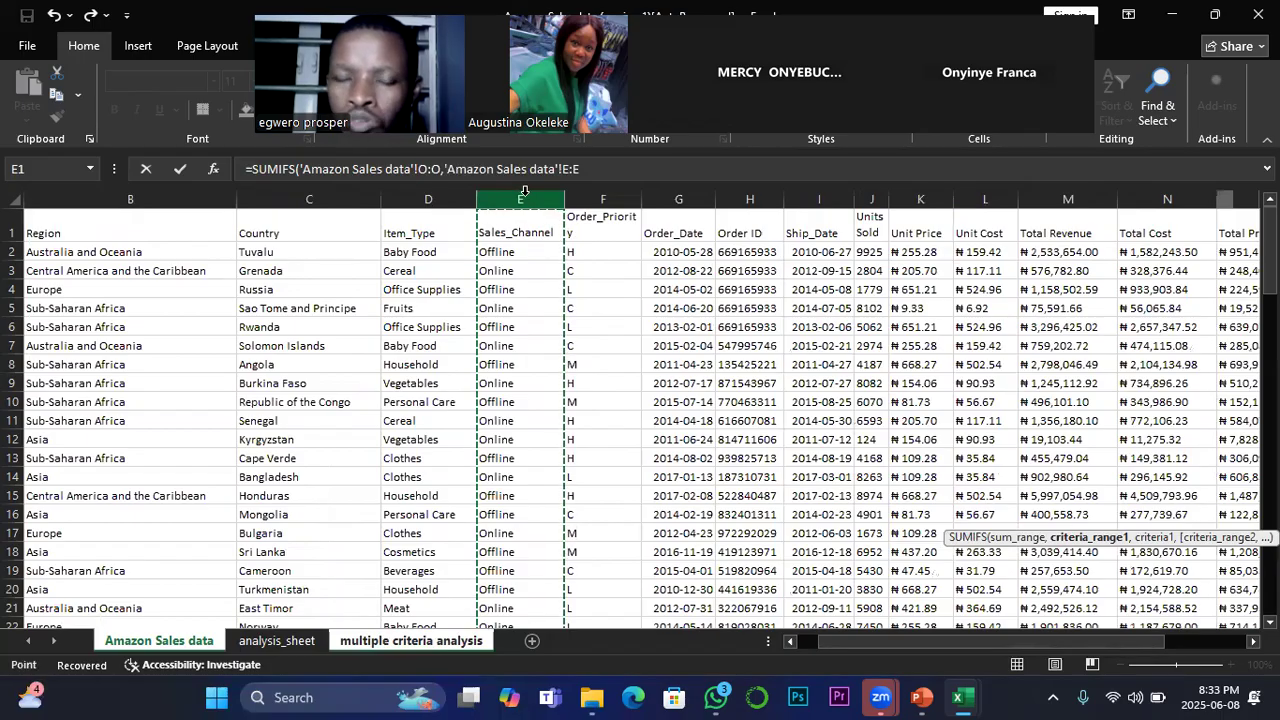
{"action": "type", "text": ","}
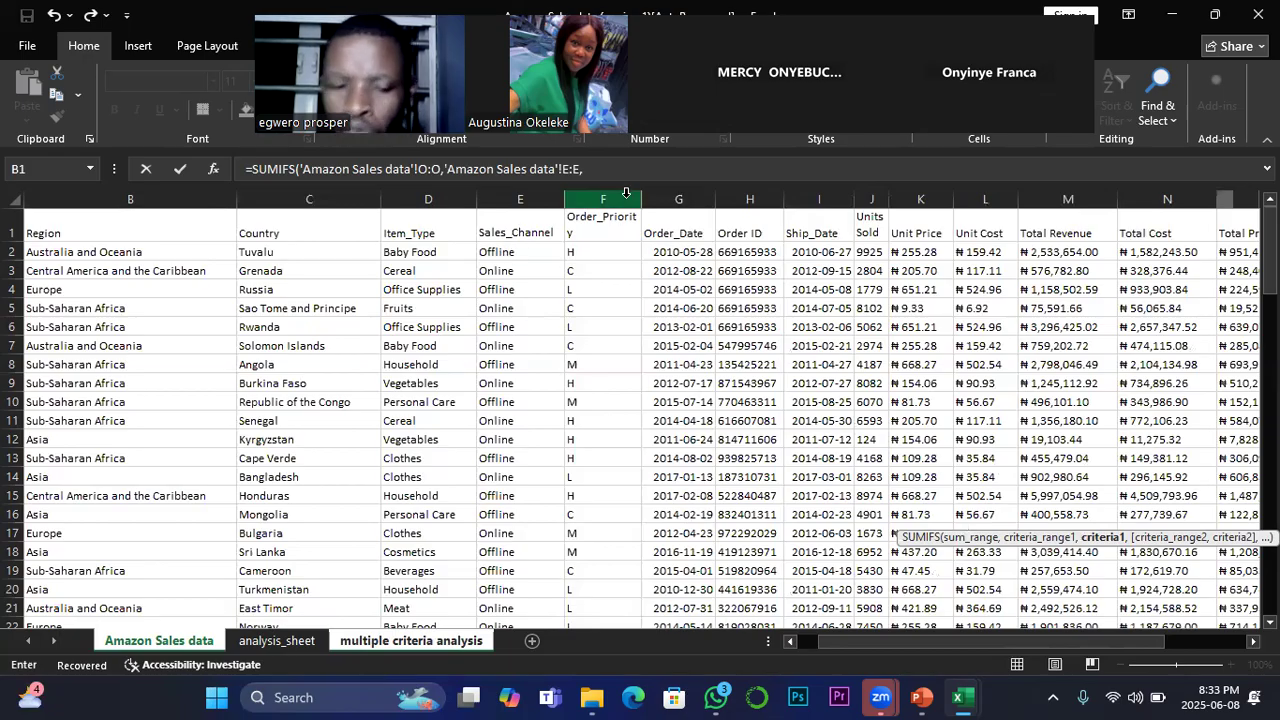
{"action": "type", "text": "\""}
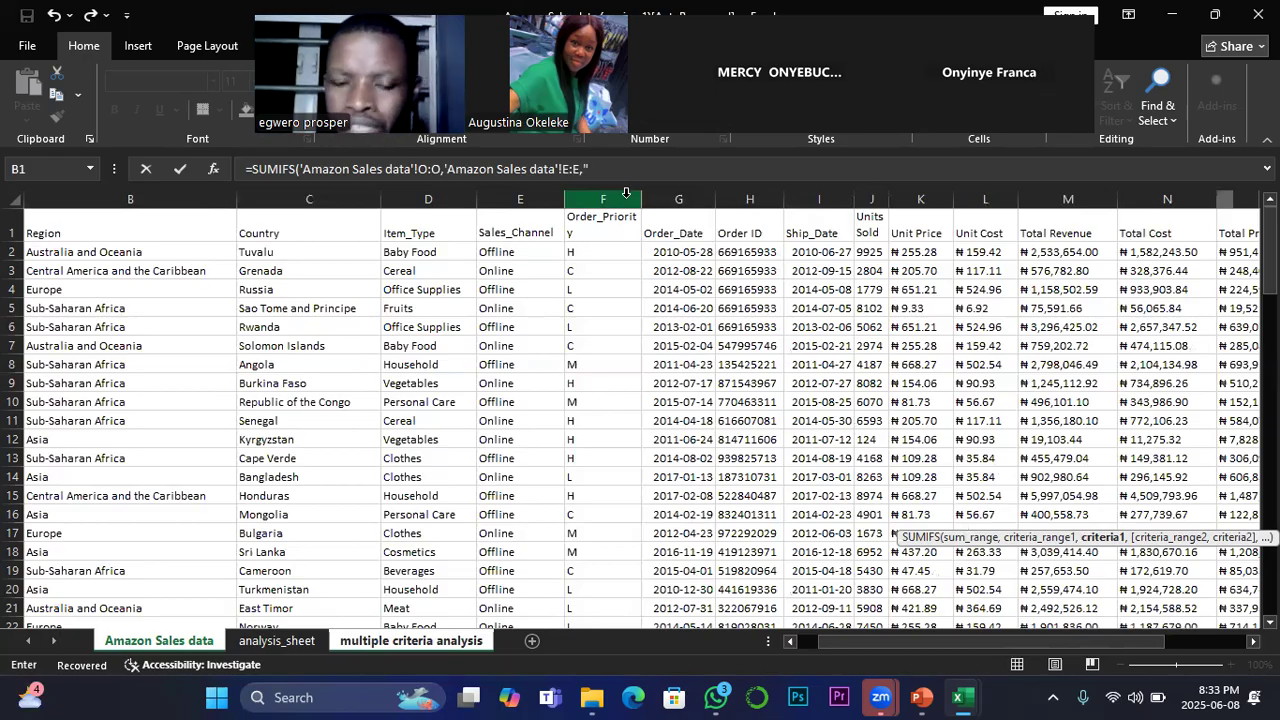
{"action": "type", "text": "O"}
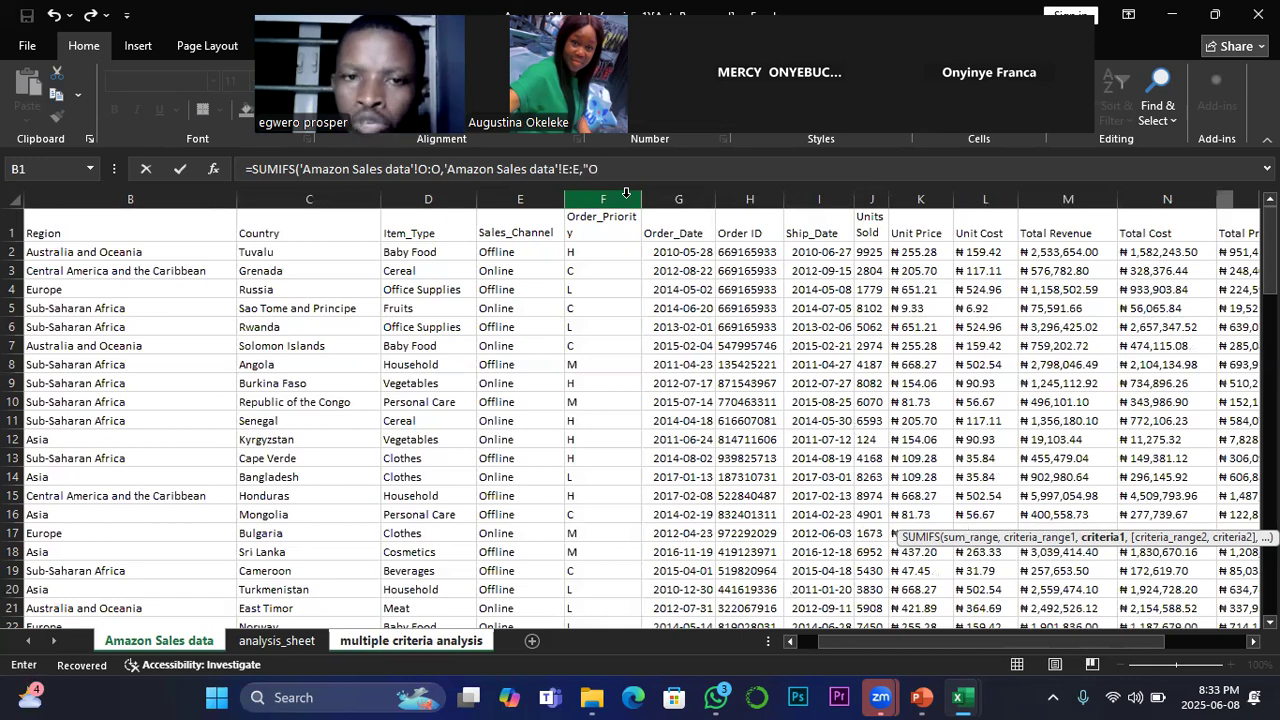
{"action": "type", "text": "f"}
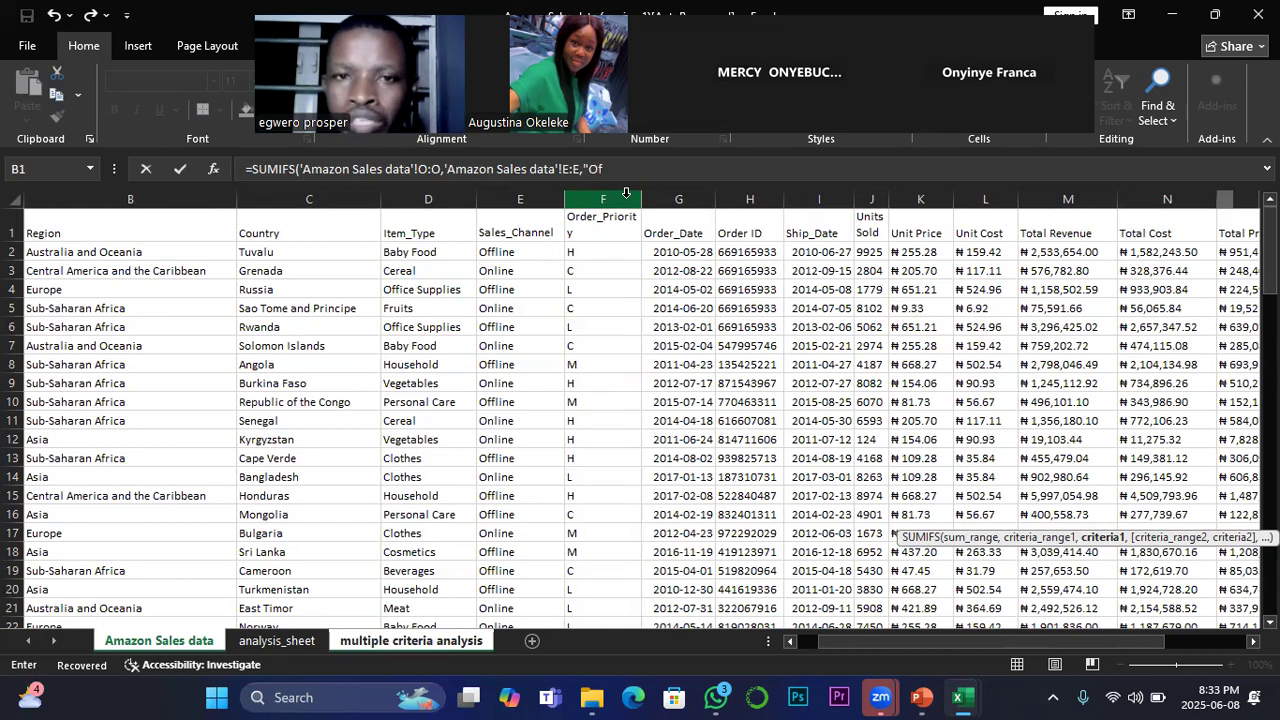
{"action": "type", "text": "f"}
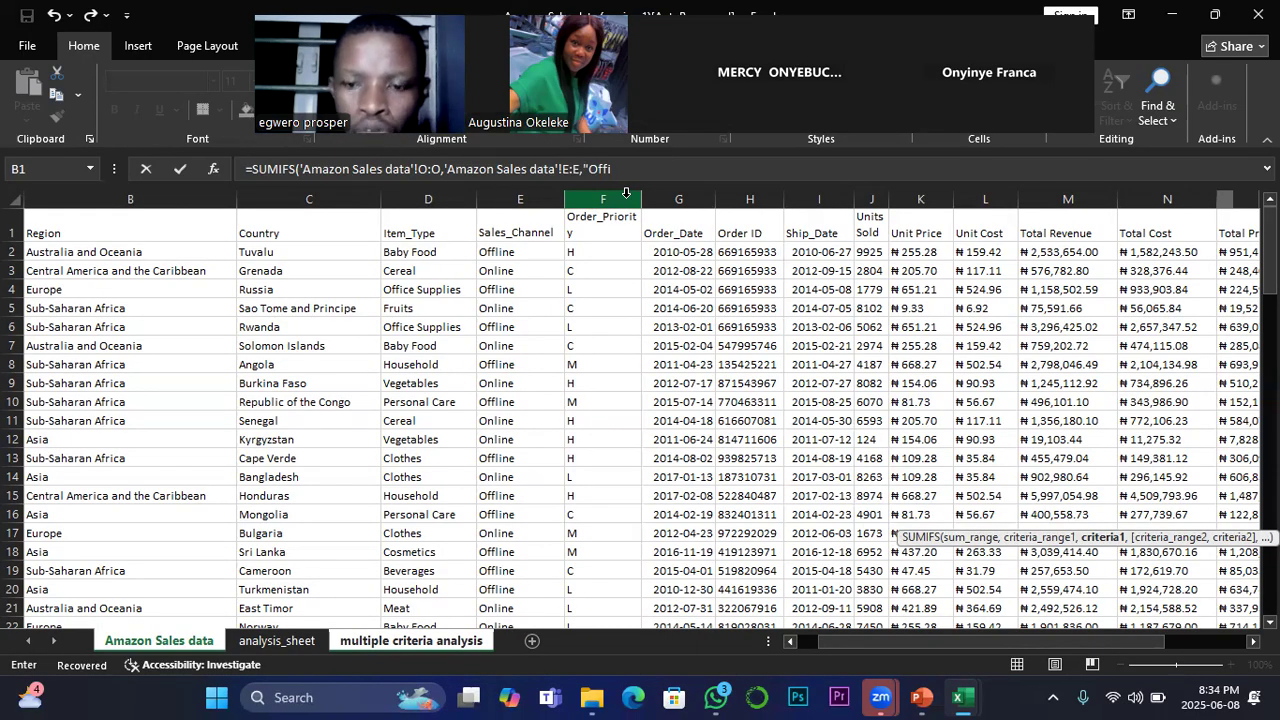
{"action": "type", "text": "lin"}
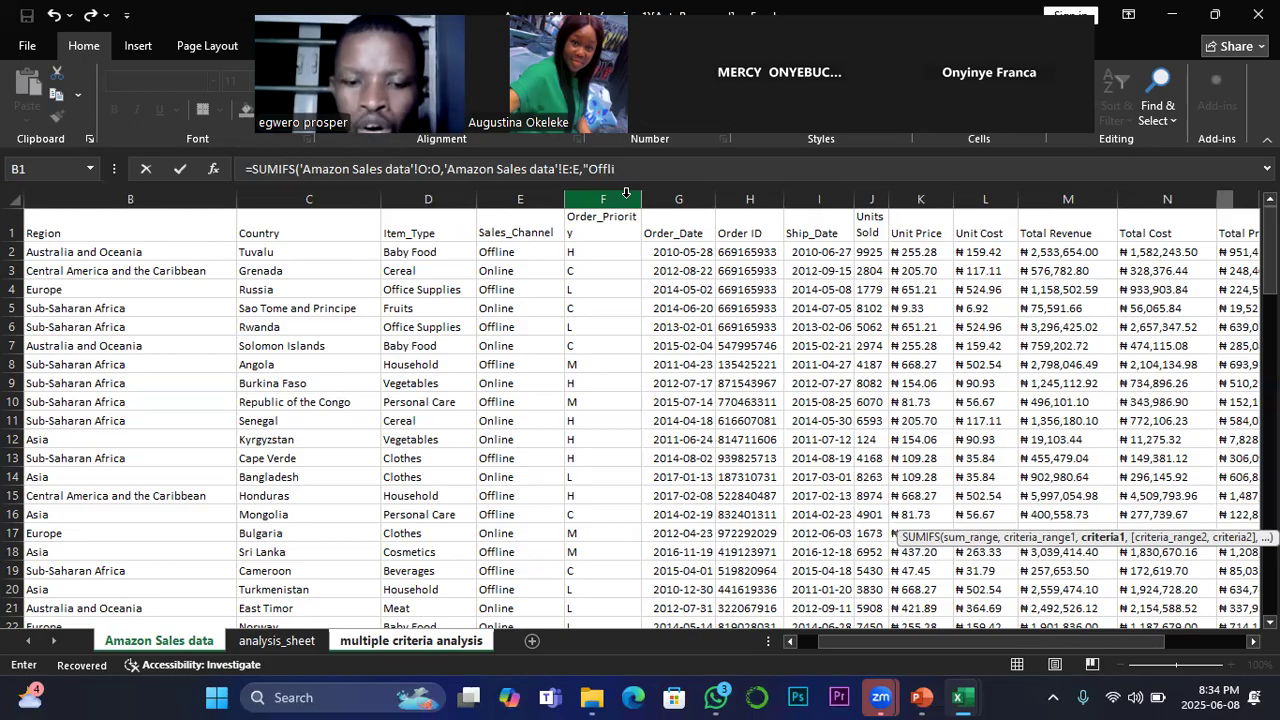
{"action": "type", "text": "e"}
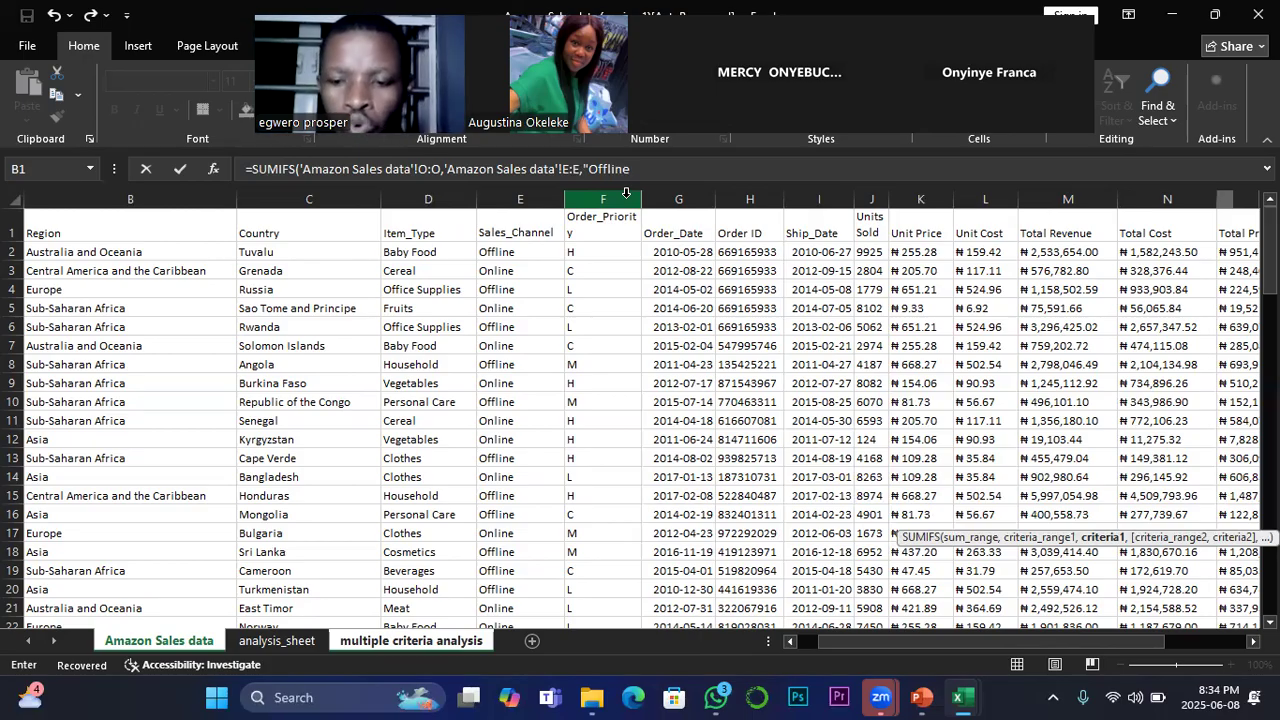
{"action": "type", "text": "\""}
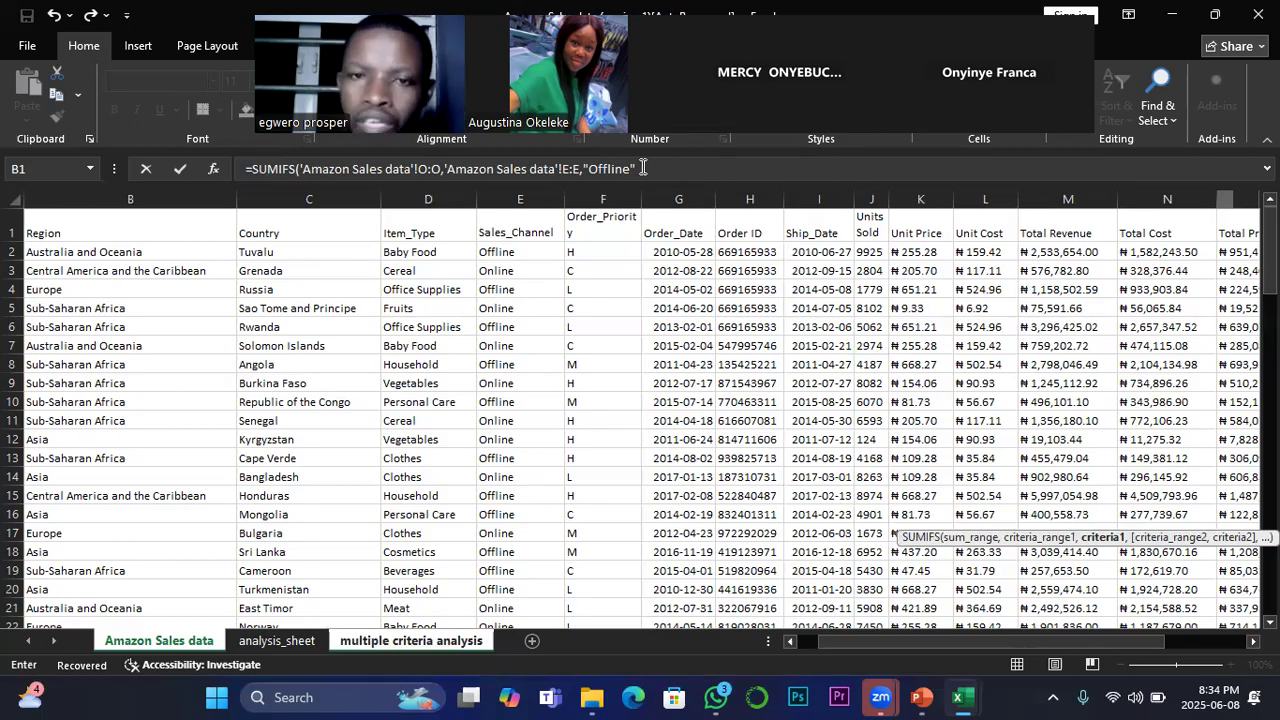
{"action": "left_click", "coordinate": [643, 168]}
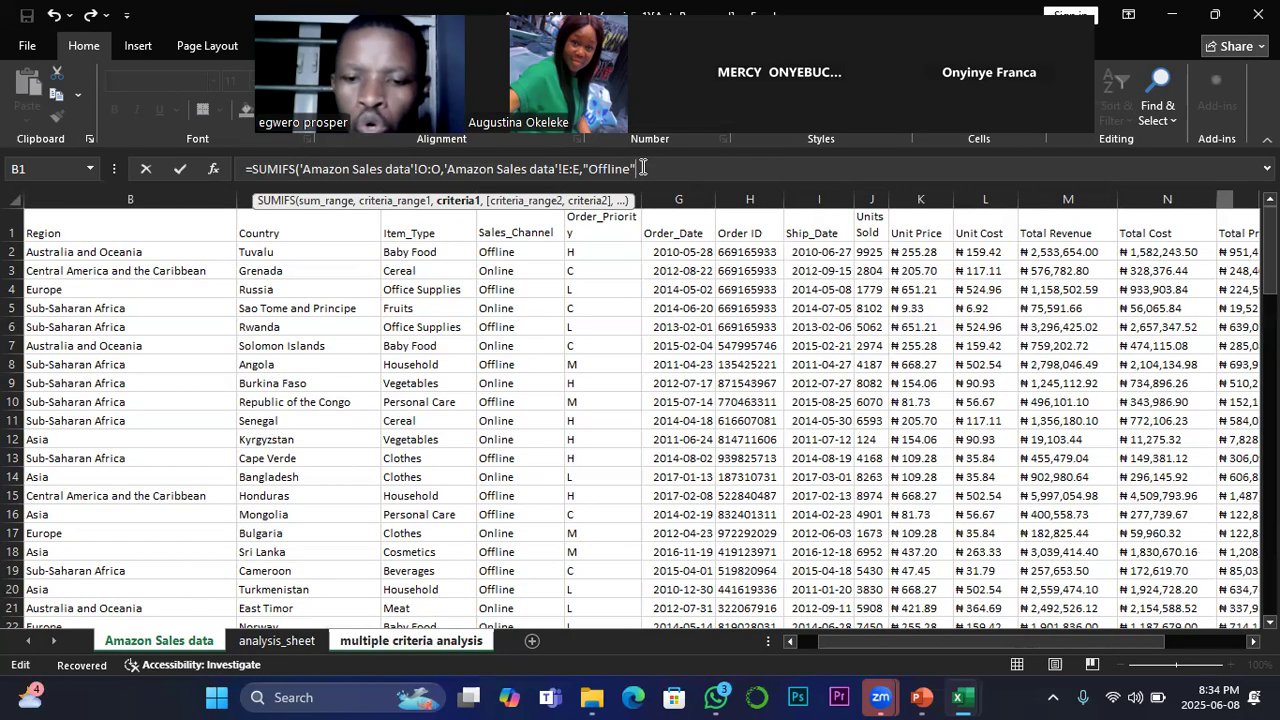
{"action": "type", "text": ")"}
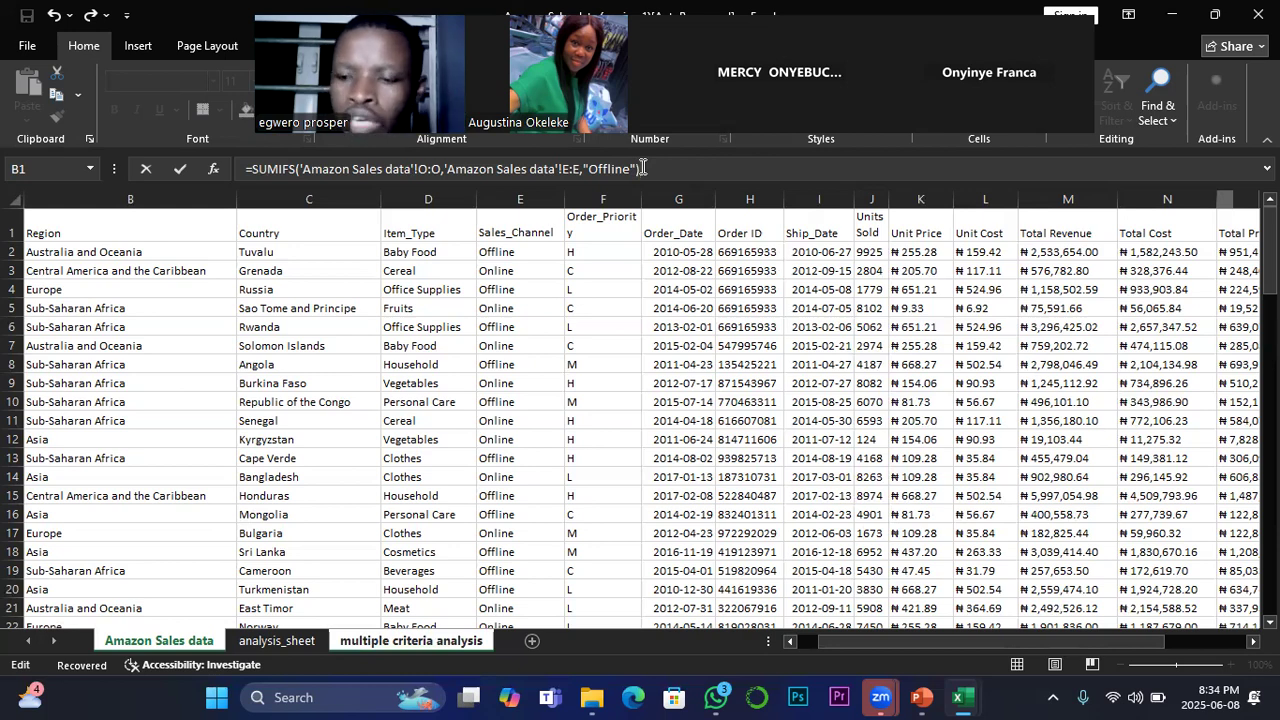
Step: Add a second SUMIFS to the formula with the Total Profit column (O:O) of Amazon Sales data as its sum range
{"action": "type", "text": "+"}
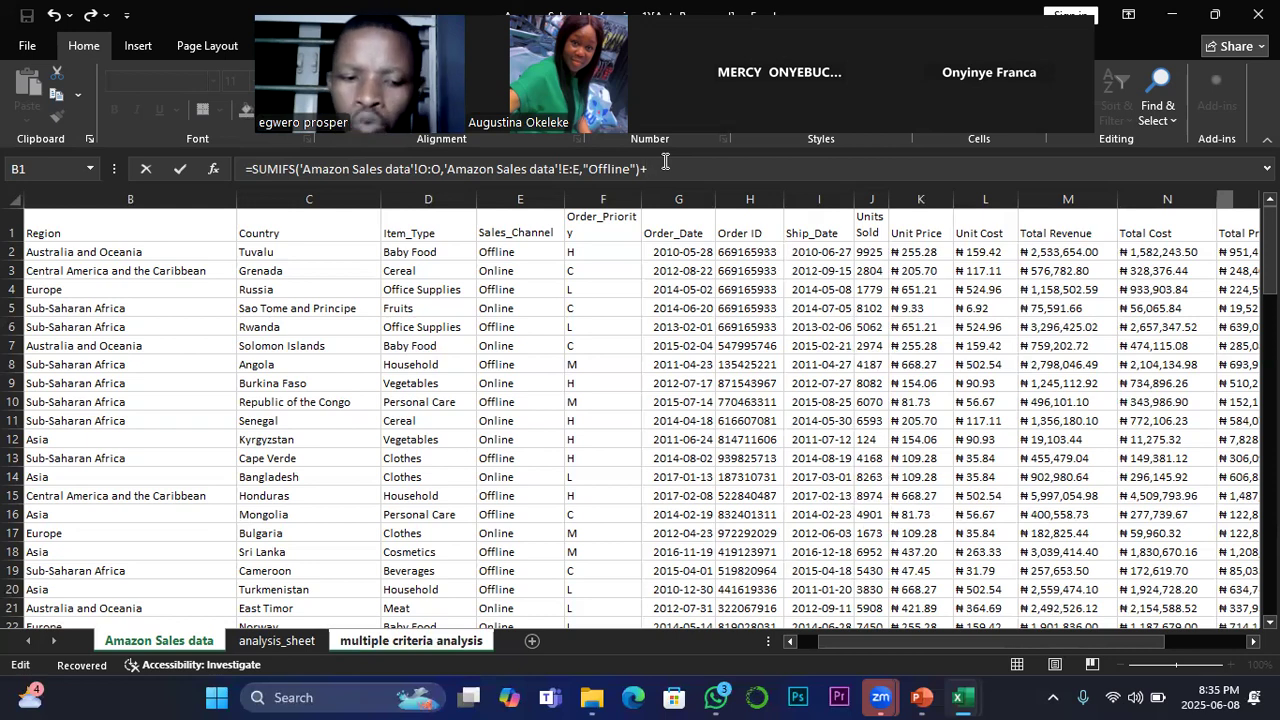
{"action": "type", "text": "sum"}
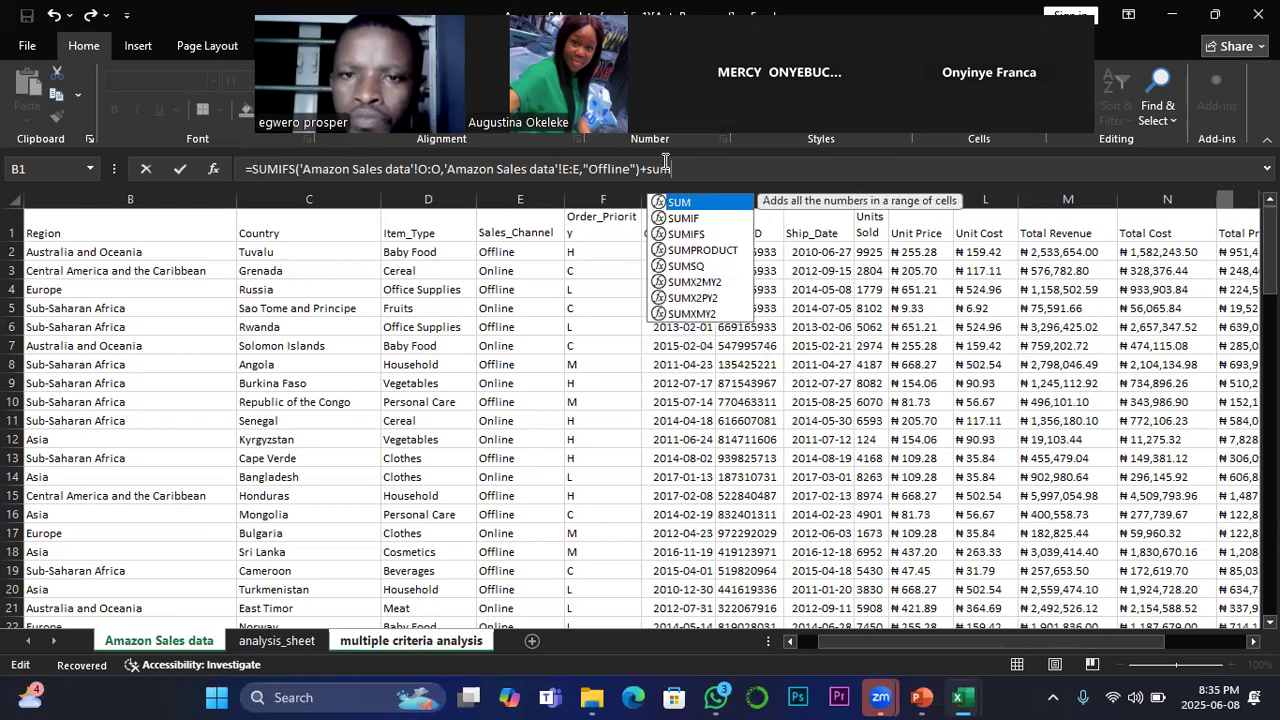
{"action": "double_click", "coordinate": [690, 234]}
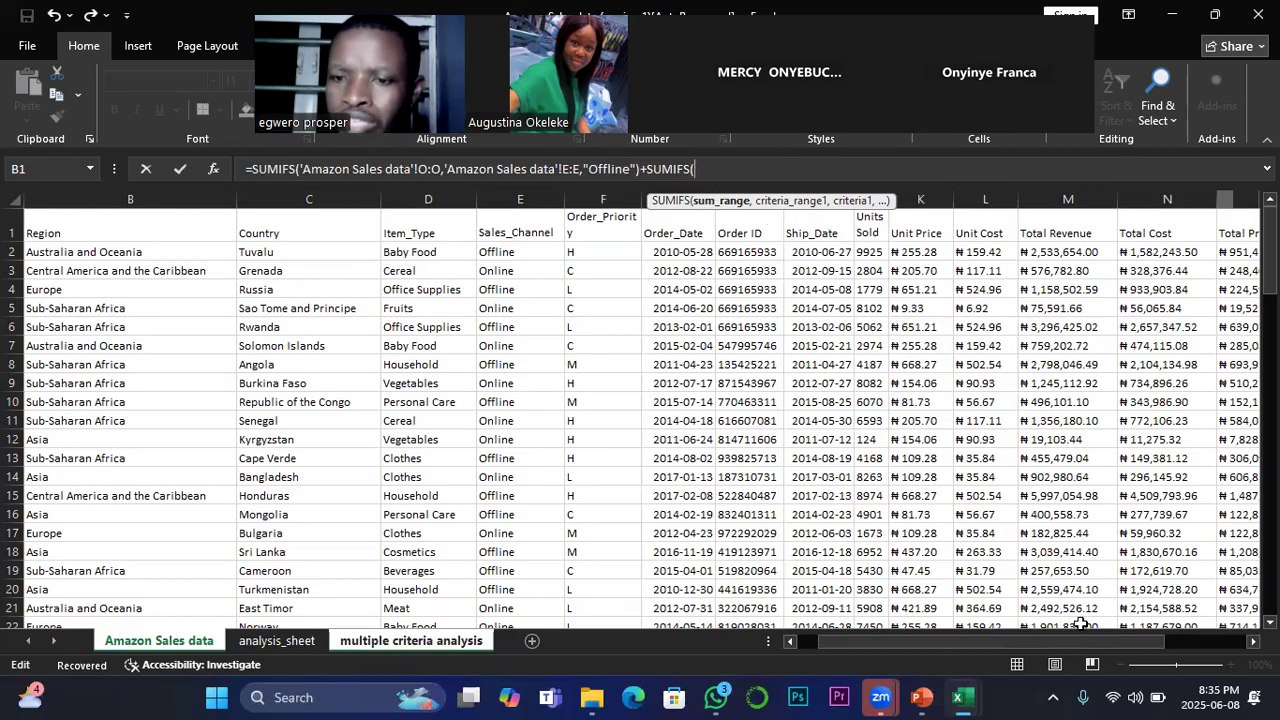
{"action": "left_click_drag", "start_coordinate": [1076, 640], "coordinate": [1096, 641]}
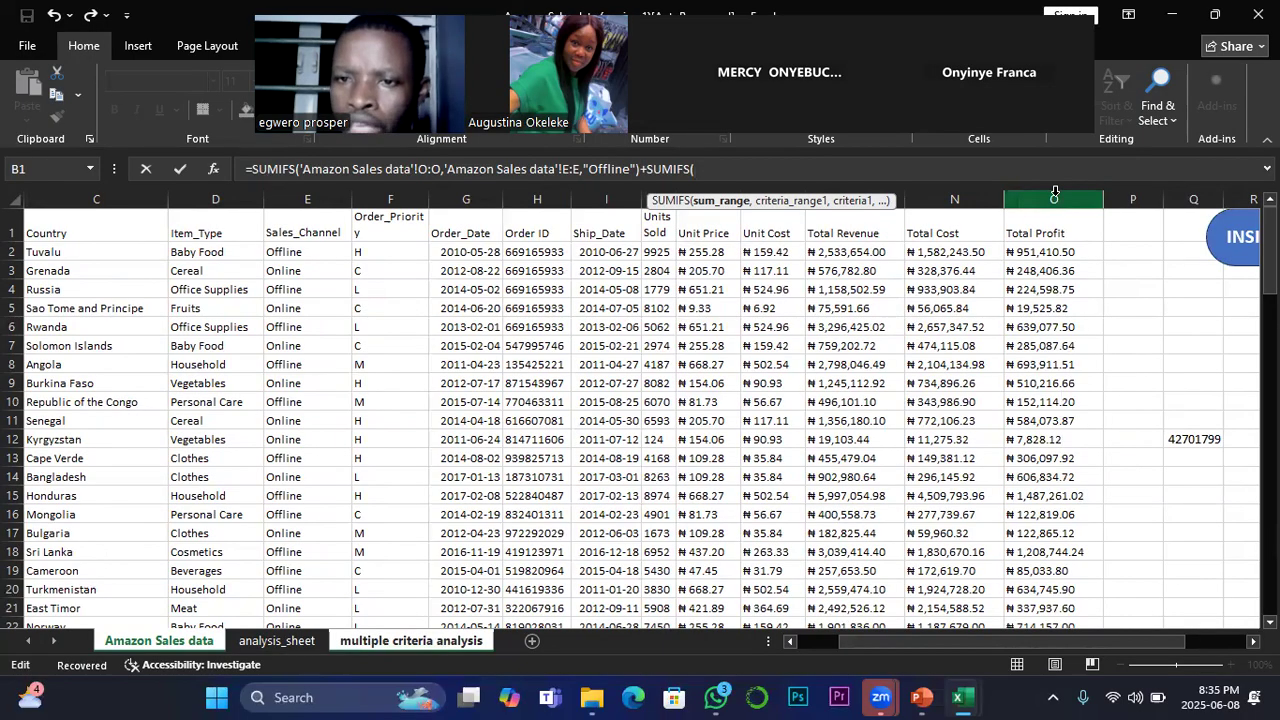
{"action": "left_click", "coordinate": [1054, 192]}
{"action": "type", "text": ","}
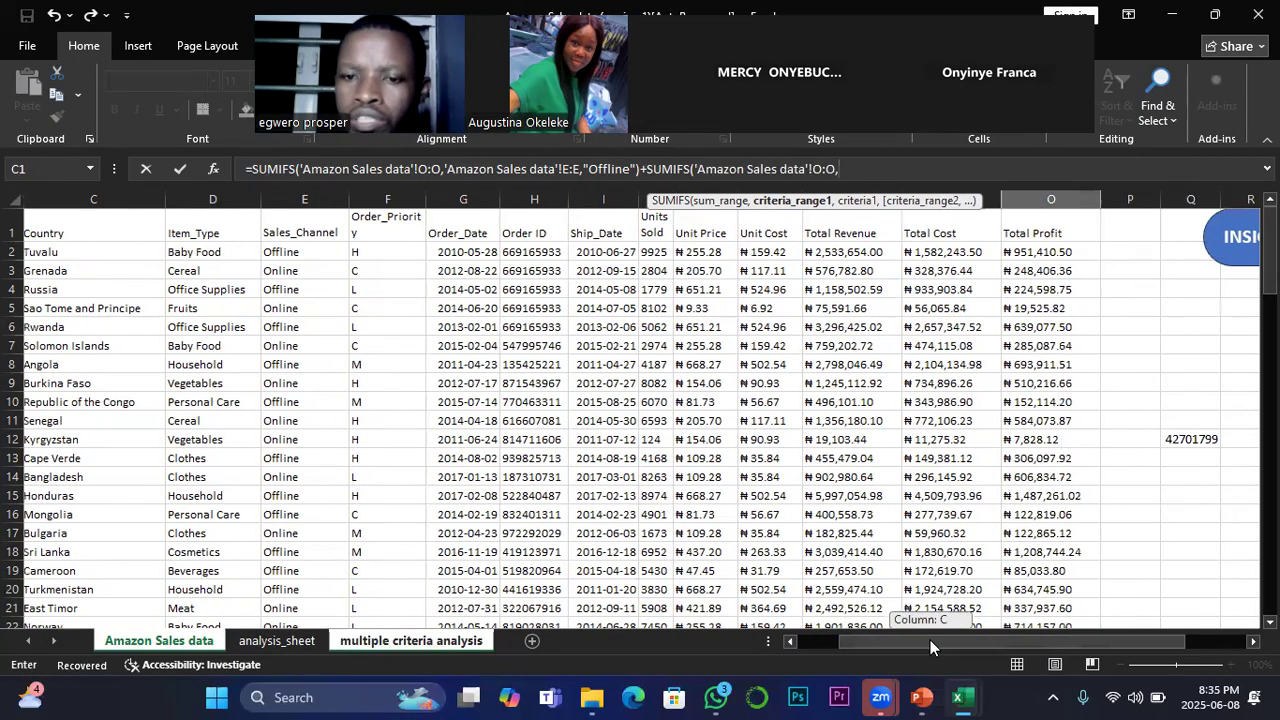
Step: Set the Country column (C:C) as the criteria range of the second SUMIFS
{"action": "left_click_drag", "start_coordinate": [930, 640], "coordinate": [877, 636]}
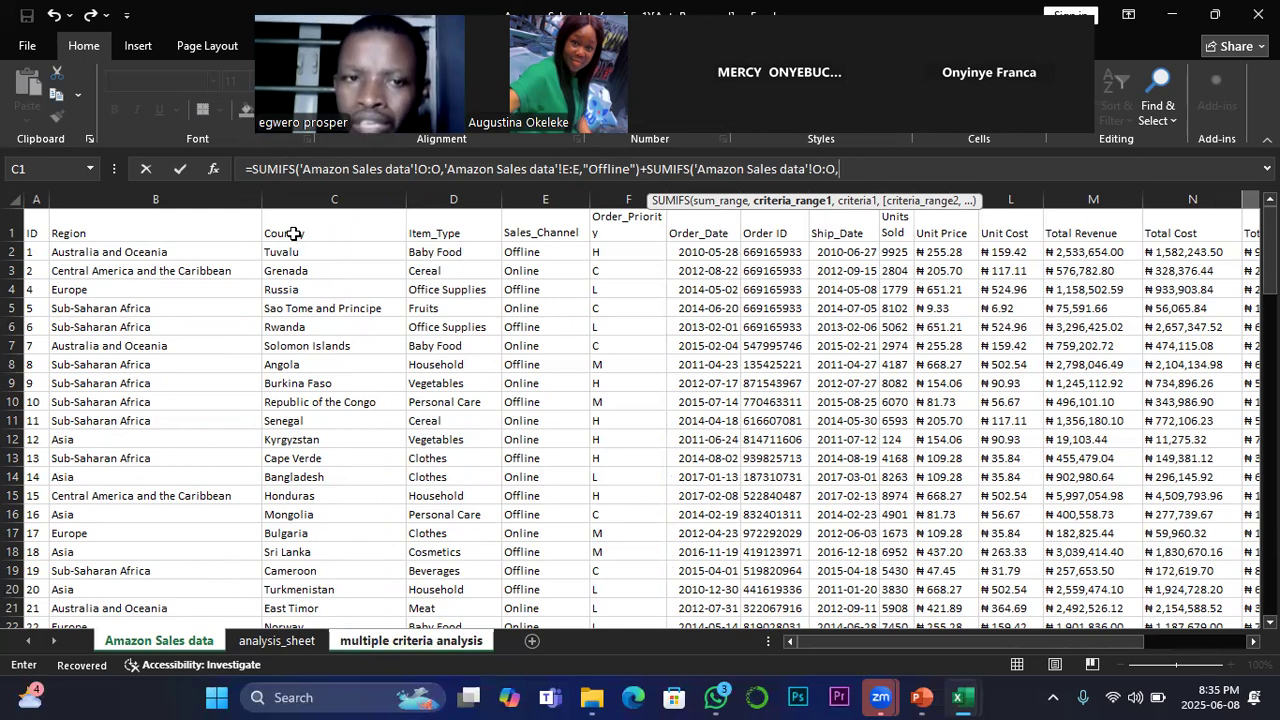
{"action": "left_click", "coordinate": [338, 195]}
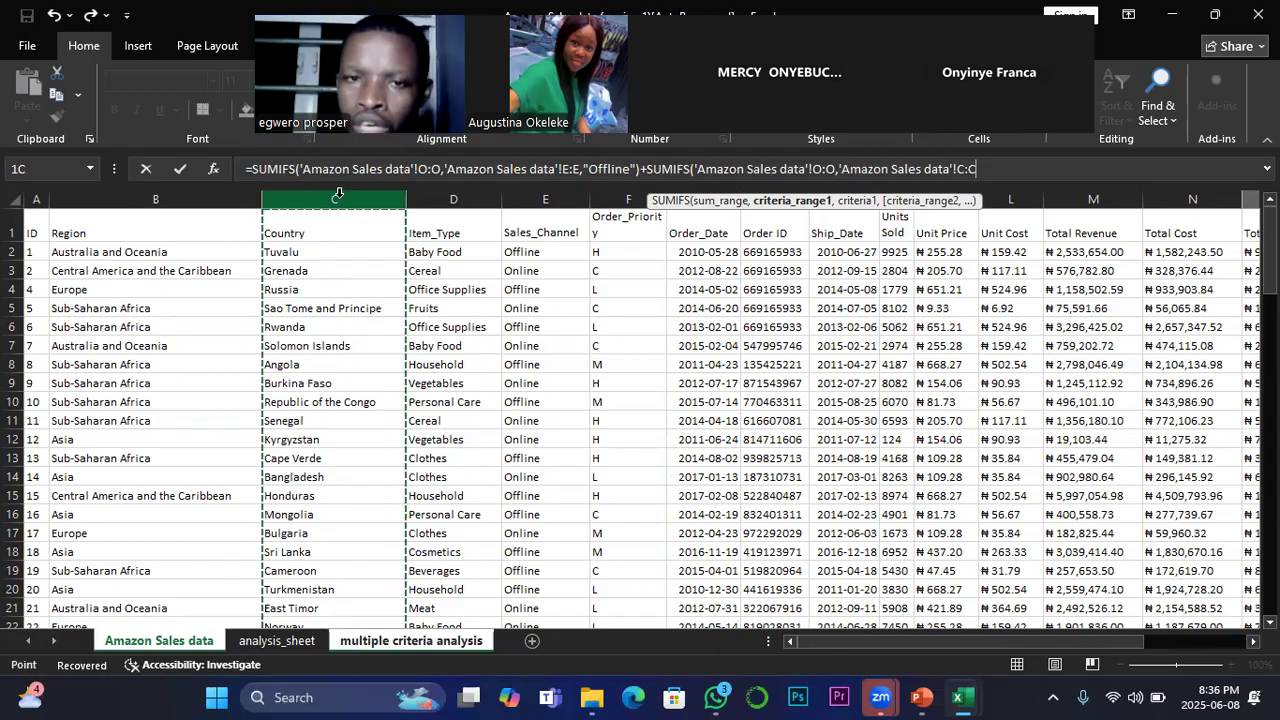
{"action": "type", "text": ","}
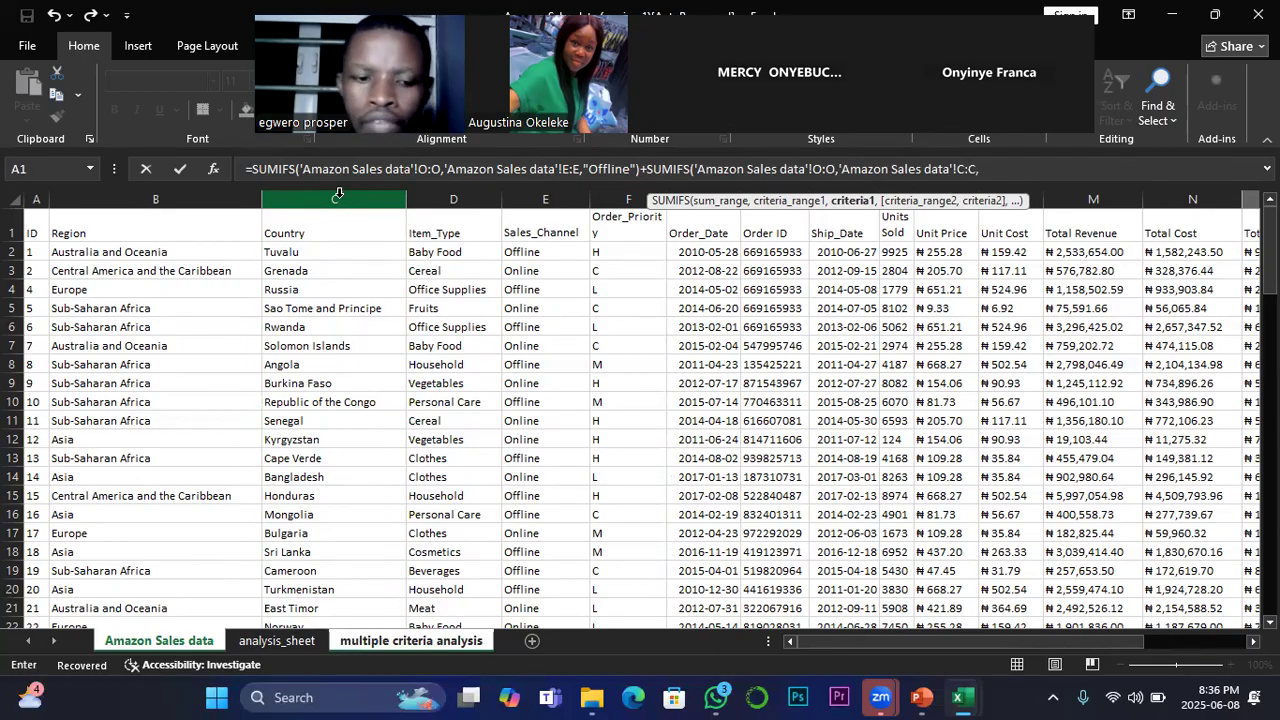
{"action": "type", "text": "\""}
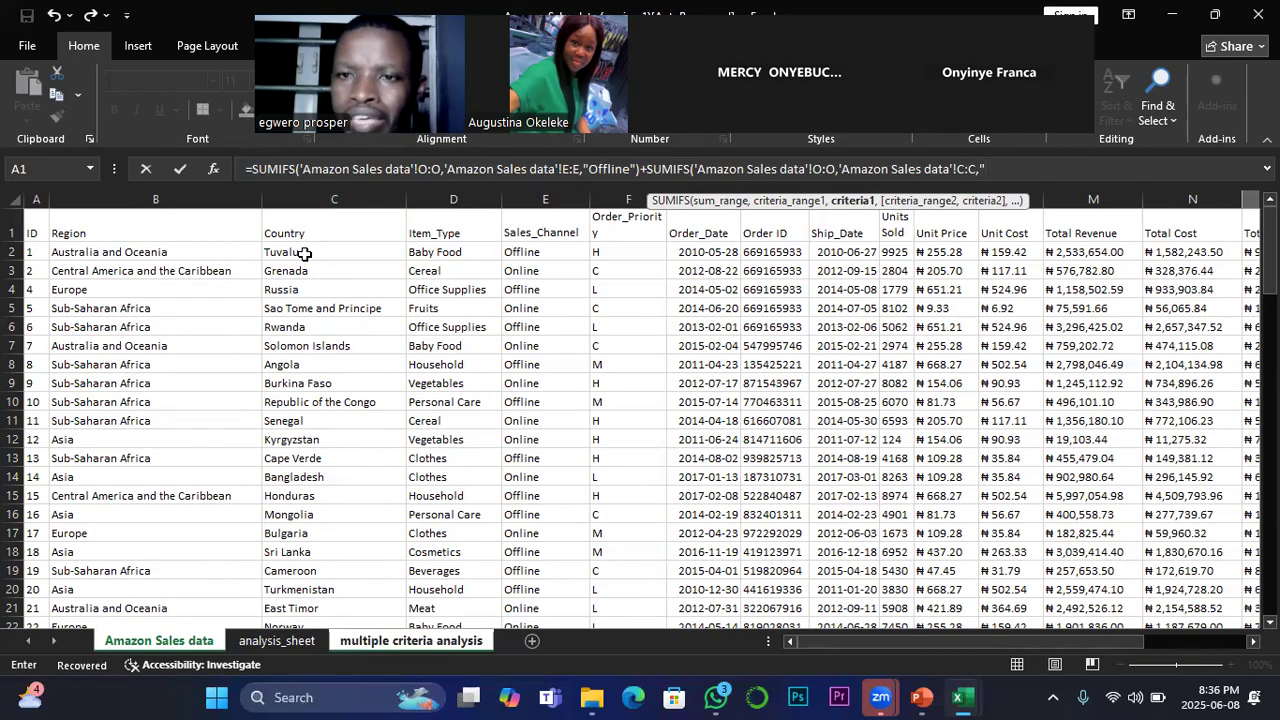
{"action": "key", "text": "BackSpace"}
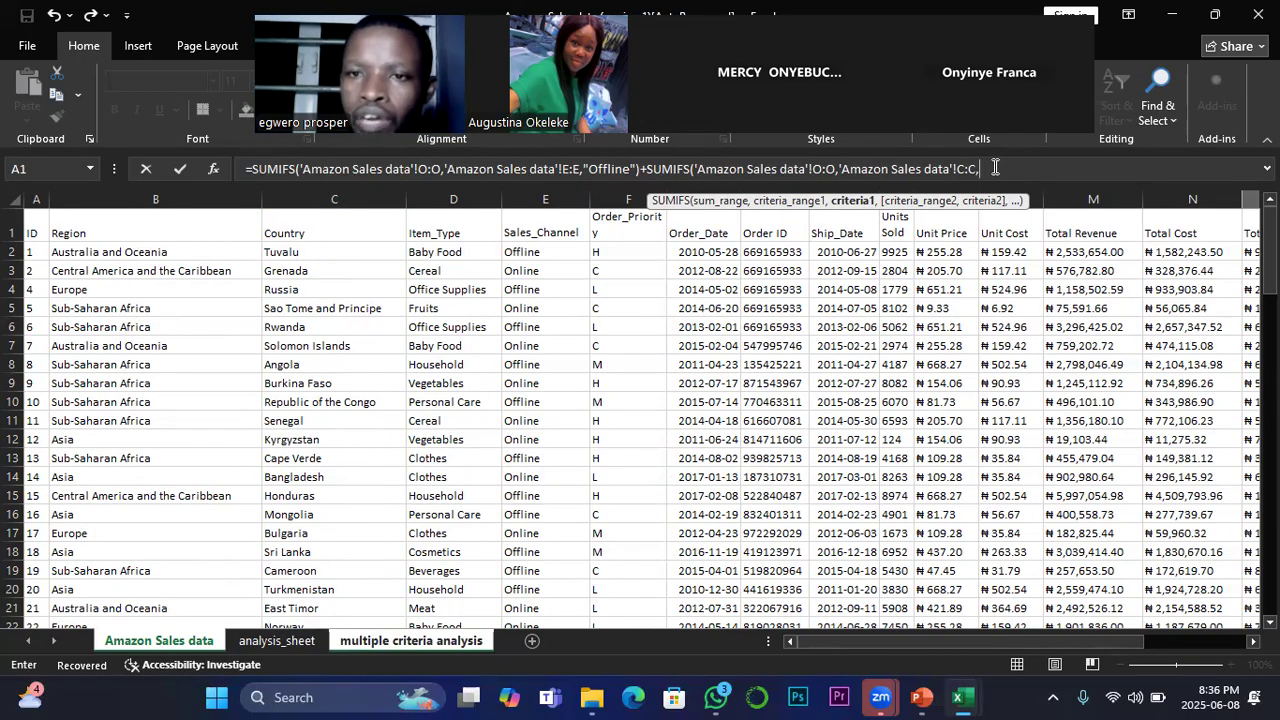
{"action": "left_click", "coordinate": [298, 289]}
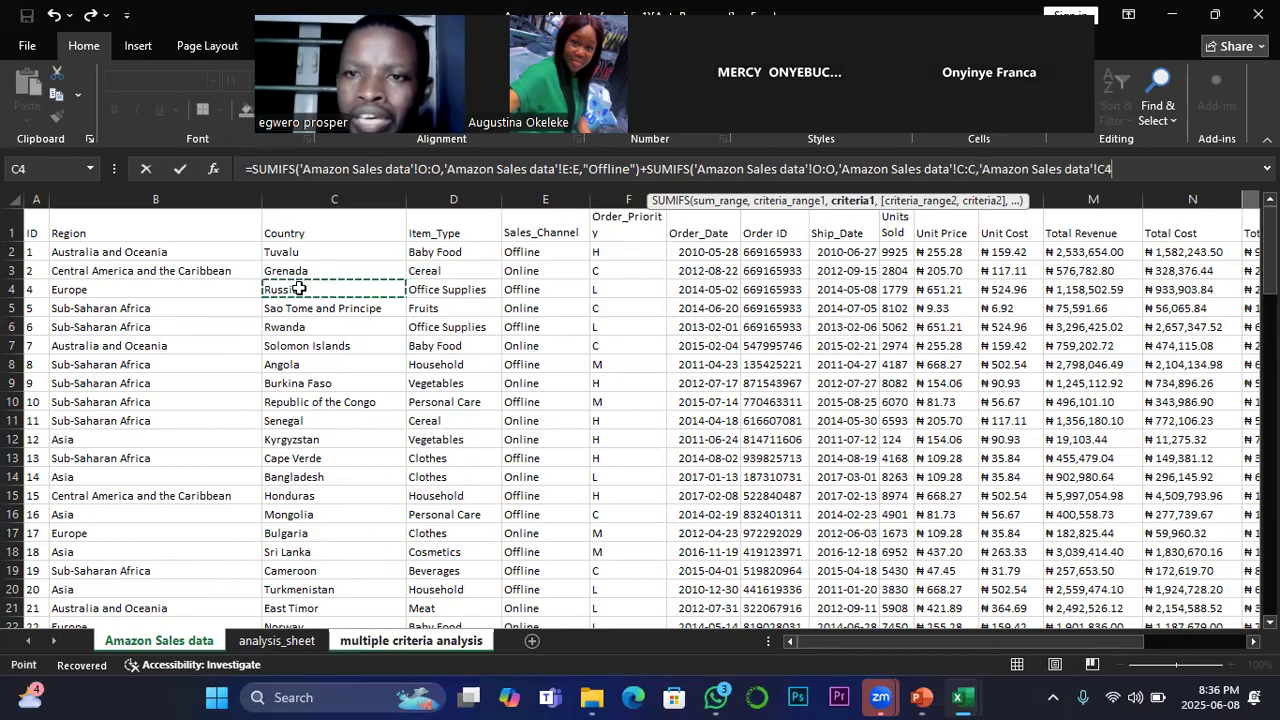
{"action": "key", "text": "BackSpace"}
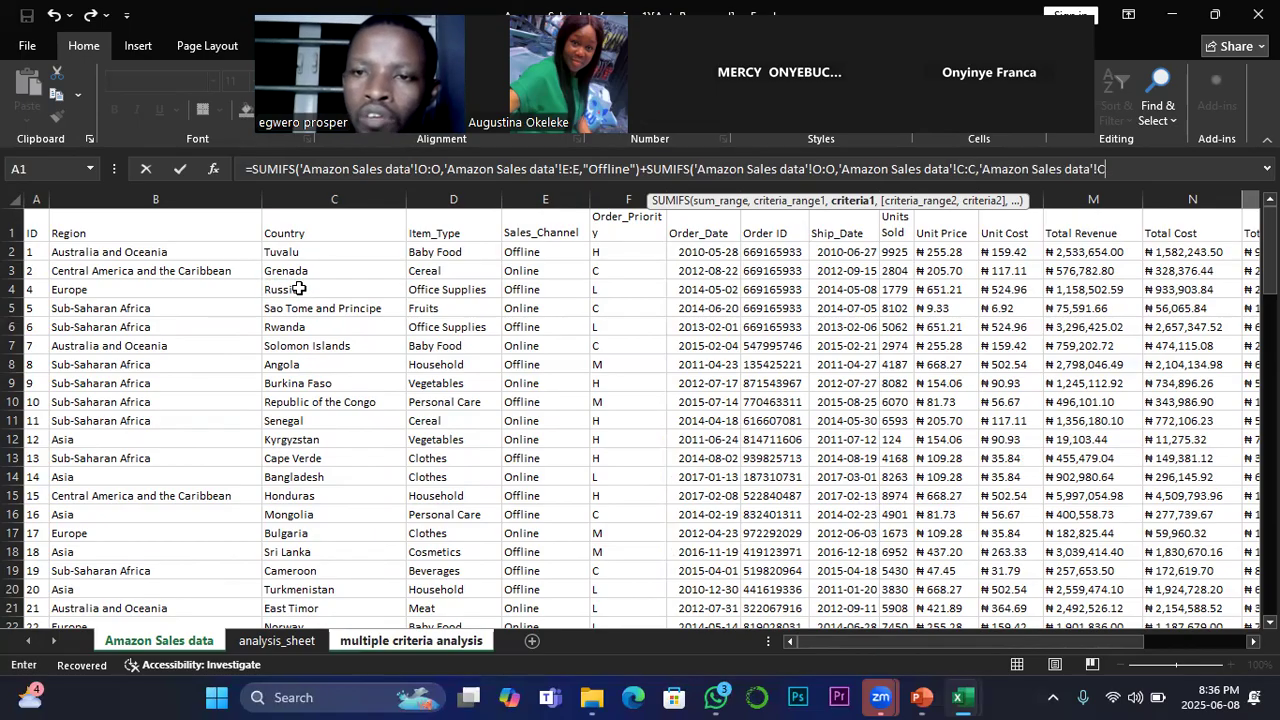
{"action": "key", "text": "BackSpace"}
{"action": "key", "text": "BackSpace"}
{"action": "key", "text": "BackSpace"}
{"action": "key", "text": "BackSpace"}
{"action": "key", "text": "BackSpace"}
{"action": "key", "text": "BackSpace"}
{"action": "key", "text": "BackSpace"}
{"action": "key", "text": "BackSpace"}
{"action": "key", "text": "BackSpace"}
{"action": "key", "text": "BackSpace"}
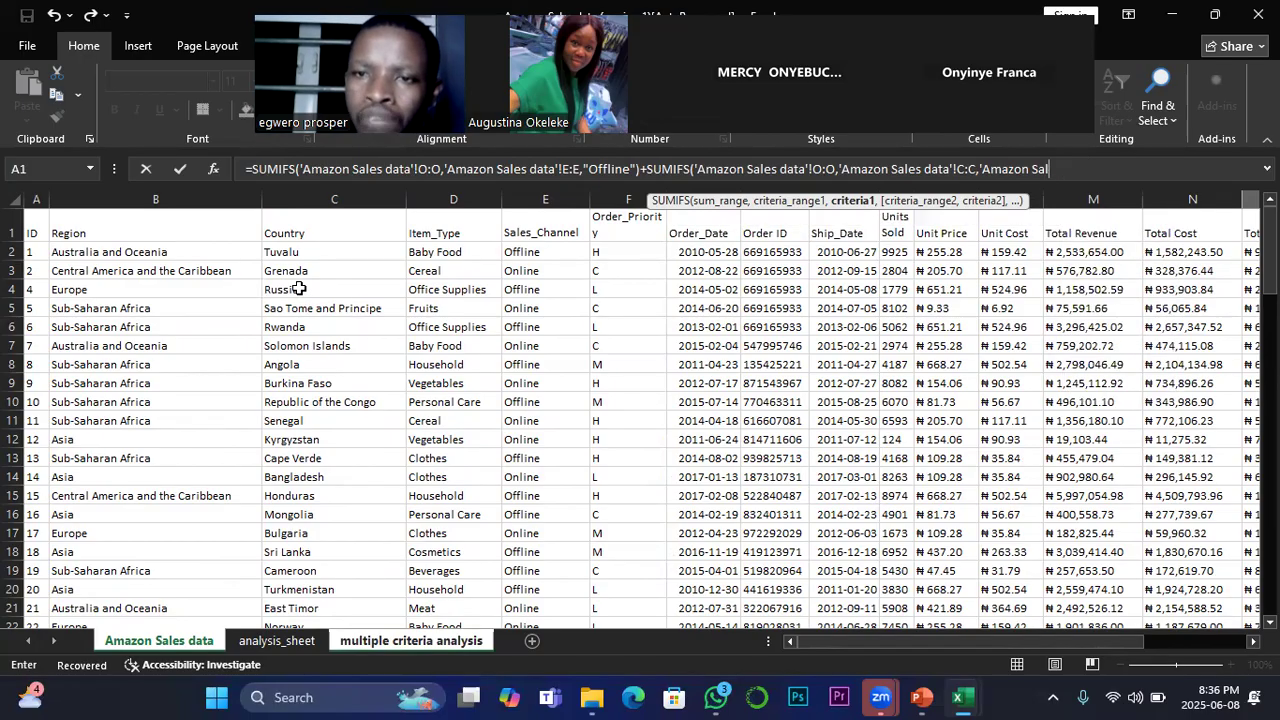
{"action": "key", "text": "BackSpace"}
{"action": "key", "text": "BackSpace"}
{"action": "key", "text": "BackSpace"}
{"action": "key", "text": "BackSpace"}
{"action": "key", "text": "BackSpace"}
{"action": "key", "text": "BackSpace"}
{"action": "key", "text": "BackSpace"}
{"action": "key", "text": "BackSpace"}
{"action": "key", "text": "BackSpace"}
{"action": "key", "text": "BackSpace"}
{"action": "key", "text": "BackSpace"}
Step: Enter "Russia" as the criterion of the second SUMIFS, close the function and commit the formula in O35
{"action": "type", "text": "\""}
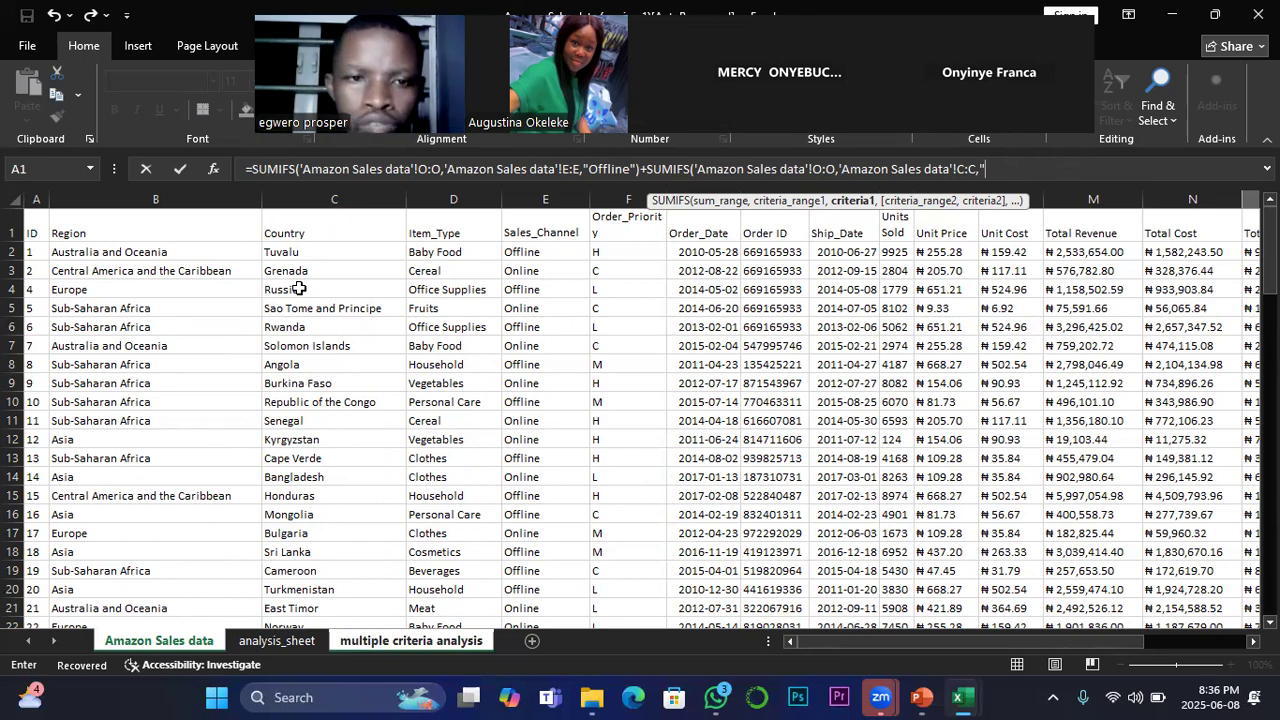
{"action": "type", "text": "Russia"}
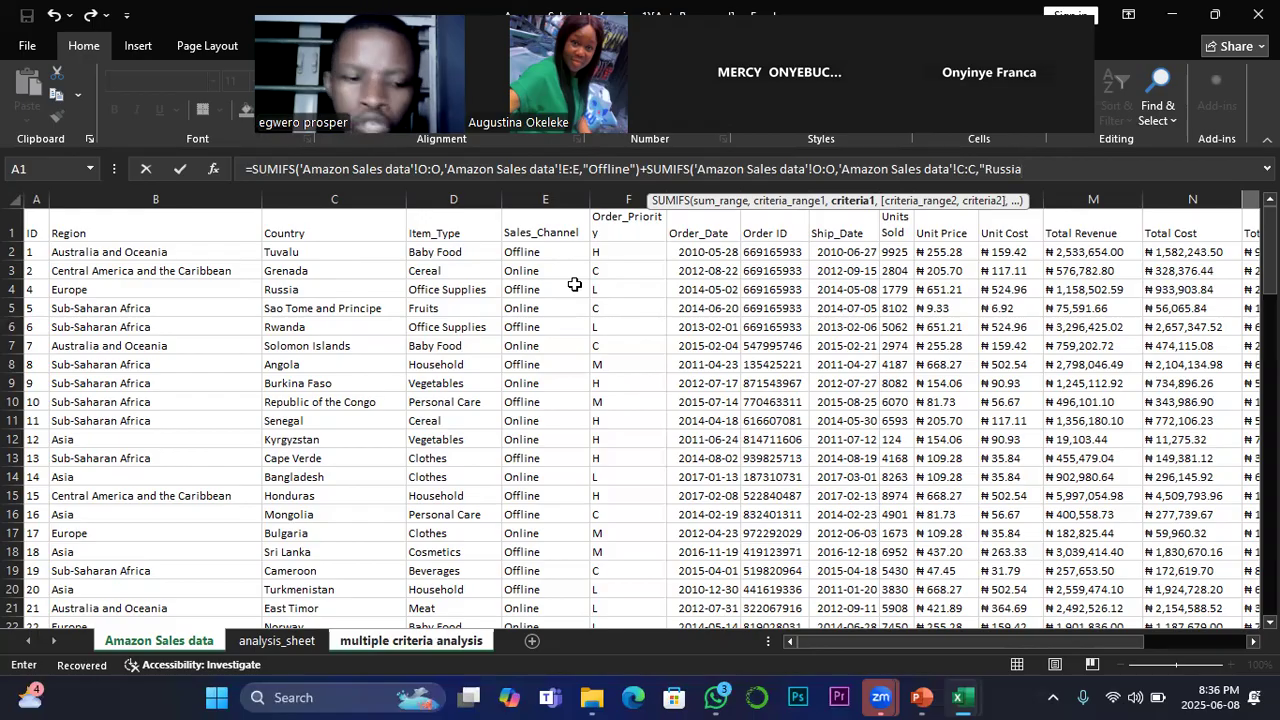
{"action": "type", "text": "\""}
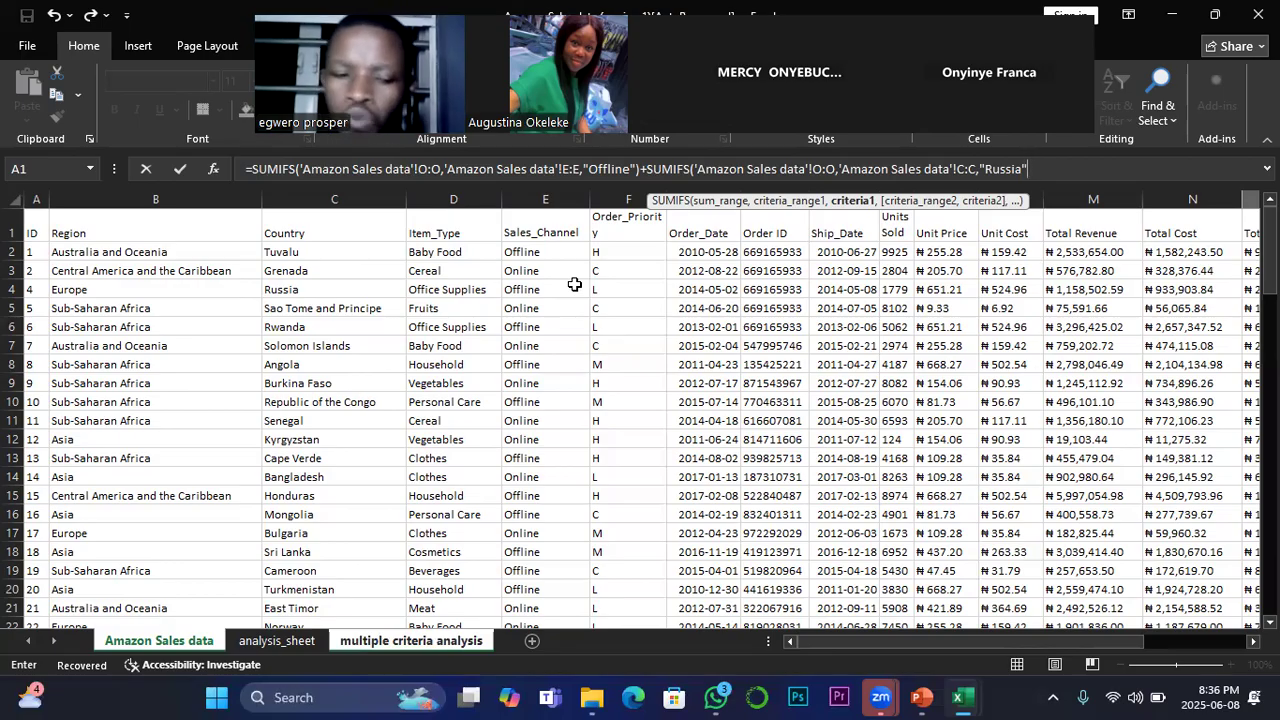
{"action": "type", "text": ")"}
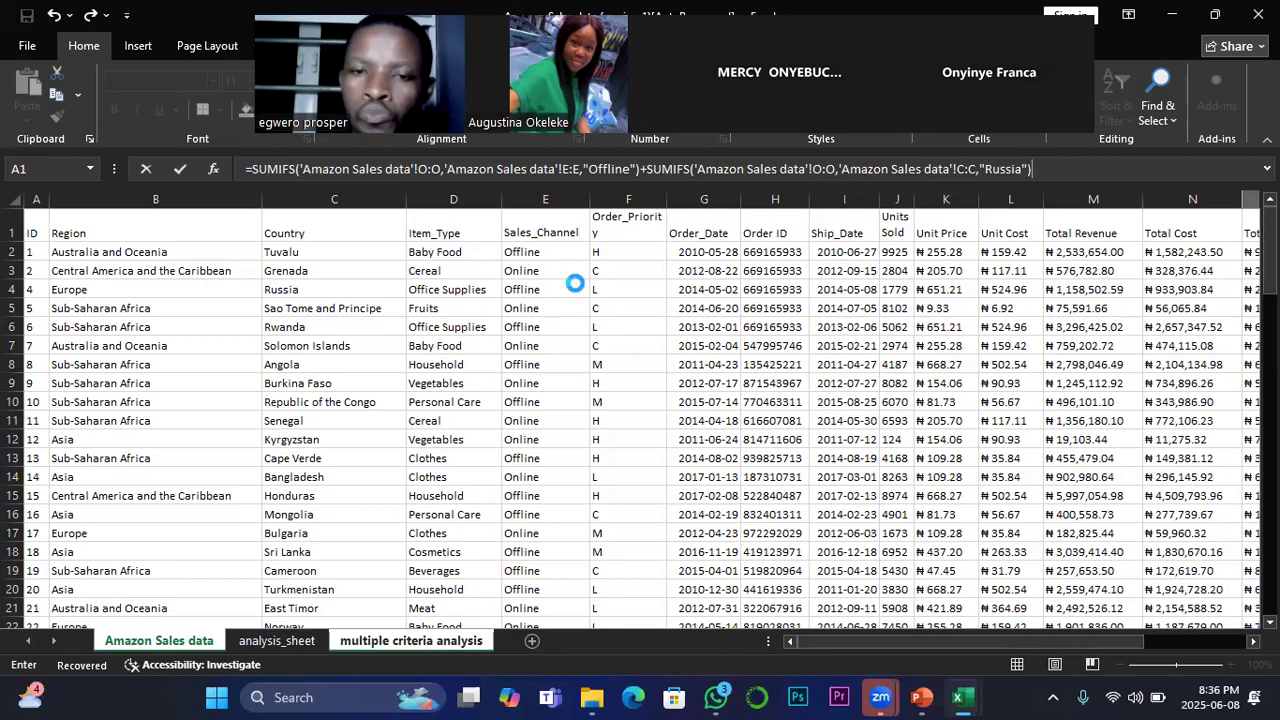
{"action": "key", "text": "Return"}
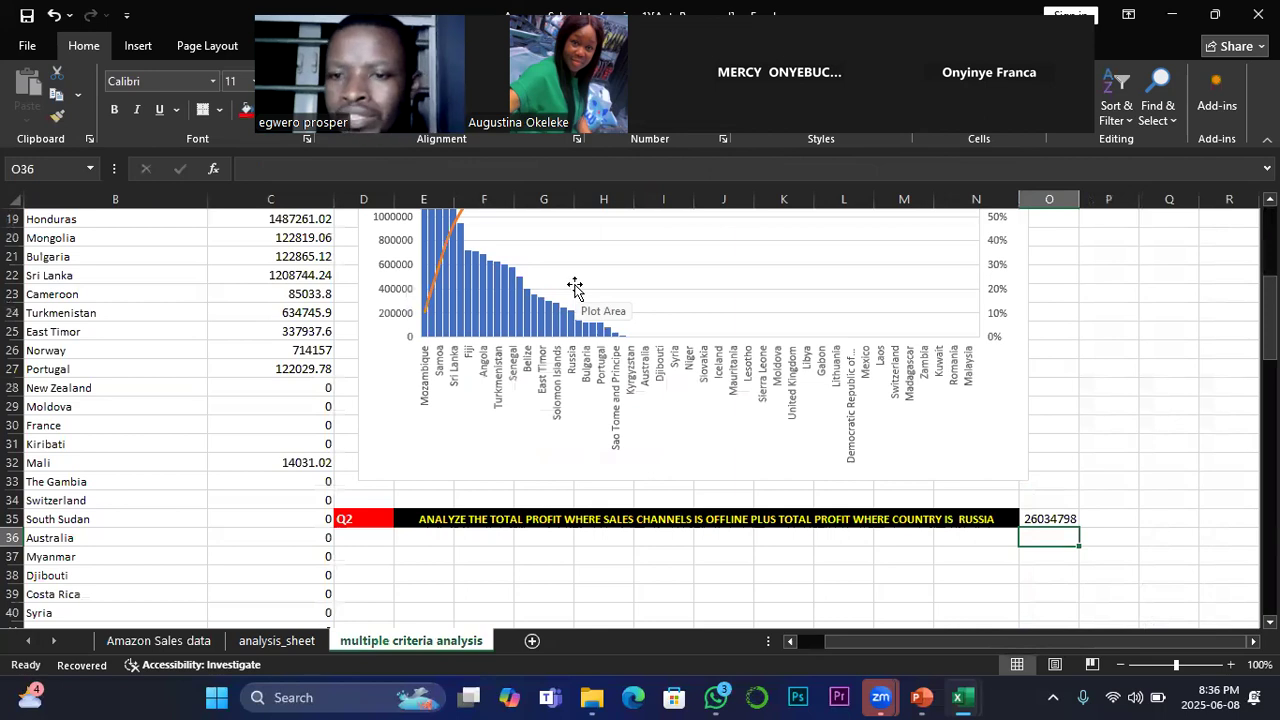
Step: Format the Q2 answer in O35 as bold on a red fill, and restore the workbook window down from full screen
{"action": "left_click", "coordinate": [1050, 518]}
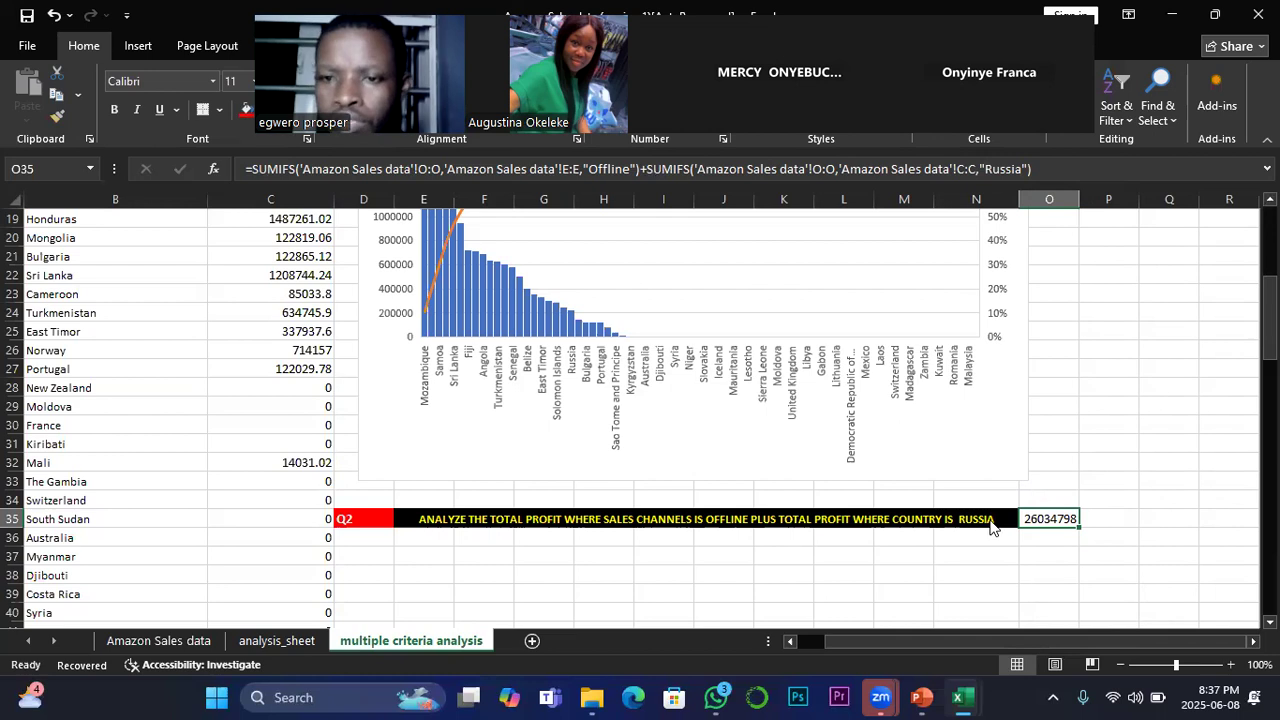
{"action": "left_click", "coordinate": [114, 110]}
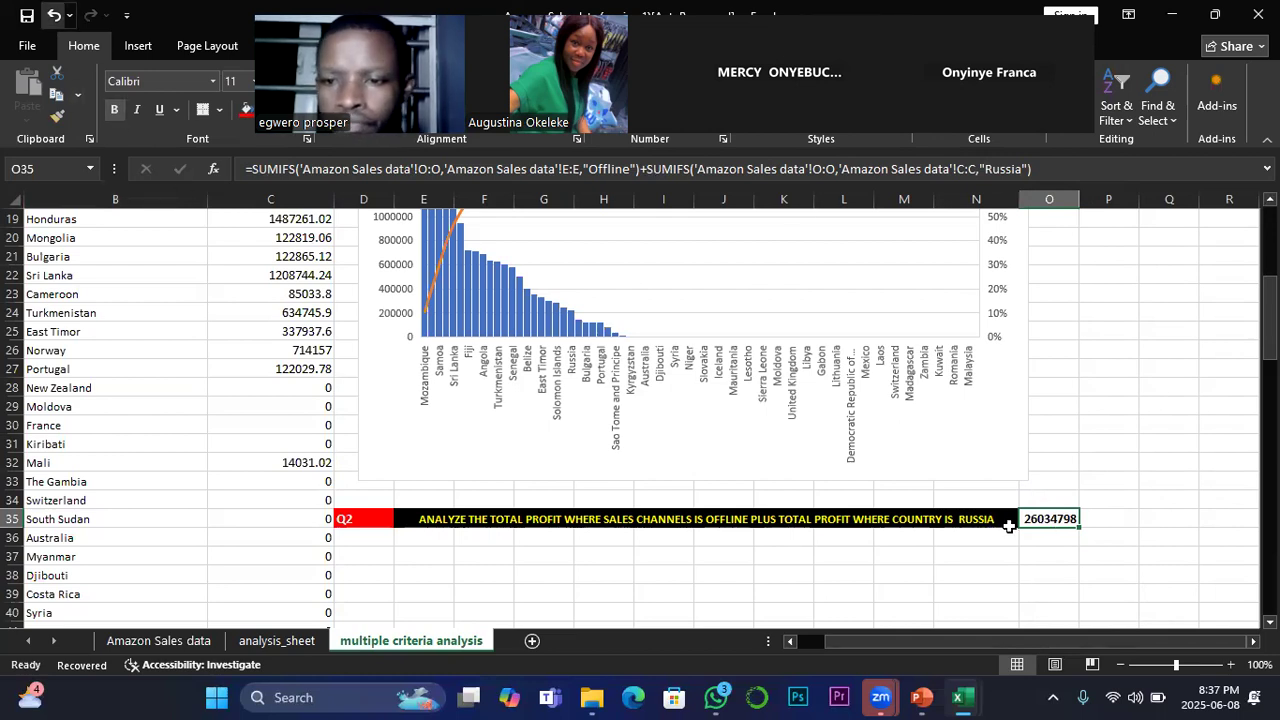
{"action": "left_click", "coordinate": [1006, 573]}
{"action": "left_click", "coordinate": [1049, 518]}
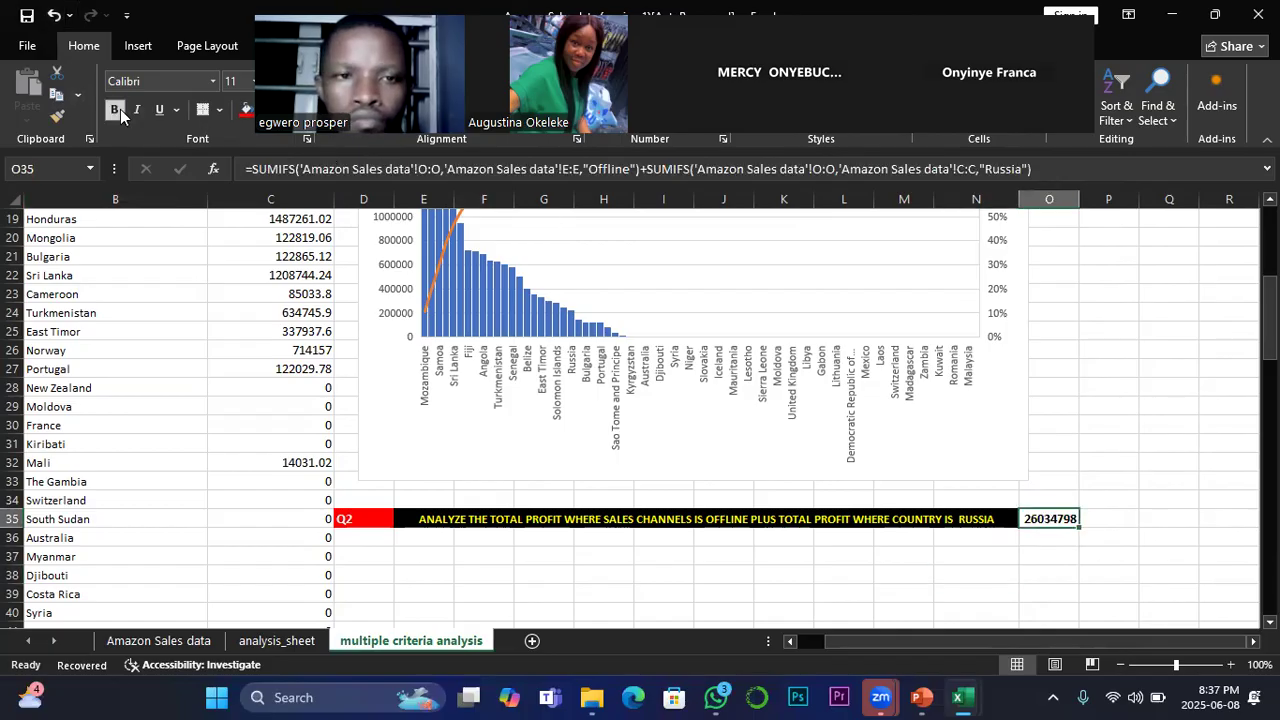
{"action": "left_click", "coordinate": [244, 110]}
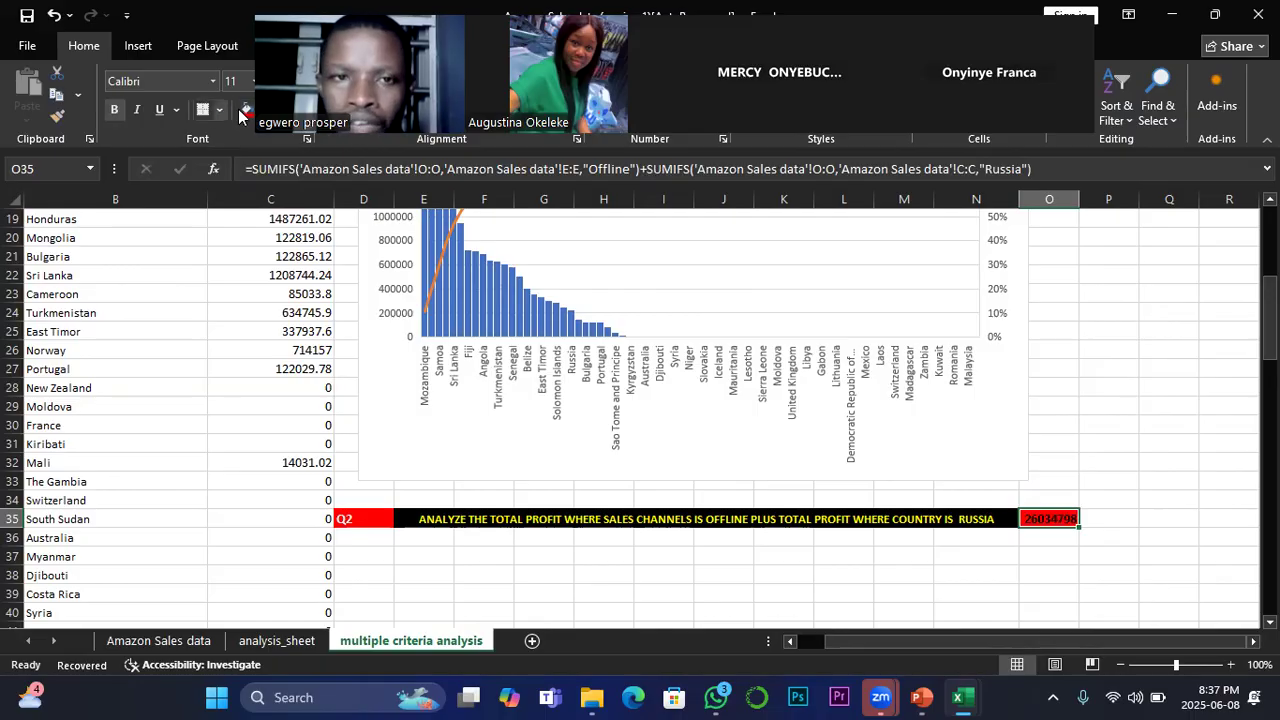
{"action": "left_click_drag", "start_coordinate": [641, 9], "coordinate": [819, 201]}
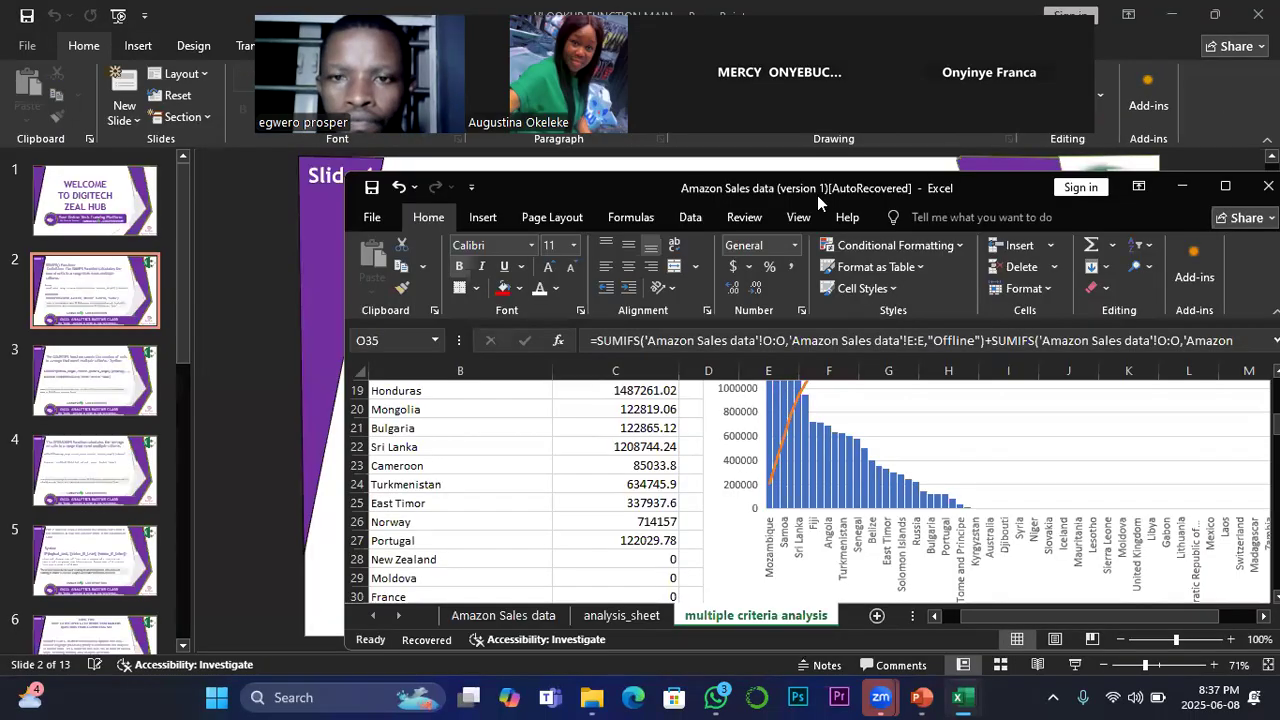
Step: Maximize the Amazon Sales data workbook window and reposition the floating meeting video strip
{"action": "left_click", "coordinate": [1225, 186]}
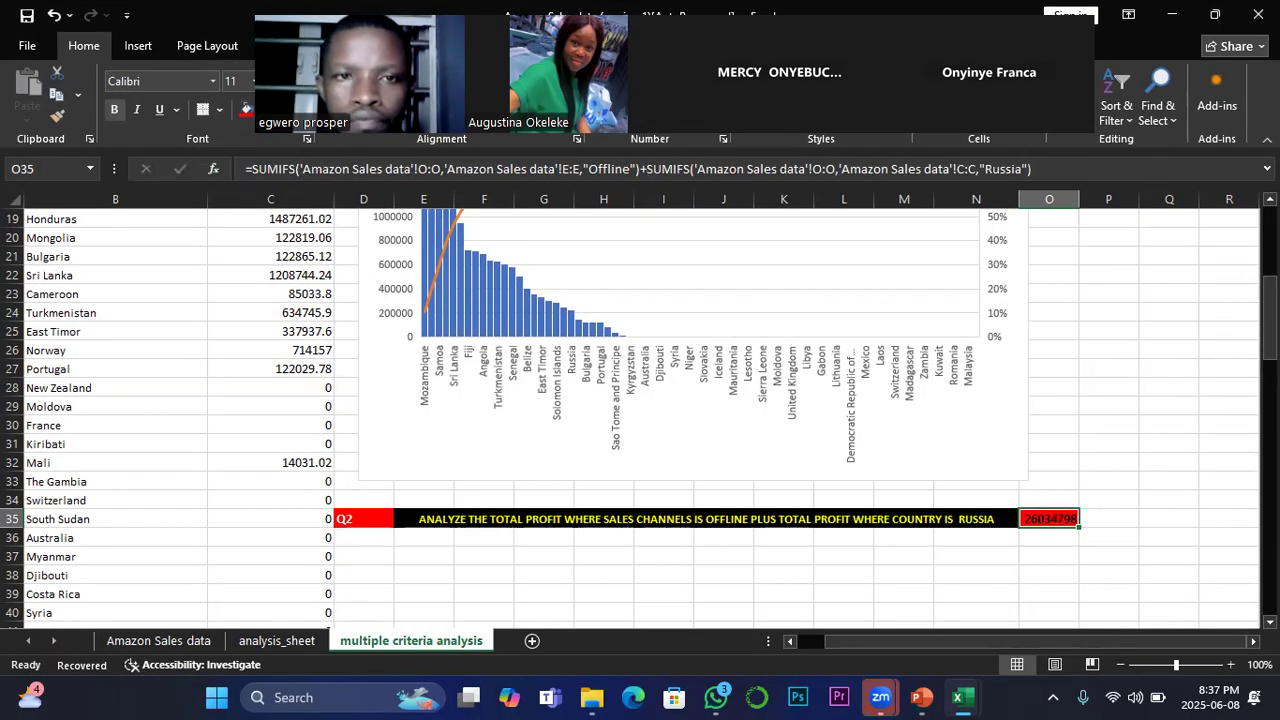
{"action": "left_click_drag", "start_coordinate": [706, 65], "coordinate": [632, 650]}
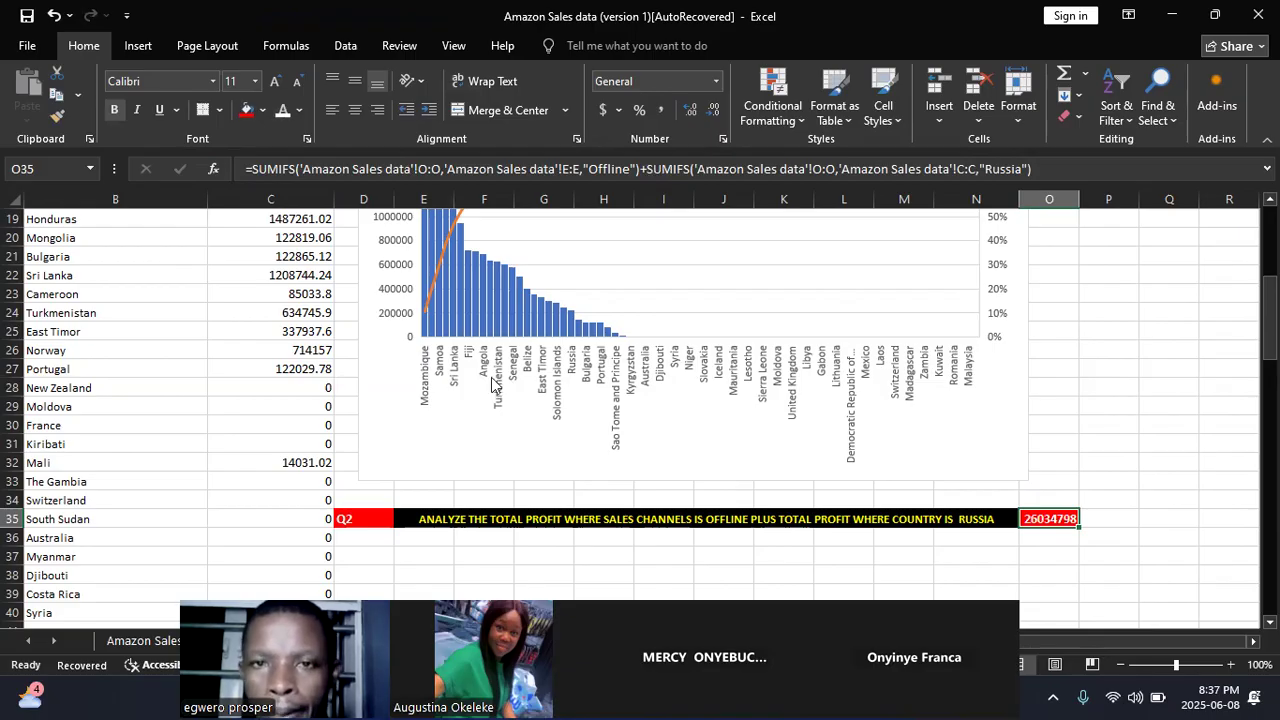
{"action": "left_click_drag", "start_coordinate": [600, 658], "coordinate": [705, 73]}
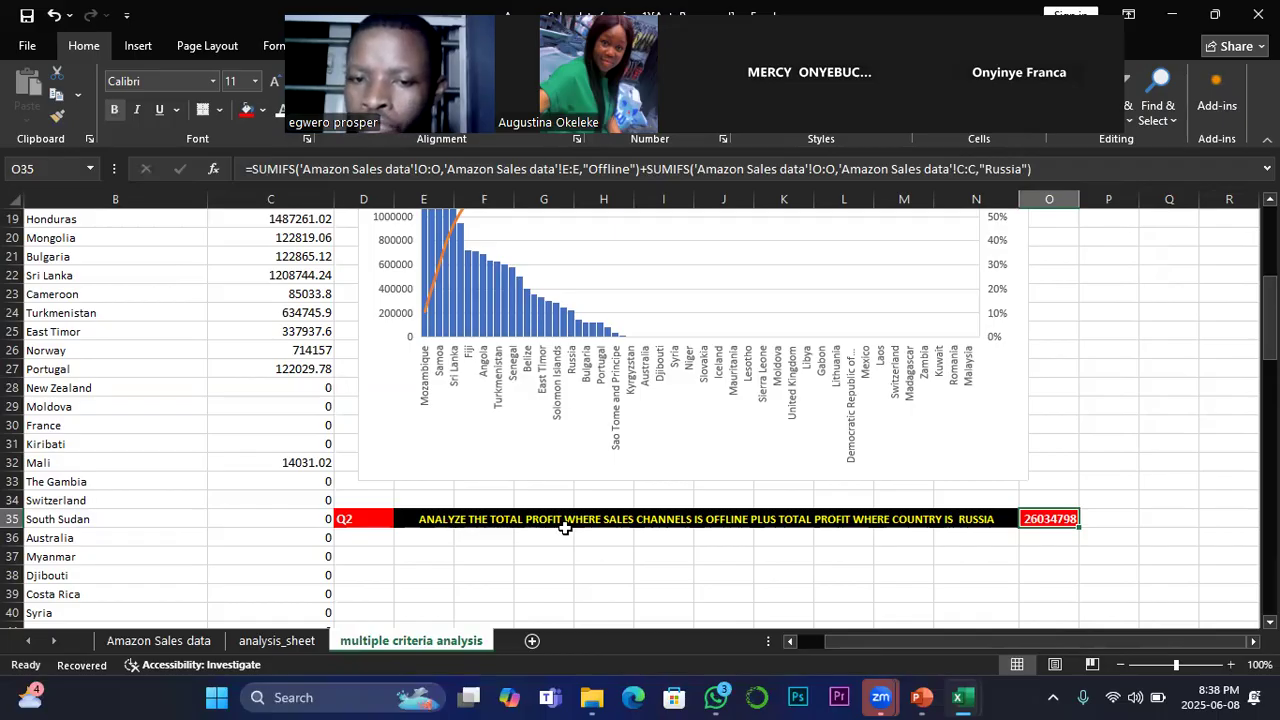
Step: Correct "CHANNELS" to "CHANNEL" in the Q2 question text in E35 and commit the edit
{"action": "left_click", "coordinate": [675, 521]}
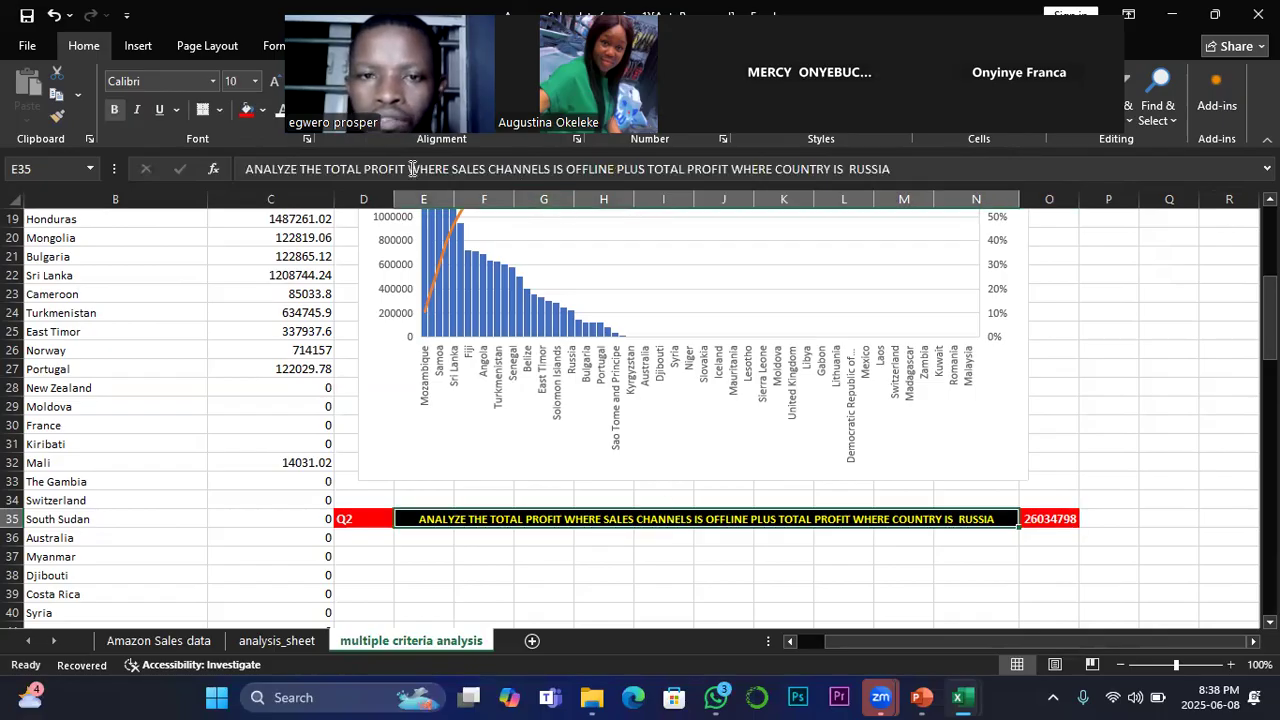
{"action": "left_click", "coordinate": [551, 168]}
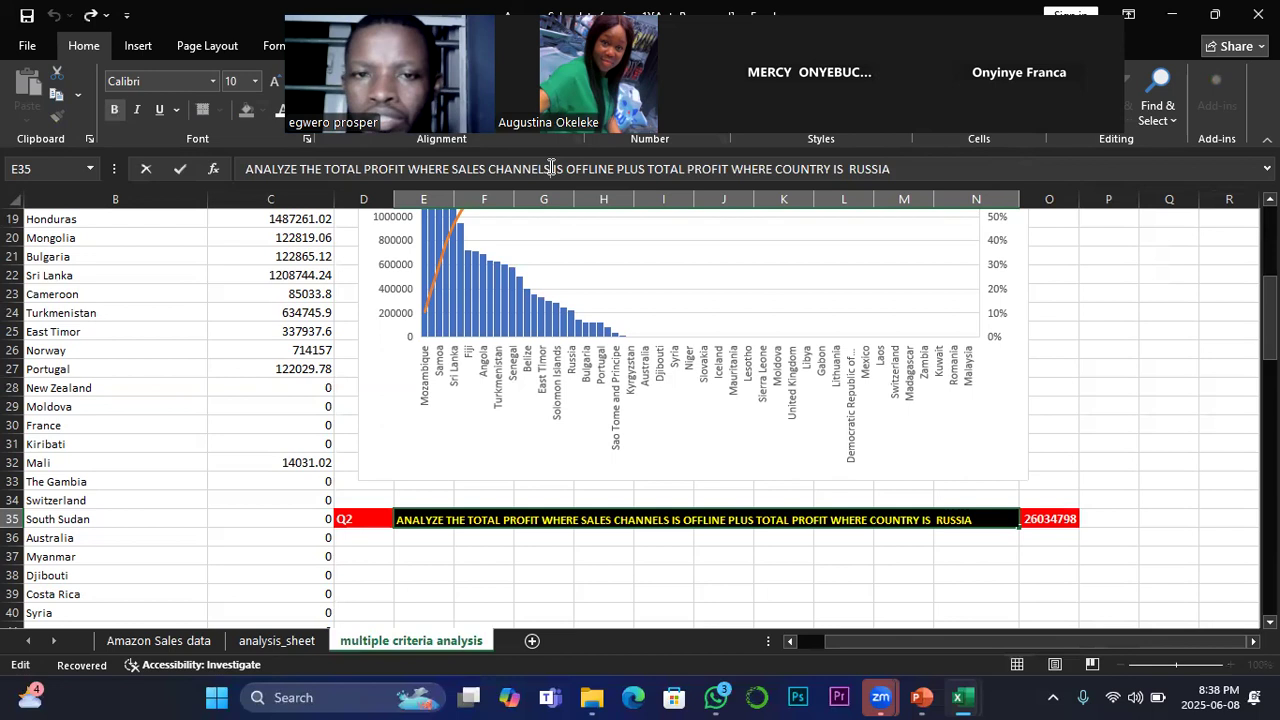
{"action": "key", "text": "BackSpace"}
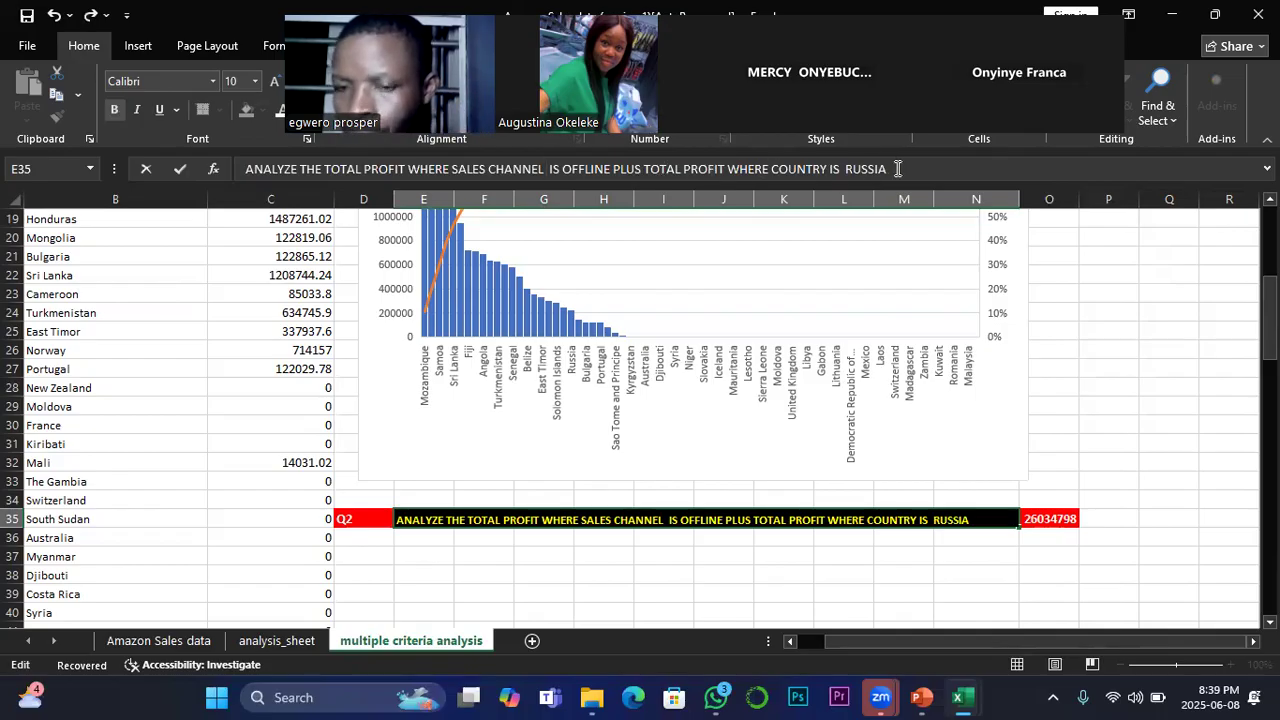
{"action": "left_click", "coordinate": [745, 541]}
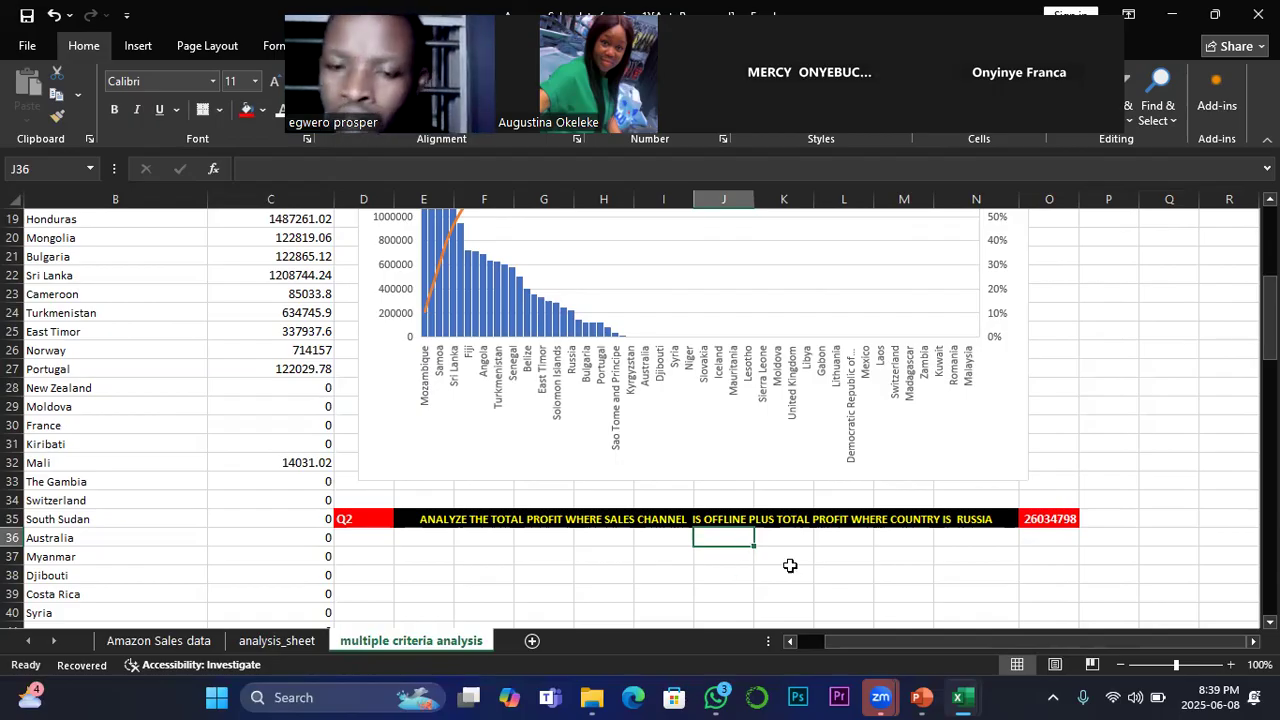
Step: Switch to the PowerPoint presentation and display slide 3
{"action": "left_click", "coordinate": [924, 697]}
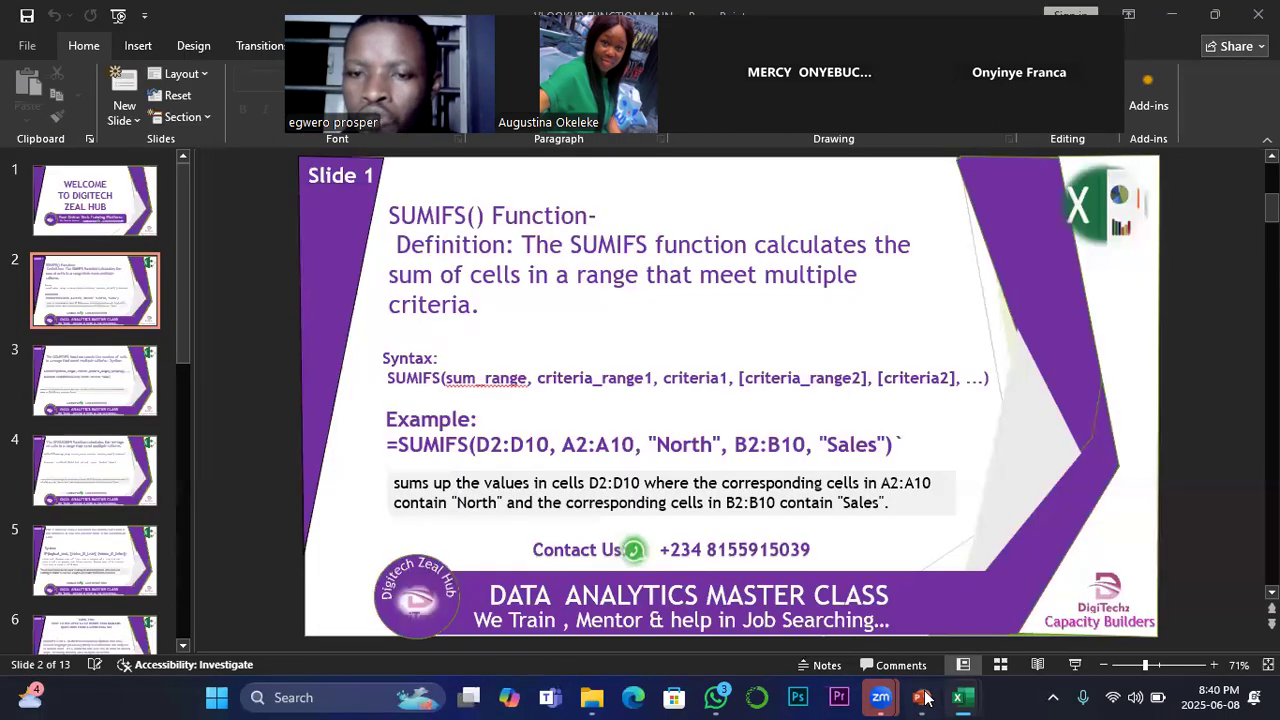
{"action": "left_click", "coordinate": [81, 367]}
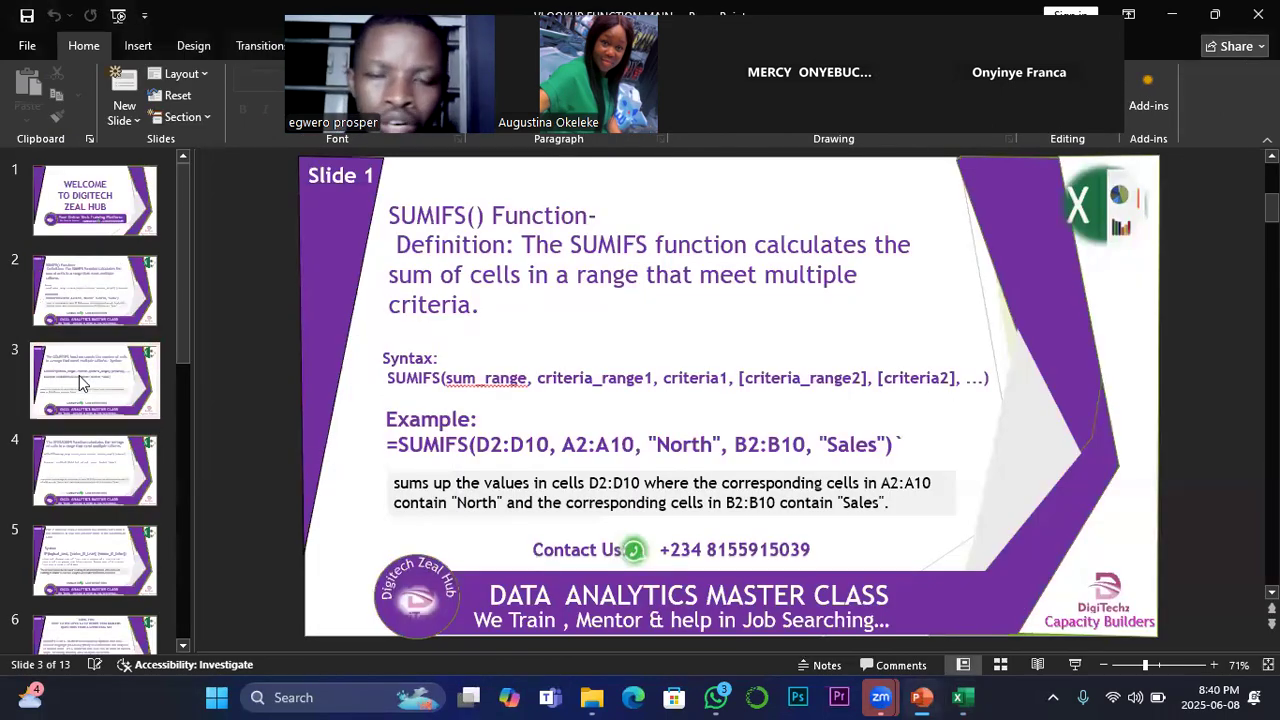
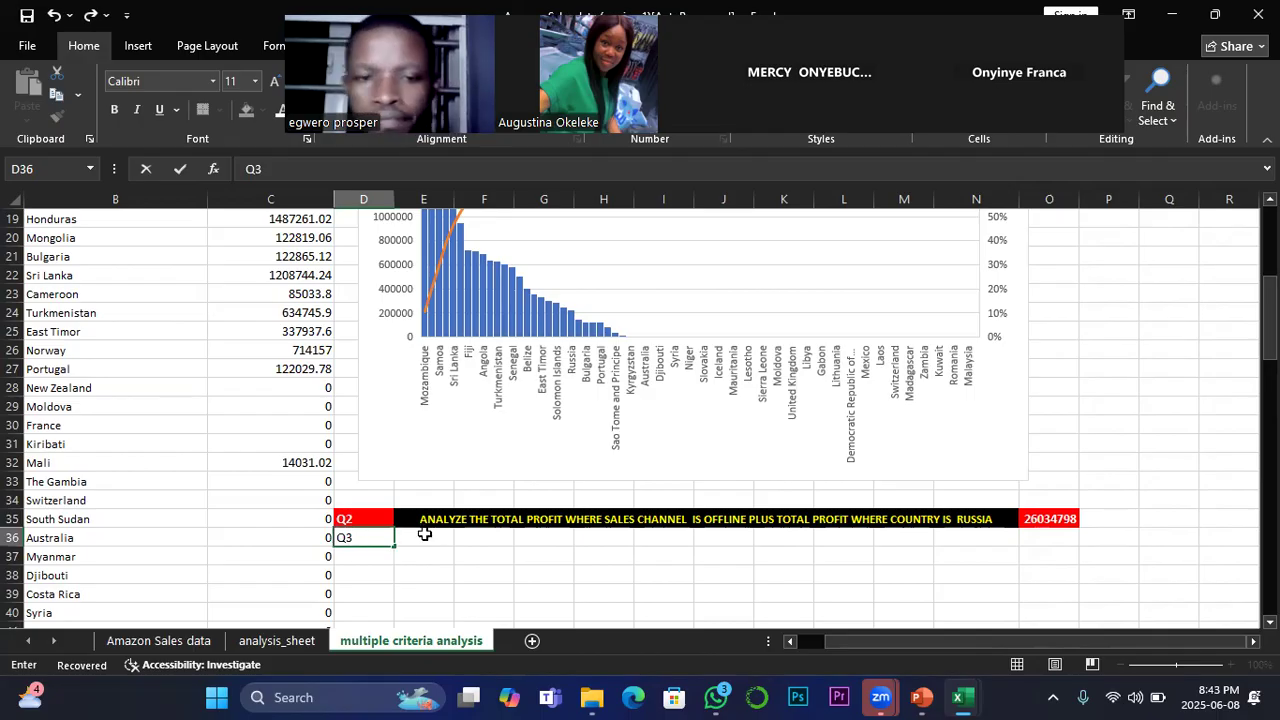
Step: Commit the Q3 label, merge and center E36:N36 beside it, and move the floating meeting video strip clear of the ribbon
{"action": "left_click", "coordinate": [425, 537]}
{"action": "left_click_drag", "start_coordinate": [428, 537], "coordinate": [981, 535]}
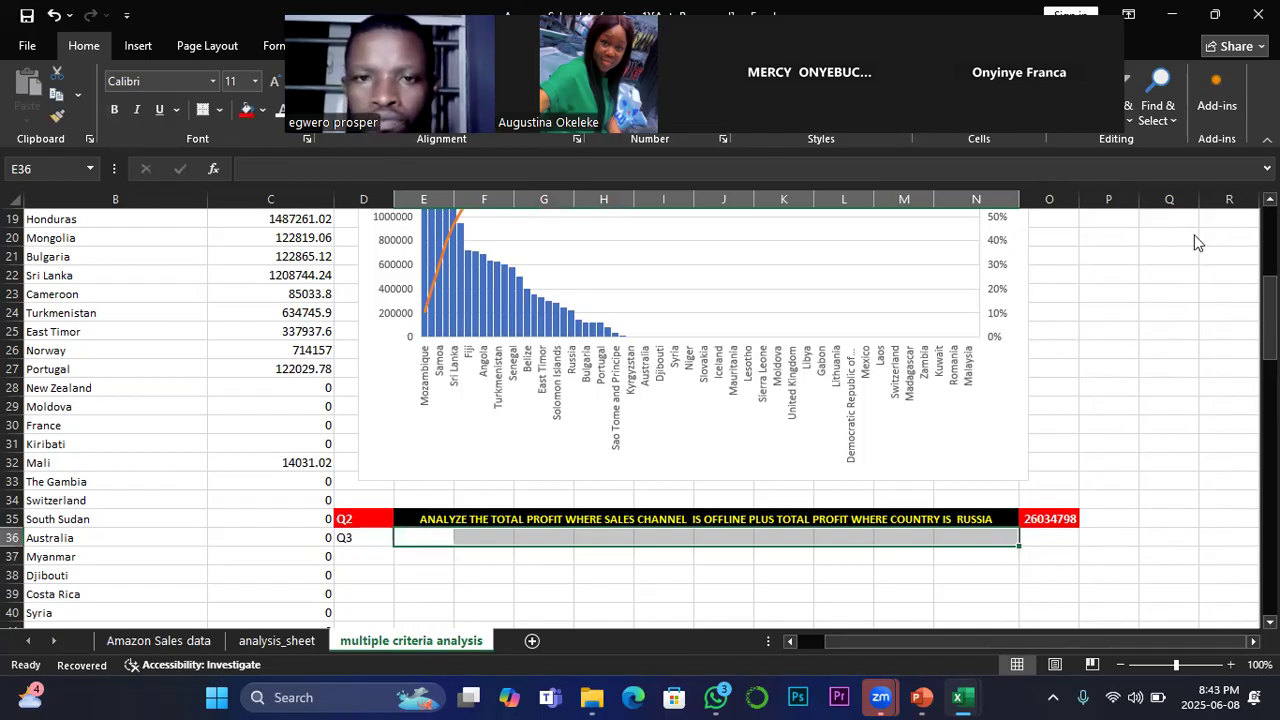
{"action": "left_click", "coordinate": [1215, 14]}
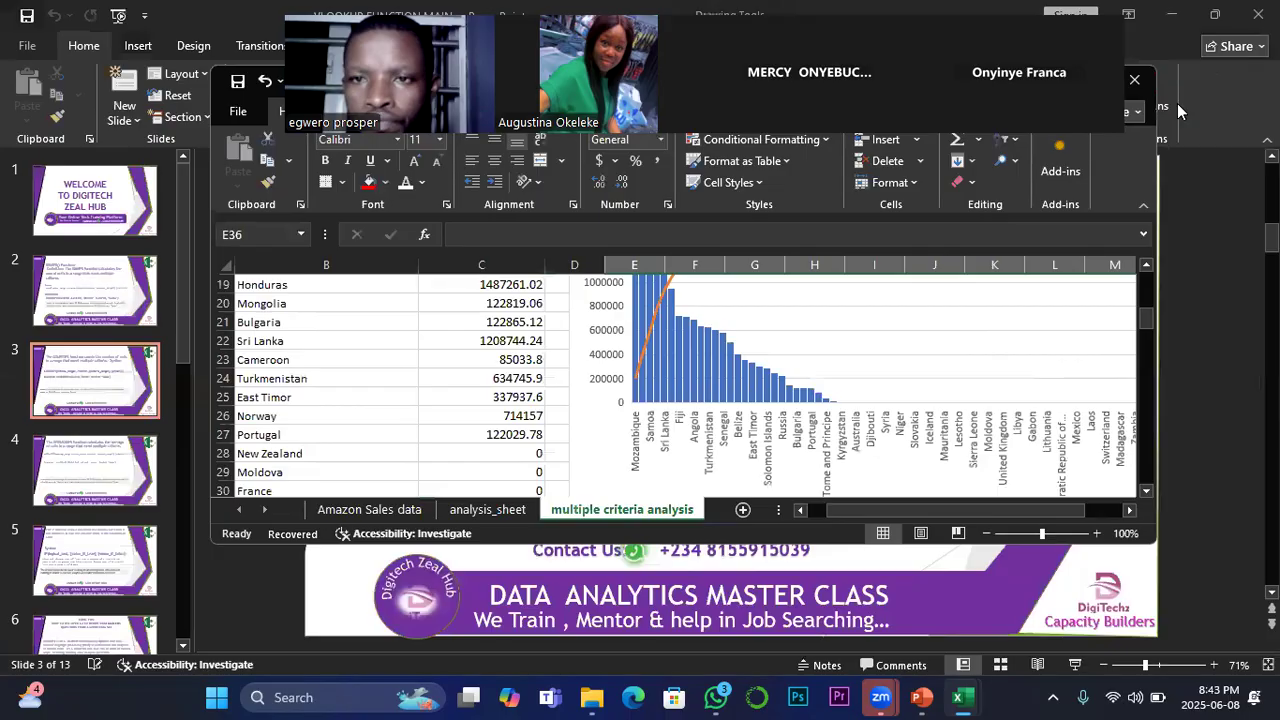
{"action": "left_click_drag", "start_coordinate": [941, 109], "coordinate": [851, 694]}
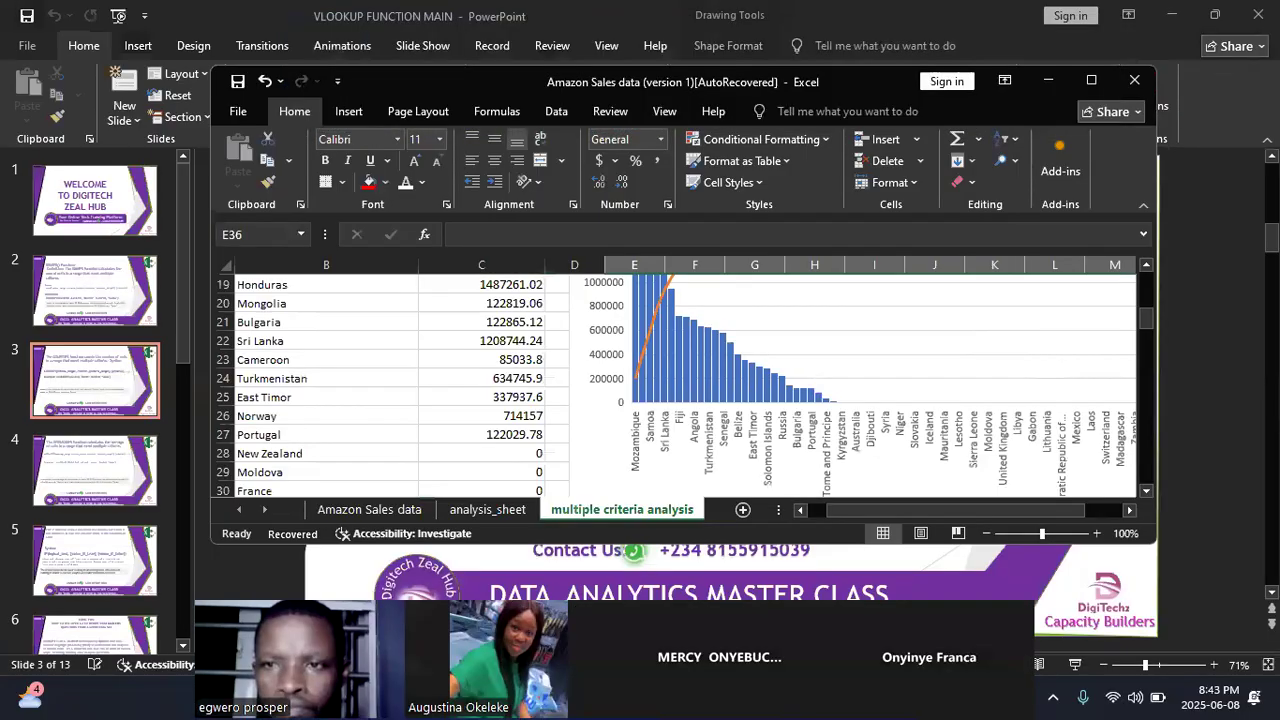
{"action": "left_click", "coordinate": [1092, 80]}
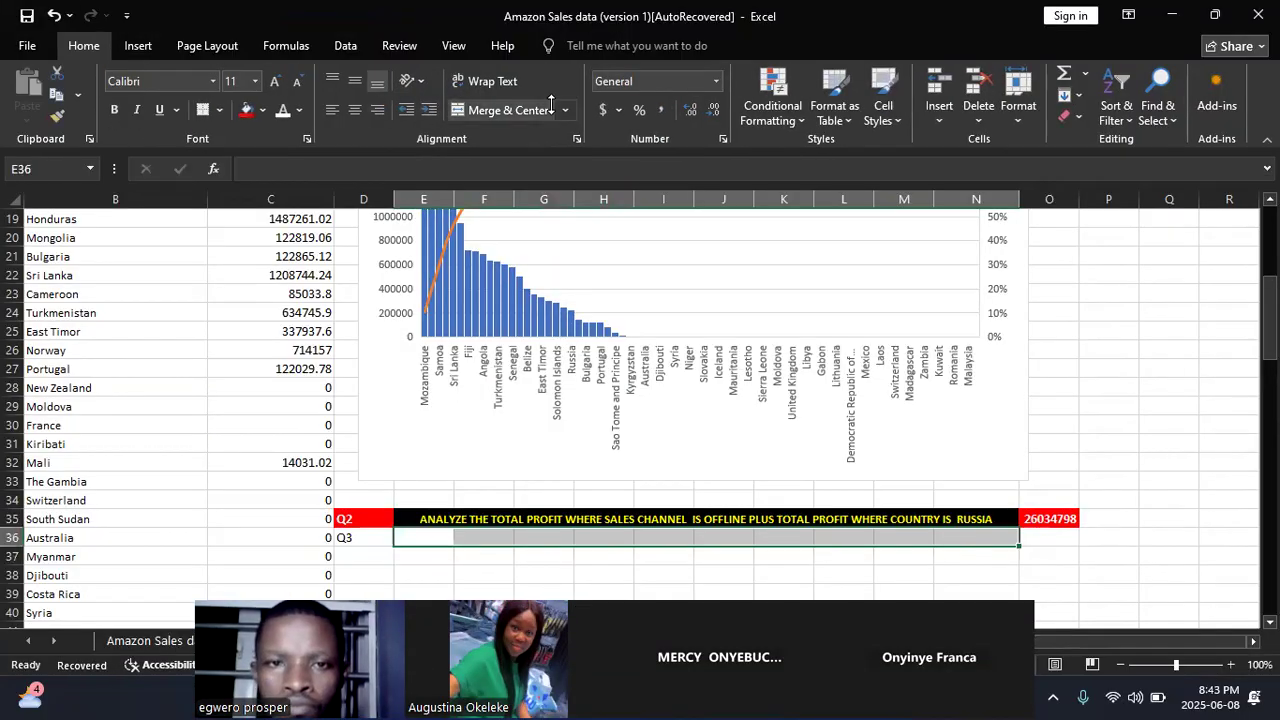
{"action": "left_click", "coordinate": [550, 108]}
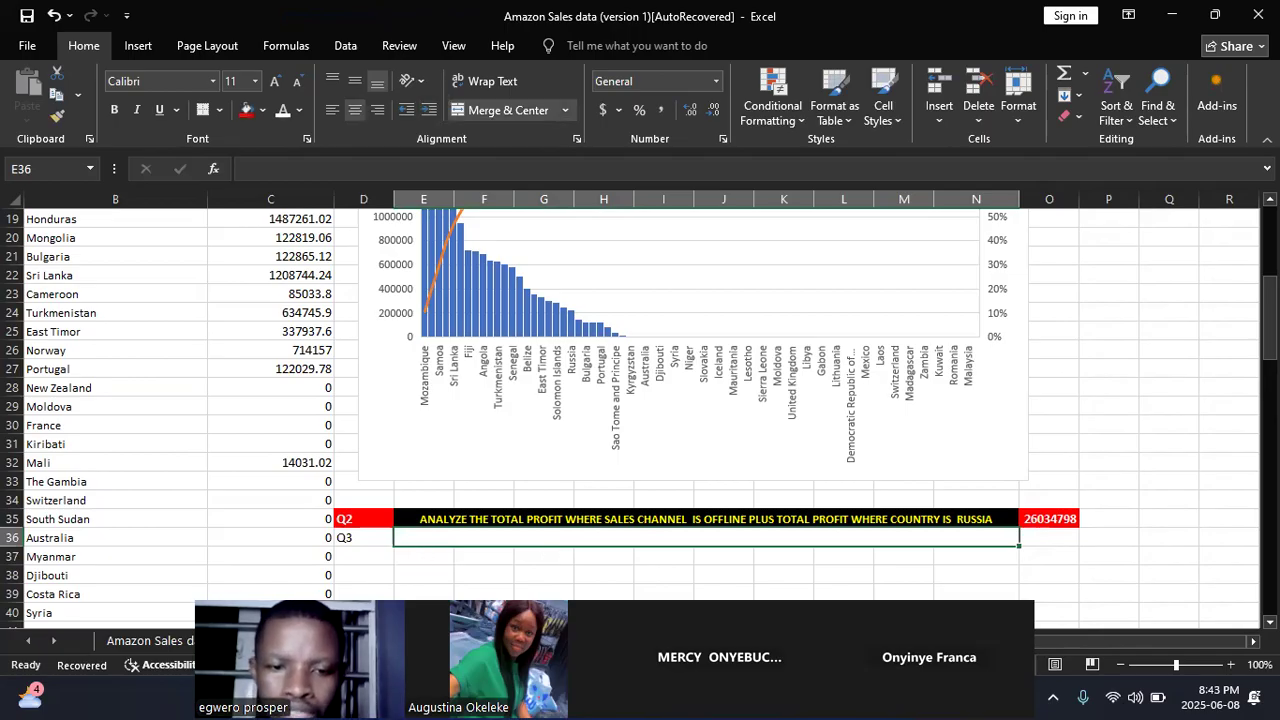
Step: Look over the Amazon Sales data sheet, then review the Q1 country and total profit table on the multiple criteria analysis sheet
{"action": "left_click", "coordinate": [150, 640]}
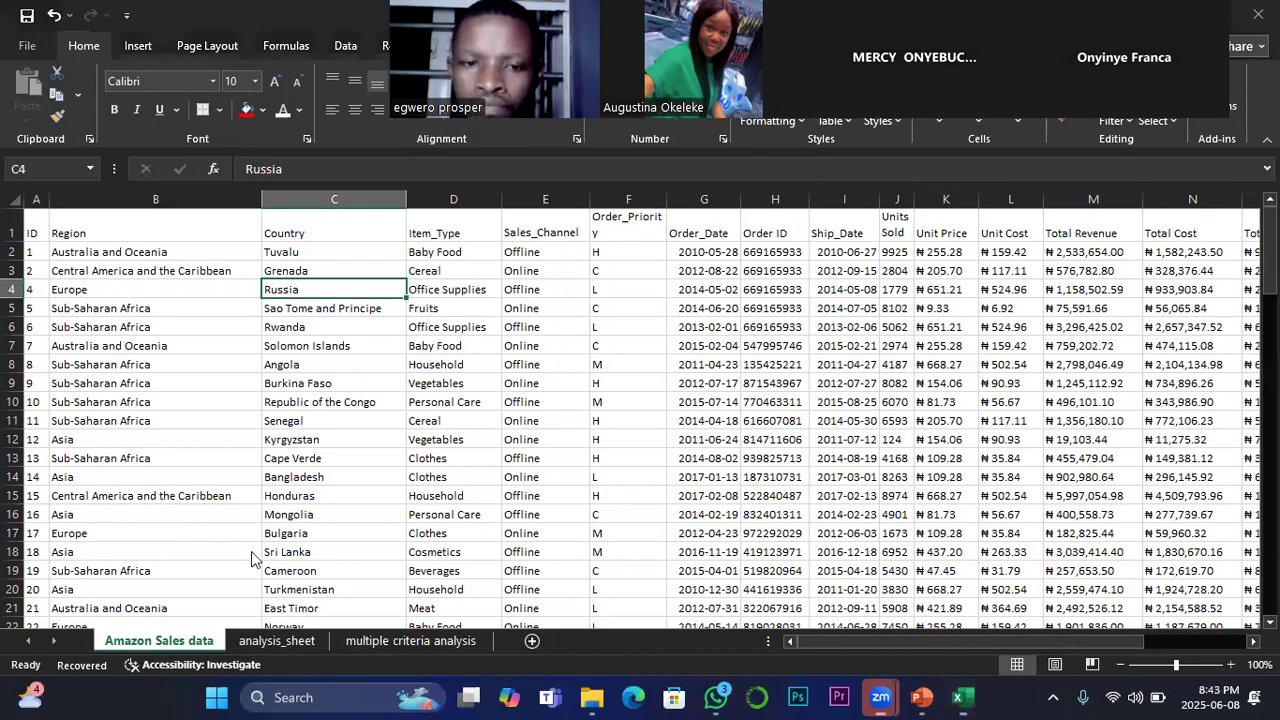
{"action": "left_click", "coordinate": [456, 648]}
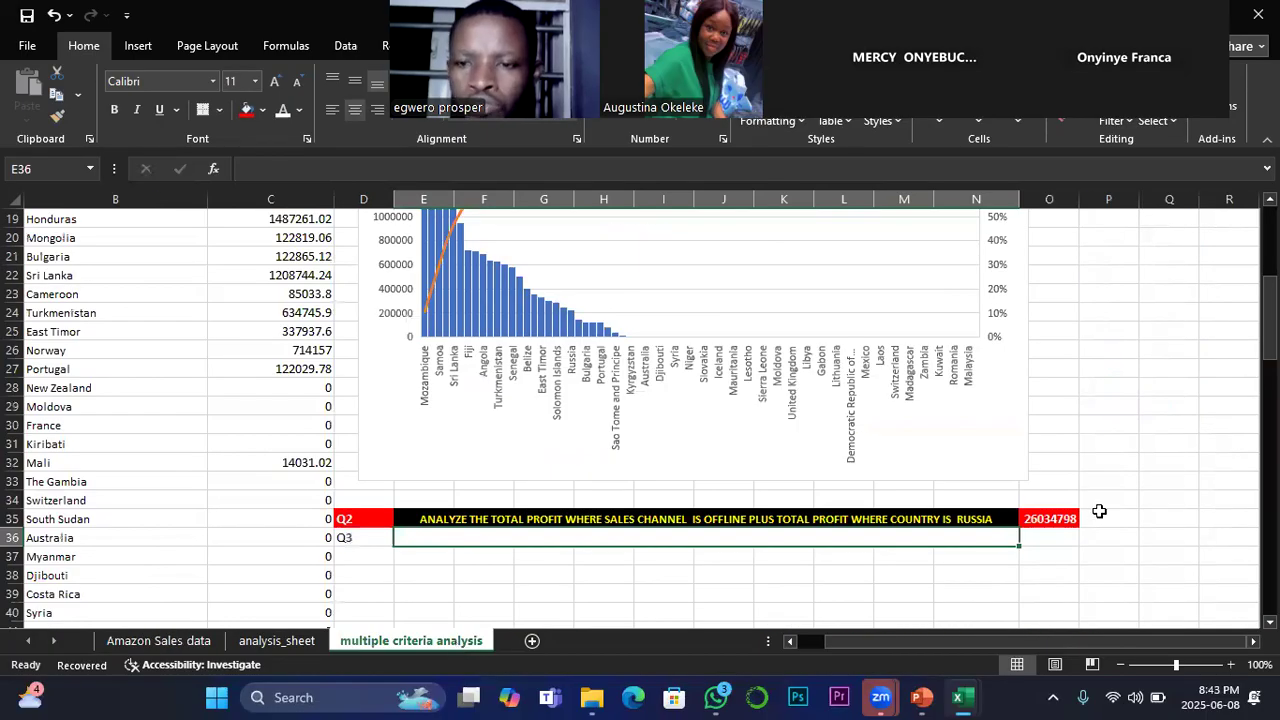
{"action": "scroll", "coordinate": [617, 494], "scroll_direction": "up", "scroll_amount": 3}
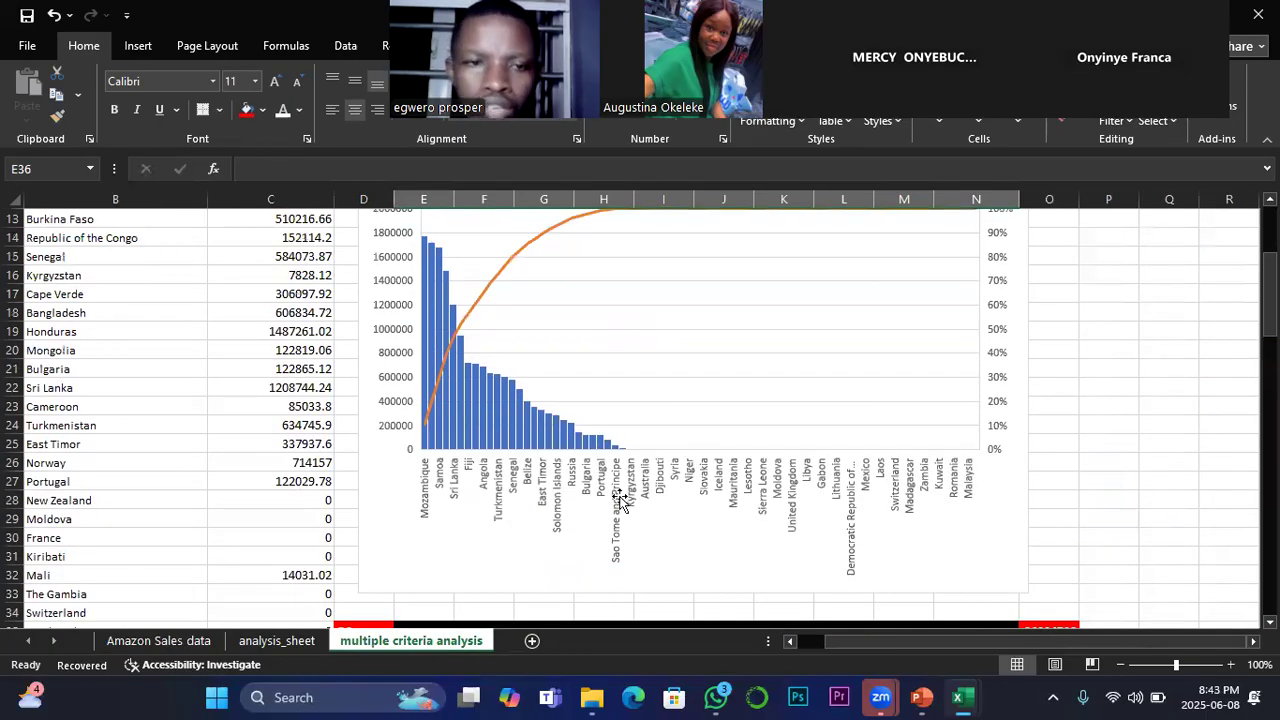
{"action": "scroll", "coordinate": [646, 503], "scroll_direction": "up", "scroll_amount": 2}
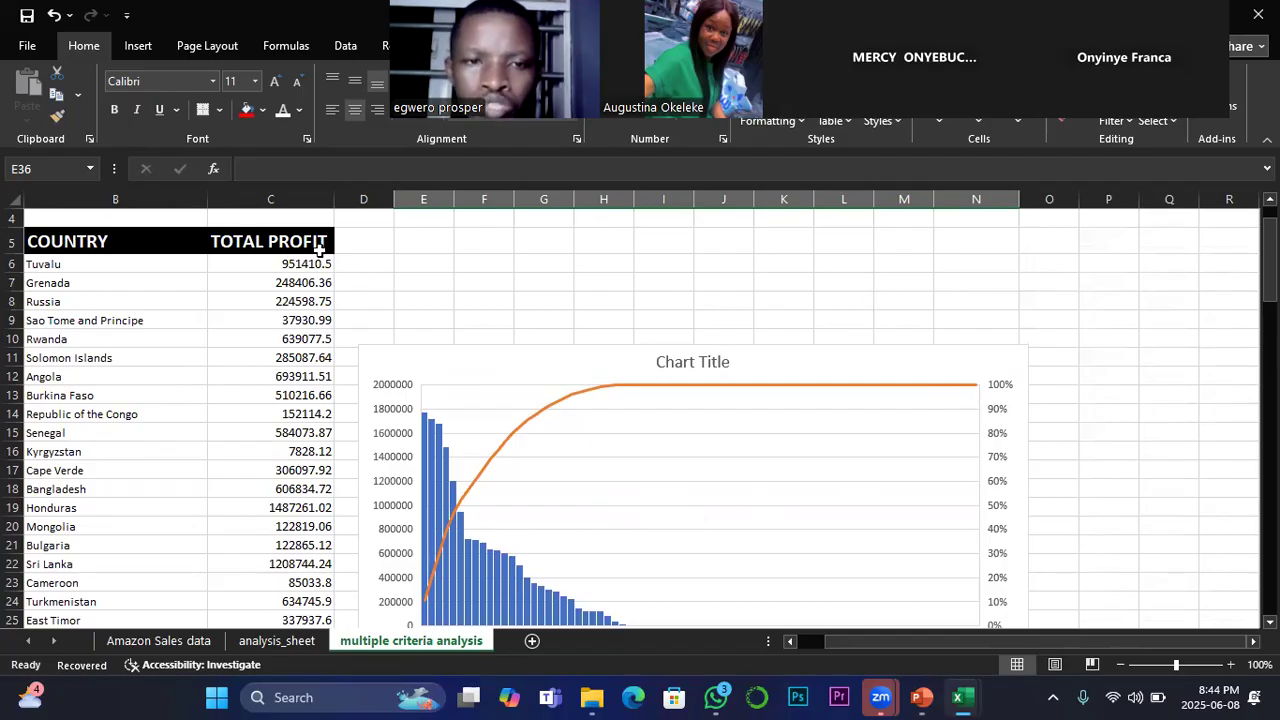
{"action": "scroll", "coordinate": [300, 252], "scroll_direction": "down", "scroll_amount": 1}
{"action": "scroll", "coordinate": [306, 264], "scroll_direction": "up", "scroll_amount": 1}
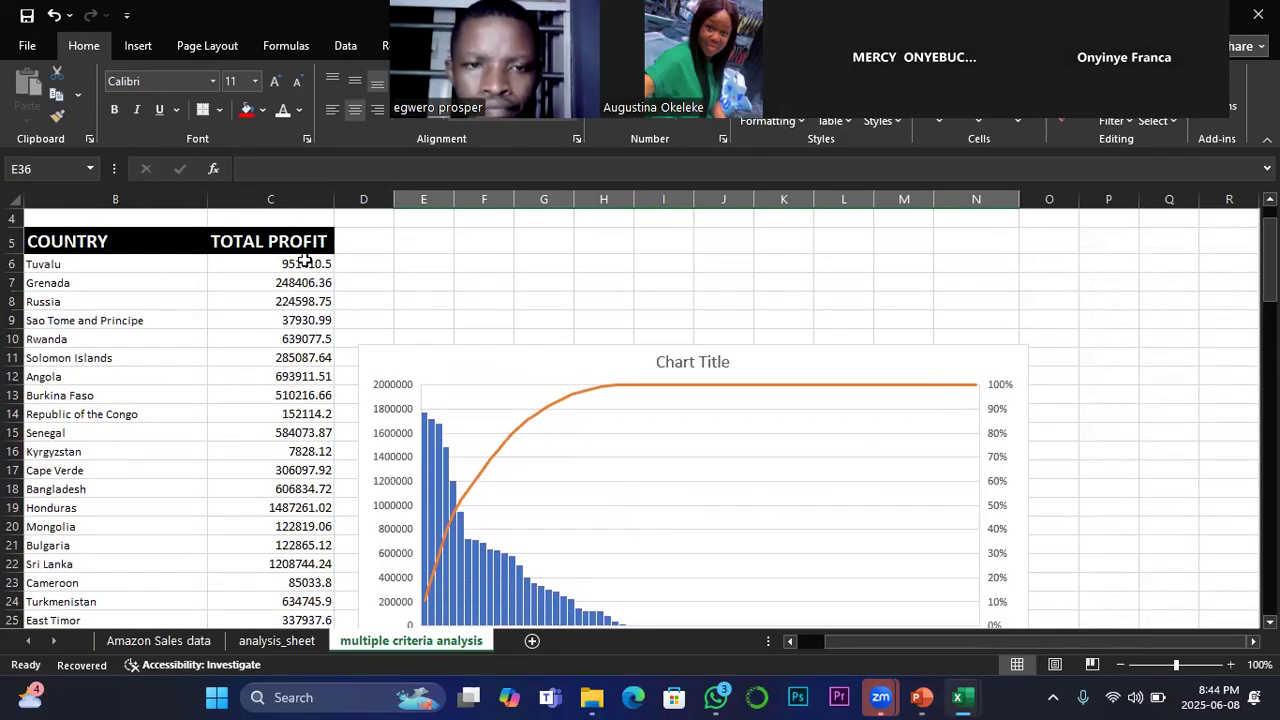
{"action": "scroll", "coordinate": [312, 268], "scroll_direction": "up", "scroll_amount": 1}
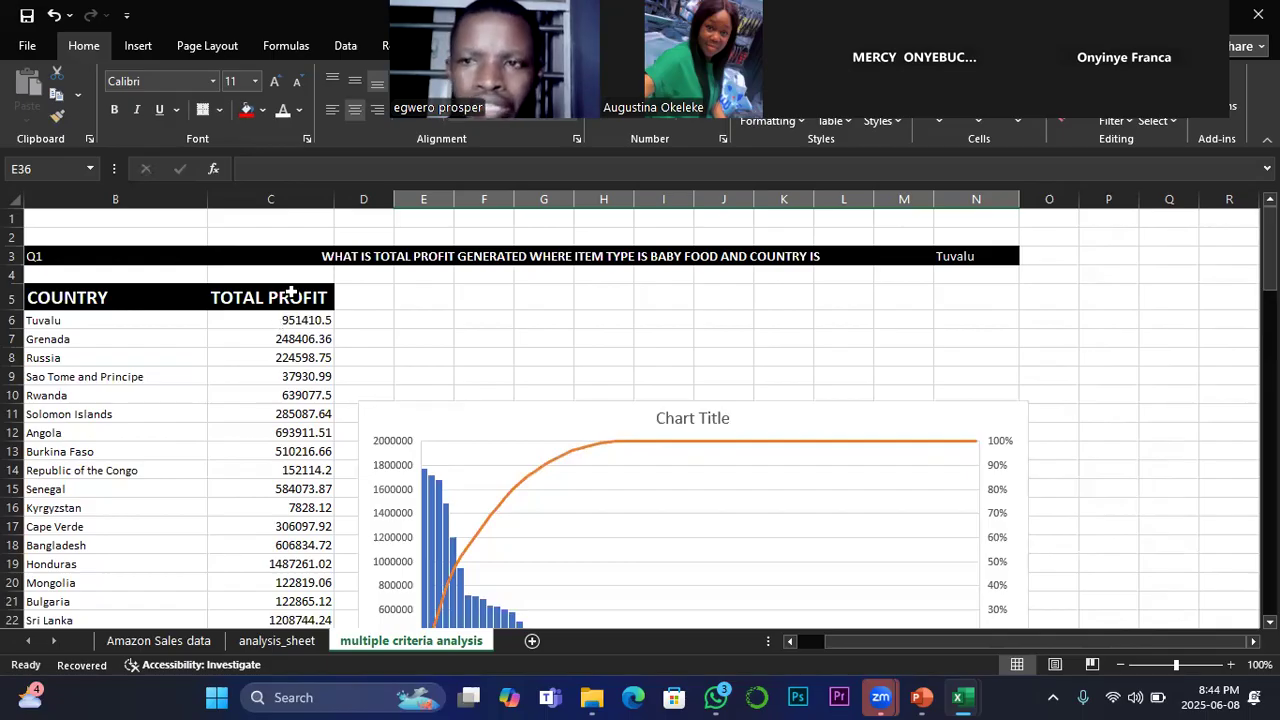
{"action": "left_click_drag", "start_coordinate": [290, 322], "coordinate": [294, 547]}
{"action": "left_click", "coordinate": [303, 321]}
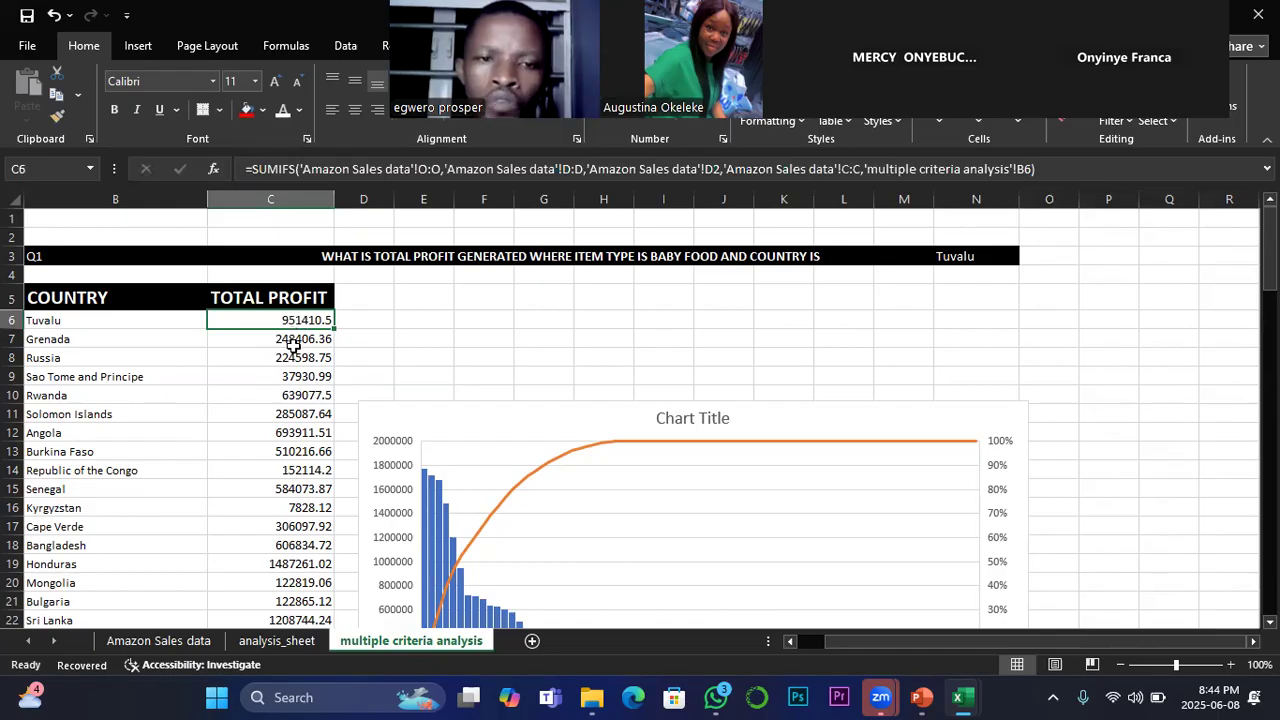
Step: Examine the Pareto chart of total profit by country, nudging it slightly upward for a better view
{"action": "scroll", "coordinate": [488, 500], "scroll_direction": "down", "scroll_amount": 2}
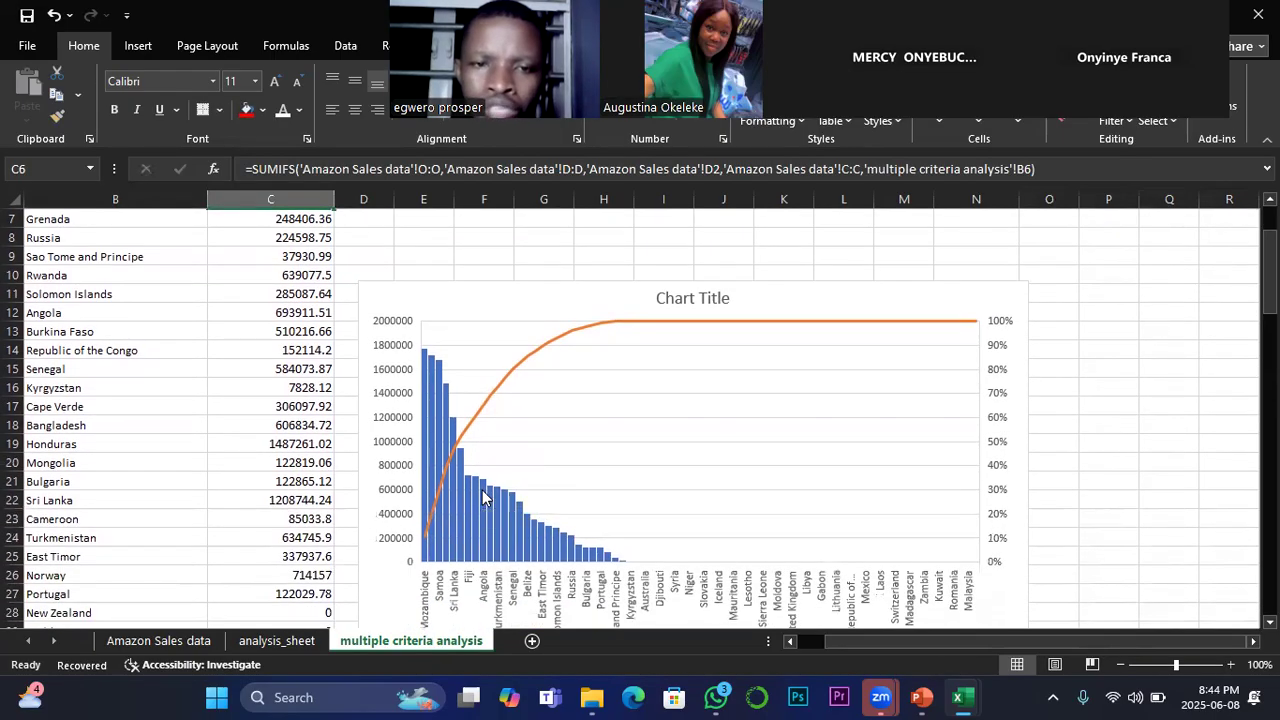
{"action": "left_click_drag", "start_coordinate": [474, 306], "coordinate": [474, 272]}
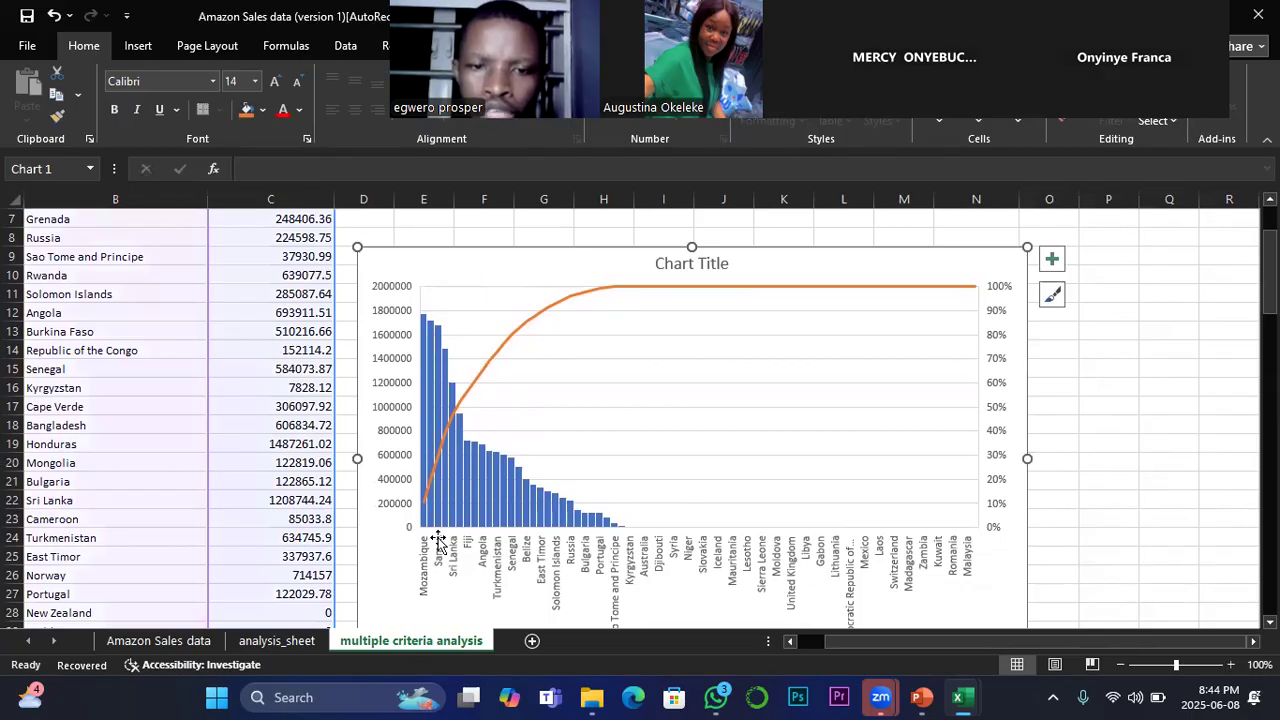
{"action": "mouse_move", "coordinate": [444, 503]}
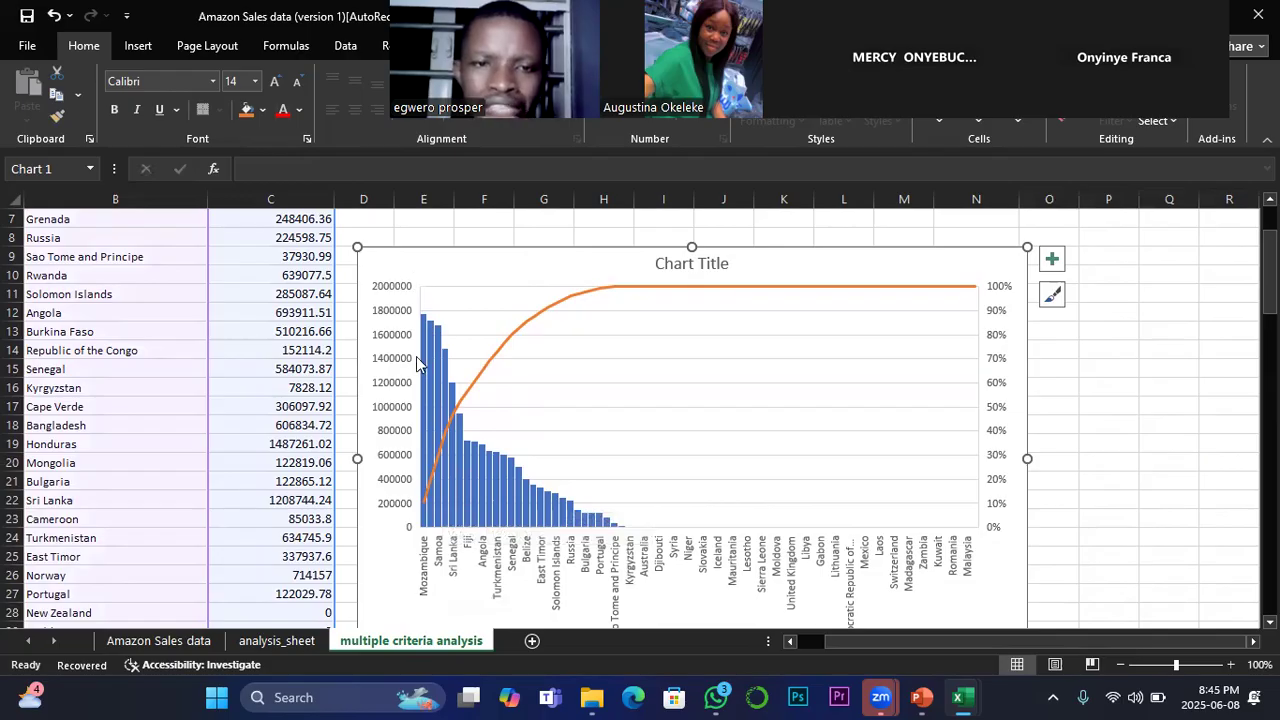
{"action": "mouse_move", "coordinate": [418, 364]}
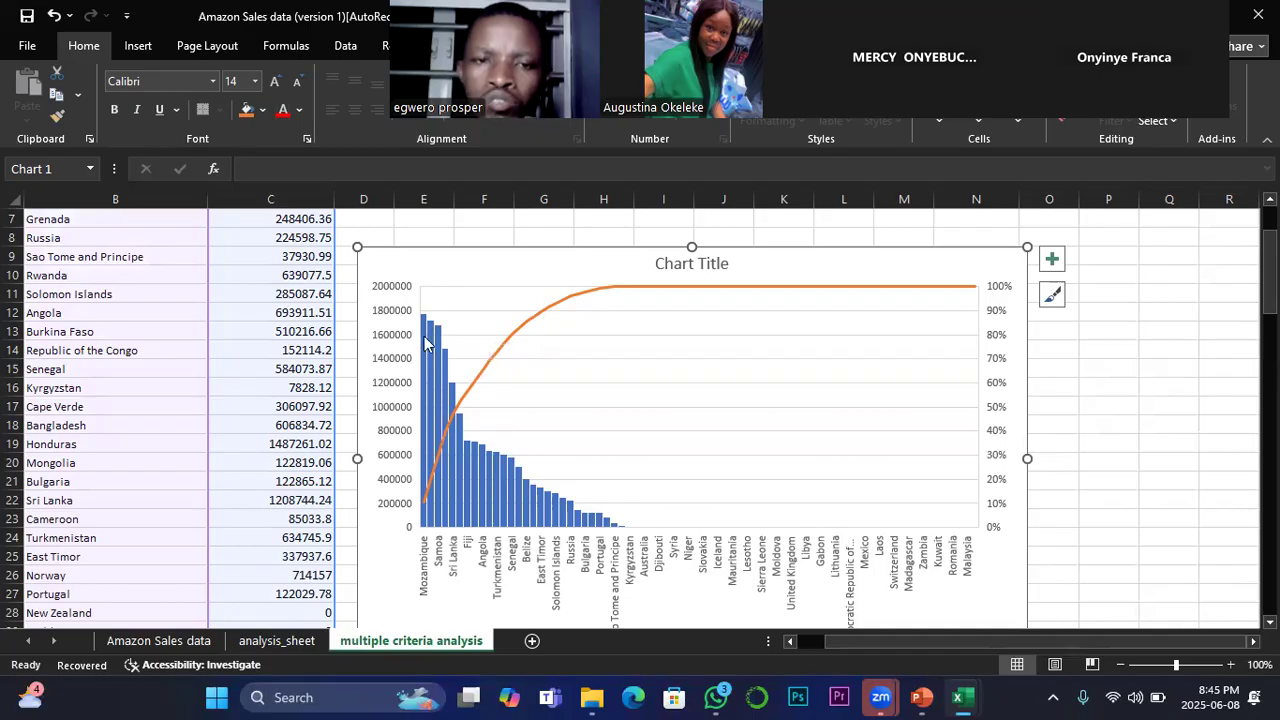
{"action": "mouse_move", "coordinate": [422, 322]}
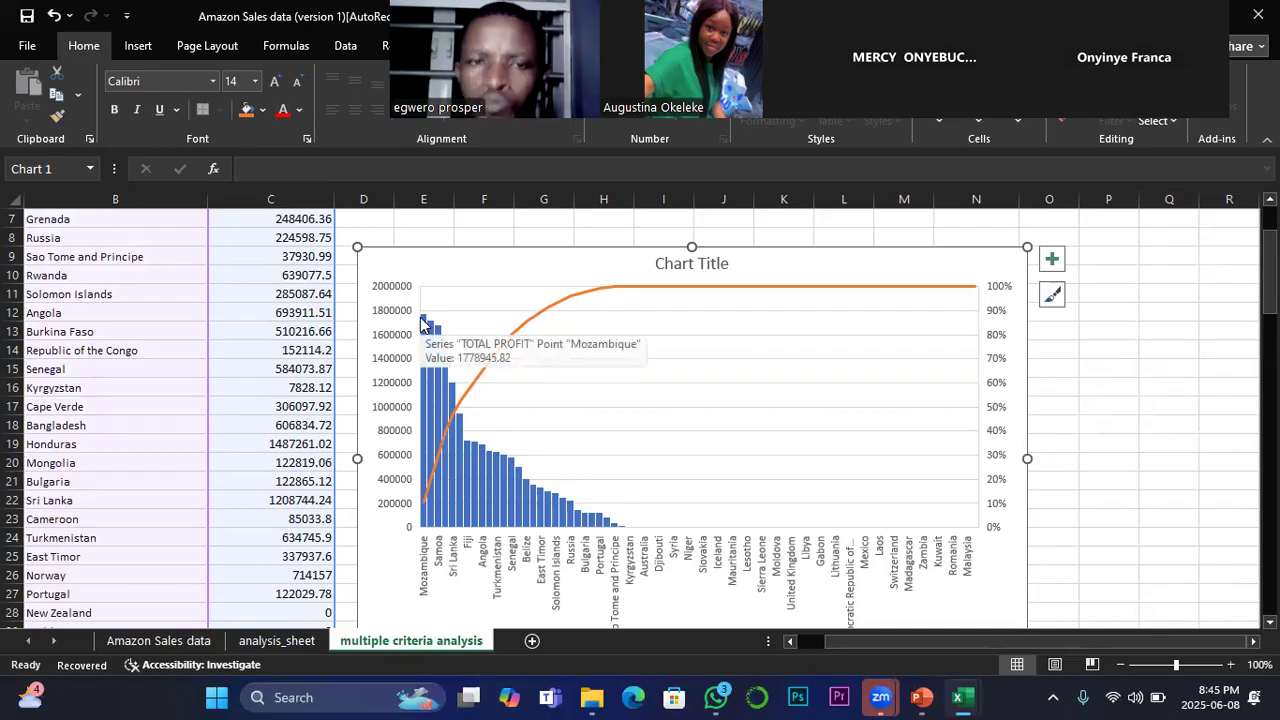
Step: Inspect the SUMIFS formulas behind the first three countries' total profit in C6, C7 and C8
{"action": "scroll", "coordinate": [312, 320], "scroll_direction": "up", "scroll_amount": 2}
{"action": "left_click", "coordinate": [316, 321]}
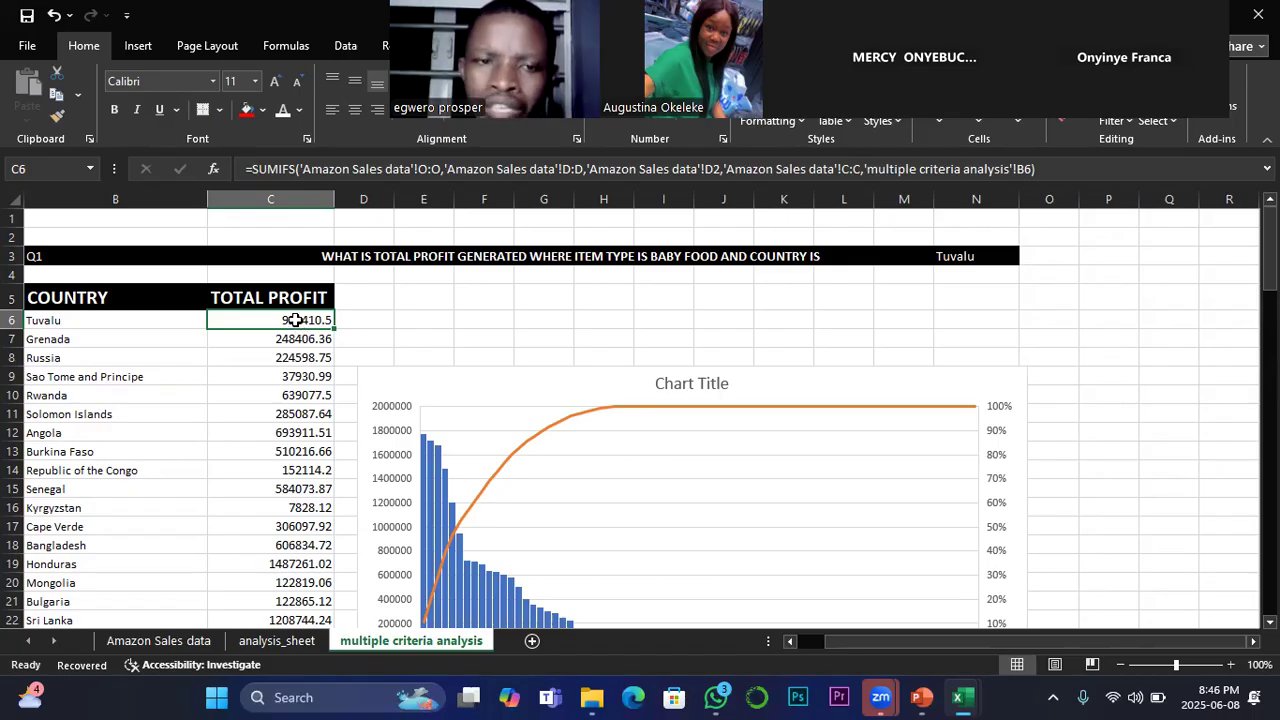
{"action": "left_click_drag", "start_coordinate": [296, 320], "coordinate": [306, 540]}
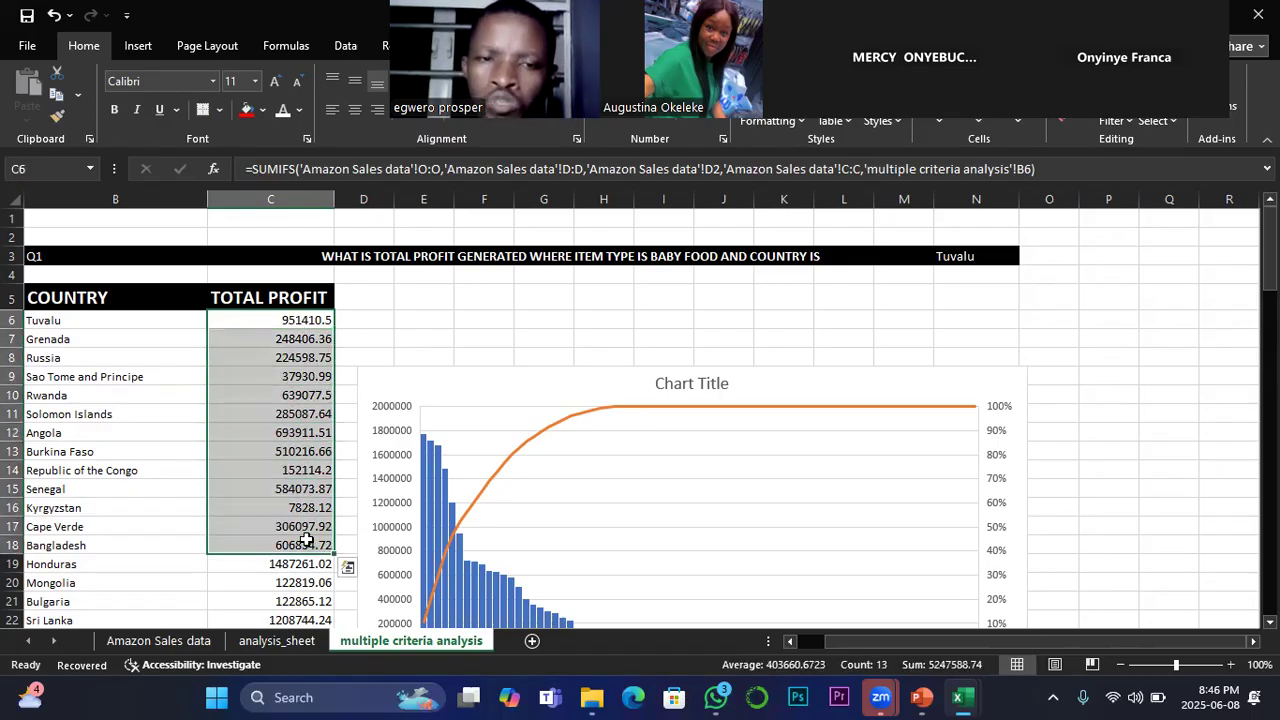
{"action": "left_click", "coordinate": [357, 321]}
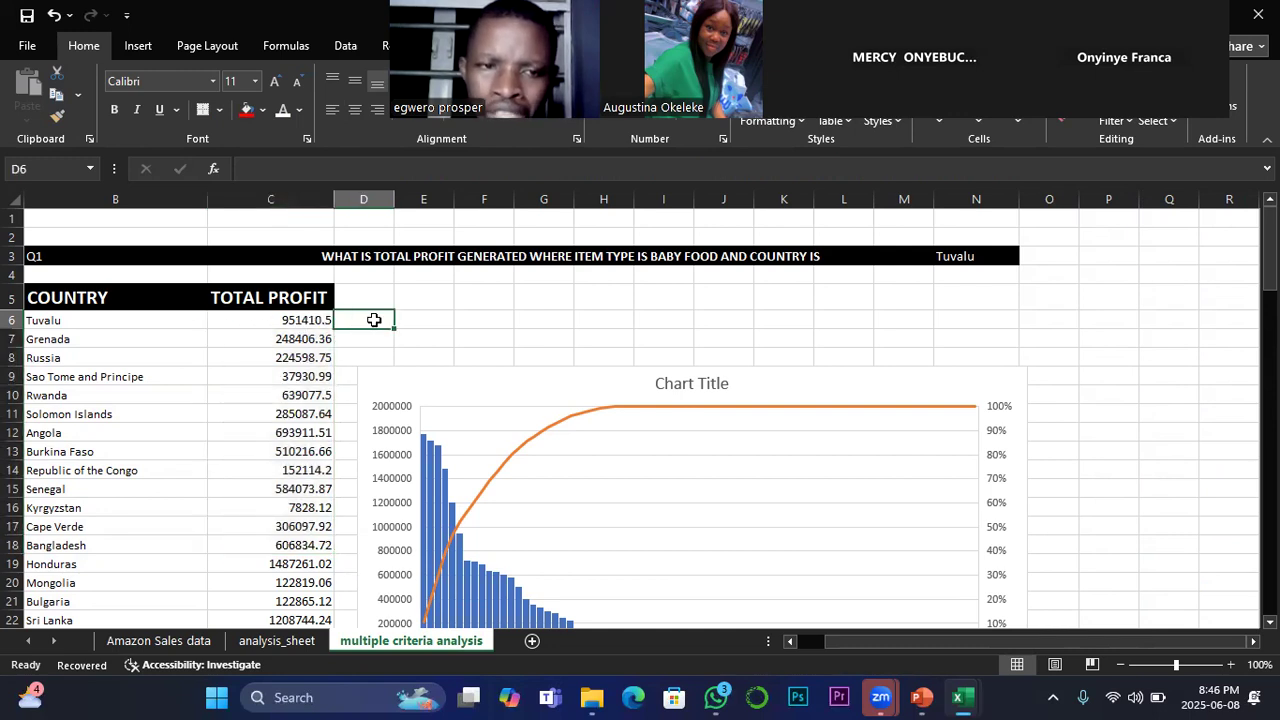
{"action": "left_click", "coordinate": [301, 320]}
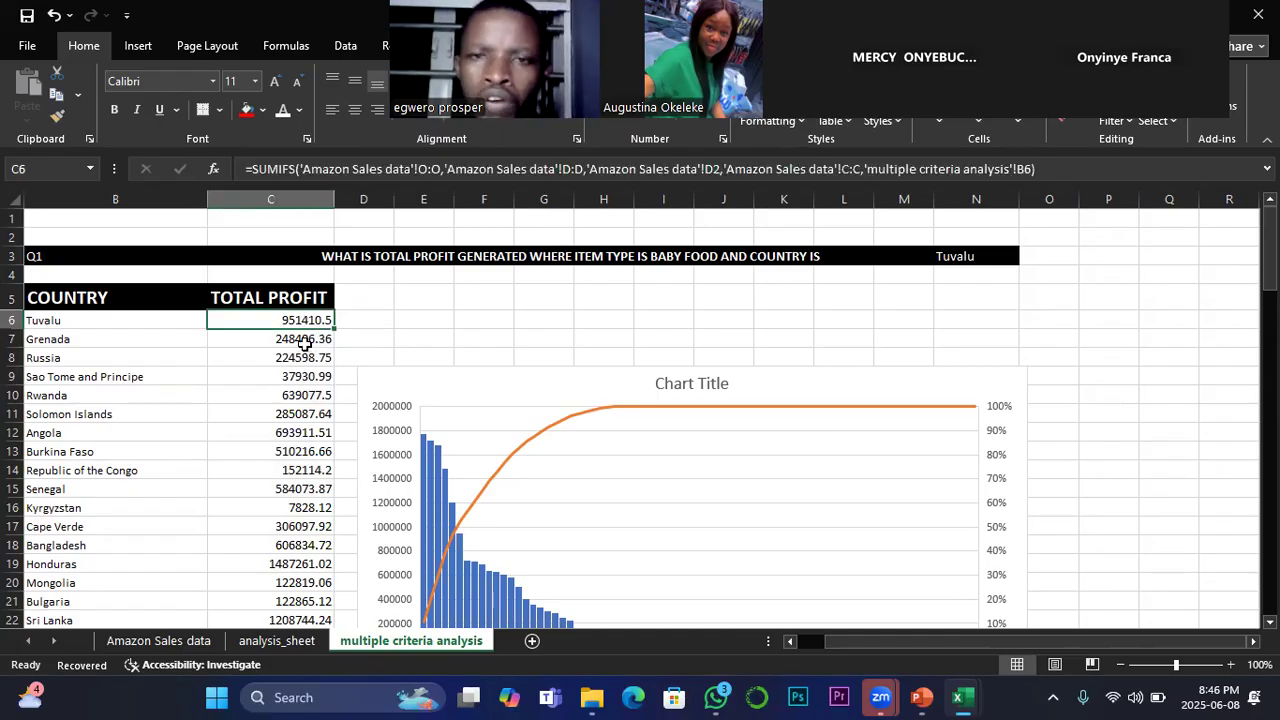
{"action": "left_click", "coordinate": [304, 341]}
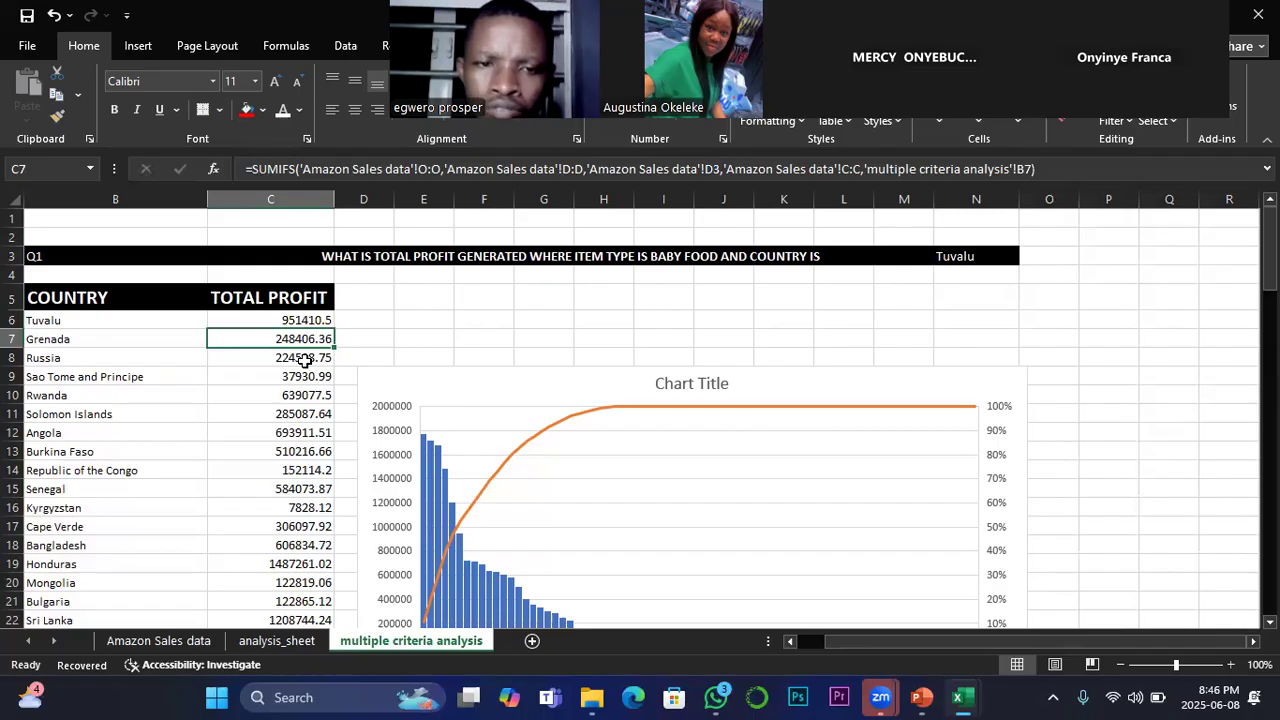
{"action": "left_click", "coordinate": [304, 358]}
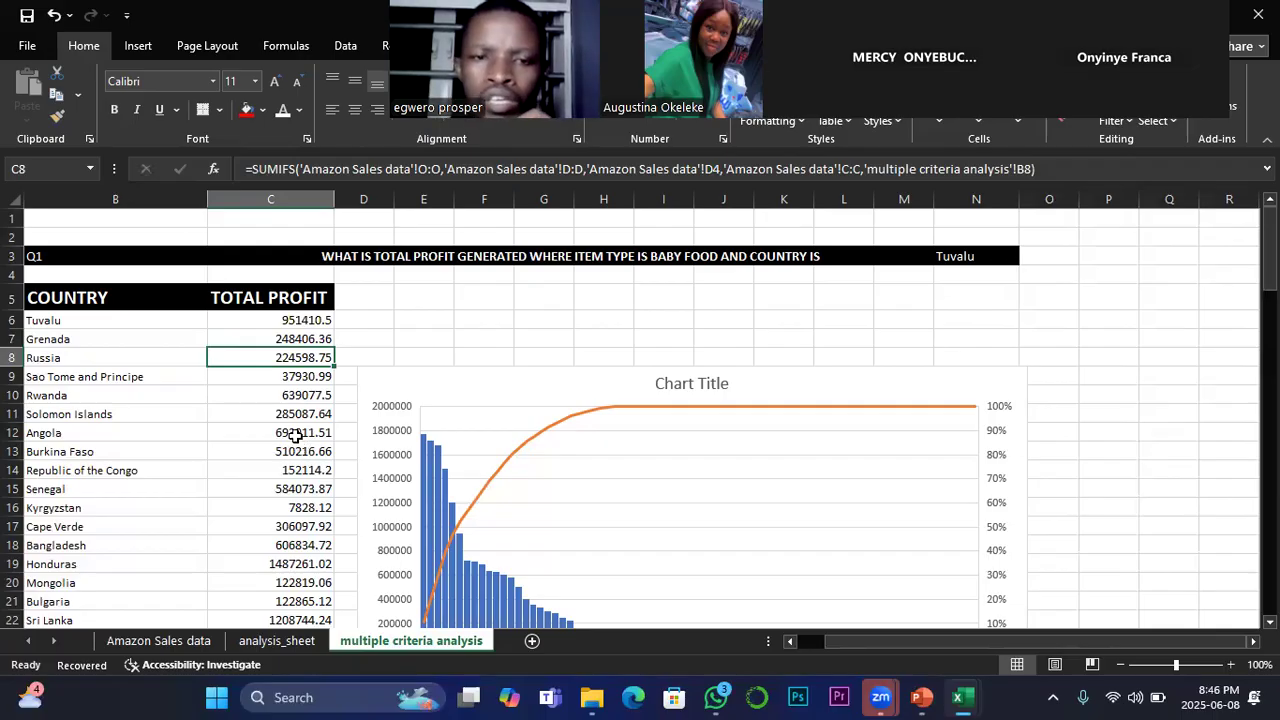
Step: Move the Pareto chart so it starts around column H at row 5, freeing the columns beside the total profit table
{"action": "left_click_drag", "start_coordinate": [456, 381], "coordinate": [687, 295]}
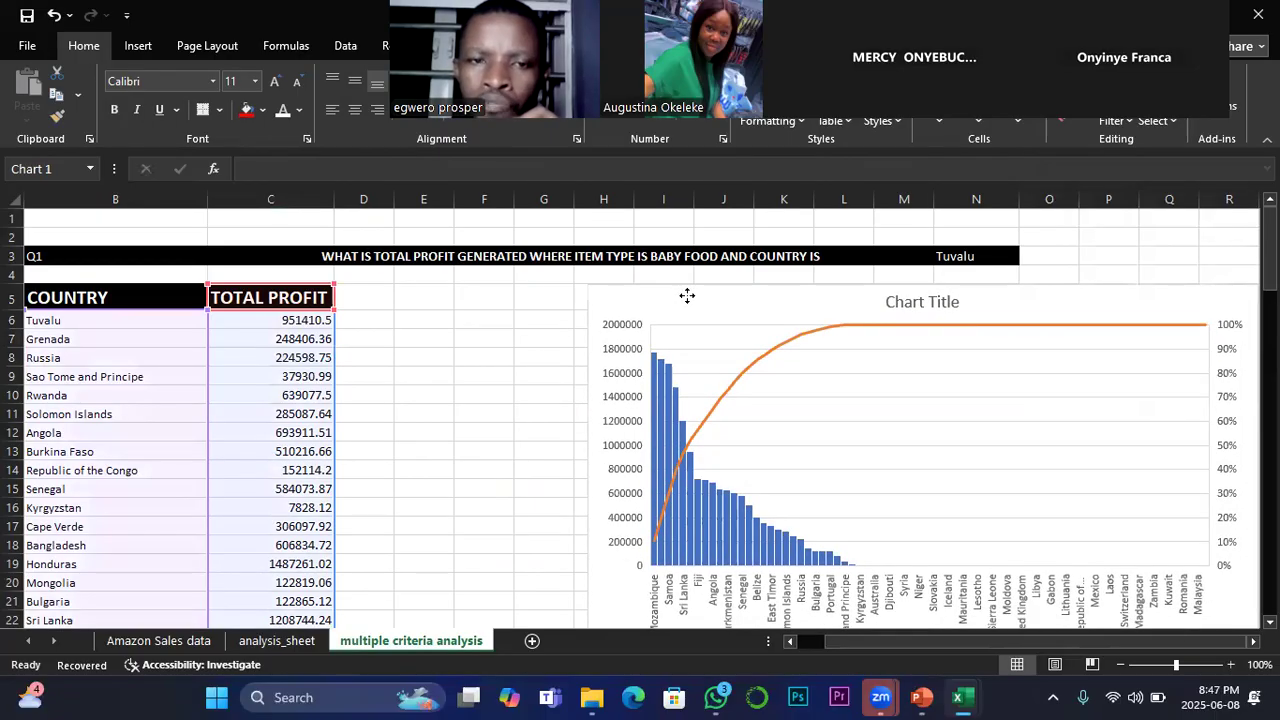
{"action": "left_click", "coordinate": [366, 338]}
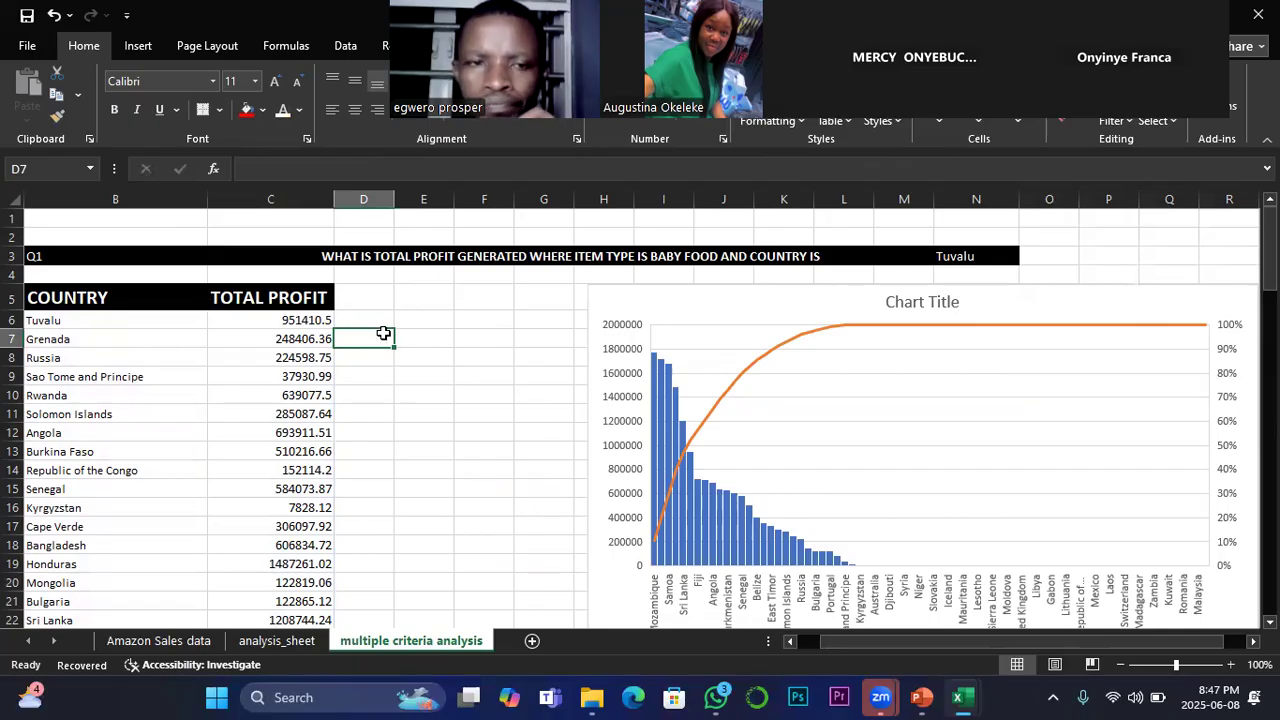
{"action": "scroll", "coordinate": [381, 334], "scroll_direction": "down", "scroll_amount": 2}
{"action": "scroll", "coordinate": [373, 334], "scroll_direction": "up", "scroll_amount": 2}
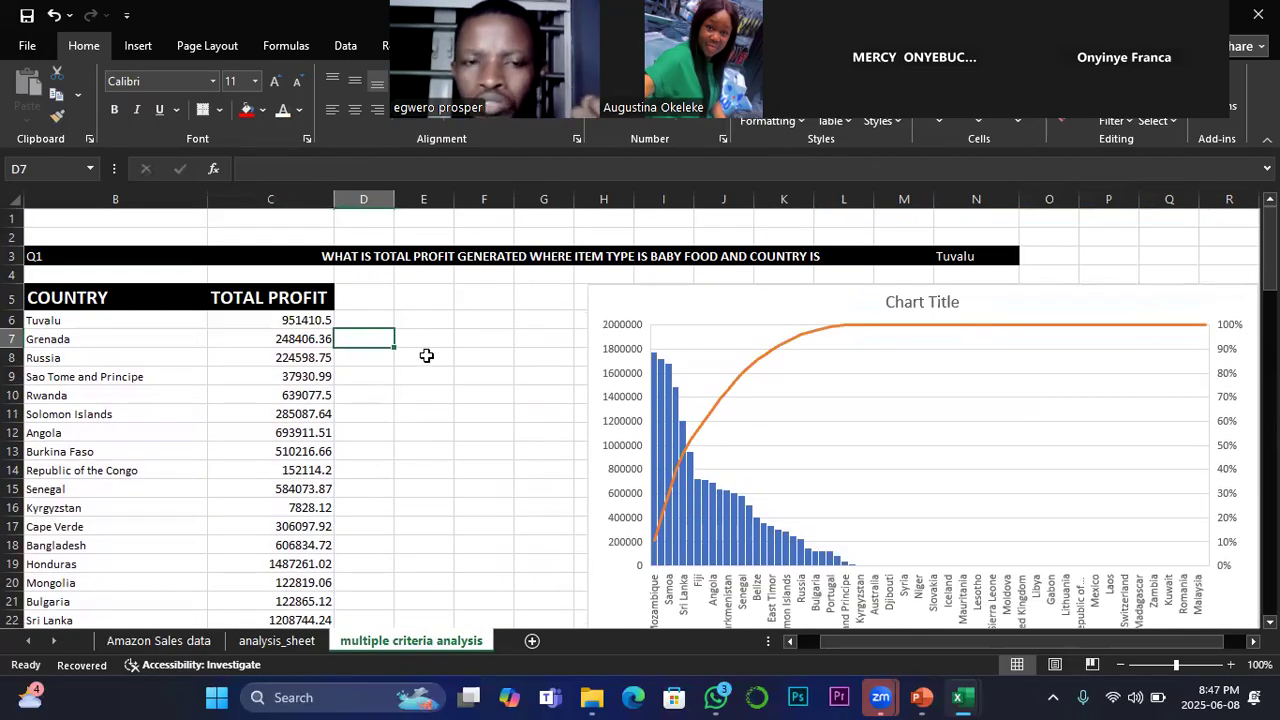
Step: Enter the header "TOTAL_ COUNTS" in D5 and autofit the width of column D
{"action": "left_click", "coordinate": [368, 296]}
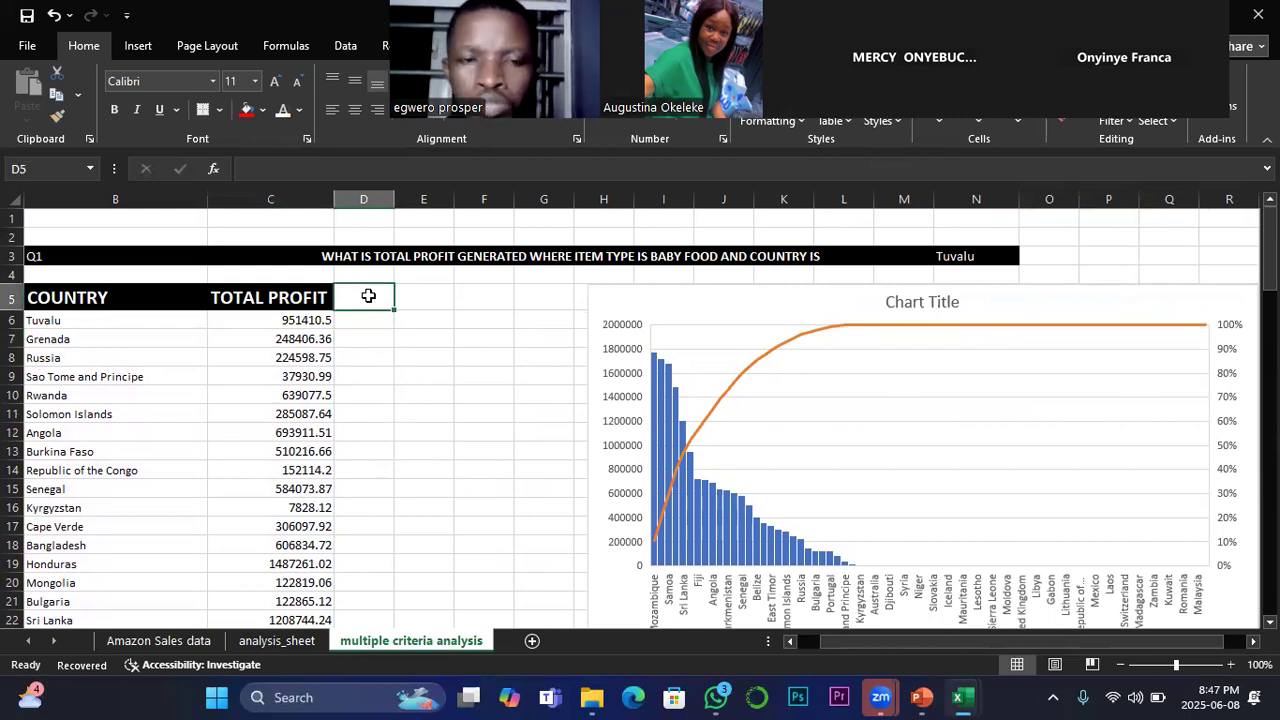
{"action": "type", "text": "TO"}
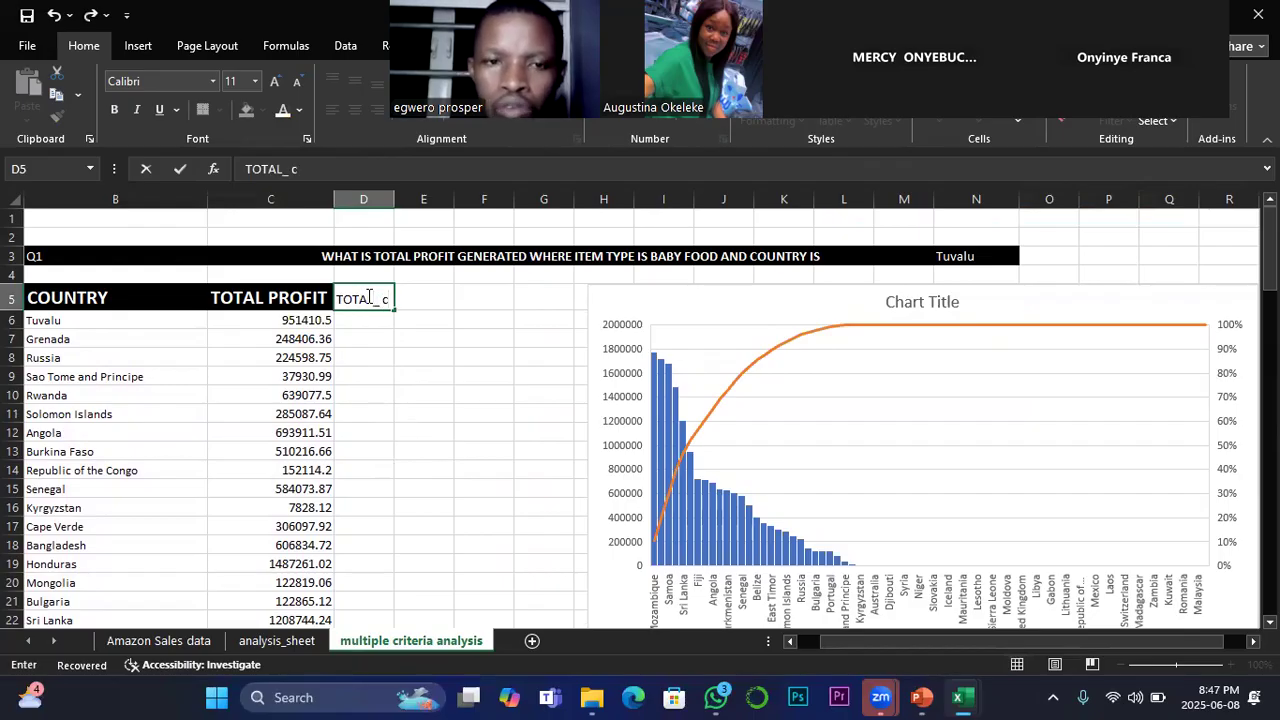
{"action": "type", "text": "TAL_COUNT"}
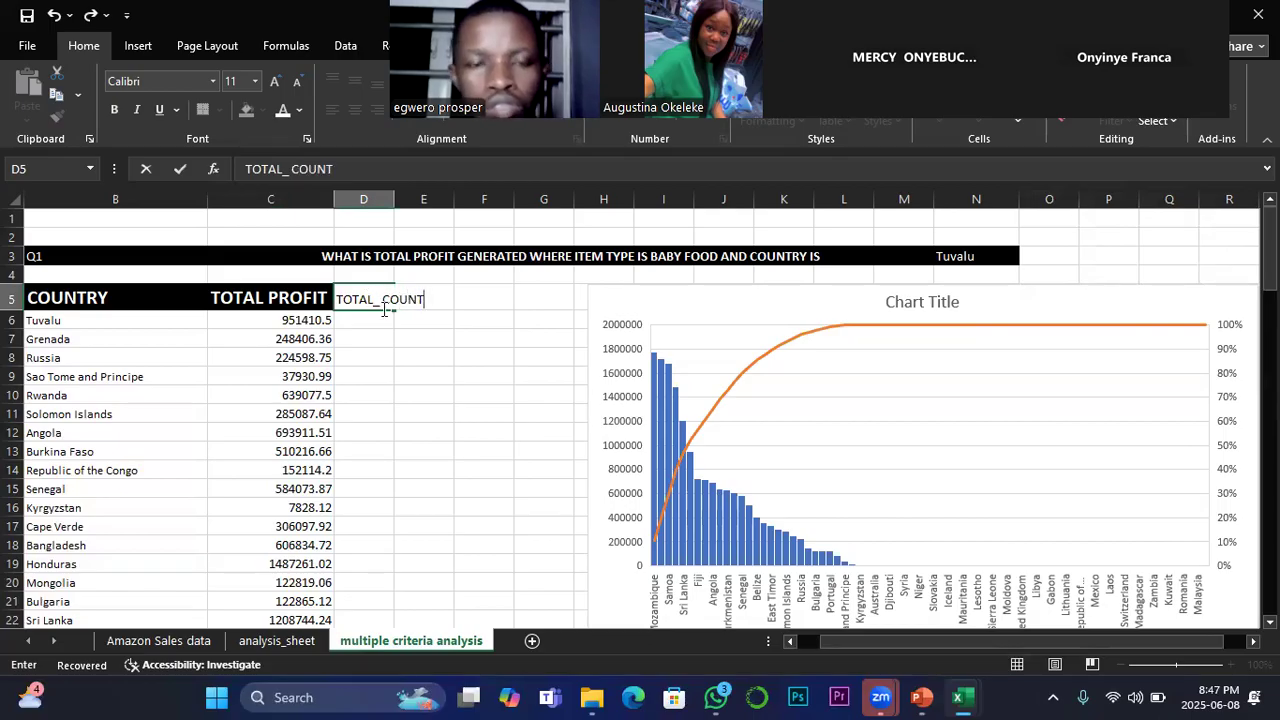
{"action": "type", "text": "S"}
{"action": "left_click", "coordinate": [388, 200]}
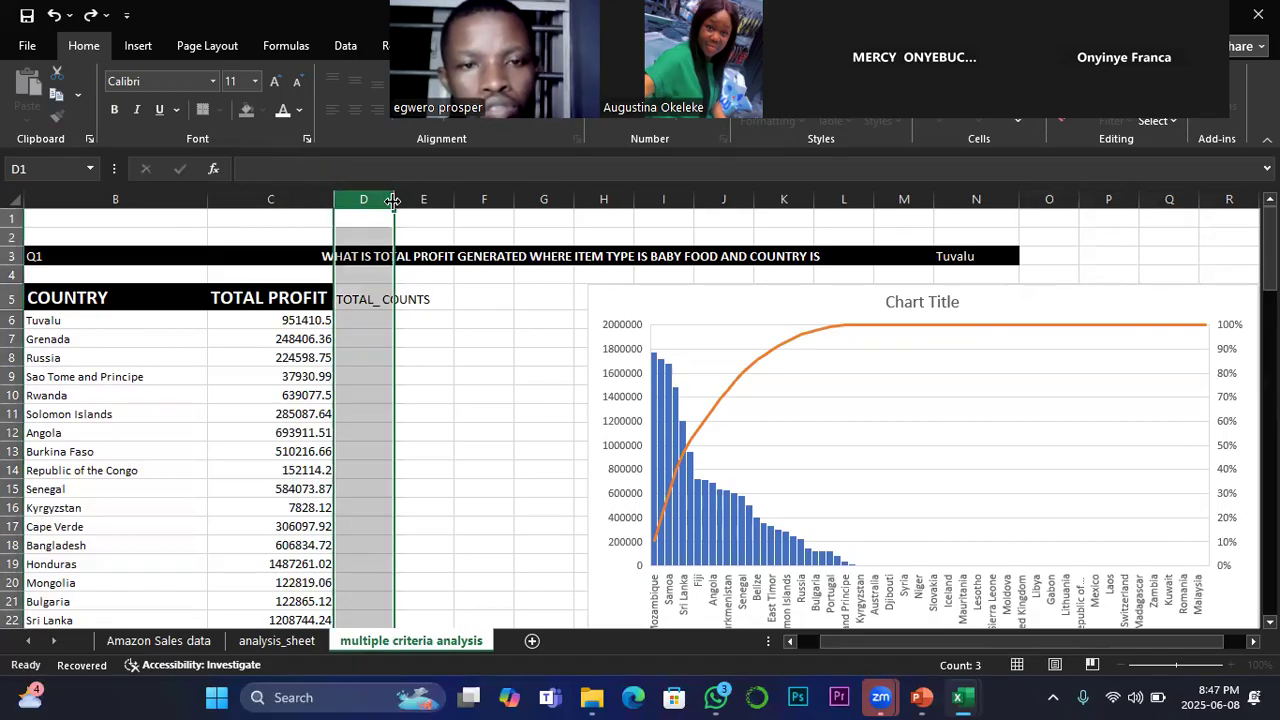
{"action": "double_click", "coordinate": [393, 200]}
{"action": "left_click", "coordinate": [397, 317]}
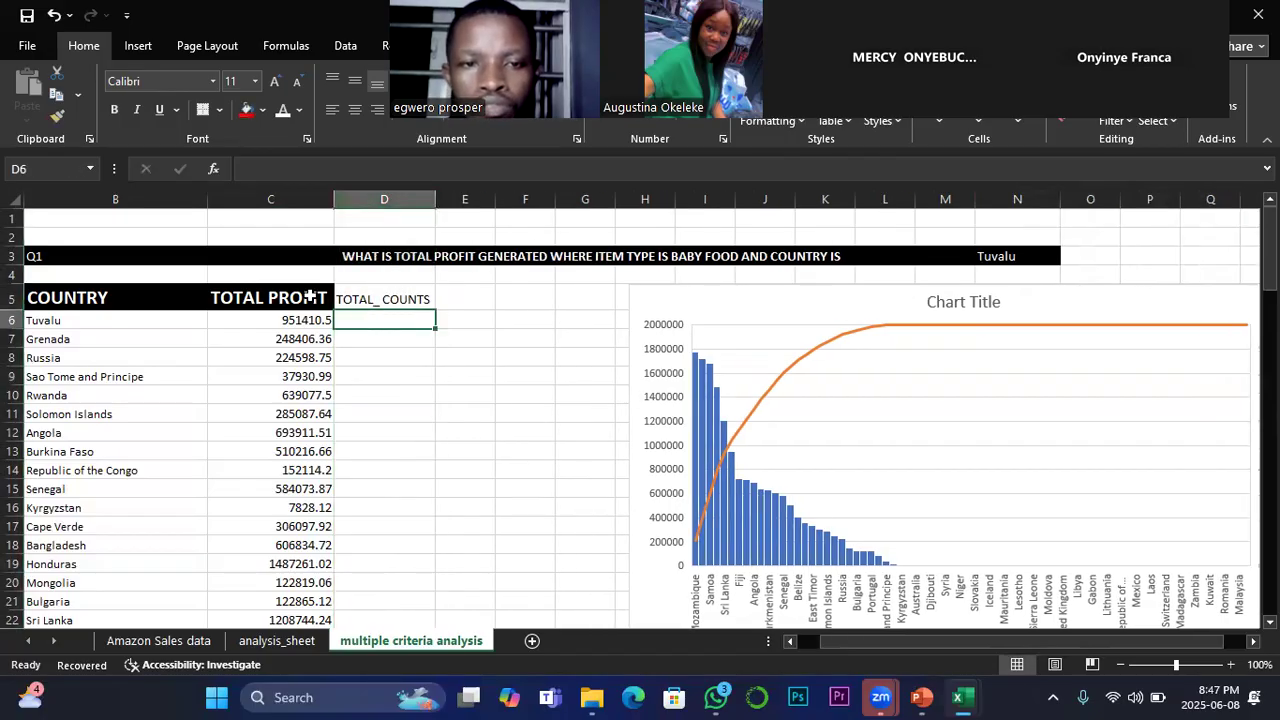
Step: Copy the TOTAL PROFIT header's formatting from C5 onto the new header in D5 with Format Painter
{"action": "left_click", "coordinate": [175, 295]}
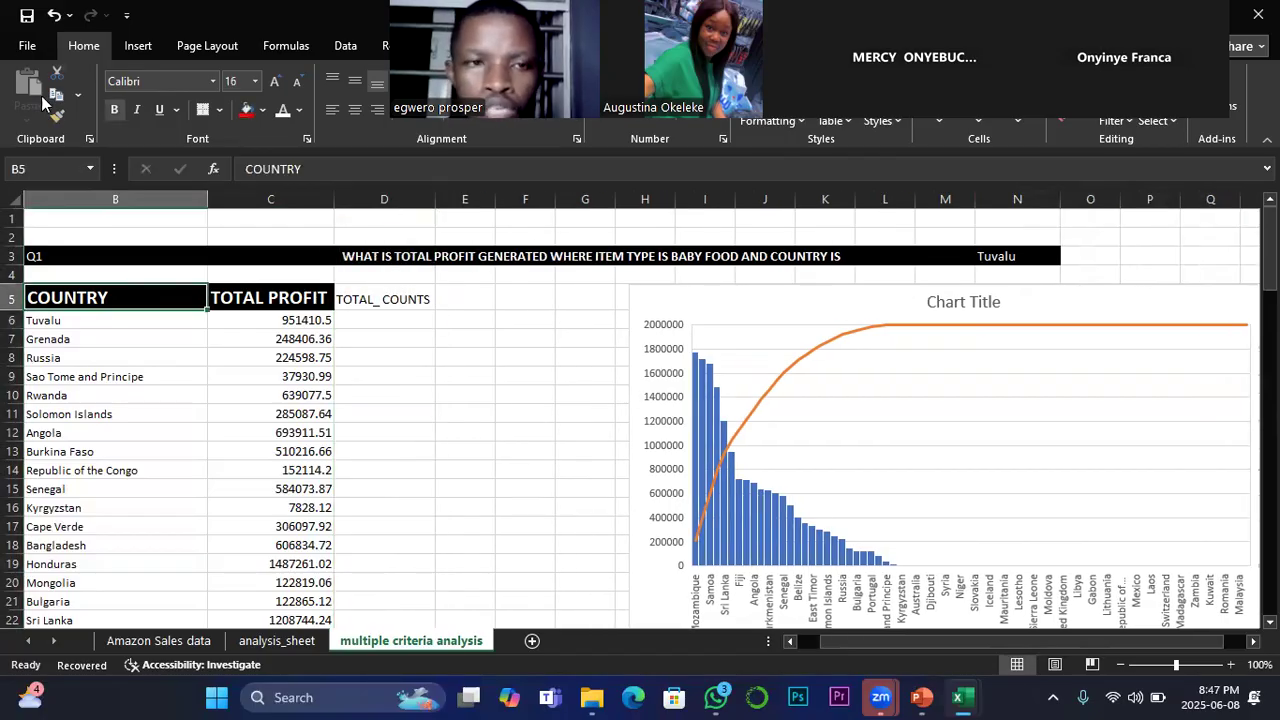
{"action": "left_click", "coordinate": [283, 300]}
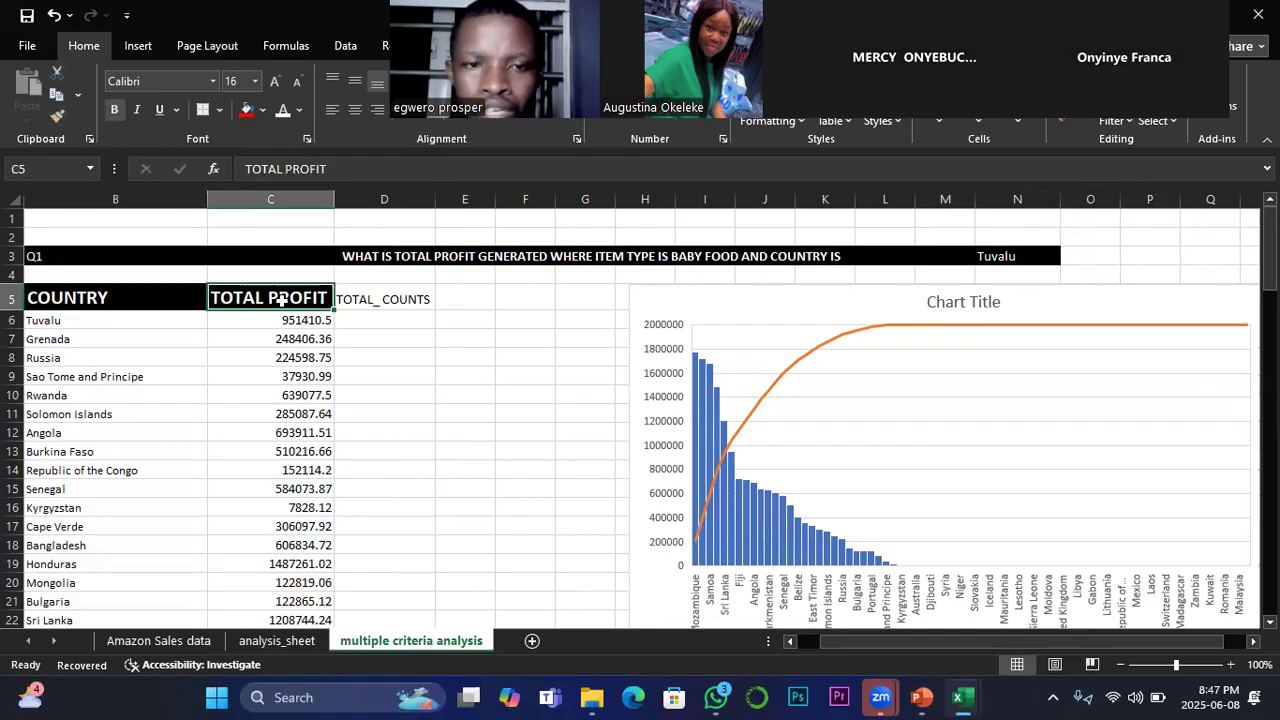
{"action": "left_click", "coordinate": [57, 119]}
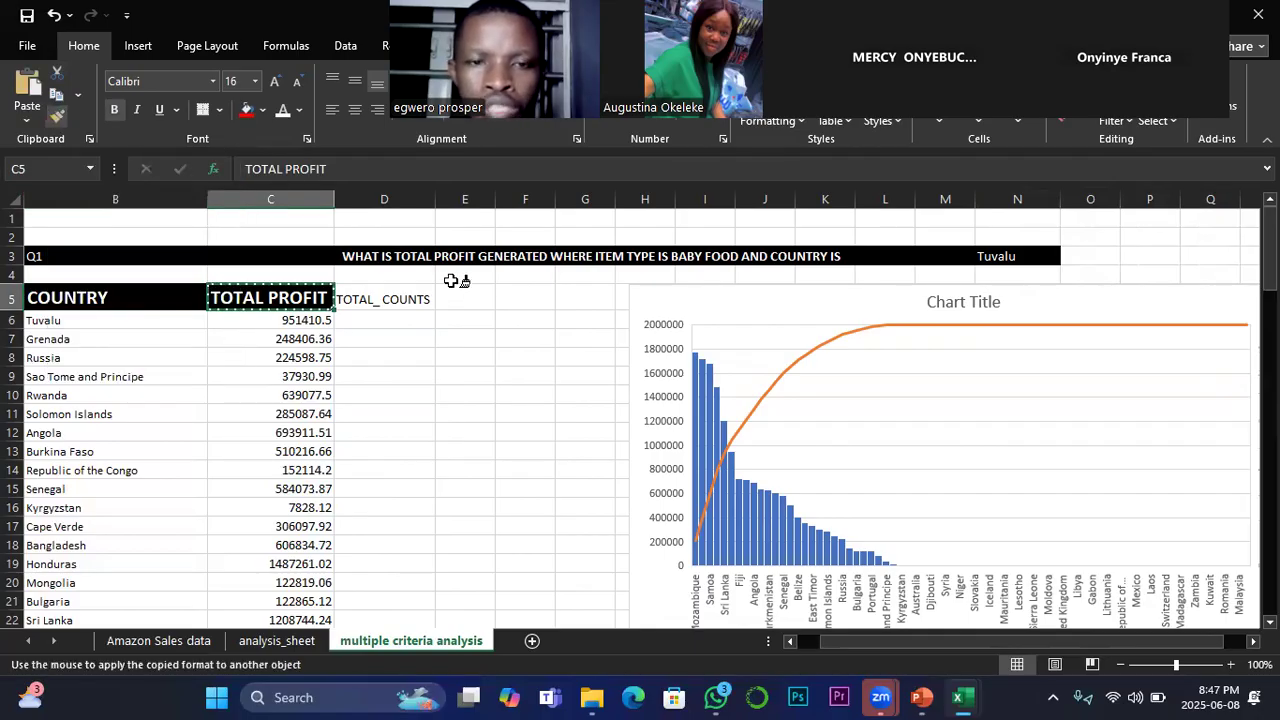
{"action": "left_click", "coordinate": [400, 298]}
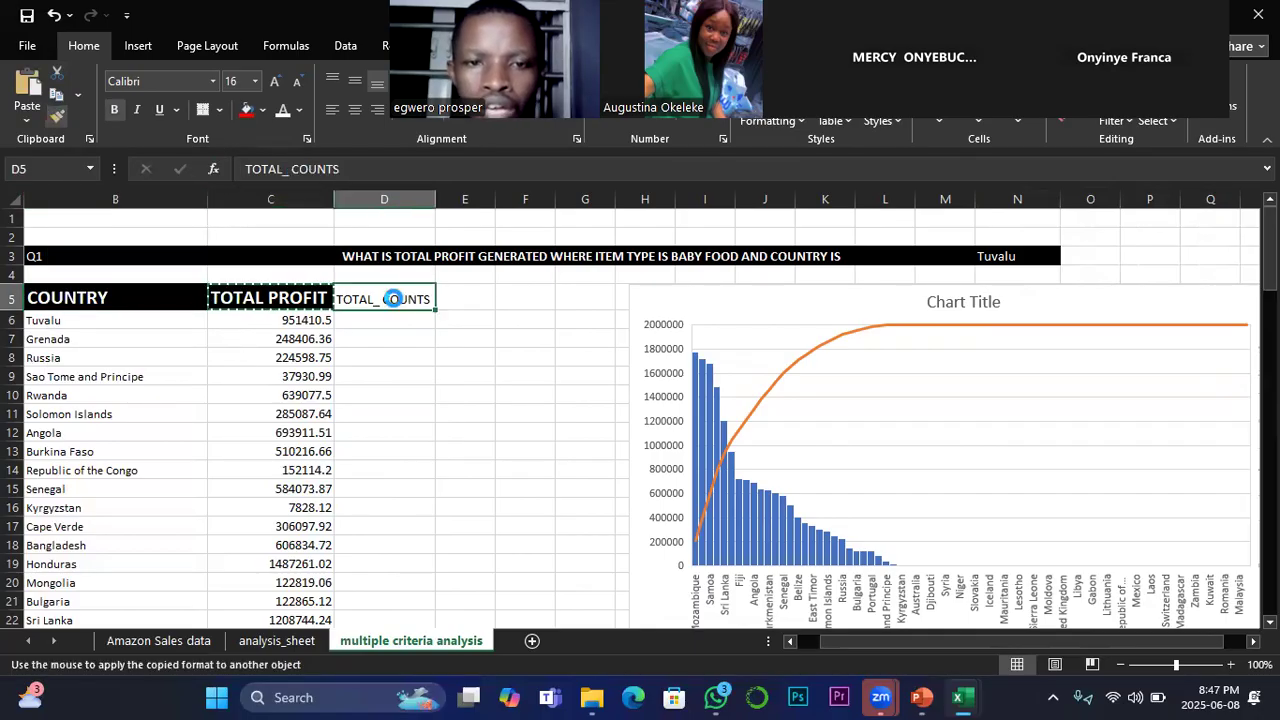
{"action": "left_click", "coordinate": [368, 362]}
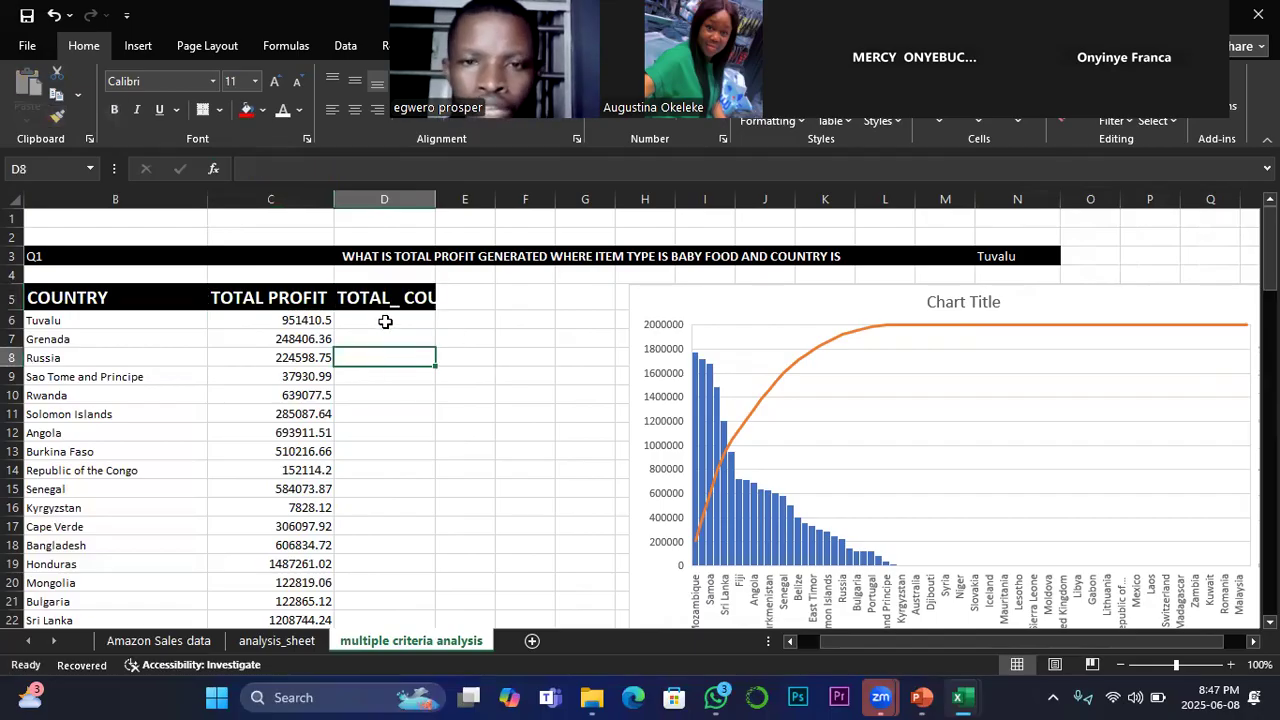
{"action": "left_click", "coordinate": [385, 321]}
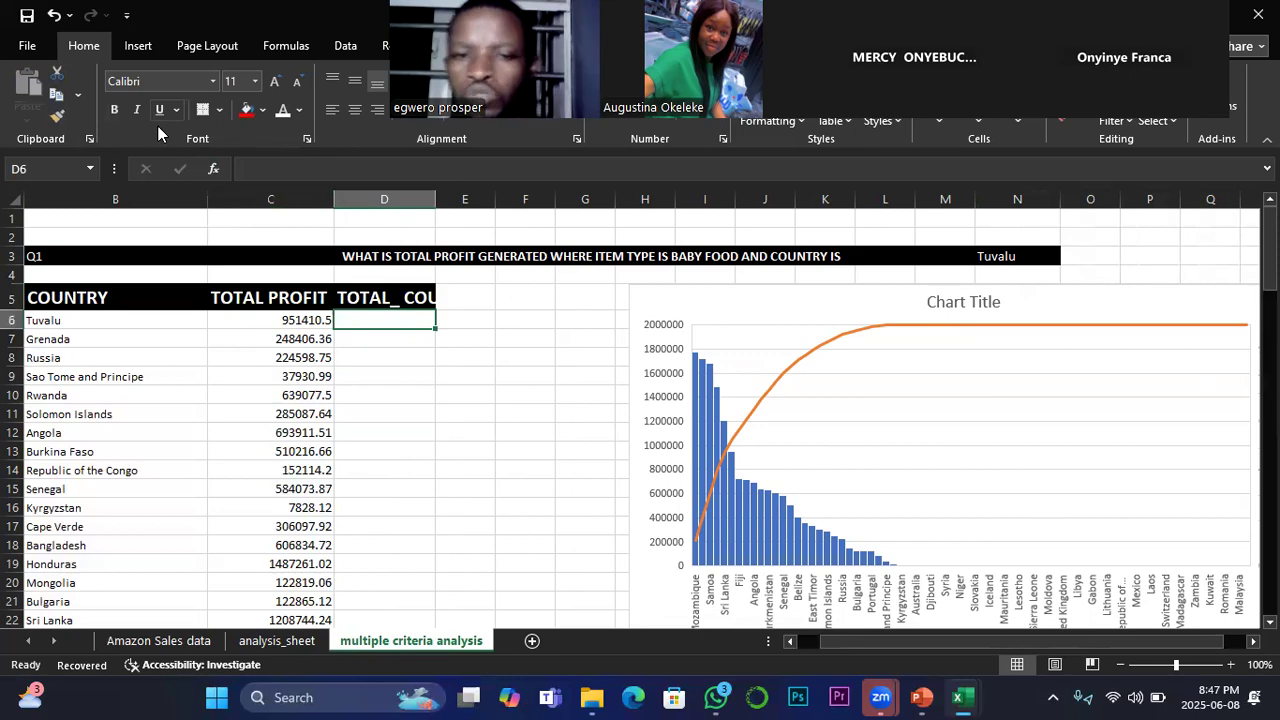
Step: Enter the Q3 question in E36: "ANALYZE THE TOTAL NO. OF TRANS. WHERE ITEM TYPE IS BABY FOOD AND COUNTRY IS TUVALU?"
{"action": "scroll", "coordinate": [489, 440], "scroll_direction": "down", "scroll_amount": 8}
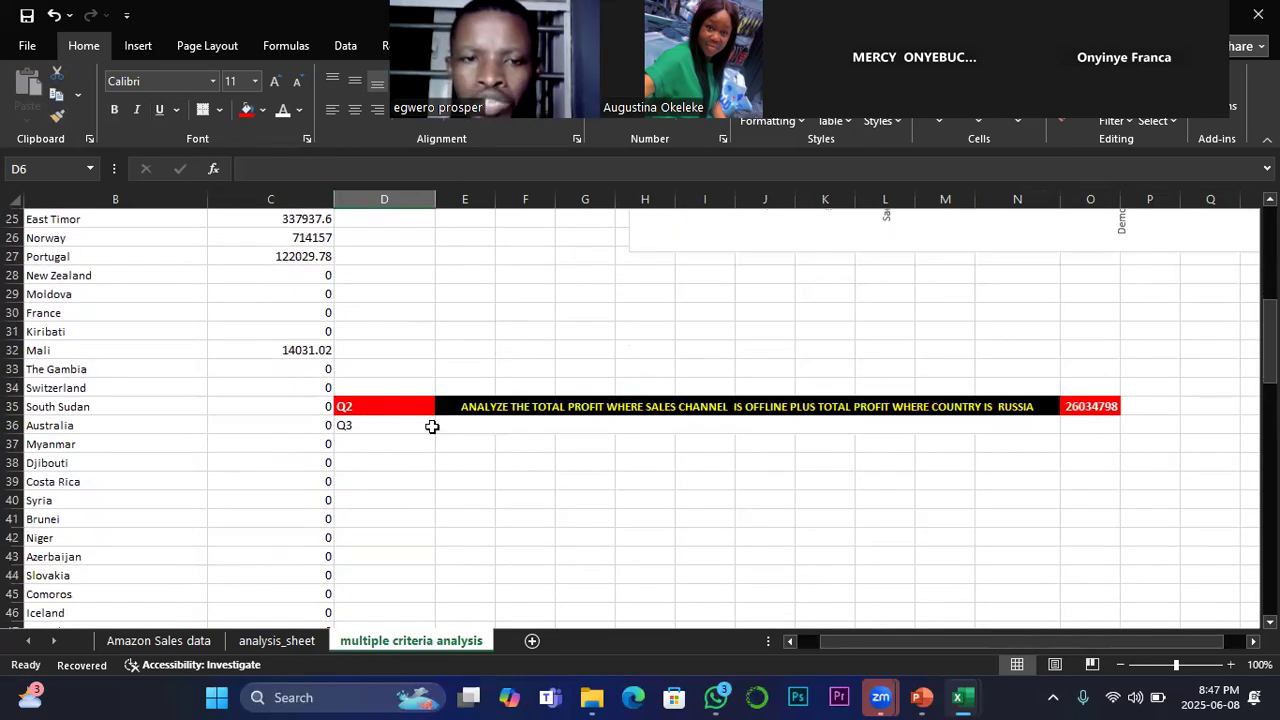
{"action": "left_click", "coordinate": [456, 423]}
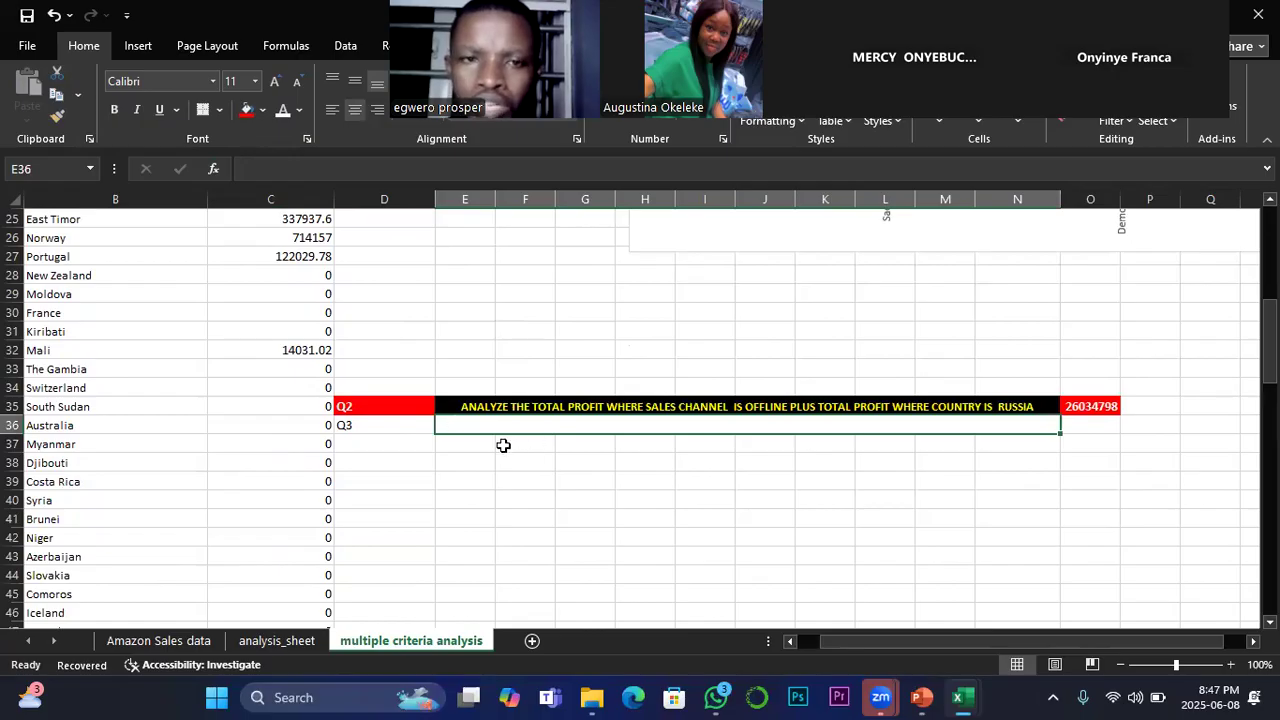
{"action": "scroll", "coordinate": [474, 443], "scroll_direction": "up", "scroll_amount": 7}
{"action": "scroll", "coordinate": [474, 443], "scroll_direction": "up", "scroll_amount": 1}
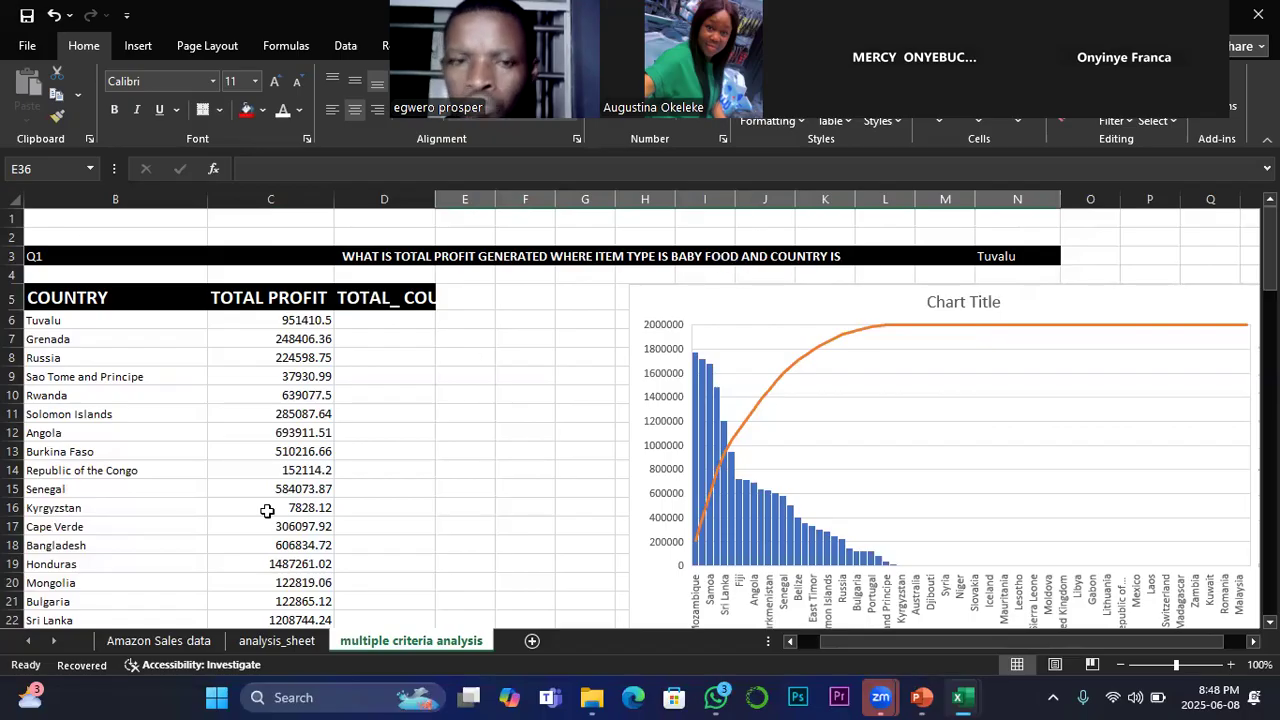
{"action": "scroll", "coordinate": [268, 512], "scroll_direction": "down", "scroll_amount": 6}
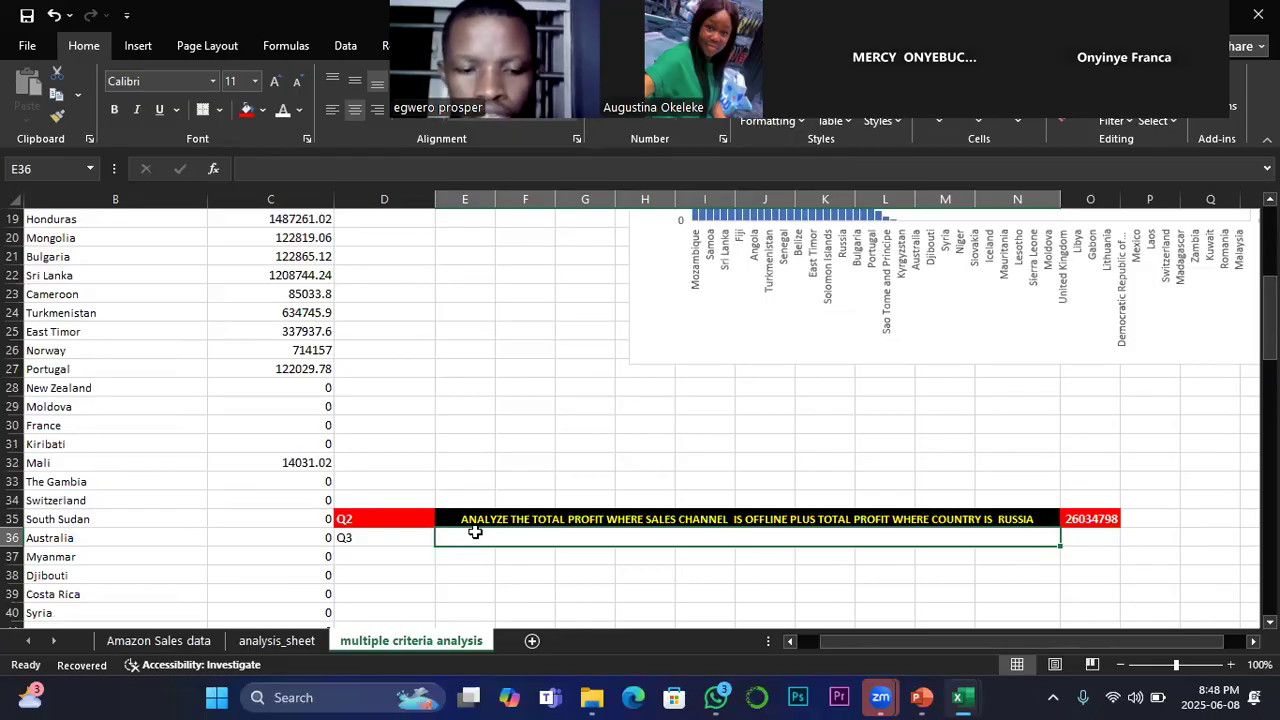
{"action": "type", "text": "ANA"}
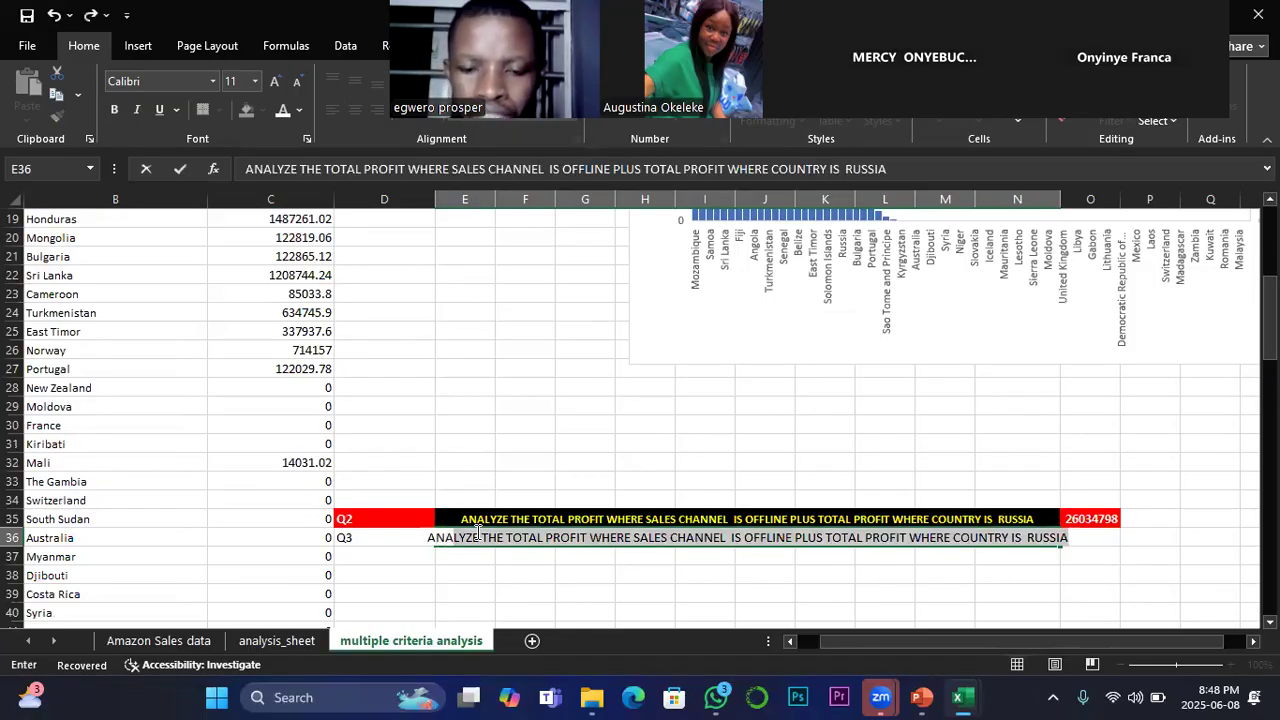
{"action": "type", "text": "LYZE"}
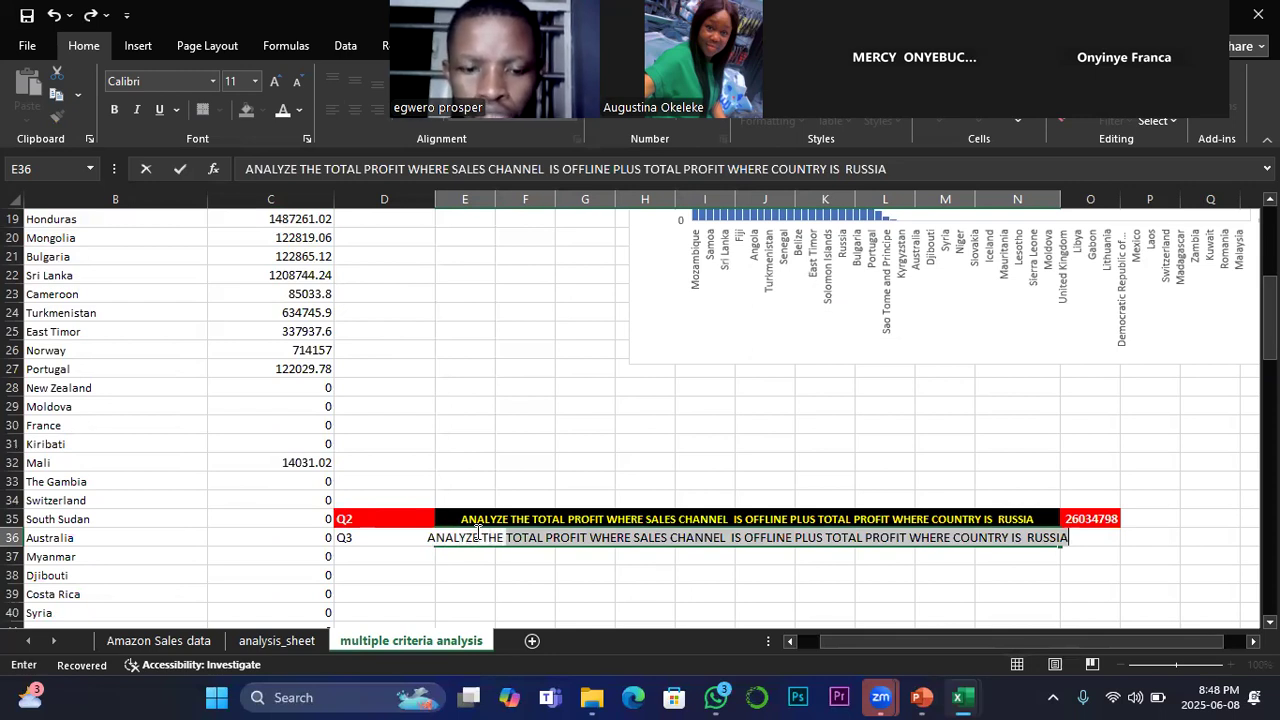
{"action": "type", "text": " THE TOTAL NO. OF TRANS"}
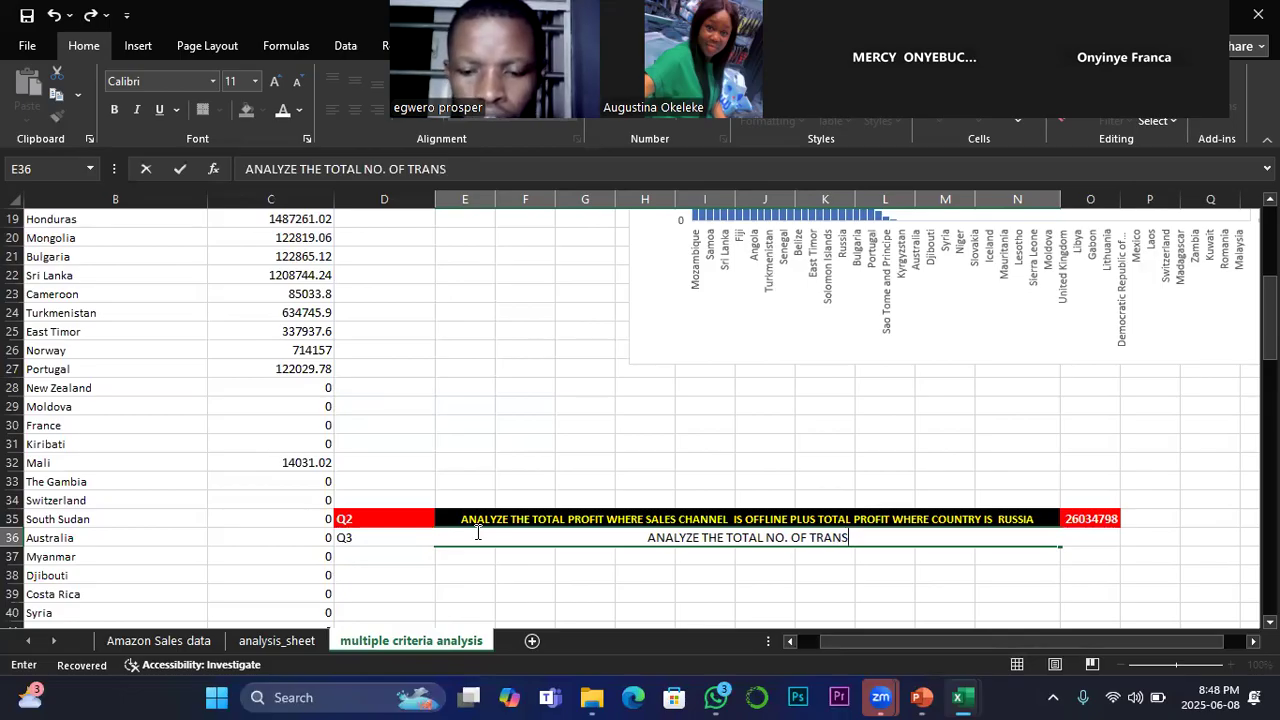
{"action": "type", "text": "."}
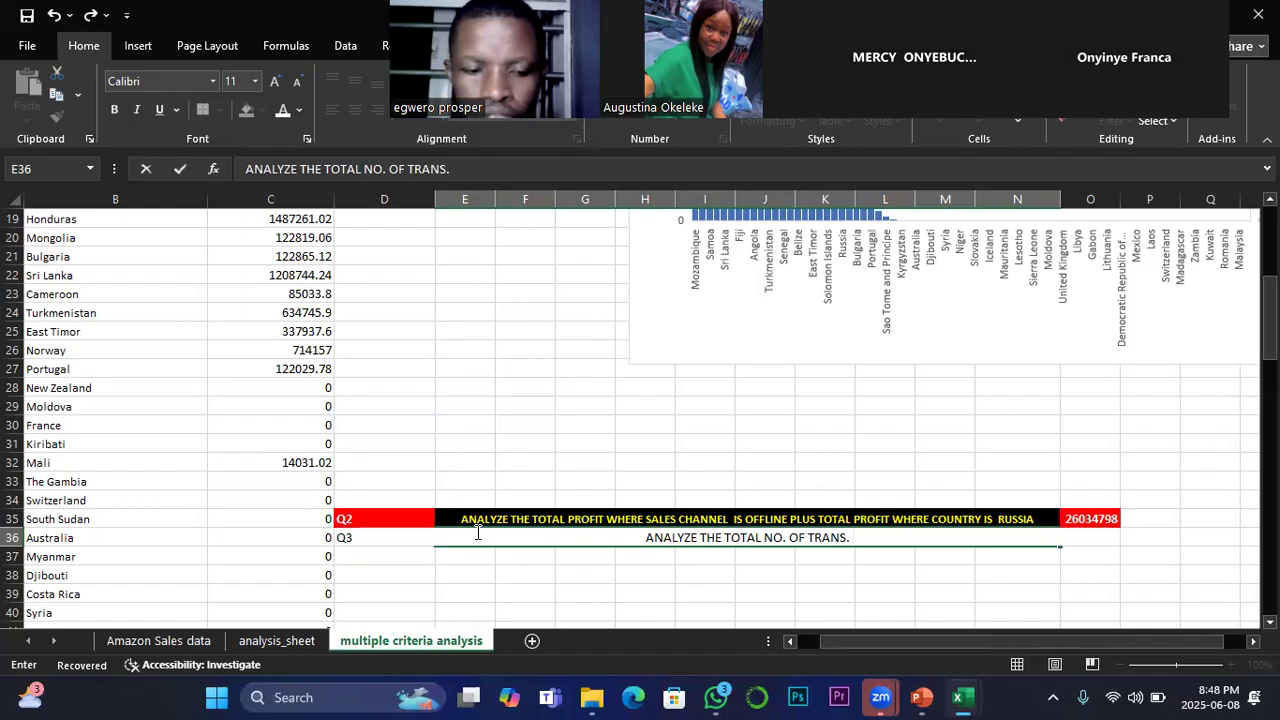
{"action": "type", "text": " WHERE"}
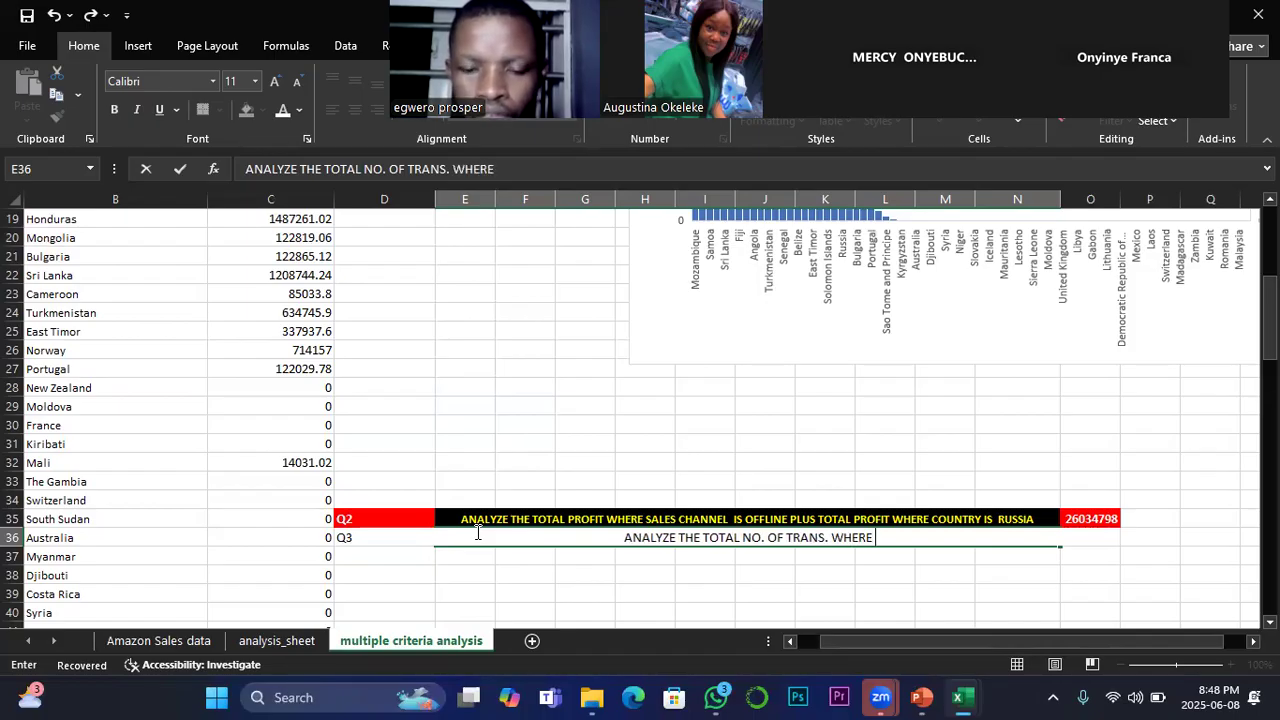
{"action": "type", "text": " IT"}
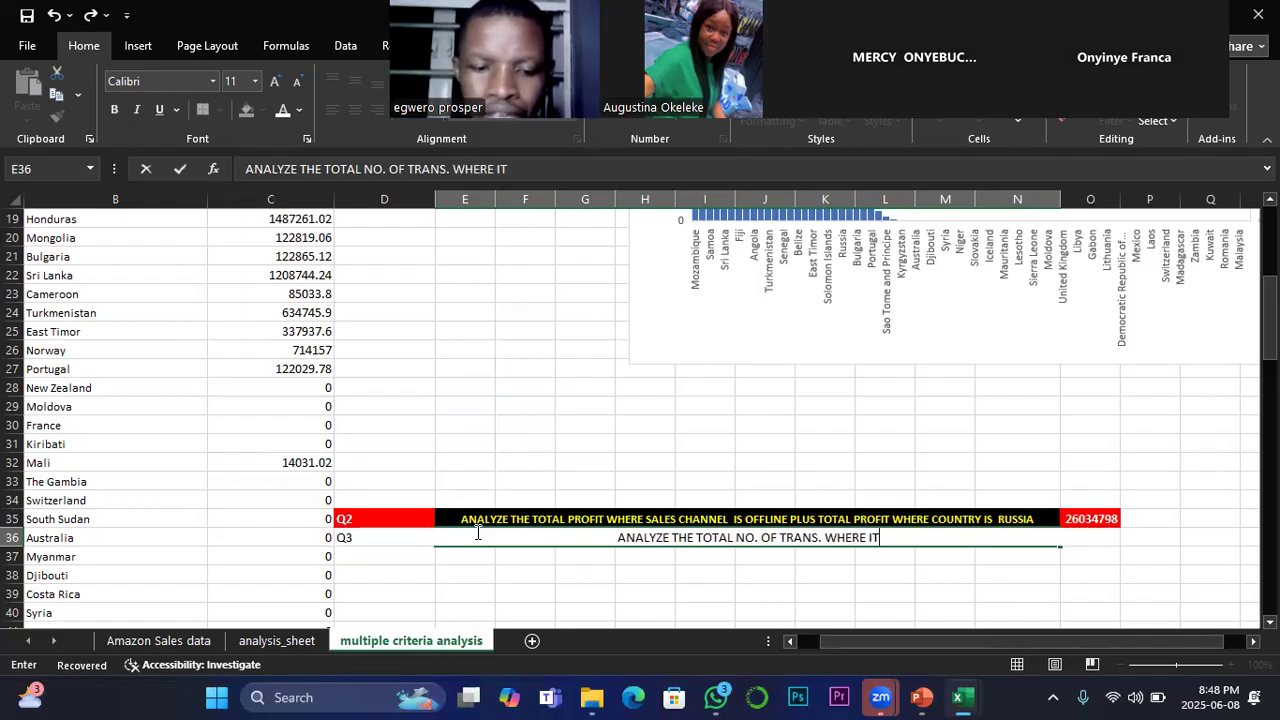
{"action": "type", "text": "EM TY"}
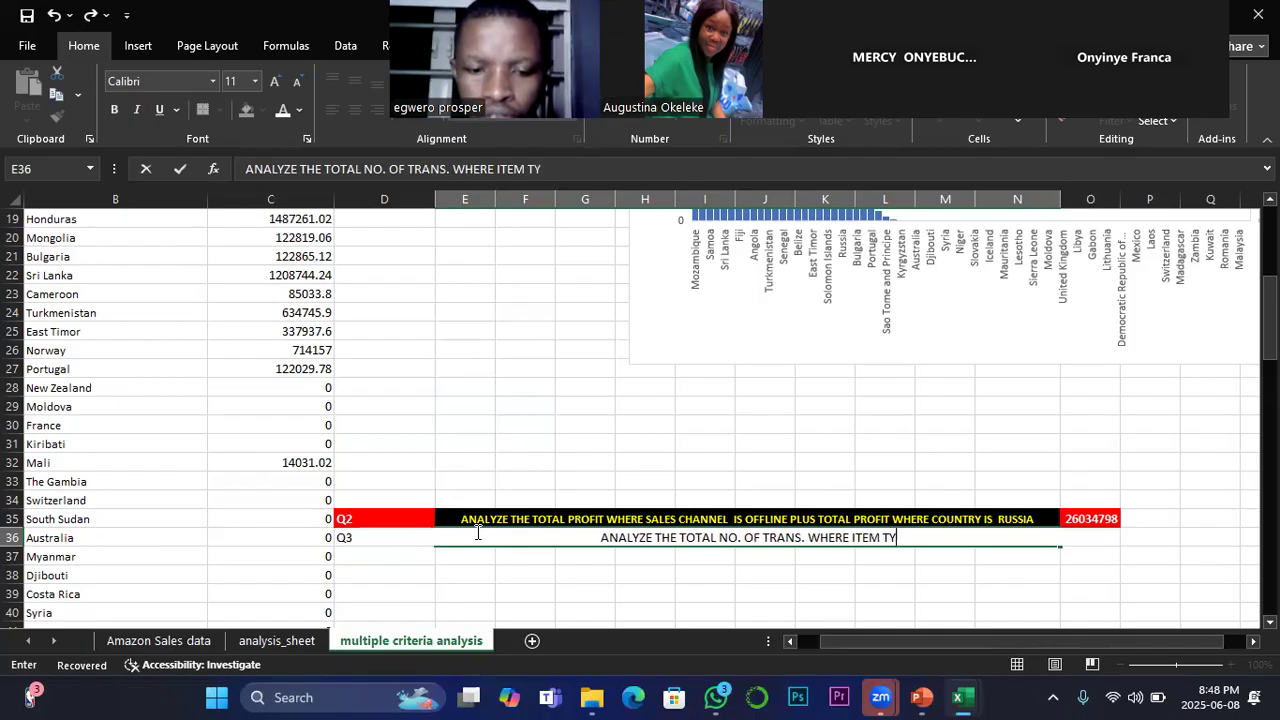
{"action": "type", "text": "PE IS"}
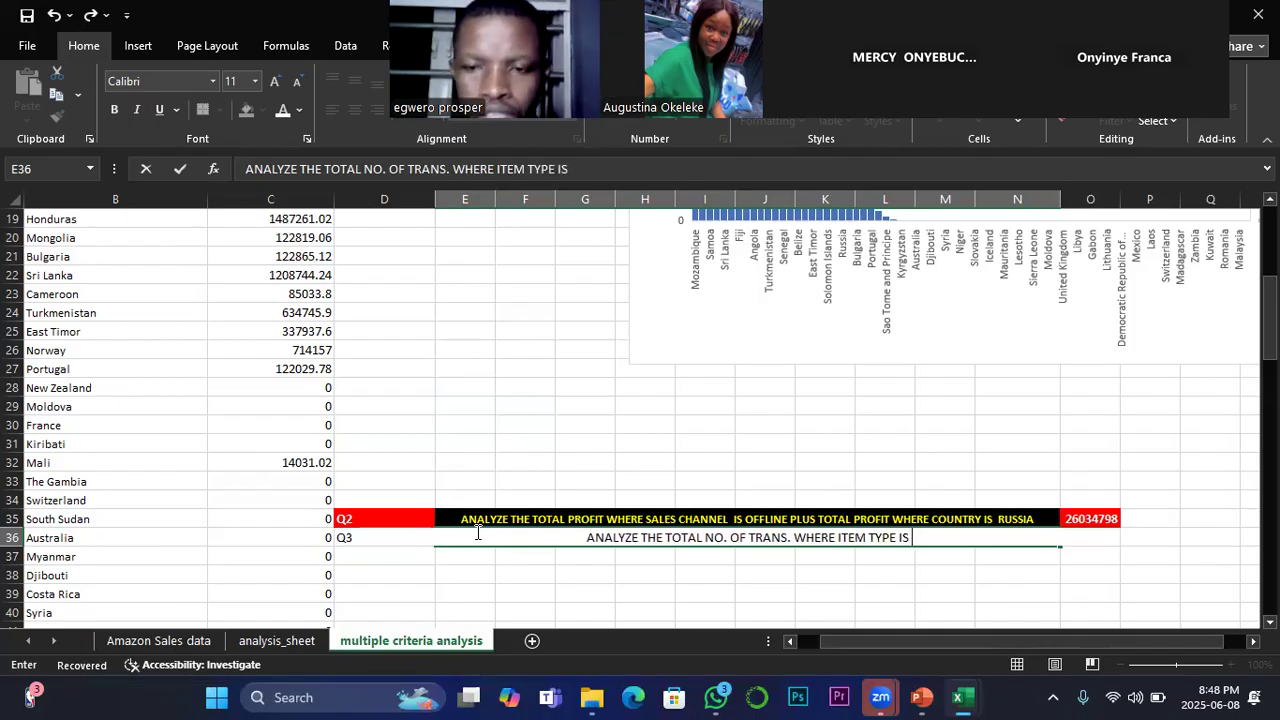
{"action": "type", "text": " BAB"}
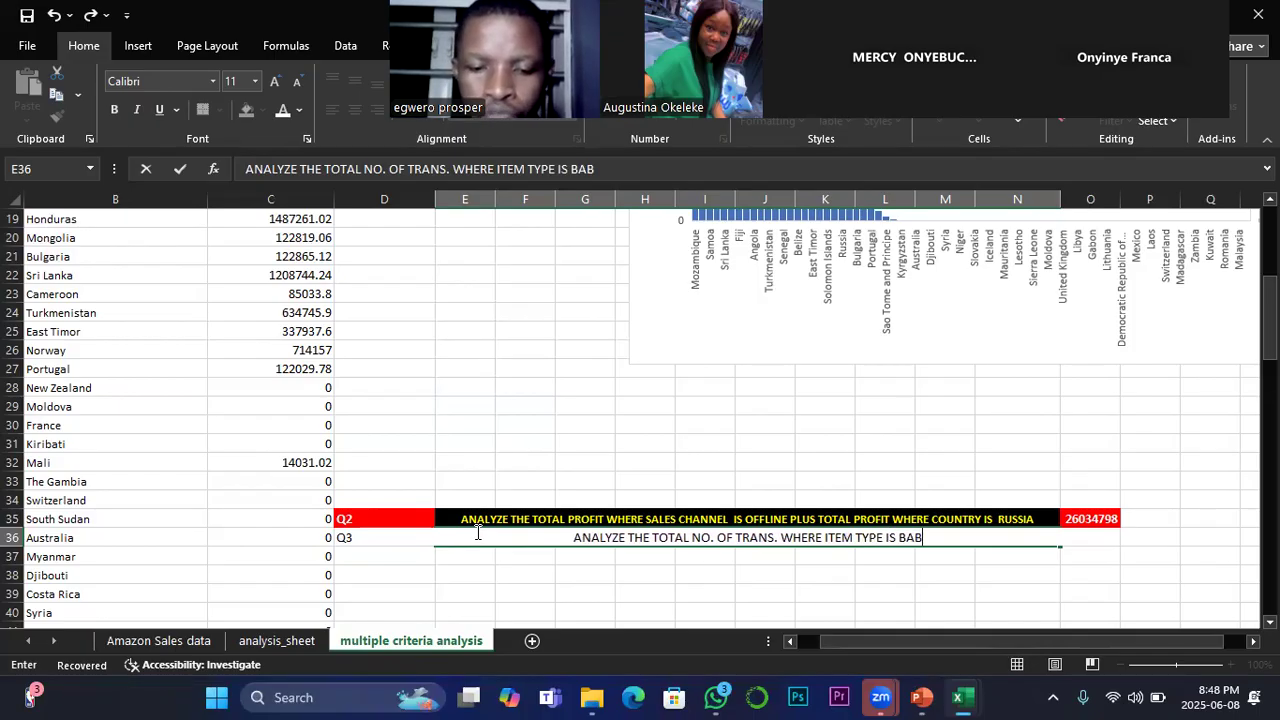
{"action": "type", "text": "Y FOOD"}
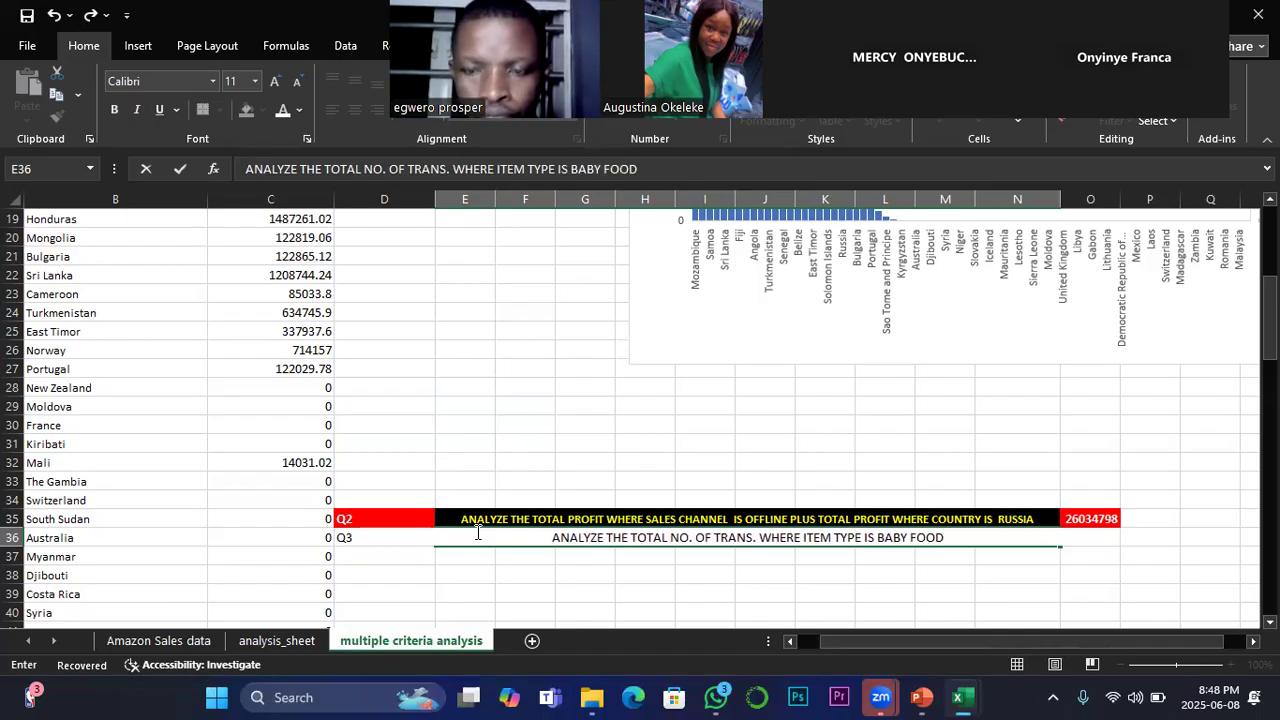
{"action": "type", "text": " AND"}
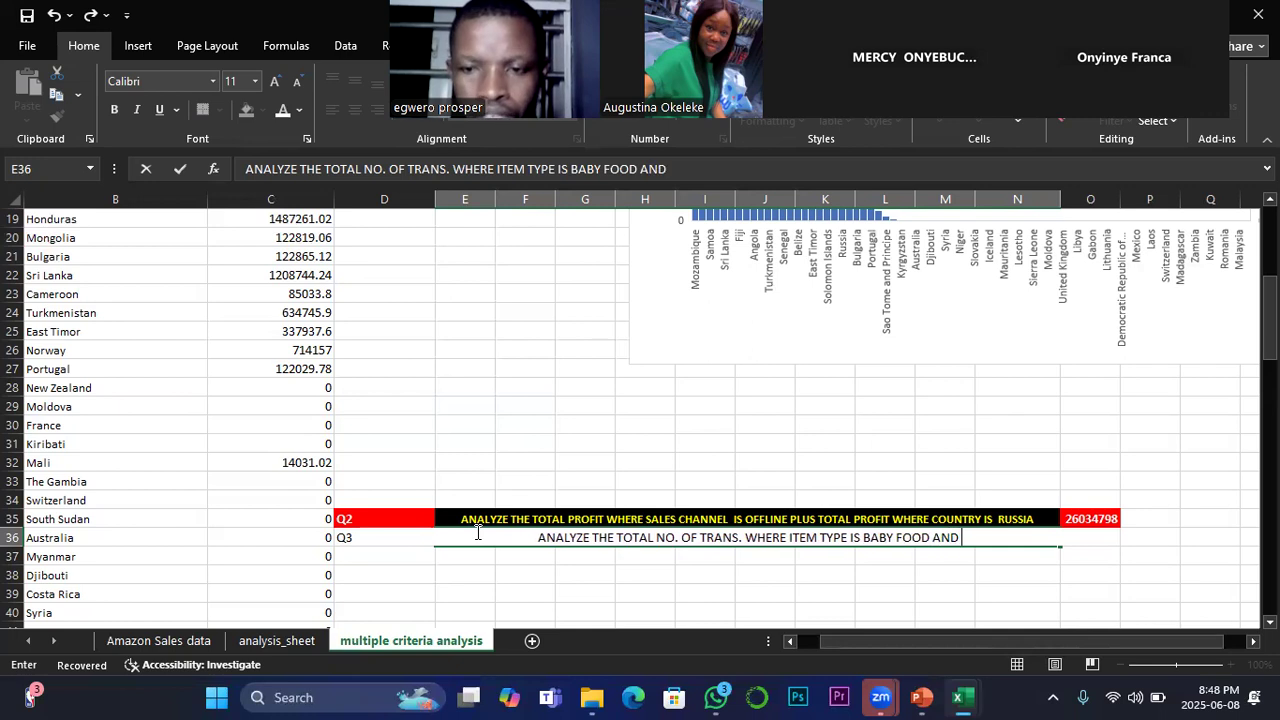
{"action": "type", "text": " COUNTRY"}
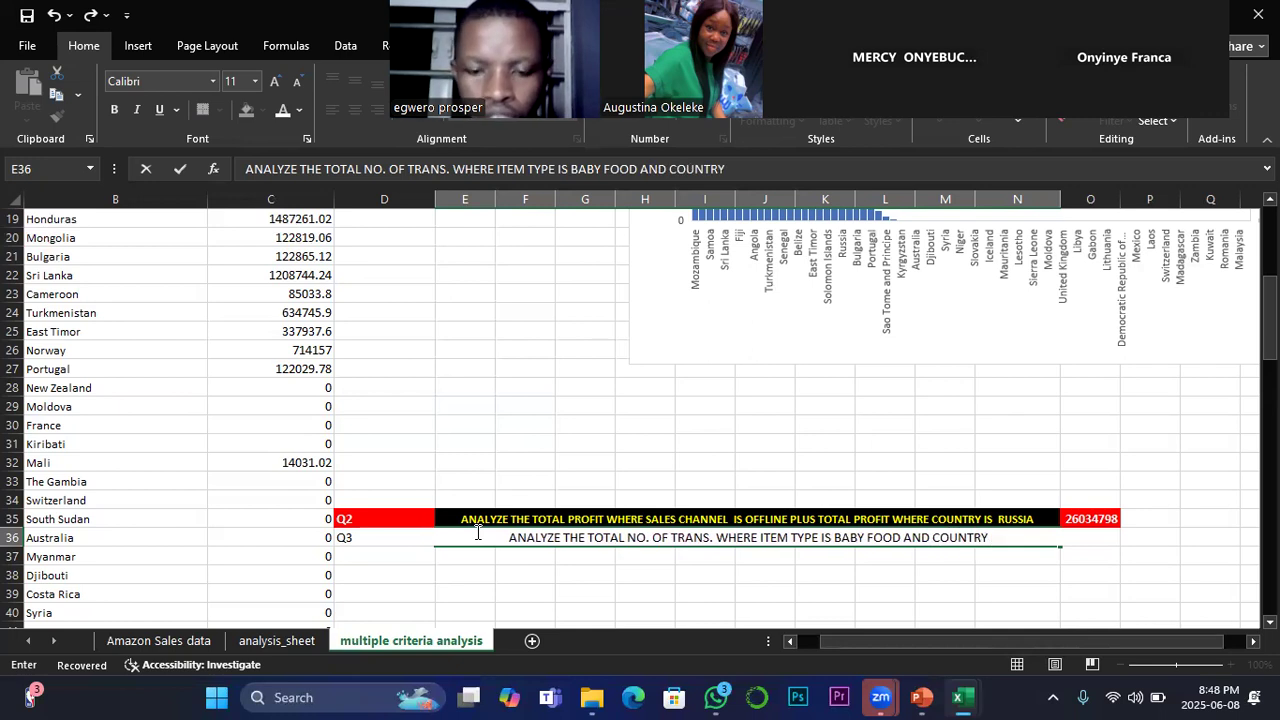
{"action": "type", "text": " IS TU"}
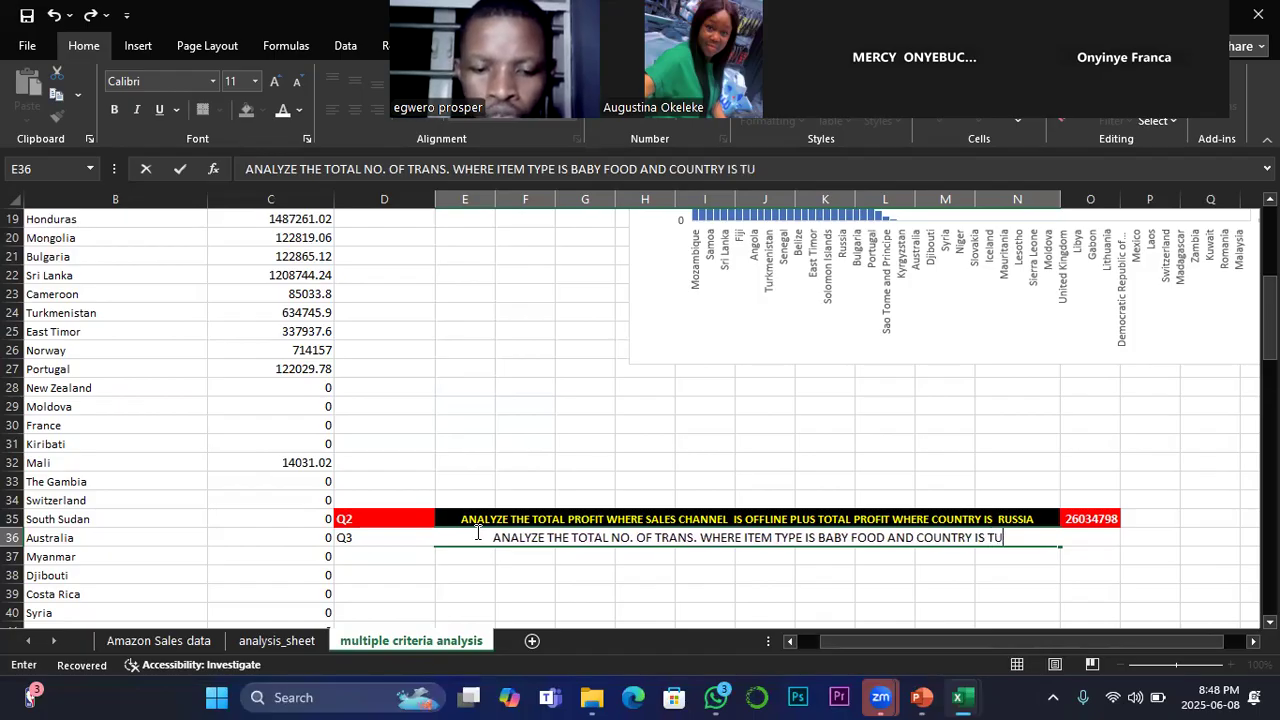
{"action": "type", "text": "VALU"}
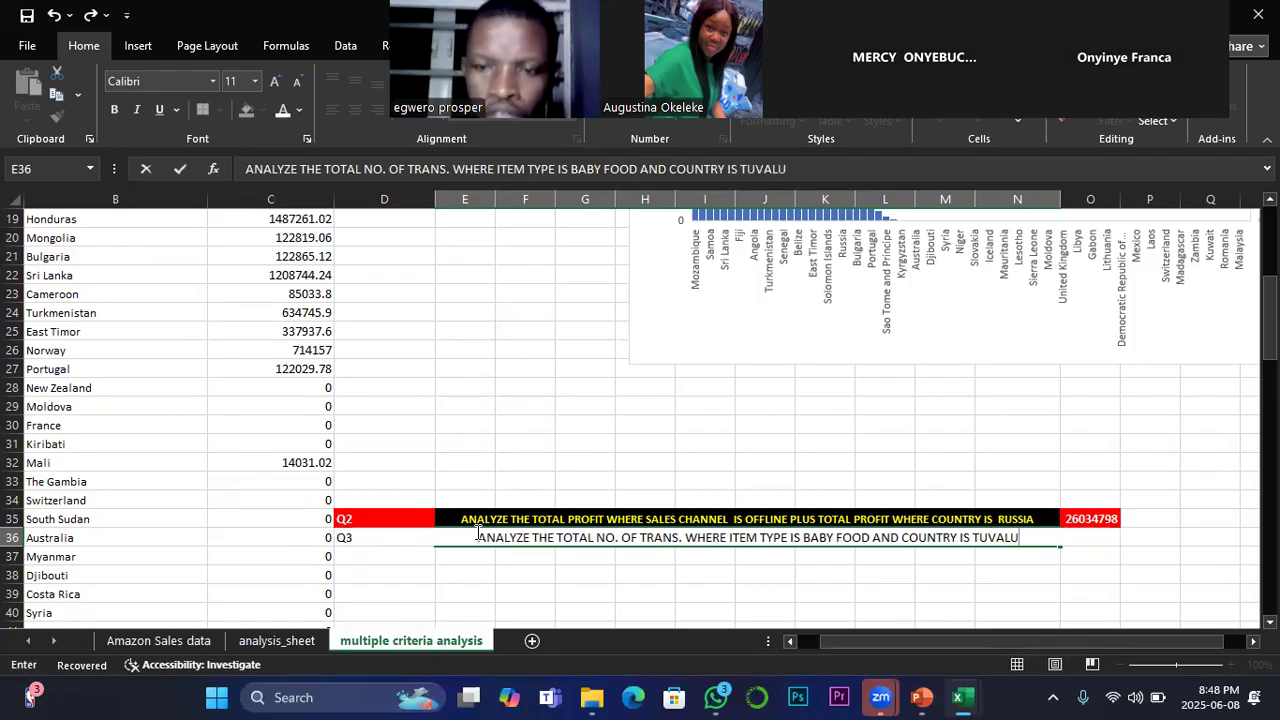
{"action": "type", "text": "?"}
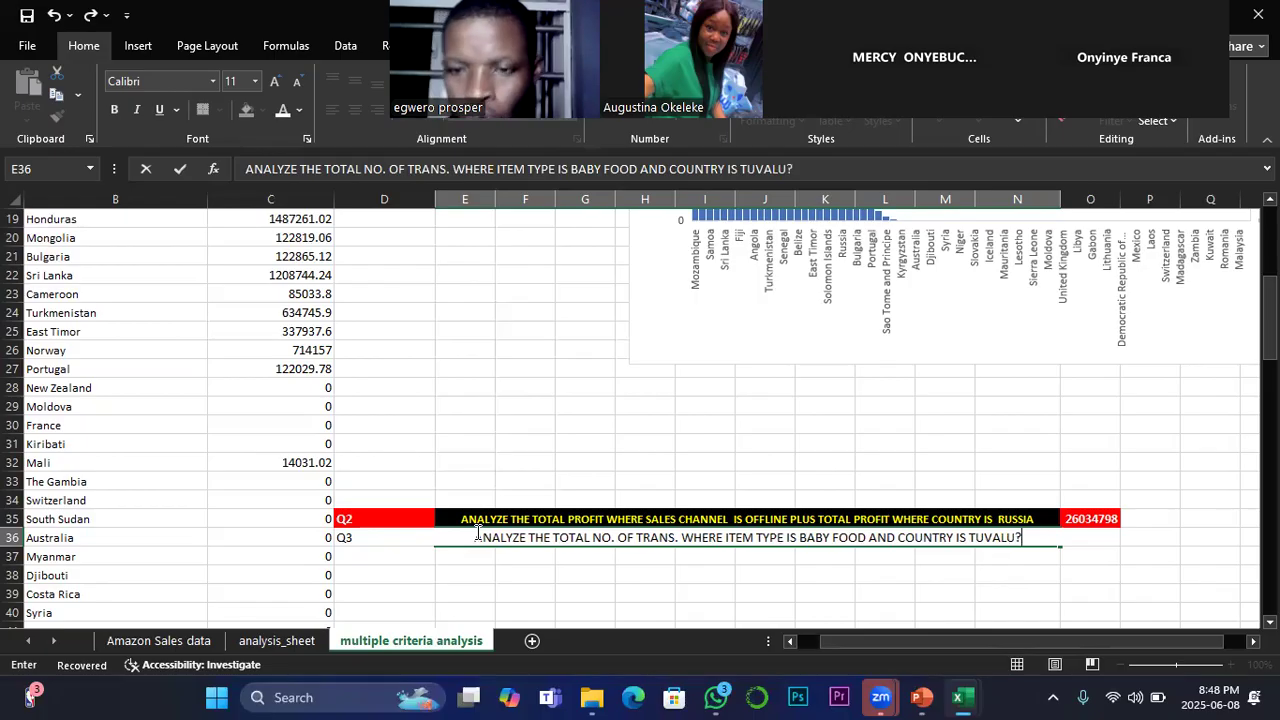
{"action": "key", "text": "Return"}
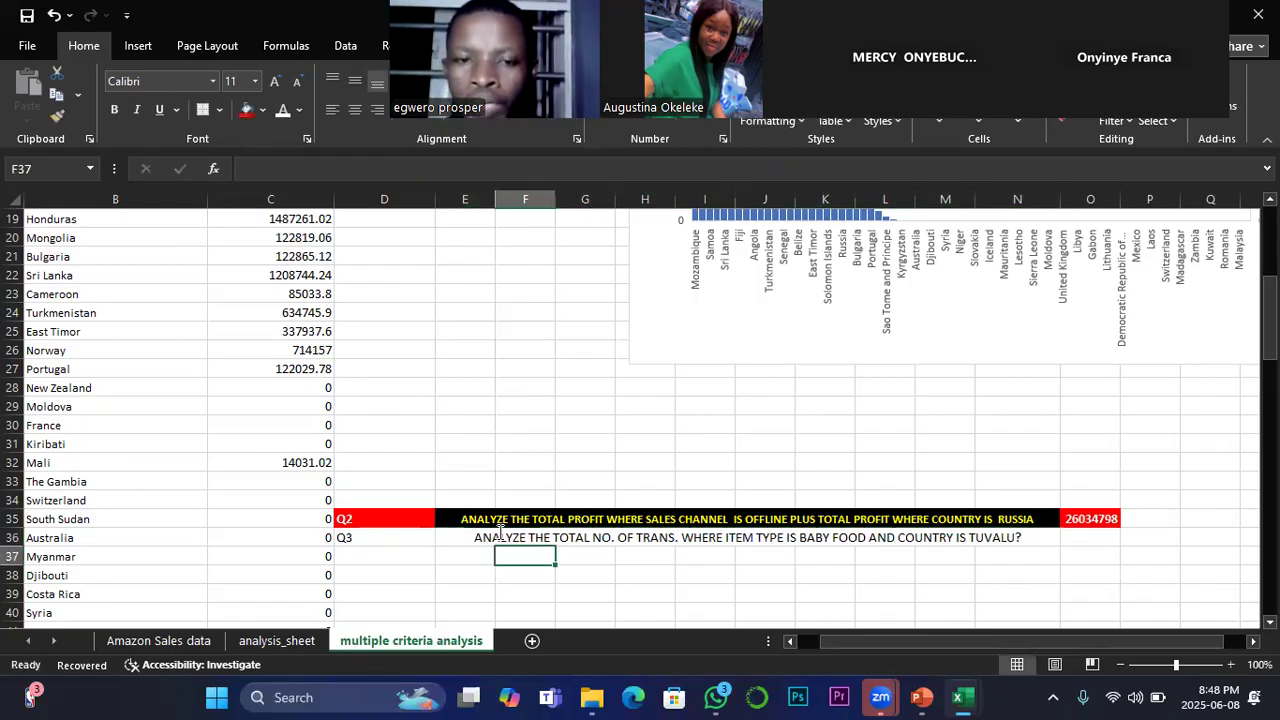
Step: Make the Q3 question text in the merged cell E36 bold
{"action": "left_click", "coordinate": [483, 538]}
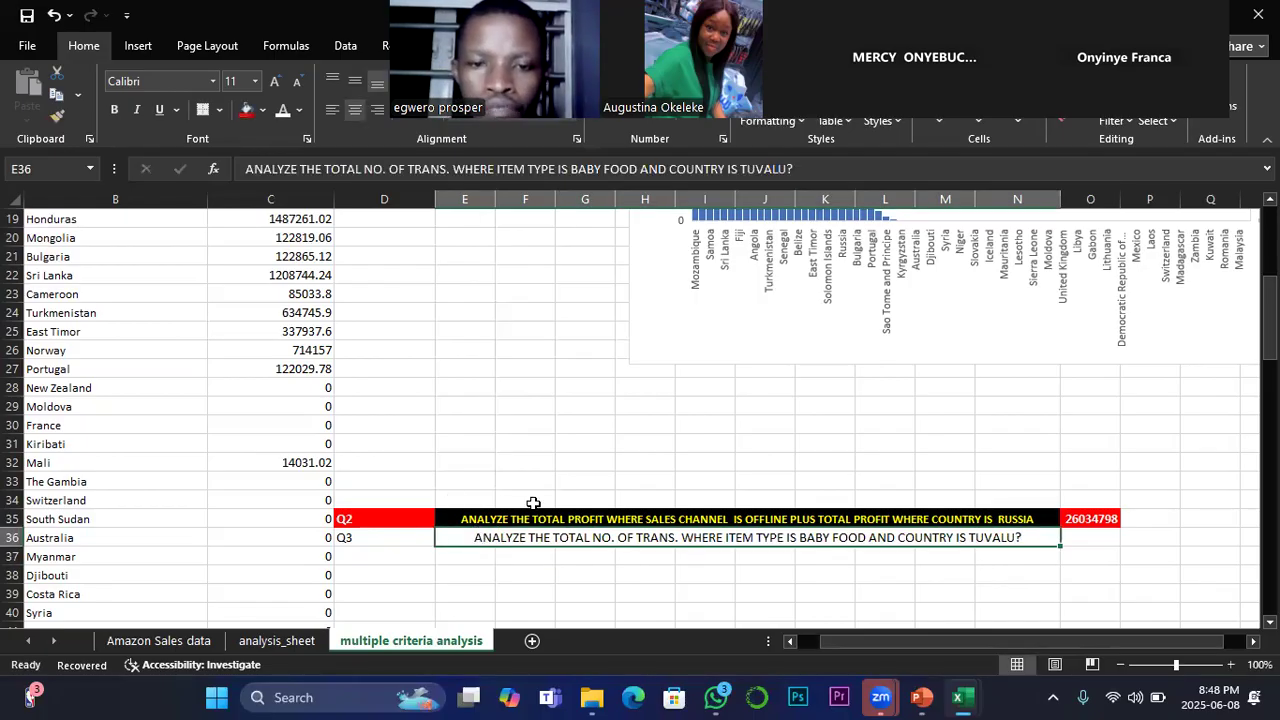
{"action": "left_click", "coordinate": [116, 108]}
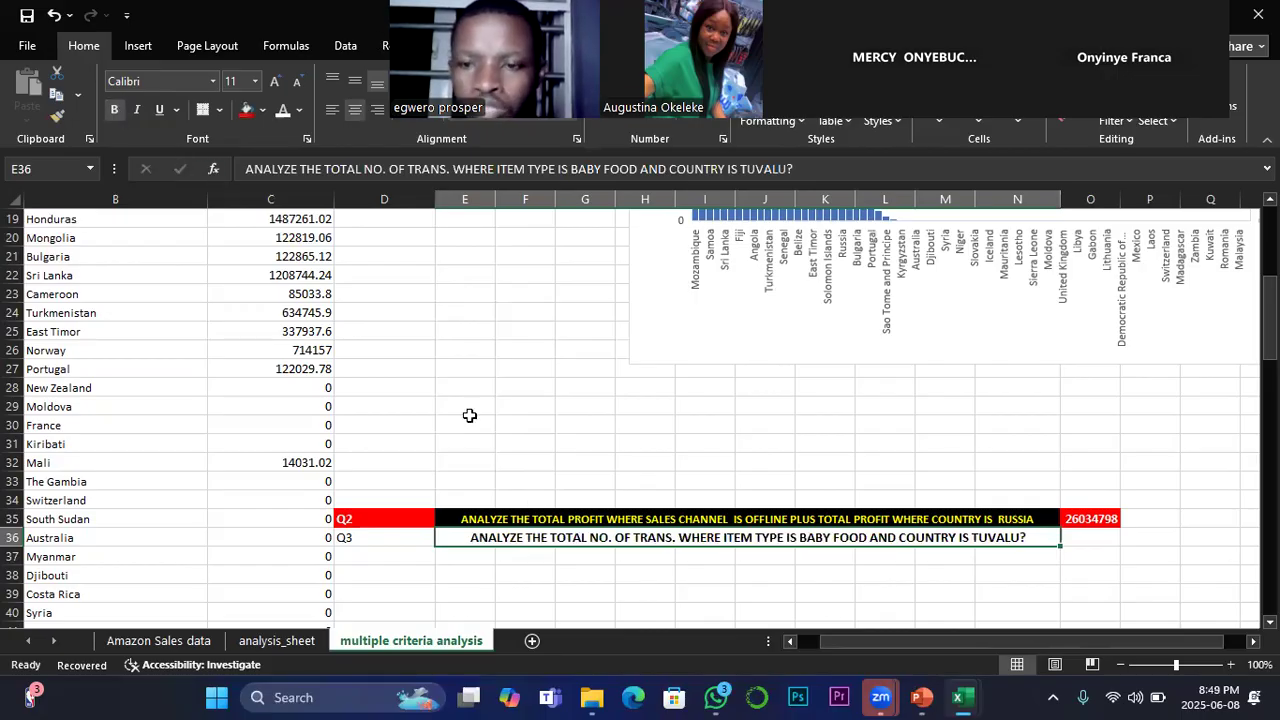
{"action": "left_click", "coordinate": [1095, 539]}
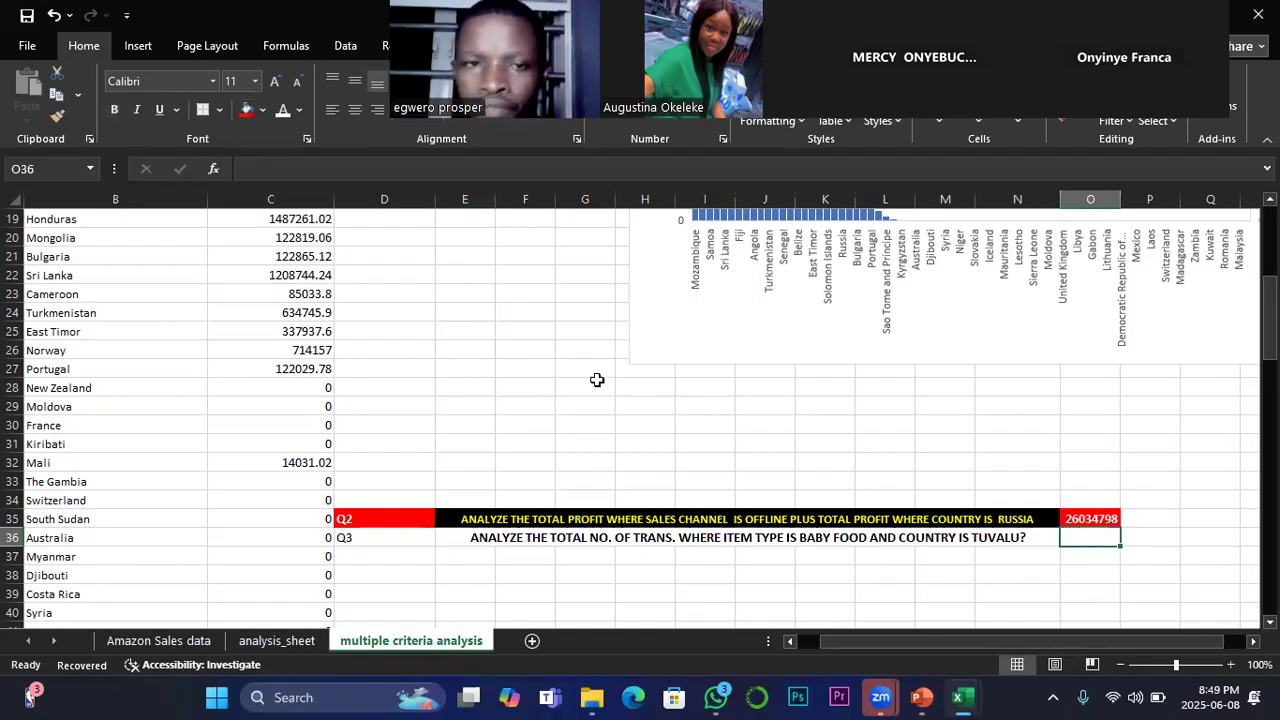
Step: Move the meeting video strip off the ribbon and start a COUNTIFS formula in D6 for Tuvalu's total count
{"action": "scroll", "coordinate": [544, 415], "scroll_direction": "up", "scroll_amount": 2}
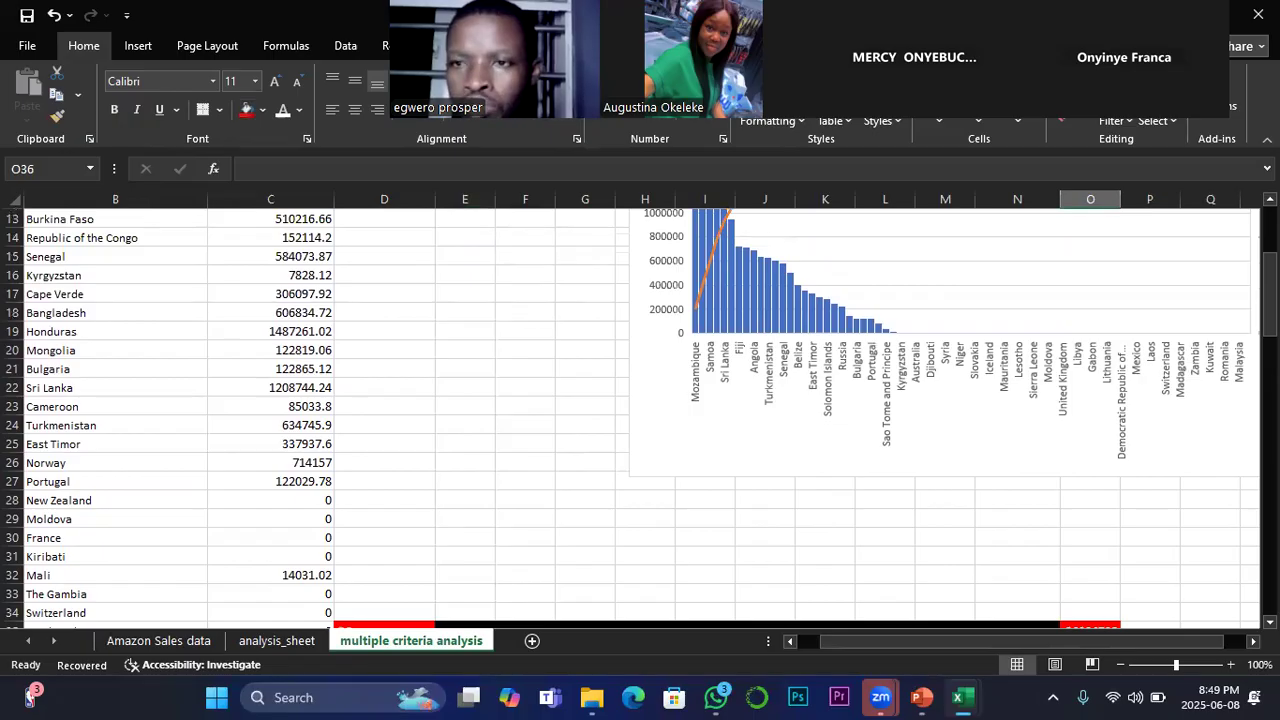
{"action": "left_click_drag", "start_coordinate": [810, 30], "coordinate": [1168, 75]}
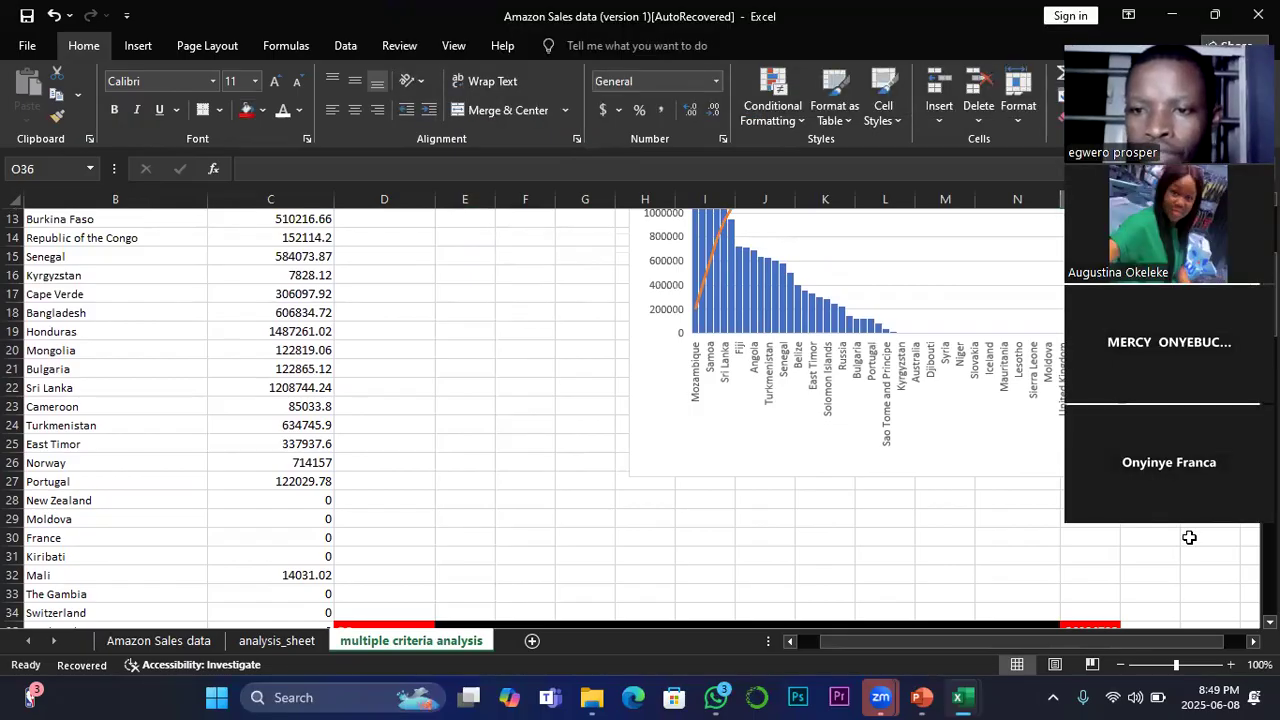
{"action": "scroll", "coordinate": [348, 380], "scroll_direction": "up", "scroll_amount": 4}
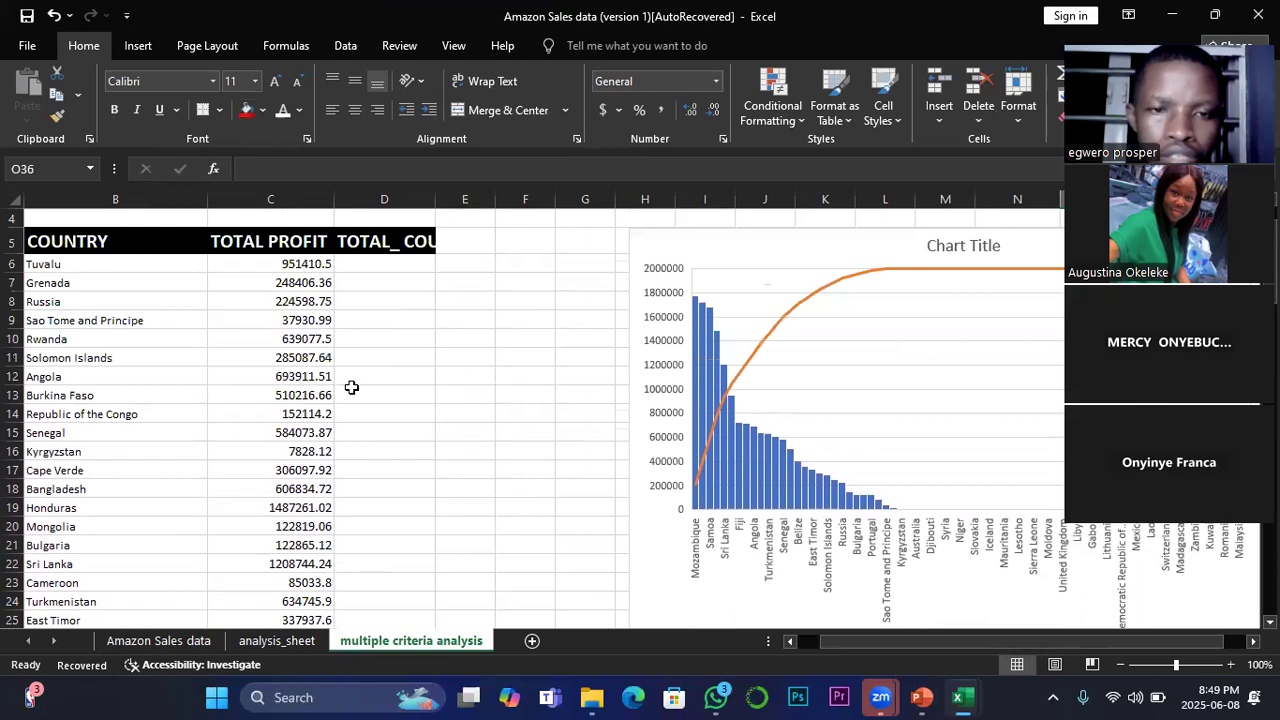
{"action": "left_click", "coordinate": [368, 321]}
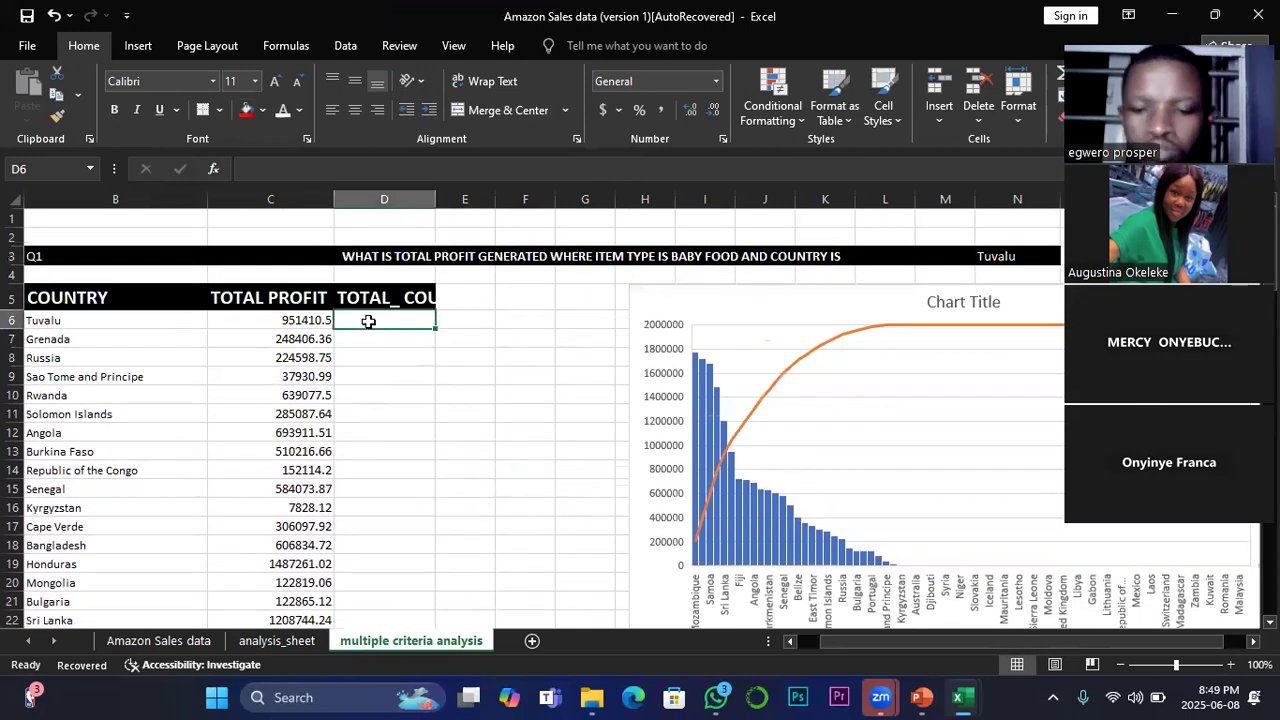
{"action": "type", "text": "="}
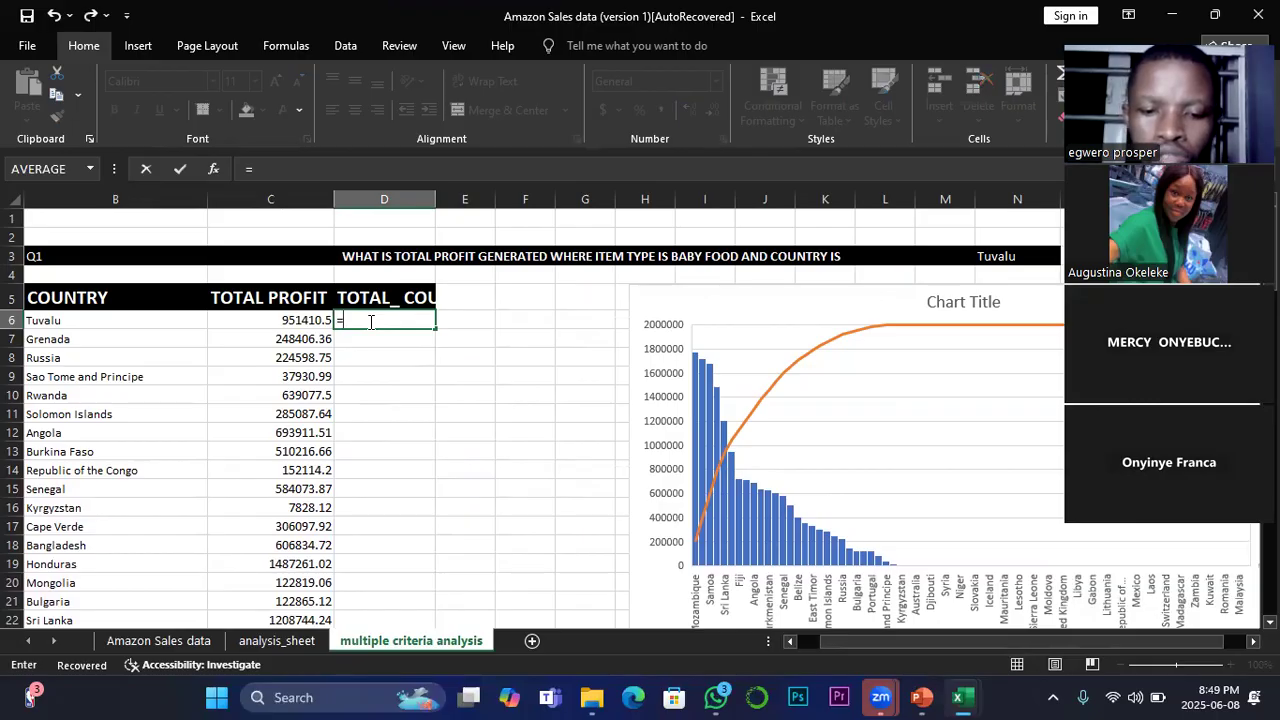
{"action": "type", "text": "o"}
{"action": "key", "text": "BackSpace"}
{"action": "type", "text": "count"}
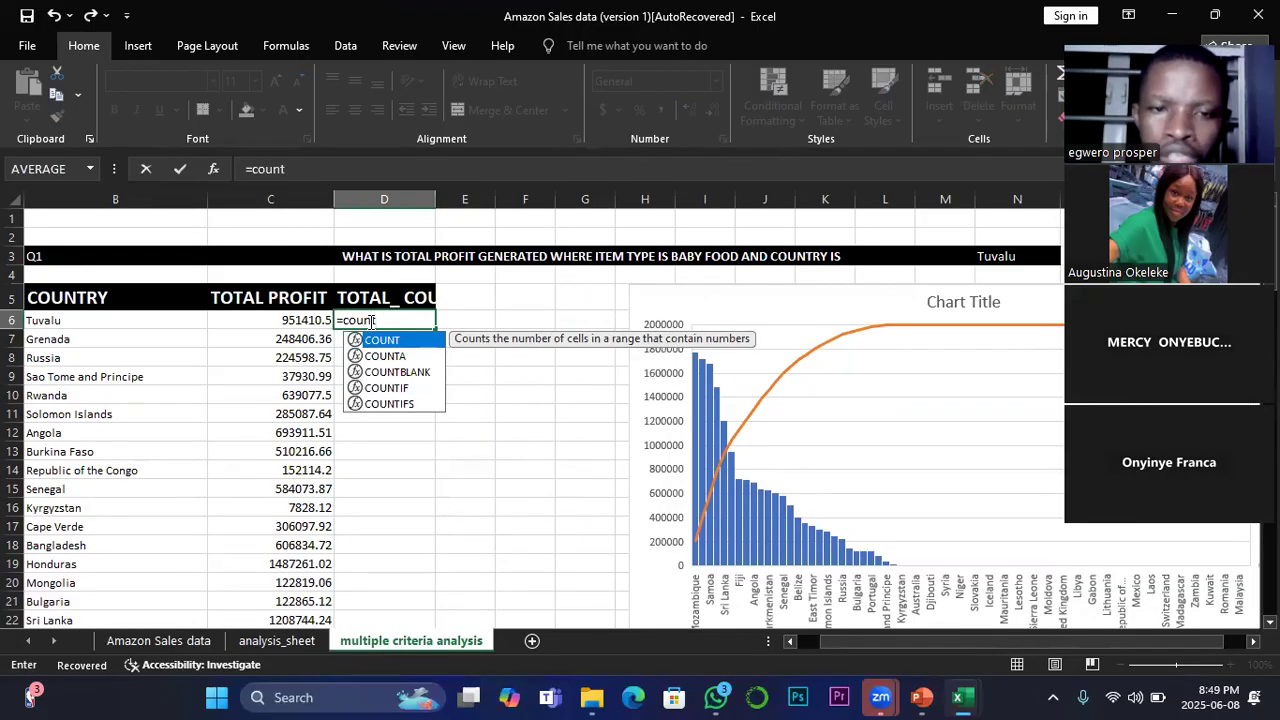
{"action": "double_click", "coordinate": [395, 404]}
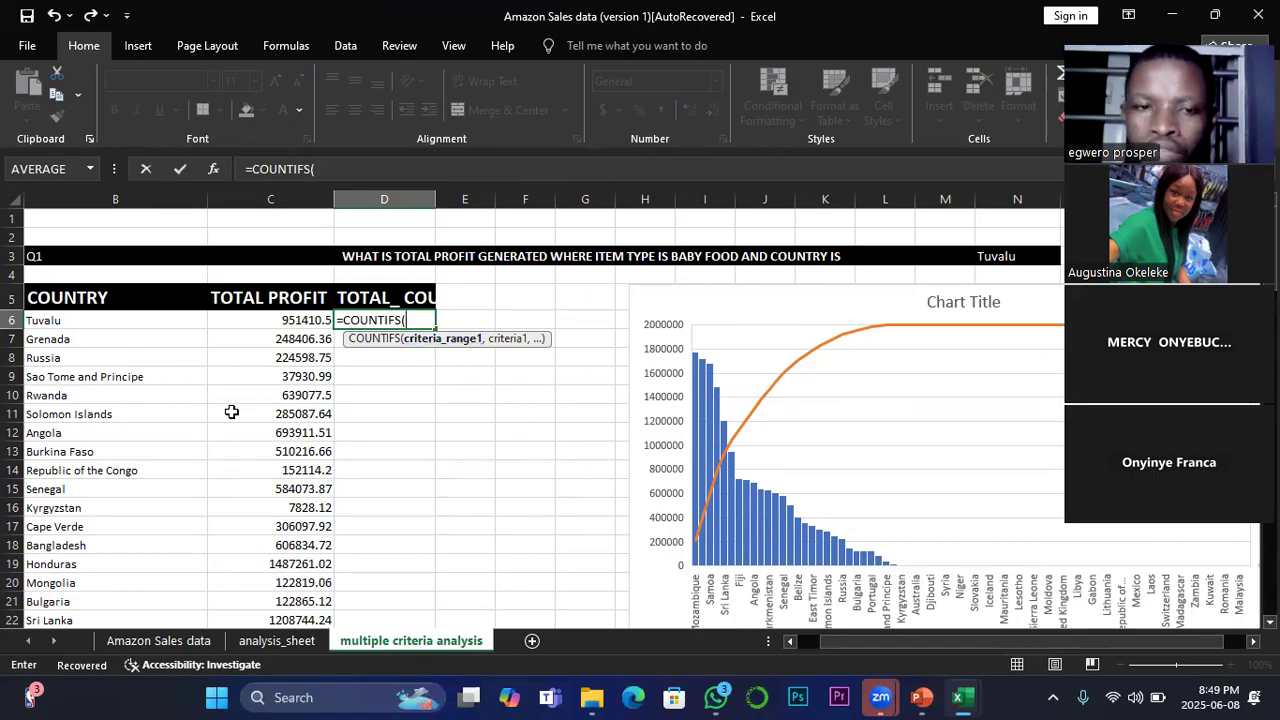
Step: Set the COUNTIFS formula's first criteria pair to the Item_Type column D:D of the Amazon Sales data sheet and "Baby Food"
{"action": "left_click", "coordinate": [155, 642]}
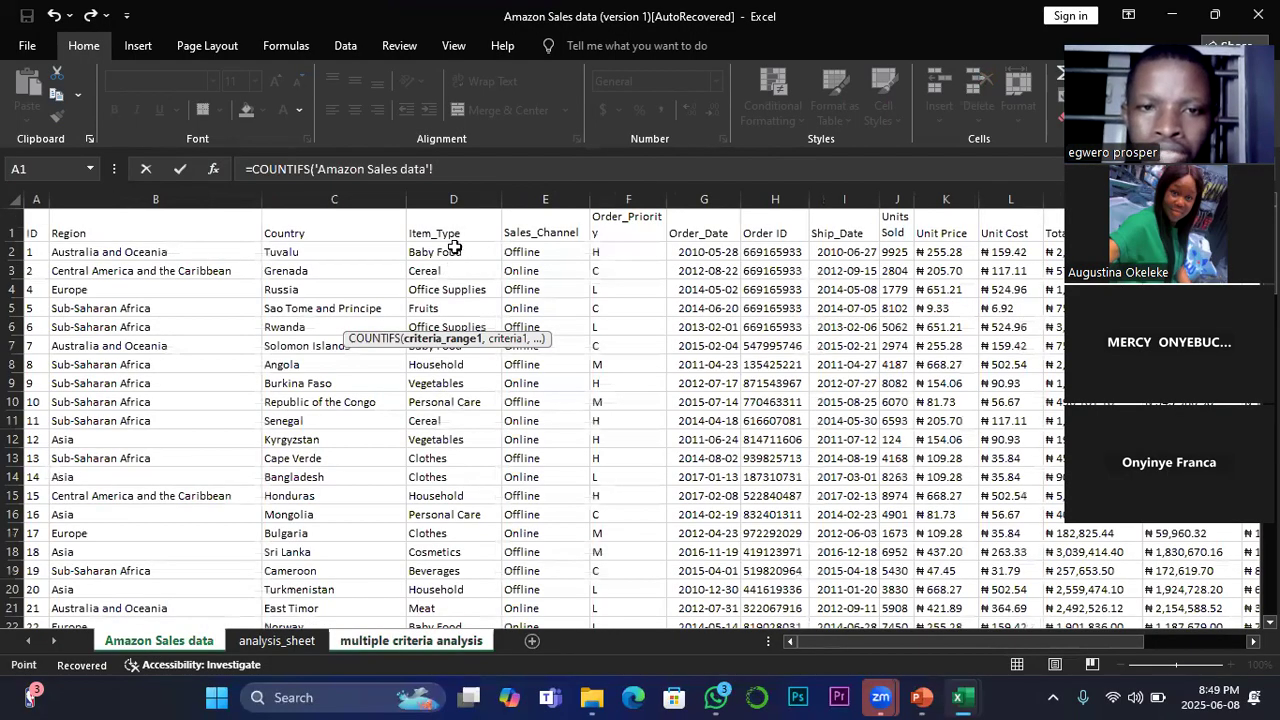
{"action": "left_click", "coordinate": [455, 196]}
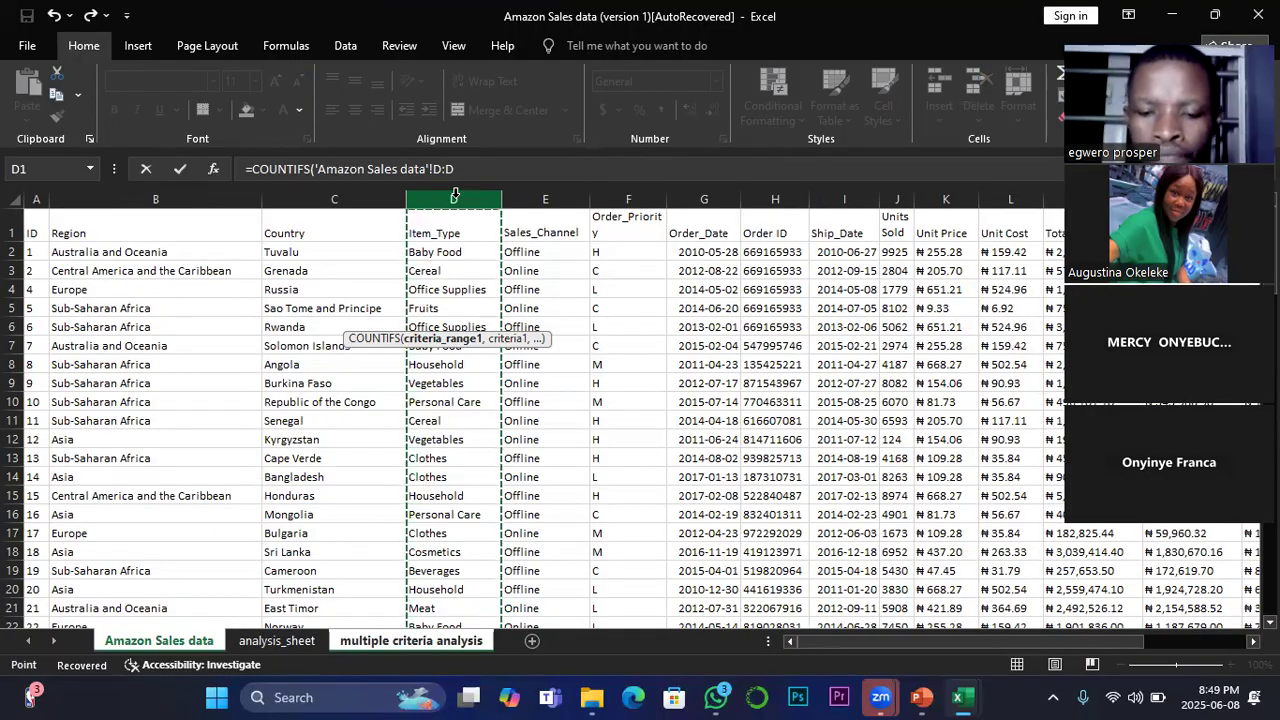
{"action": "type", "text": ","}
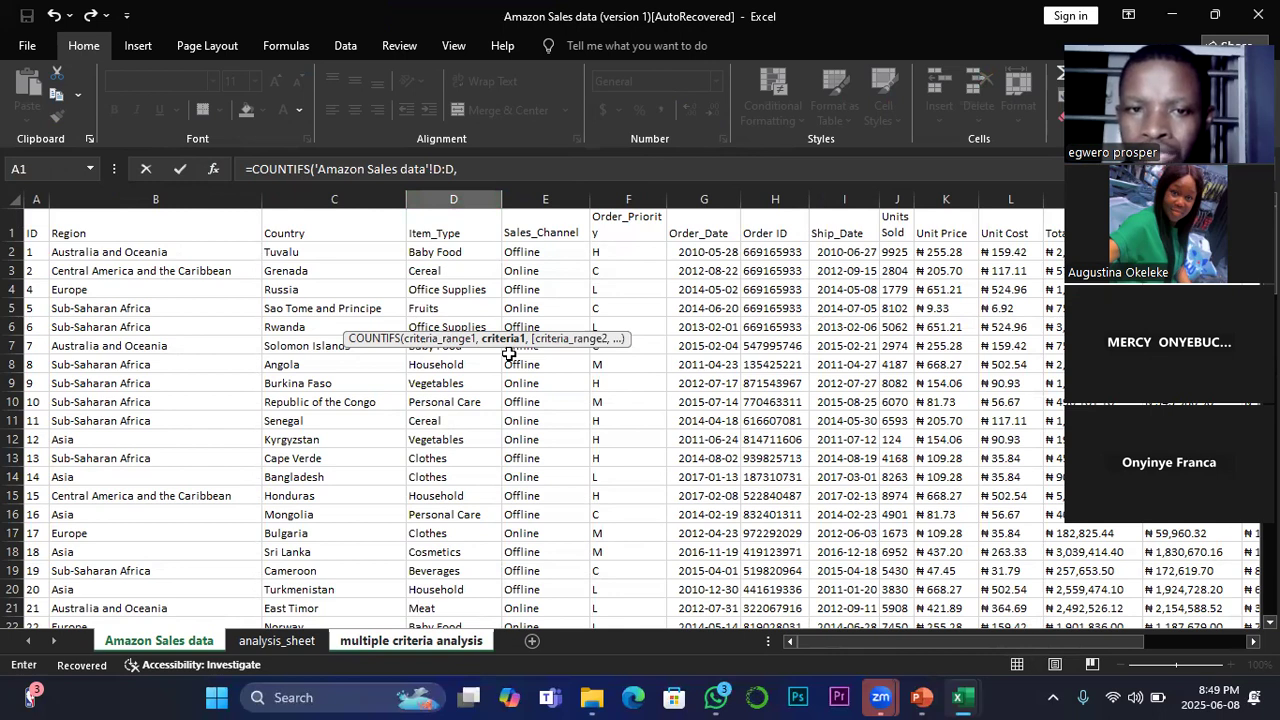
{"action": "left_click", "coordinate": [460, 170]}
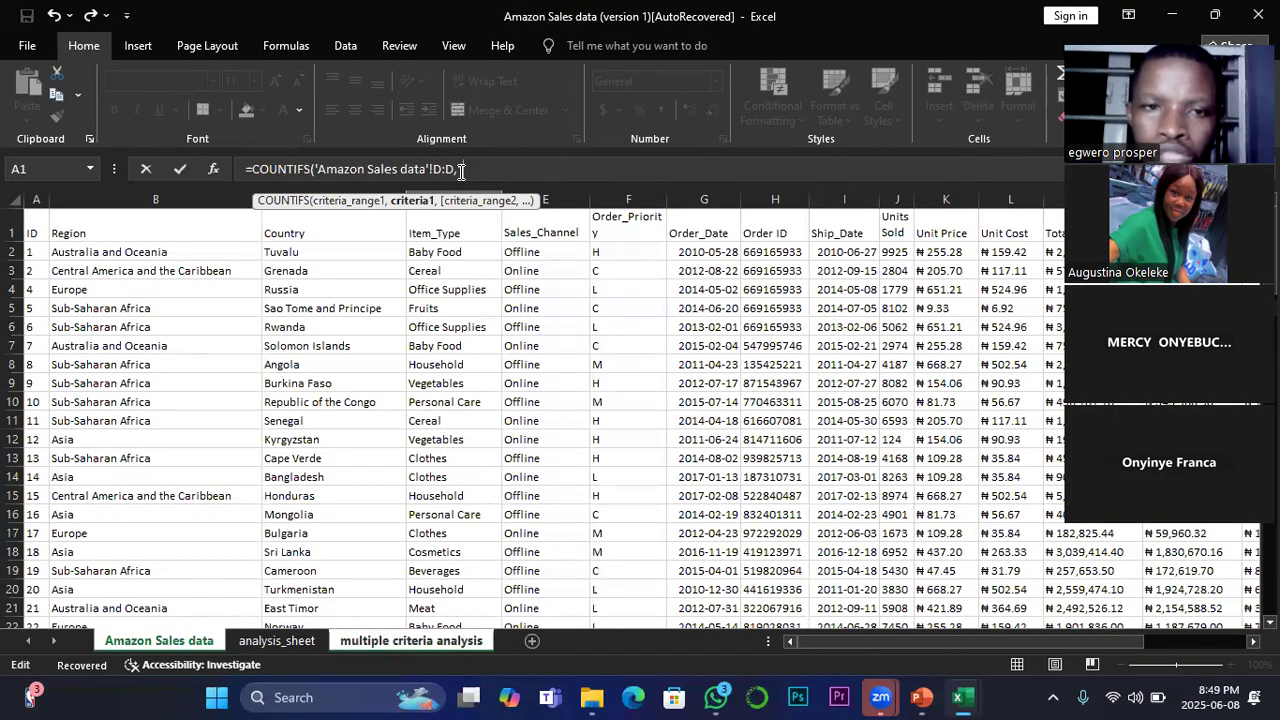
{"action": "type", "text": "\""}
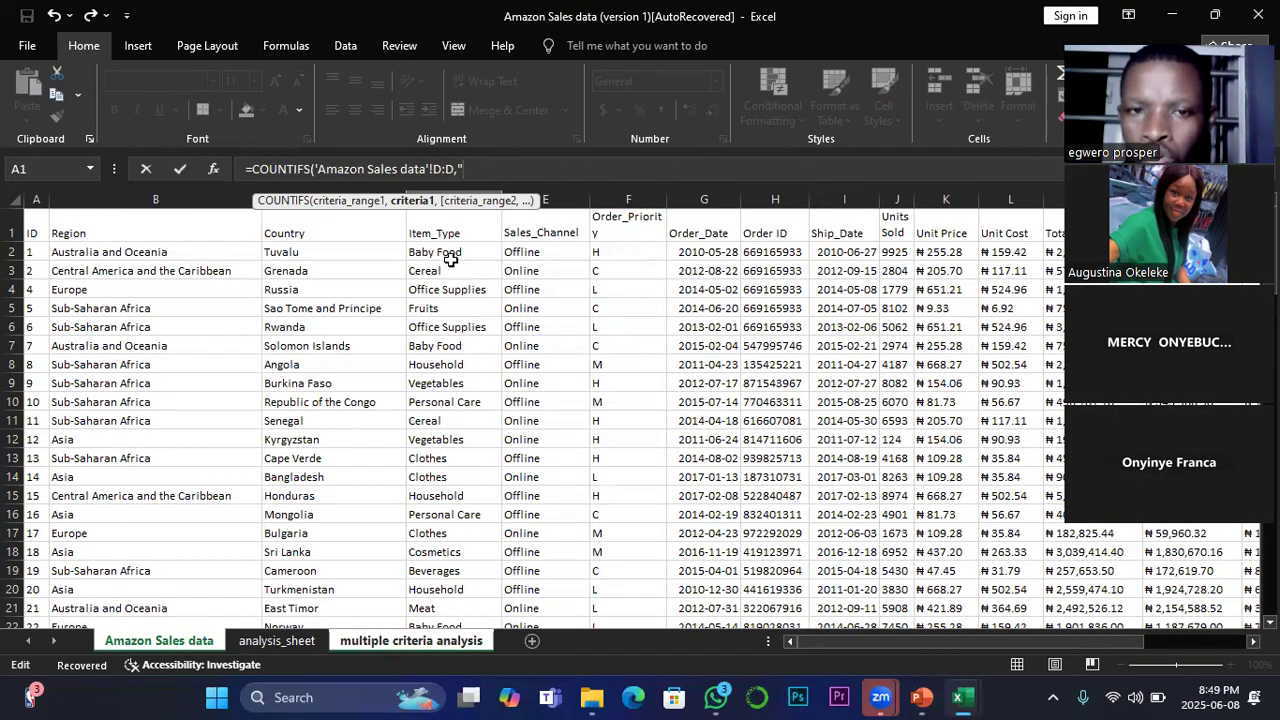
{"action": "type", "text": "Ba"}
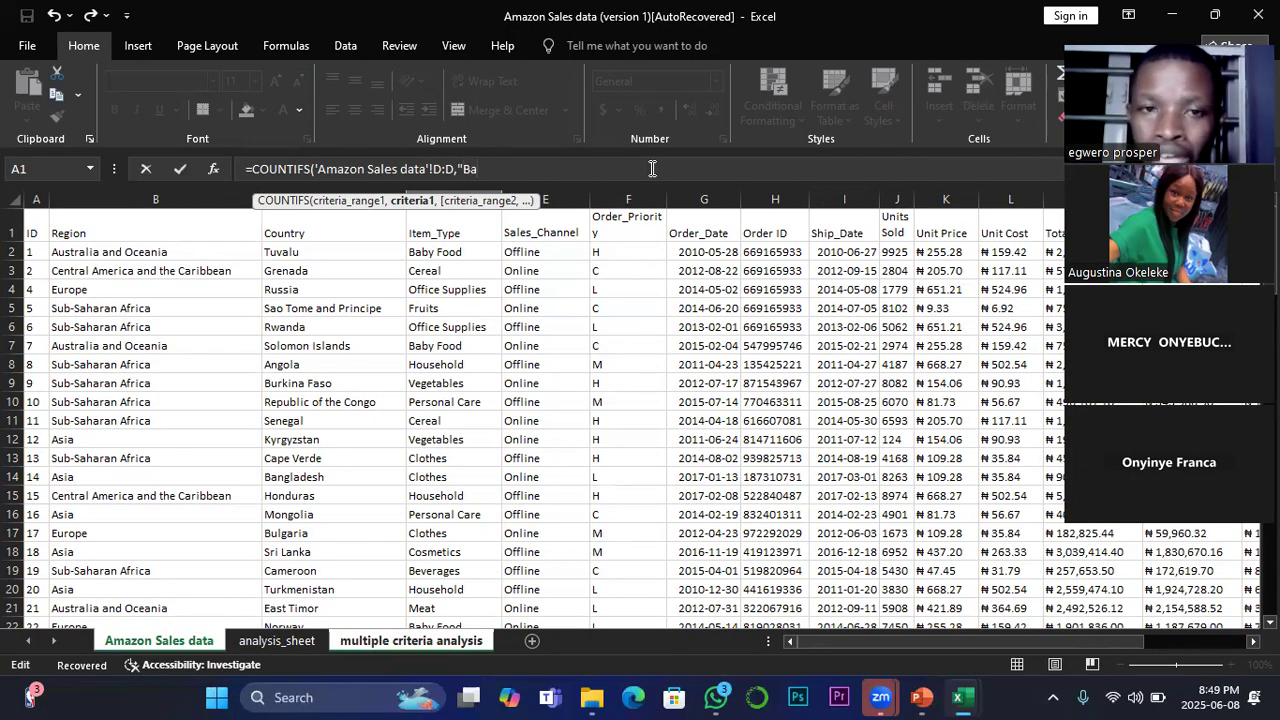
{"action": "type", "text": "by"}
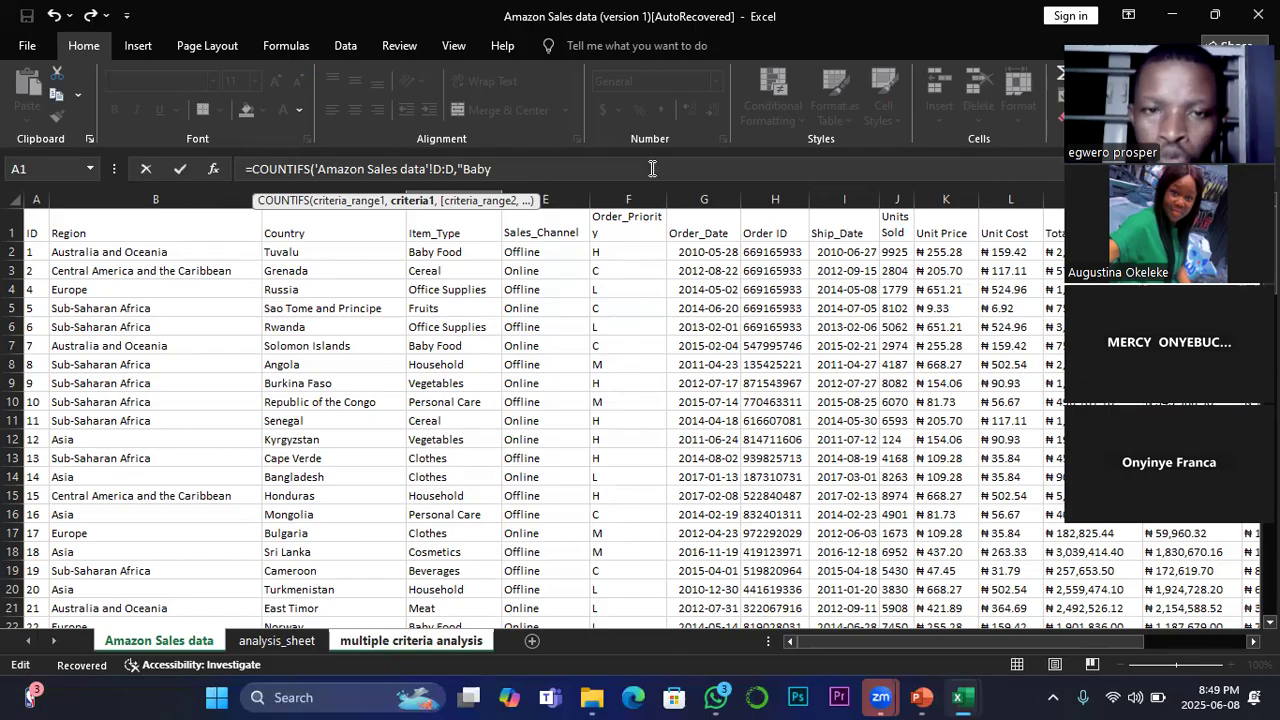
{"action": "type", "text": " F"}
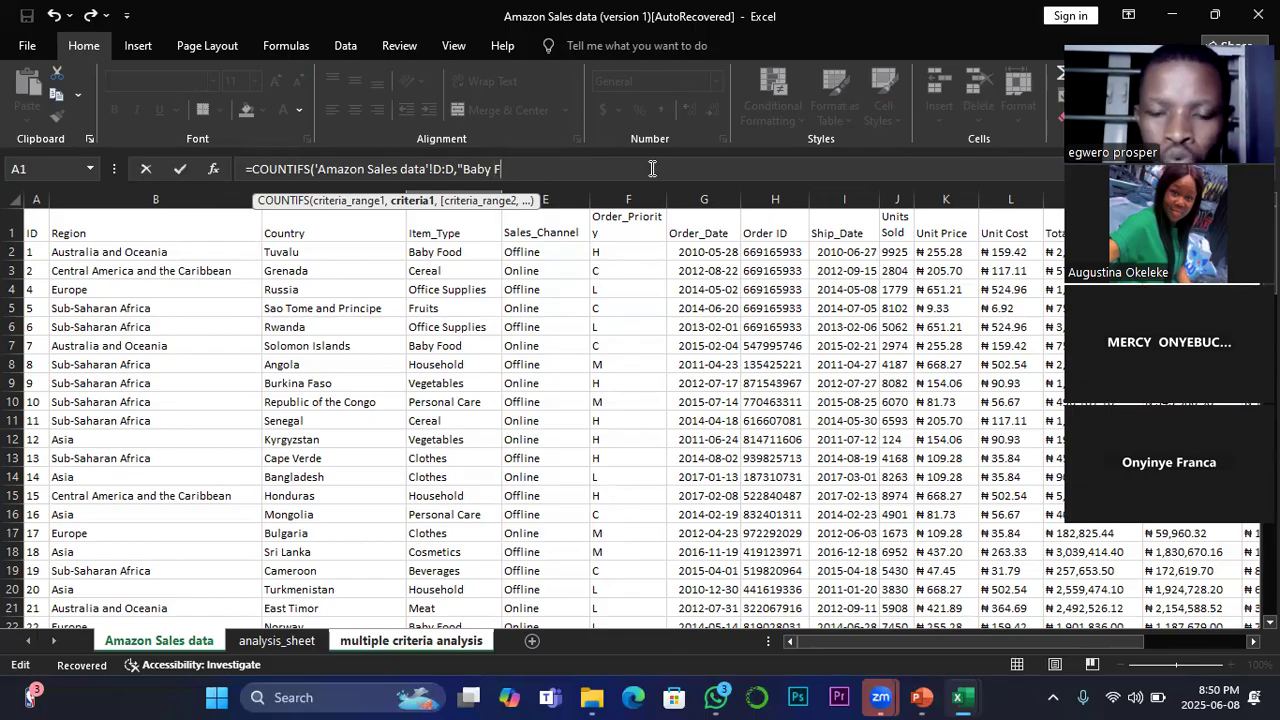
{"action": "type", "text": "ood\""}
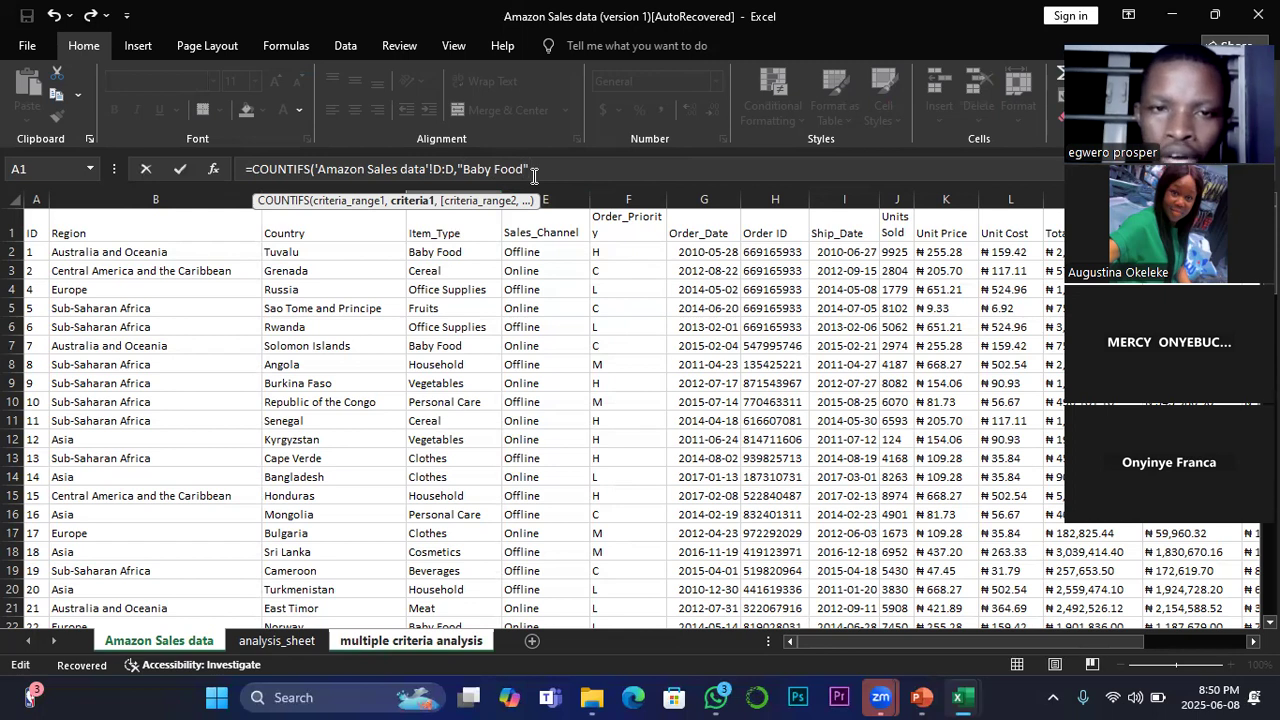
{"action": "type", "text": ","}
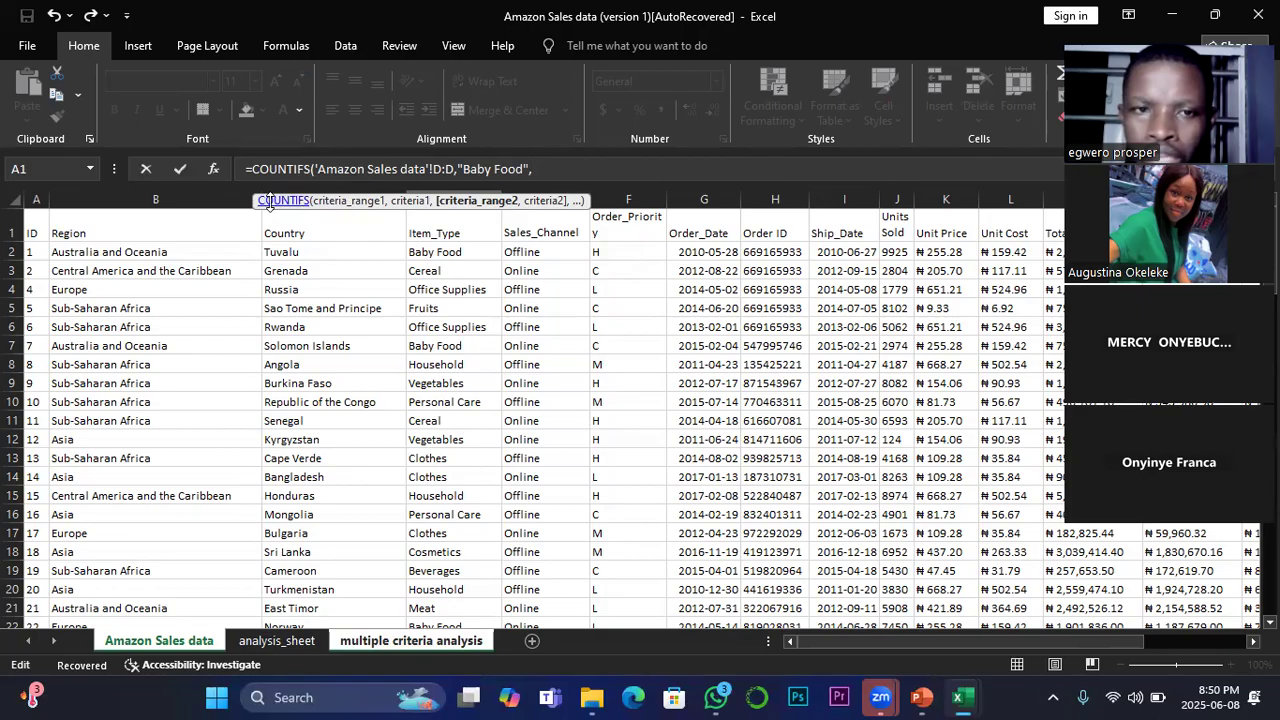
Step: Add the Country column C:C of the sales data with criterion "Tuvalu" as the second pair and complete the COUNTIFS formula
{"action": "left_click", "coordinate": [318, 187]}
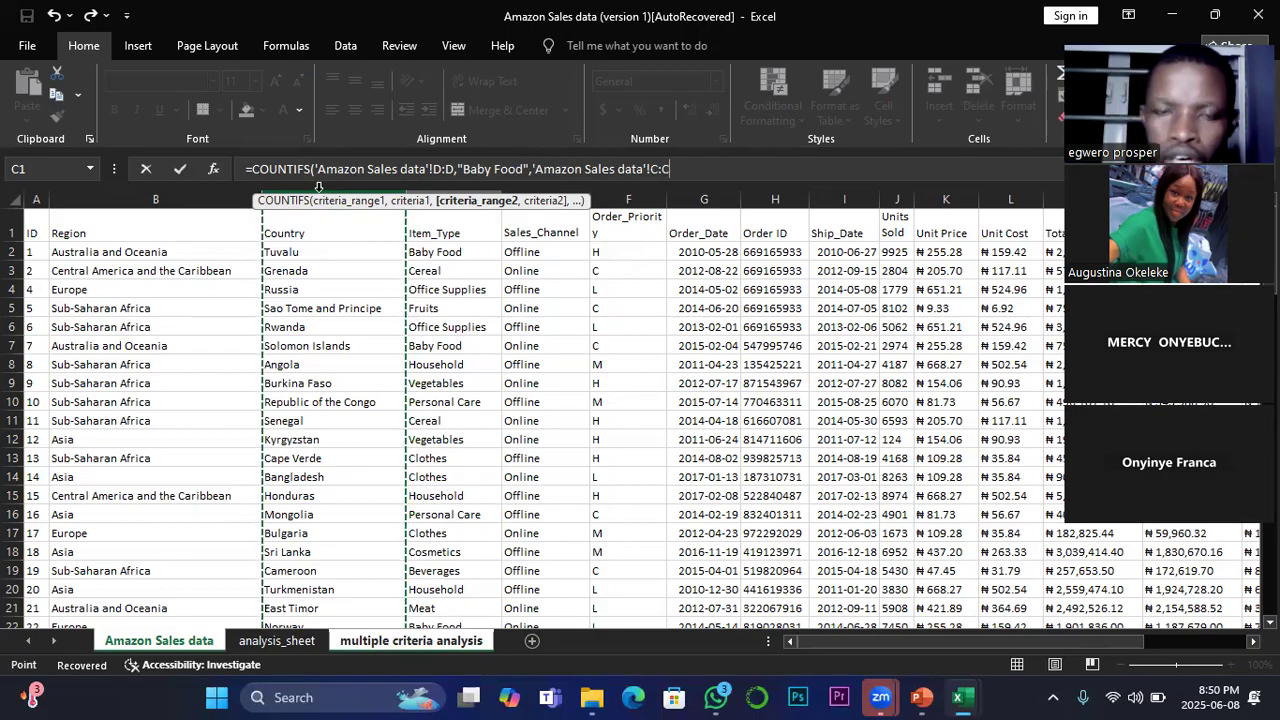
{"action": "type", "text": ","}
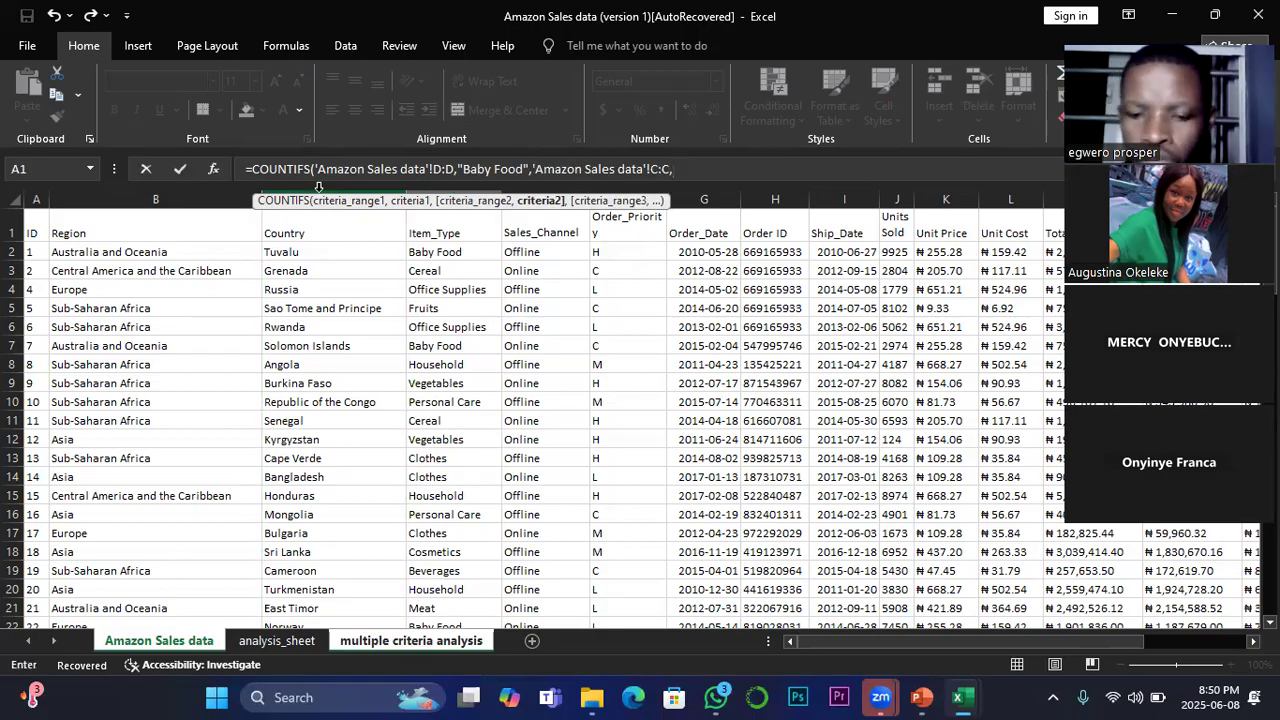
{"action": "type", "text": "\""}
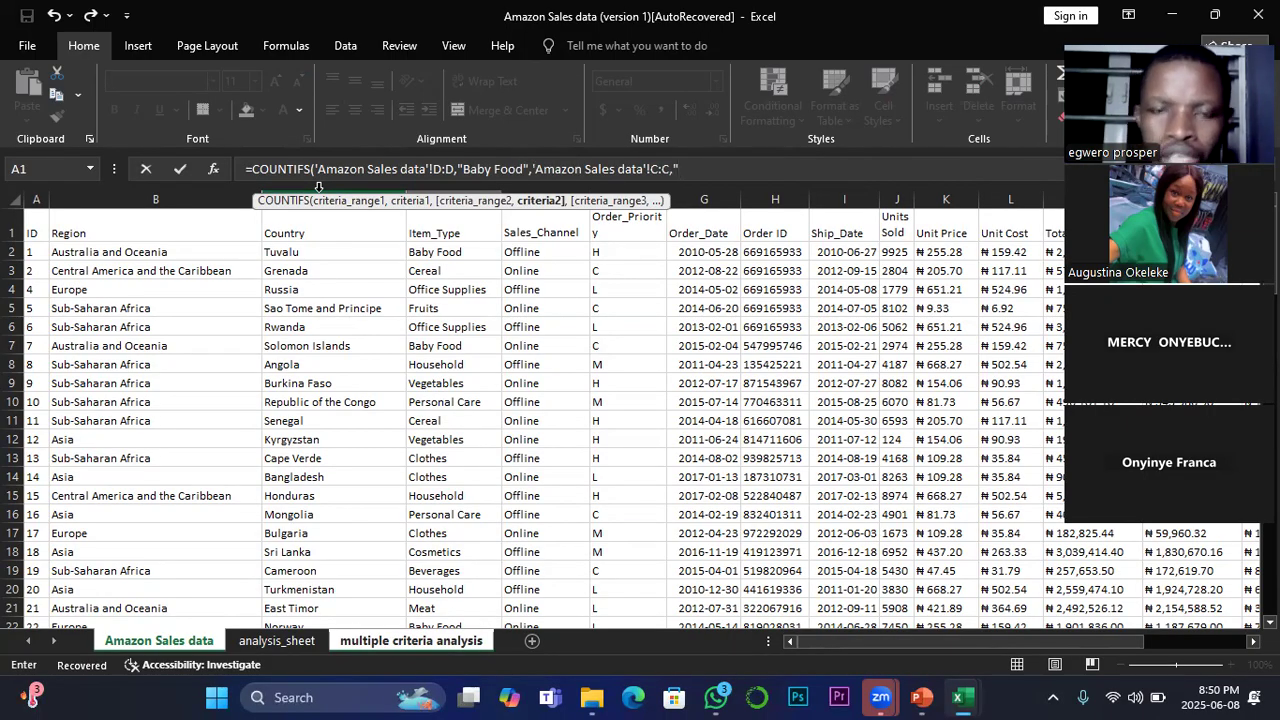
{"action": "type", "text": "T"}
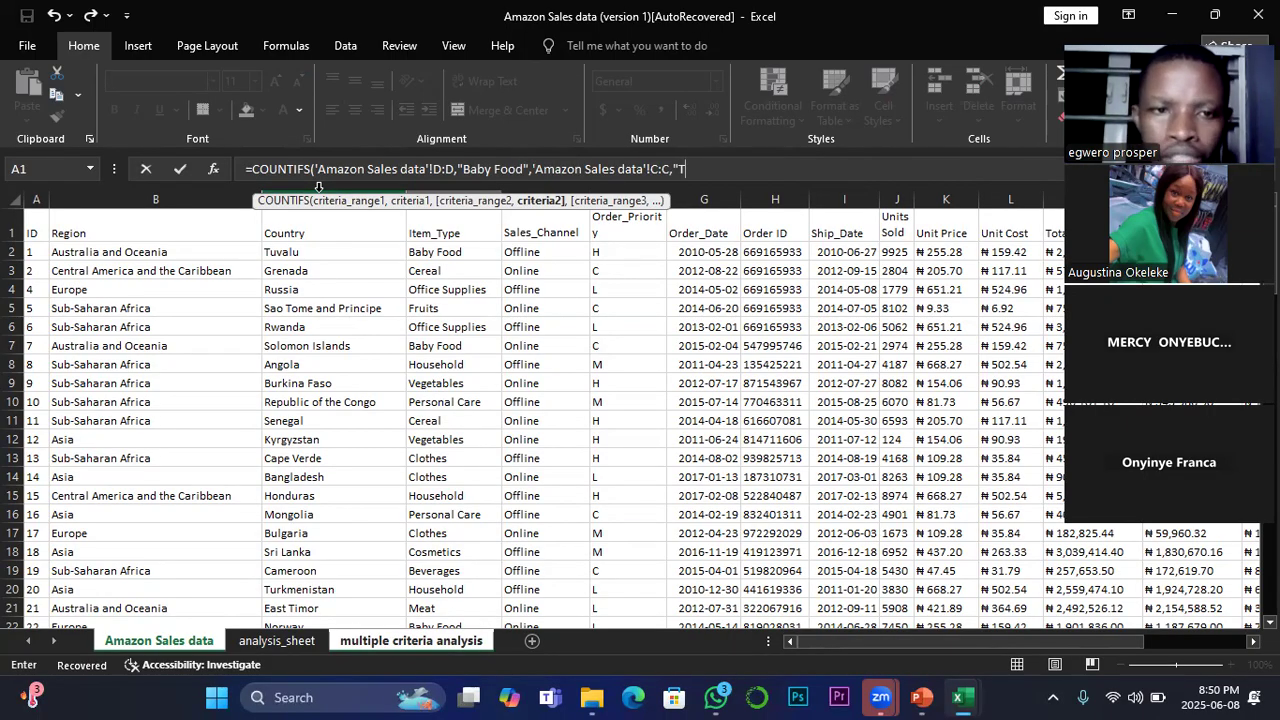
{"action": "type", "text": "uvalu"}
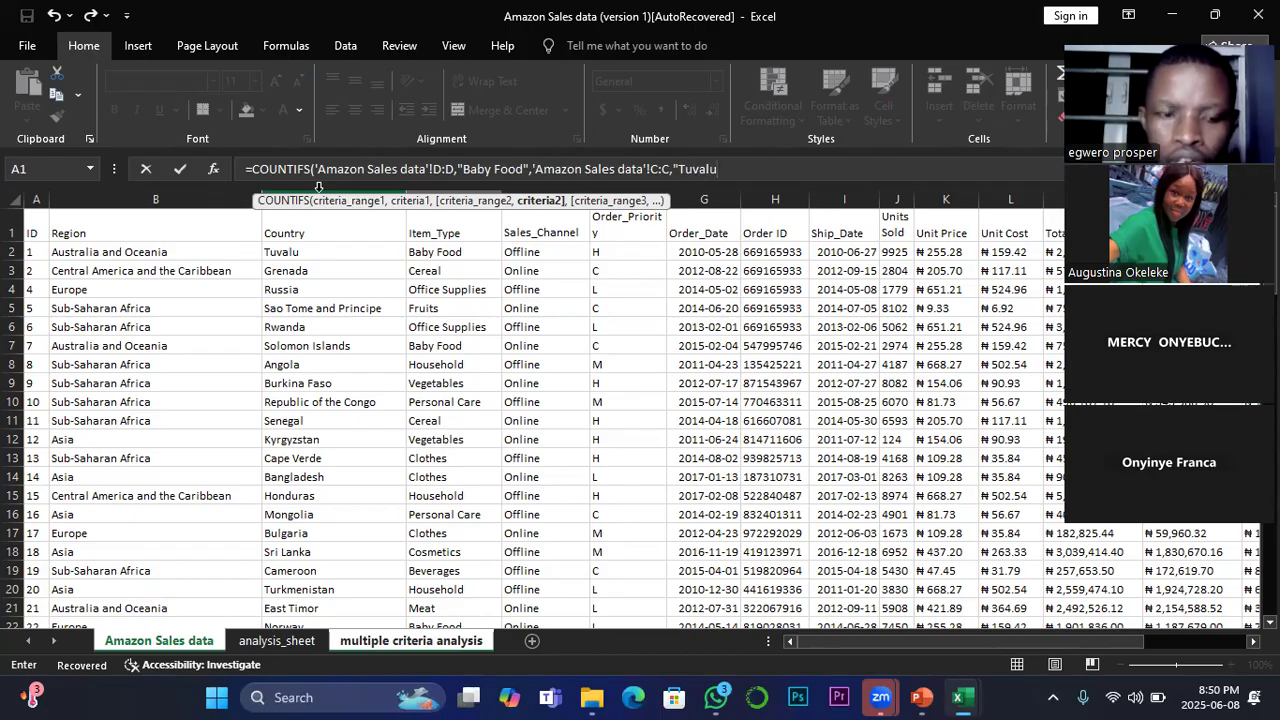
{"action": "type", "text": "\""}
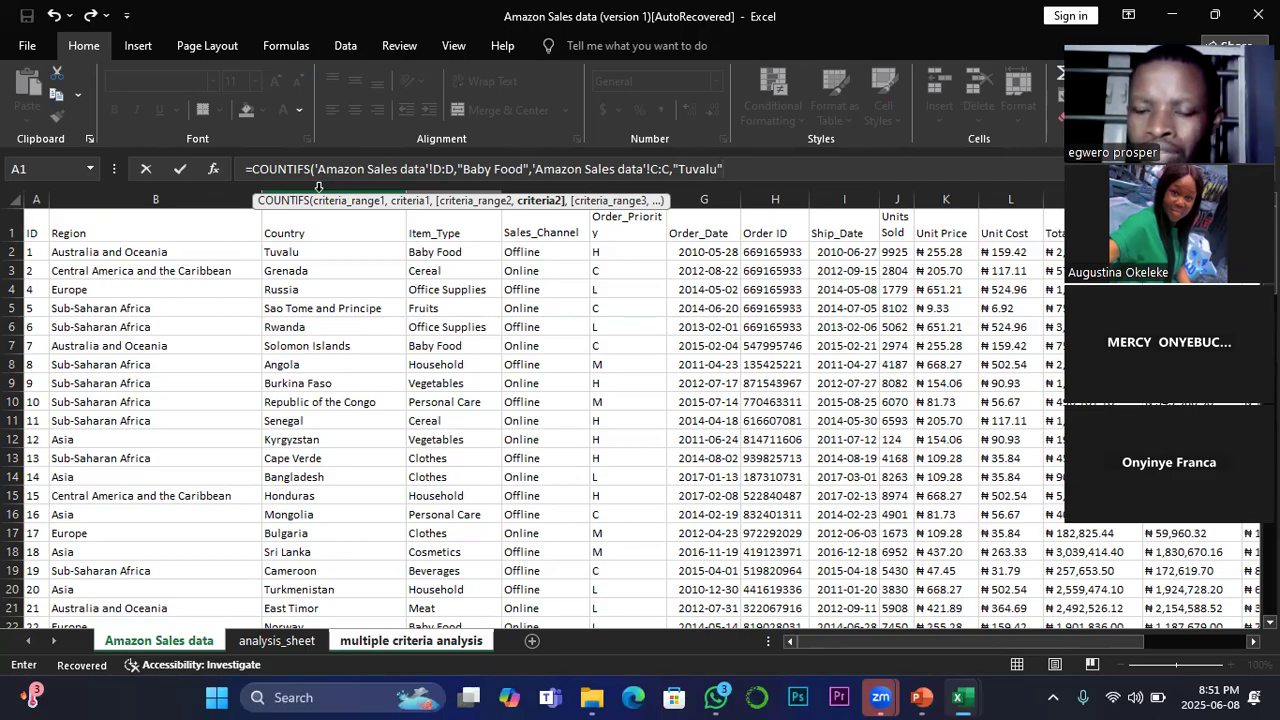
{"action": "key", "text": "Return"}
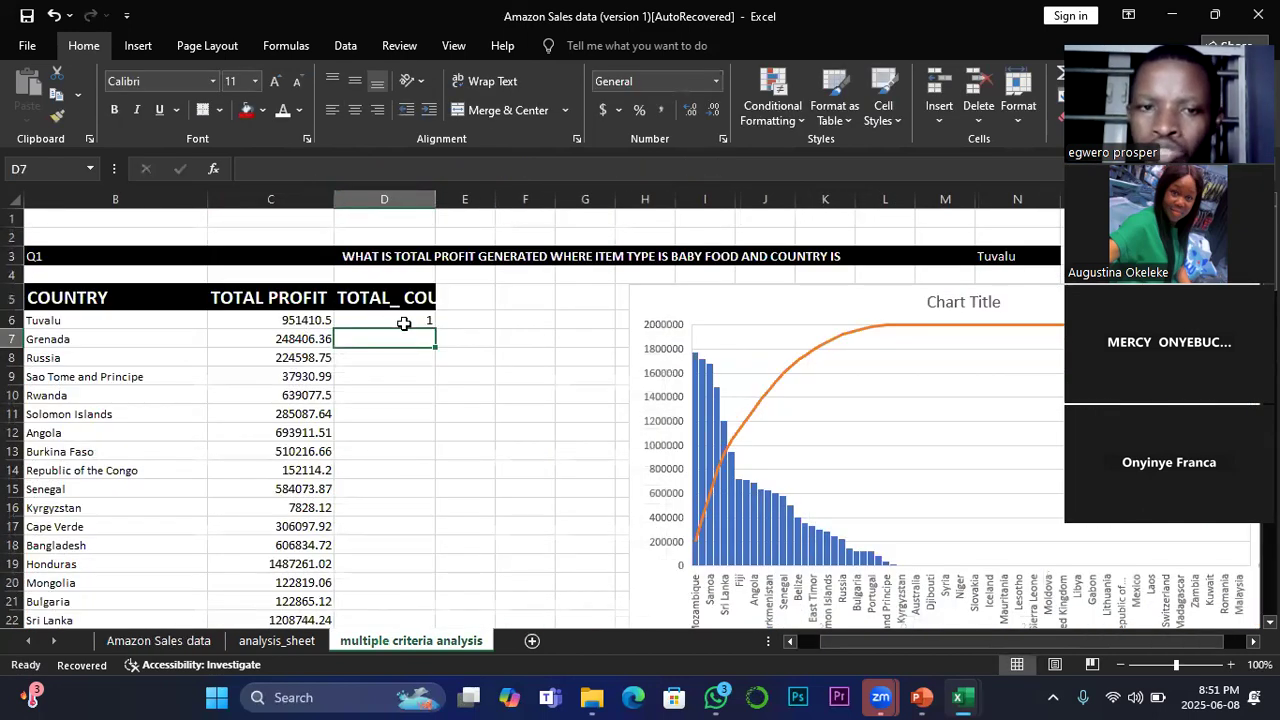
Step: Fill the COUNTIFS formula from D6 down the total counts column to D34 and review the filled cells
{"action": "left_click", "coordinate": [404, 318]}
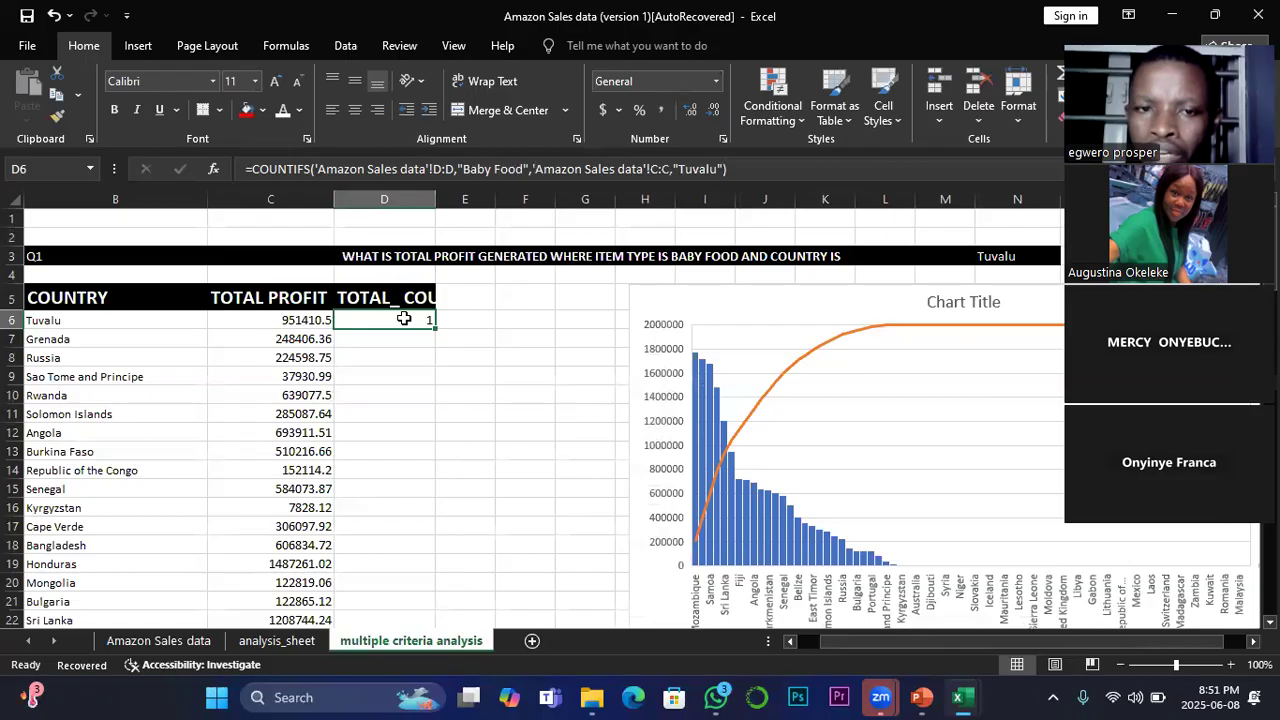
{"action": "double_click", "coordinate": [434, 325]}
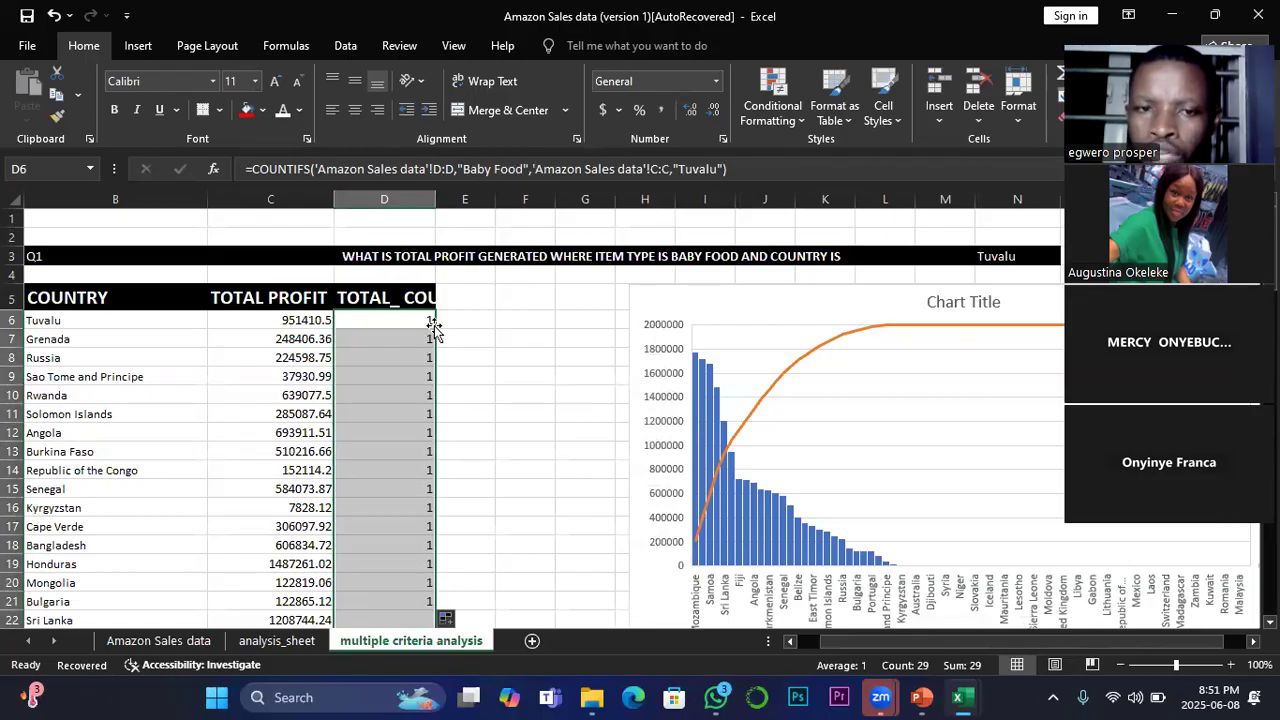
{"action": "scroll", "coordinate": [414, 400], "scroll_direction": "down", "scroll_amount": 7}
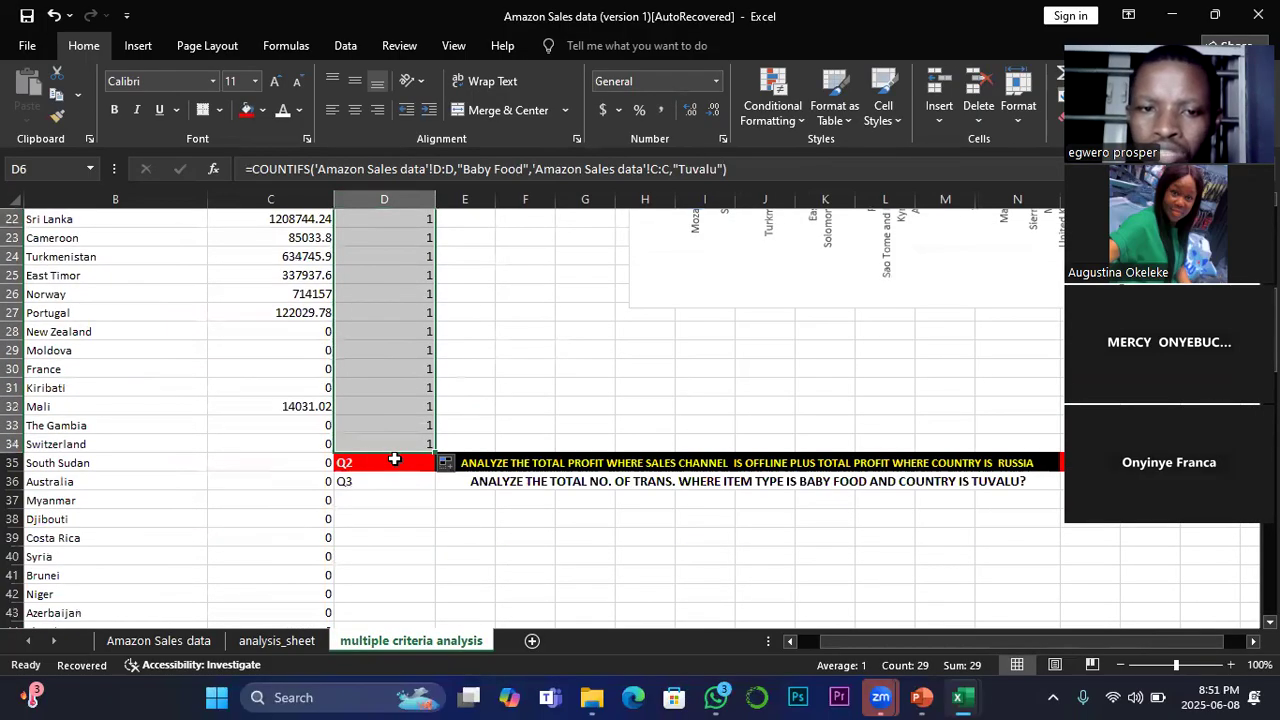
{"action": "scroll", "coordinate": [394, 459], "scroll_direction": "up", "scroll_amount": 7}
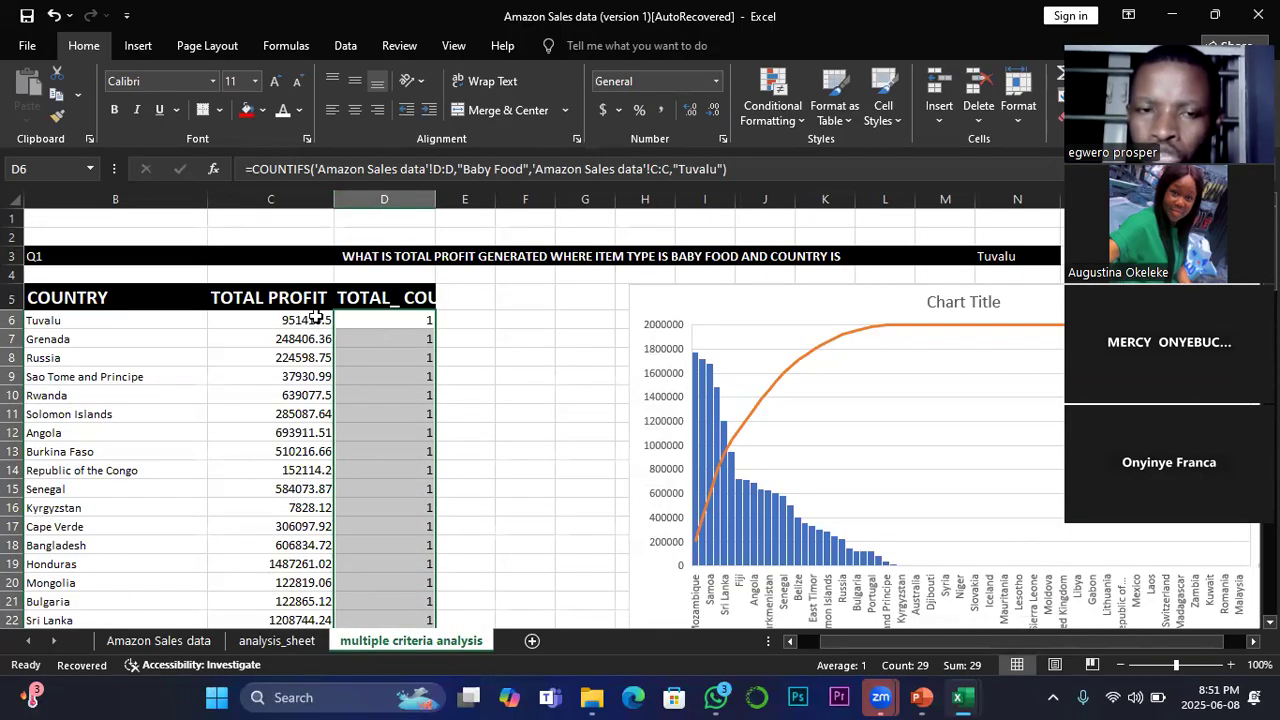
Step: Compare Tuvalu's total profit formula in C6 with the country, item type and Total Profit in row 2 of the Amazon Sales data sheet
{"action": "left_click", "coordinate": [315, 318]}
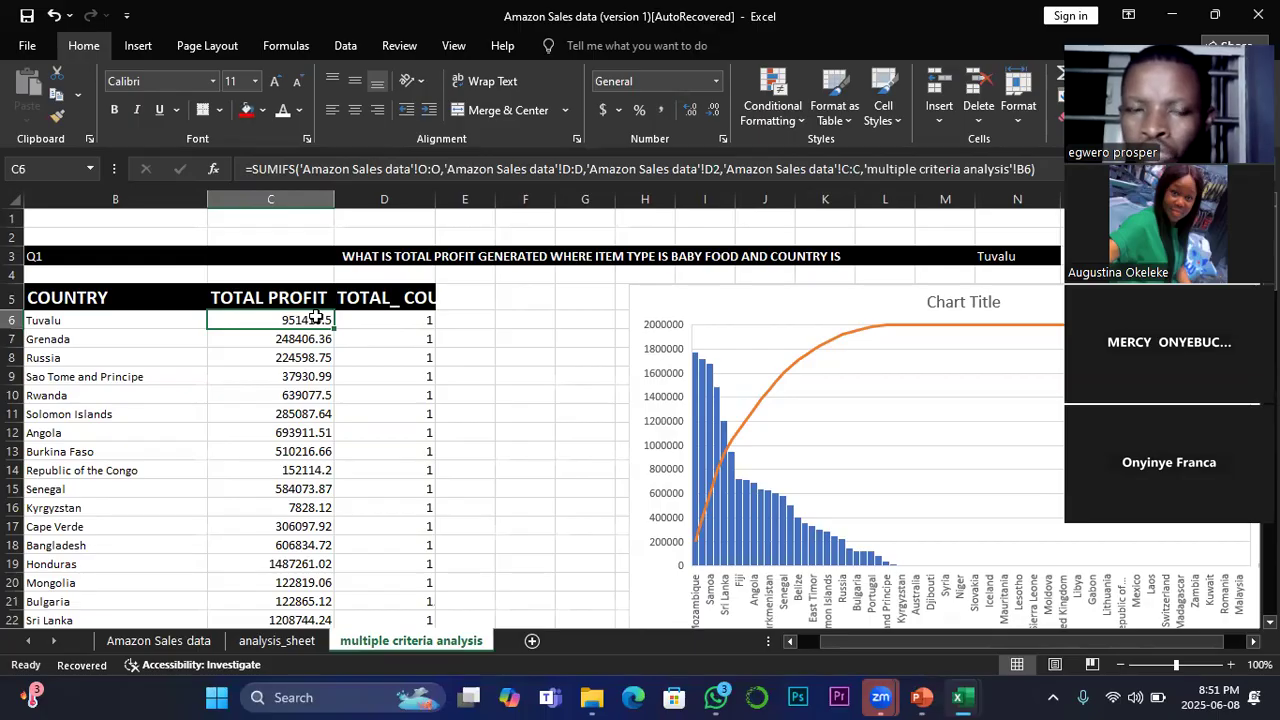
{"action": "left_click", "coordinate": [162, 641]}
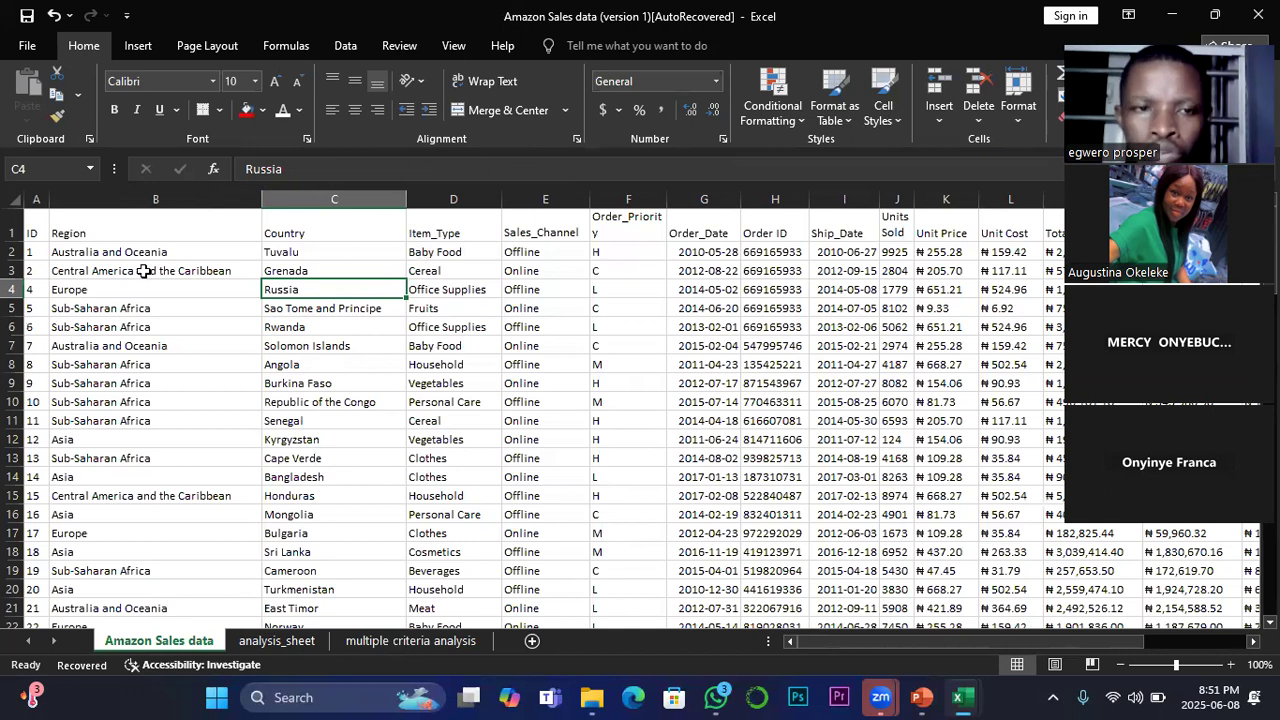
{"action": "left_click", "coordinate": [307, 254]}
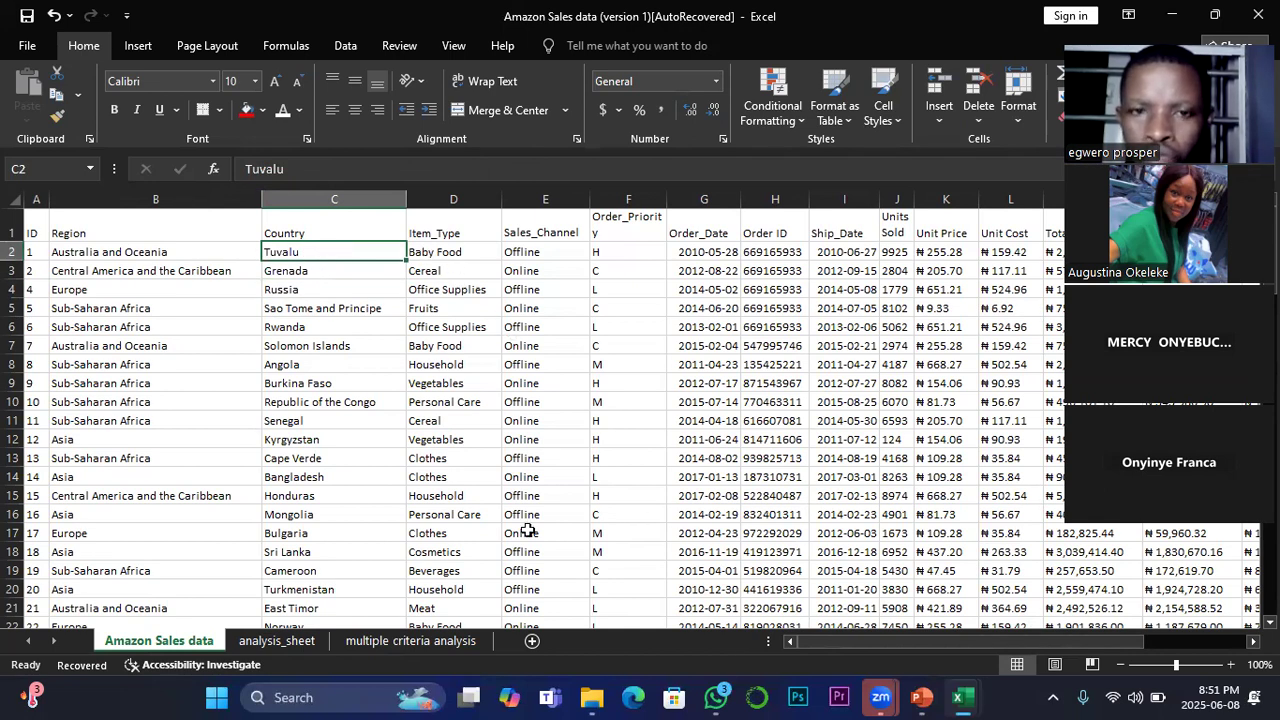
{"action": "left_click", "coordinate": [450, 254]}
{"action": "key", "text": "Right"}
{"action": "key", "text": "Right"}
{"action": "key", "text": "Right"}
{"action": "key", "text": "Right"}
{"action": "key", "text": "Right"}
{"action": "key", "text": "Right"}
{"action": "key", "text": "Right"}
{"action": "key", "text": "Right"}
{"action": "key", "text": "Right"}
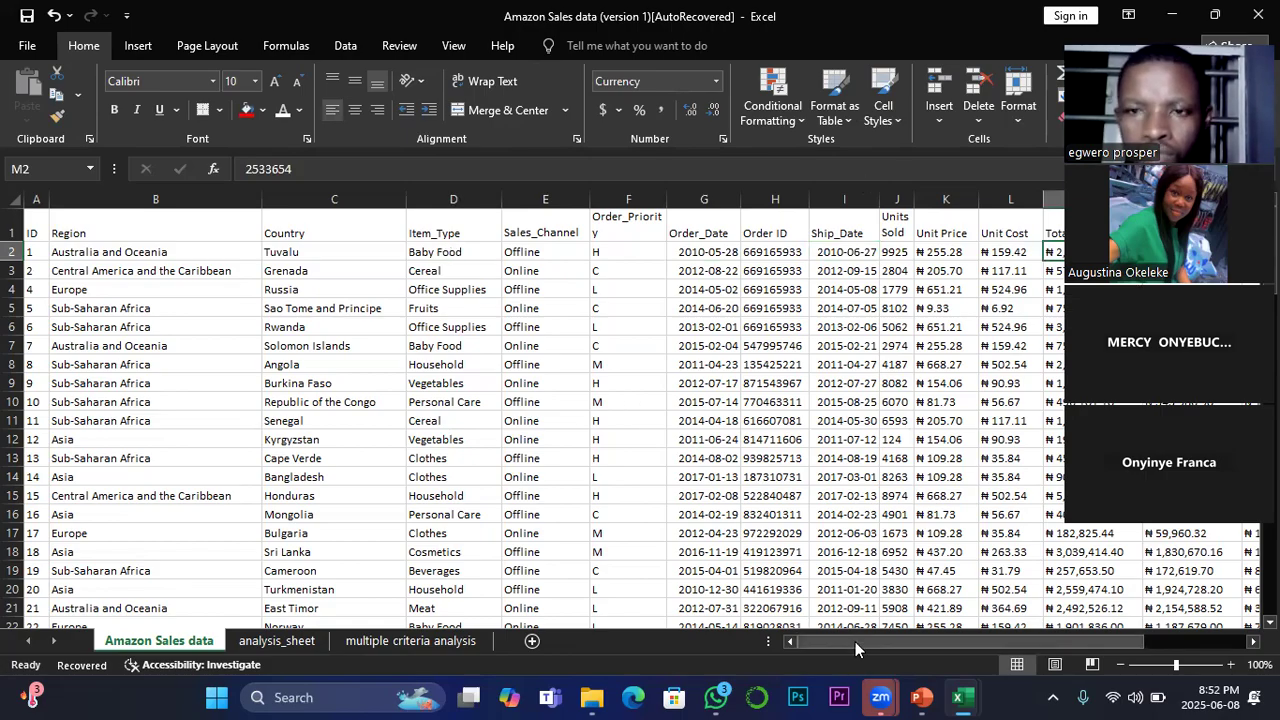
{"action": "scroll", "coordinate": [855, 641], "scroll_direction": "right", "scroll_amount": 3}
{"action": "scroll", "coordinate": [855, 642], "scroll_direction": "right", "scroll_amount": 2}
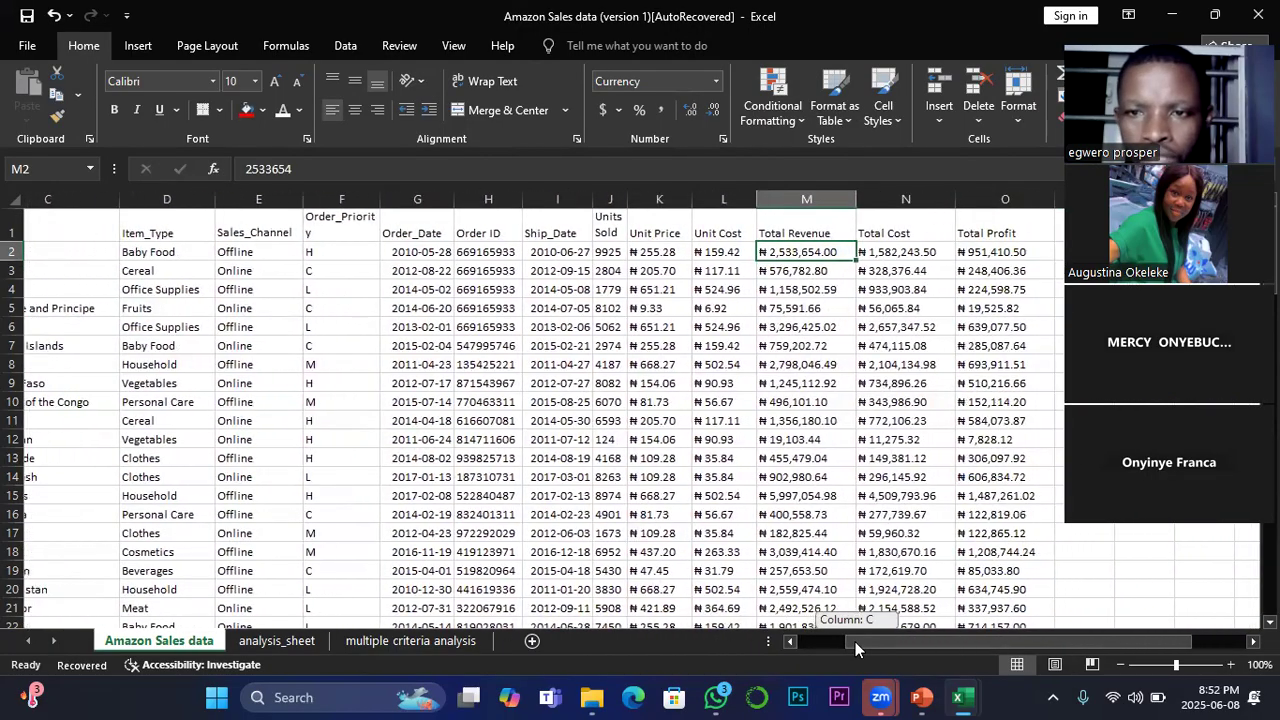
{"action": "left_click_drag", "start_coordinate": [855, 642], "coordinate": [856, 642]}
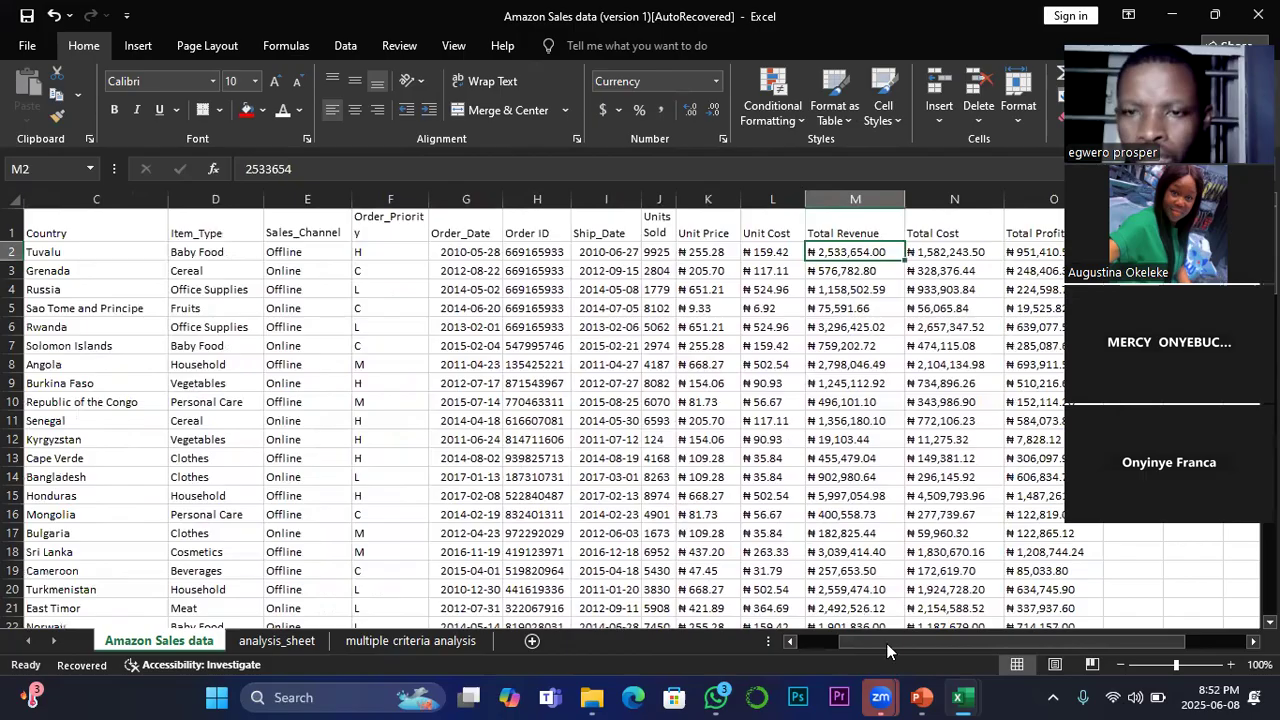
{"action": "scroll", "coordinate": [886, 643], "scroll_direction": "right", "scroll_amount": 1}
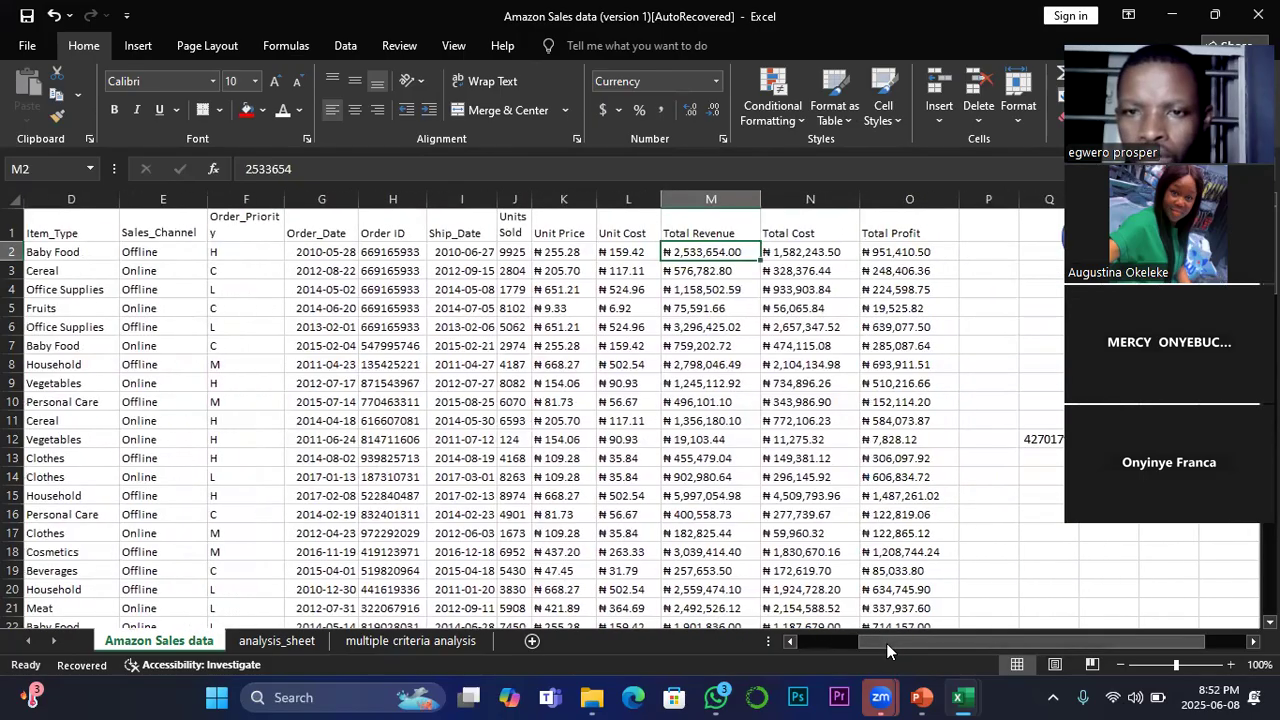
{"action": "left_click", "coordinate": [891, 256]}
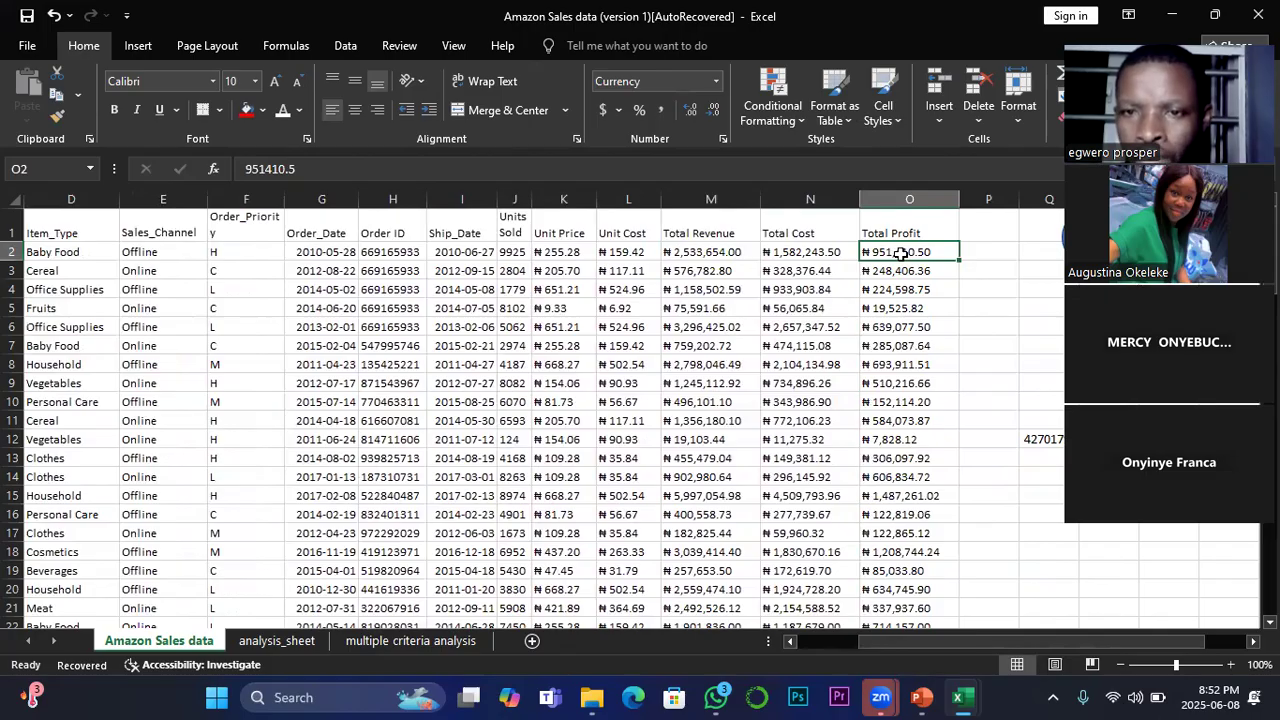
{"action": "left_click", "coordinate": [452, 643]}
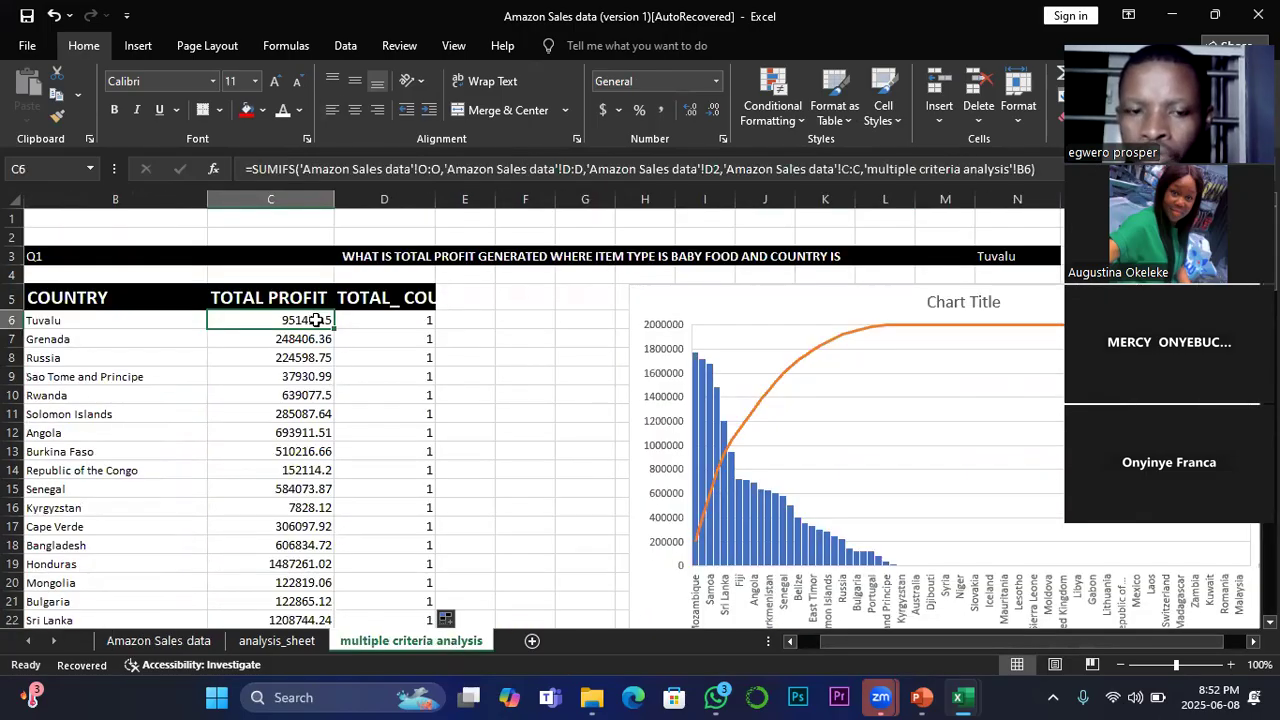
Step: Examine the Item_Type column of the Amazon Sales data sheet for Baby Food rows and the countries they belong to
{"action": "left_click", "coordinate": [180, 642]}
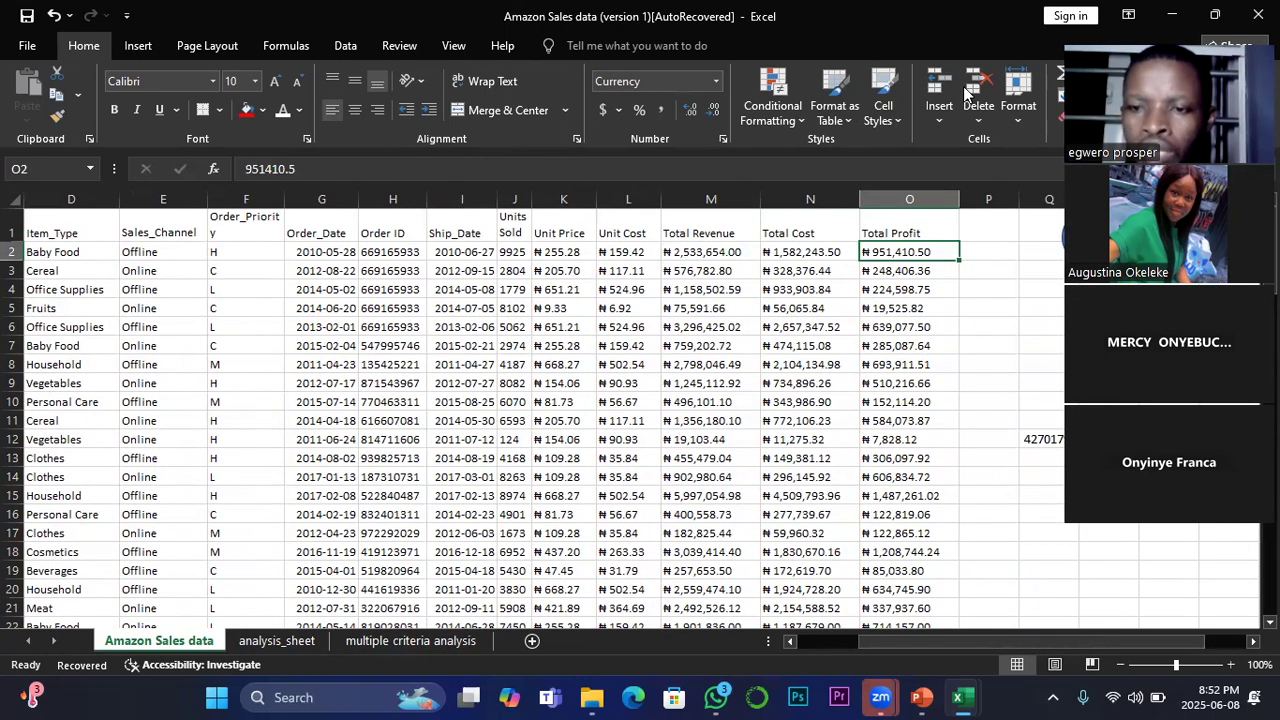
{"action": "mouse_move", "coordinate": [1010, 648]}
{"action": "left_mouse_down"}
{"action": "mouse_move", "coordinate": [976, 648]}
{"action": "mouse_move", "coordinate": [1005, 650]}
{"action": "left_mouse_up"}
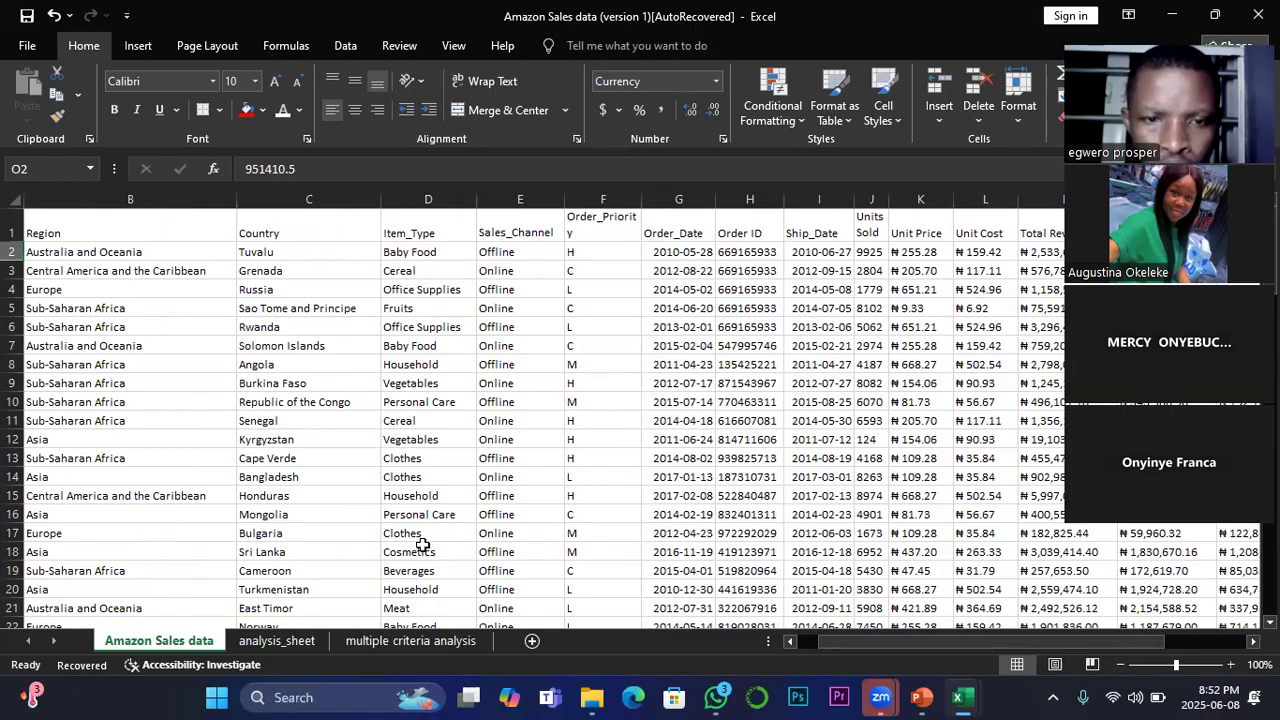
{"action": "left_click", "coordinate": [431, 348]}
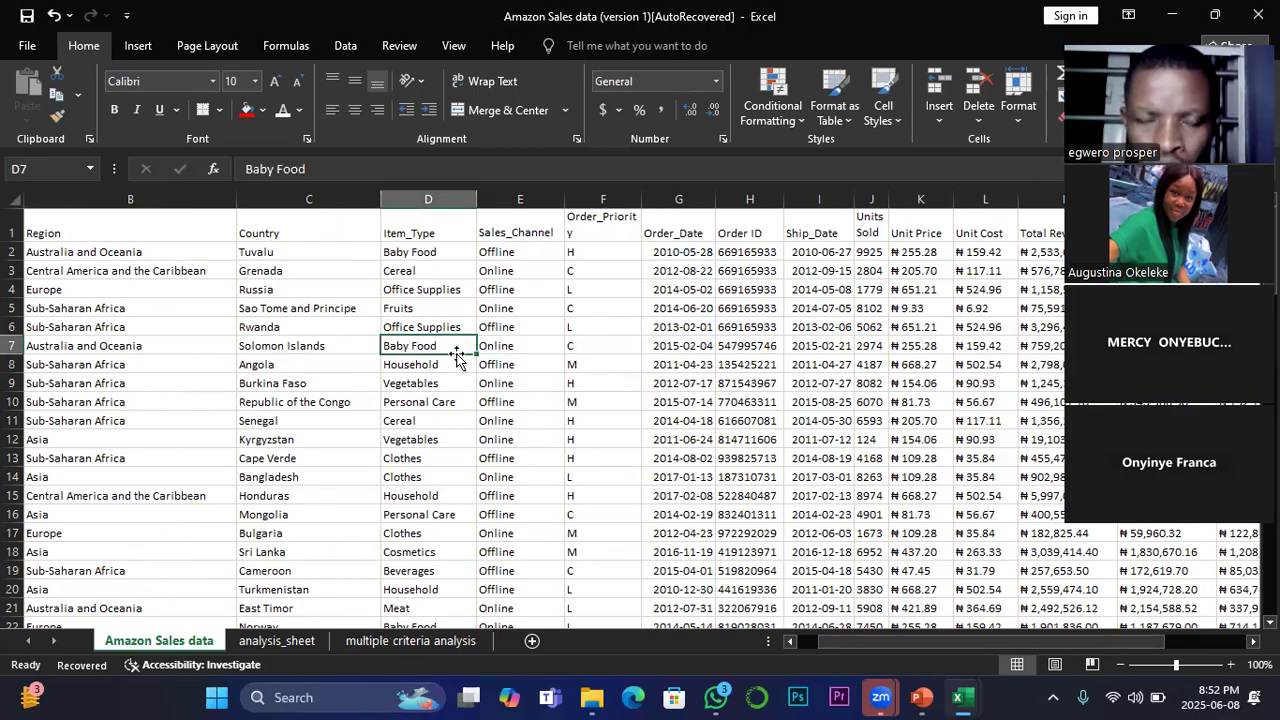
{"action": "scroll", "coordinate": [434, 430], "scroll_direction": "down", "scroll_amount": 1}
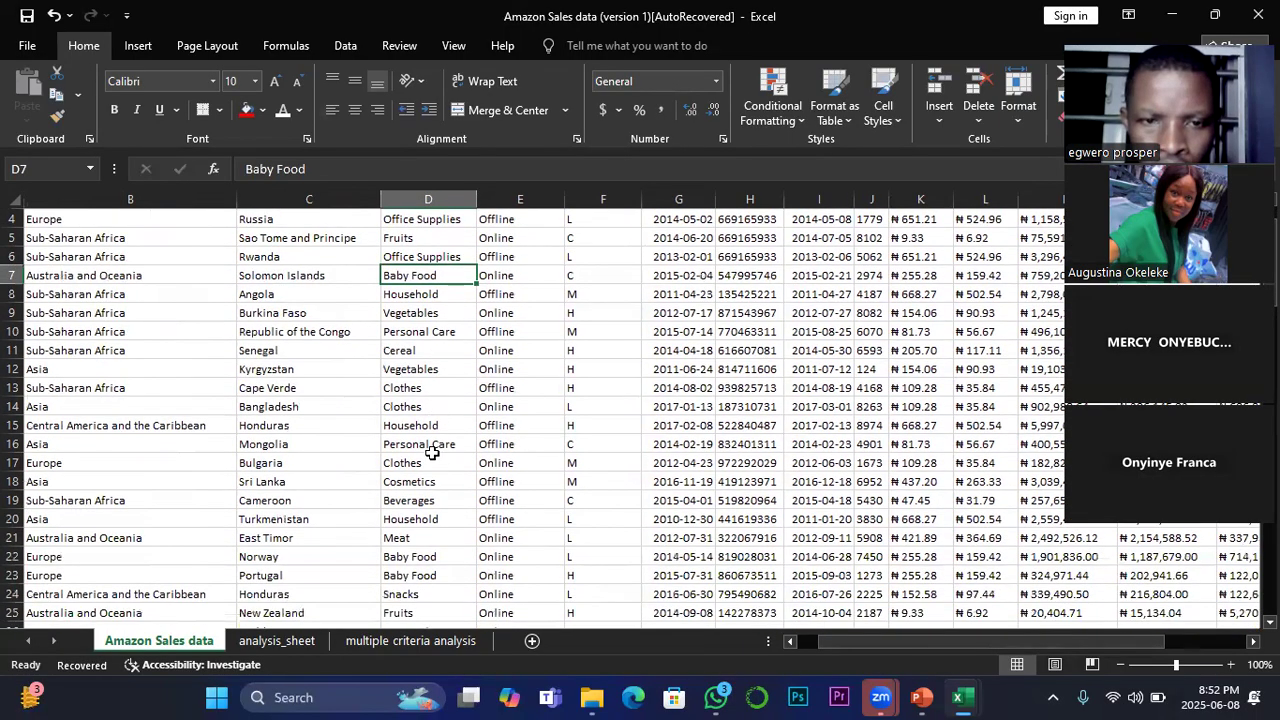
{"action": "scroll", "coordinate": [437, 470], "scroll_direction": "down", "scroll_amount": 1}
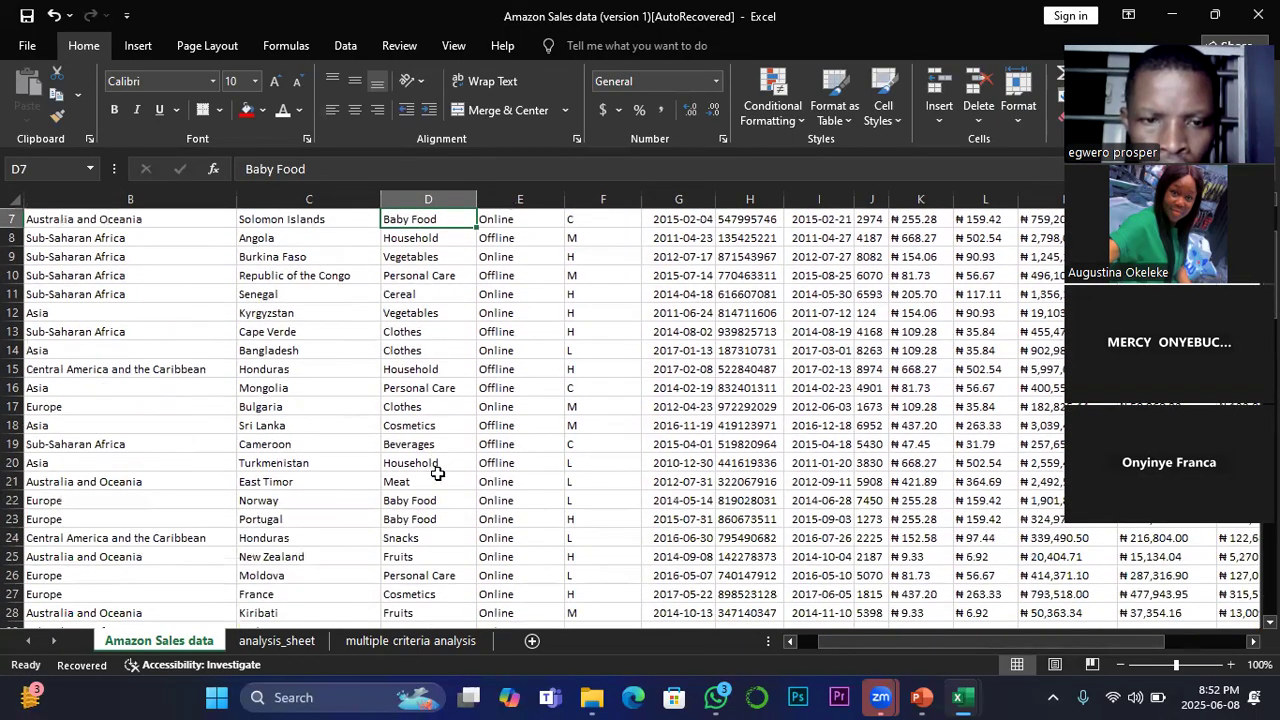
{"action": "left_click", "coordinate": [421, 520]}
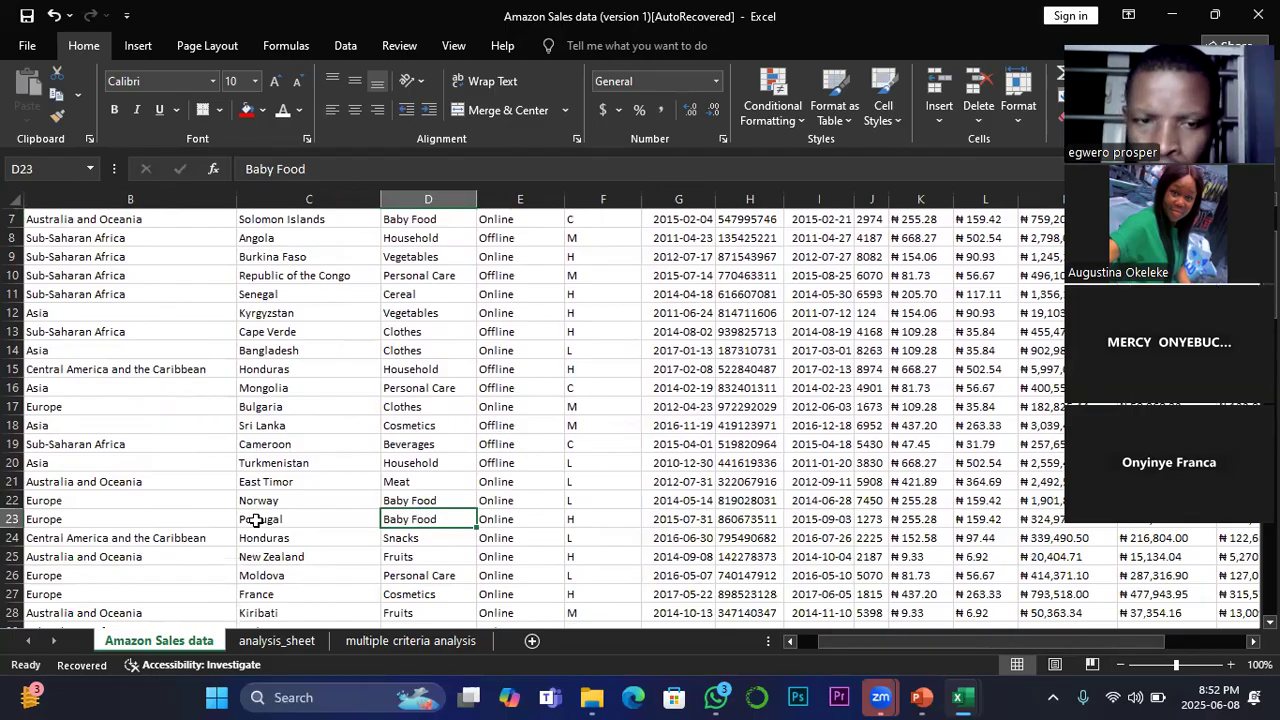
{"action": "scroll", "coordinate": [421, 528], "scroll_direction": "down", "scroll_amount": 2}
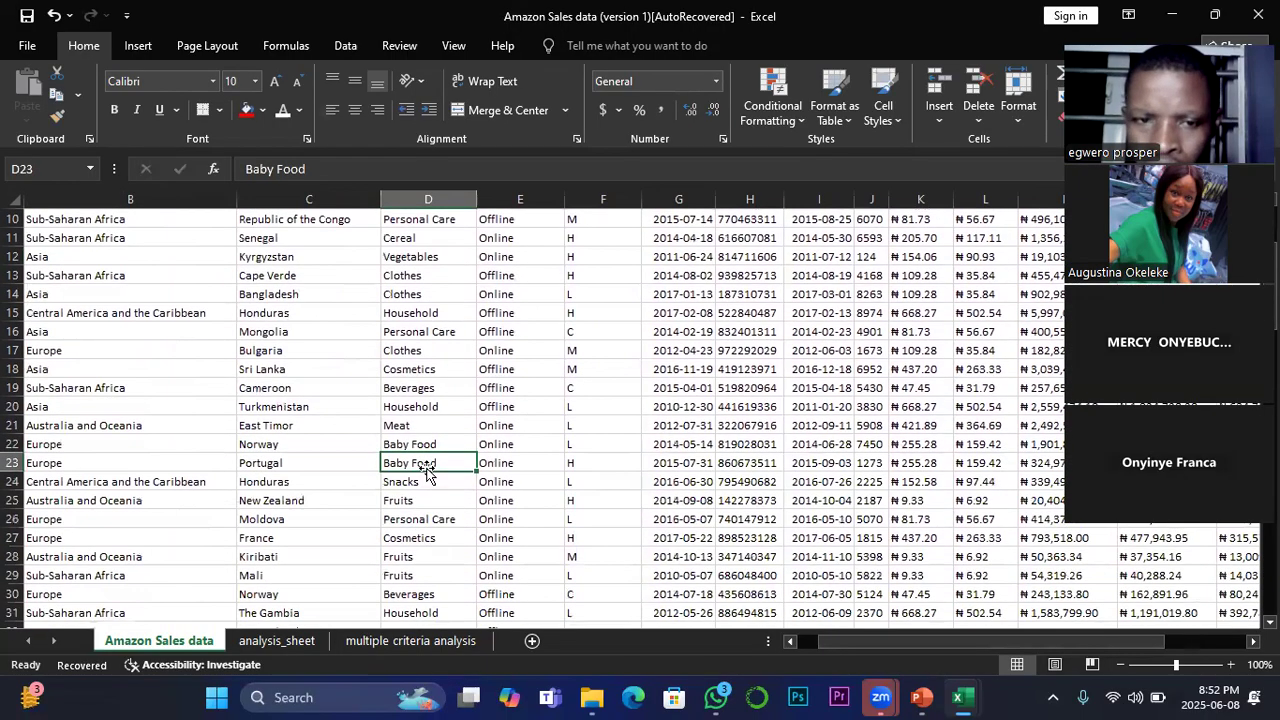
{"action": "scroll", "coordinate": [430, 455], "scroll_direction": "down", "scroll_amount": 1}
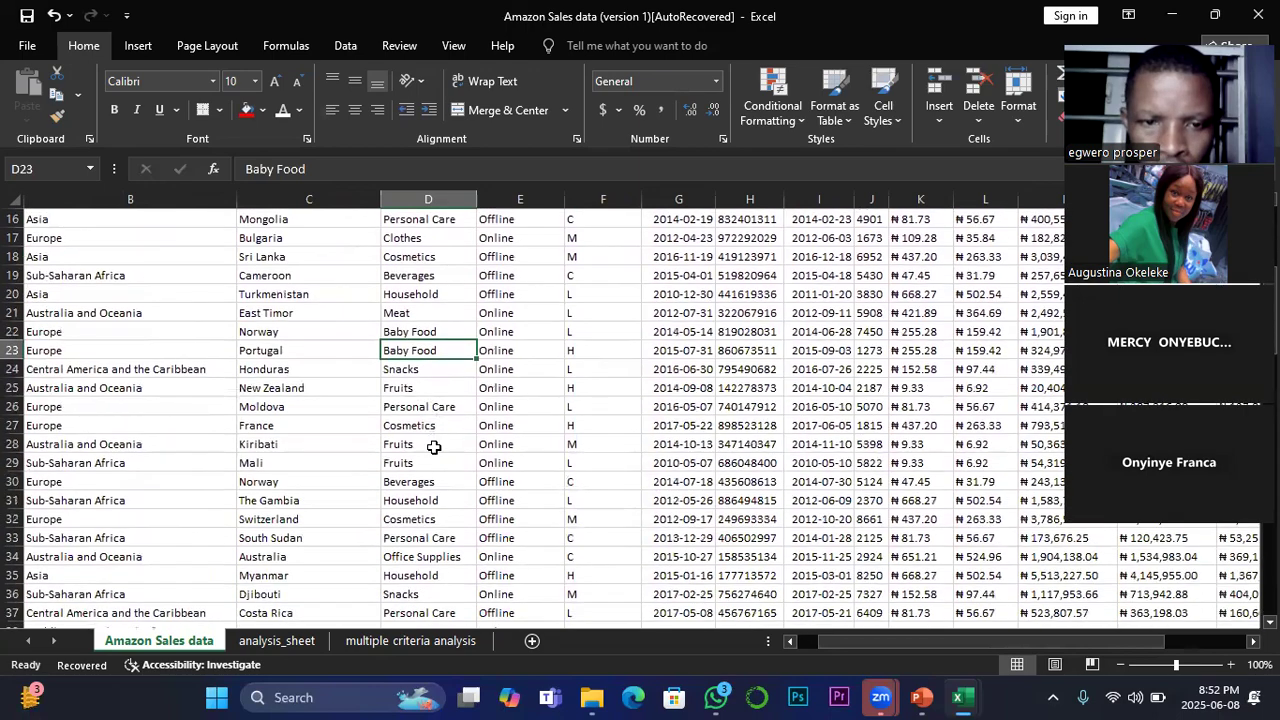
{"action": "scroll", "coordinate": [439, 519], "scroll_direction": "down", "scroll_amount": 1}
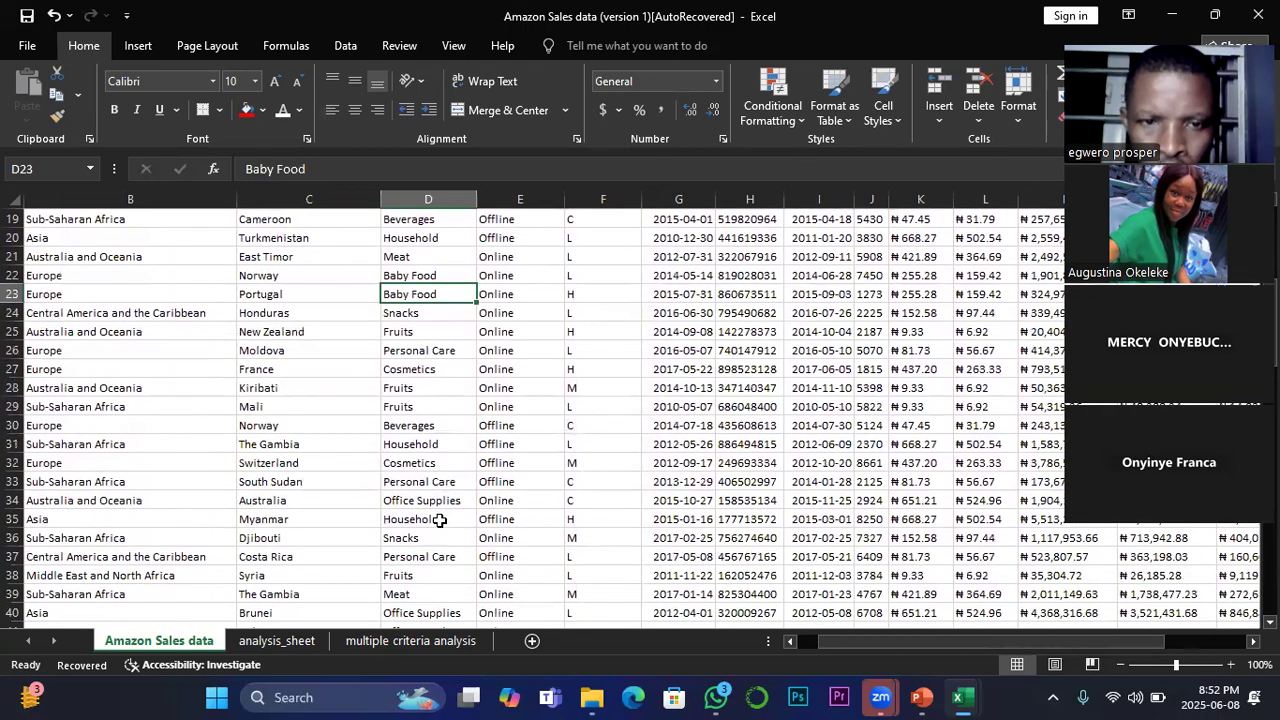
{"action": "scroll", "coordinate": [439, 520], "scroll_direction": "down", "scroll_amount": 3}
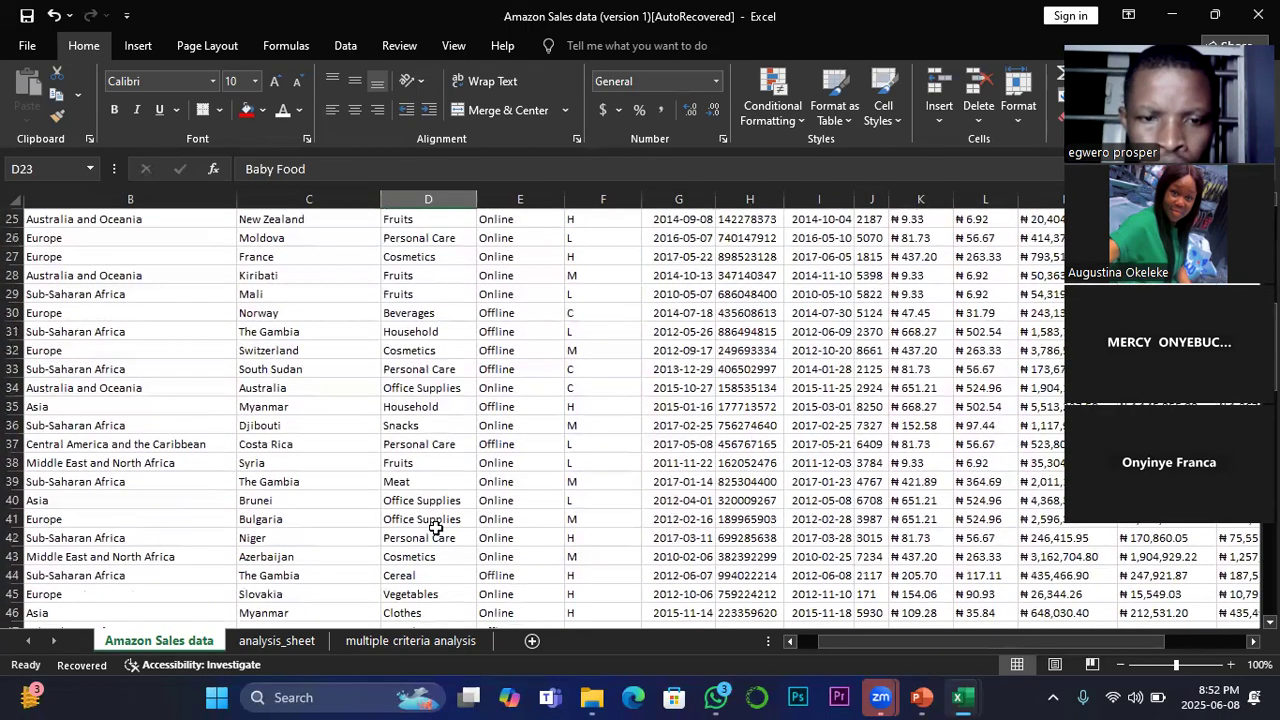
{"action": "scroll", "coordinate": [436, 528], "scroll_direction": "down", "scroll_amount": 4}
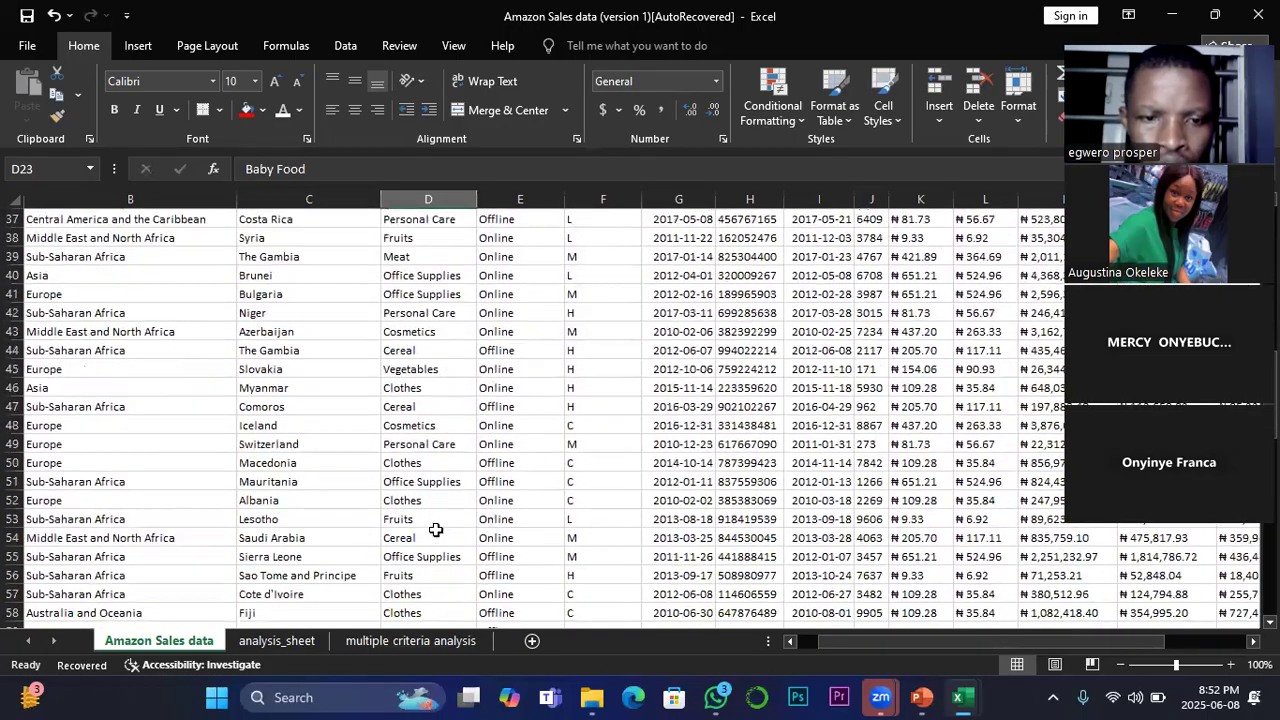
{"action": "scroll", "coordinate": [436, 532], "scroll_direction": "down", "scroll_amount": 2}
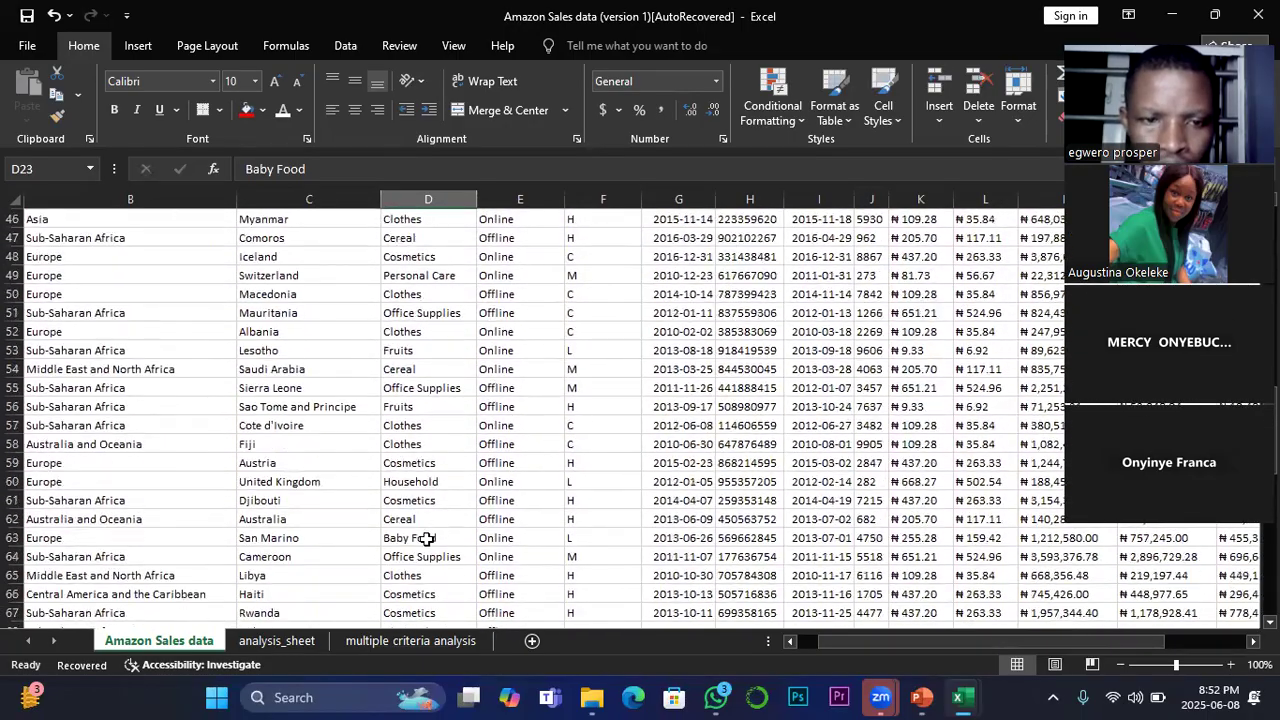
{"action": "left_click", "coordinate": [420, 539]}
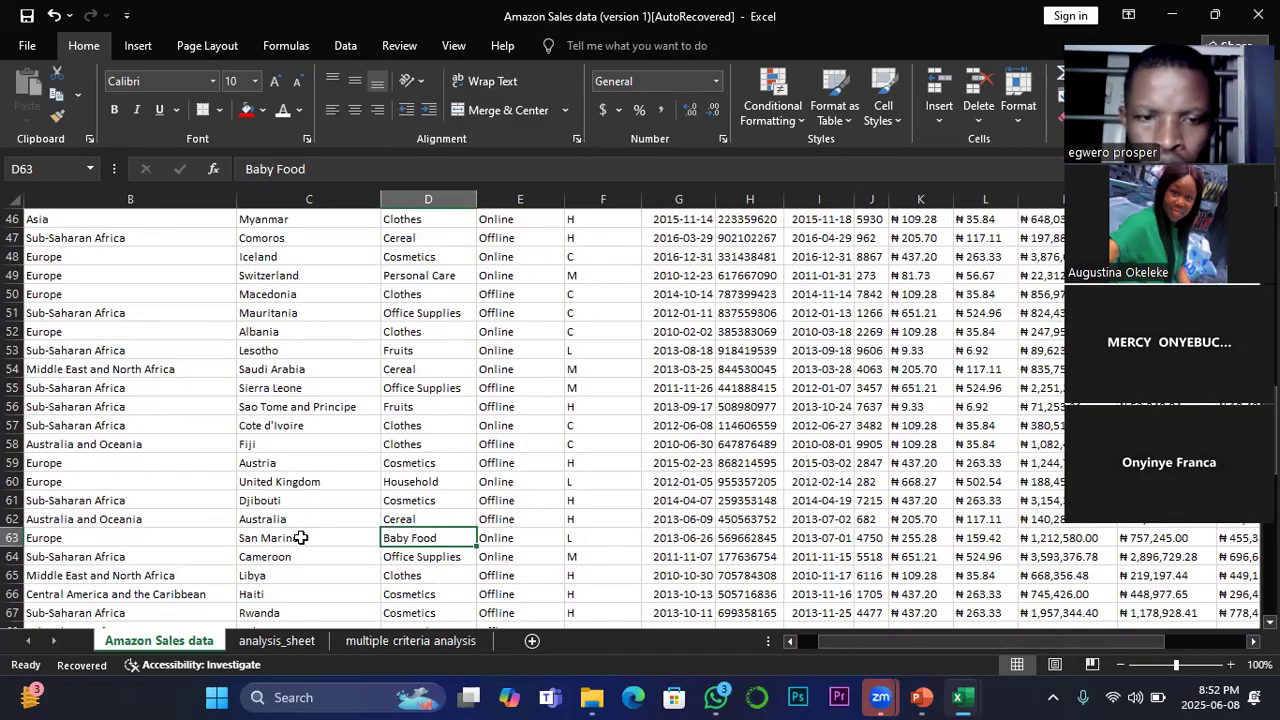
Step: Replace the country in C7 of the Amazon Sales data sheet with a reference to Tuvalu in C2 (=C2)
{"action": "scroll", "coordinate": [300, 537], "scroll_direction": "up", "scroll_amount": 4}
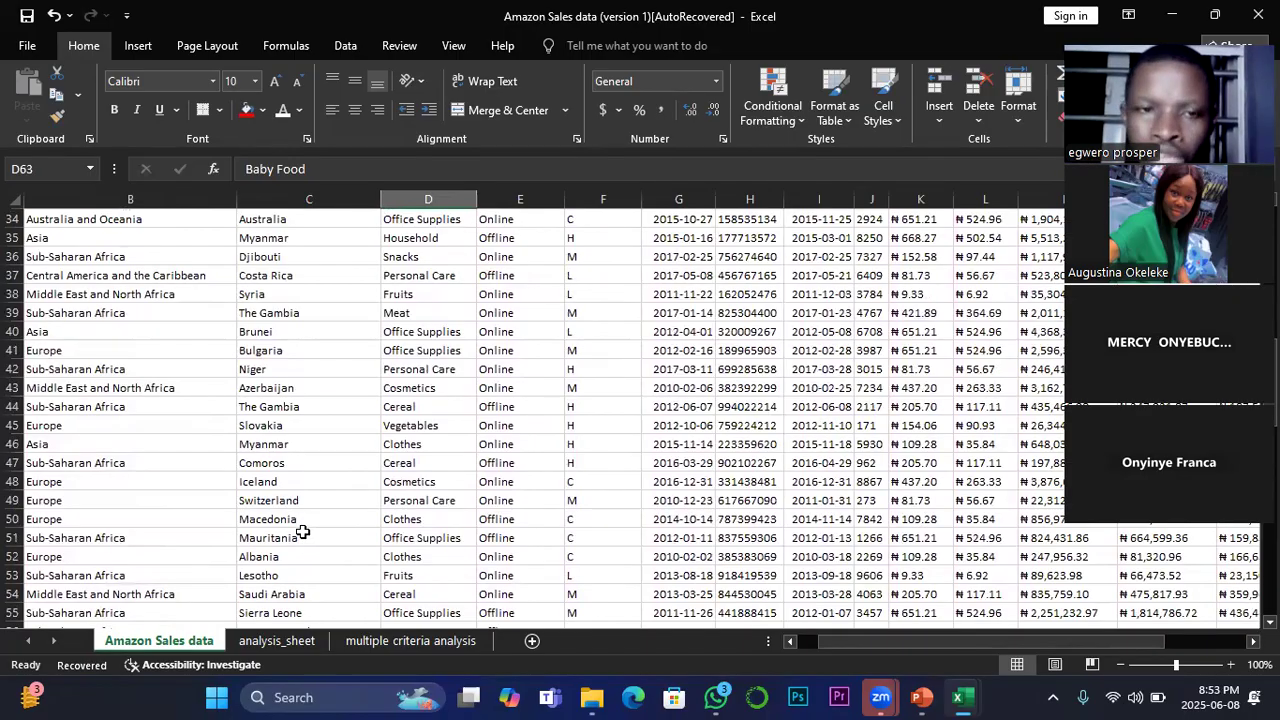
{"action": "scroll", "coordinate": [548, 415], "scroll_direction": "up", "scroll_amount": 11}
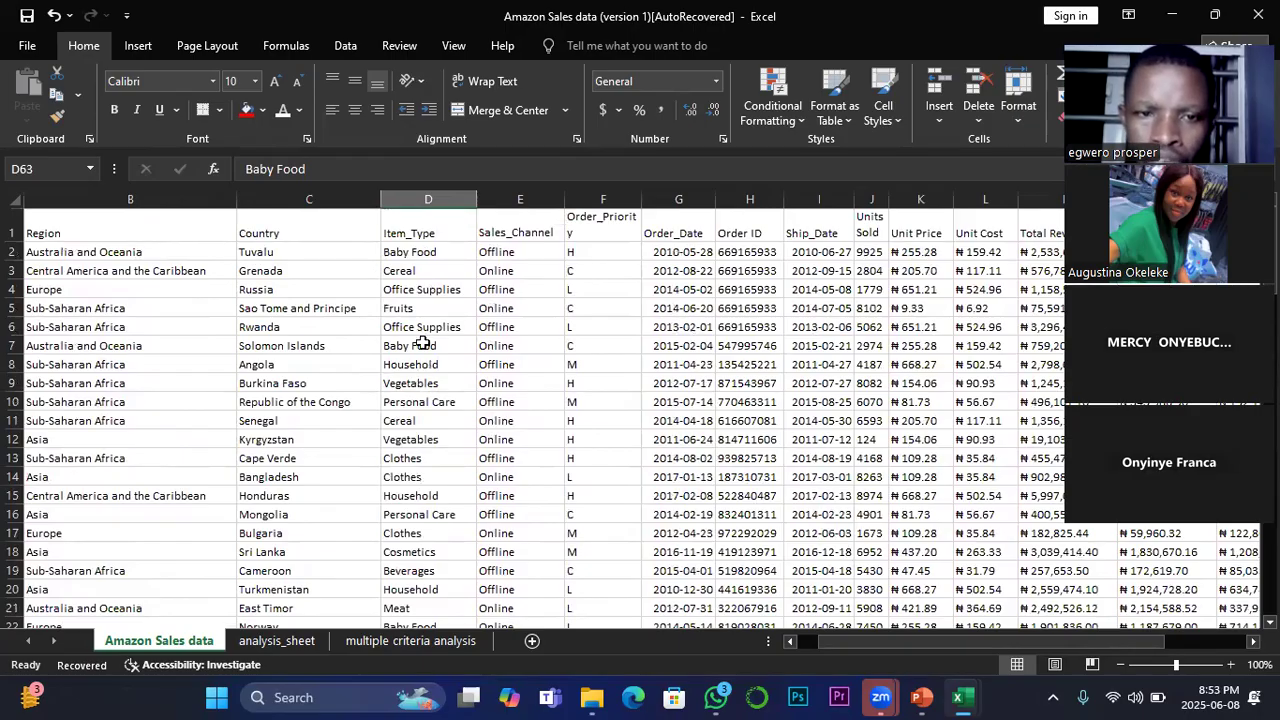
{"action": "left_click", "coordinate": [276, 344]}
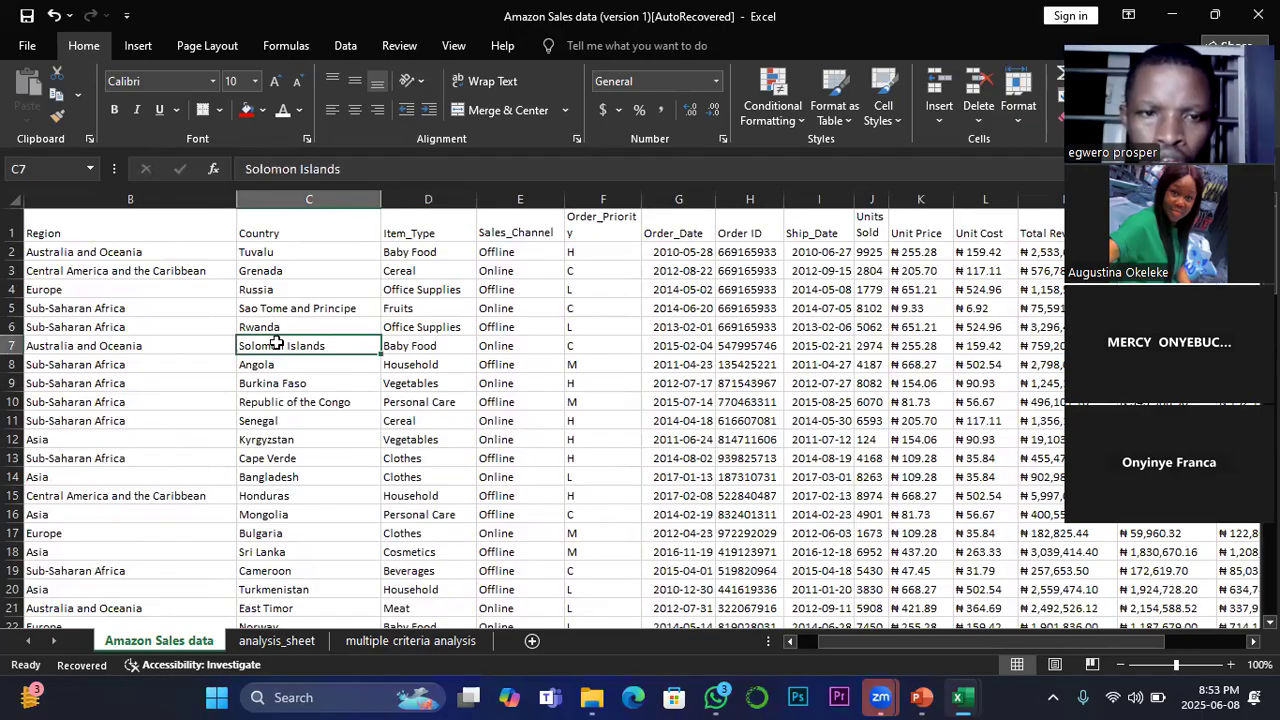
{"action": "type", "text": "="}
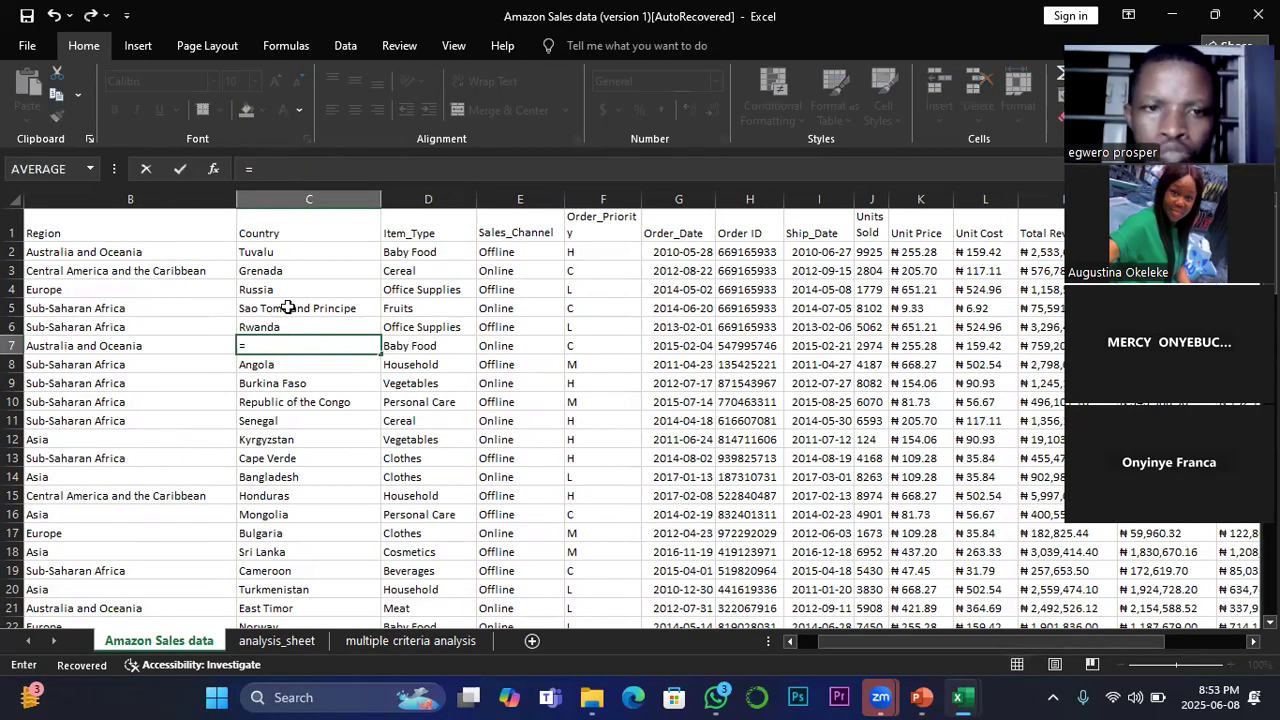
{"action": "left_click", "coordinate": [275, 251]}
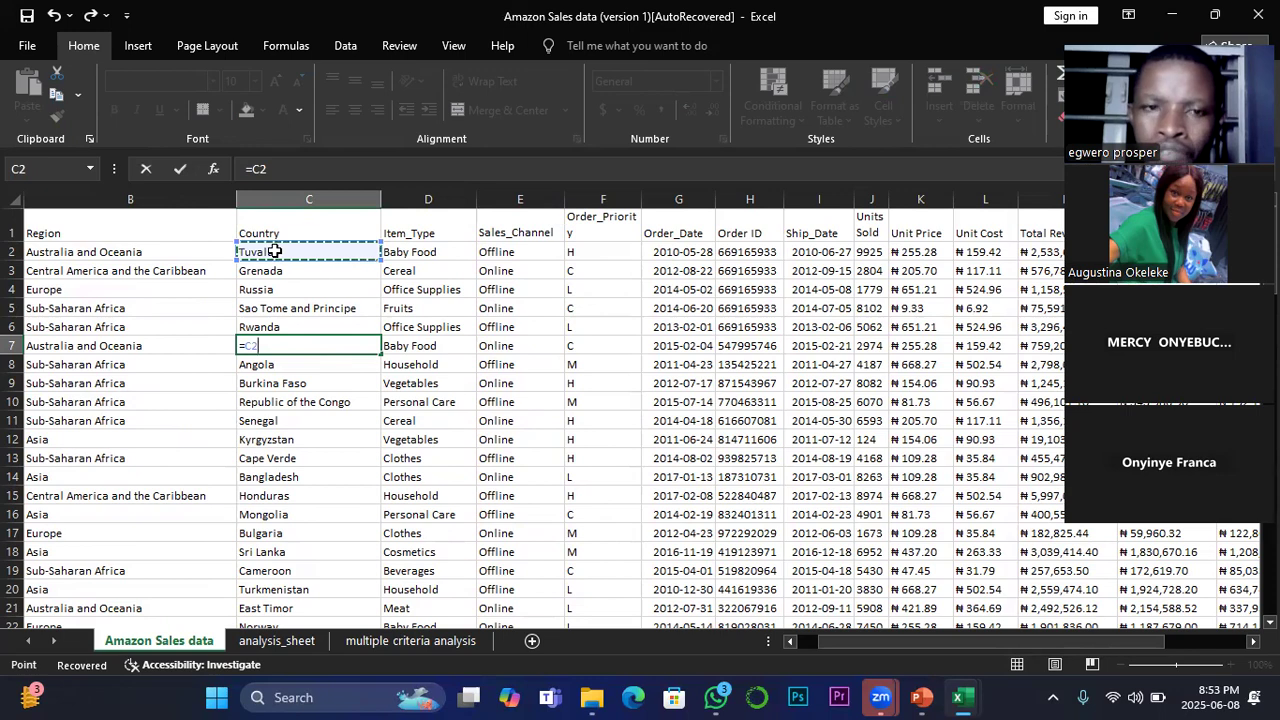
{"action": "key", "text": "Return"}
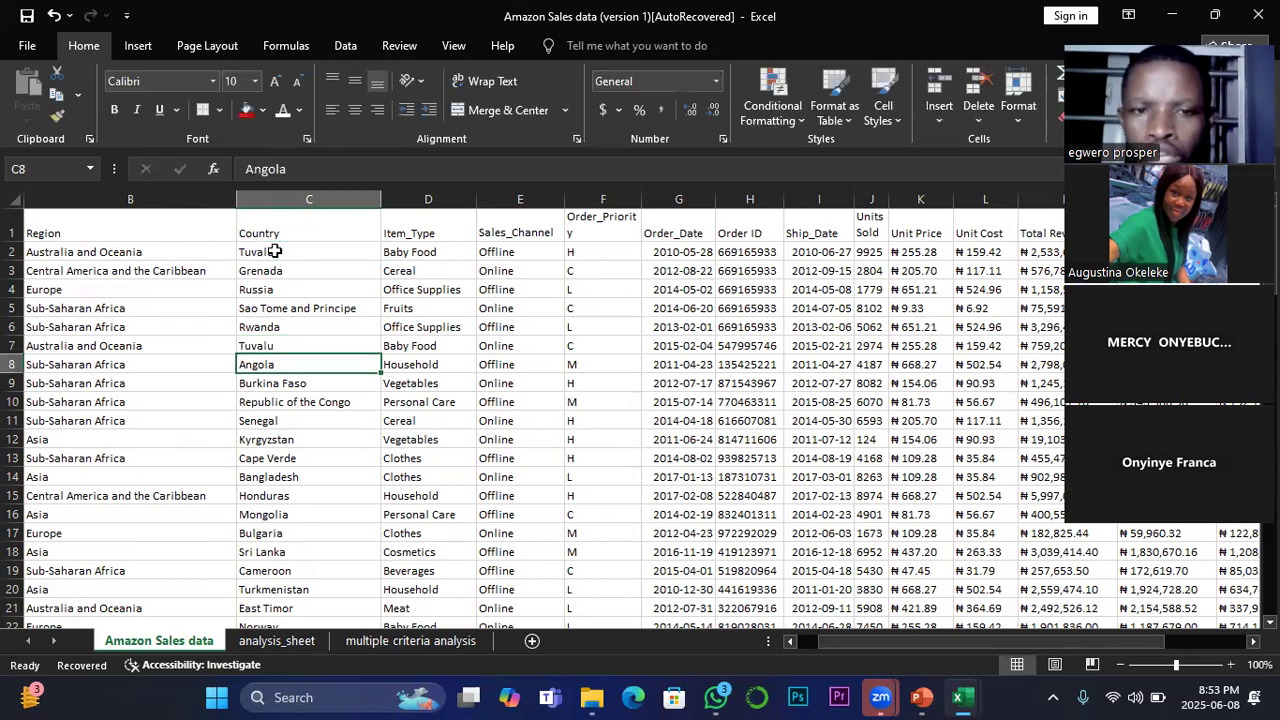
Step: On the multiple criteria analysis sheet, refill the COUNTIFS formula from D6 down to D36 and review the filled cells
{"action": "left_click", "coordinate": [439, 645]}
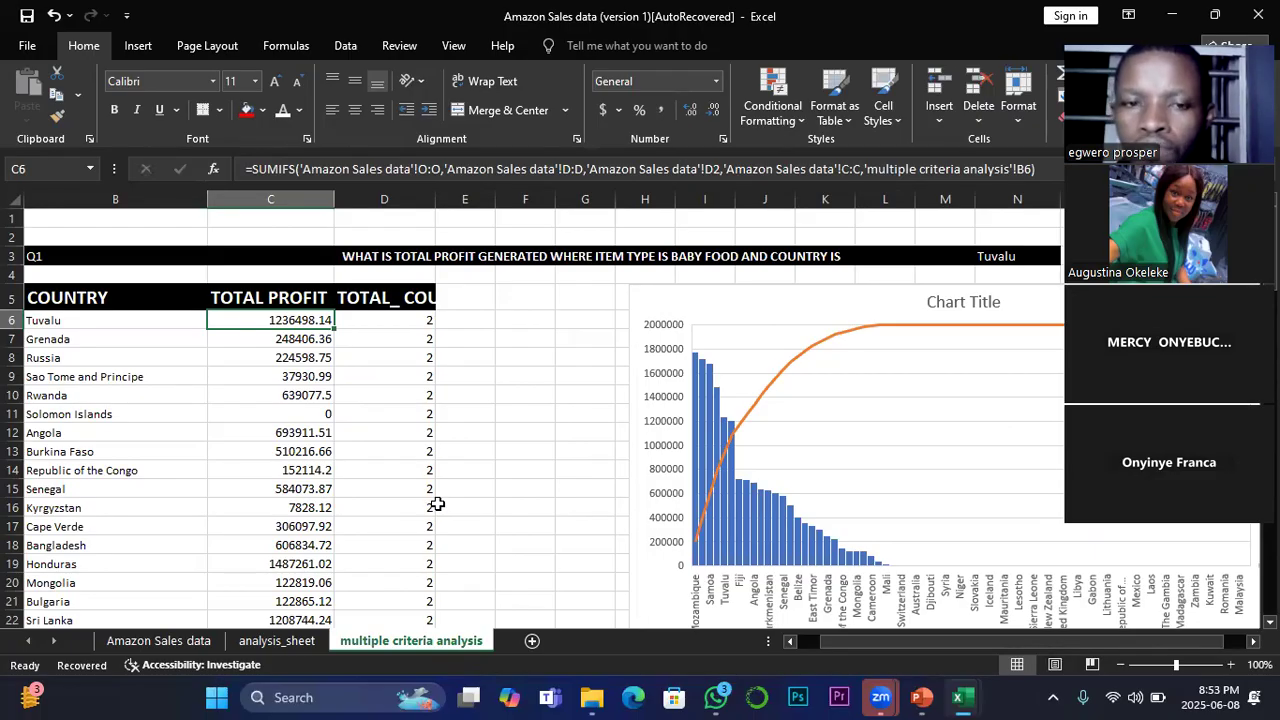
{"action": "left_click", "coordinate": [425, 318]}
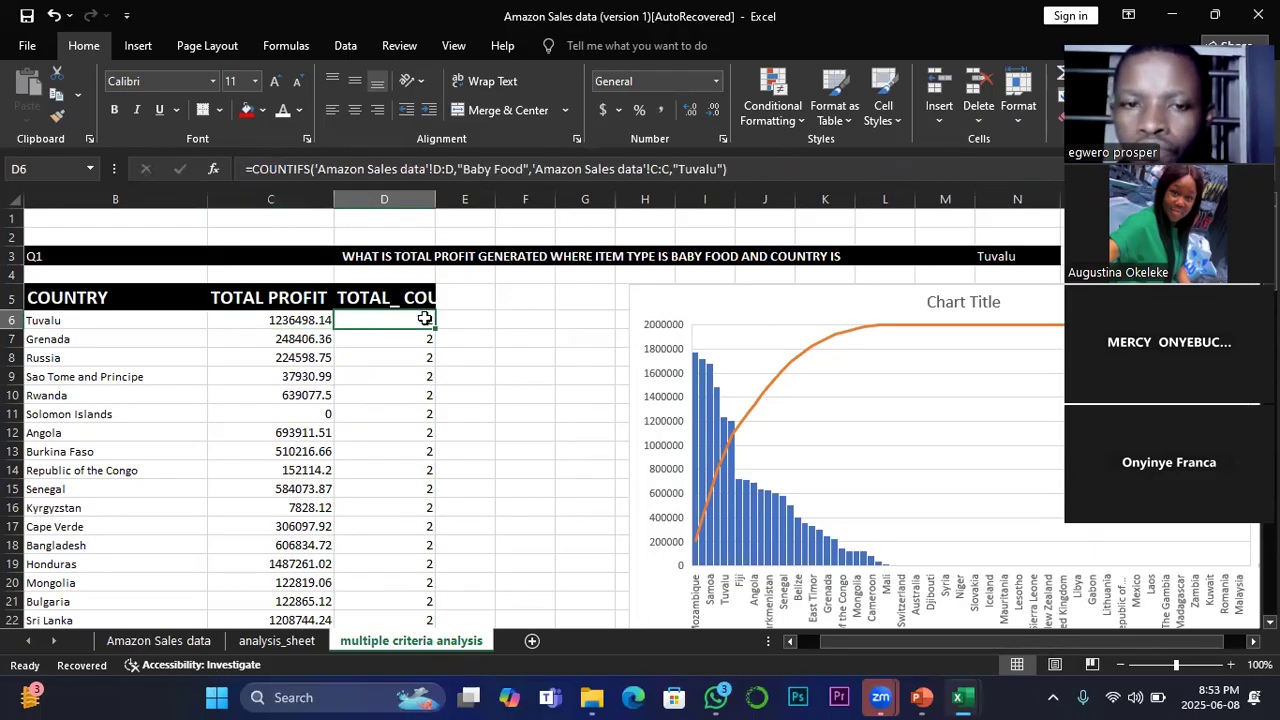
{"action": "double_click", "coordinate": [432, 327]}
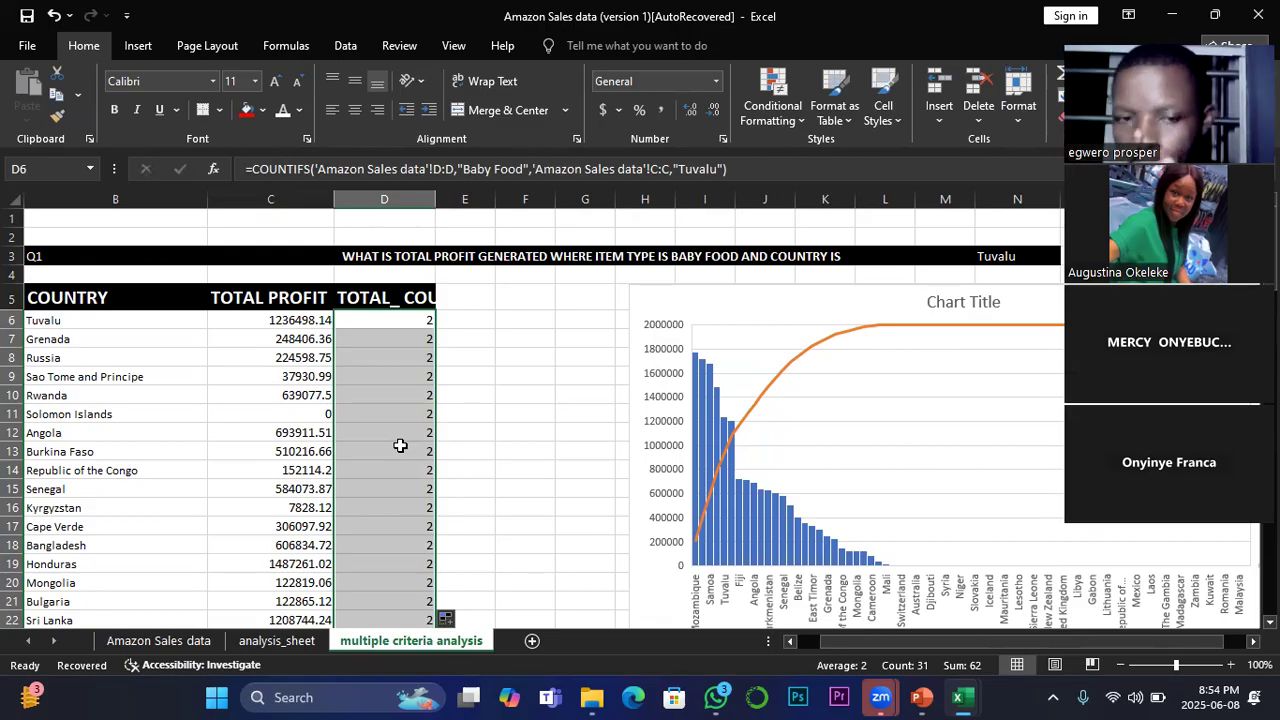
{"action": "scroll", "coordinate": [400, 445], "scroll_direction": "down", "scroll_amount": 6}
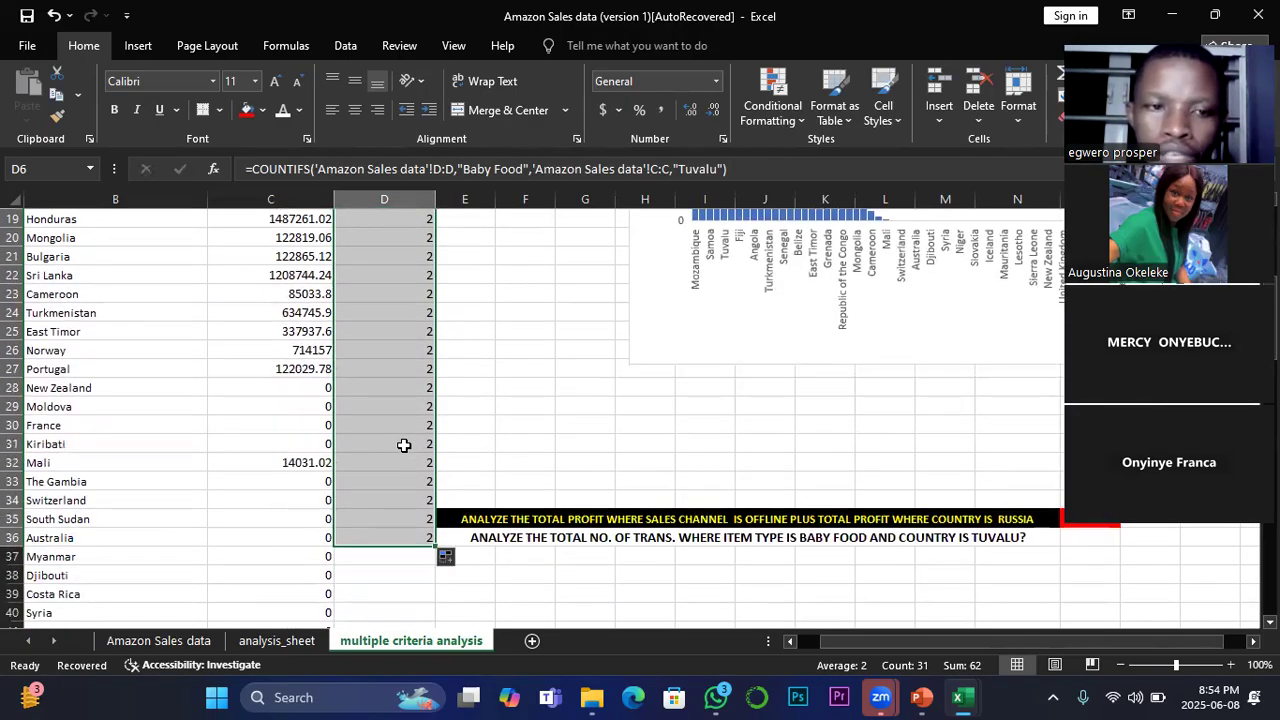
{"action": "scroll", "coordinate": [403, 445], "scroll_direction": "up", "scroll_amount": 4}
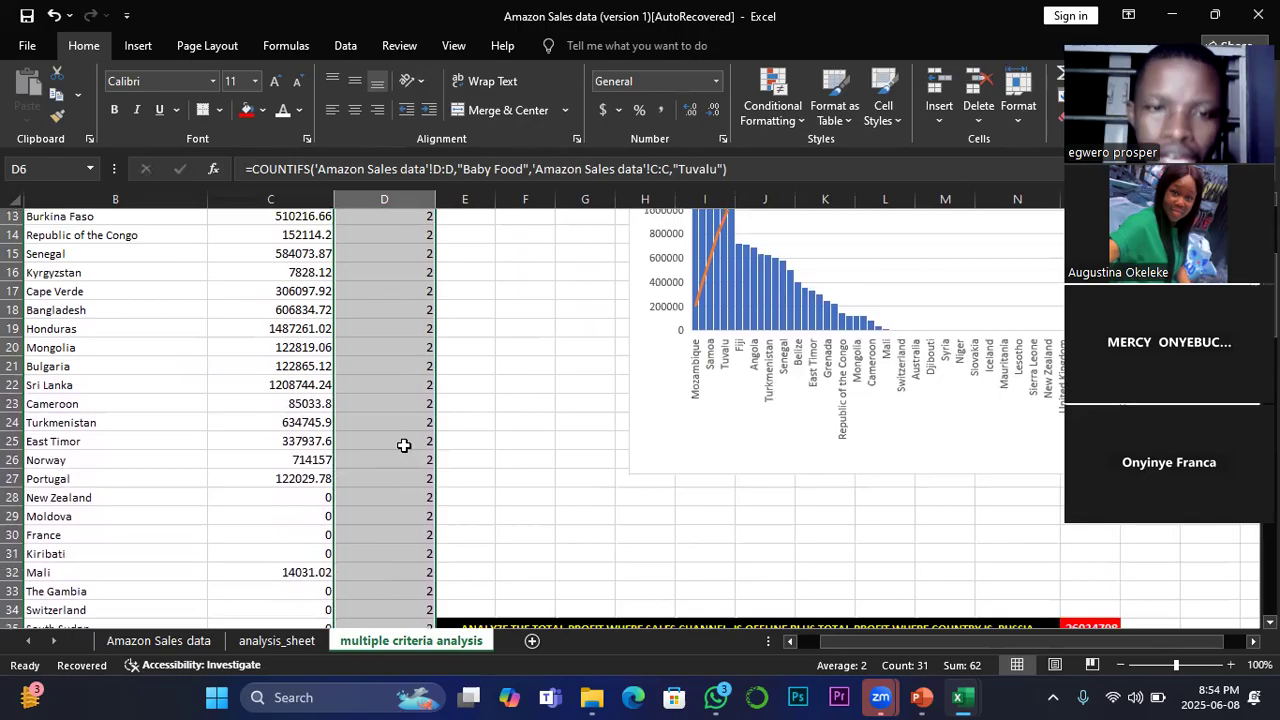
{"action": "scroll", "coordinate": [403, 445], "scroll_direction": "up", "scroll_amount": 2}
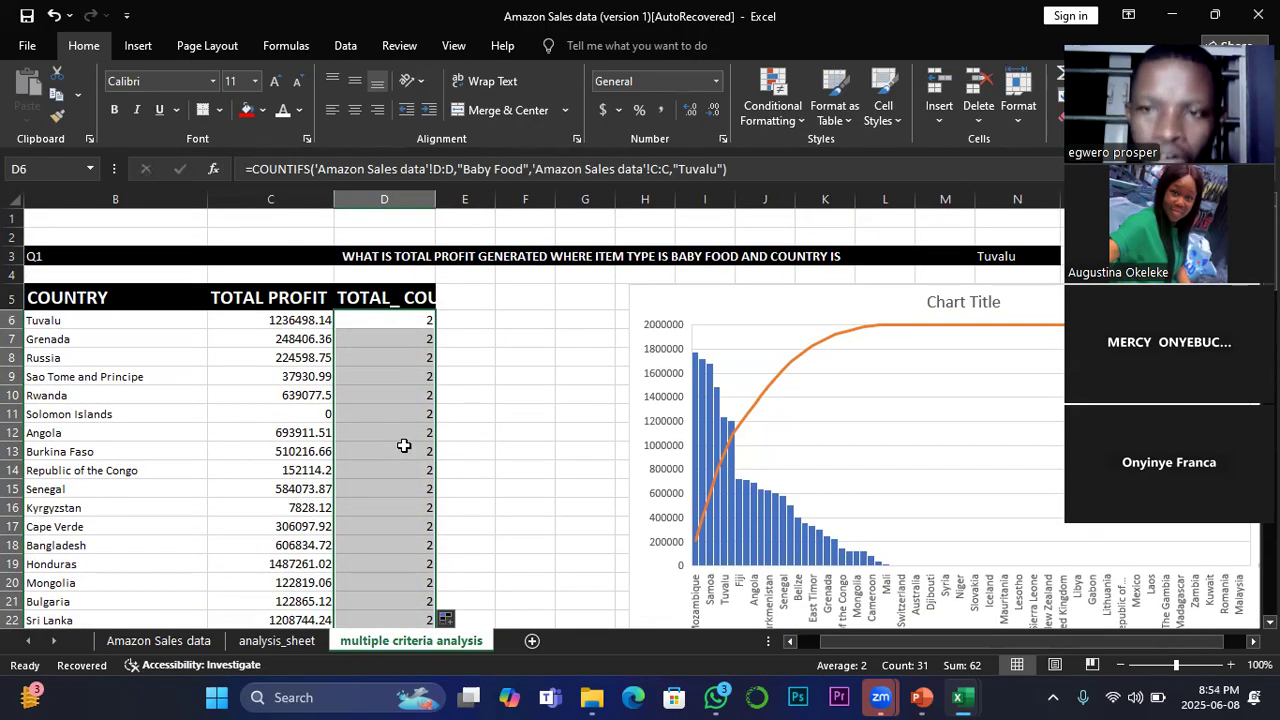
Step: Compare the count formulas in D7 and D8 with their row countries, Grenada and Russia
{"action": "left_click", "coordinate": [417, 338]}
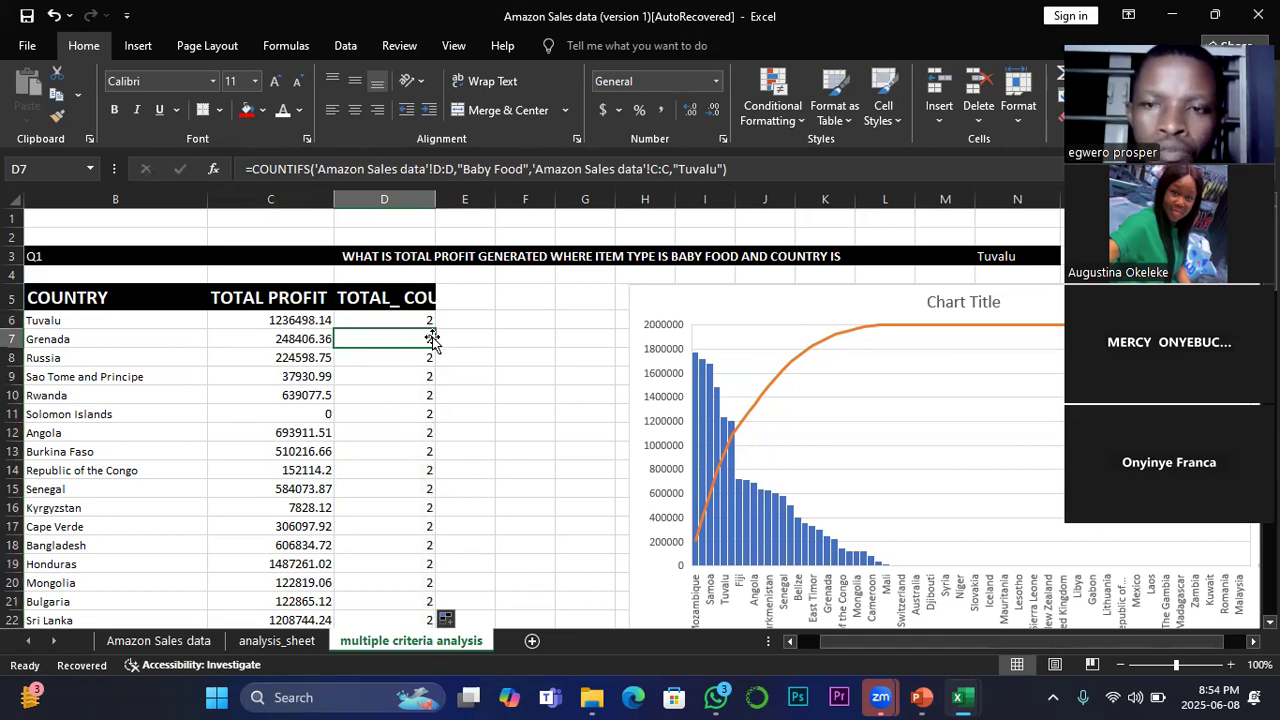
{"action": "left_click", "coordinate": [82, 342]}
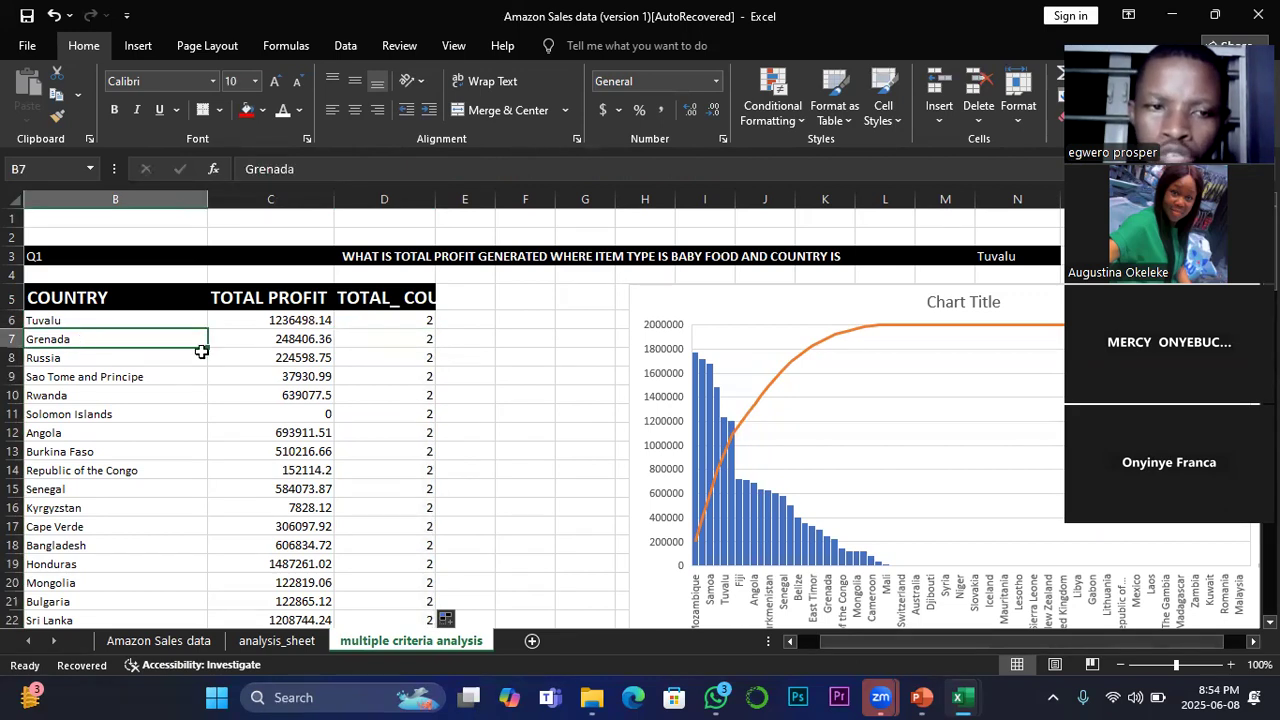
{"action": "left_click", "coordinate": [405, 359]}
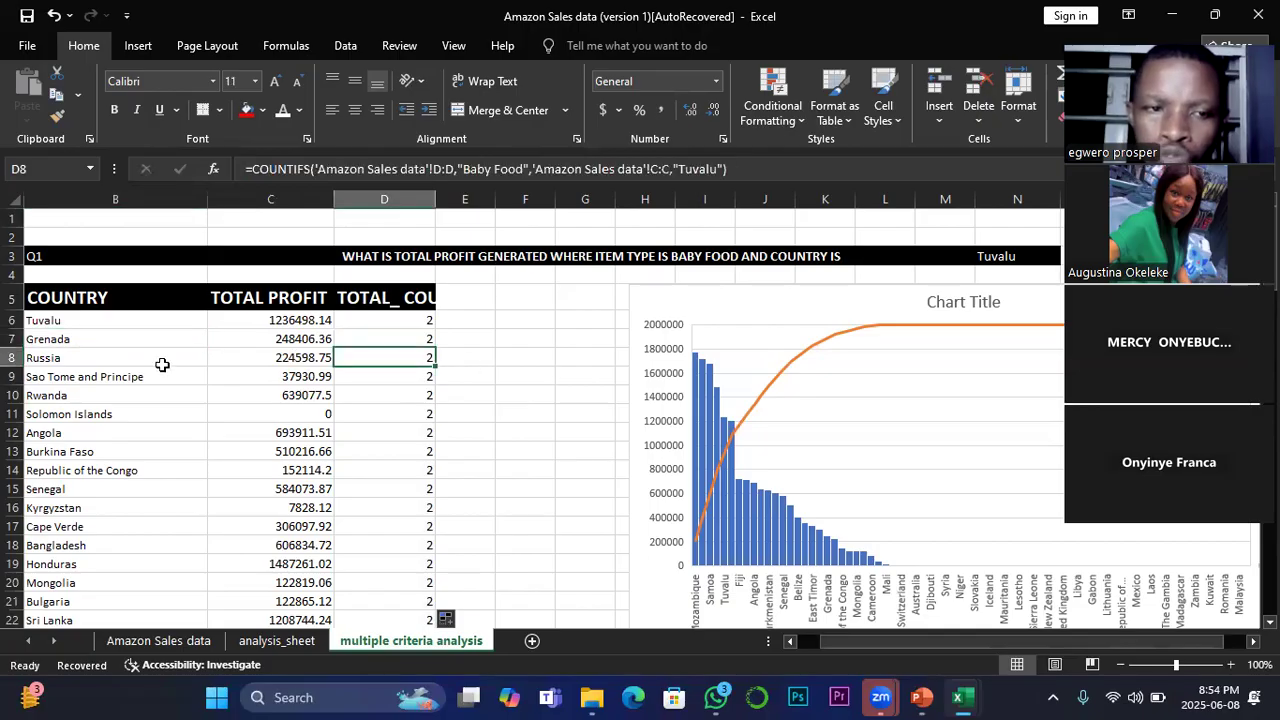
{"action": "left_click", "coordinate": [60, 362]}
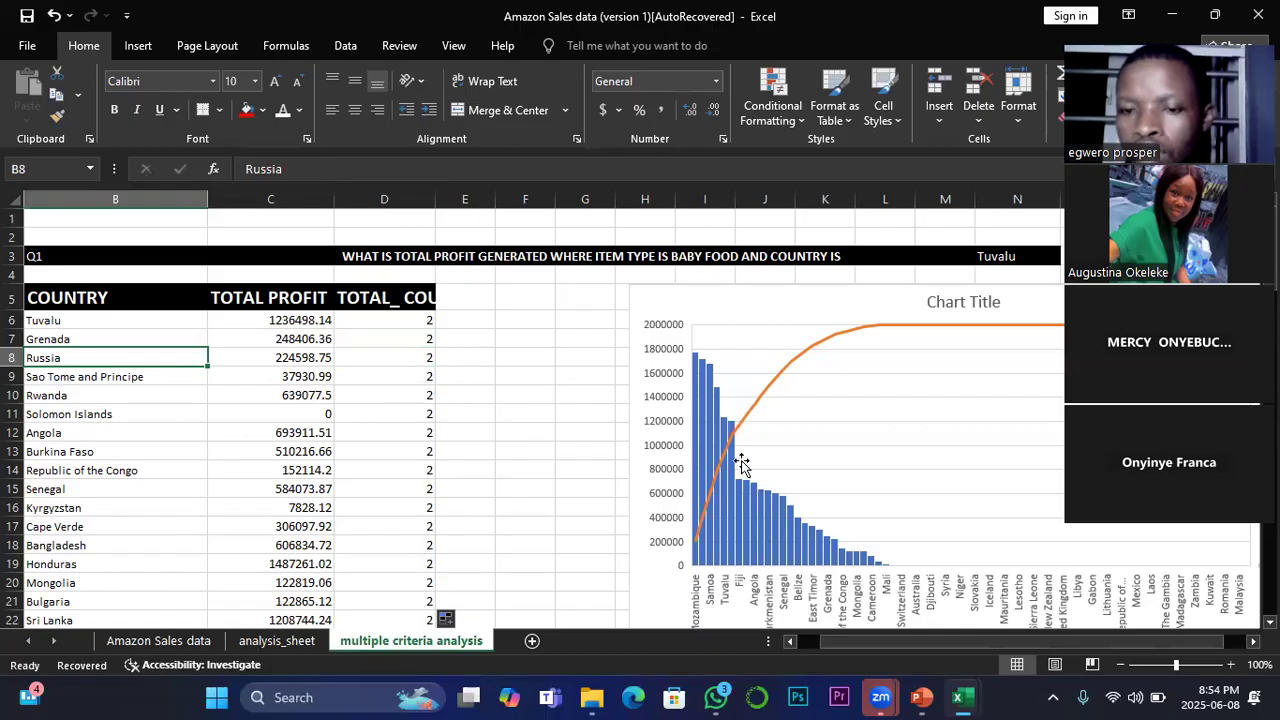
{"action": "mouse_move", "coordinate": [922, 697]}
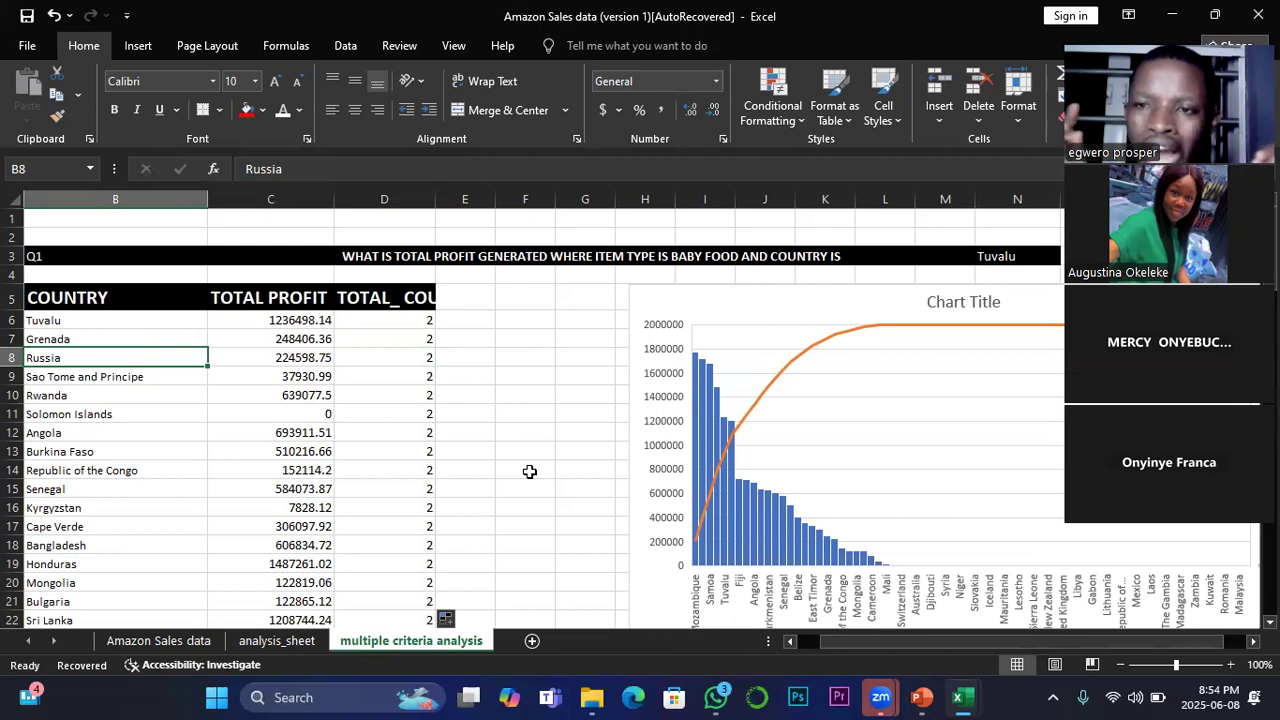
Step: Review the analysis questions in rows 35 and 36 against the country table, and return to the Amazon Sales data sheet
{"action": "scroll", "coordinate": [529, 471], "scroll_direction": "down", "scroll_amount": 3}
{"action": "scroll", "coordinate": [529, 471], "scroll_direction": "down", "scroll_amount": 4}
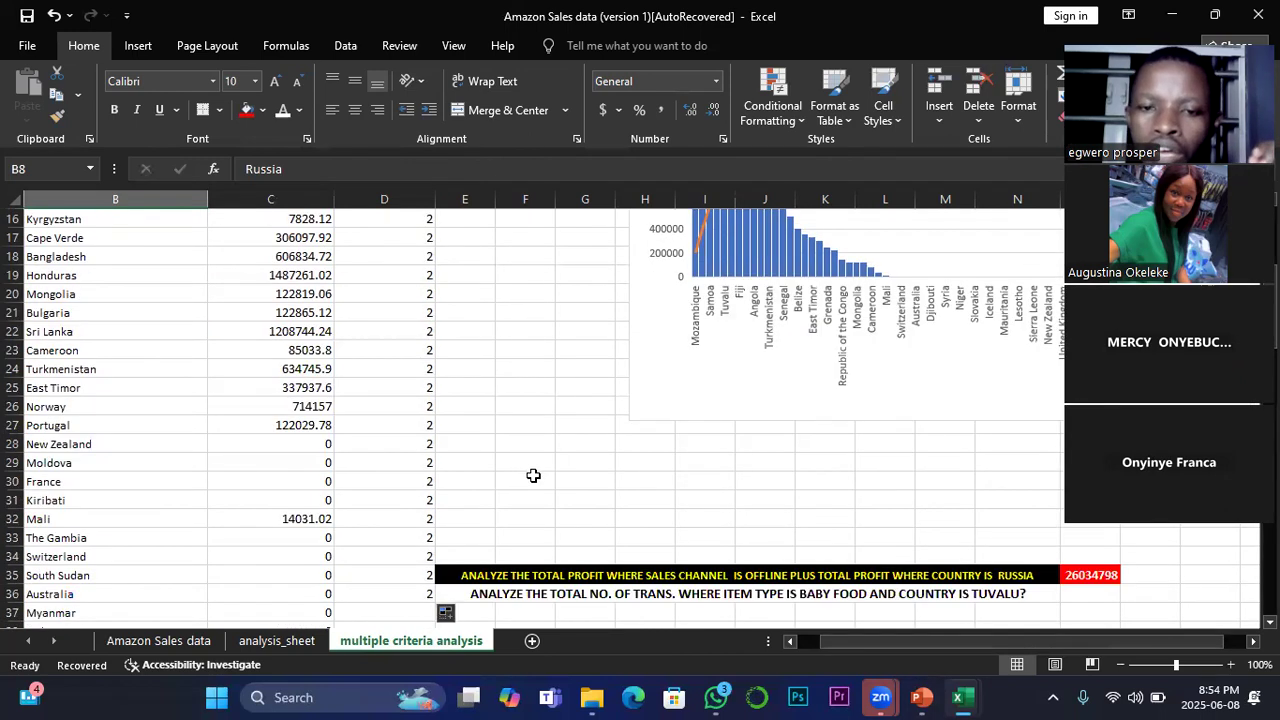
{"action": "left_click", "coordinate": [600, 462]}
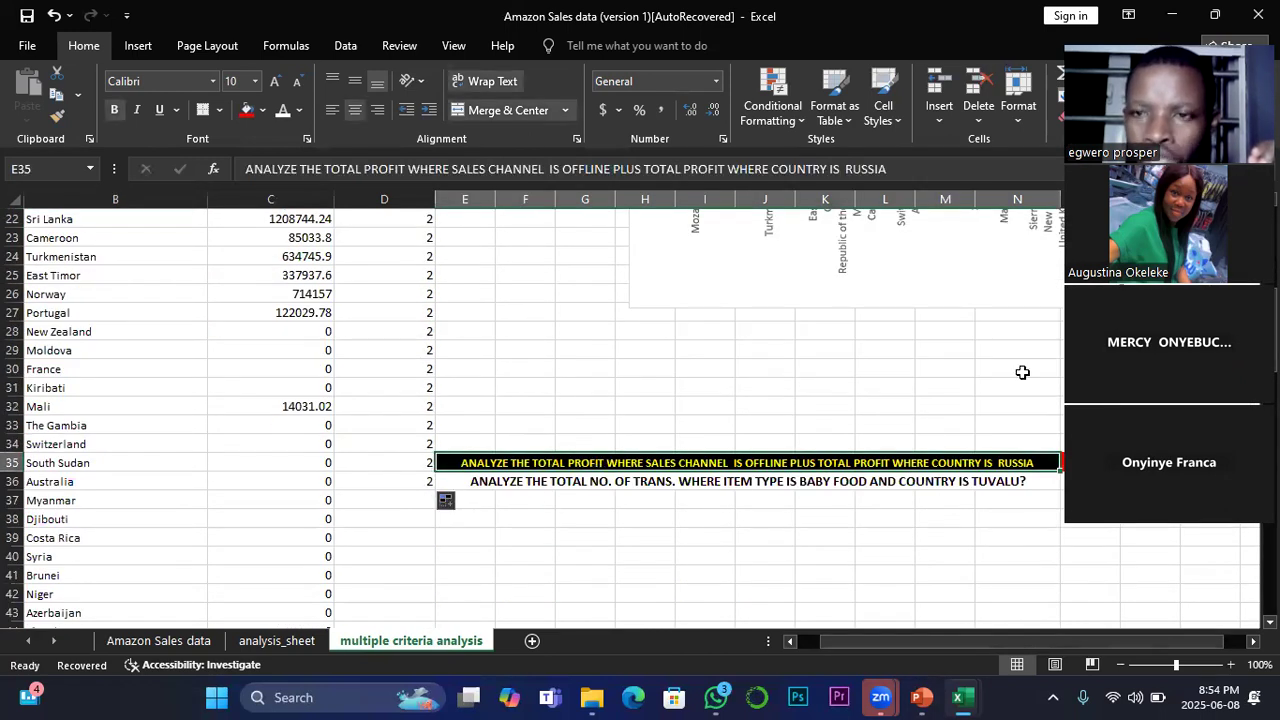
{"action": "left_click_drag", "start_coordinate": [1074, 643], "coordinate": [1085, 644]}
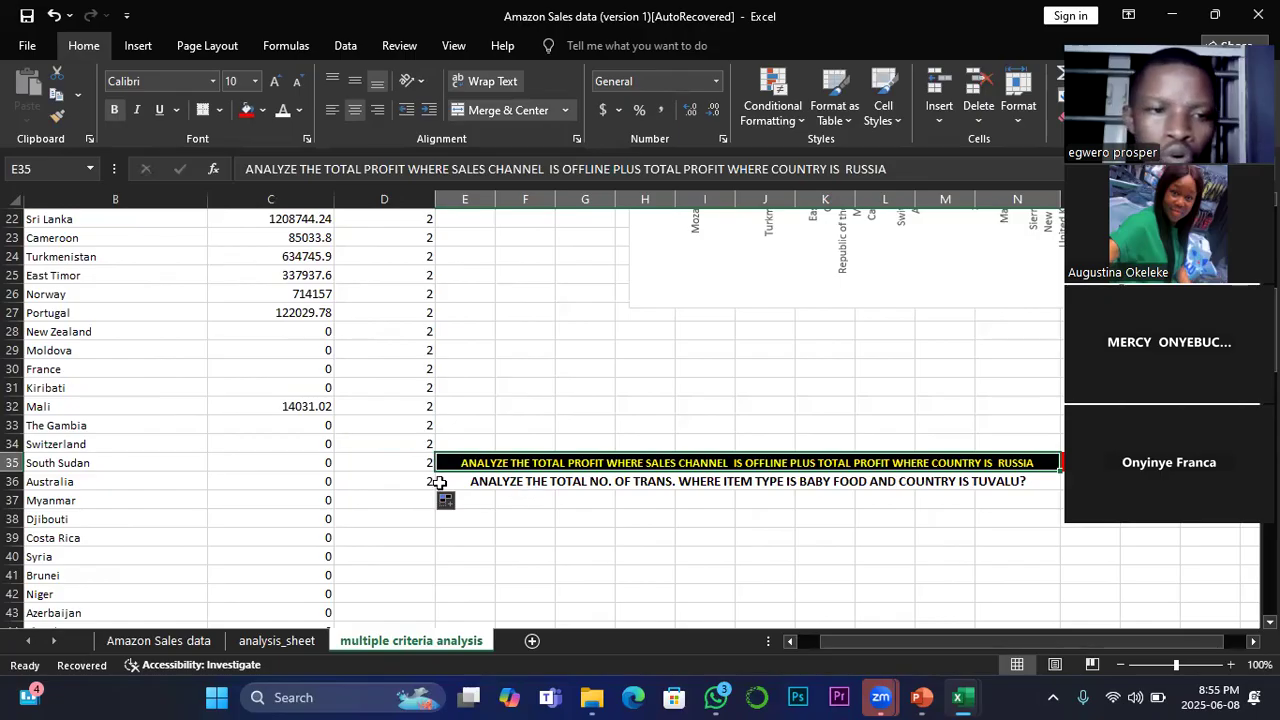
{"action": "scroll", "coordinate": [440, 482], "scroll_direction": "up", "scroll_amount": 3}
{"action": "scroll", "coordinate": [440, 482], "scroll_direction": "up", "scroll_amount": 3}
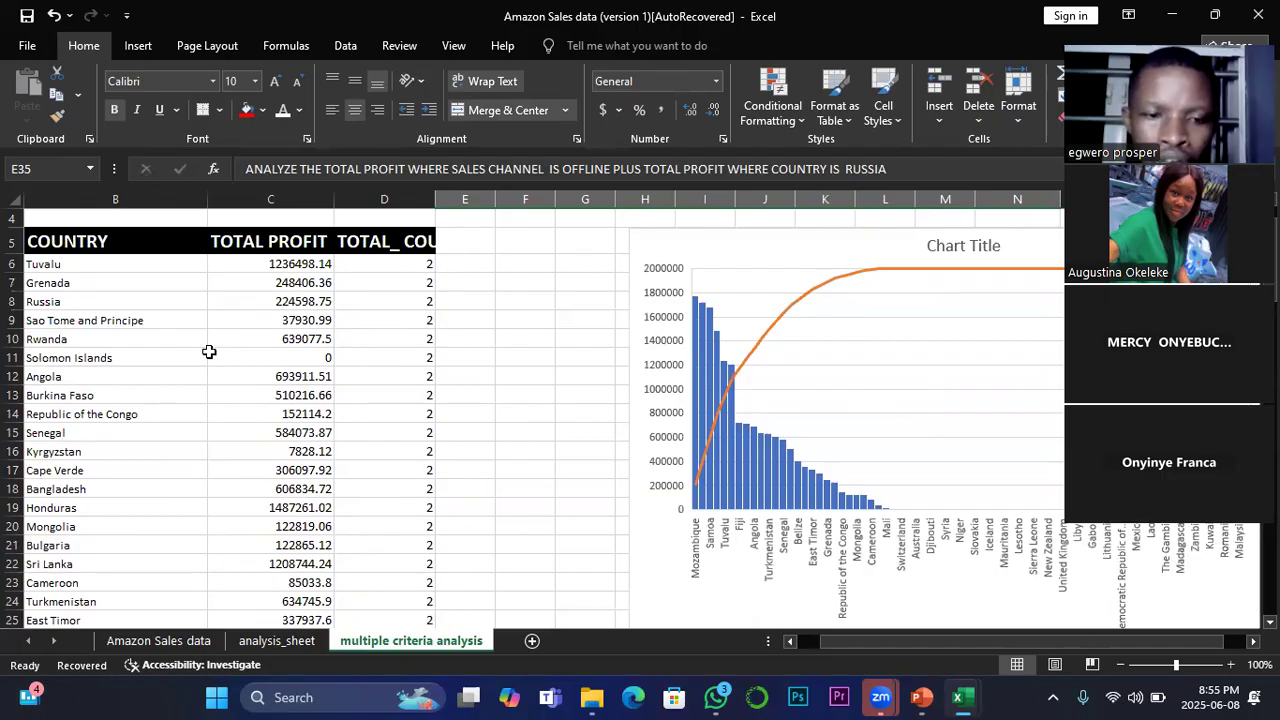
{"action": "left_click", "coordinate": [158, 640]}
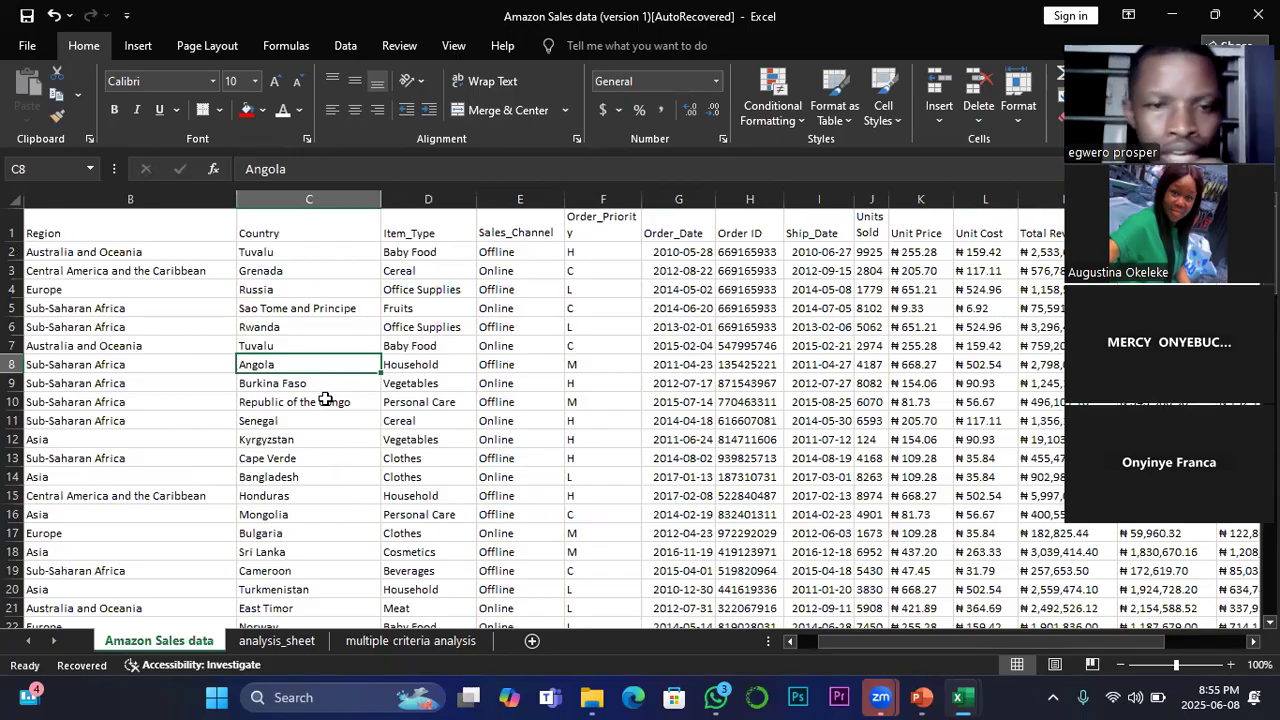
Step: Look across the Amazon Sales data columns through Total Profit, and return to the questions on the multiple criteria analysis sheet
{"action": "left_click_drag", "start_coordinate": [817, 643], "coordinate": [868, 641]}
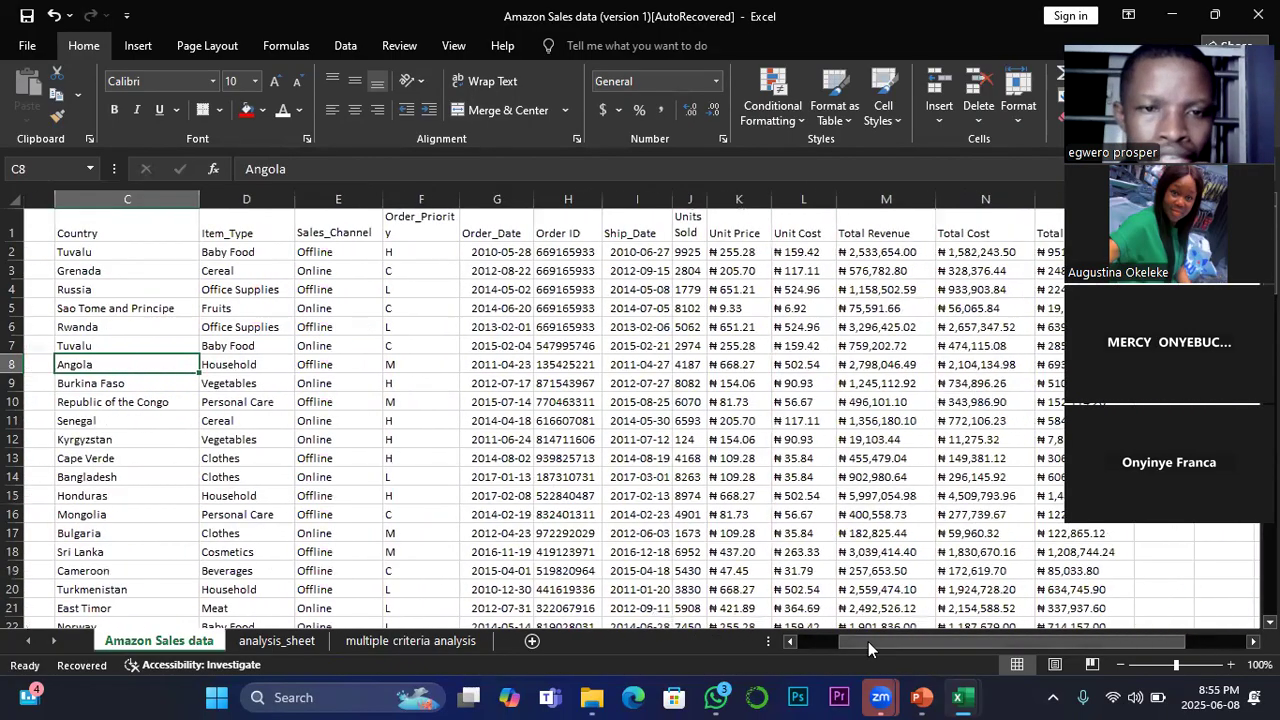
{"action": "scroll", "coordinate": [557, 460], "scroll_direction": "right", "scroll_amount": 3}
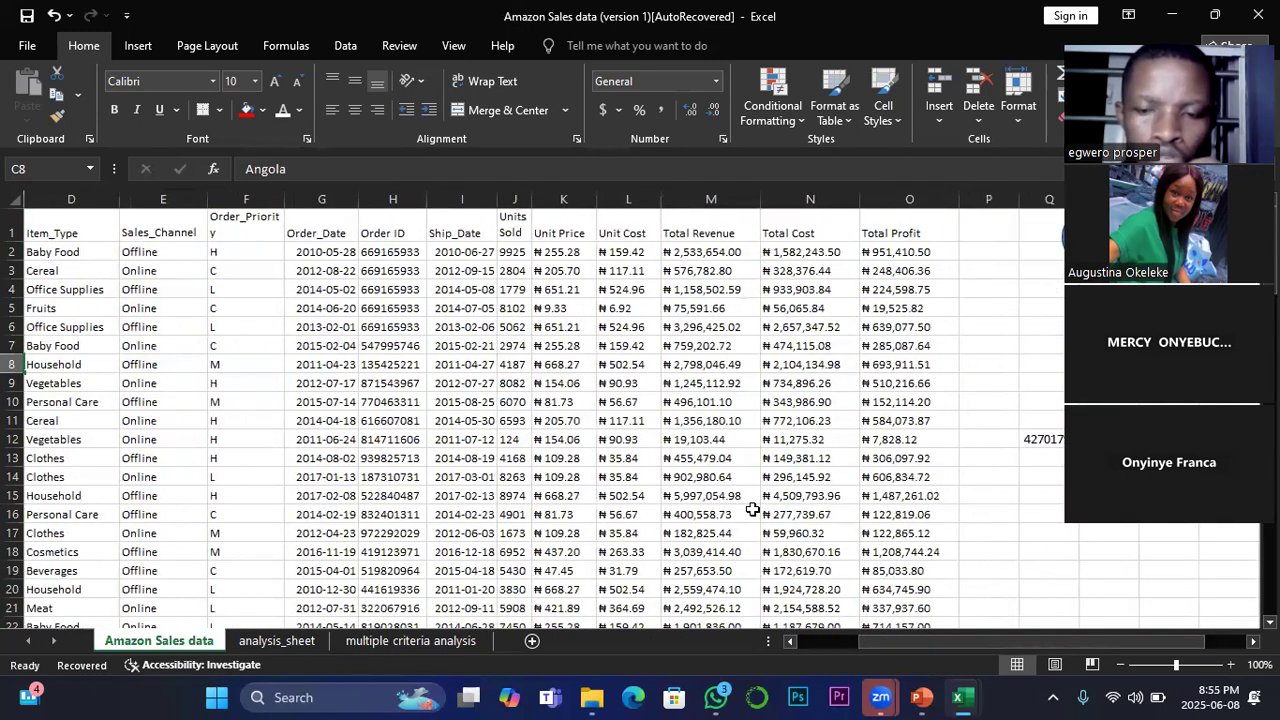
{"action": "left_click_drag", "start_coordinate": [901, 641], "coordinate": [901, 641]}
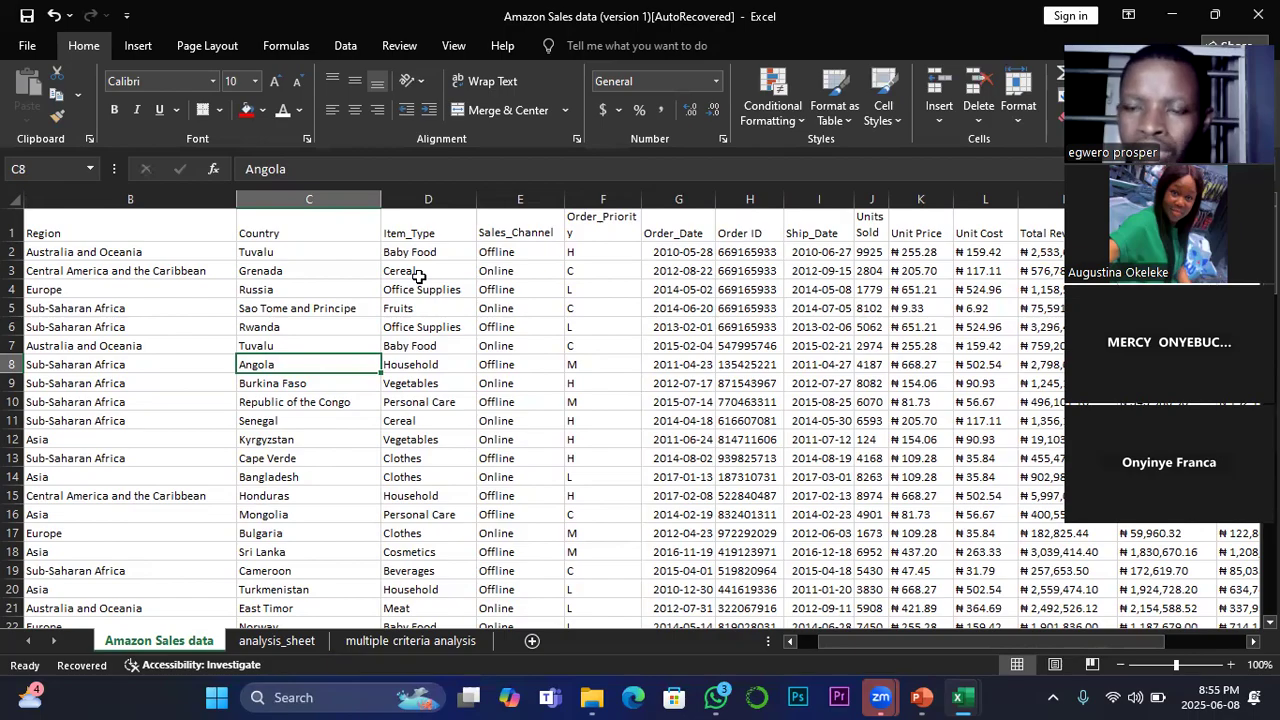
{"action": "scroll", "coordinate": [689, 503], "scroll_direction": "down", "scroll_amount": 2}
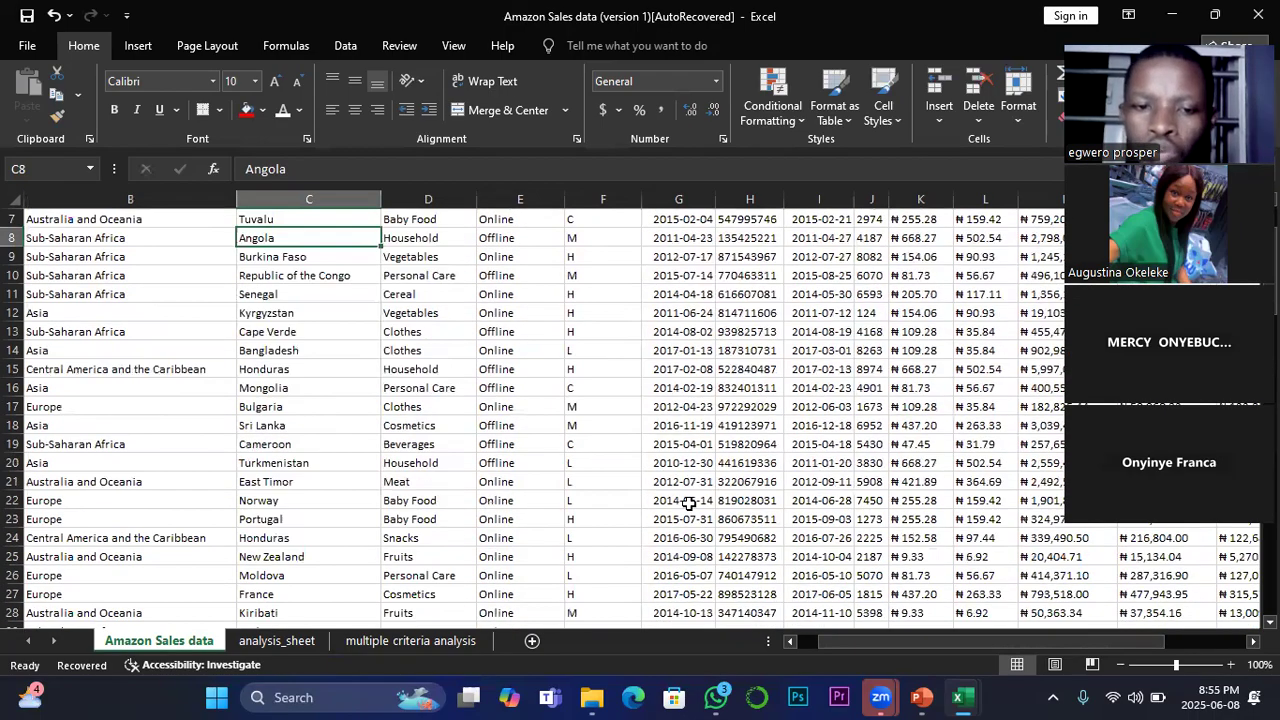
{"action": "key", "text": "ctrl+Page_Down"}
{"action": "key", "text": "ctrl+Page_Down"}
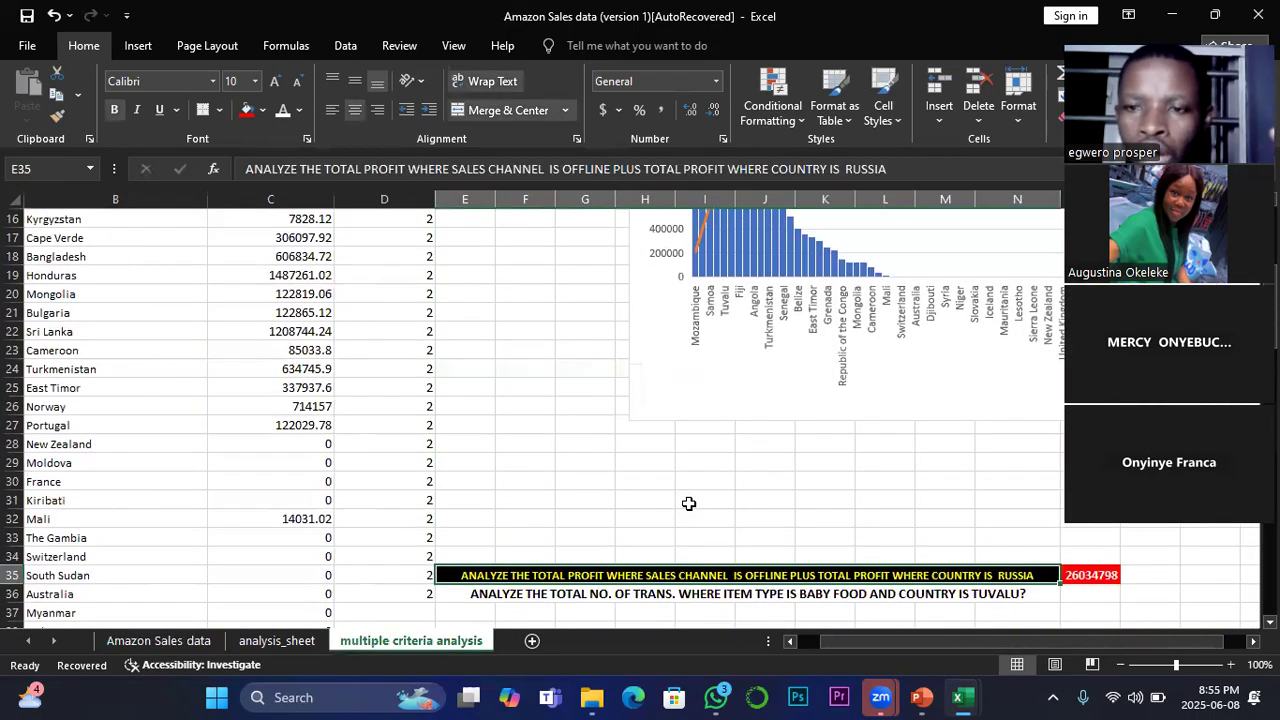
{"action": "scroll", "coordinate": [686, 503], "scroll_direction": "down", "scroll_amount": 2}
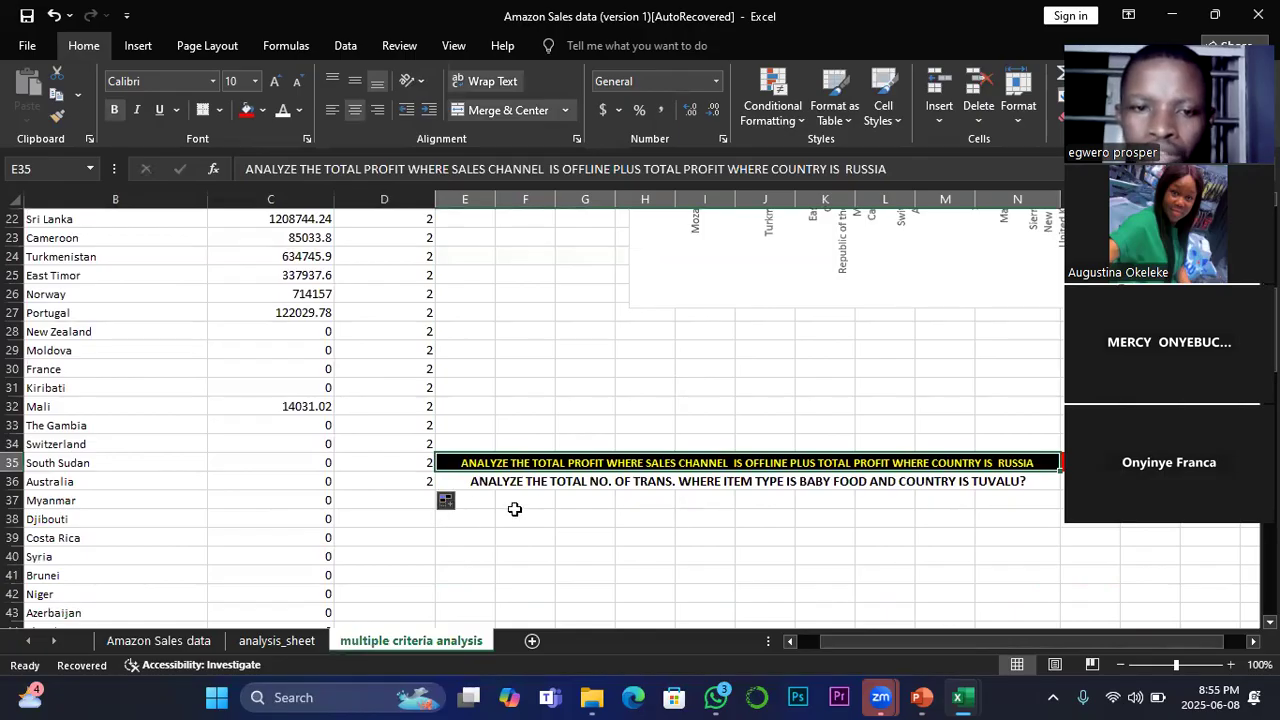
Step: Narrow column D and widen column E on the multiple criteria analysis sheet
{"action": "left_click", "coordinate": [480, 504]}
{"action": "left_click_drag", "start_coordinate": [434, 199], "coordinate": [501, 197]}
{"action": "left_click", "coordinate": [434, 529]}
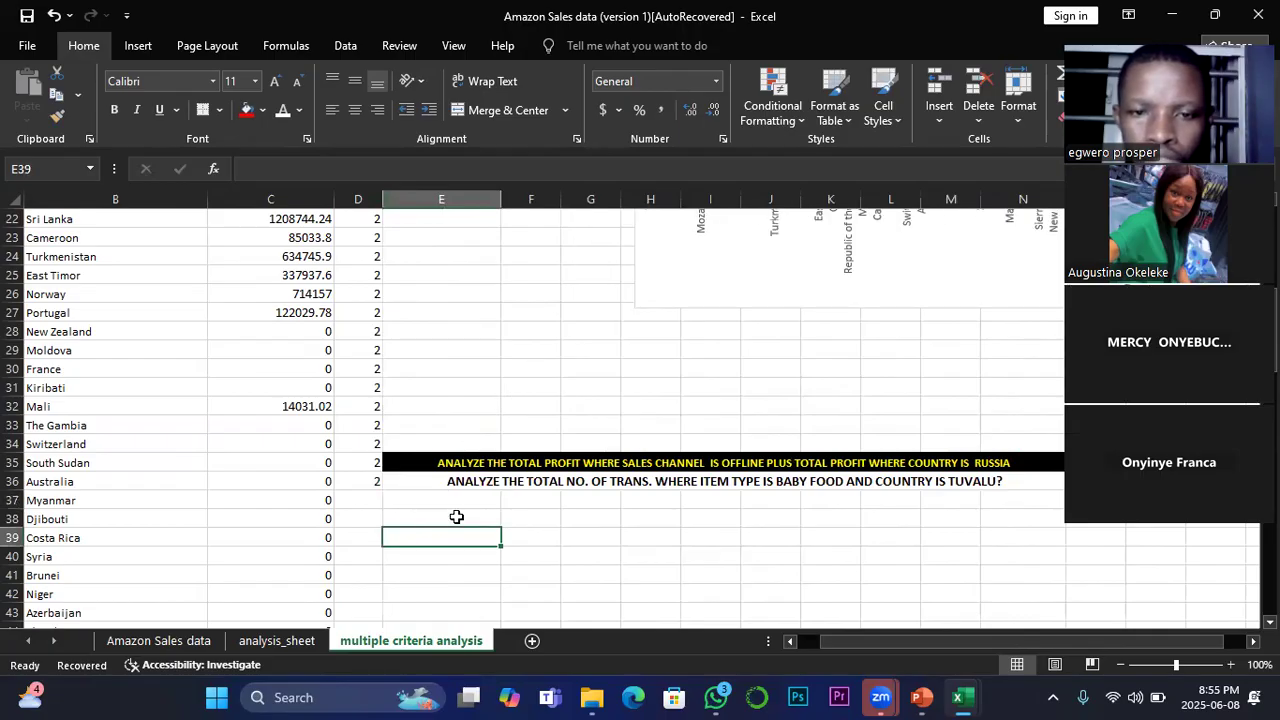
{"action": "scroll", "coordinate": [456, 517], "scroll_direction": "left", "scroll_amount": 1}
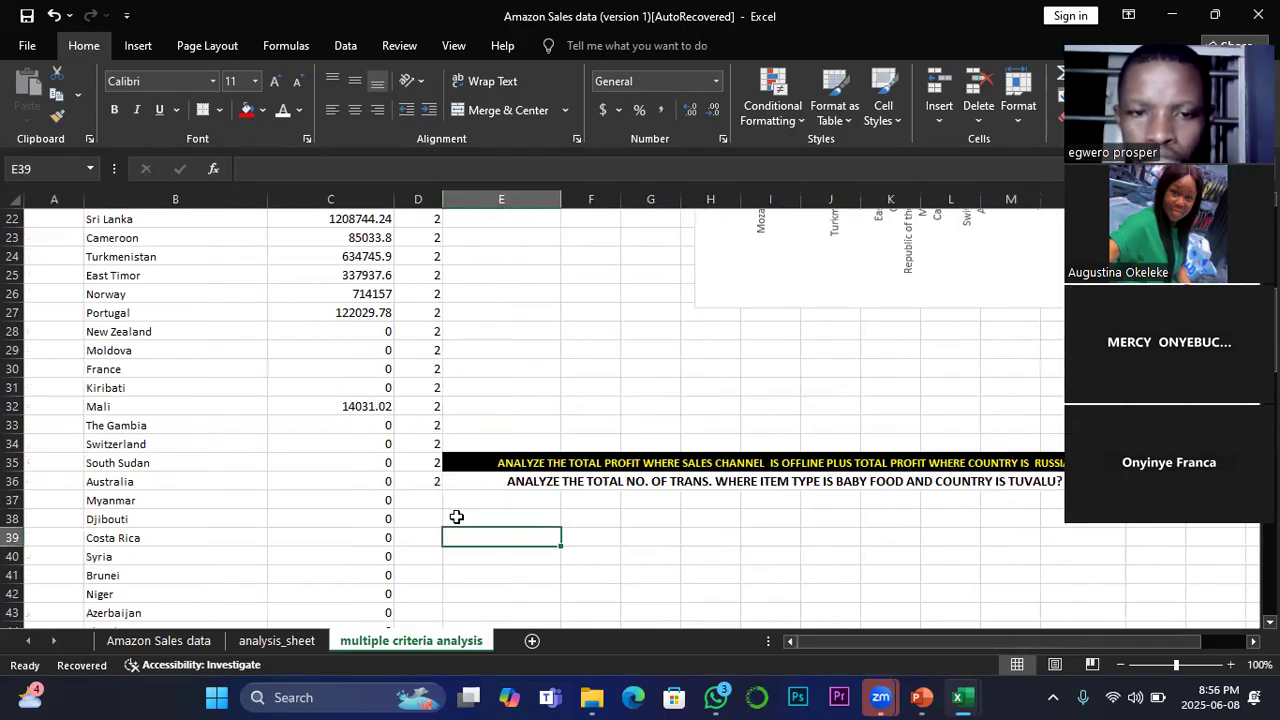
Step: Label cell E37 as Q4, and merge and center cells F37 to M37 beside it
{"action": "left_click", "coordinate": [495, 503]}
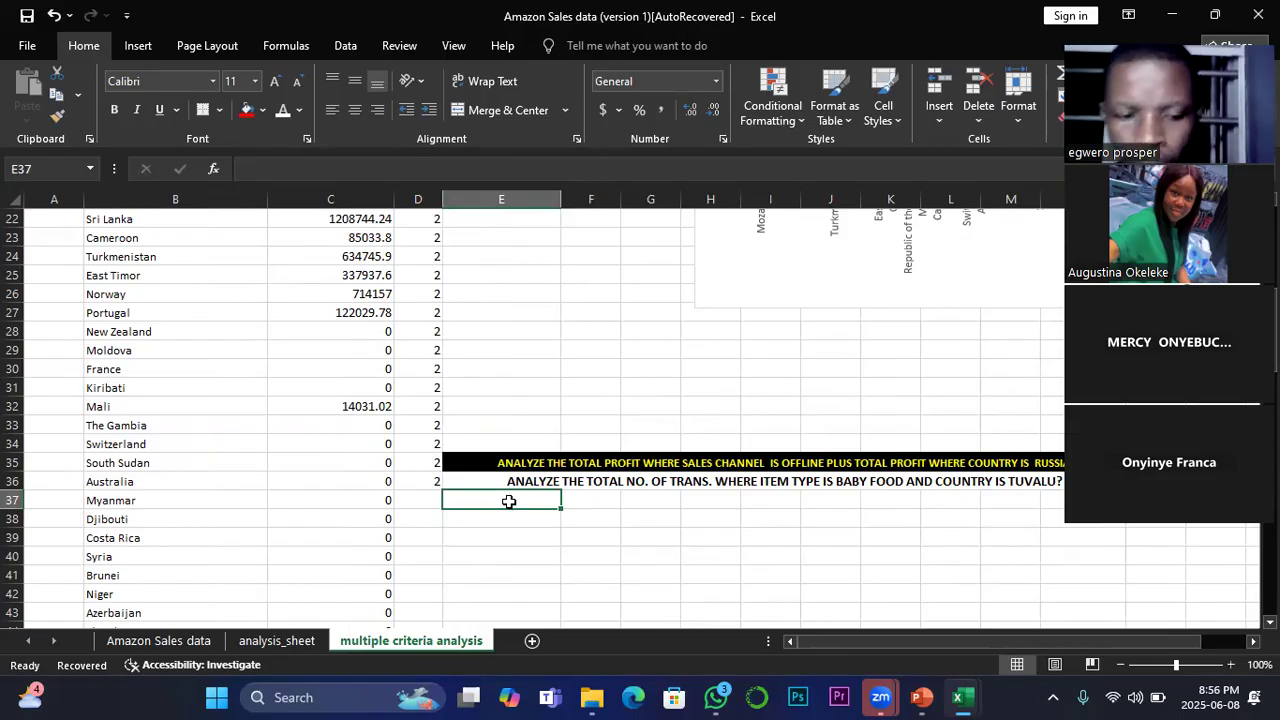
{"action": "key", "text": "Right"}
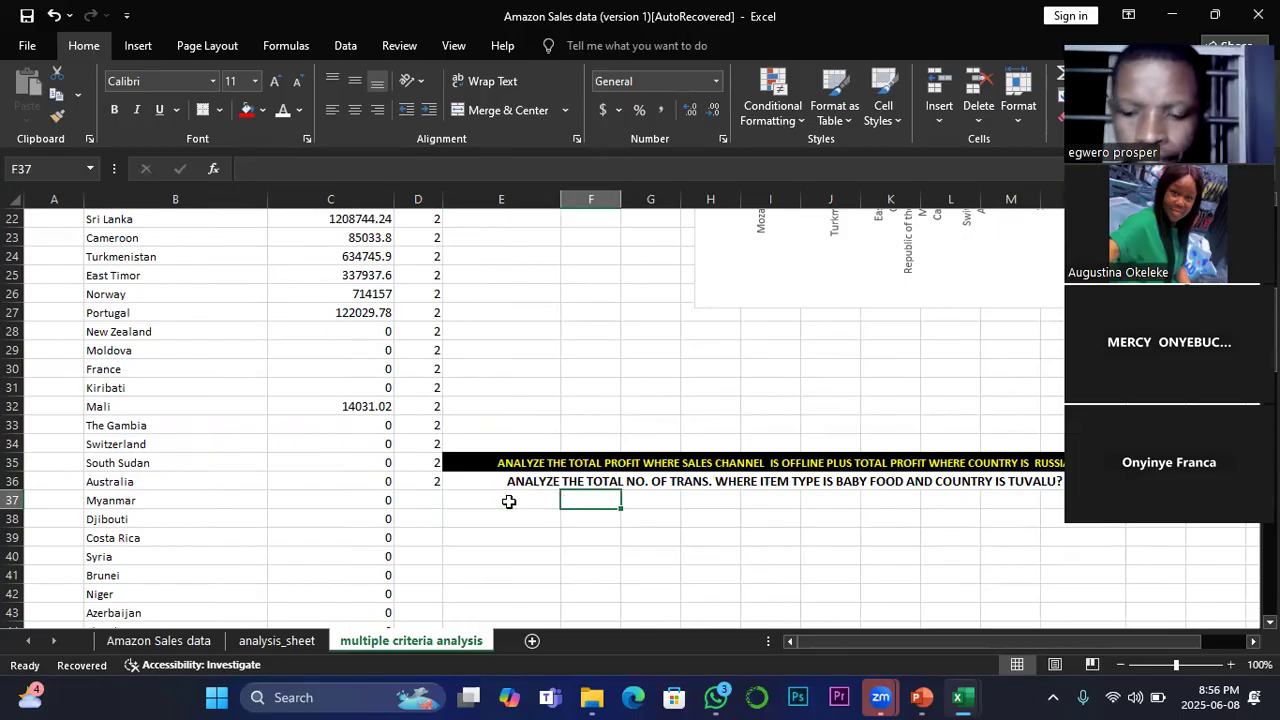
{"action": "key", "text": "Down"}
{"action": "left_click", "coordinate": [510, 500]}
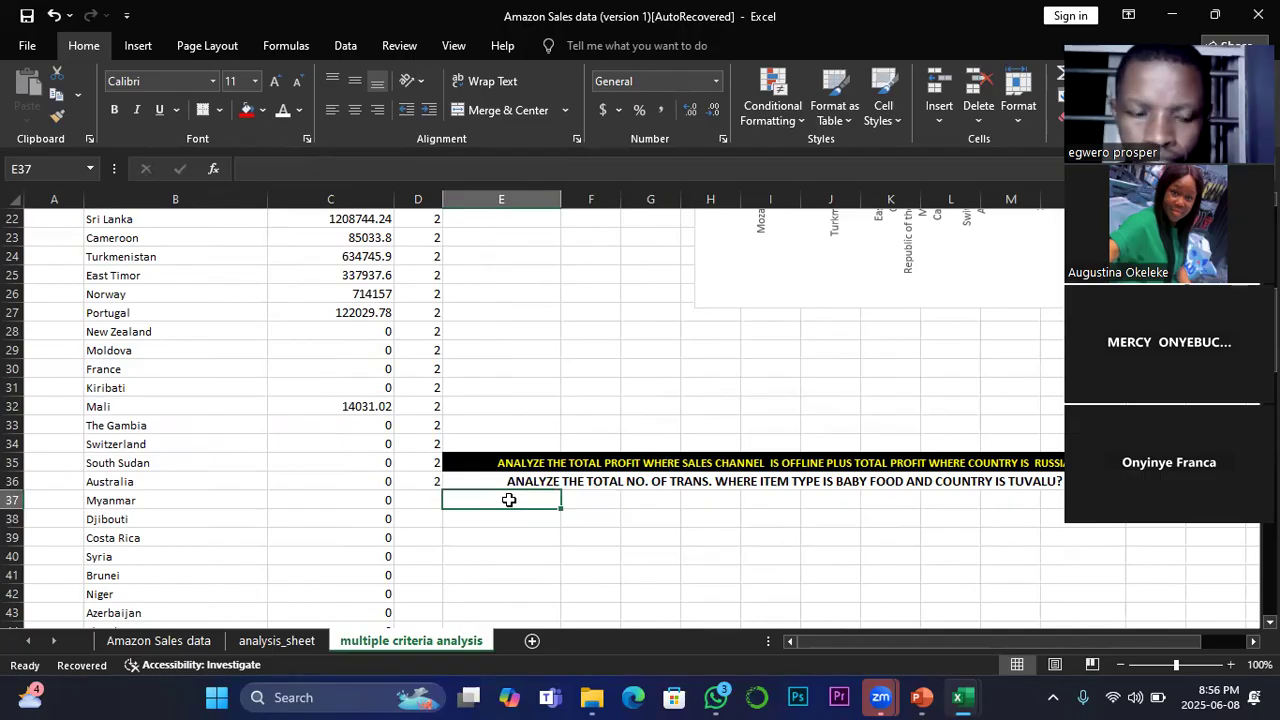
{"action": "type", "text": "Q"}
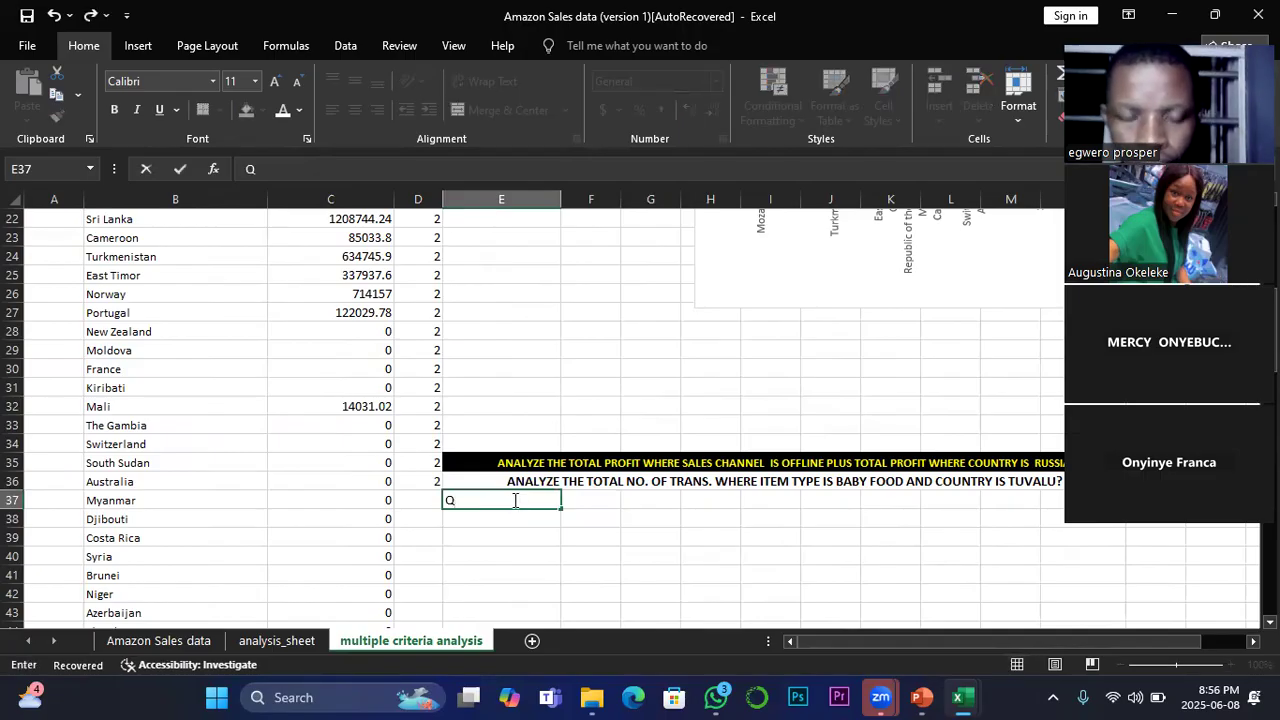
{"action": "type", "text": "4"}
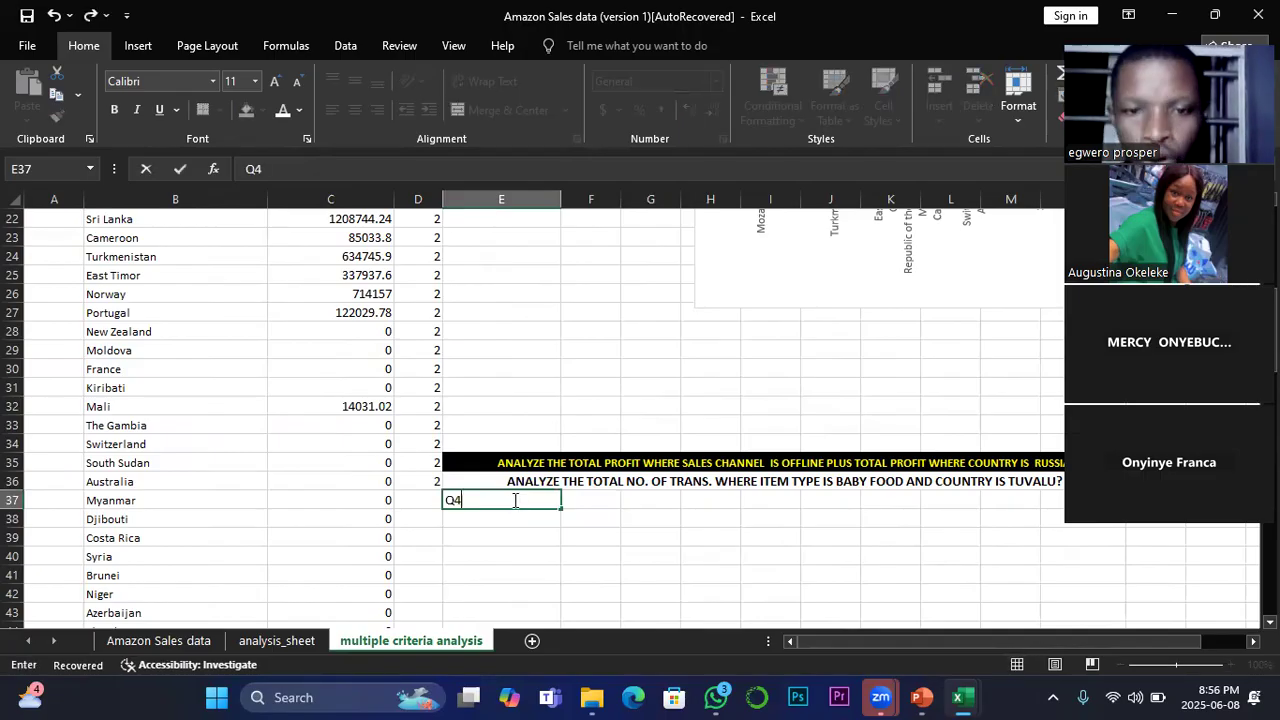
{"action": "left_click_drag", "start_coordinate": [586, 503], "coordinate": [1007, 496]}
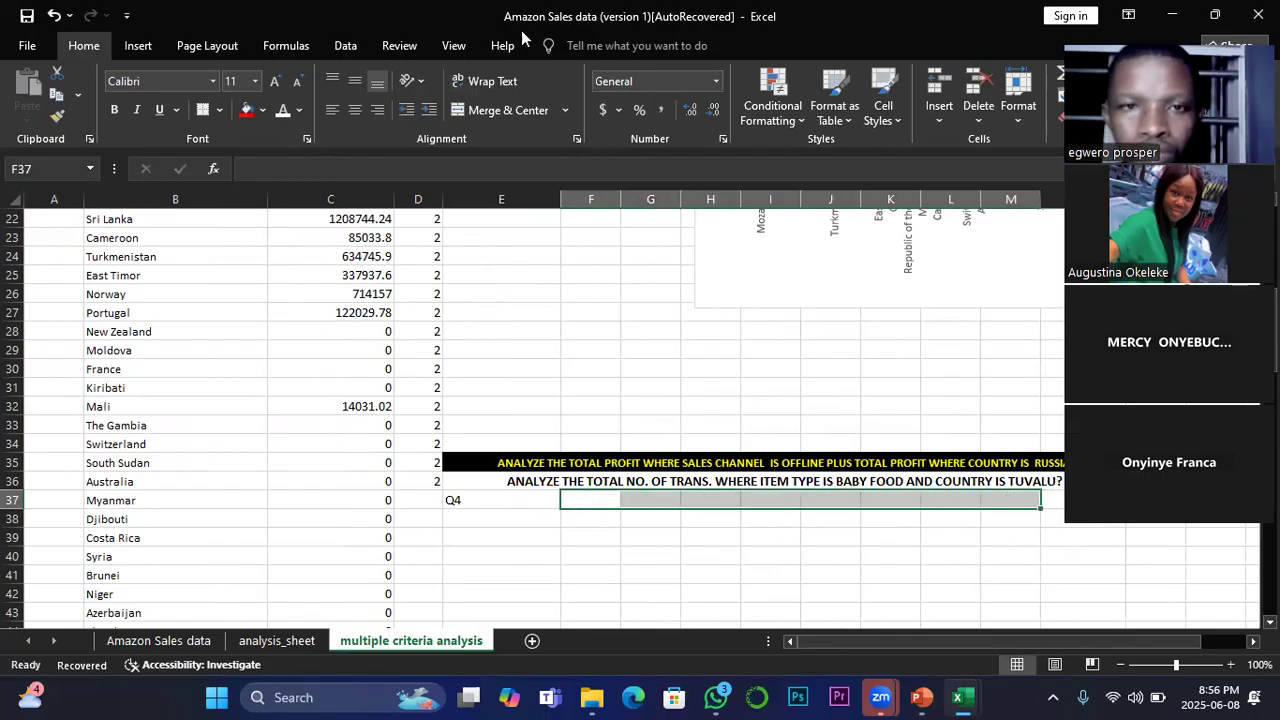
{"action": "left_click", "coordinate": [523, 104]}
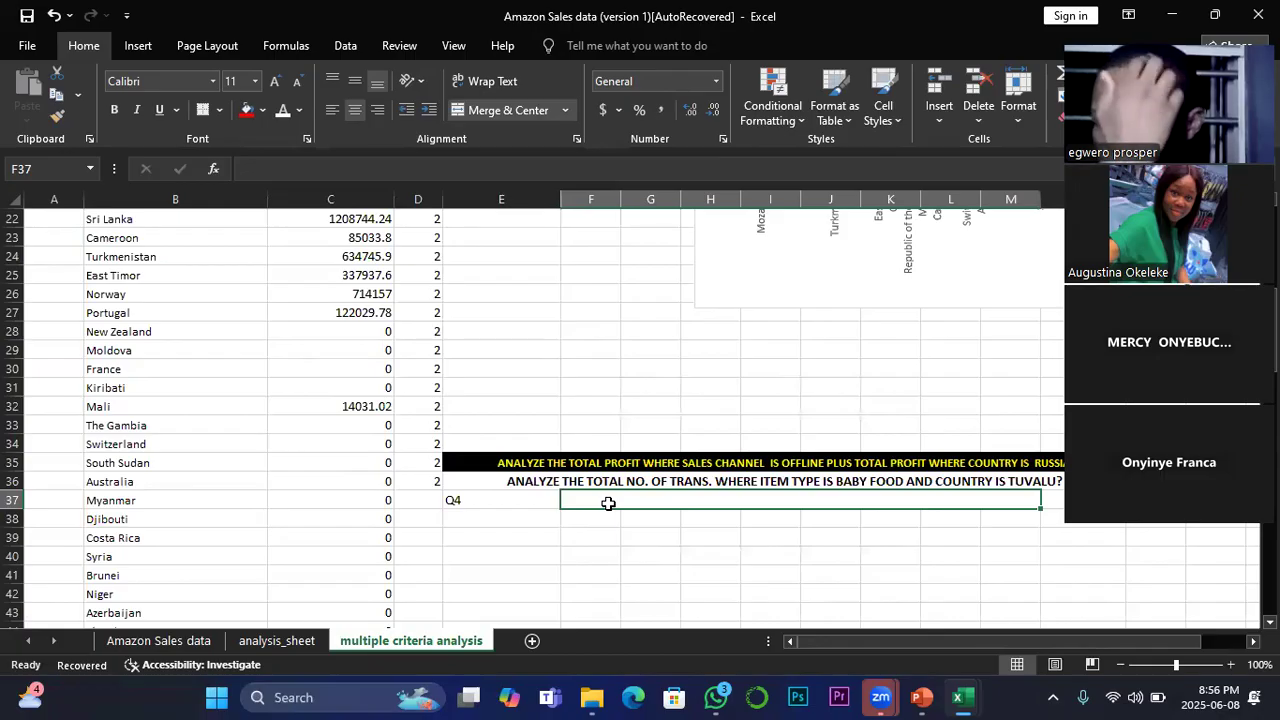
Step: Begin the Q4 question in the merged cell F37 with "WHAT IS THE TOTAL TRANS"
{"action": "type", "text": "WHAT"}
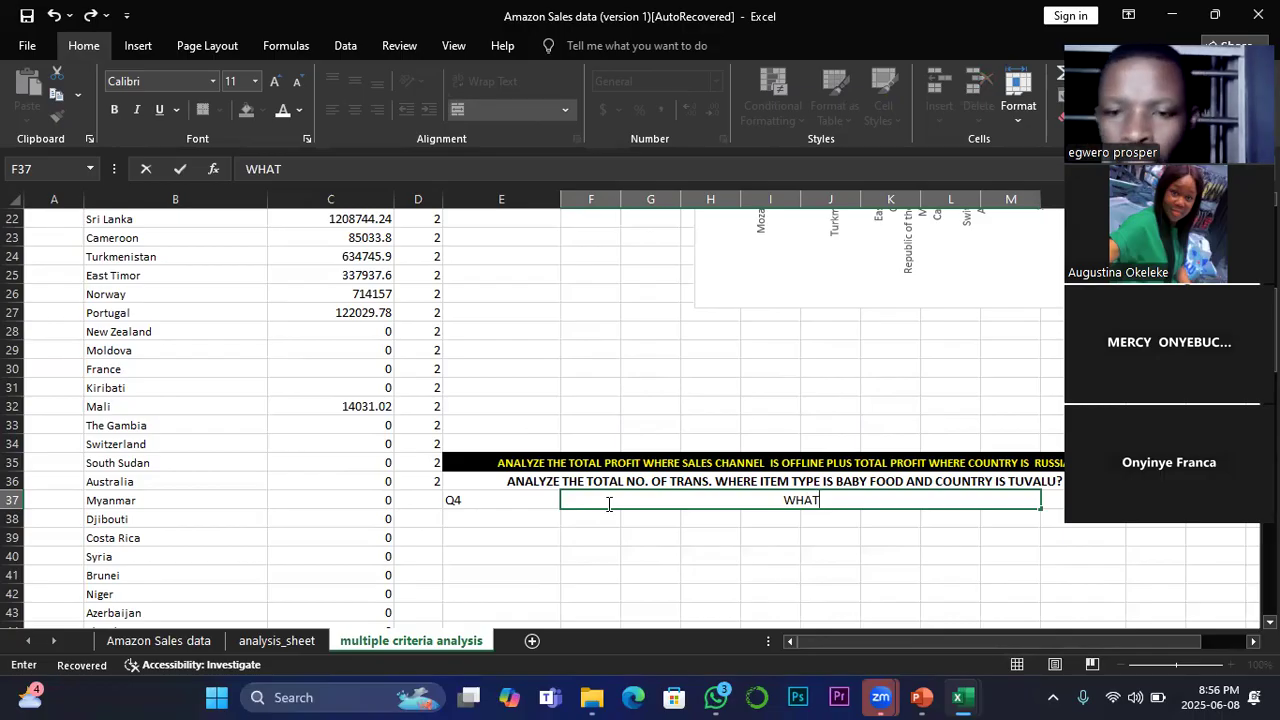
{"action": "type", "text": "IS"}
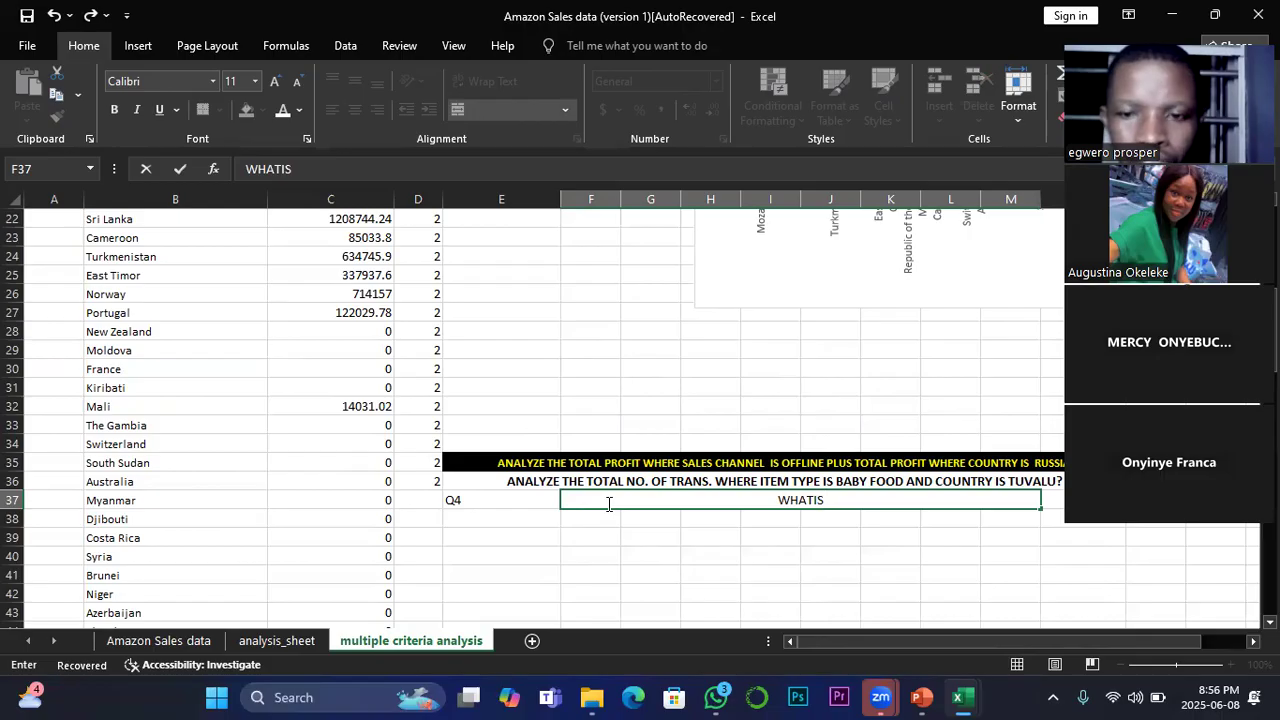
{"action": "key", "text": "BackSpace"}
{"action": "key", "text": "BackSpace"}
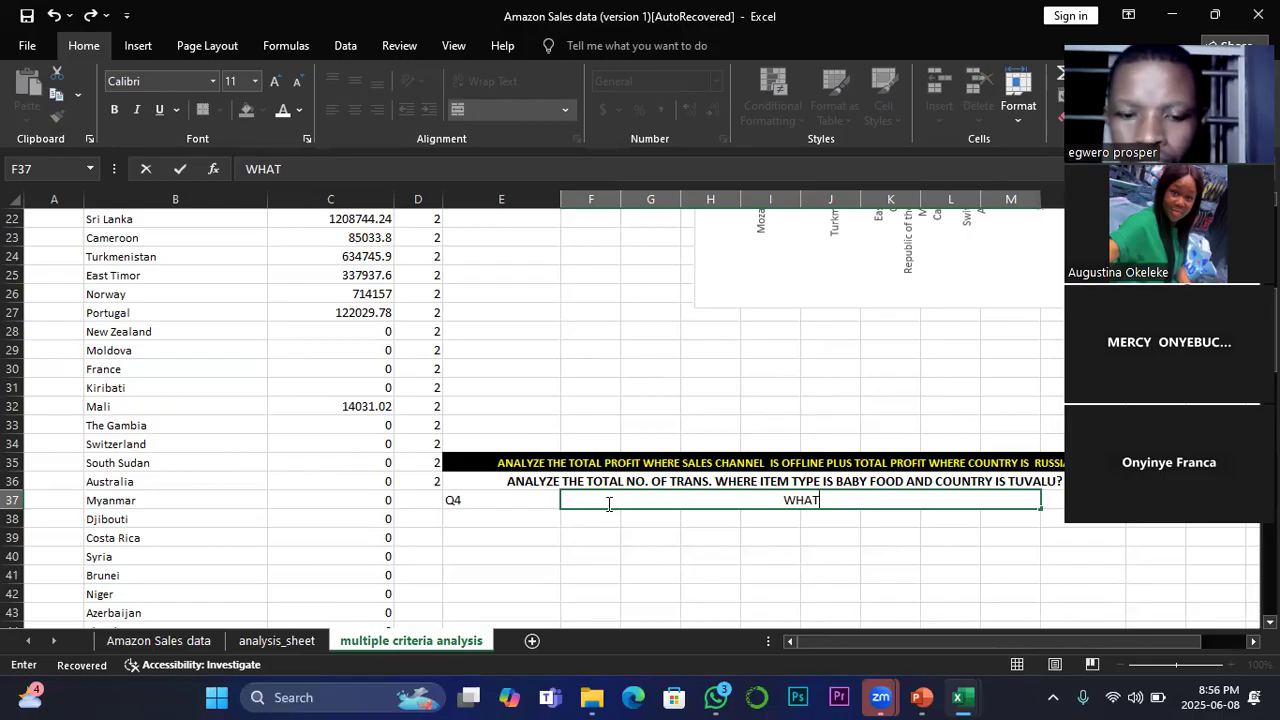
{"action": "type", "text": "IS"}
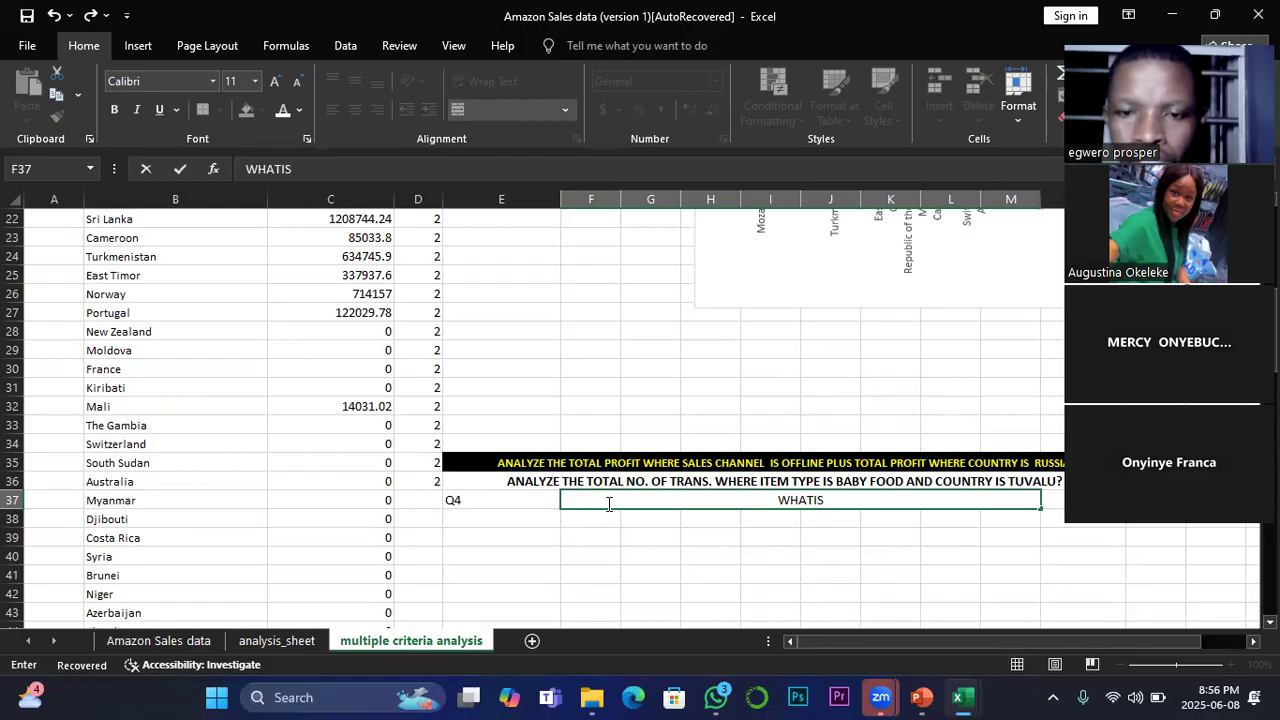
{"action": "key", "text": "BackSpace"}
{"action": "key", "text": "BackSpace"}
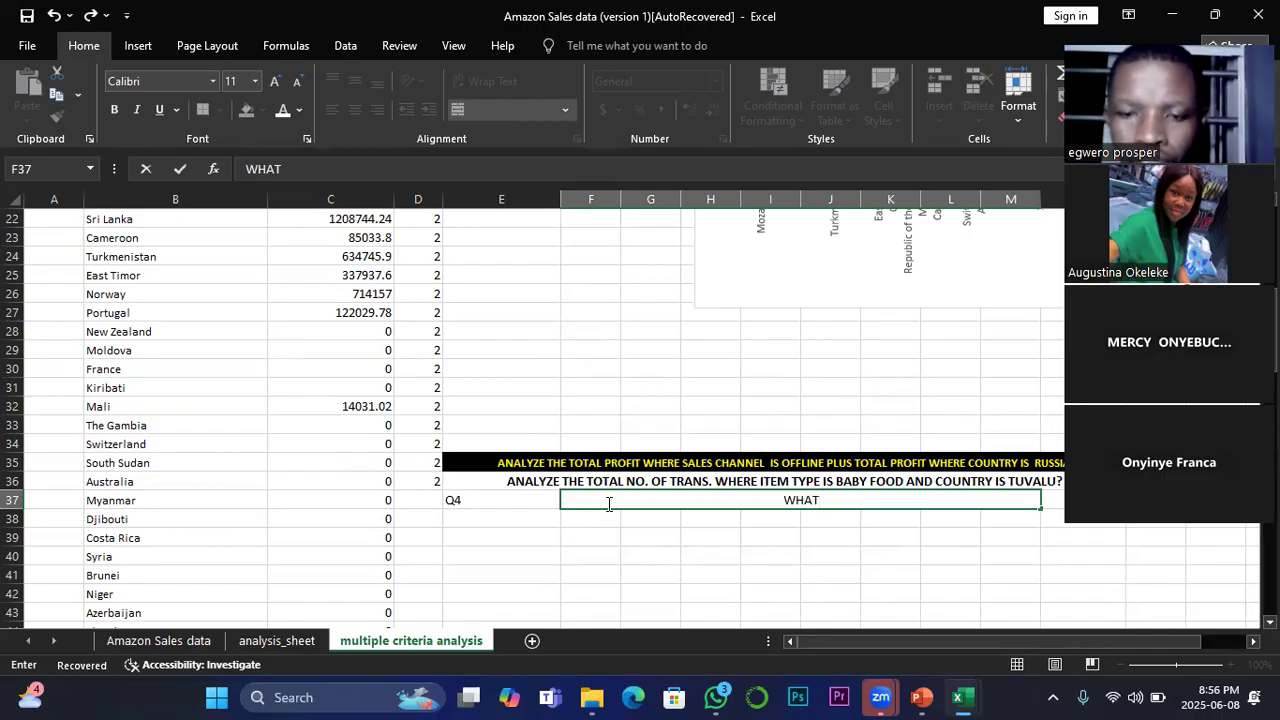
{"action": "type", "text": "IS"}
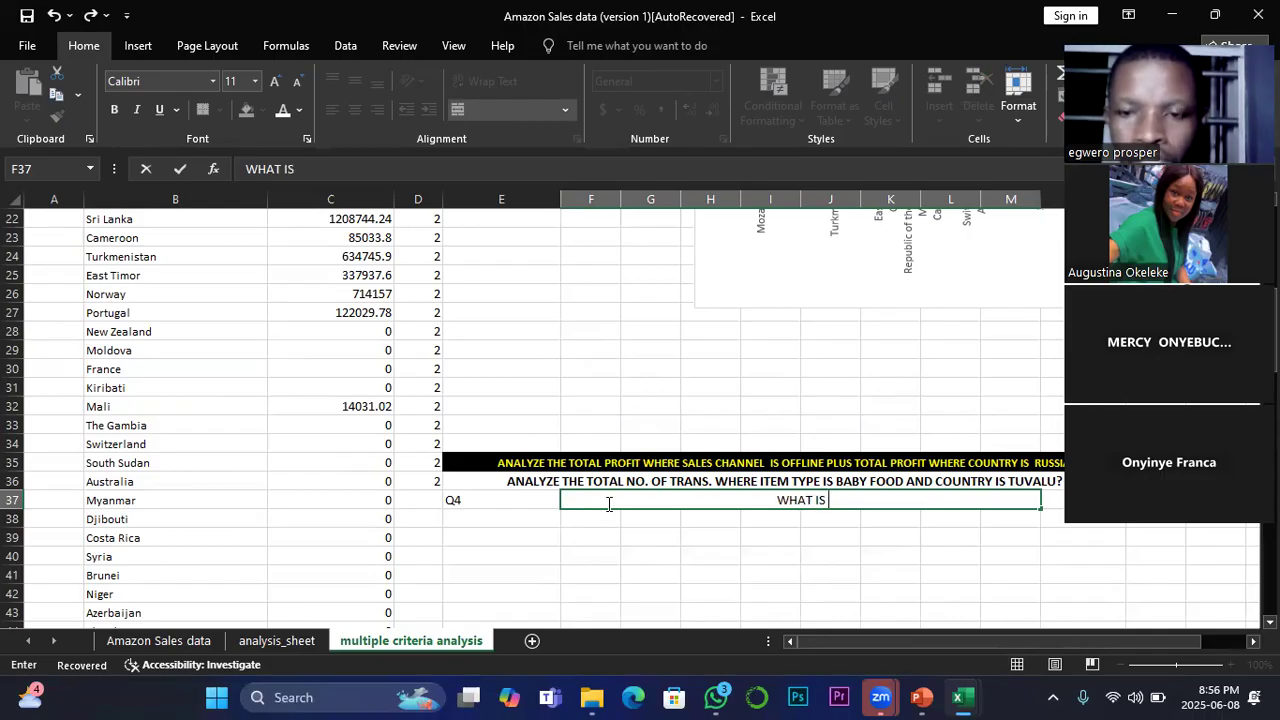
{"action": "type", "text": " THE T"}
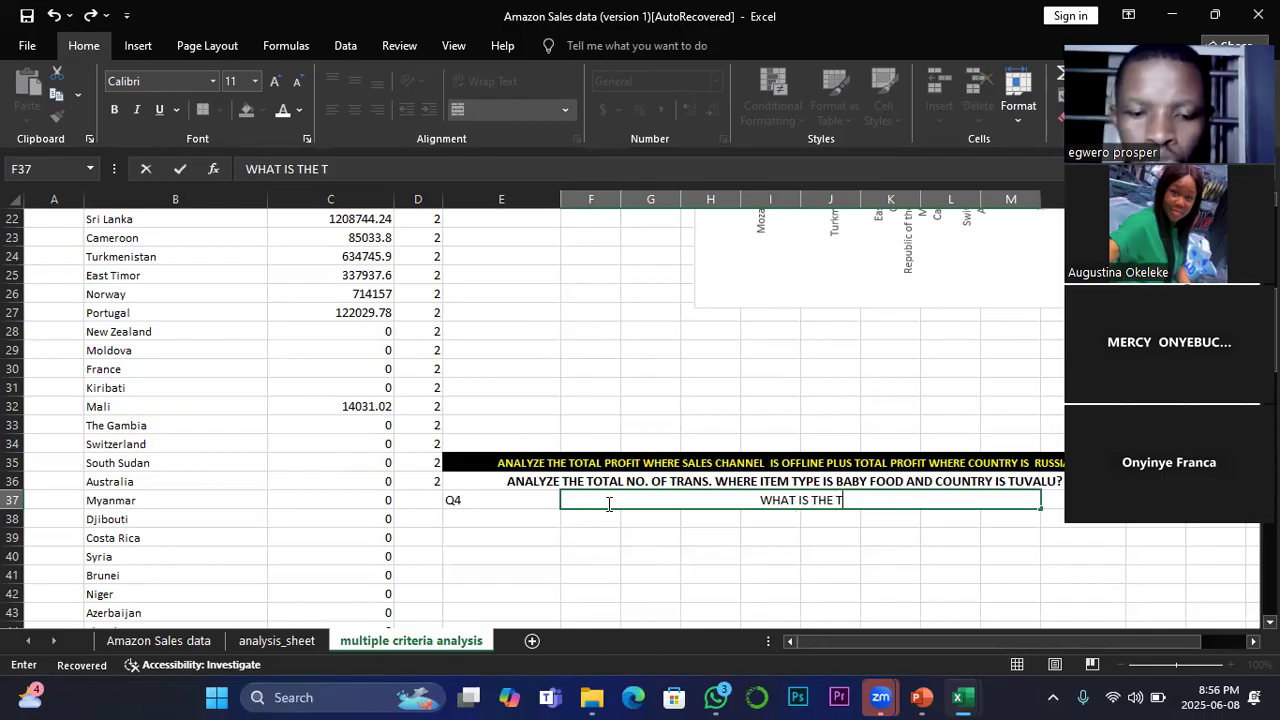
{"action": "type", "text": "OTAL"}
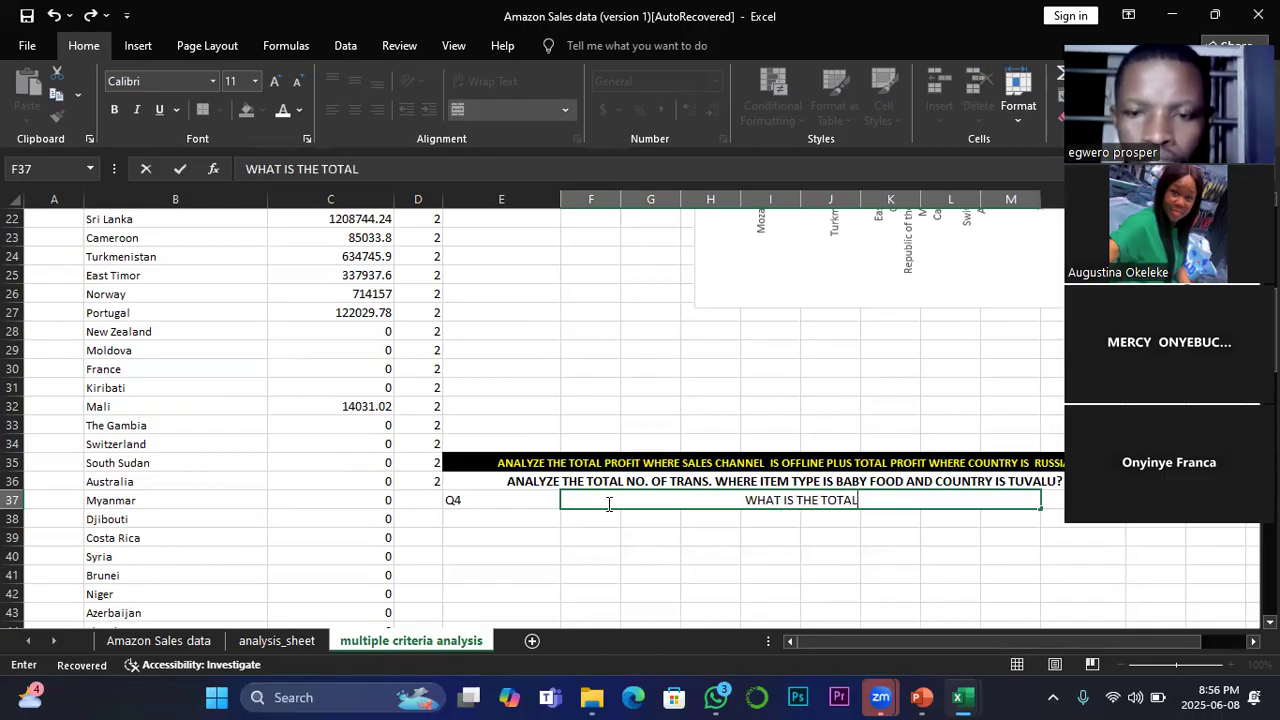
{"action": "type", "text": " COU"}
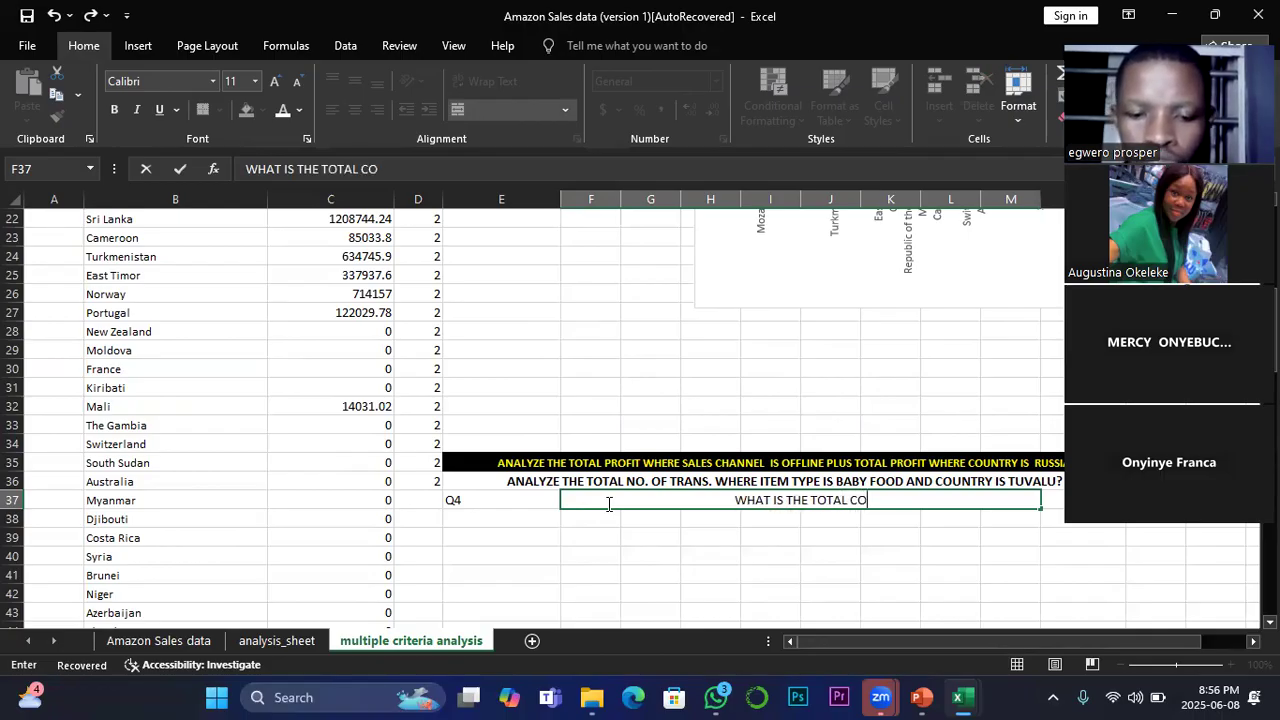
{"action": "key", "text": "BackSpace"}
{"action": "key", "text": "BackSpace"}
{"action": "key", "text": "BackSpace"}
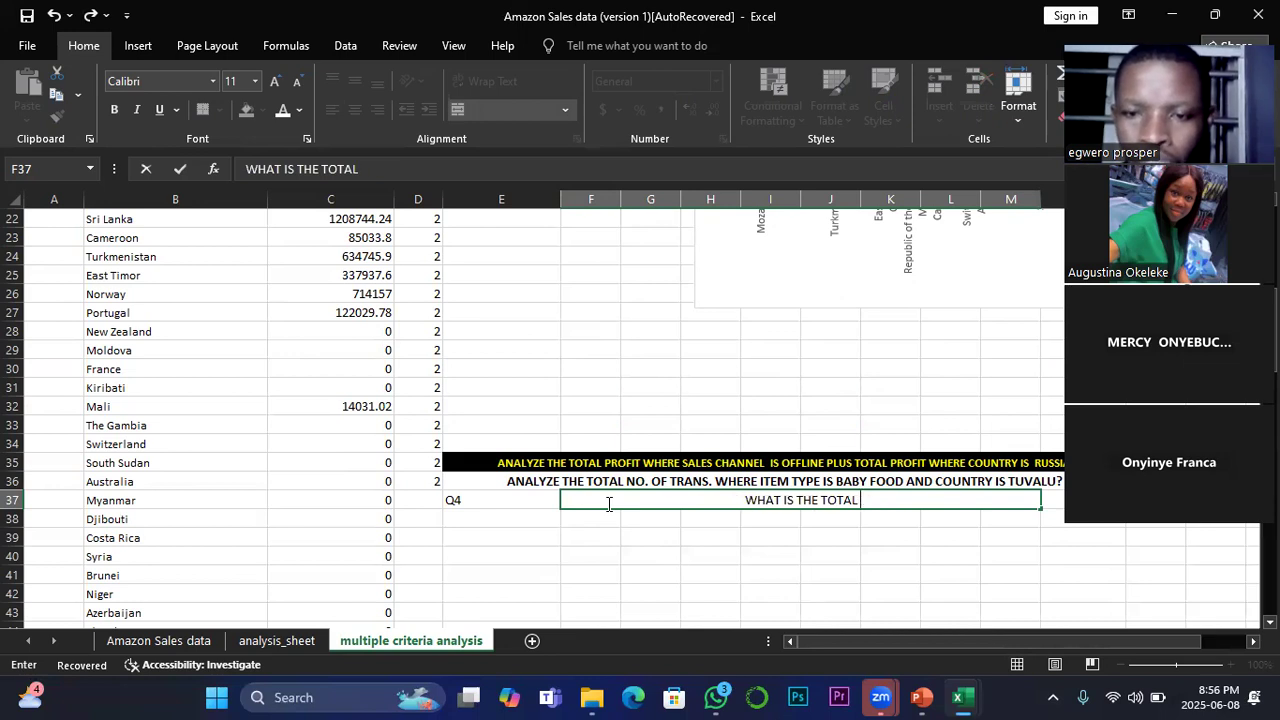
{"action": "type", "text": "TRA"}
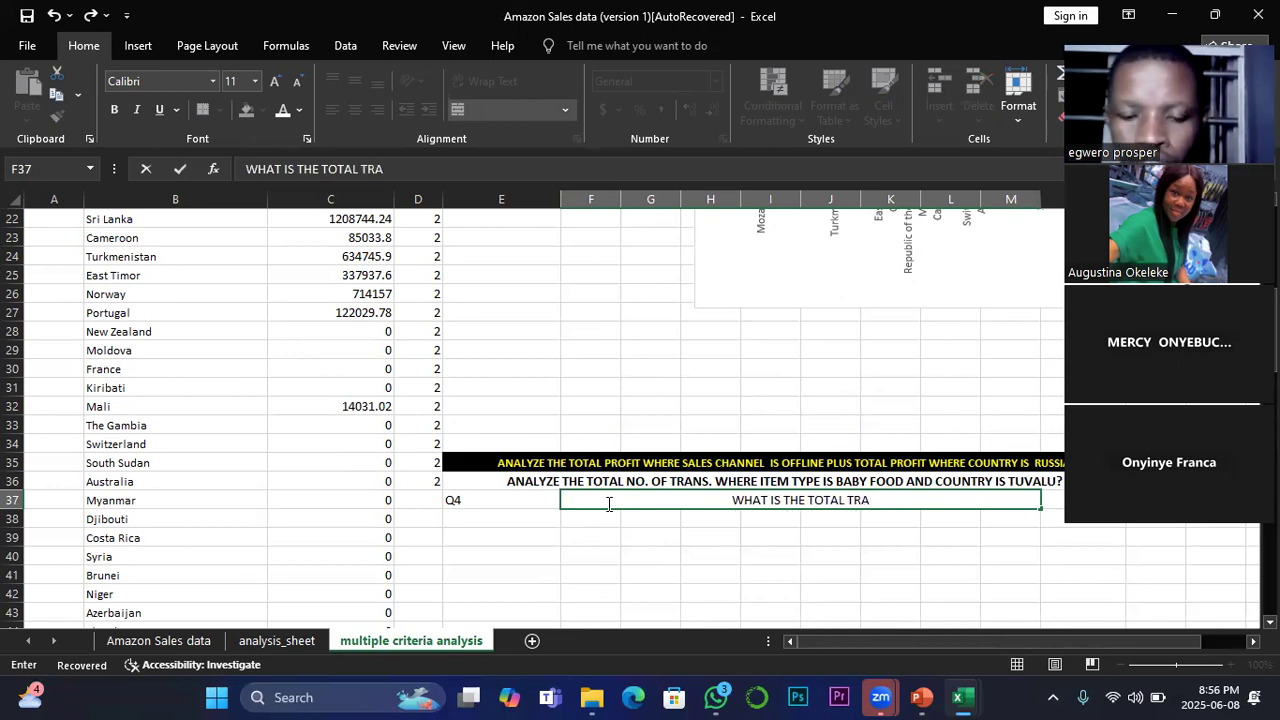
{"action": "type", "text": "NS"}
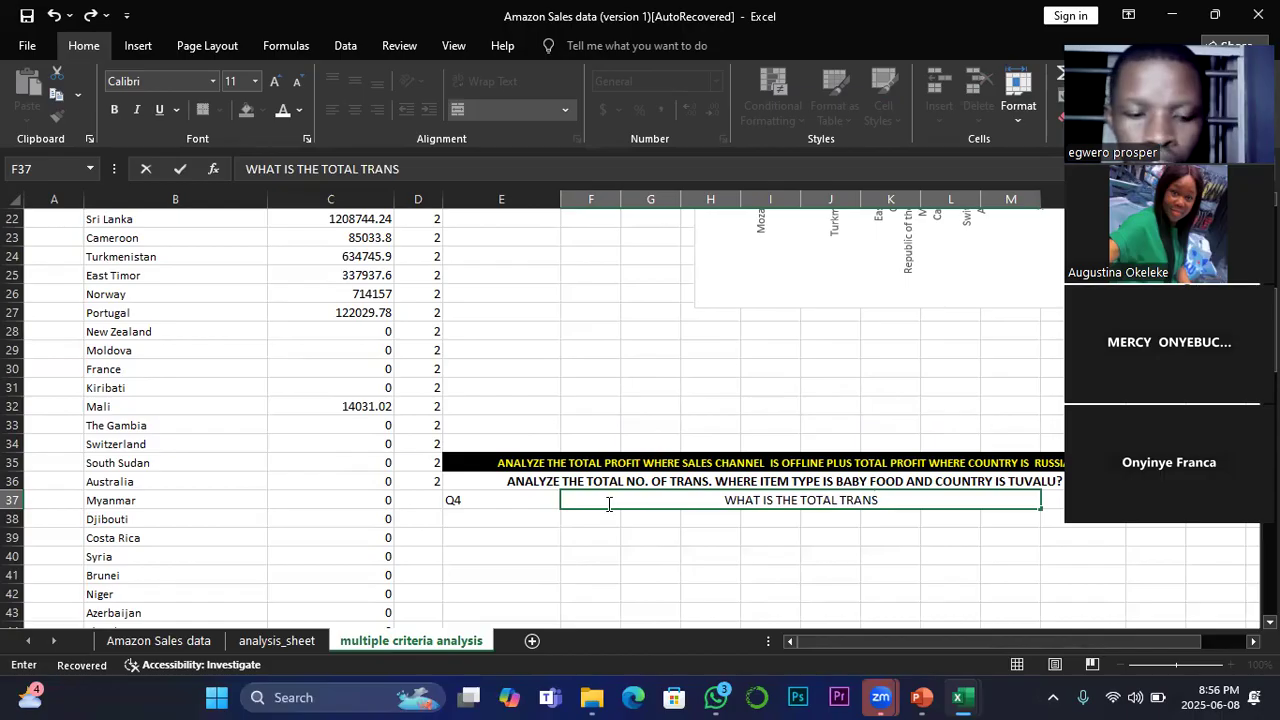
{"action": "type", "text": " WHERE B"}
Step: Continue the question in F37 with the first condition, "WHERE ITEM TYPE IS BABY FOOD"
{"action": "key", "text": "BackSpace"}
{"action": "type", "text": "IT"}
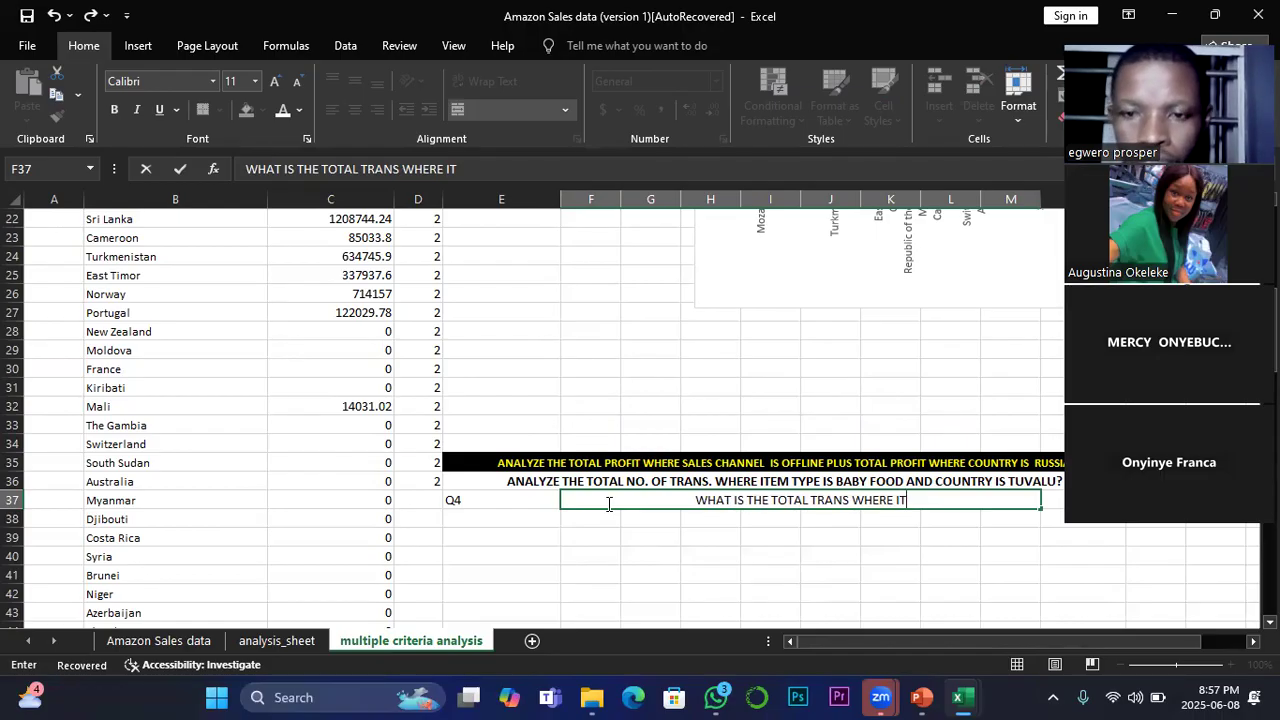
{"action": "type", "text": "E"}
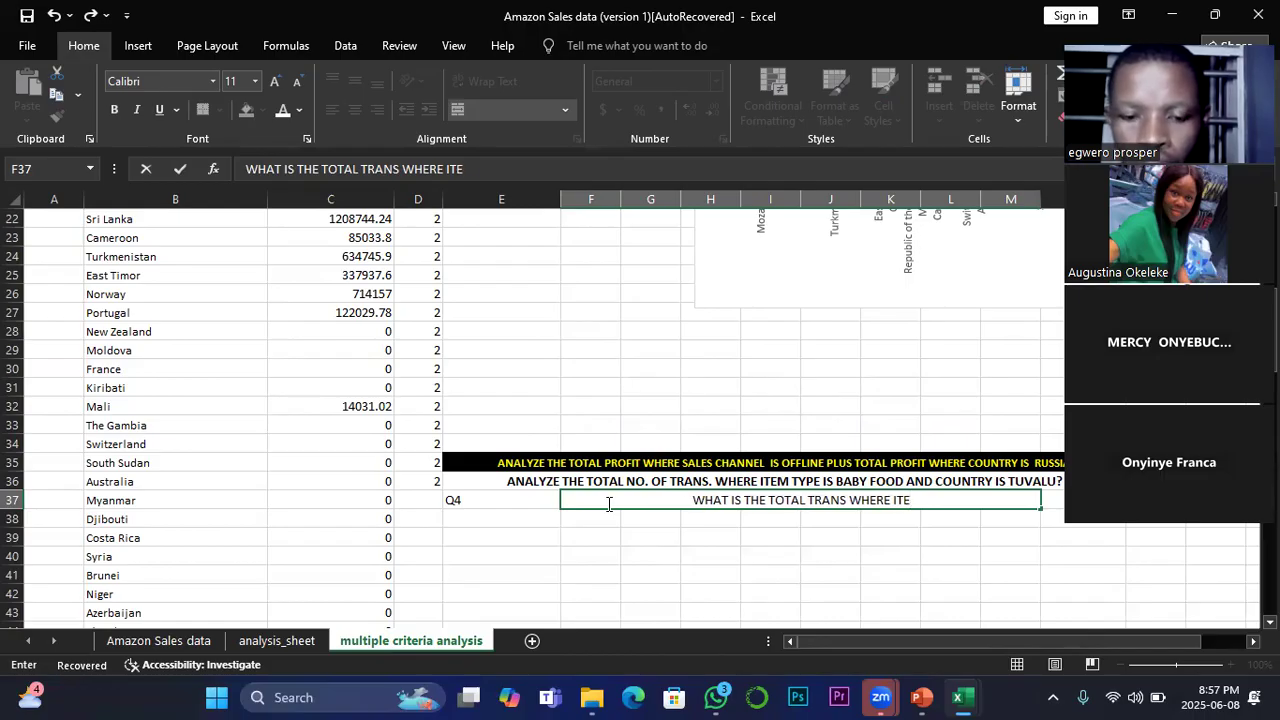
{"action": "type", "text": "M TYPE"}
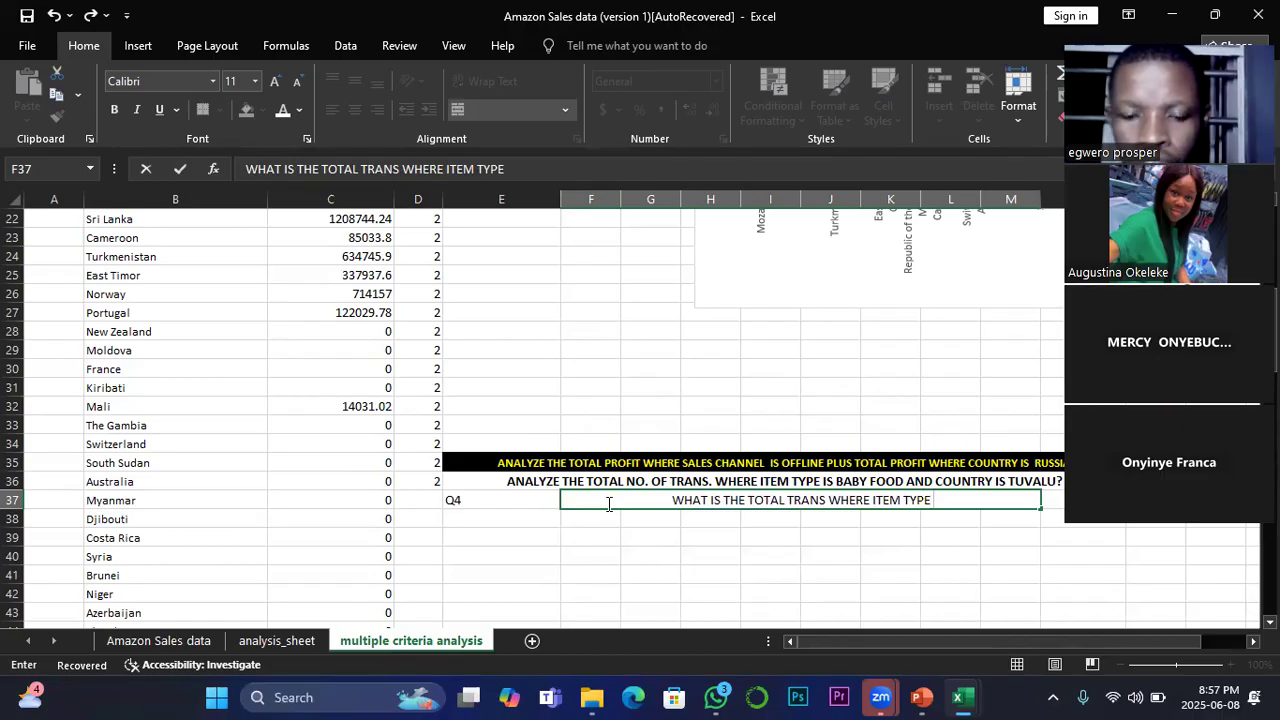
{"action": "type", "text": " IS BABY "}
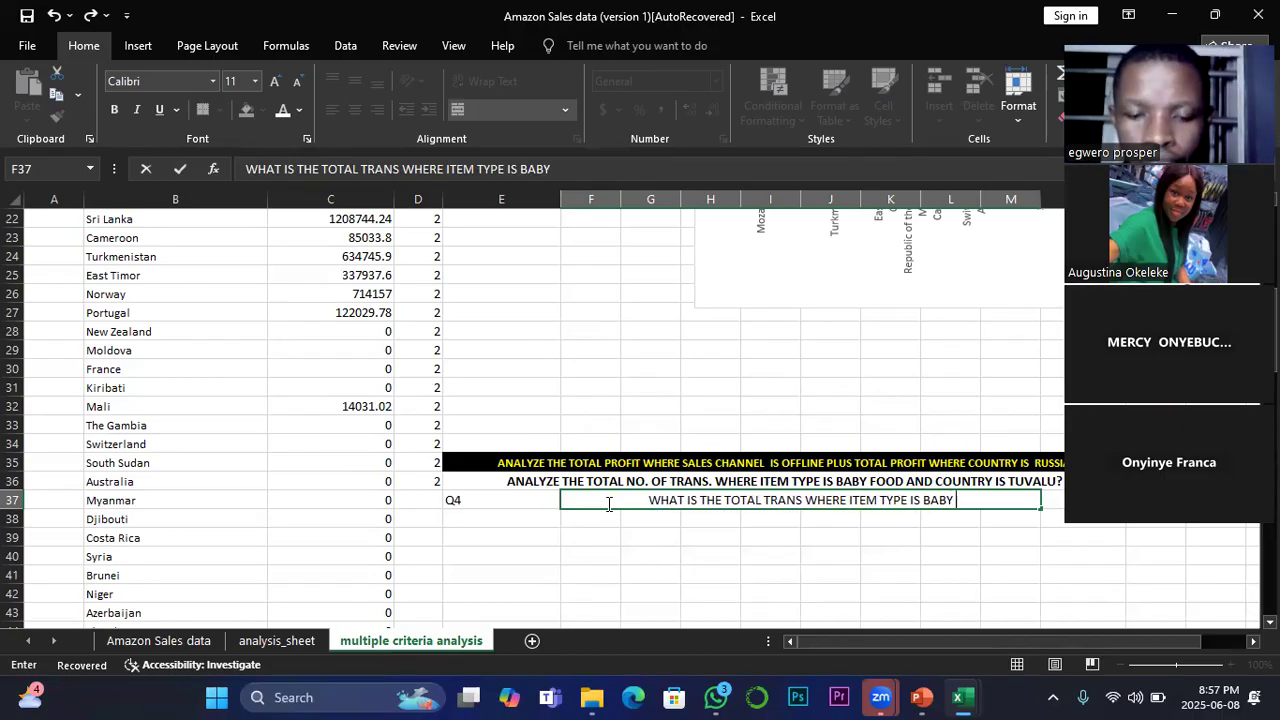
{"action": "type", "text": "FOOD "}
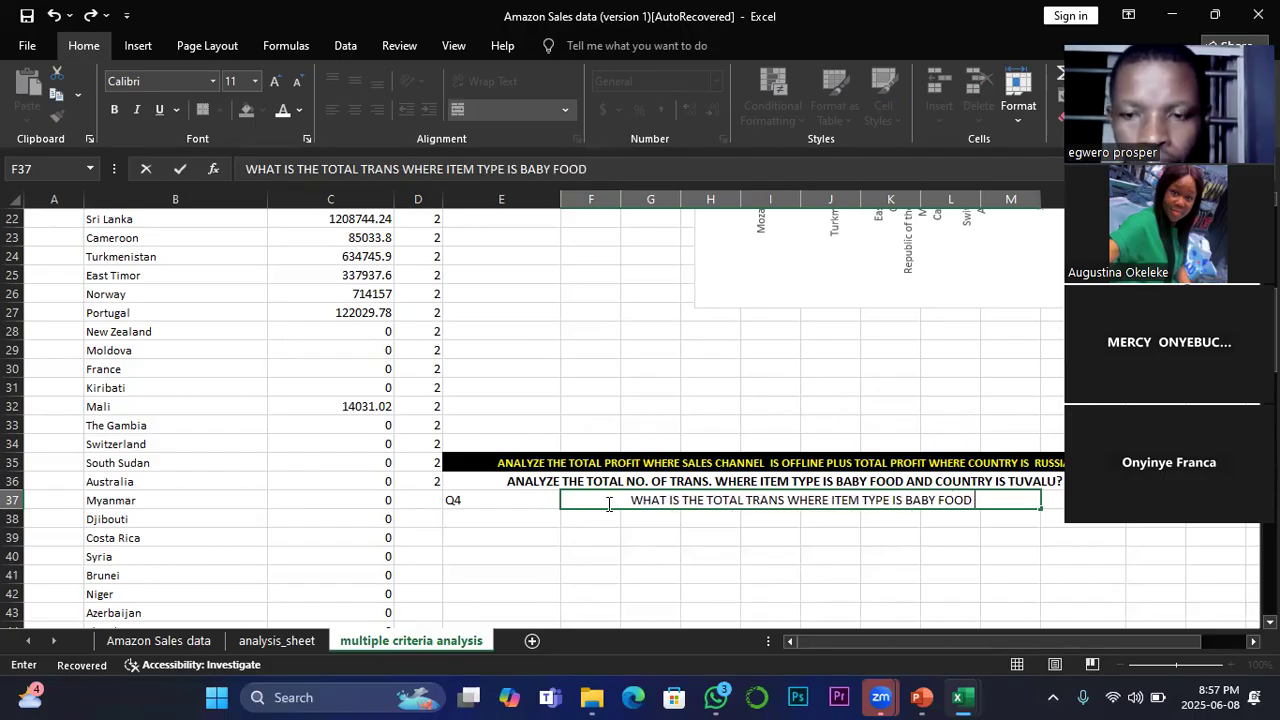
{"action": "type", "text": "AND"}
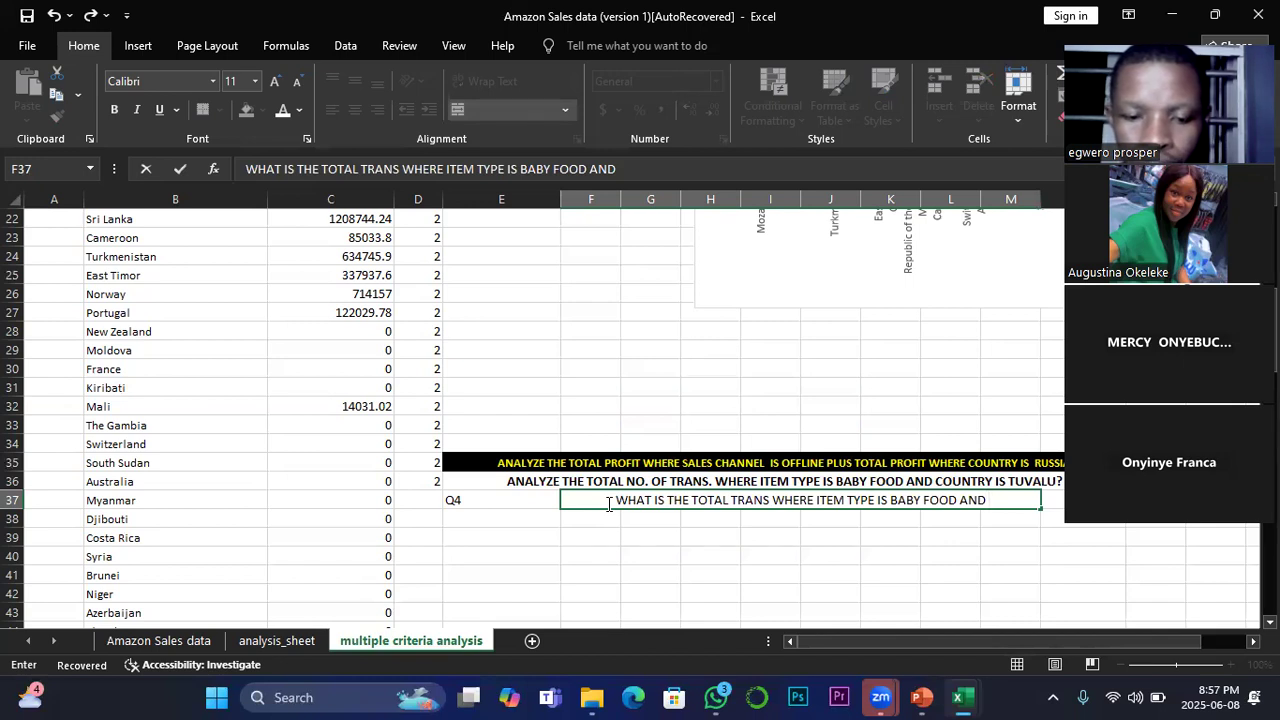
Step: Complete the question in F37 with the second condition, "AND ITEM TYPE IS CEREAL?", and commit the entry
{"action": "type", "text": "ITE"}
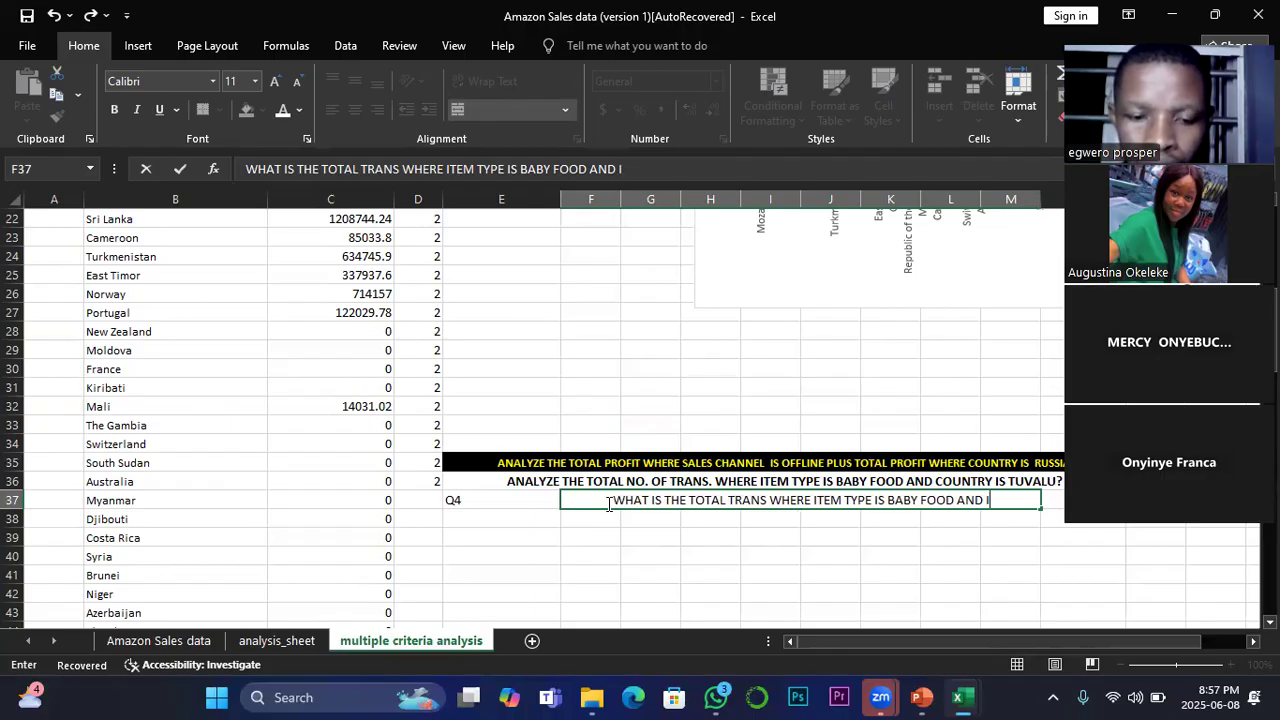
{"action": "type", "text": "M TYPE I"}
{"action": "type", "text": "S "}
{"action": "type", "text": "CE"}
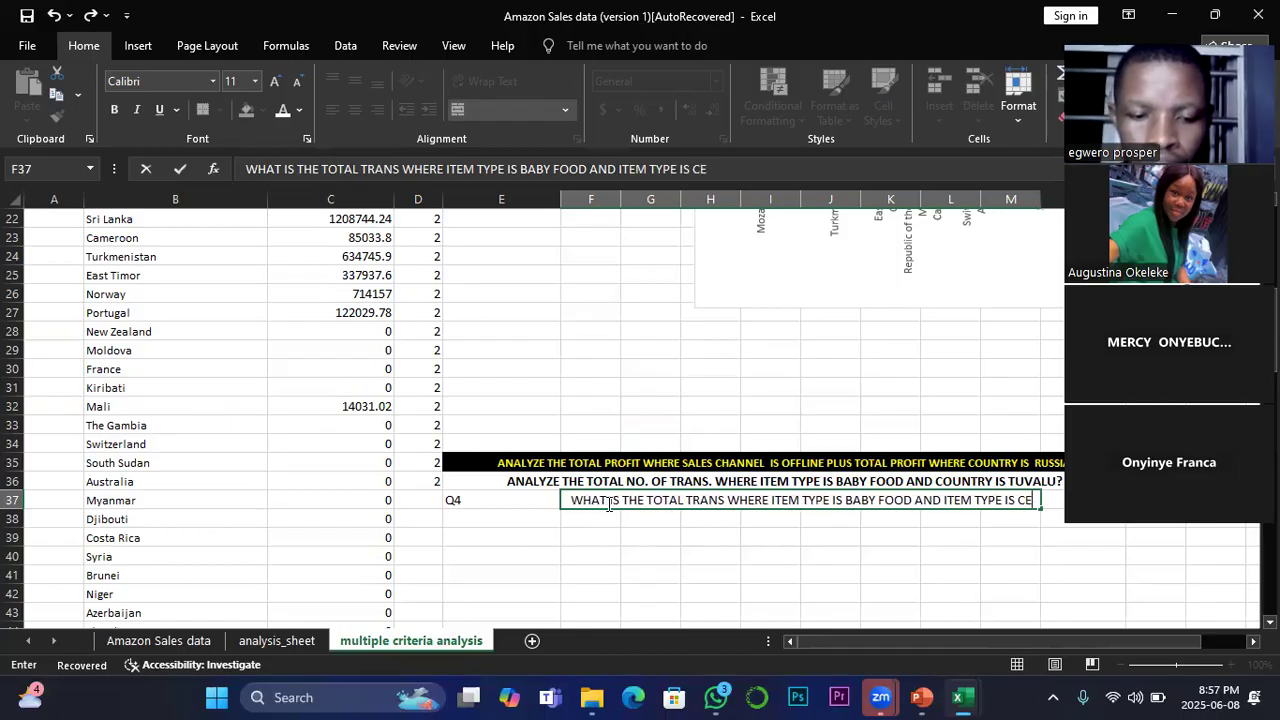
{"action": "type", "text": "REAL"}
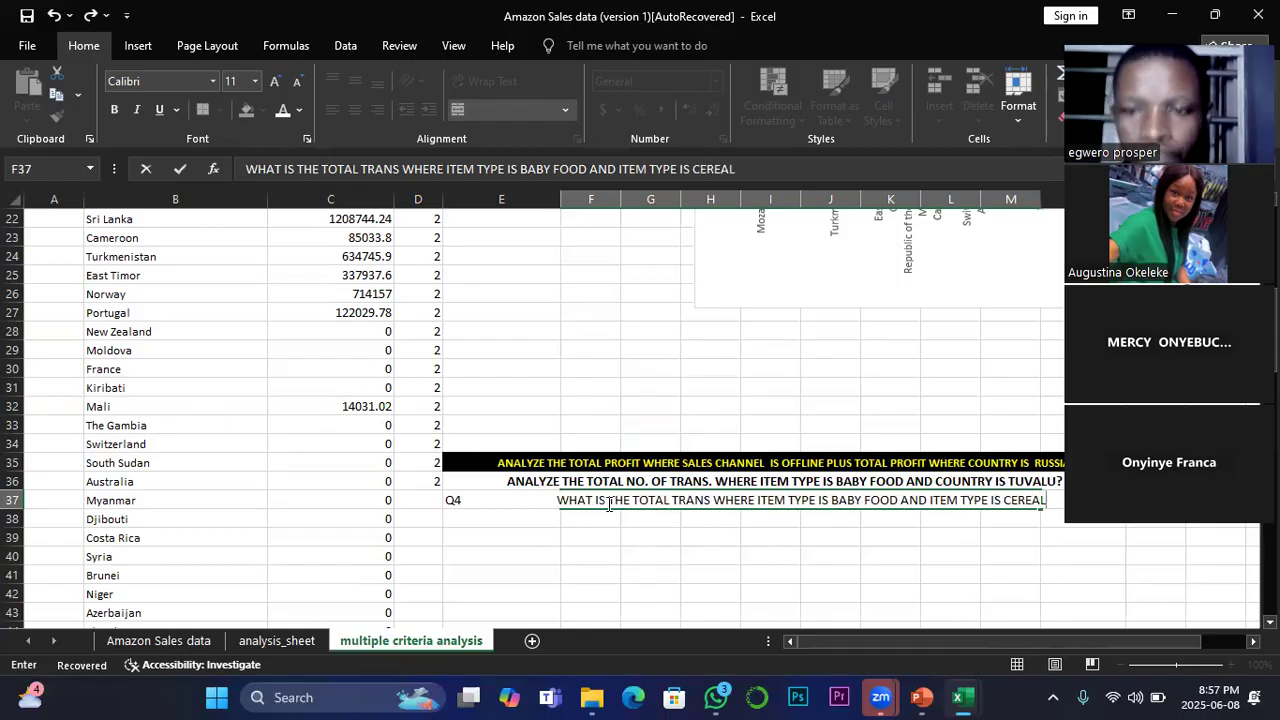
{"action": "type", "text": "?"}
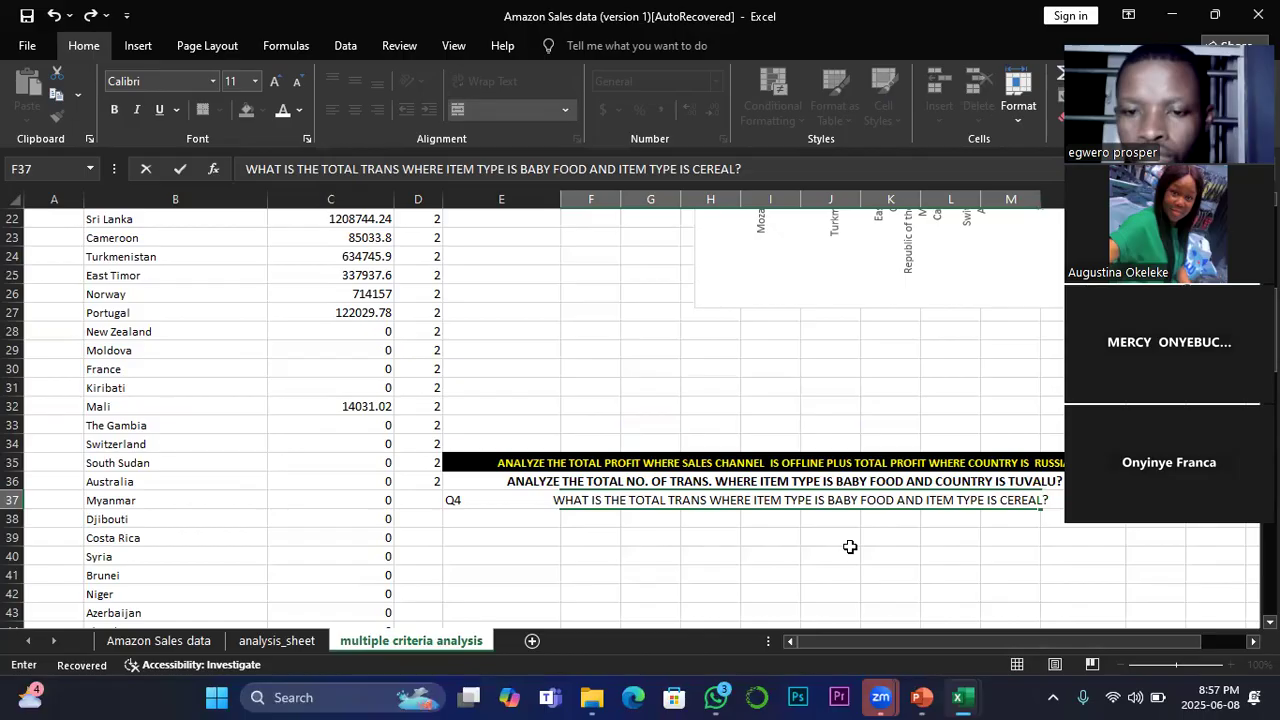
{"action": "scroll", "coordinate": [850, 547], "scroll_direction": "right", "scroll_amount": 2}
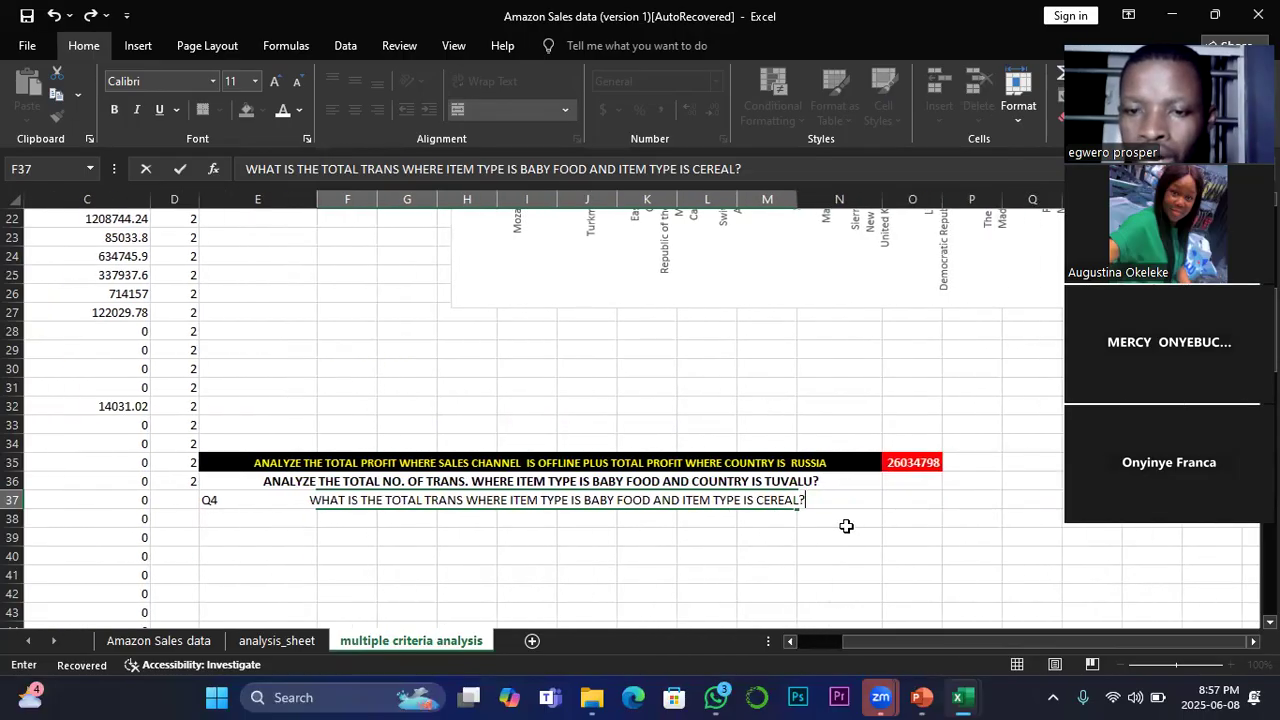
{"action": "left_click", "coordinate": [915, 501]}
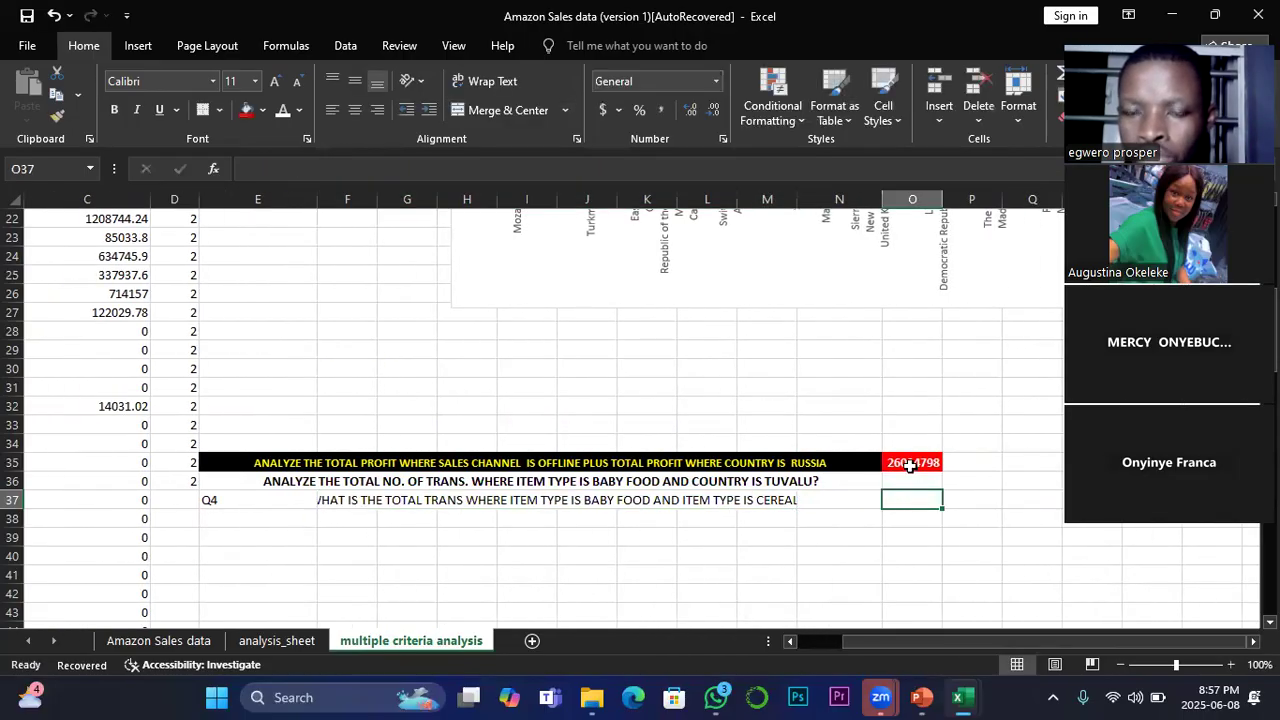
{"action": "key", "text": "ctrl+s"}
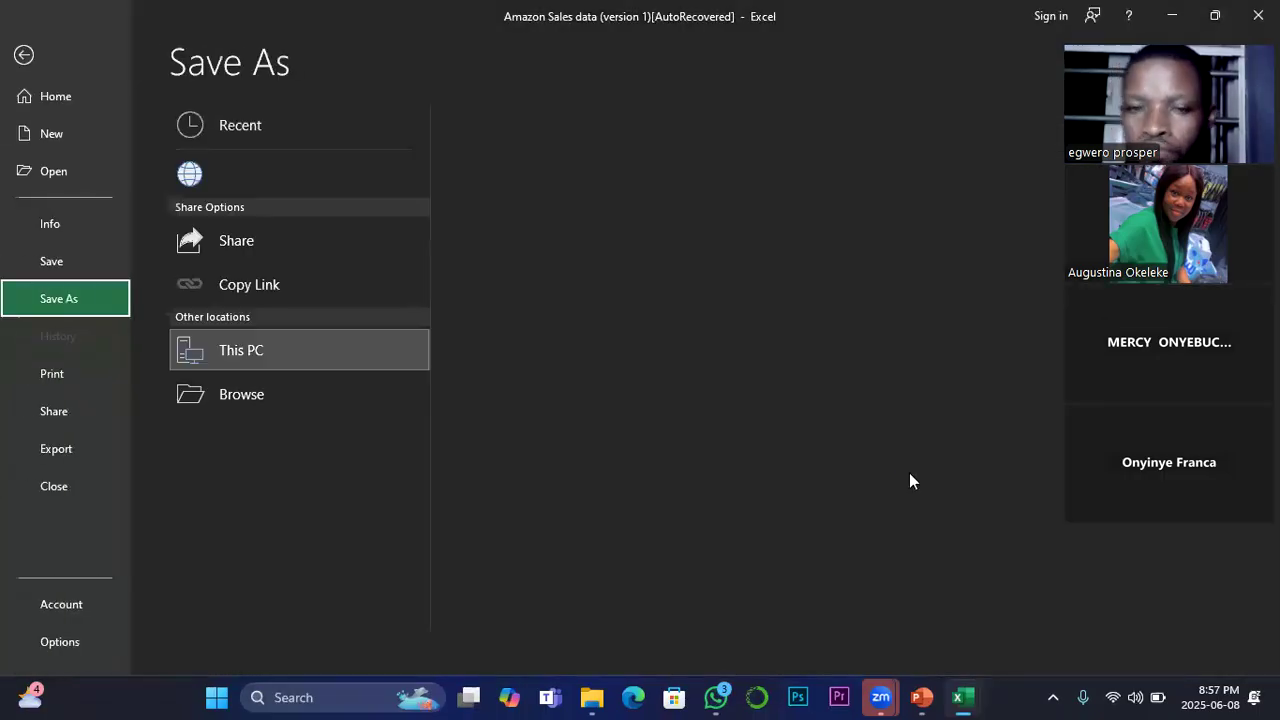
{"action": "left_click", "coordinate": [918, 697]}
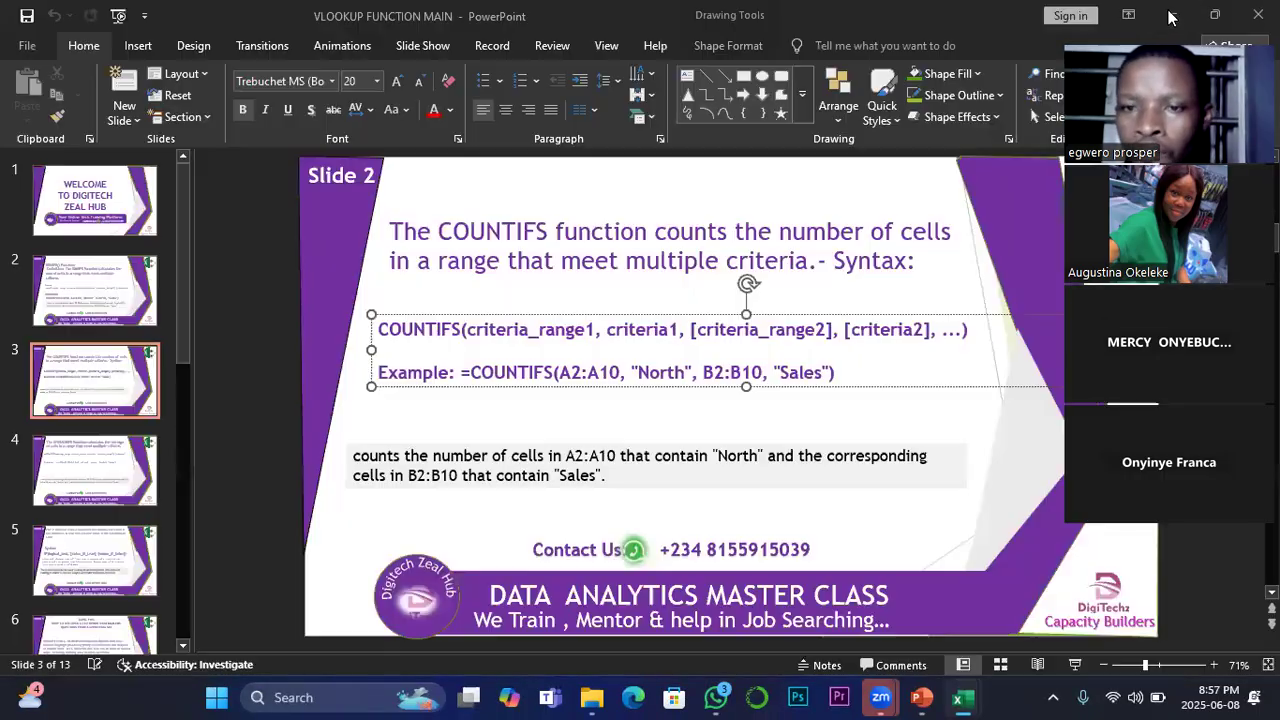
{"action": "mouse_move", "coordinate": [962, 697]}
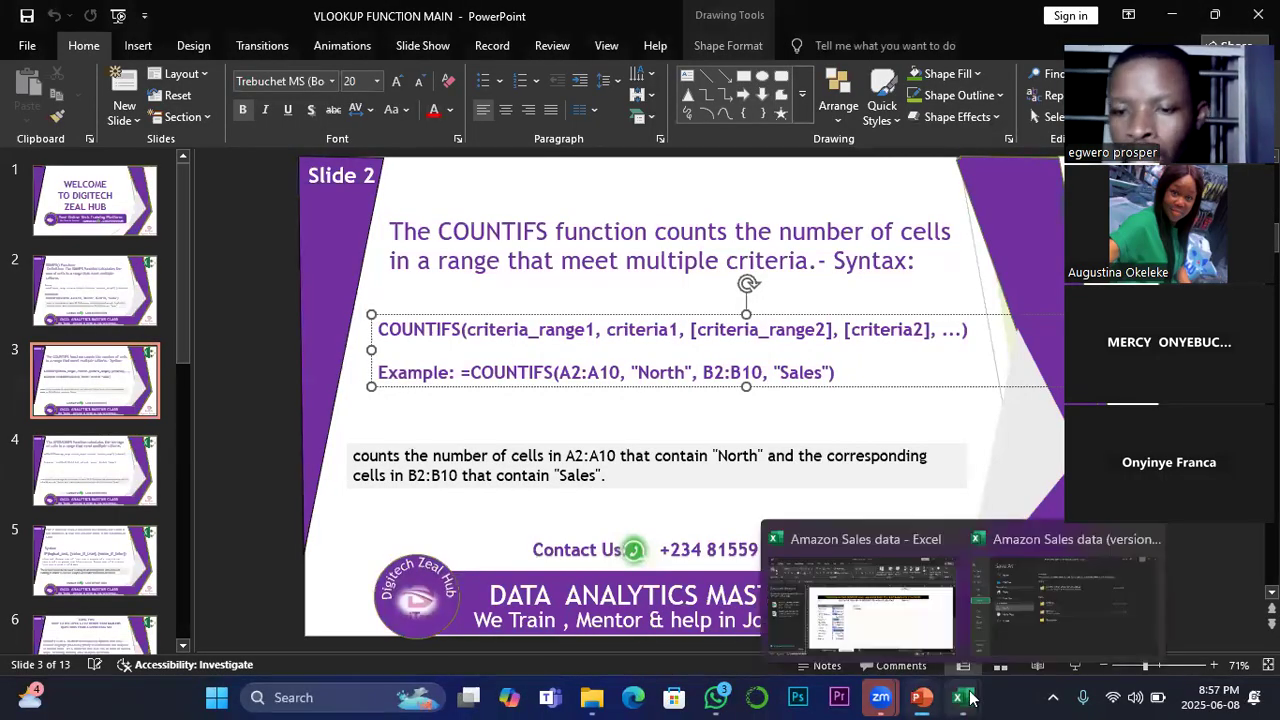
{"action": "left_click", "coordinate": [1027, 645]}
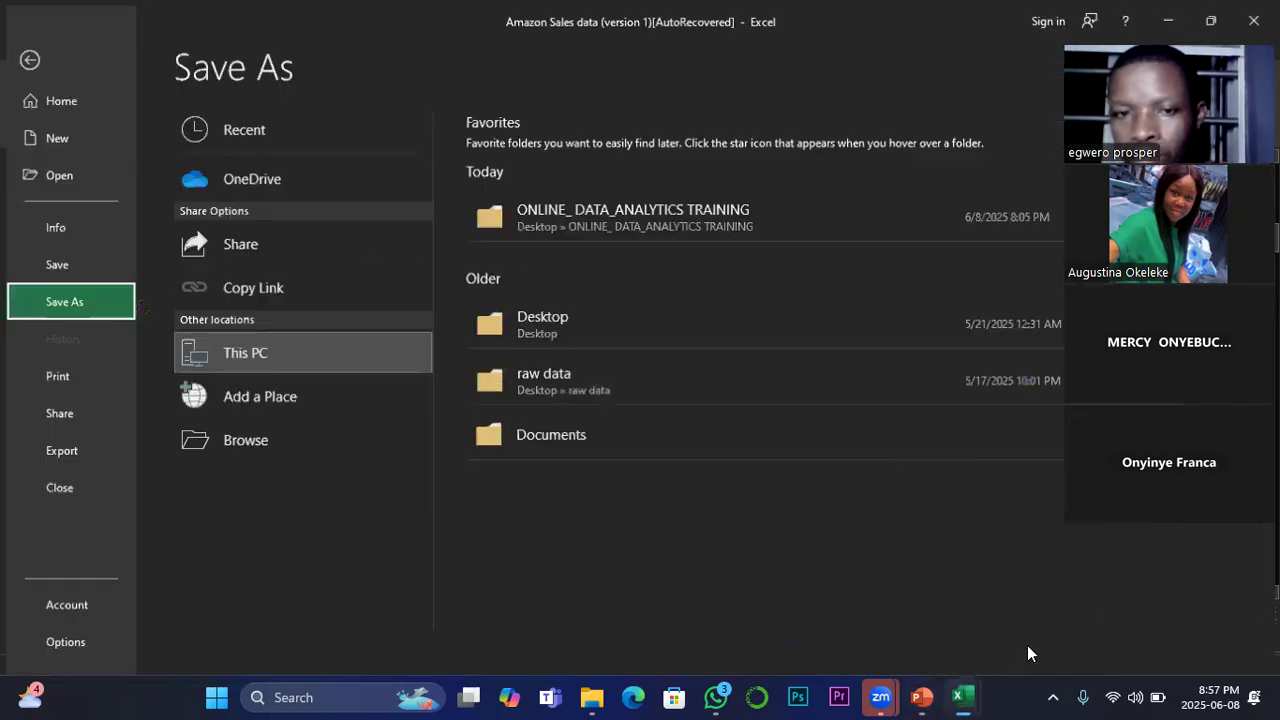
{"action": "left_click", "coordinate": [8, 47]}
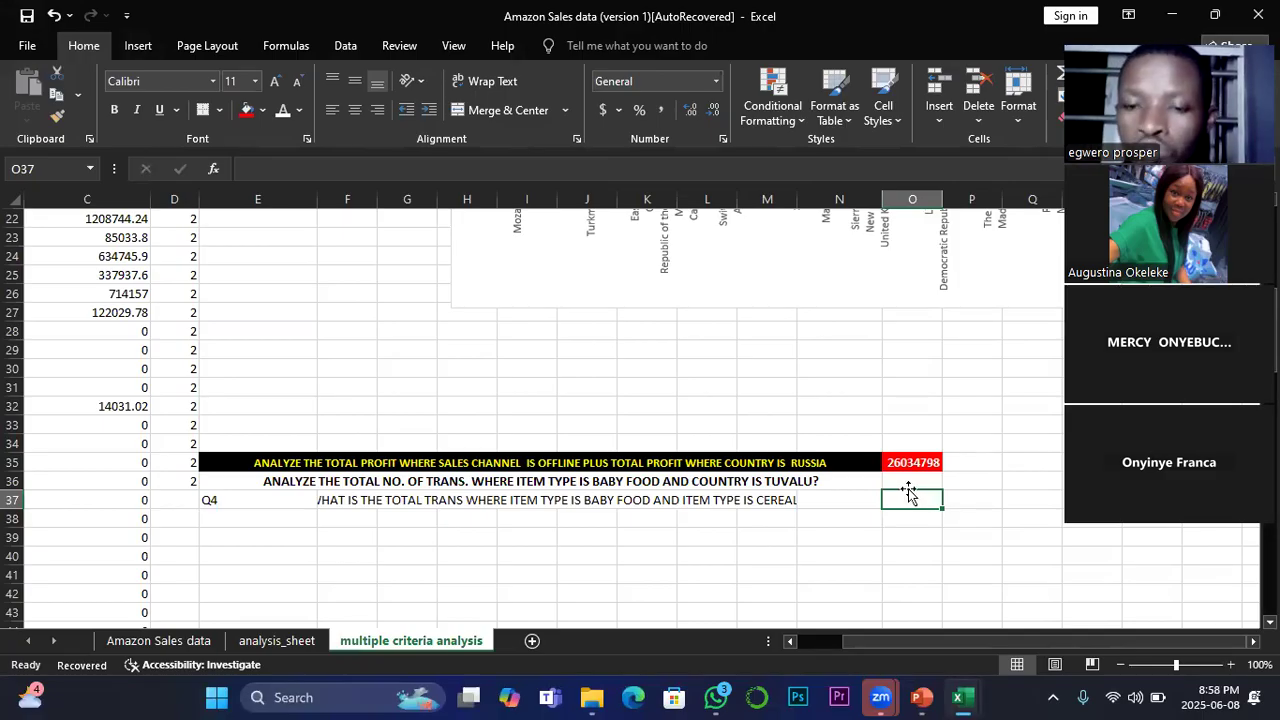
Step: Make the Q4 question in merged cell F37 bold
{"action": "left_click", "coordinate": [388, 502]}
{"action": "left_click", "coordinate": [116, 110]}
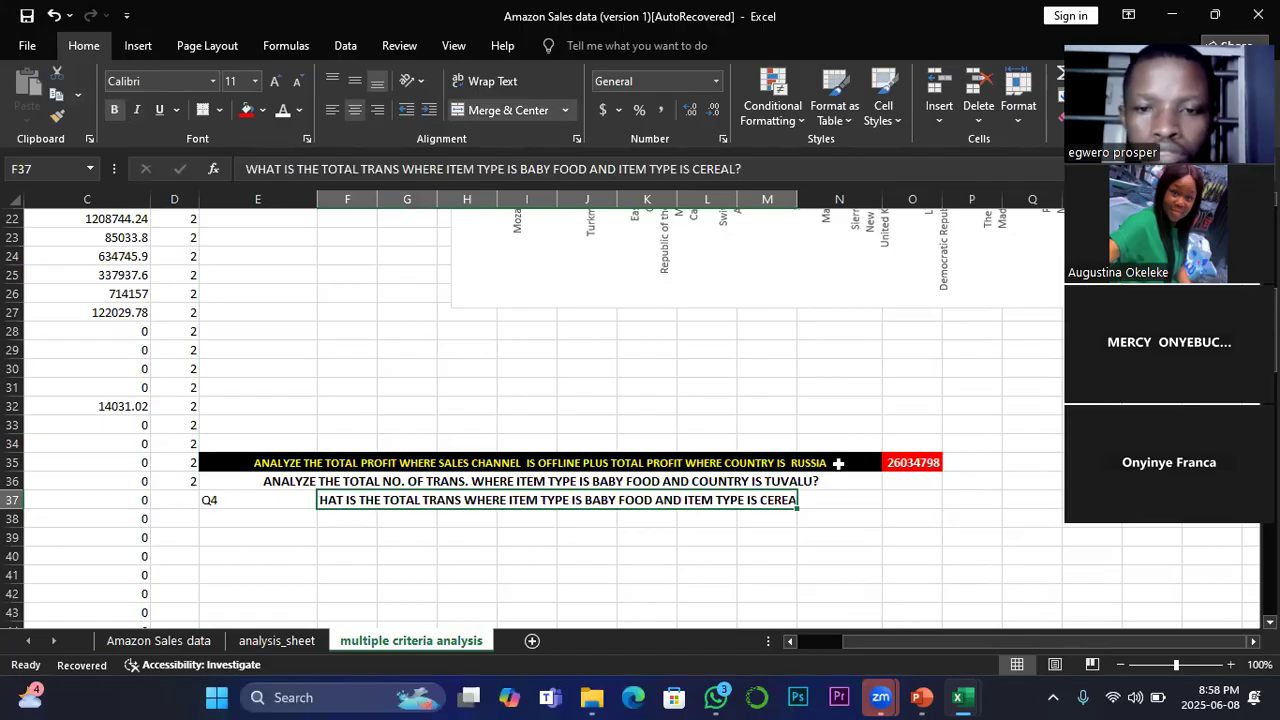
{"action": "left_click", "coordinate": [821, 503]}
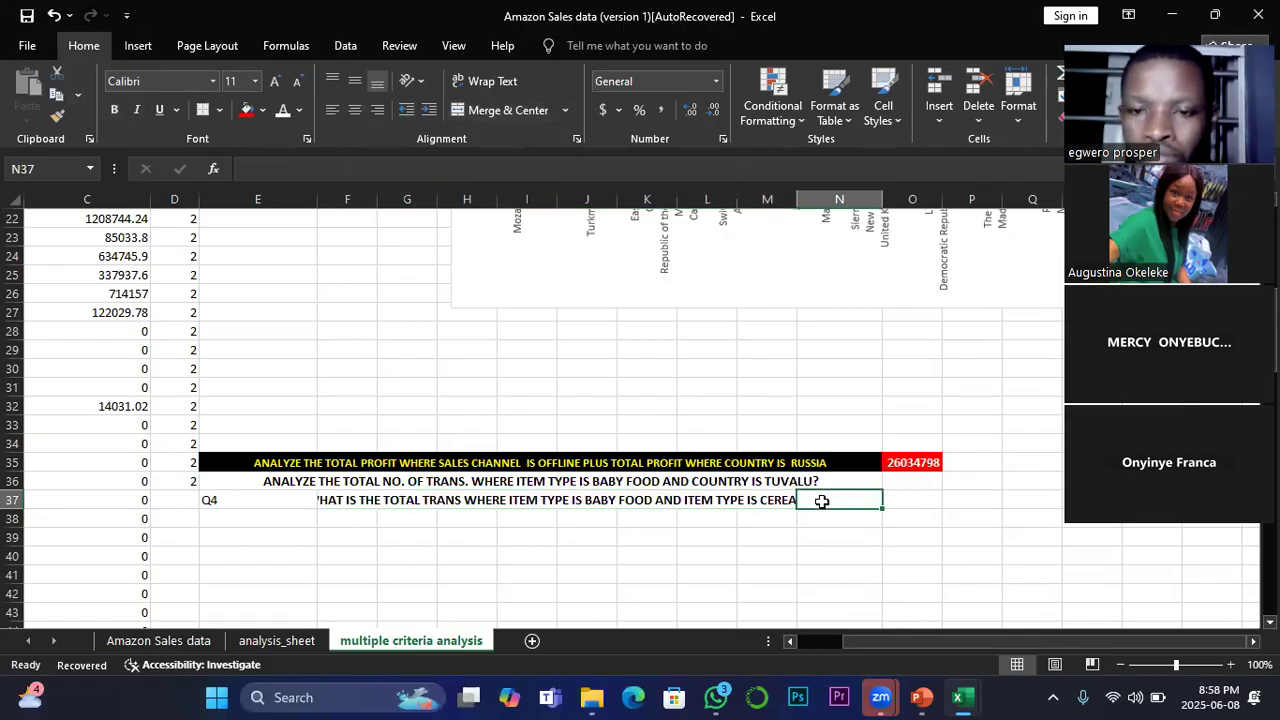
Step: Begin a COUNTIFS formula in O37 with the Item_Type column D:D of the Amazon Sales data sheet as its criteria range
{"action": "left_click", "coordinate": [923, 500]}
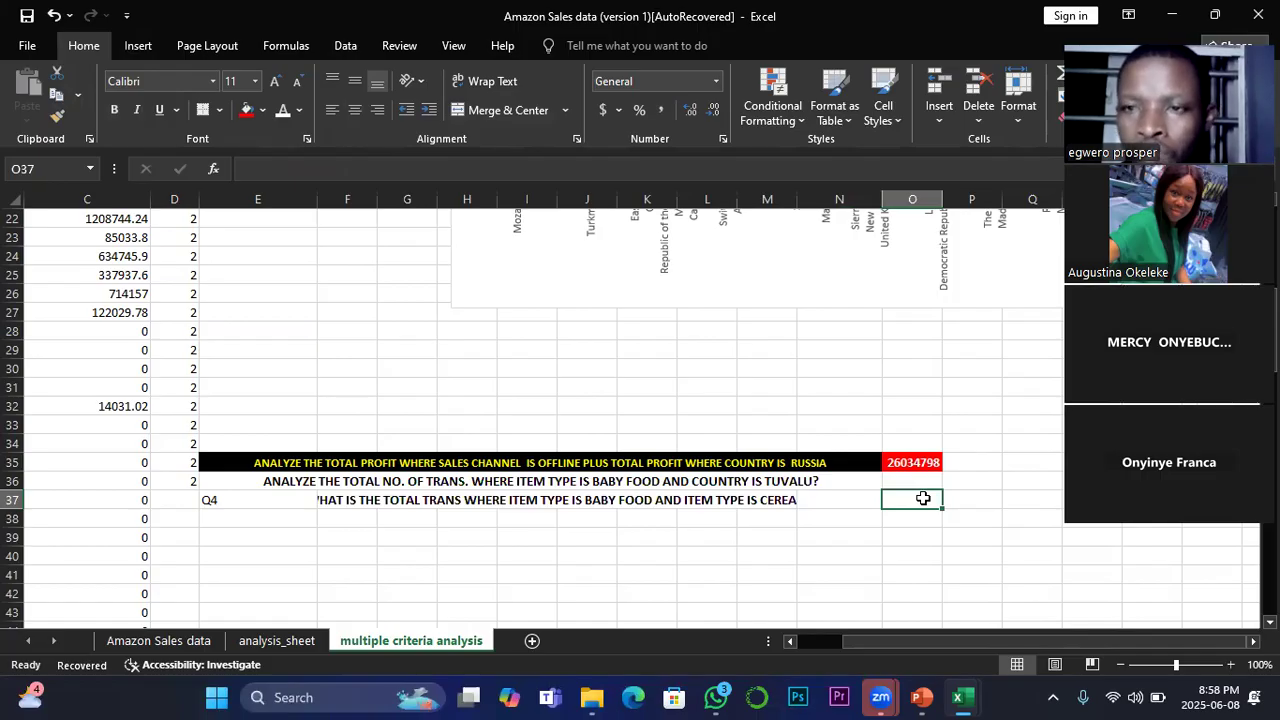
{"action": "type", "text": "="}
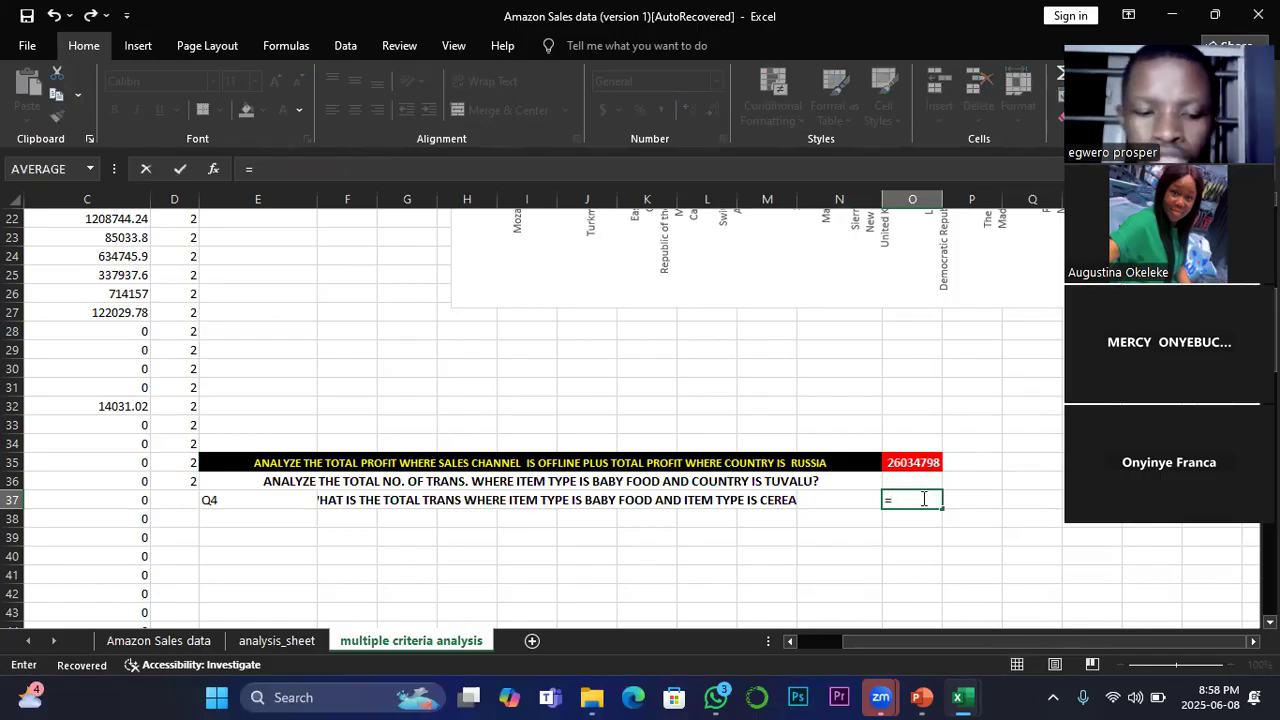
{"action": "type", "text": "cou"}
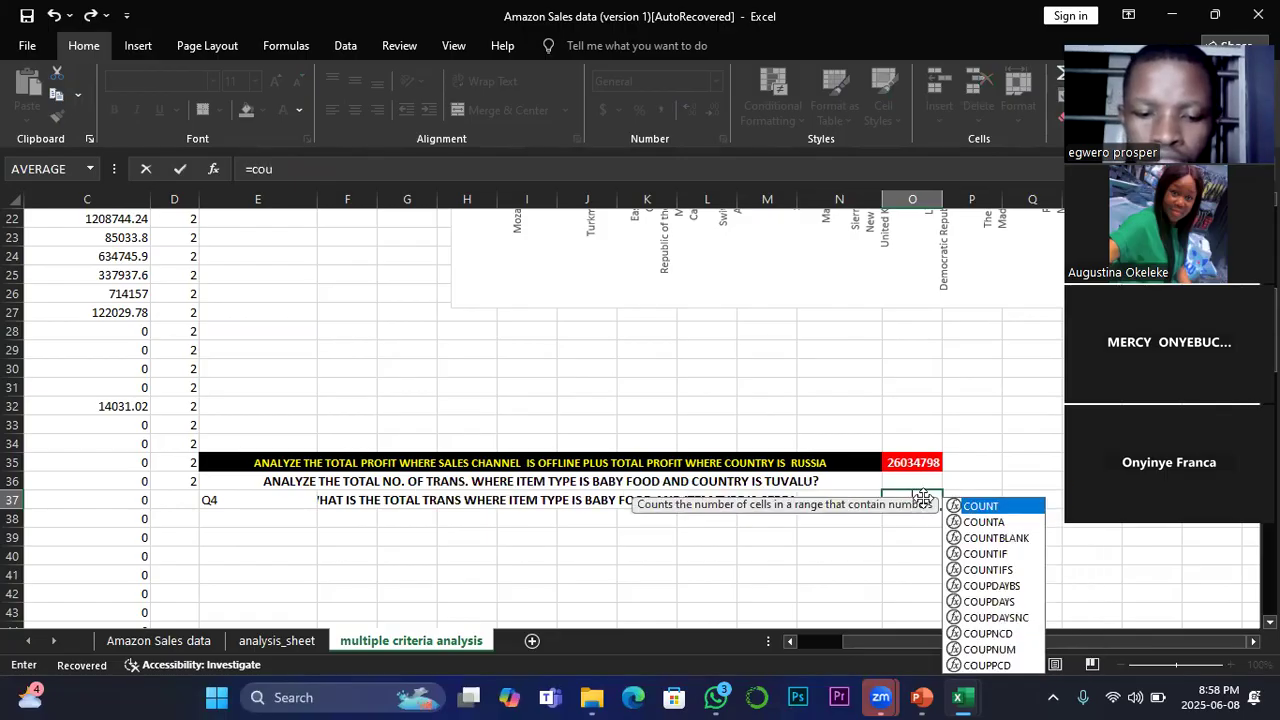
{"action": "type", "text": "nt"}
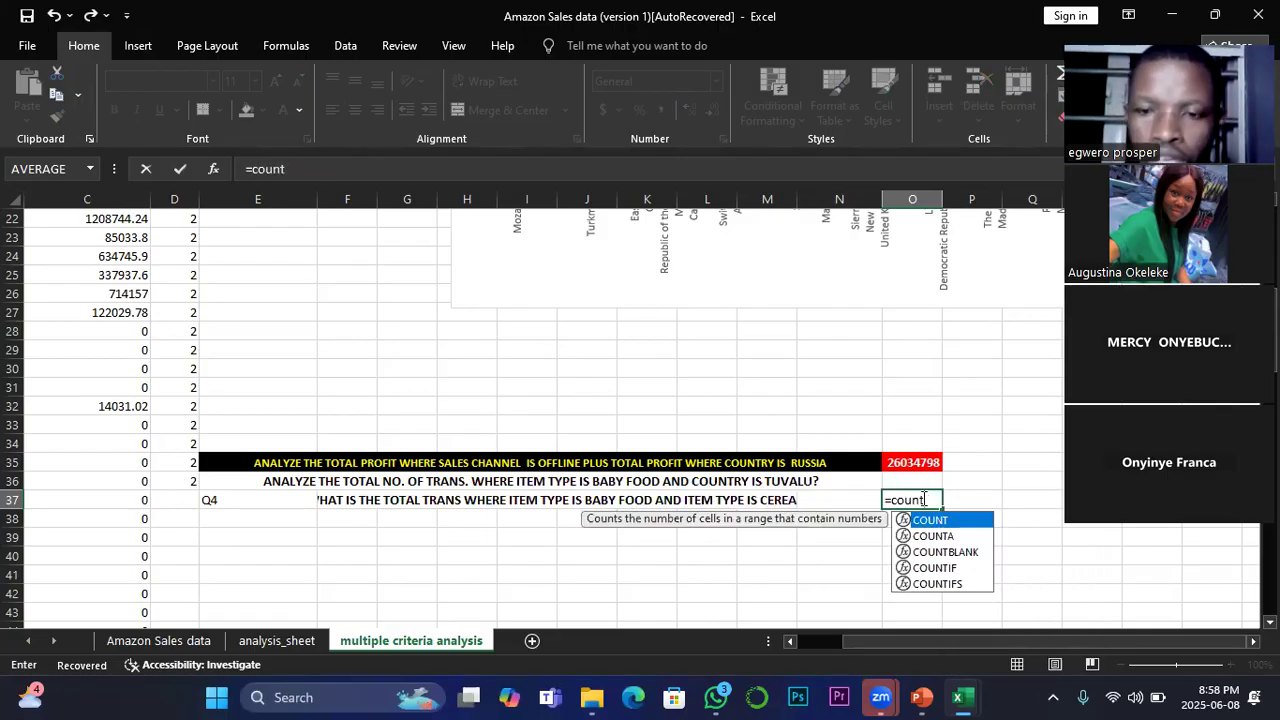
{"action": "double_click", "coordinate": [937, 584]}
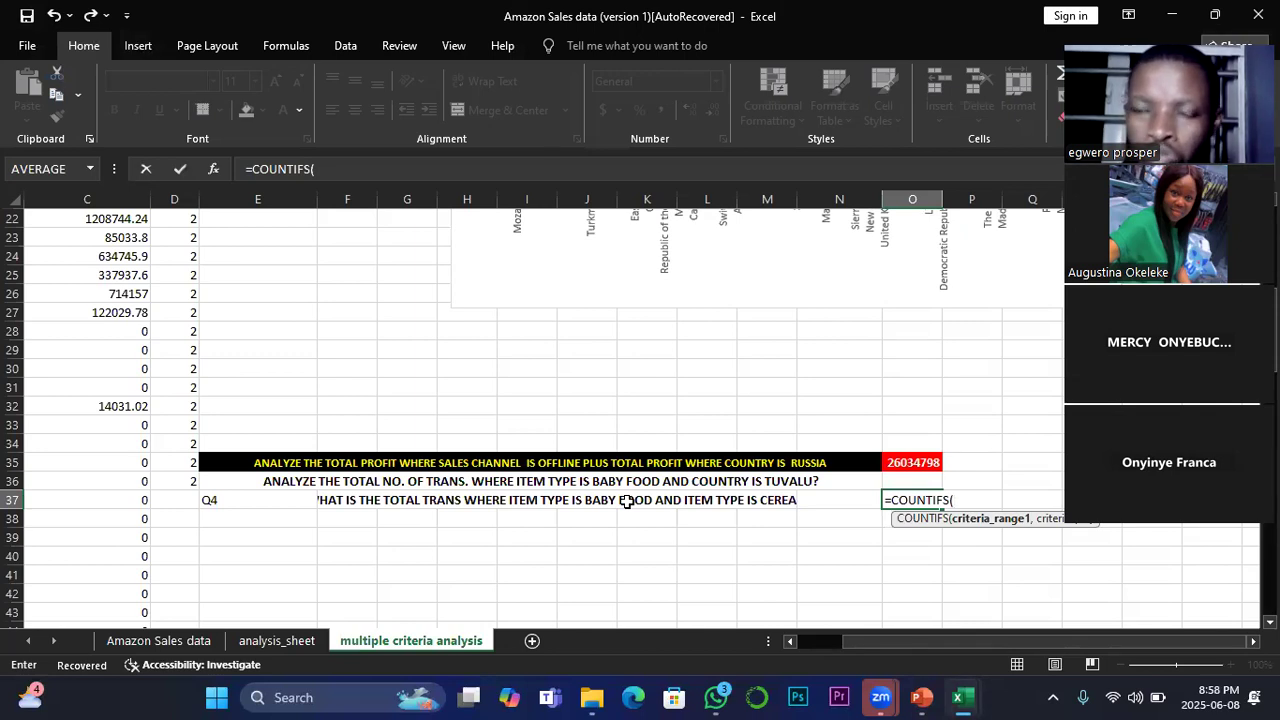
{"action": "left_click", "coordinate": [163, 645]}
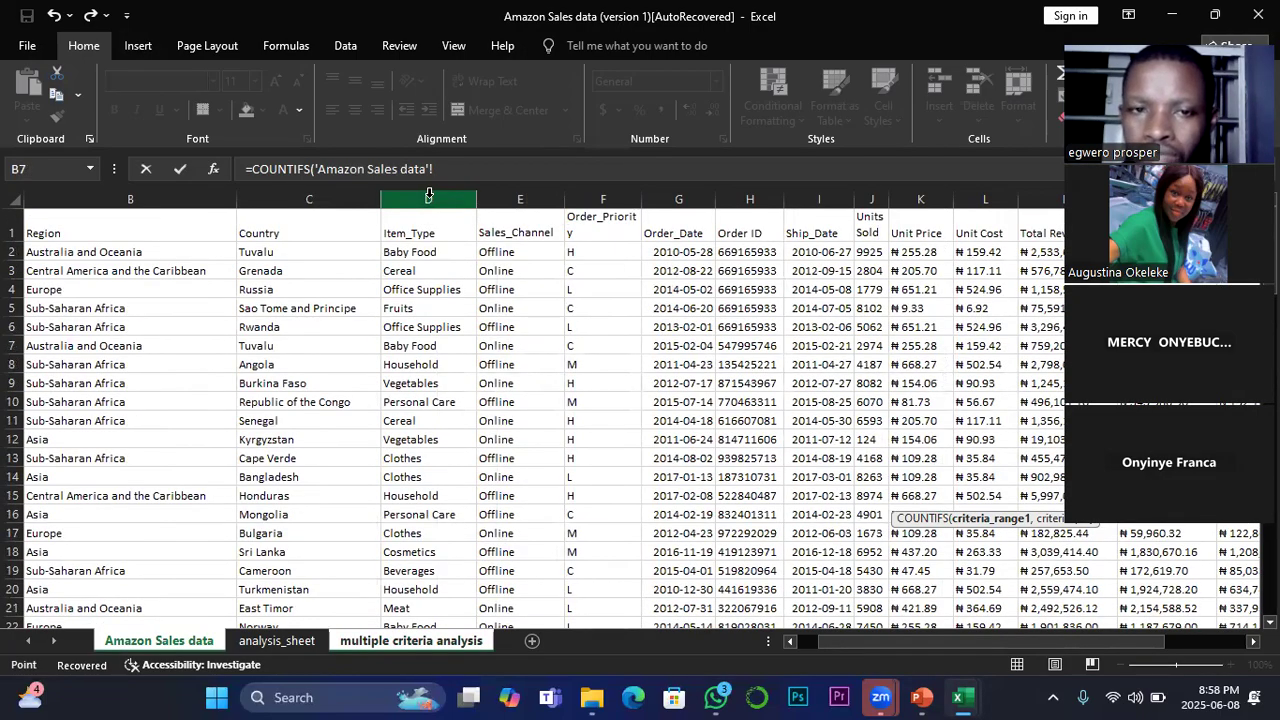
{"action": "left_click", "coordinate": [429, 194]}
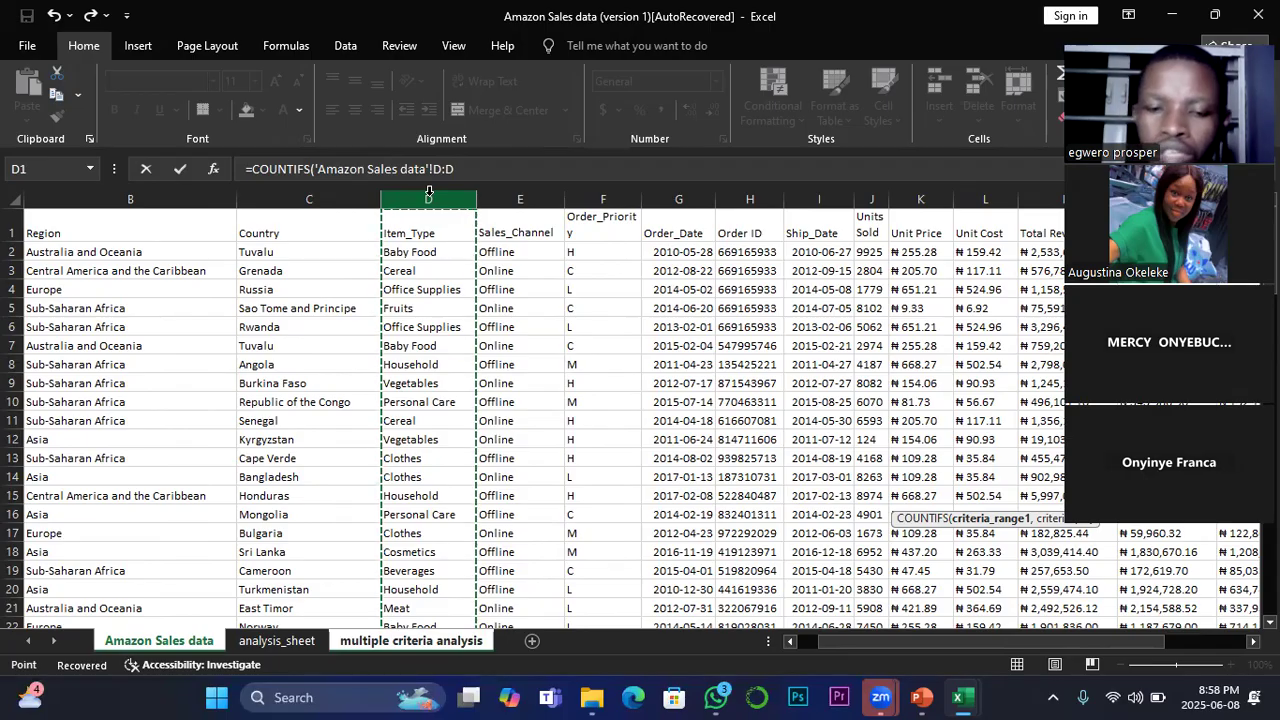
Step: Give the COUNTIFS the criterion "Baby Food", close its bracket and continue the formula with a plus sign
{"action": "type", "text": ","}
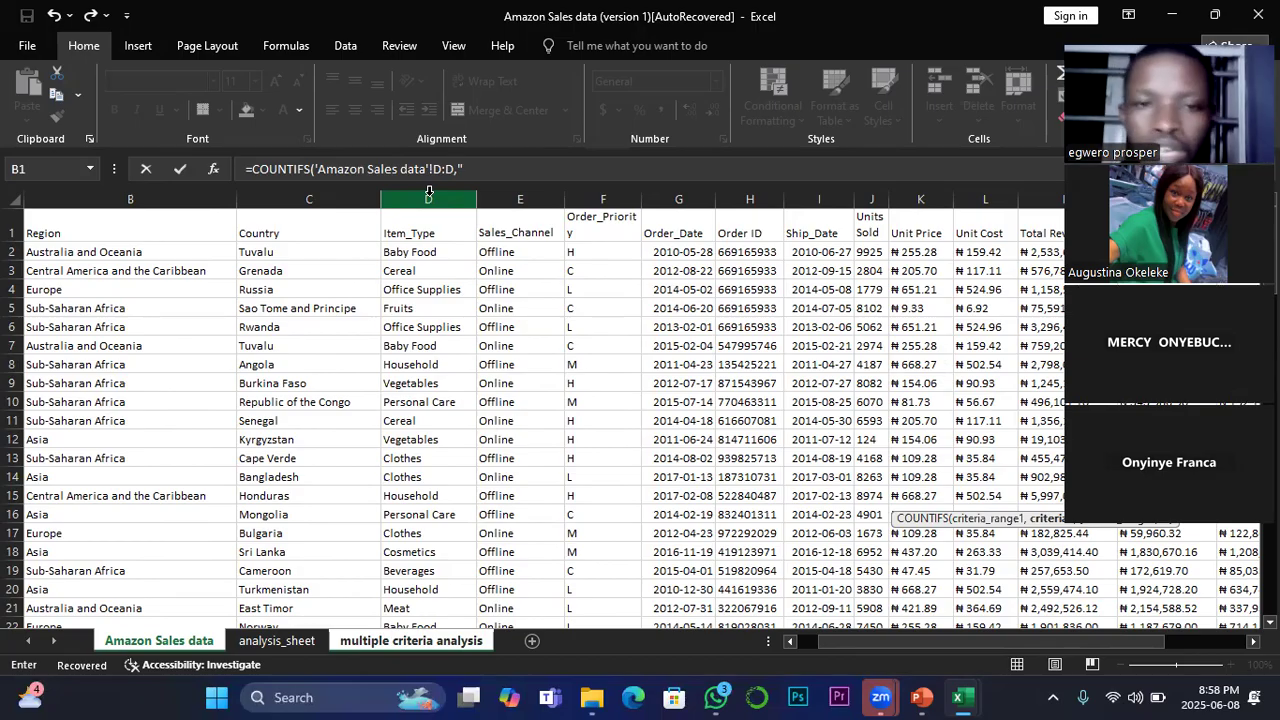
{"action": "type", "text": "B"}
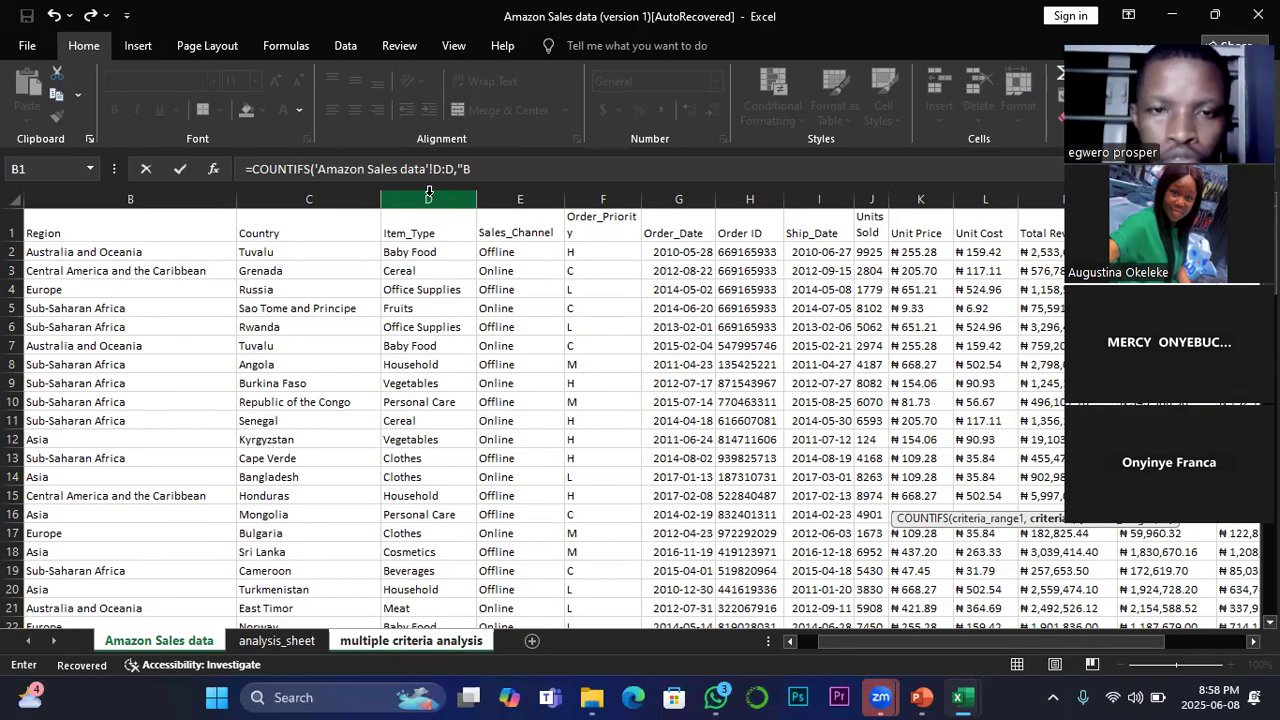
{"action": "type", "text": "aby"}
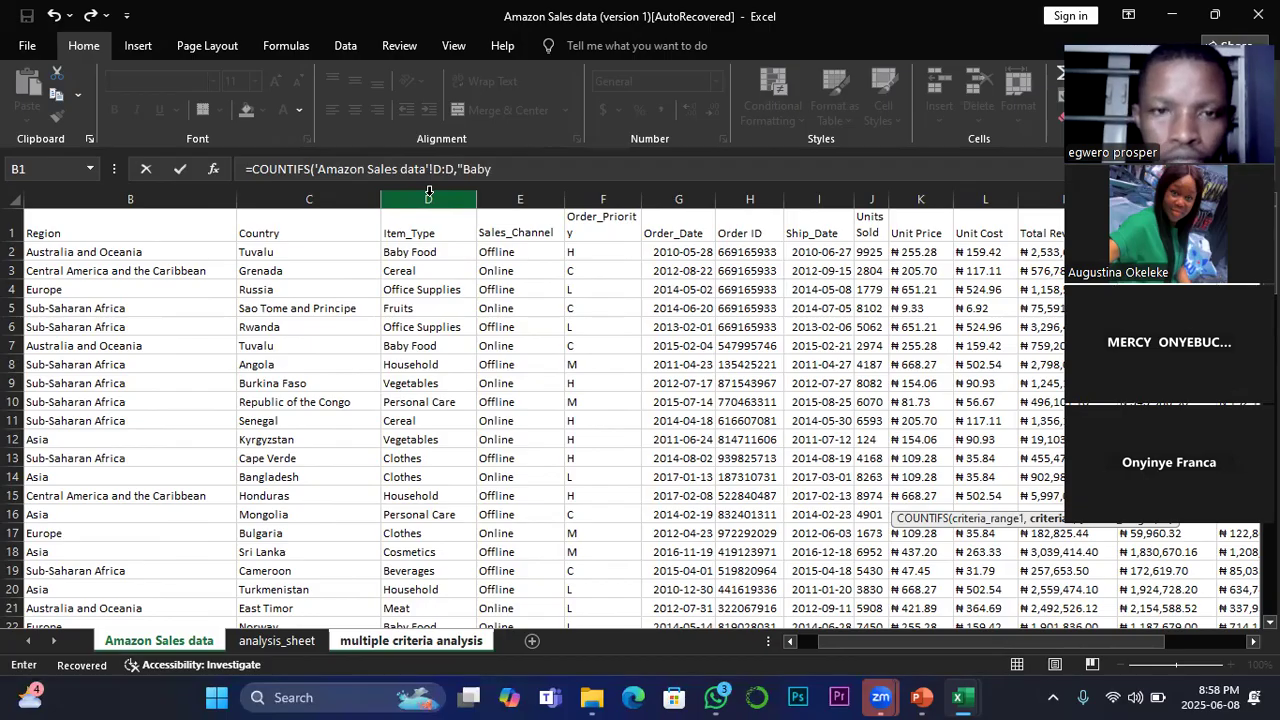
{"action": "type", "text": " Foo"}
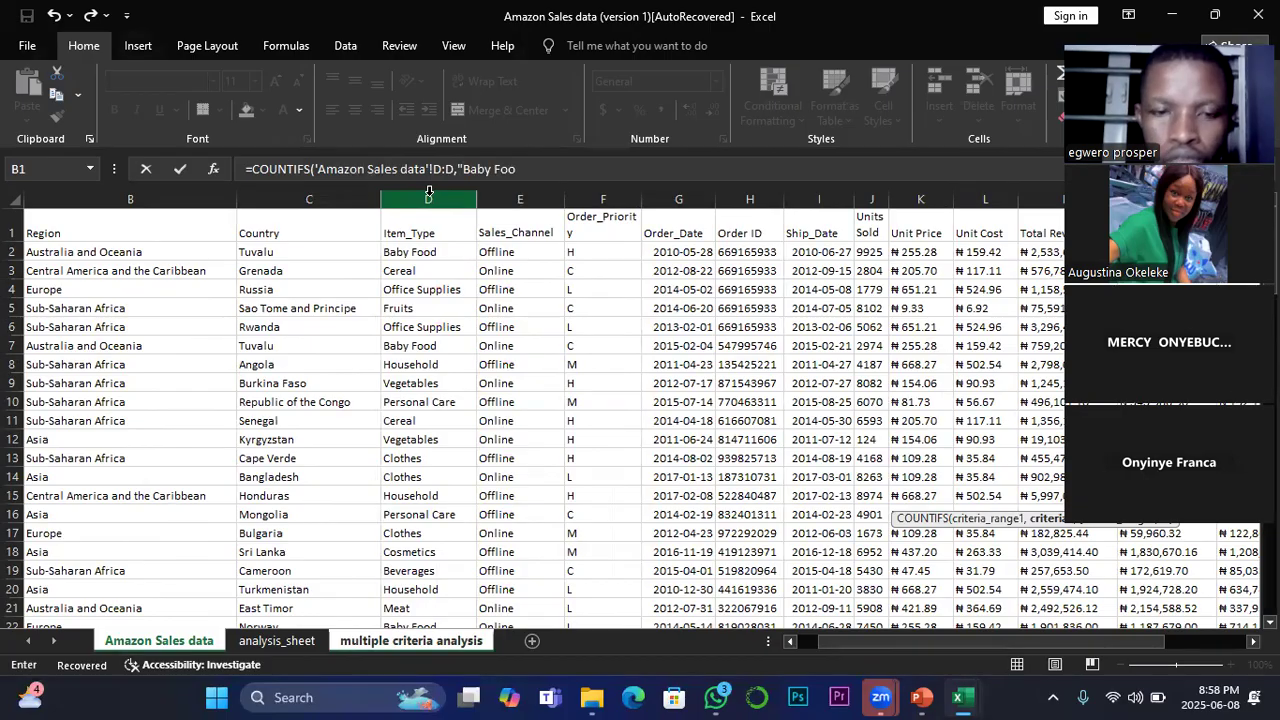
{"action": "type", "text": "d\")+"}
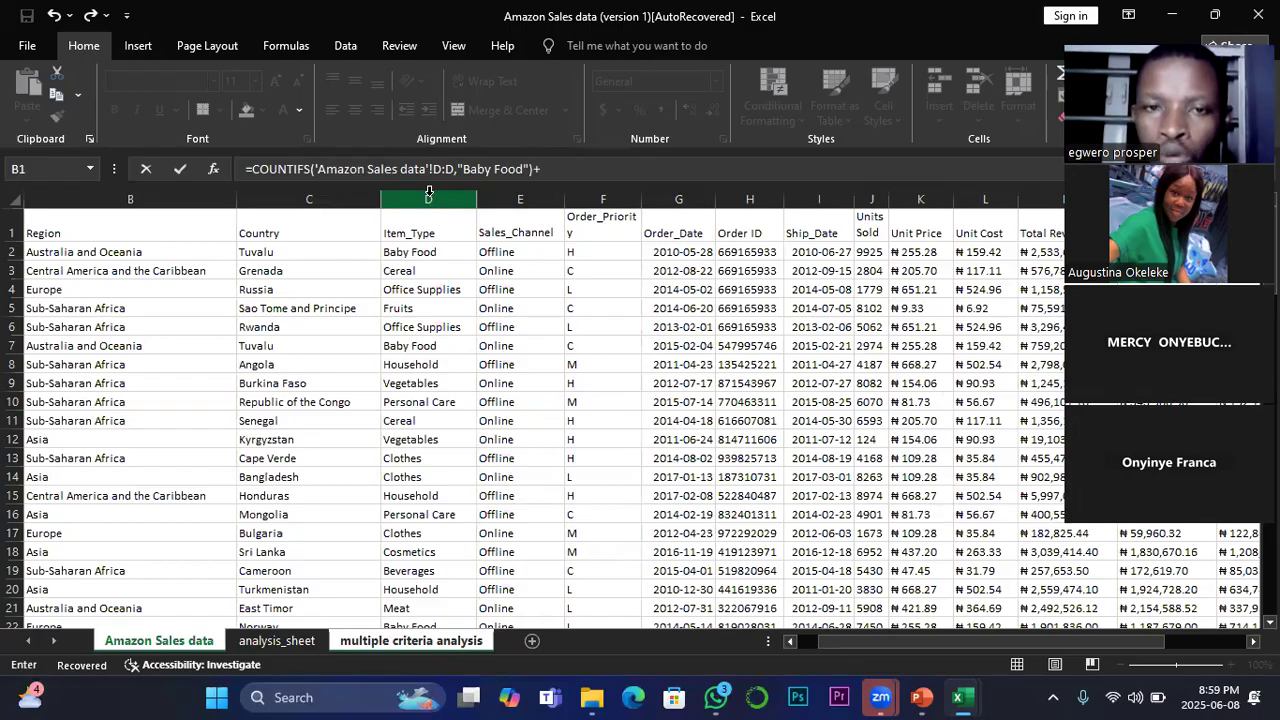
Step: Add a second COUNTIFS over the Item_Type column D:D with the criterion "Cereal", and enter the finished formula in O37
{"action": "type", "text": "coun"}
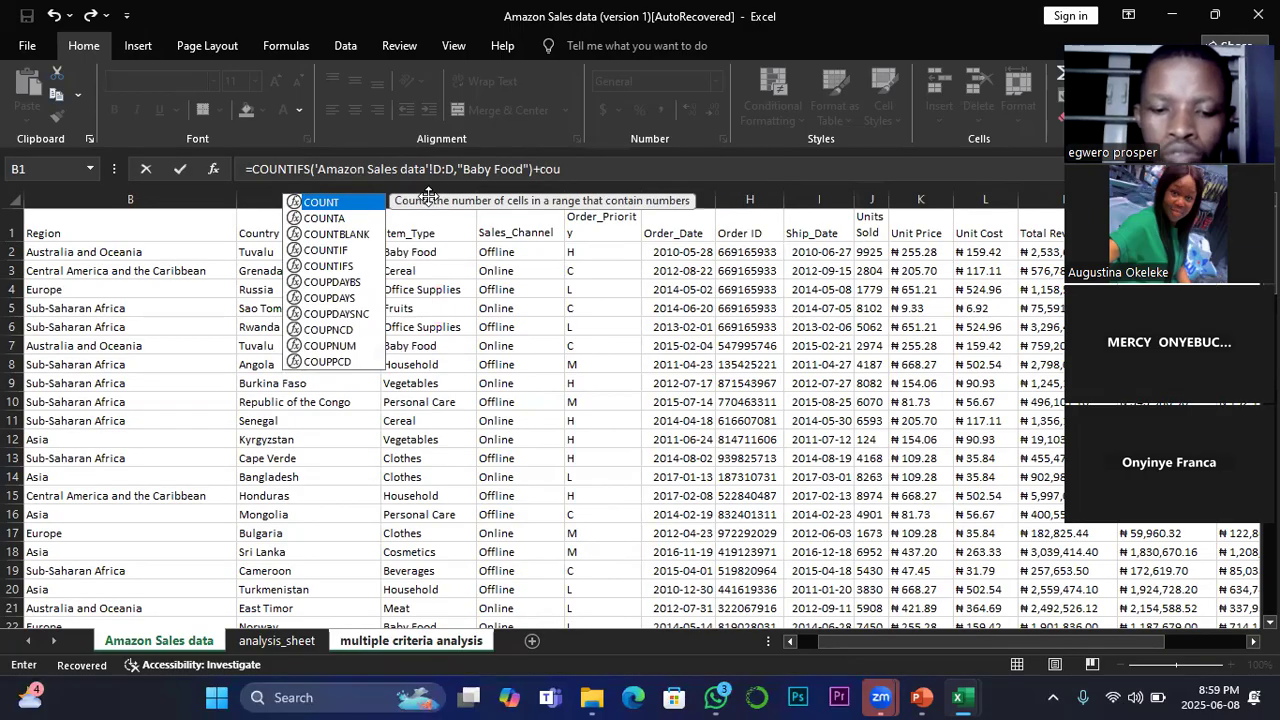
{"action": "left_click", "coordinate": [328, 265]}
{"action": "double_click", "coordinate": [328, 265]}
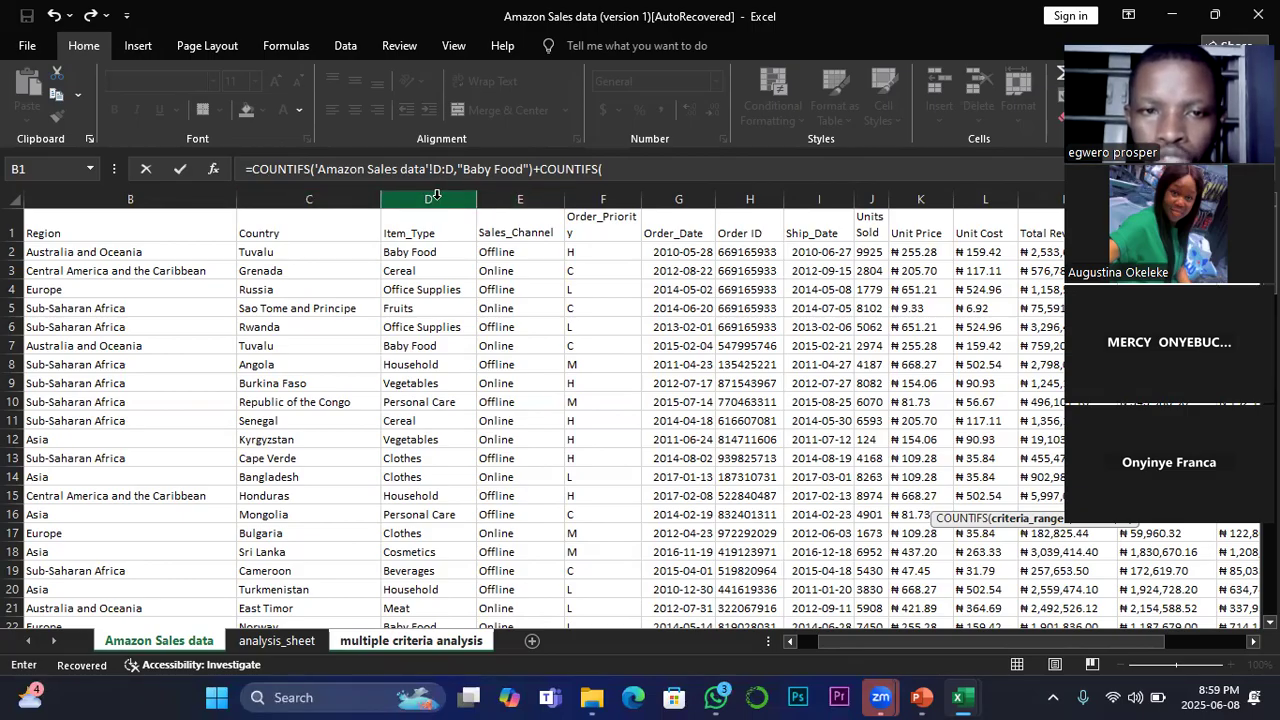
{"action": "left_click", "coordinate": [436, 193]}
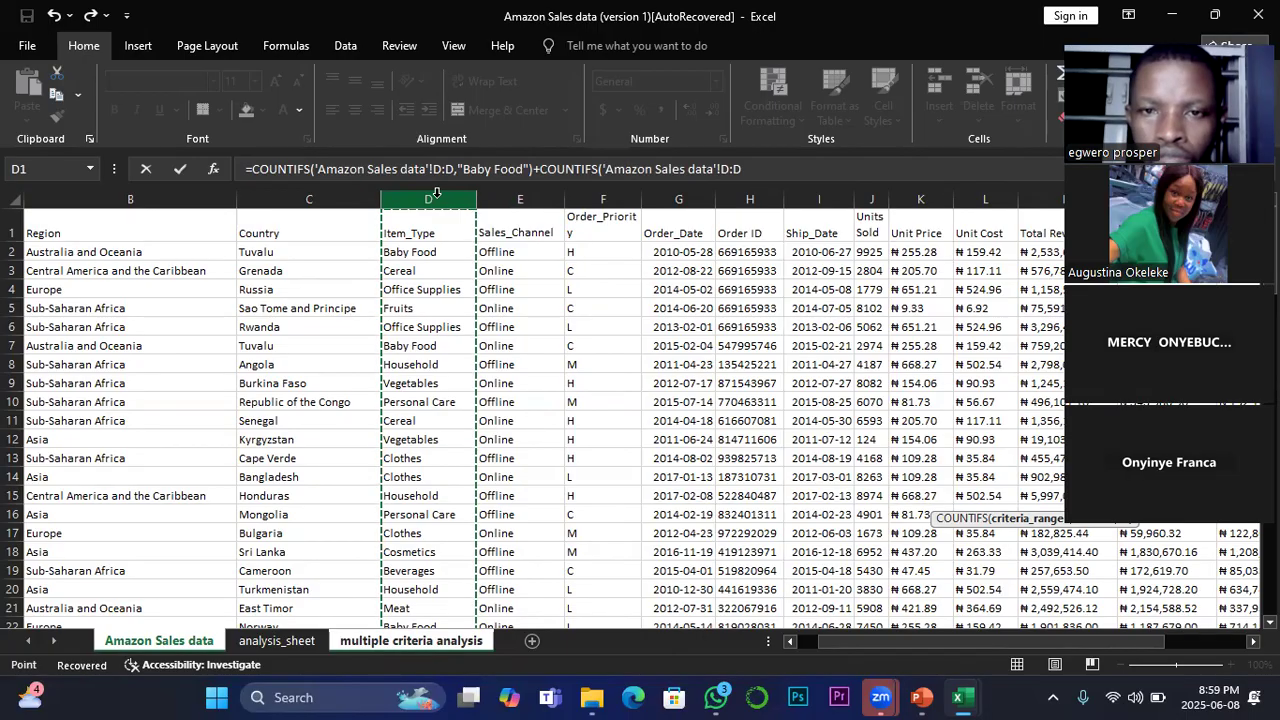
{"action": "type", "text": ","}
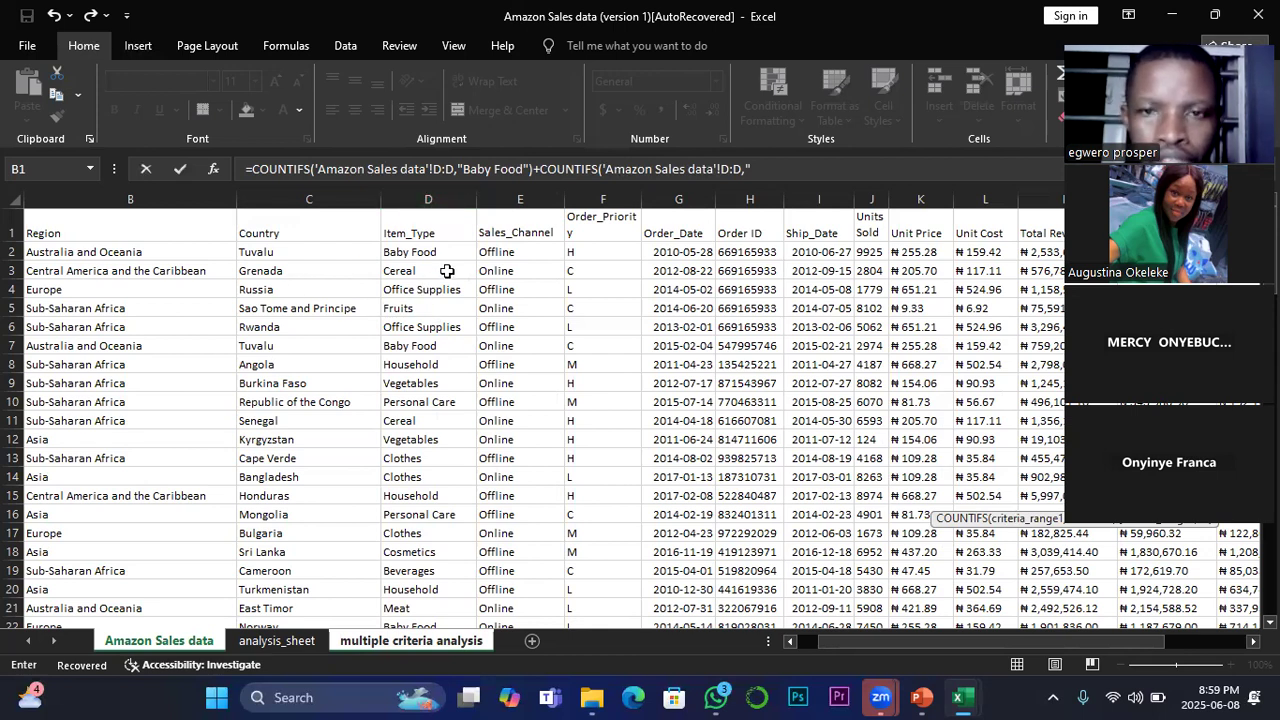
{"action": "type", "text": "\"C"}
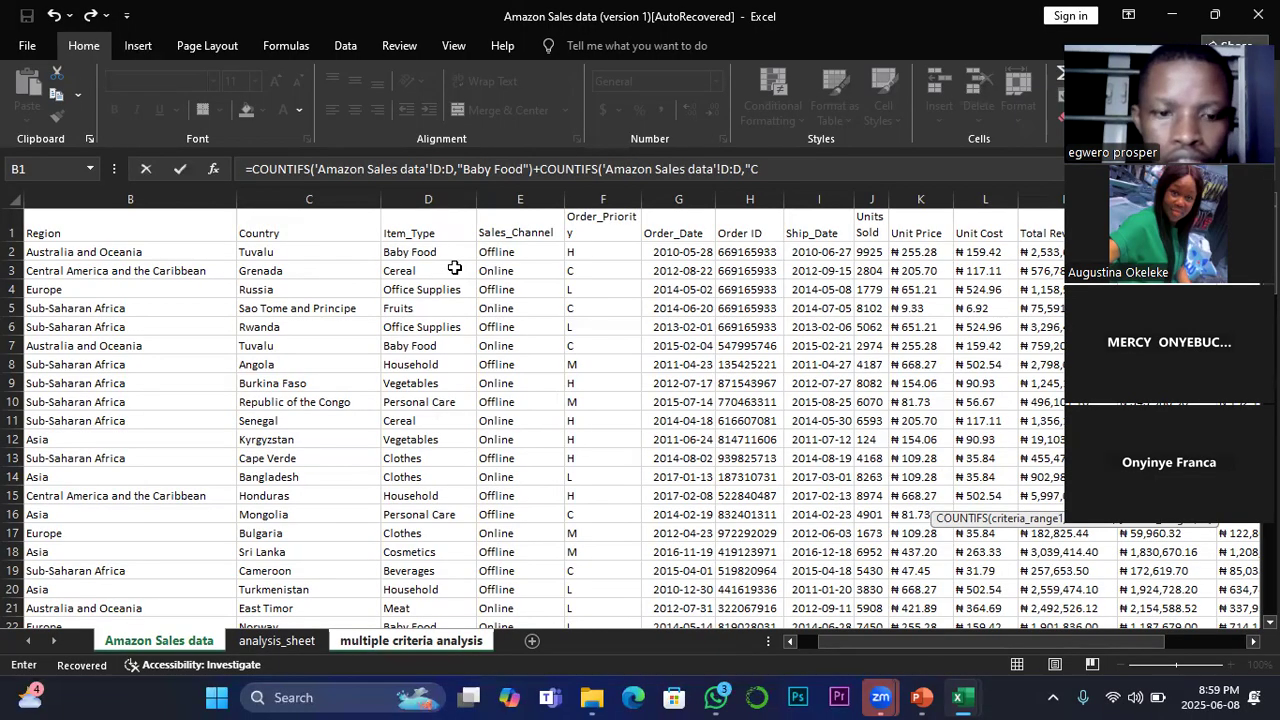
{"action": "type", "text": "ereal\""}
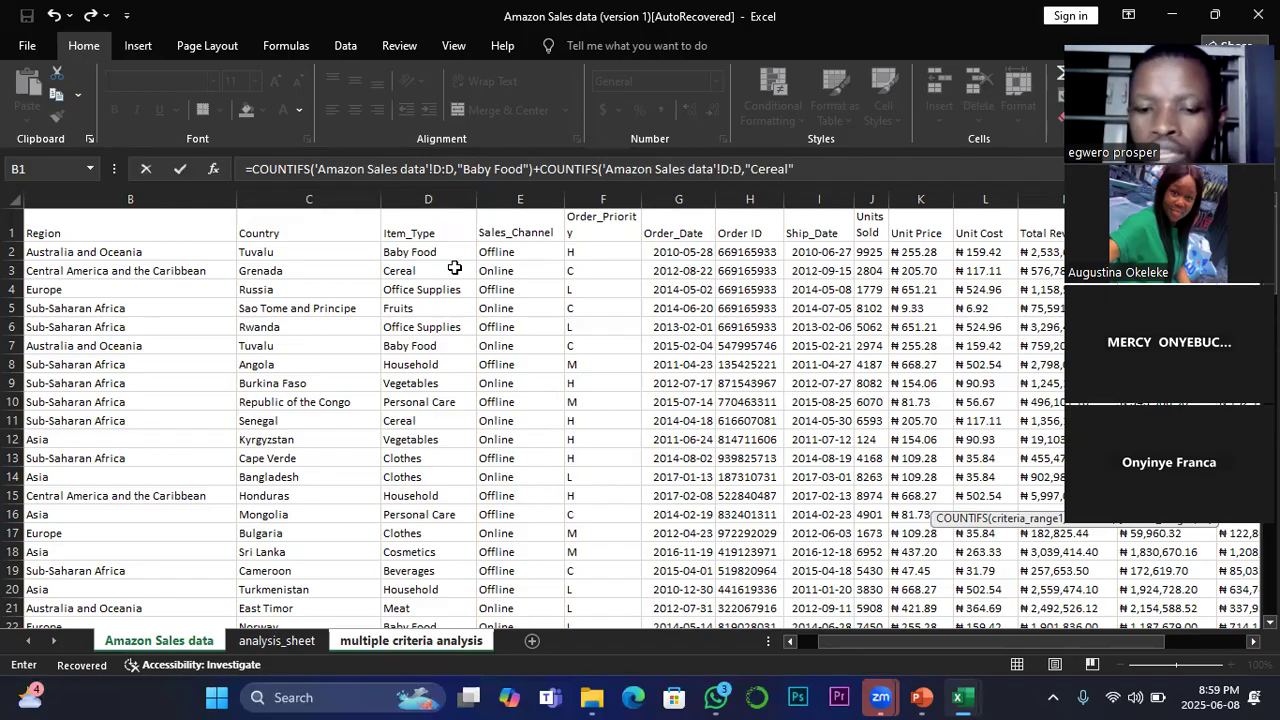
{"action": "type", "text": ")"}
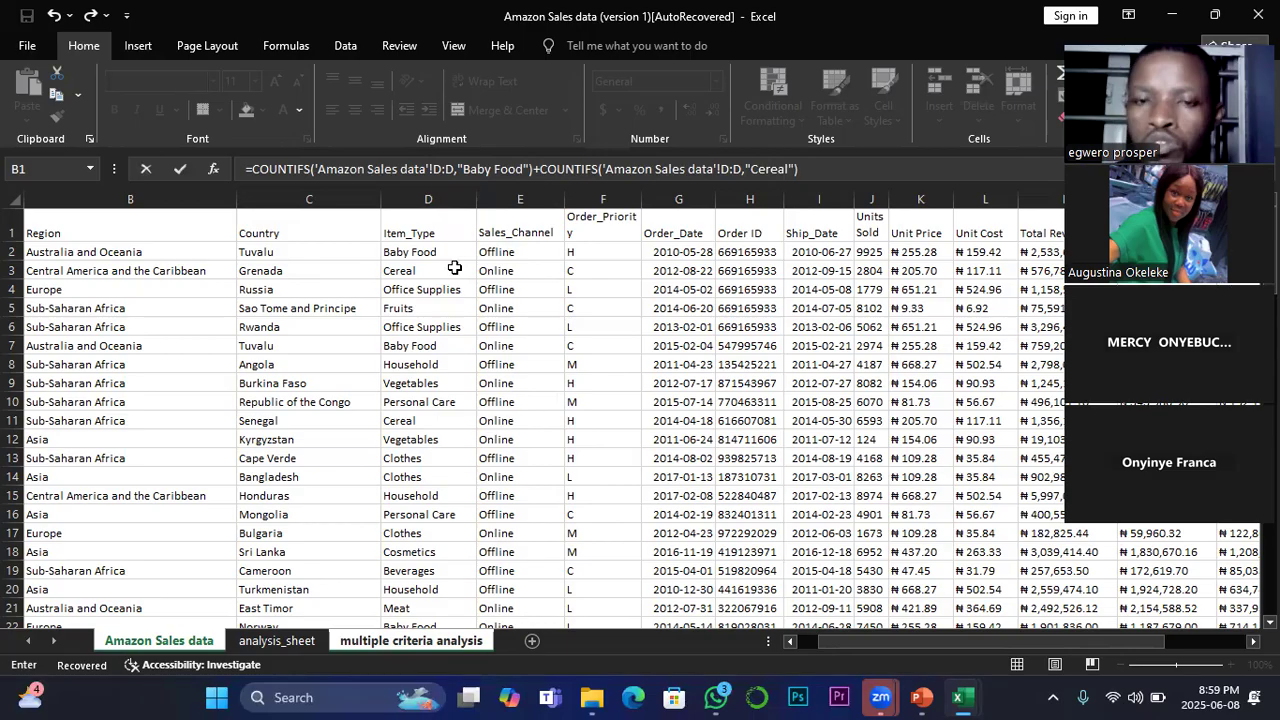
{"action": "key", "text": "Return"}
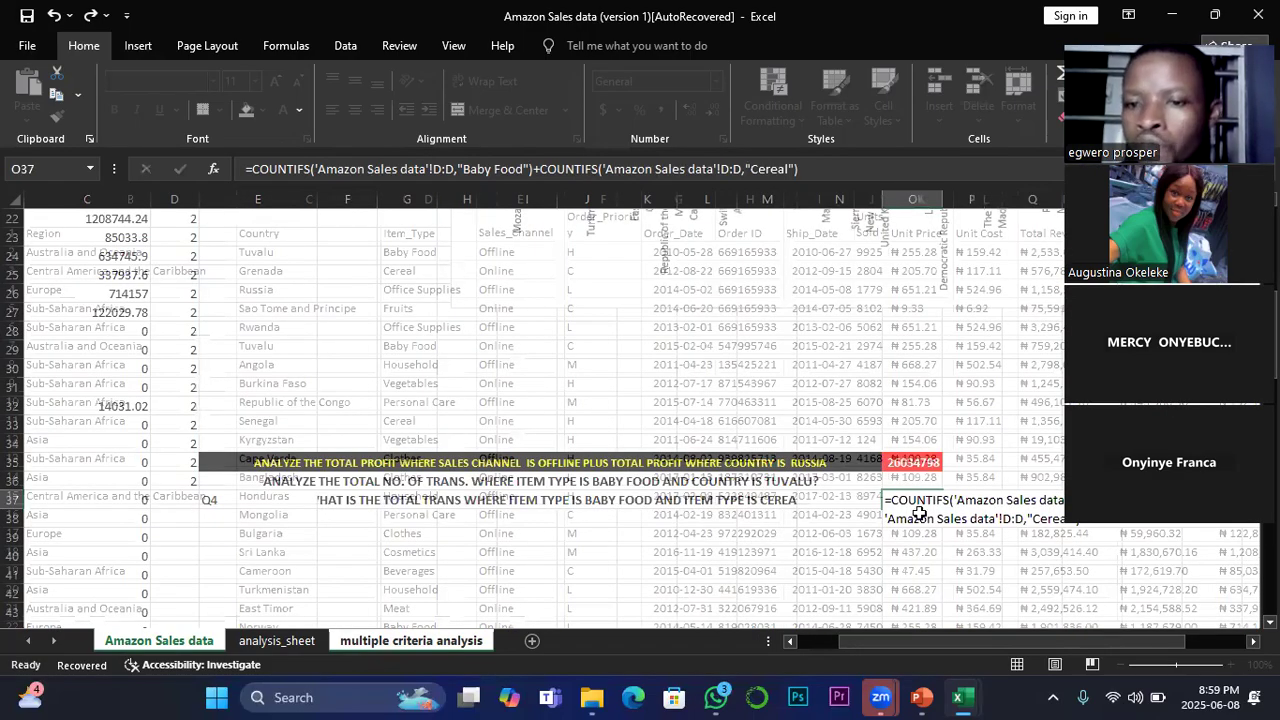
{"action": "key", "text": "Return"}
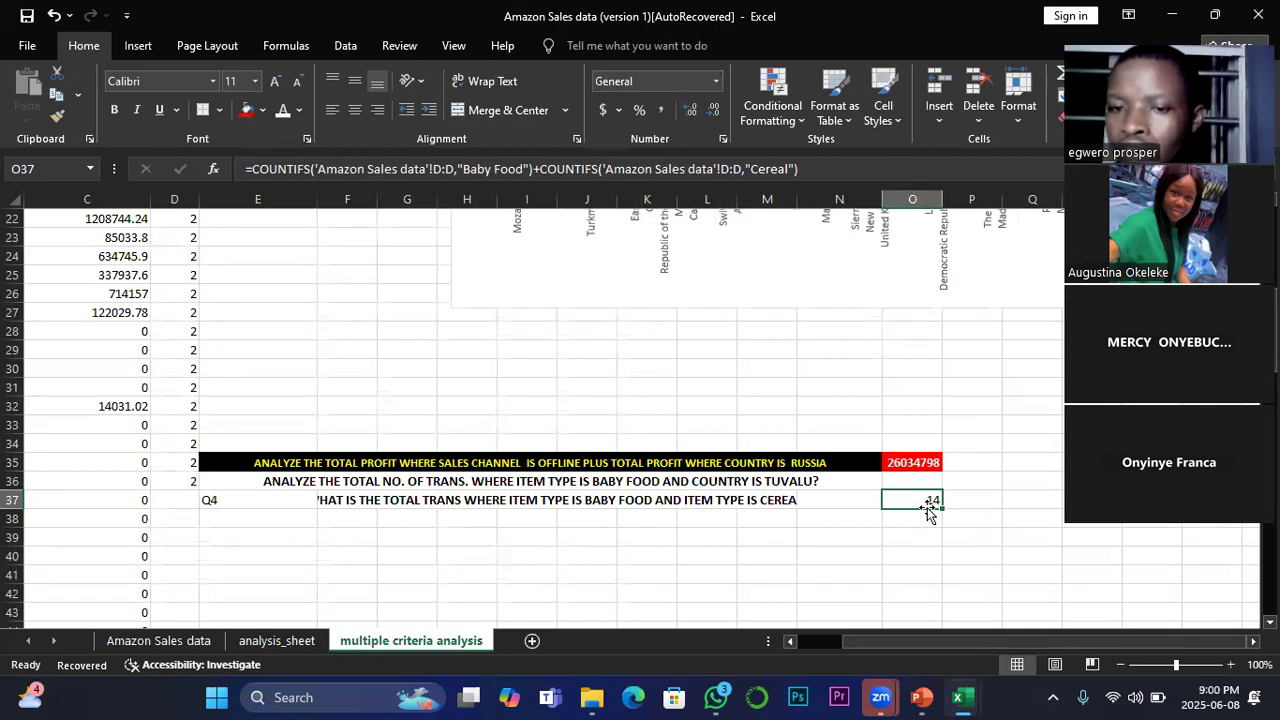
Step: Enter a COUNTIFS in O39 over the Item_Type column D:D of the Amazon Sales data sheet, with cell D2 (Baby Food) as criterion
{"action": "left_click", "coordinate": [897, 539]}
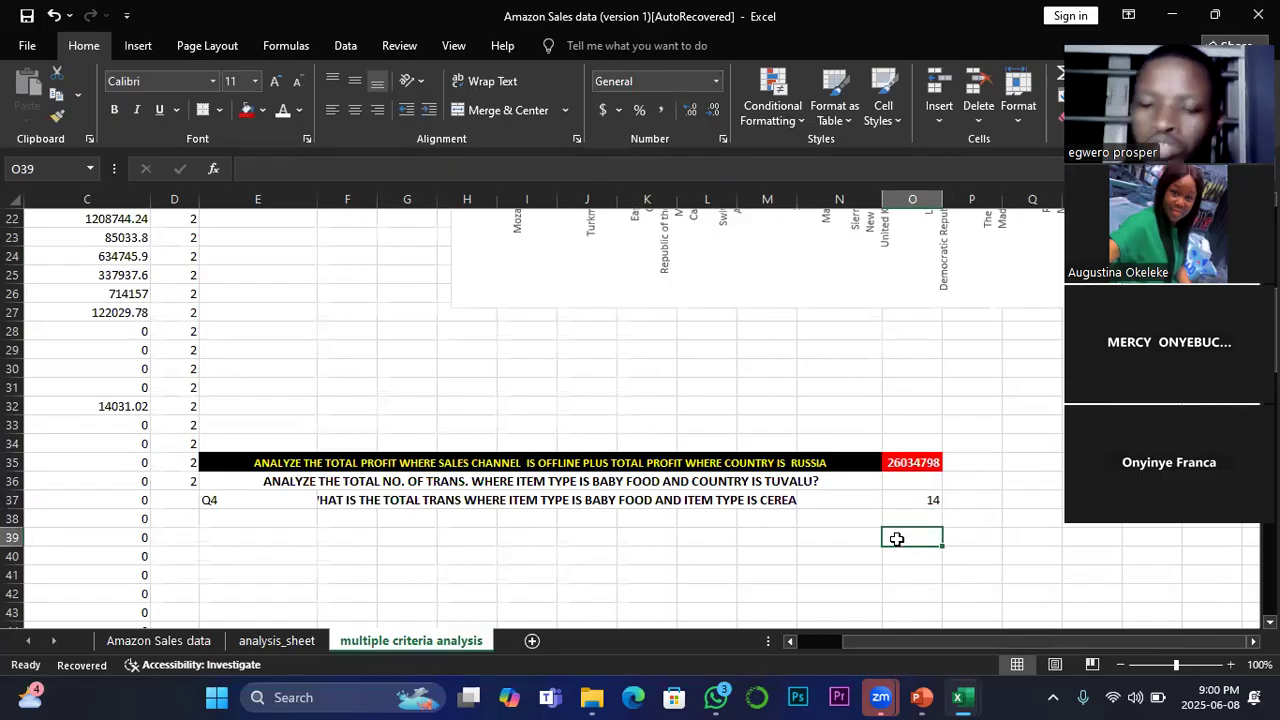
{"action": "type", "text": "="}
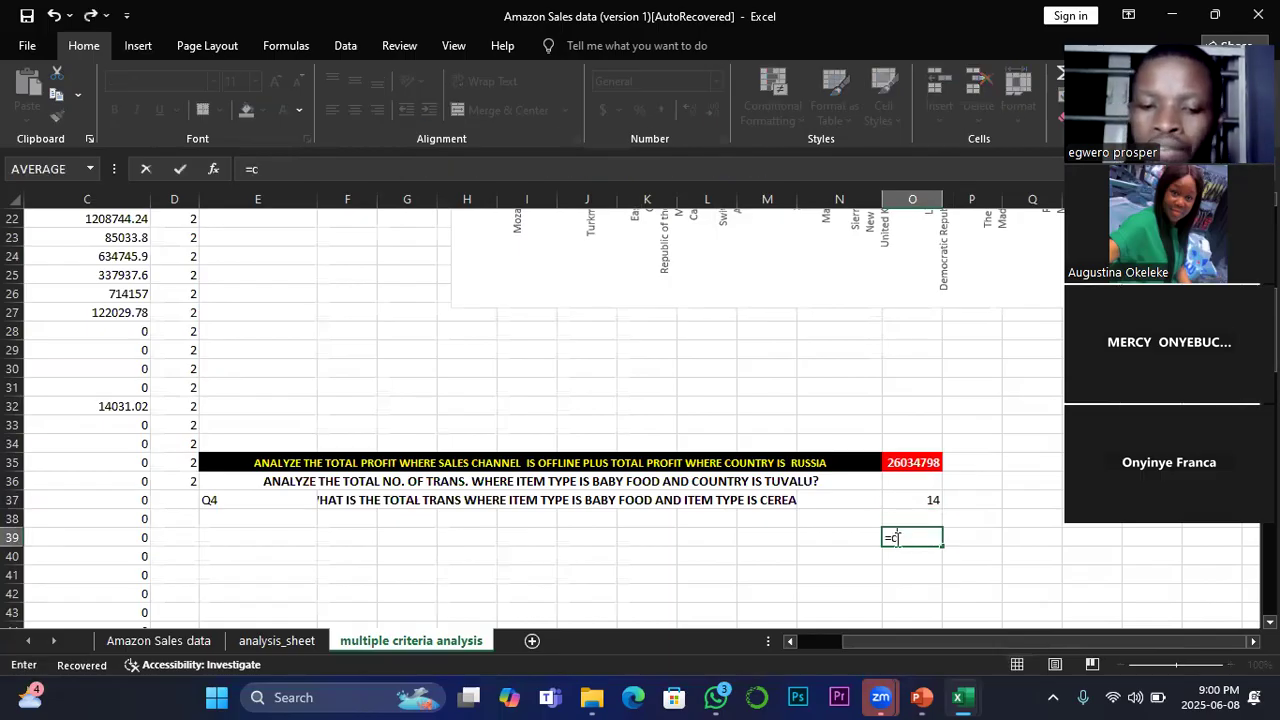
{"action": "type", "text": "count"}
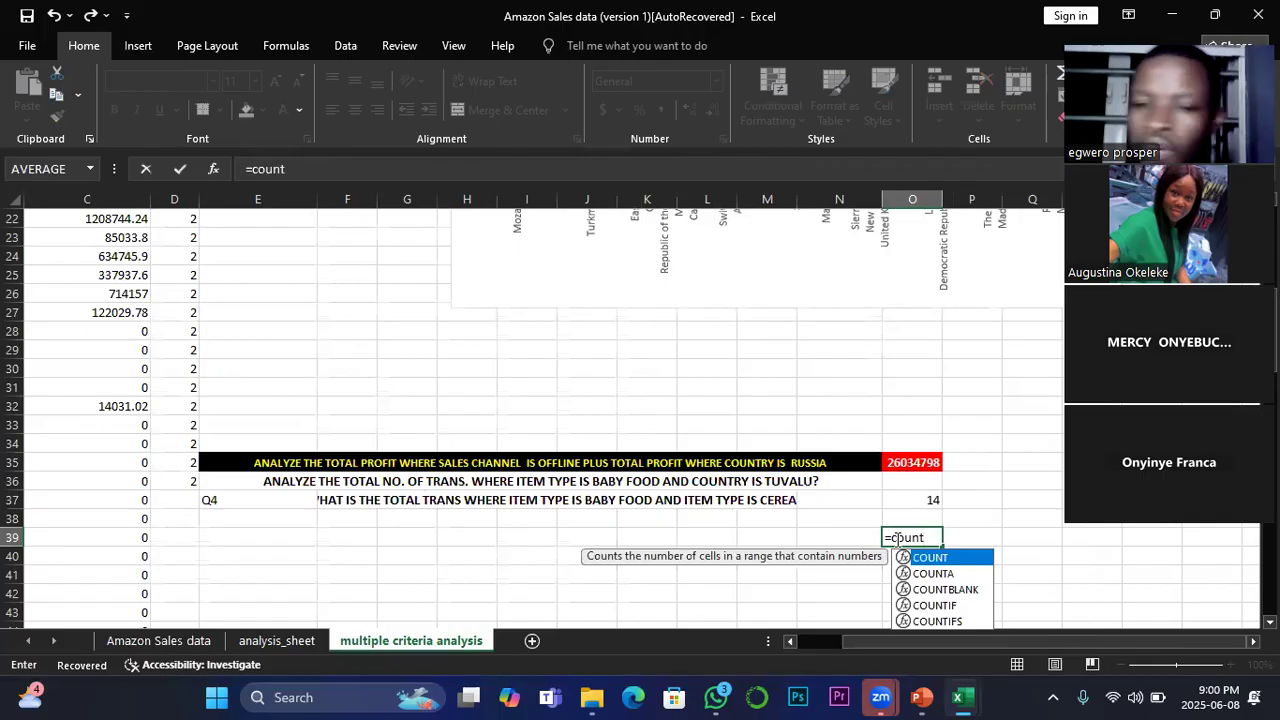
{"action": "left_click", "coordinate": [958, 621]}
{"action": "double_click", "coordinate": [958, 621]}
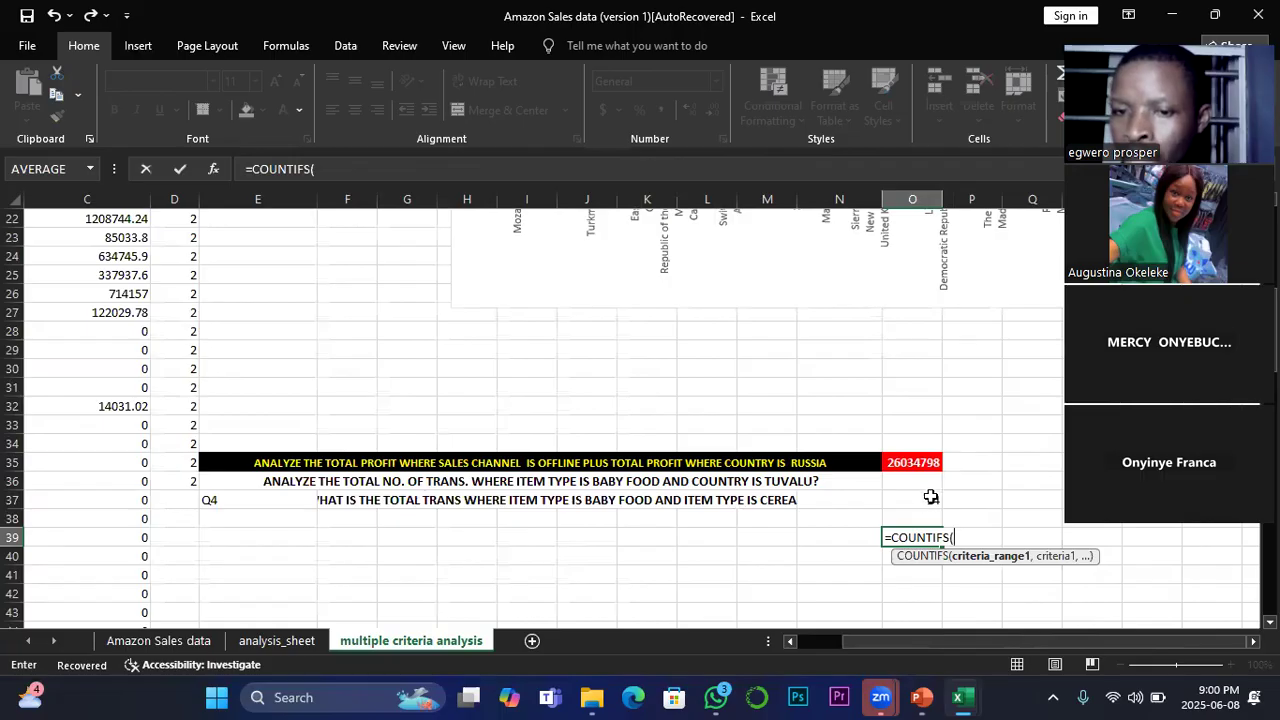
{"action": "left_click", "coordinate": [176, 640]}
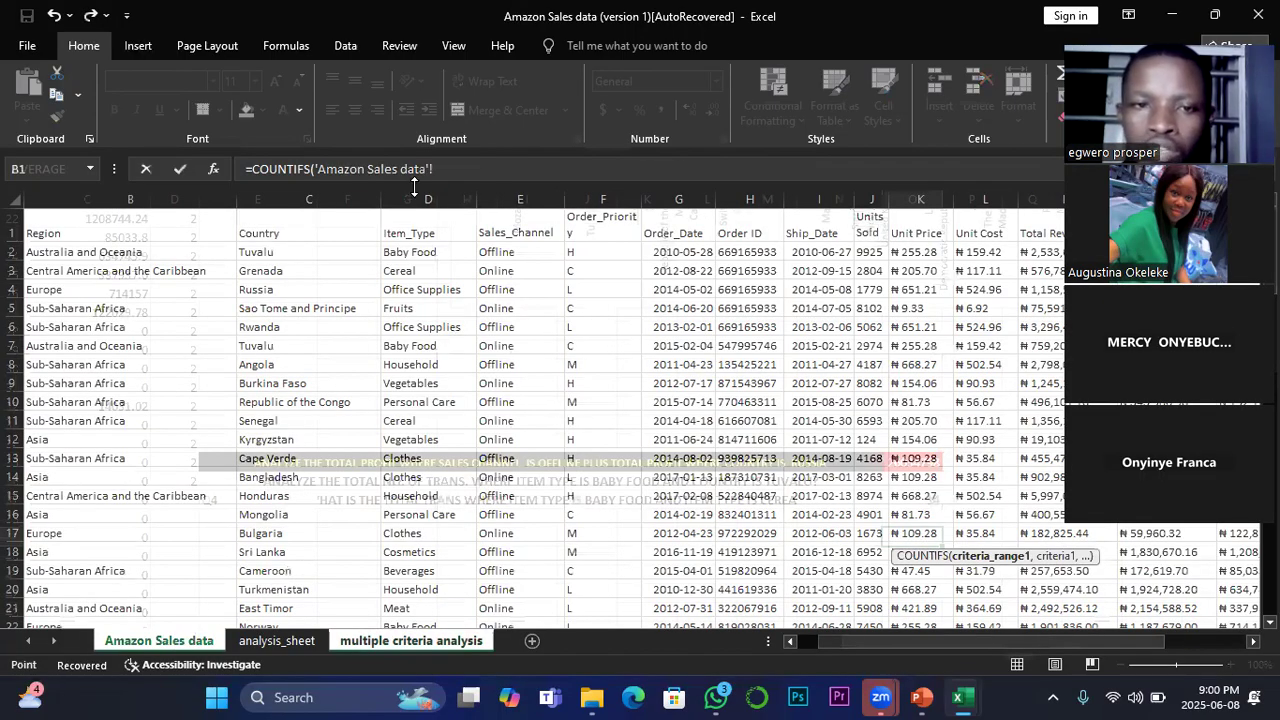
{"action": "left_click", "coordinate": [430, 197]}
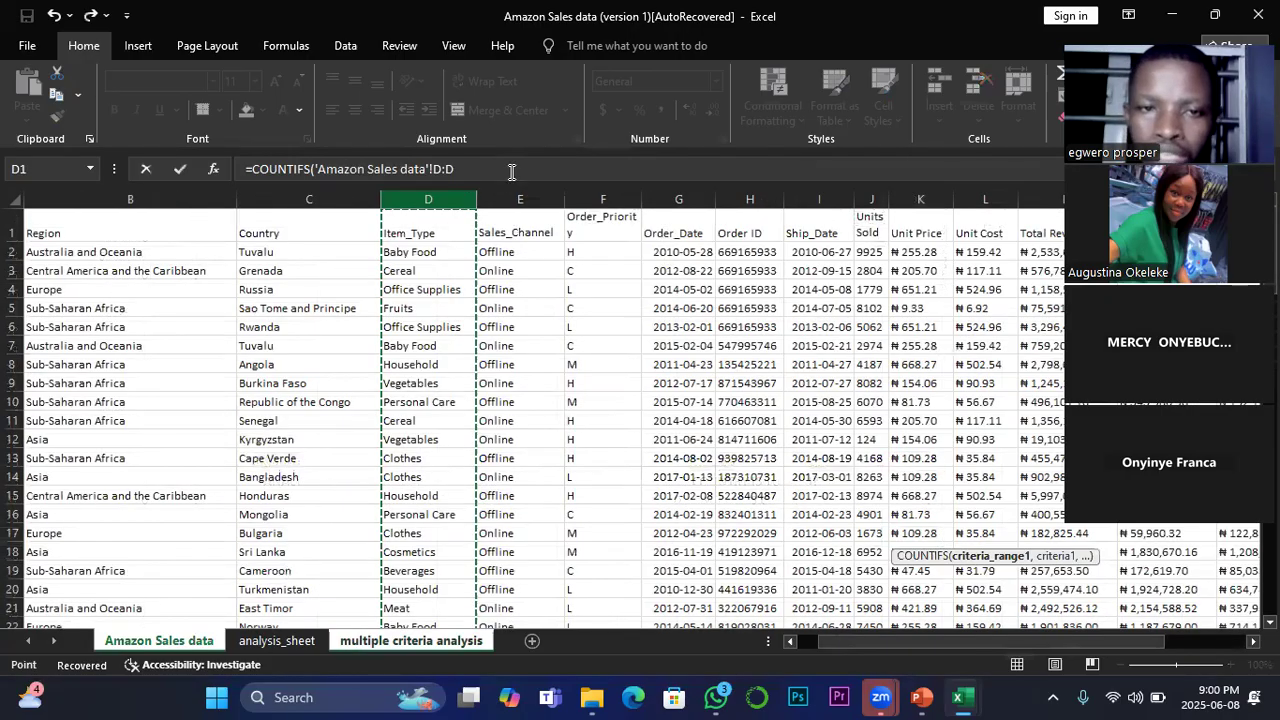
{"action": "left_click", "coordinate": [474, 172]}
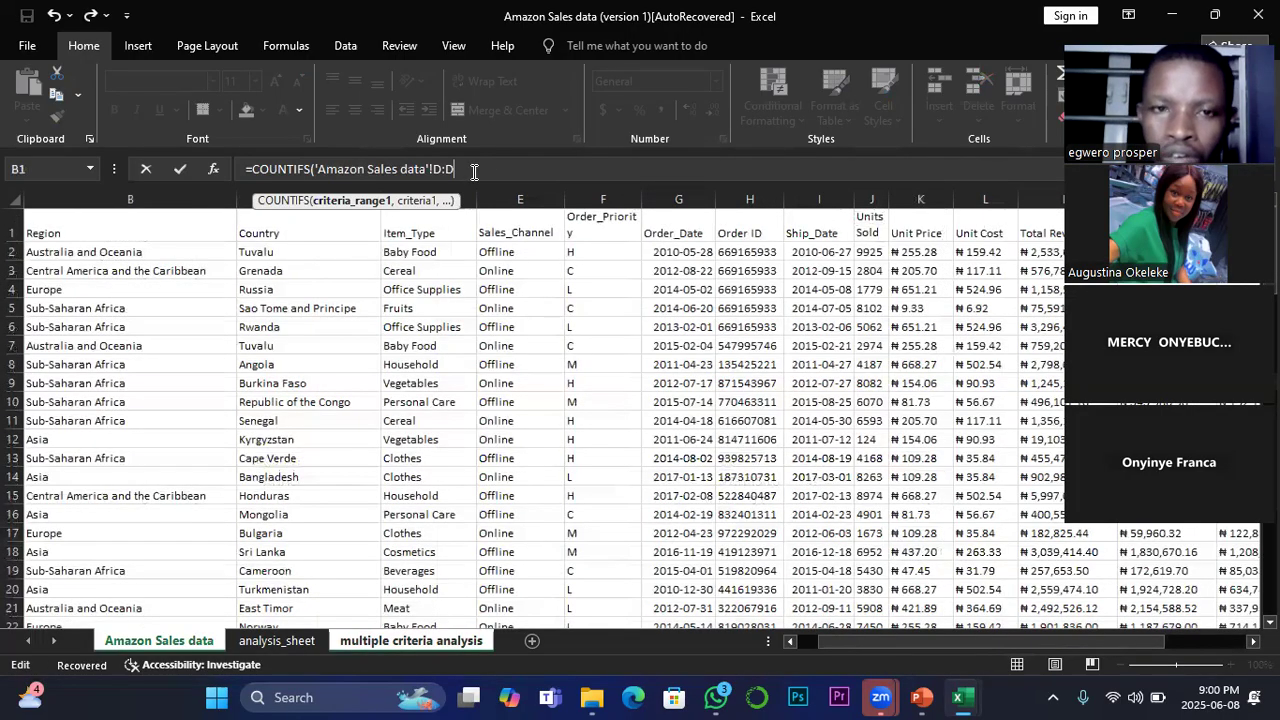
{"action": "type", "text": ","}
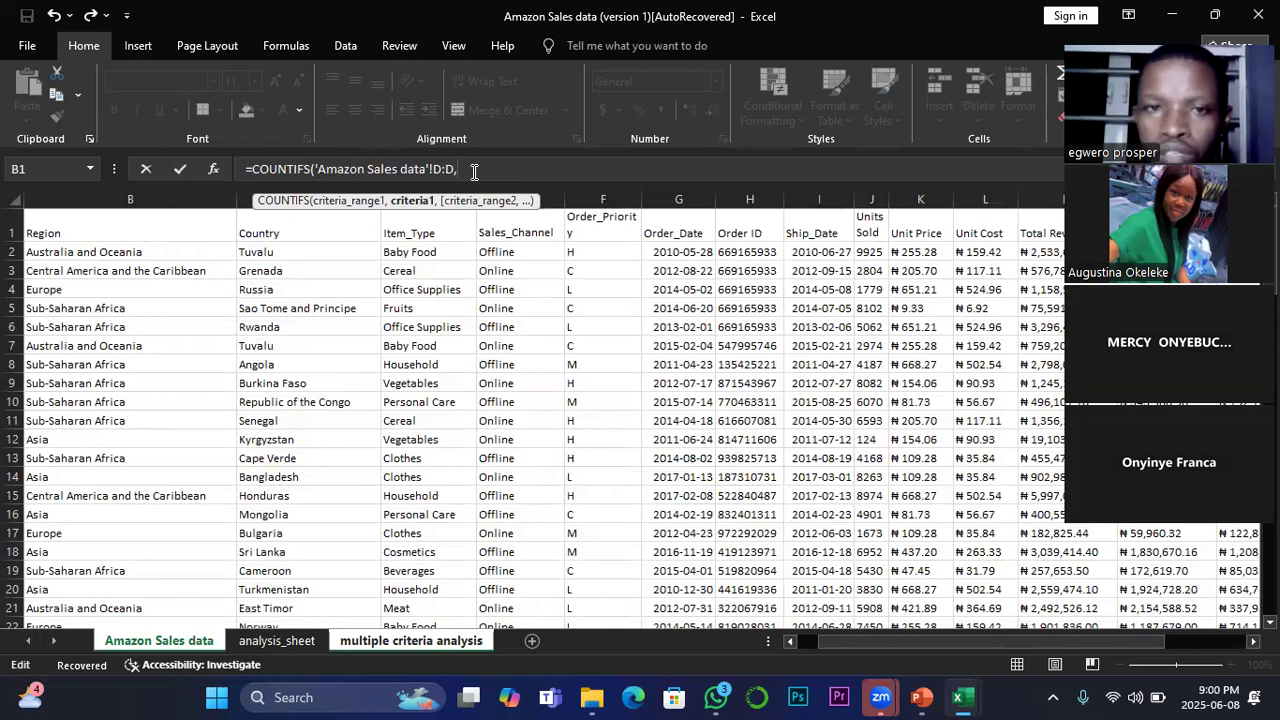
{"action": "left_click", "coordinate": [426, 252]}
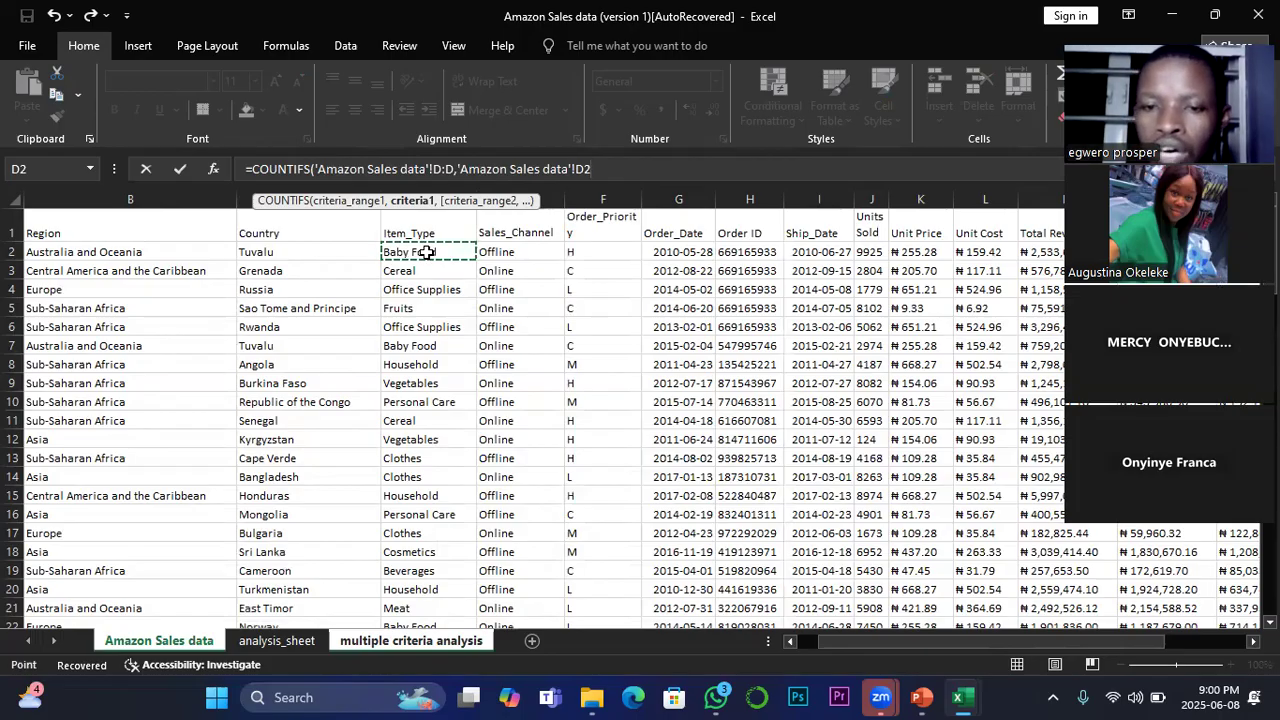
{"action": "key", "text": "Return"}
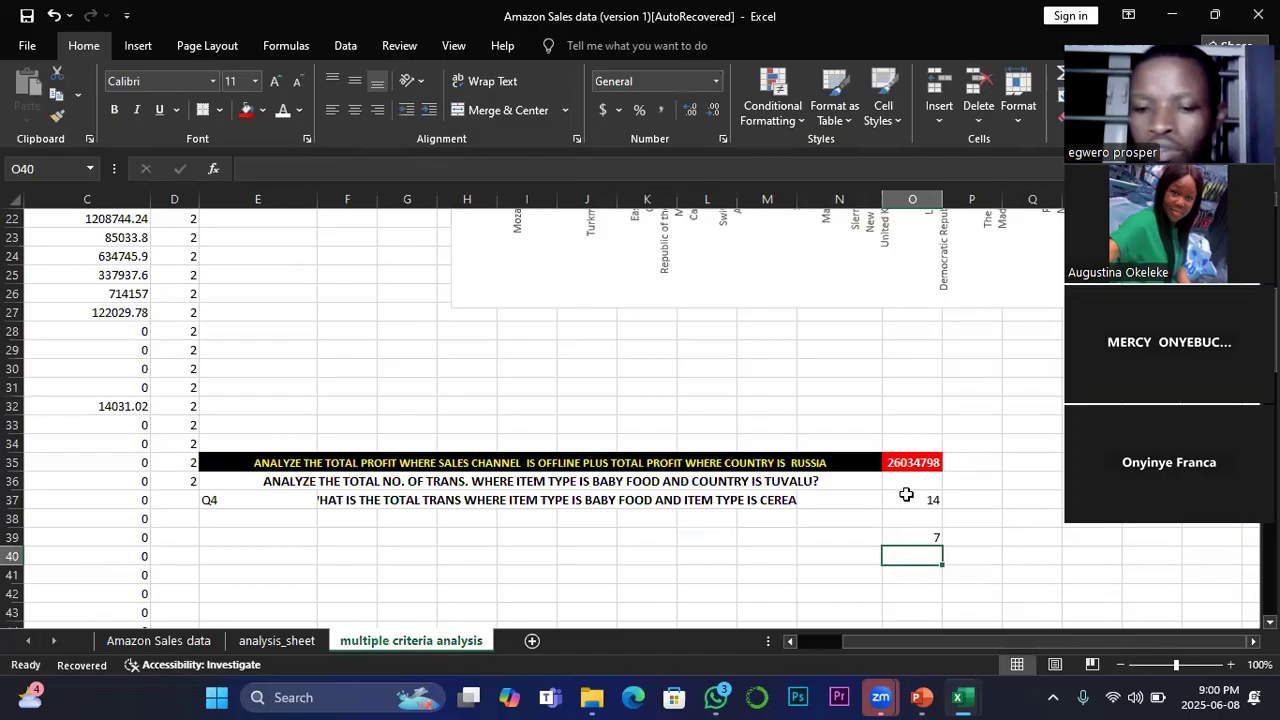
Step: Enter a COUNTIFS in O40 over the Item_Type column D:D of the Amazon Sales data sheet, with cell D3 (Cereal) as criterion
{"action": "type", "text": "=count"}
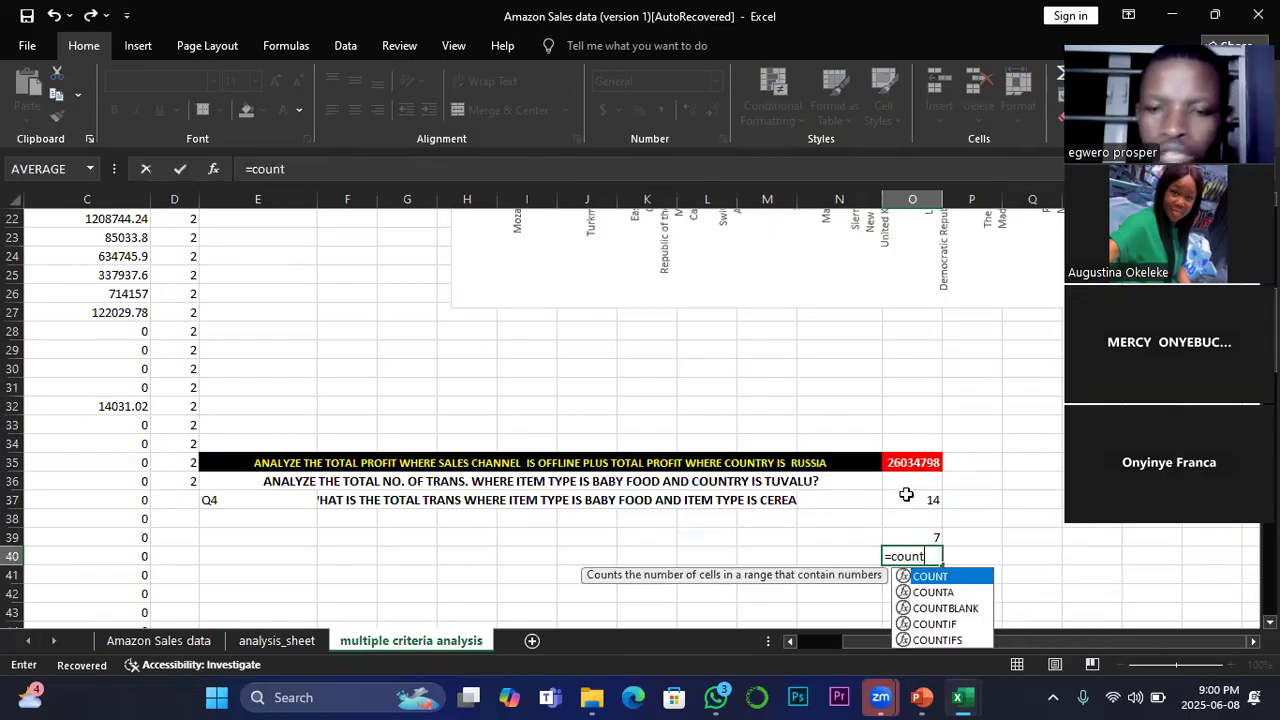
{"action": "double_click", "coordinate": [937, 640]}
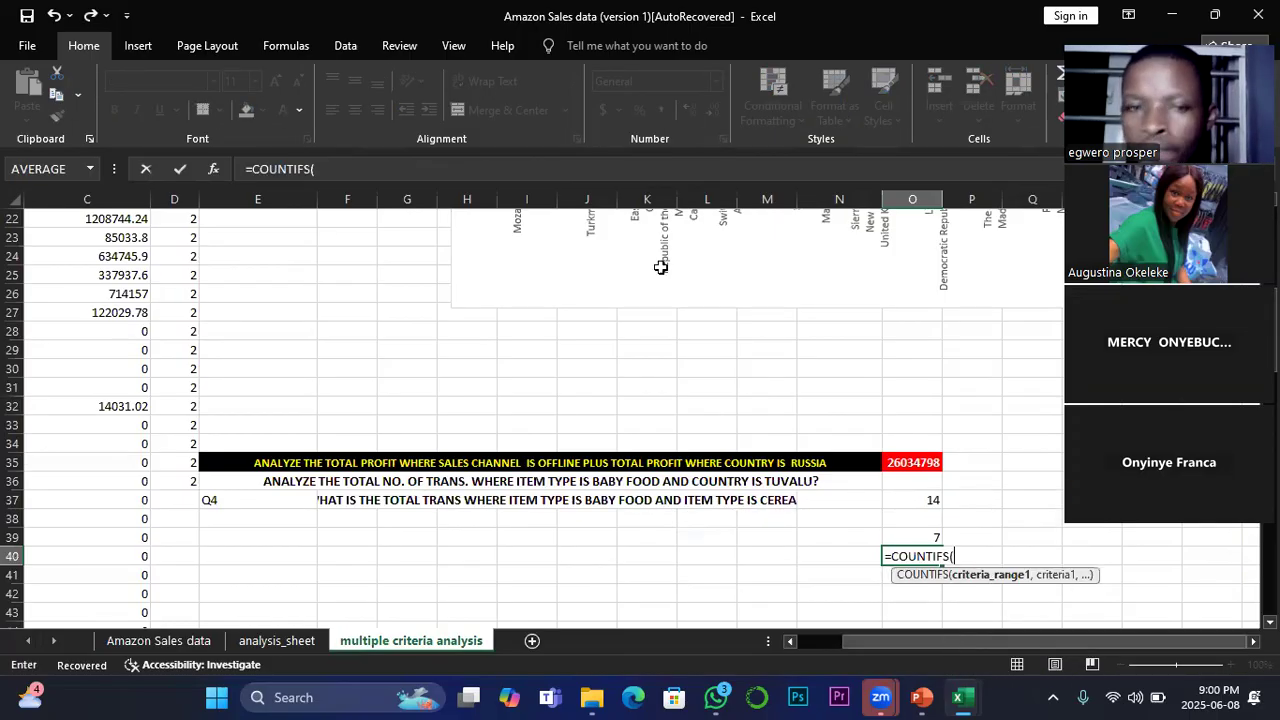
{"action": "left_click", "coordinate": [160, 640]}
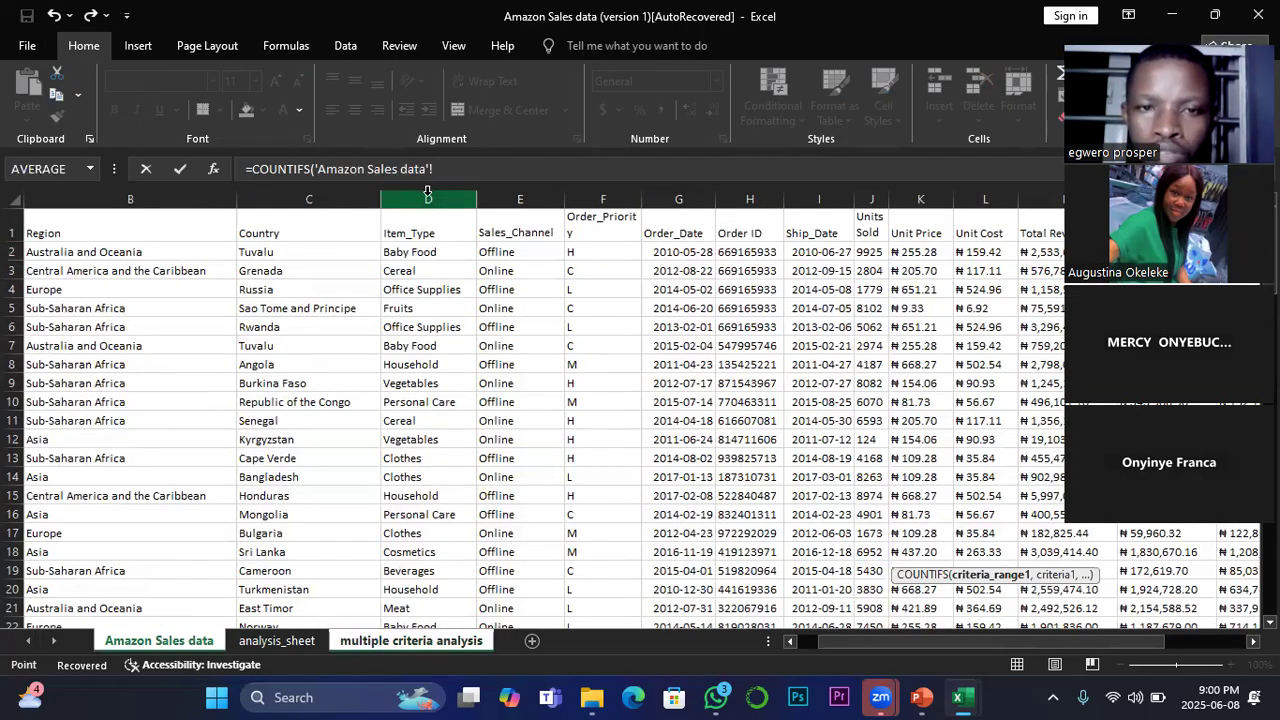
{"action": "left_click", "coordinate": [428, 196]}
{"action": "type", "text": ","}
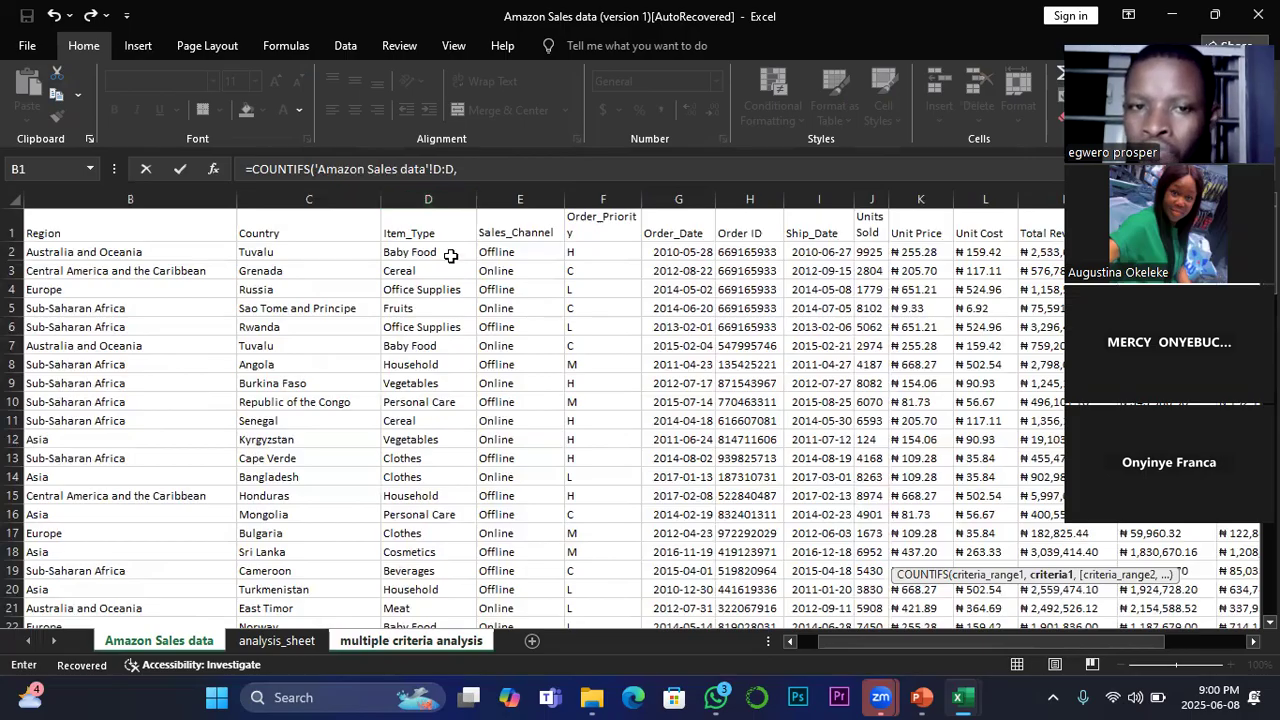
{"action": "left_click", "coordinate": [405, 272]}
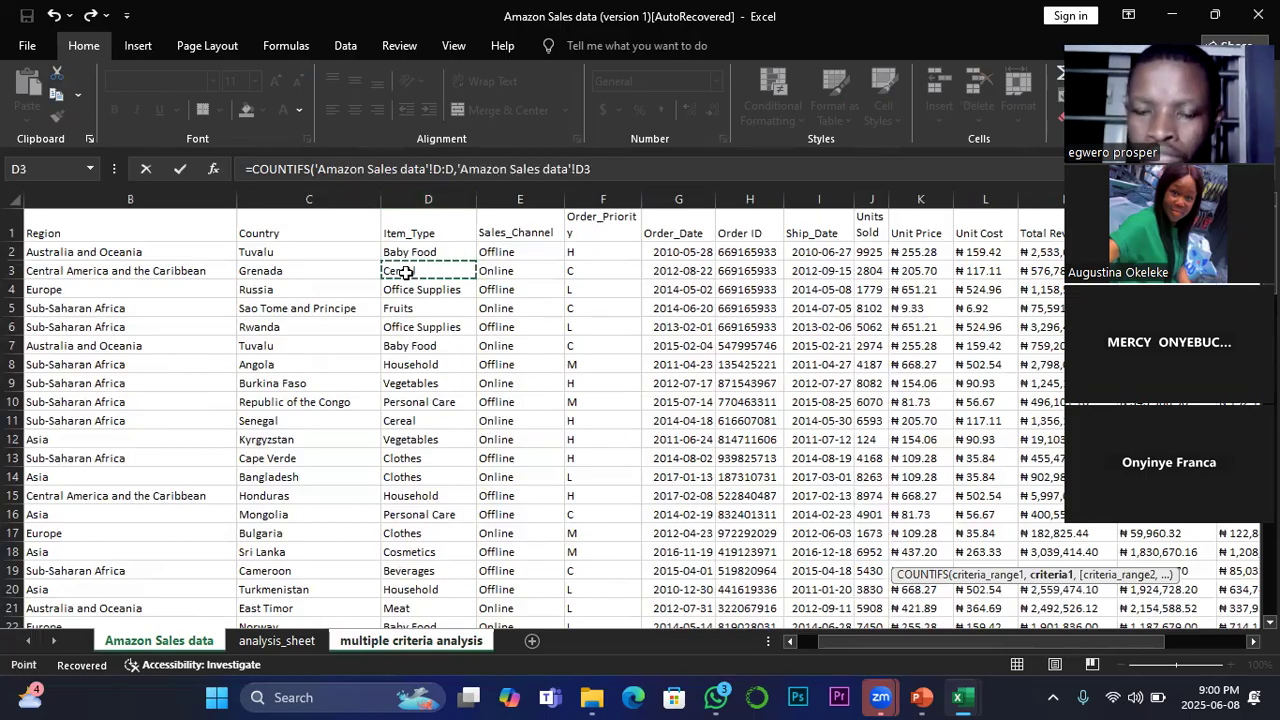
{"action": "key", "text": "Return"}
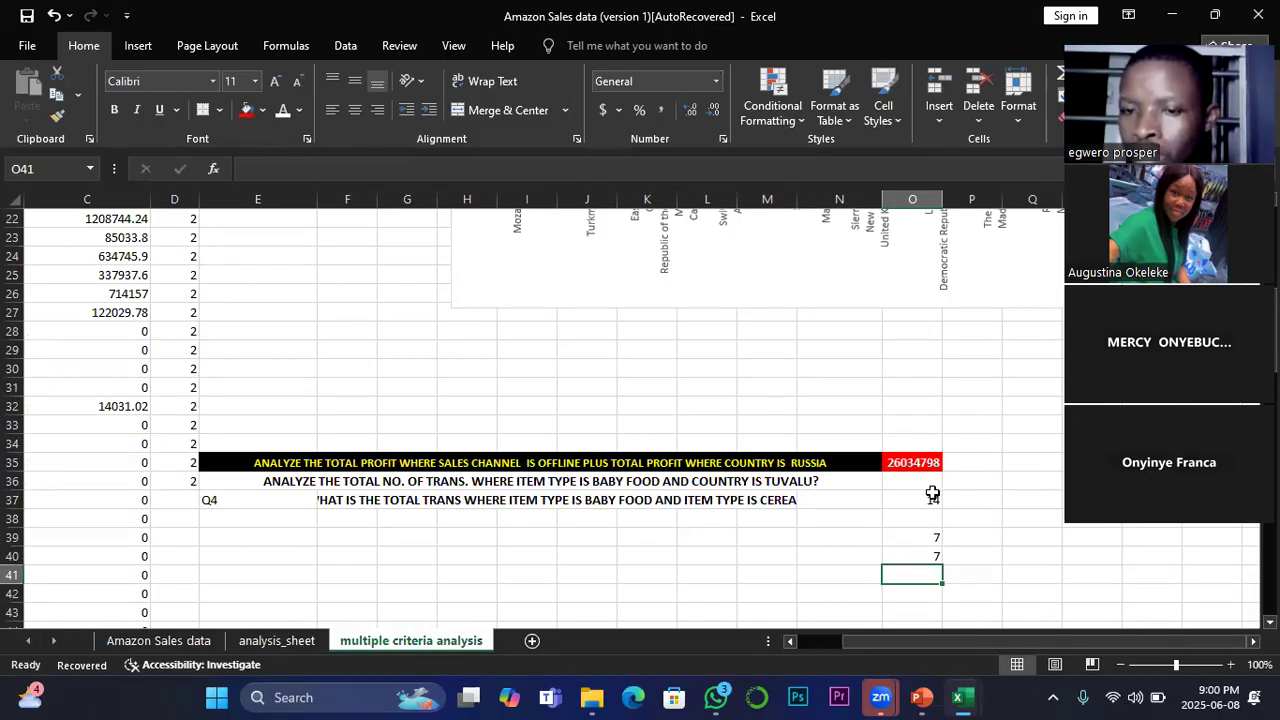
Step: Clear the two separate COUNTIFS check formulas from cells O39 and O40
{"action": "left_click", "coordinate": [935, 536]}
{"action": "key", "text": "shift+Down"}
{"action": "key", "text": "shift+Down"}
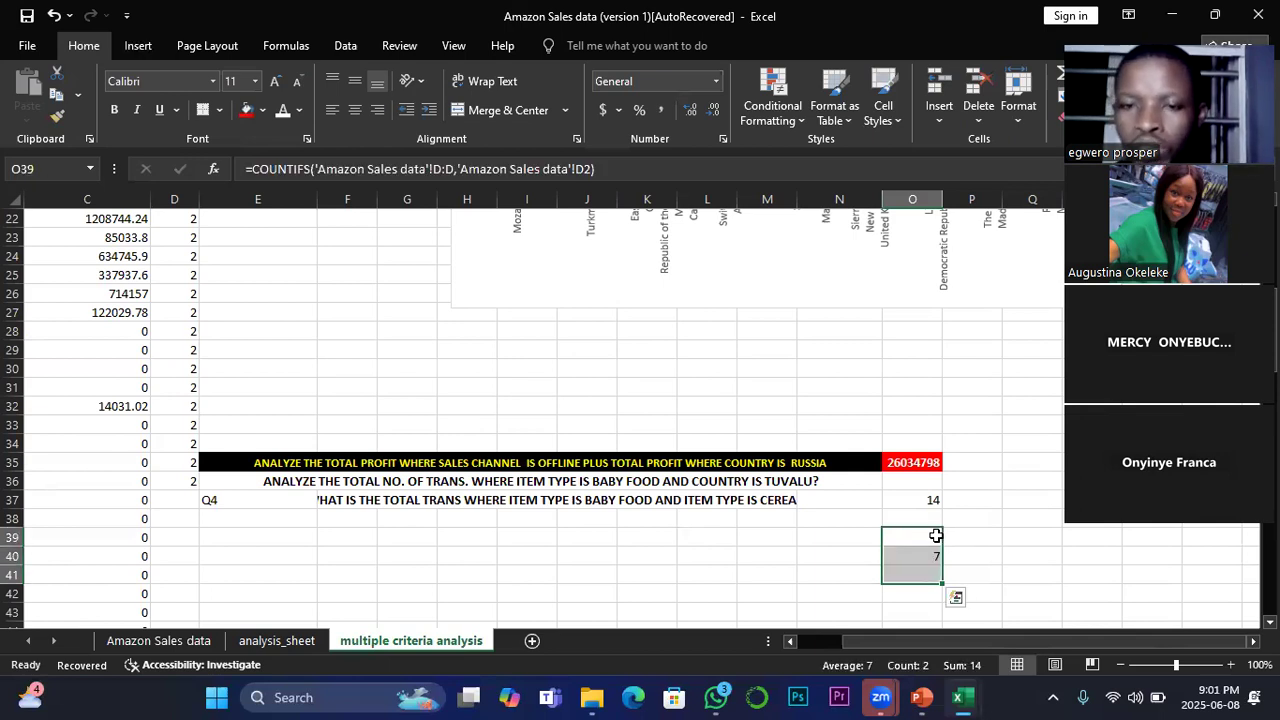
{"action": "key", "text": "BackSpace"}
{"action": "key", "text": "Down"}
{"action": "key", "text": "Left"}
{"action": "key", "text": "Left"}
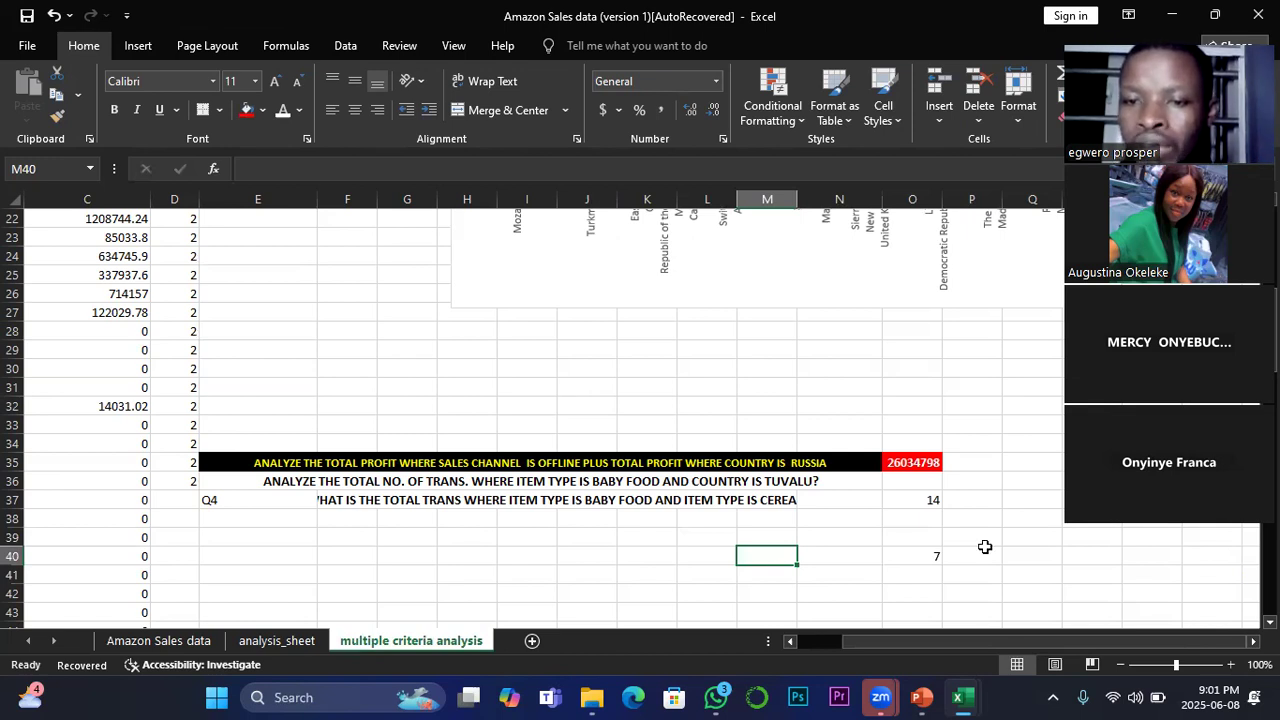
{"action": "key", "text": "Right"}
{"action": "key", "text": "Right"}
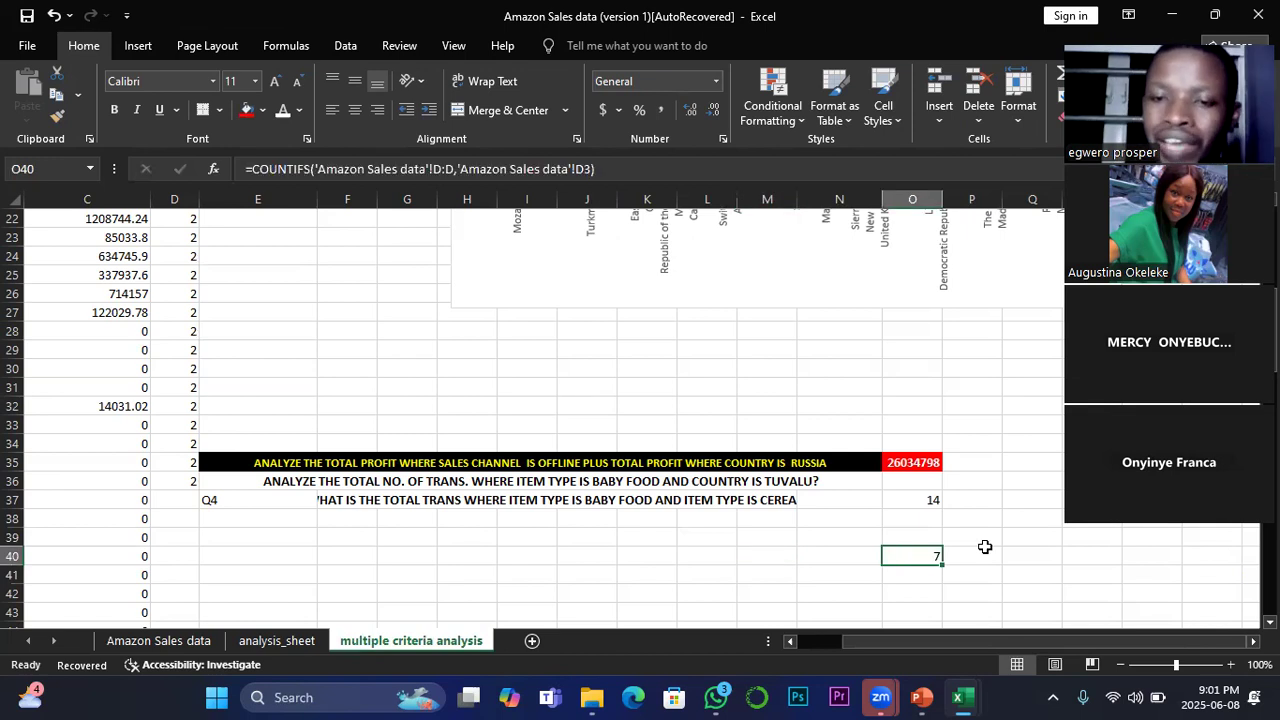
{"action": "key", "text": "Delete"}
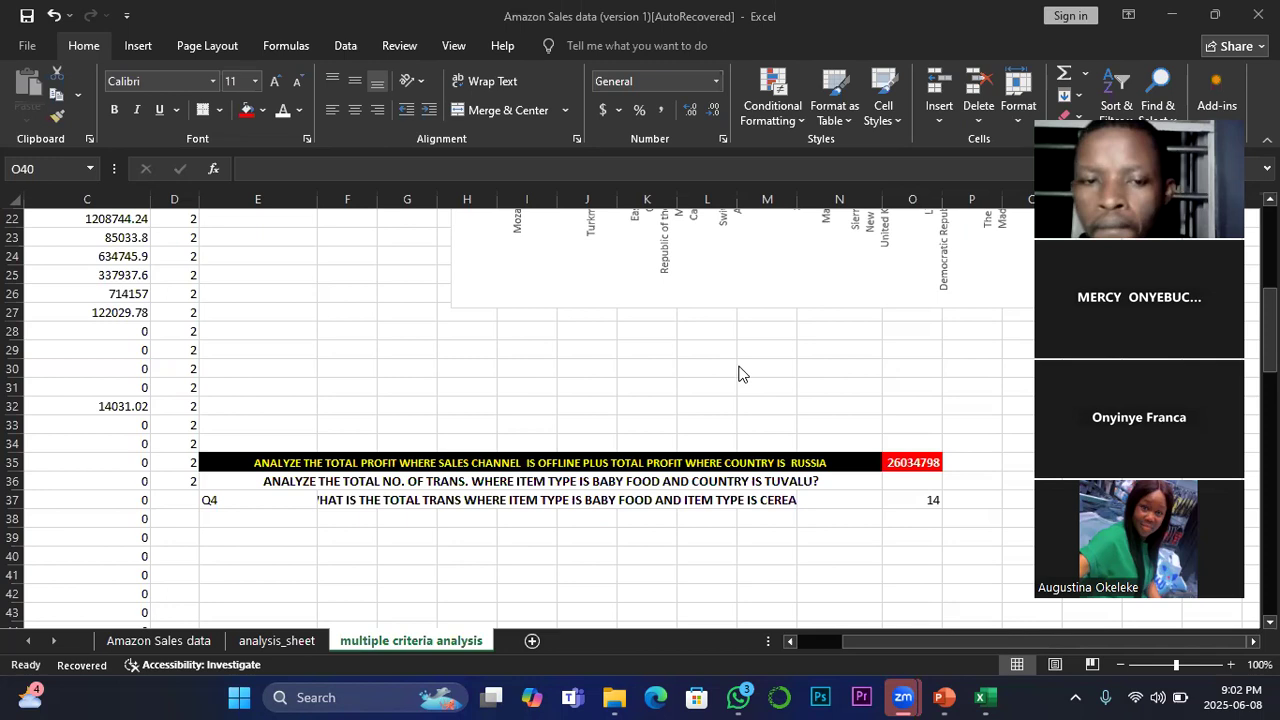
Step: Narrow column E slightly and reduce the font size of the Q4 question in merged cell F37 to 10
{"action": "left_click", "coordinate": [317, 195]}
{"action": "left_click_drag", "start_coordinate": [317, 195], "coordinate": [293, 191]}
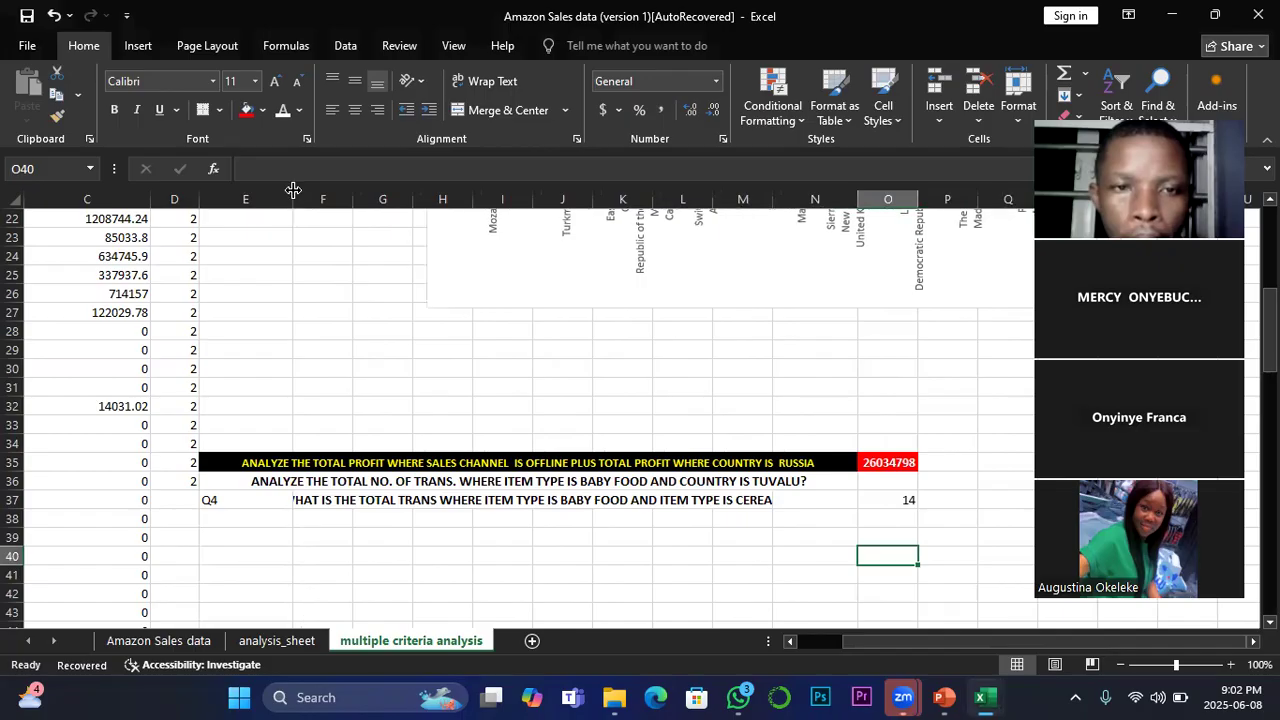
{"action": "left_click", "coordinate": [289, 505]}
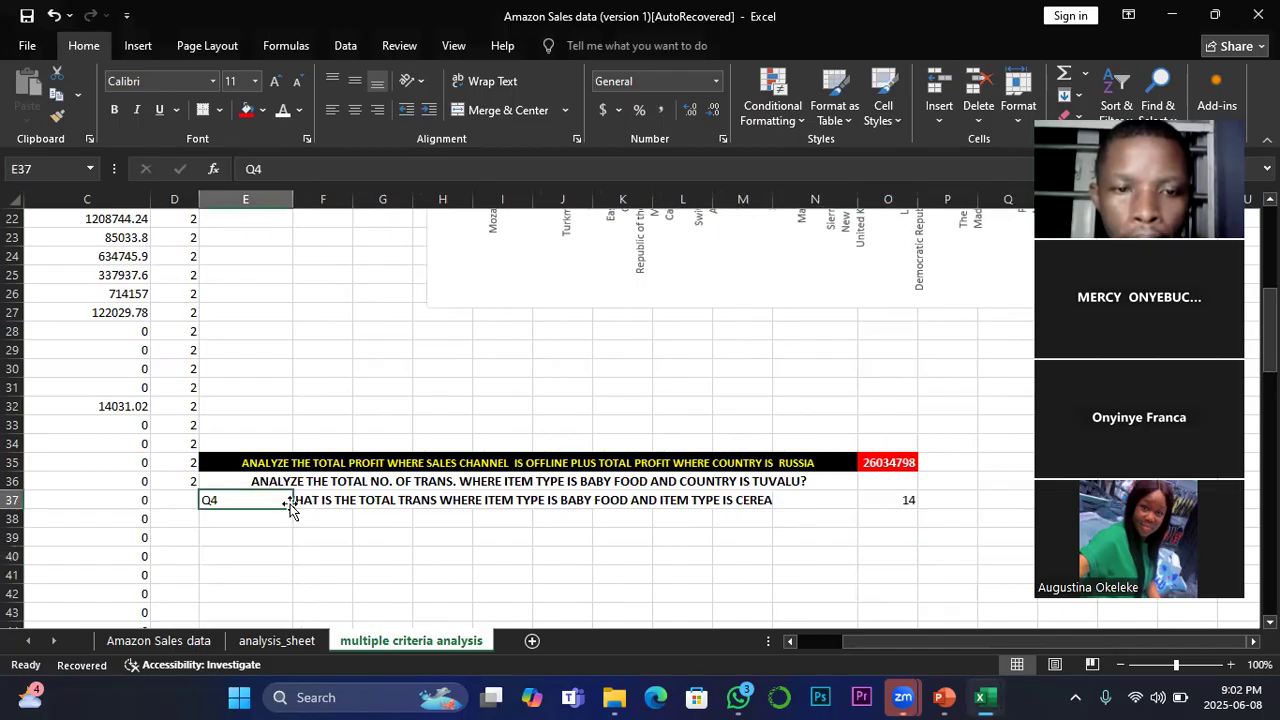
{"action": "left_click", "coordinate": [296, 505]}
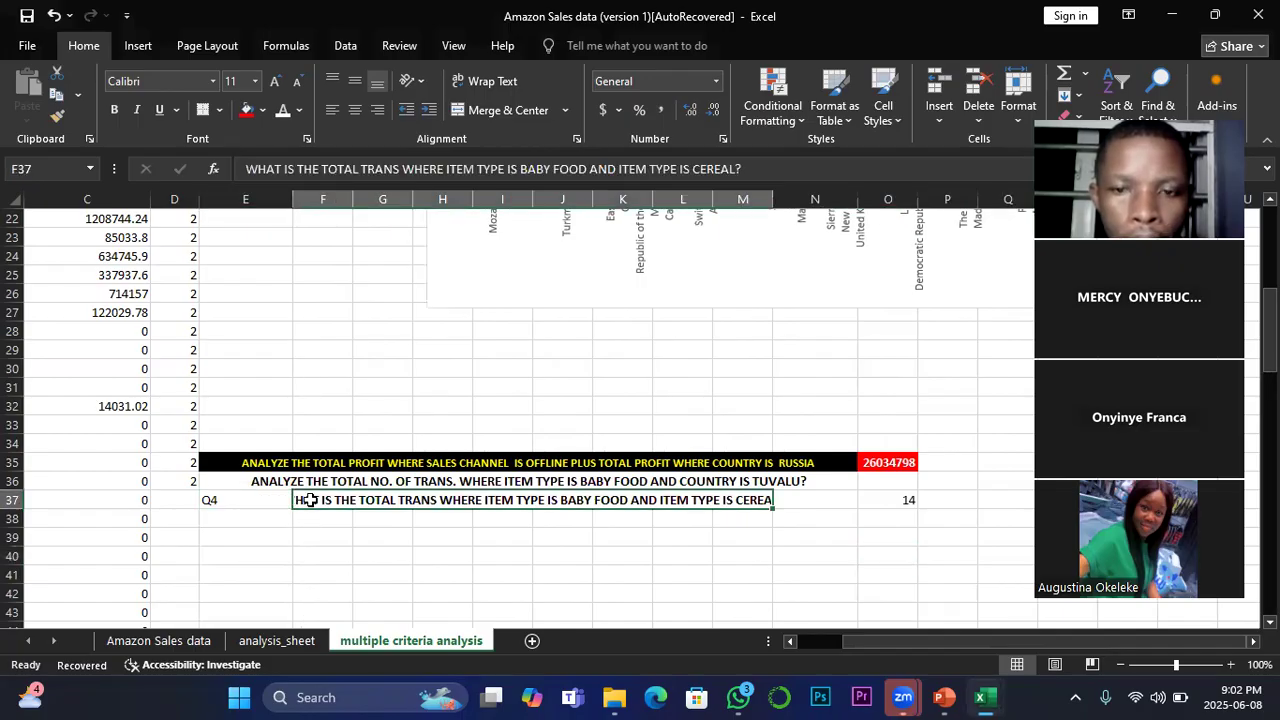
{"action": "left_click", "coordinate": [298, 82]}
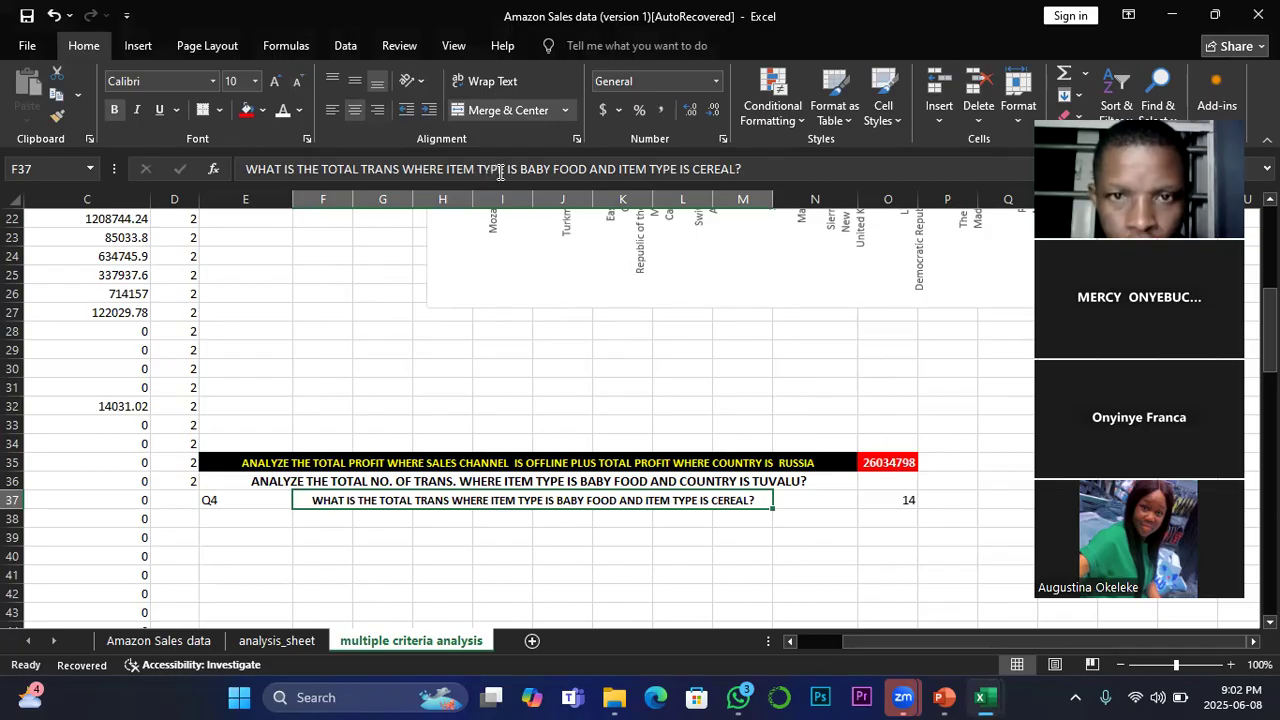
Step: Open the Q4 question text in F37 for editing at the word "AND" after "BABY FOOD"
{"action": "left_click", "coordinate": [611, 168]}
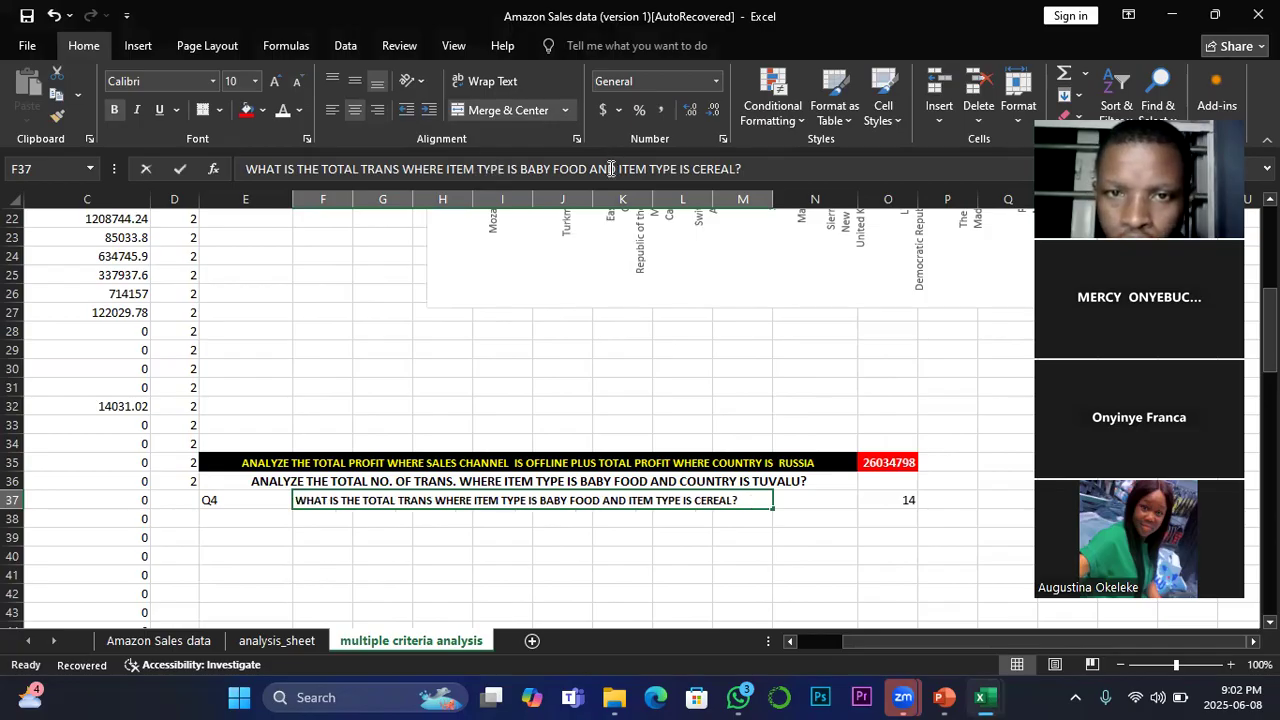
{"action": "double_click", "coordinate": [594, 169]}
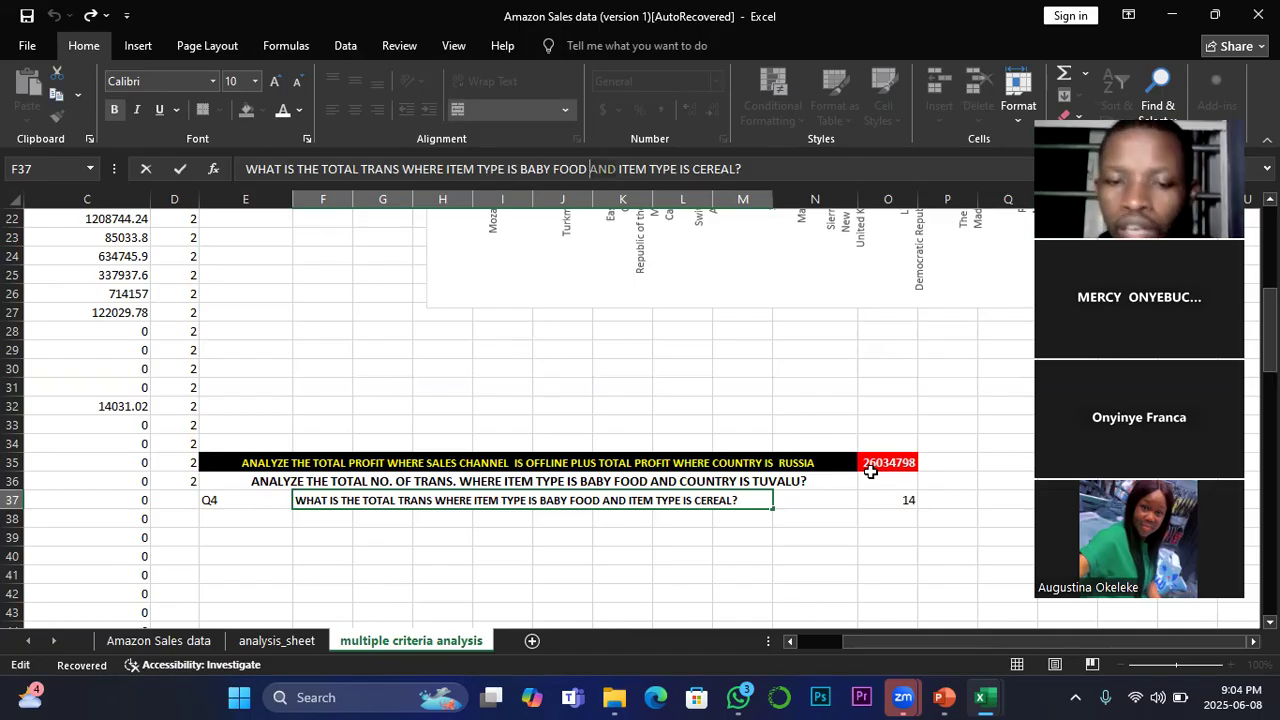
{"action": "left_click", "coordinate": [624, 645]}
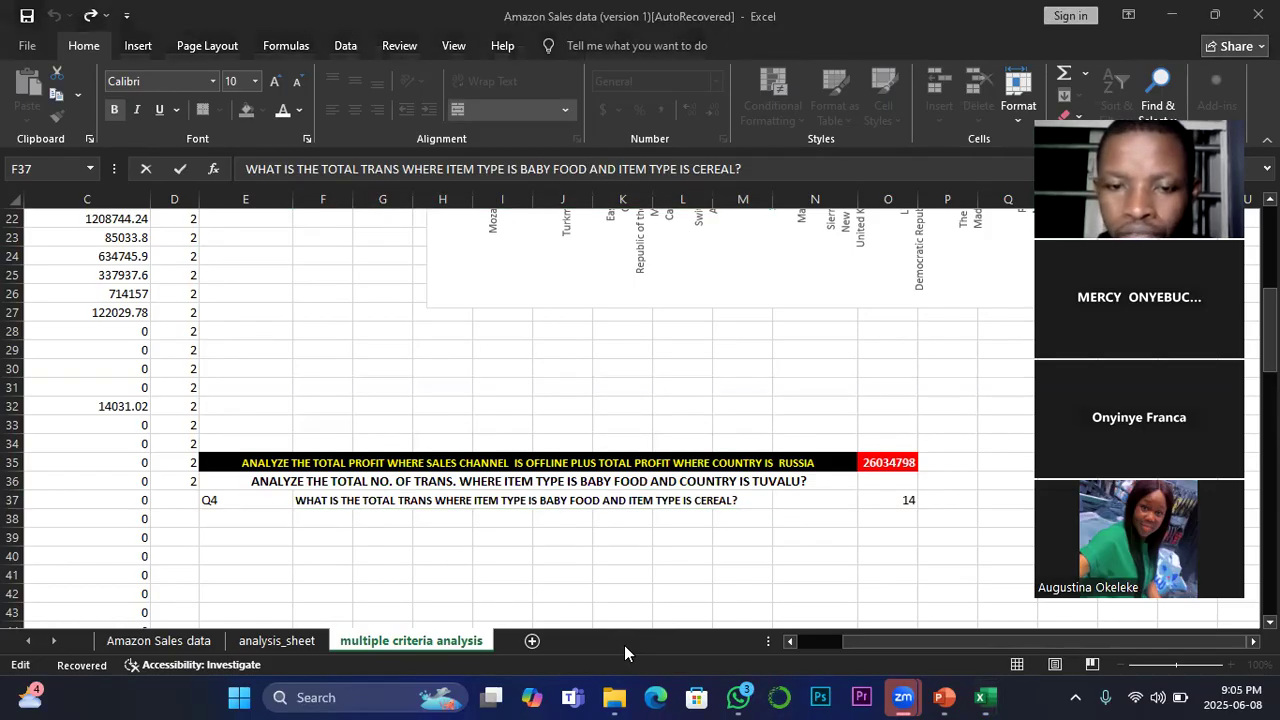
{"action": "left_click", "coordinate": [574, 347]}
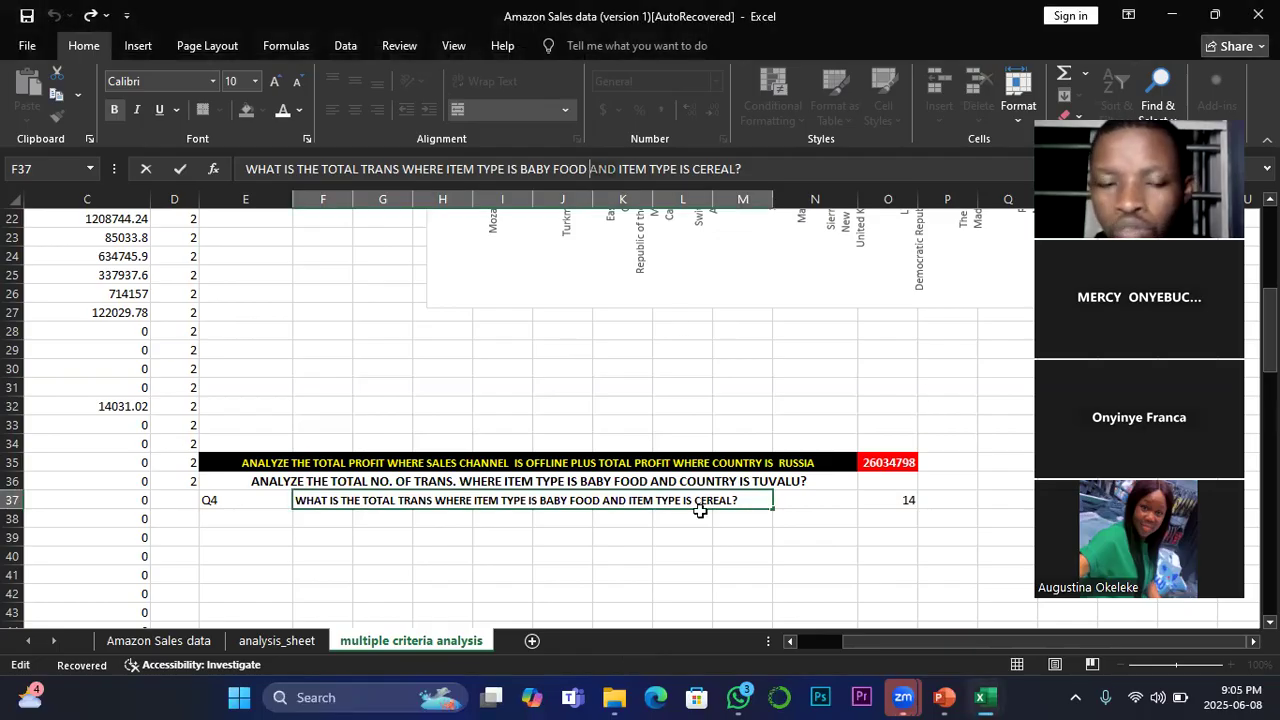
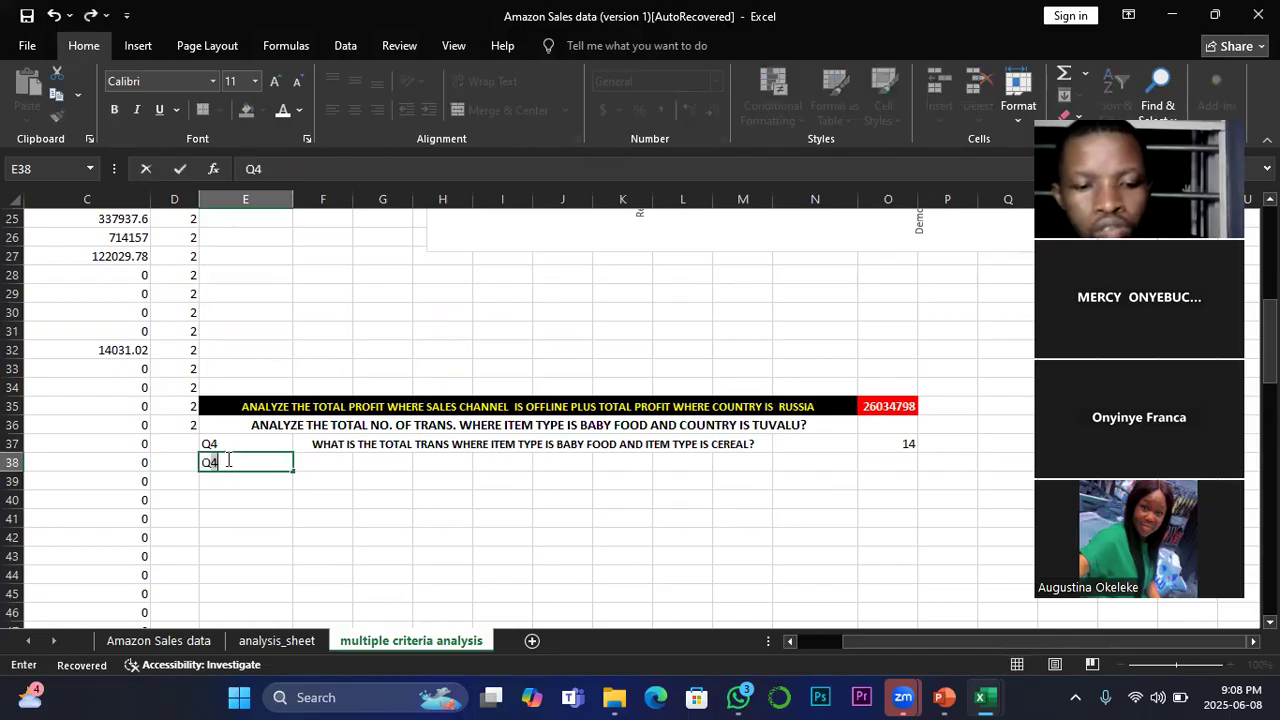
Step: Label cell E38 as Q5 and merge and center cells F38:M38 for the question text
{"action": "left_click", "coordinate": [337, 462]}
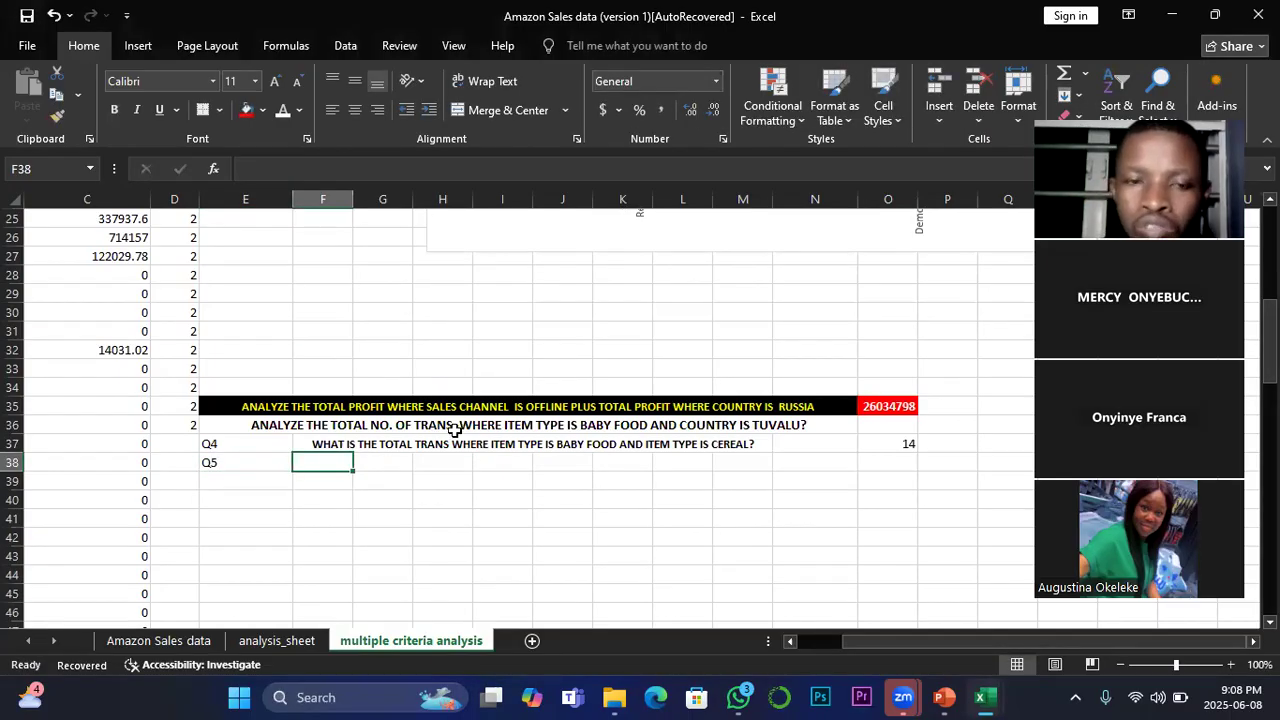
{"action": "left_click_drag", "start_coordinate": [340, 462], "coordinate": [743, 462]}
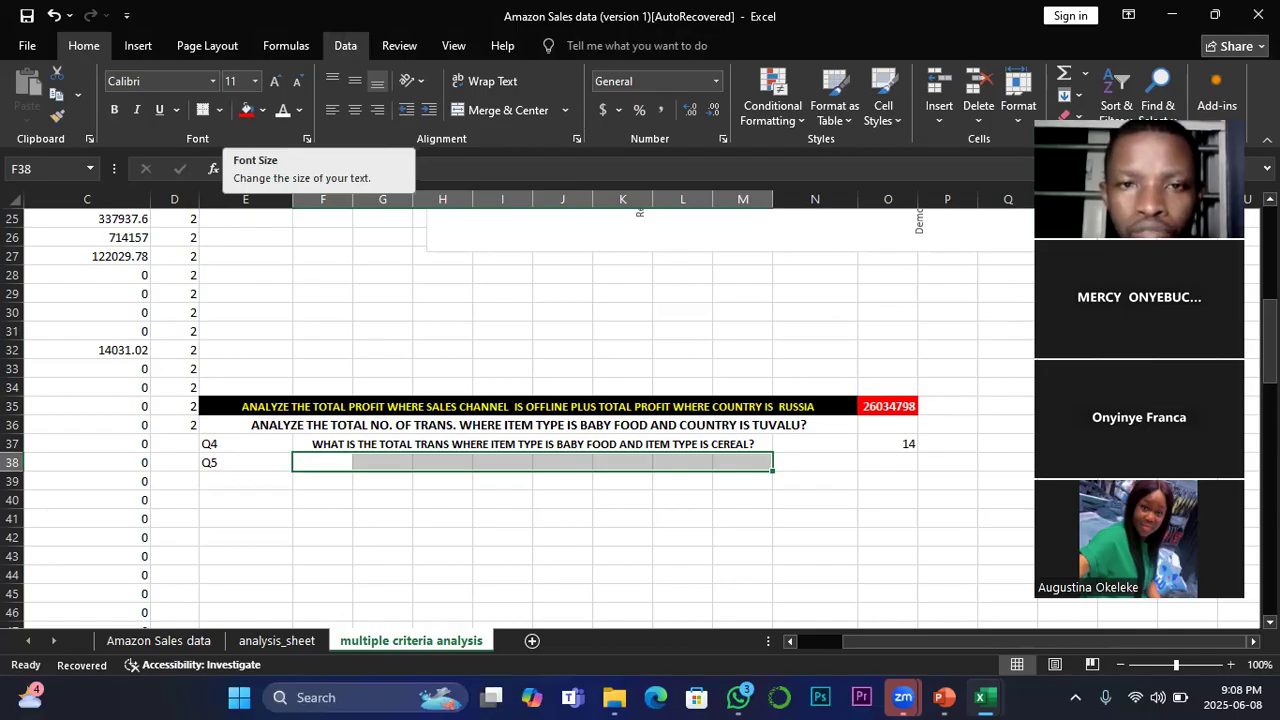
{"action": "left_click", "coordinate": [516, 113]}
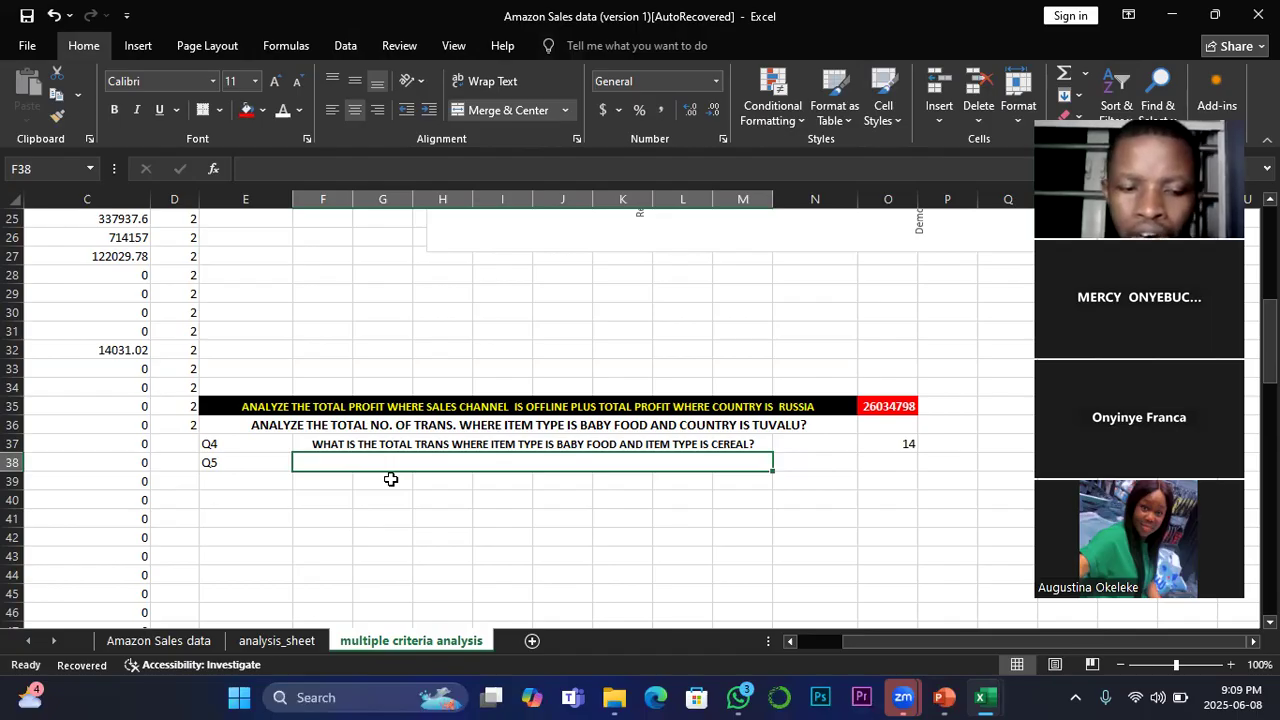
Step: Enter the question "ANALYZE THE TOTAL PROFIT AVERAGE FOR BABY FOOD ITEM AND COUNTRY IA TUVALU?" in merged cell F38
{"action": "type", "text": "AN"}
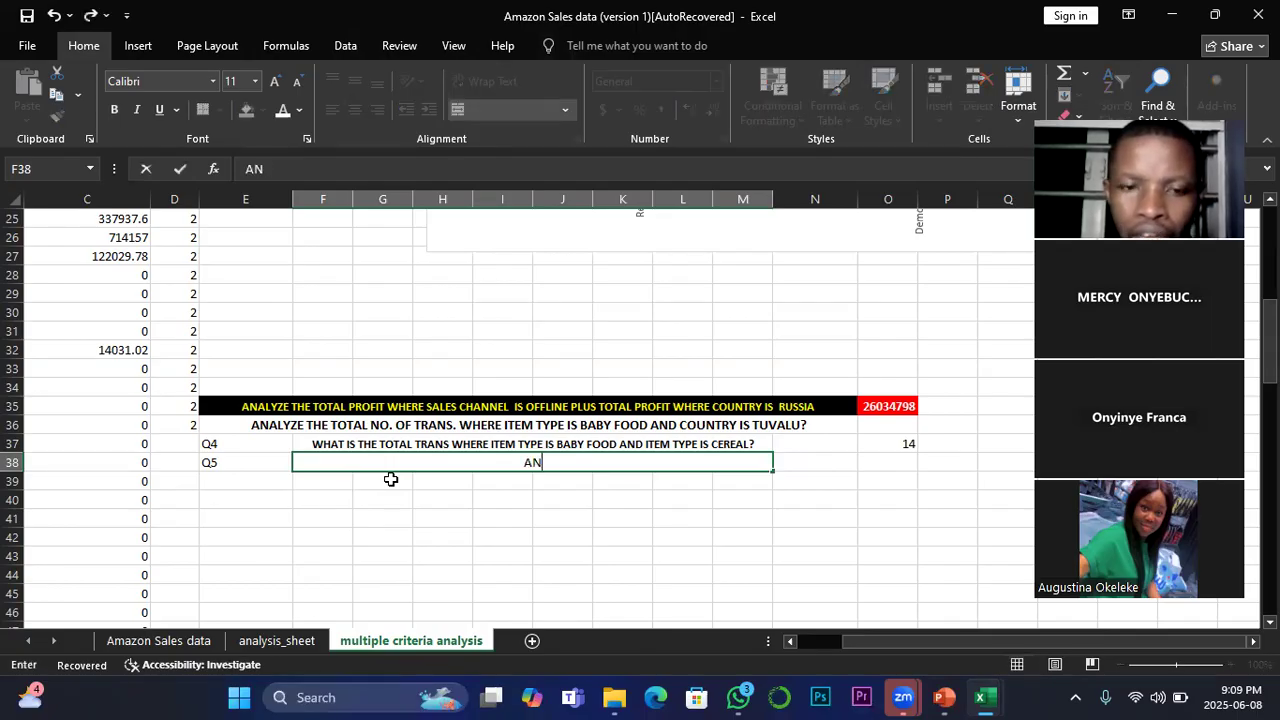
{"action": "type", "text": "ALYZE"}
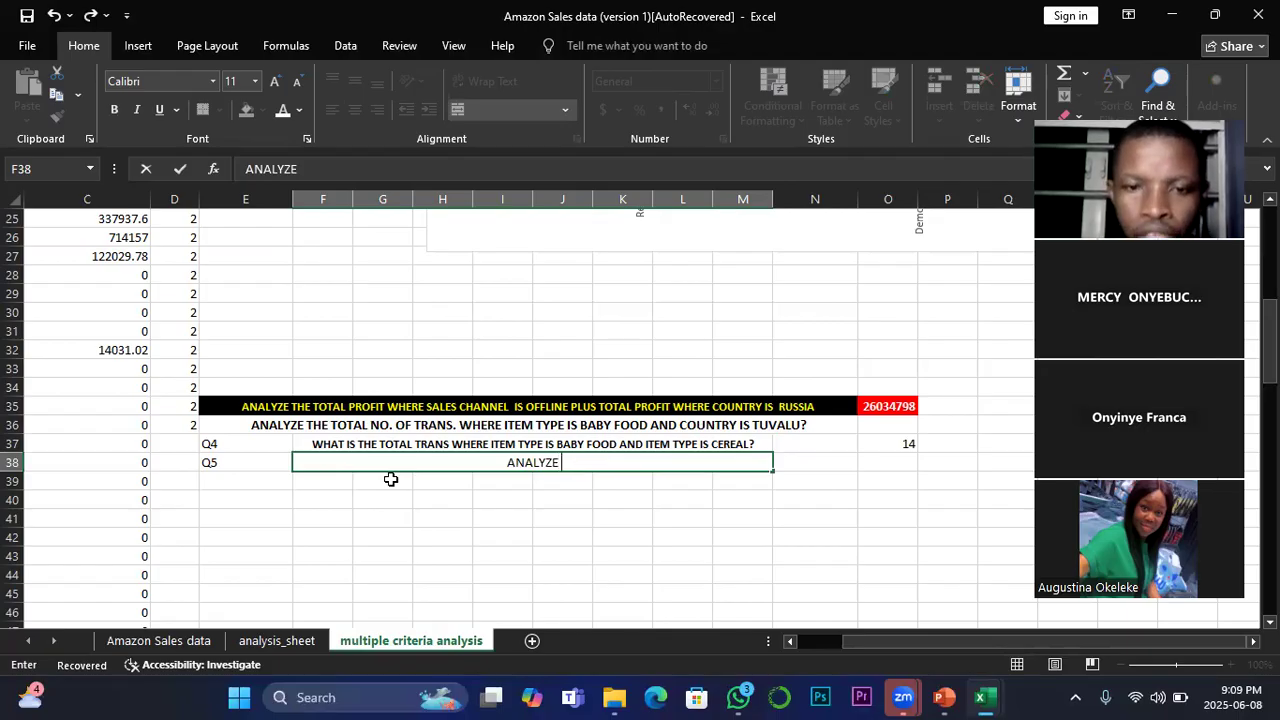
{"action": "type", "text": " THE T"}
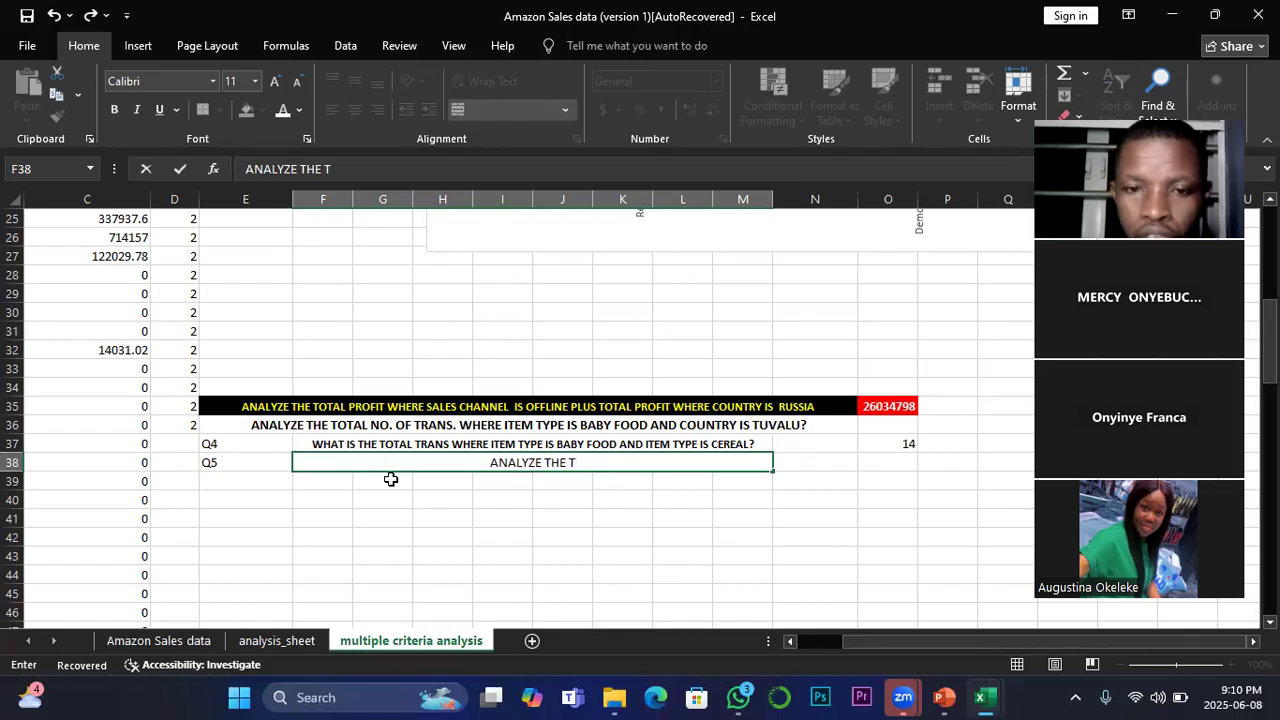
{"action": "type", "text": "OTAL "}
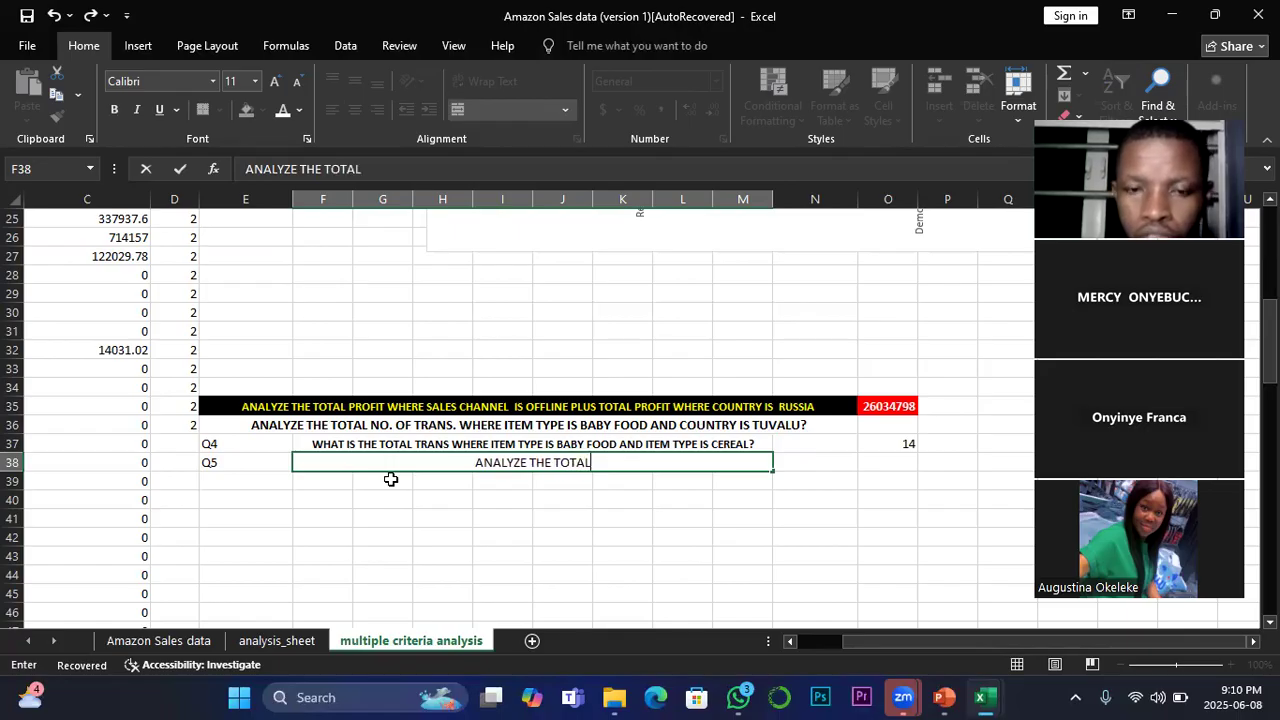
{"action": "type", "text": "PRO"}
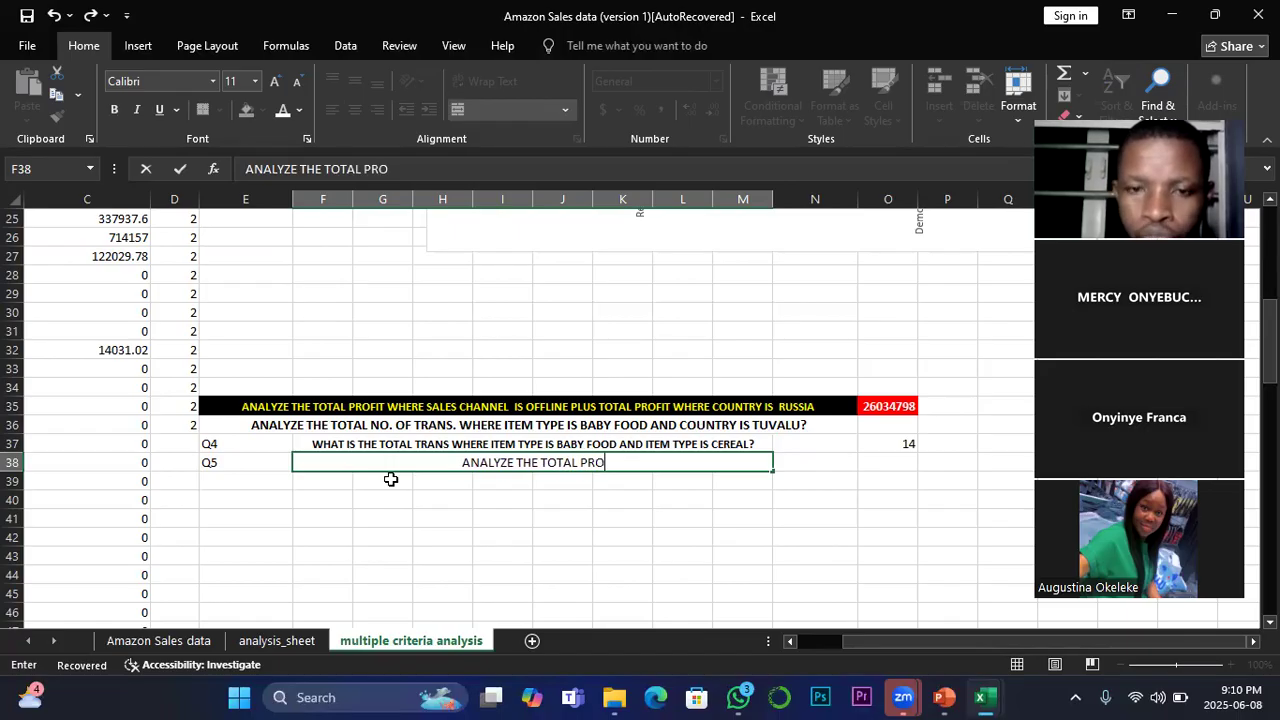
{"action": "type", "text": "FIT "}
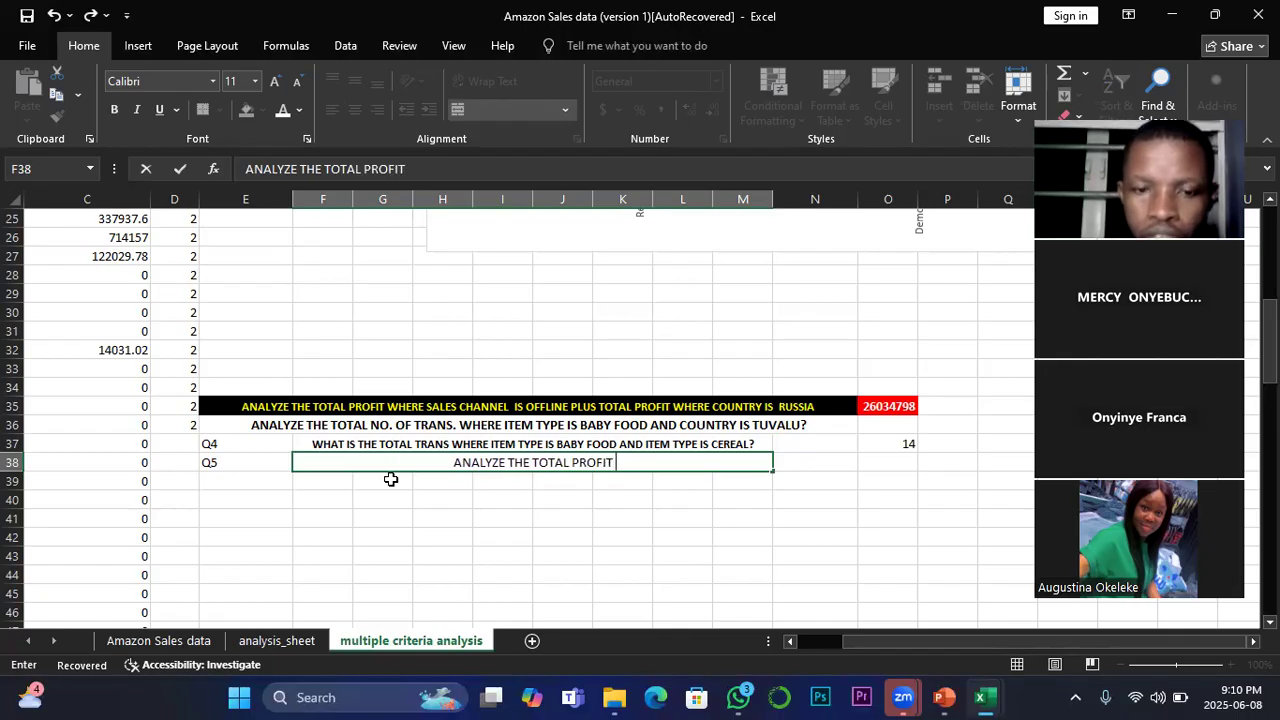
{"action": "type", "text": "AVERAGE"}
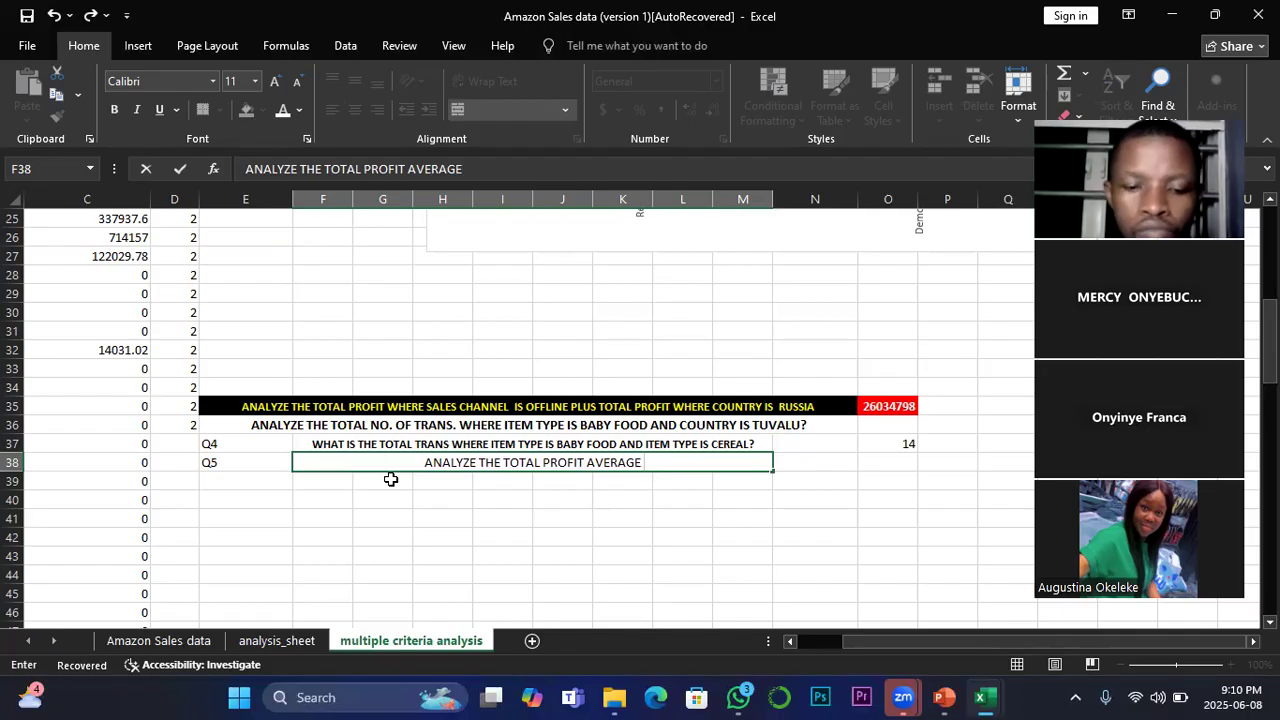
{"action": "type", "text": "FOR"}
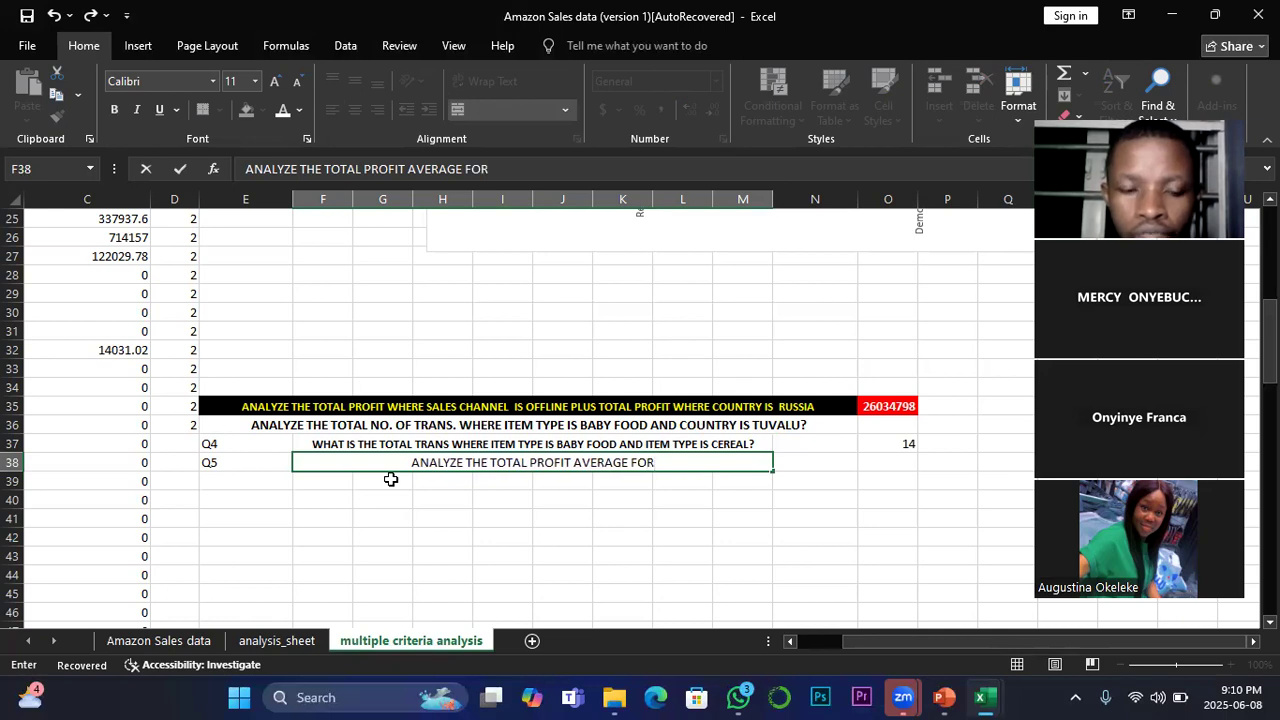
{"action": "type", "text": "B"}
{"action": "key", "text": "BackSpace"}
{"action": "type", "text": "BABY"}
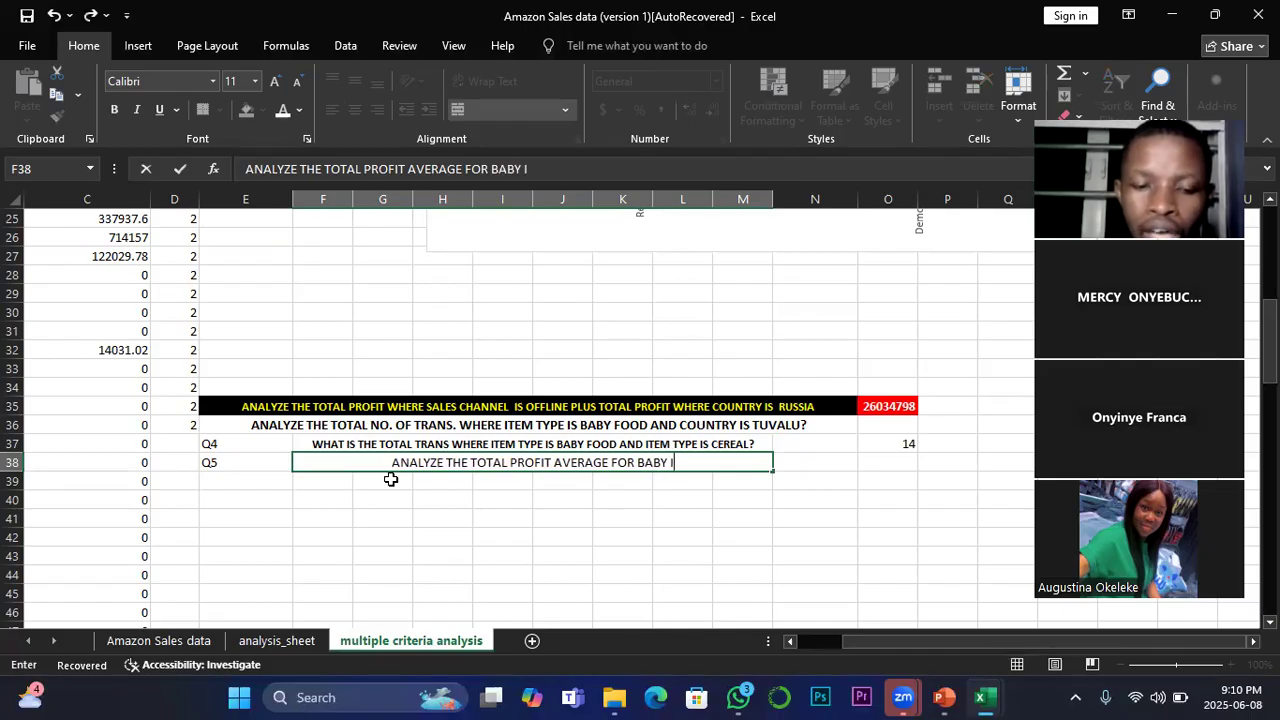
{"action": "type", "text": " FOOD ITEM"}
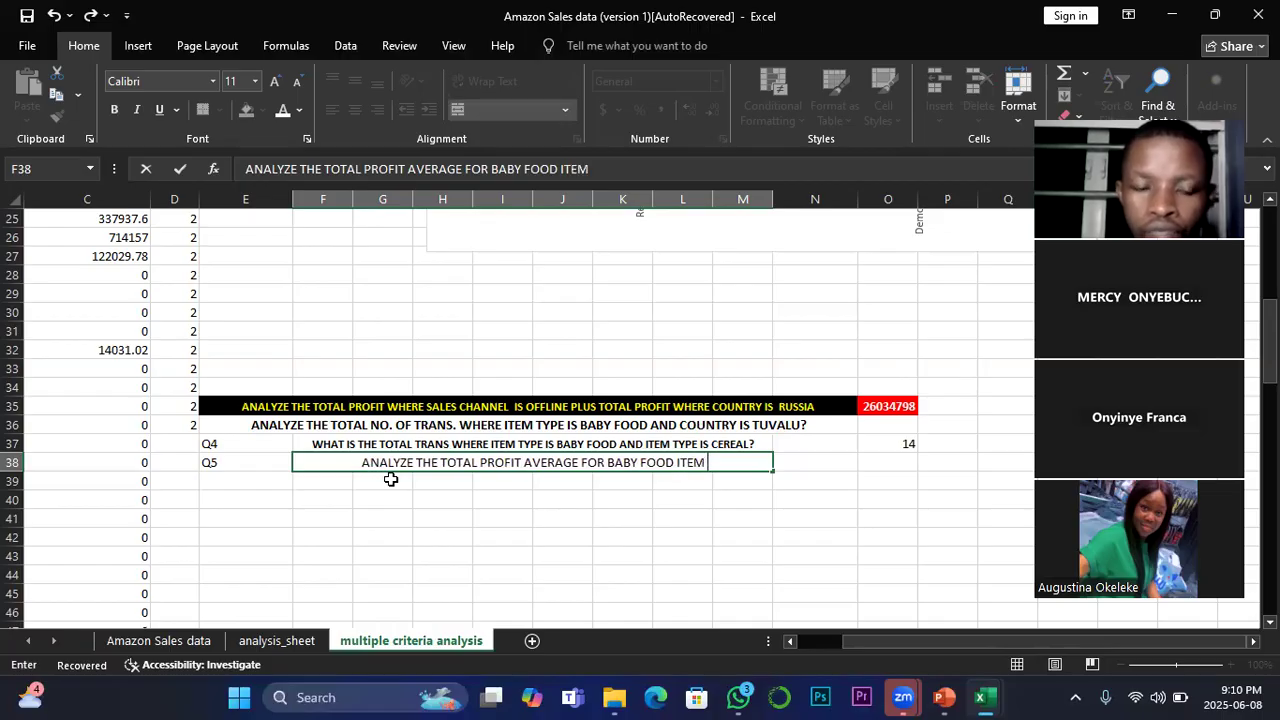
{"action": "type", "text": " AND COUNTRY "}
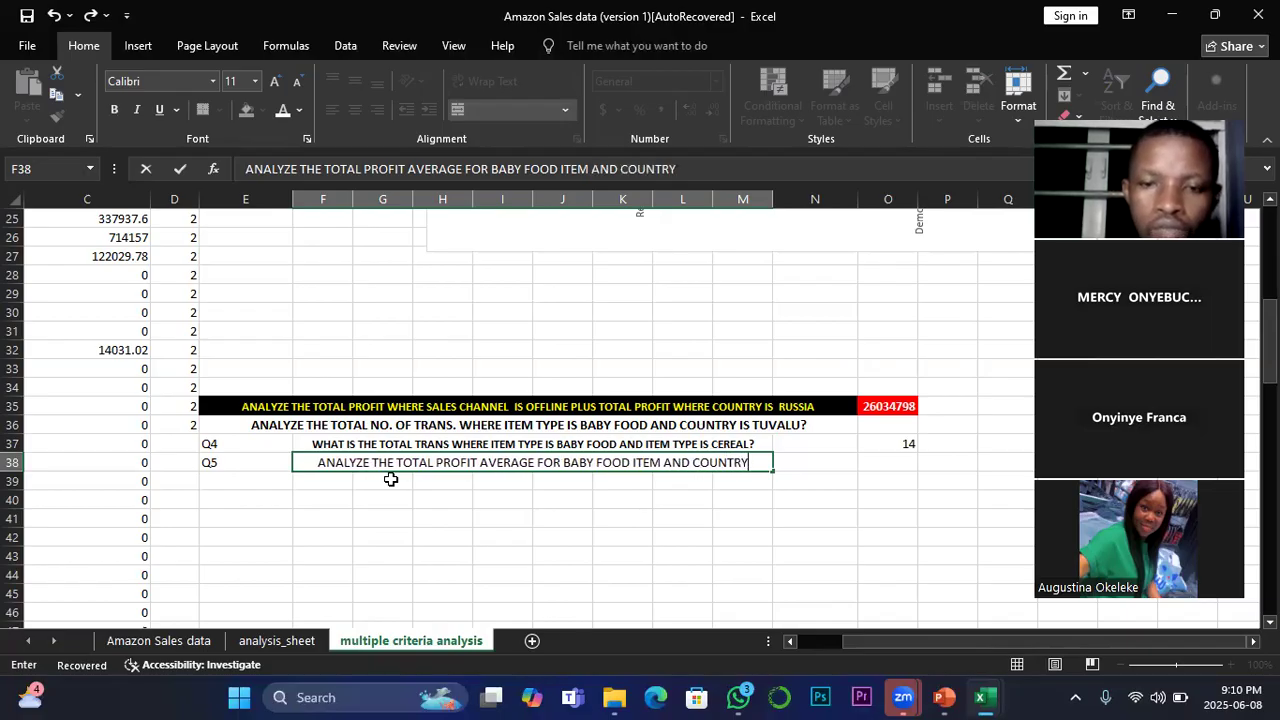
{"action": "type", "text": "IA "}
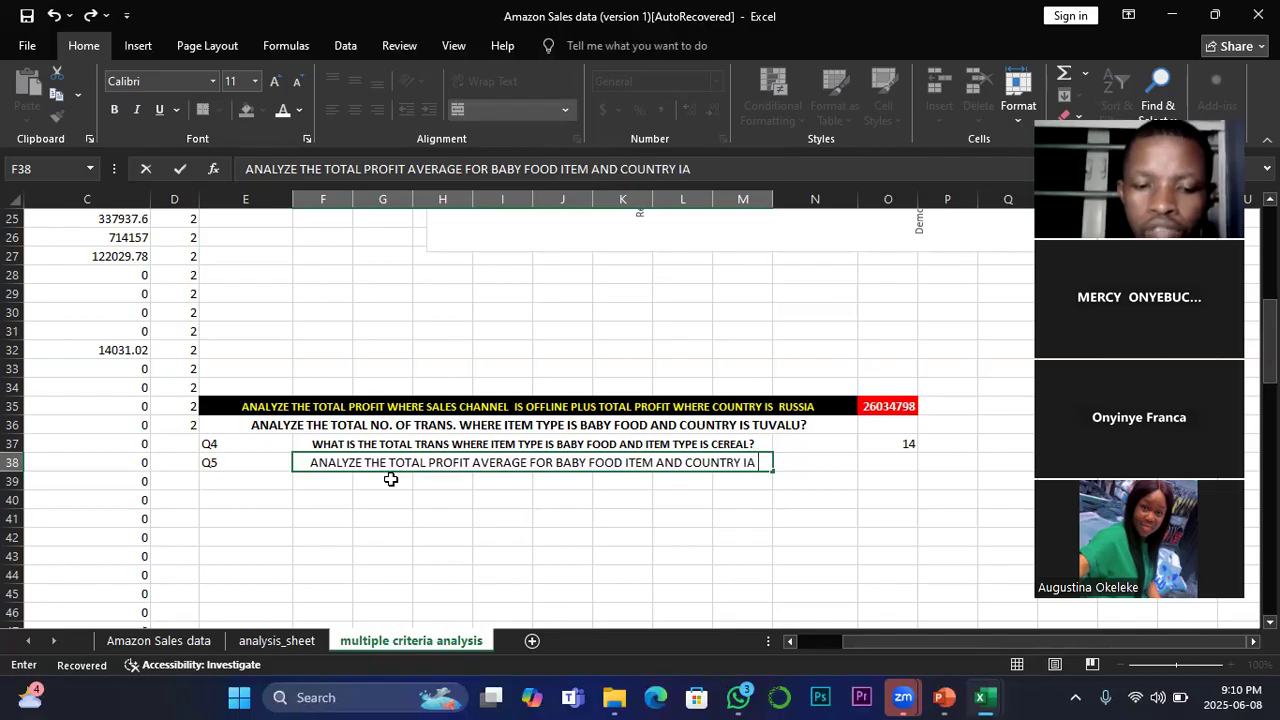
{"action": "type", "text": "TUVALU?"}
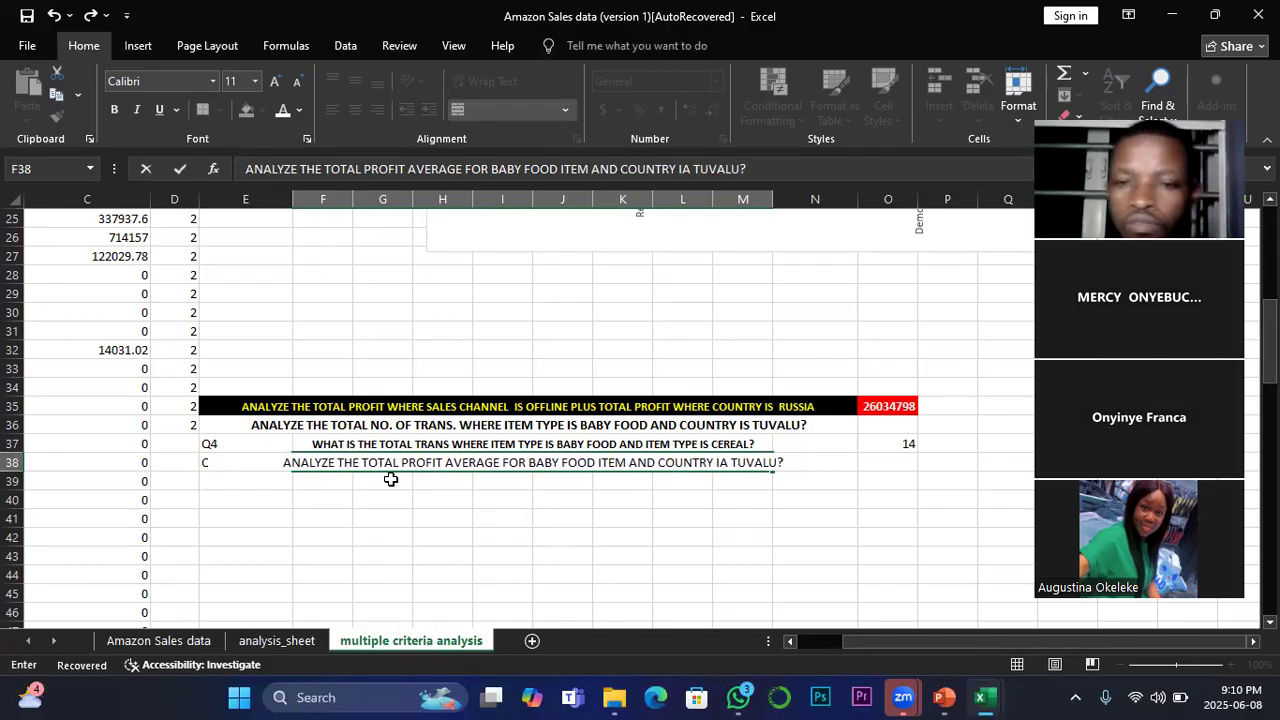
{"action": "left_click", "coordinate": [466, 517]}
Step: Make the Q5 question in F38 bold and reduce its font size to 10
{"action": "left_click", "coordinate": [331, 460]}
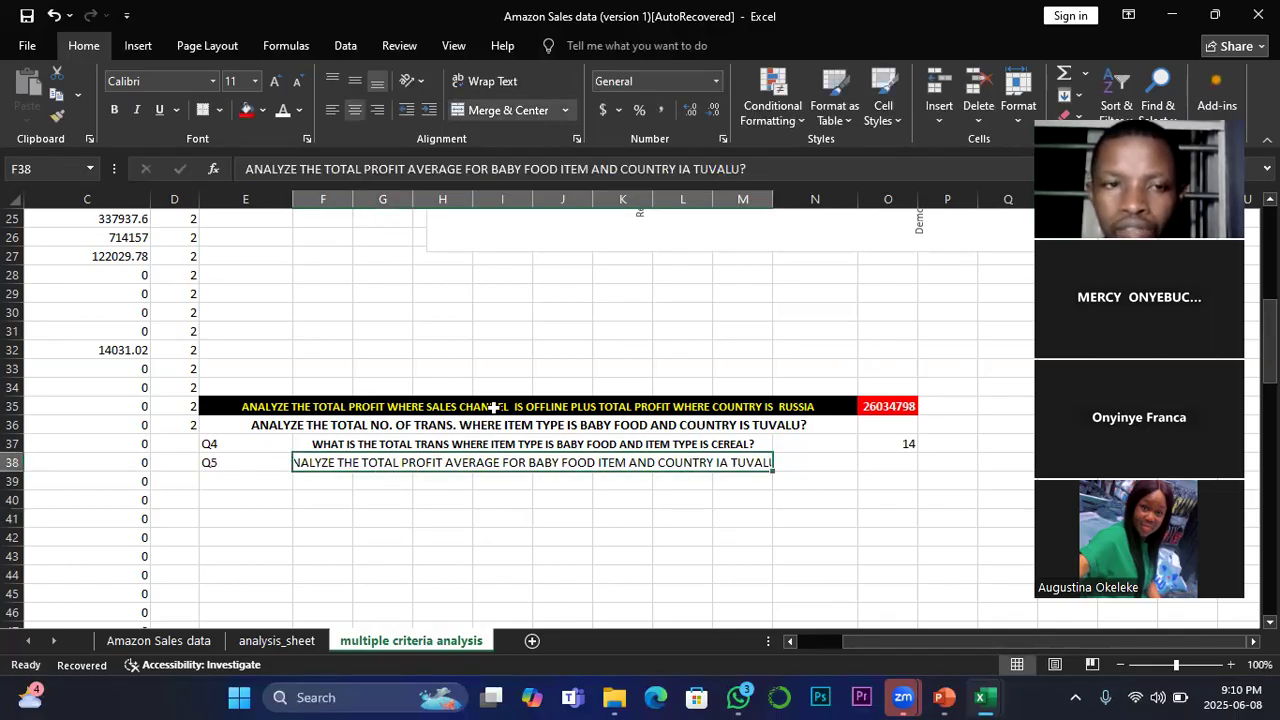
{"action": "left_click", "coordinate": [116, 112]}
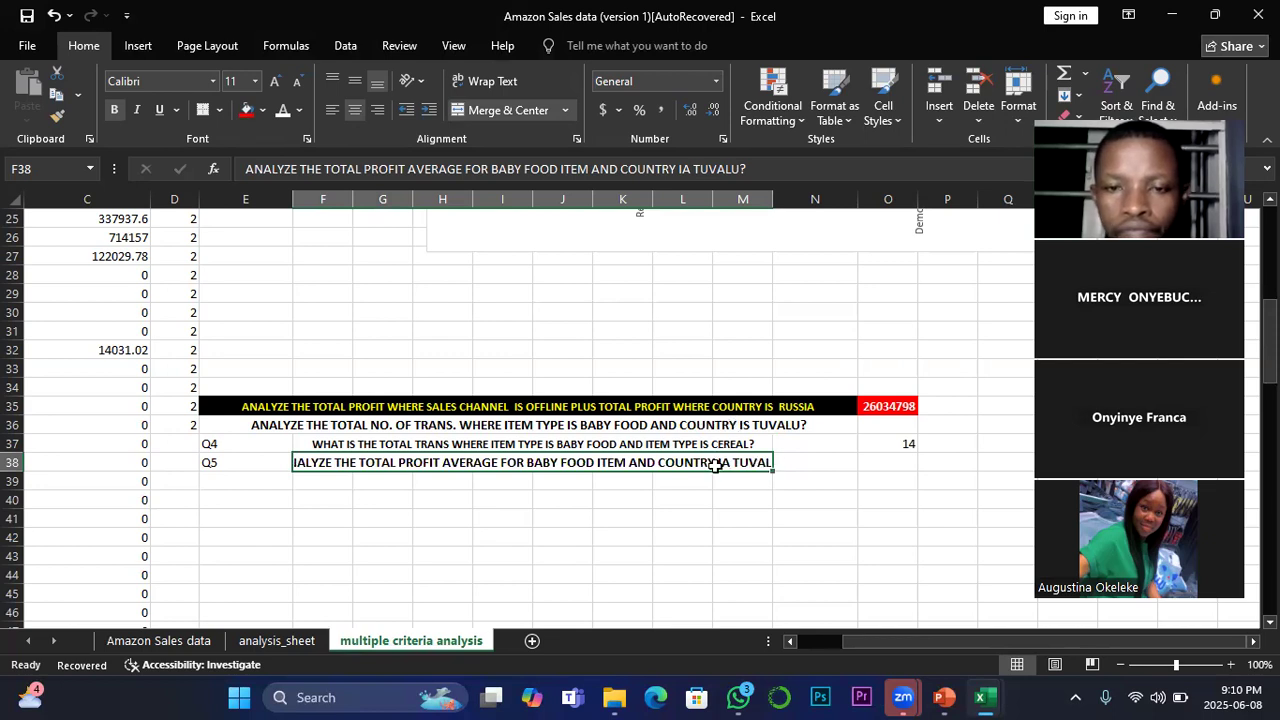
{"action": "left_click", "coordinate": [297, 81]}
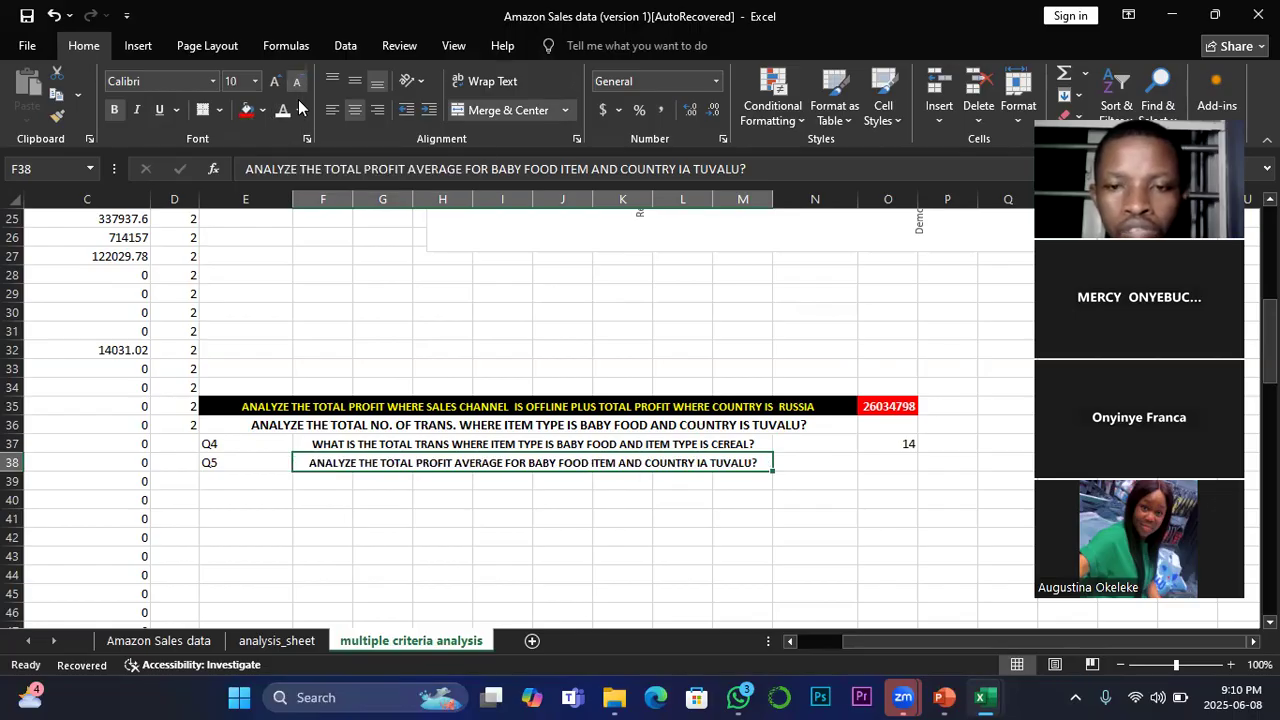
Step: Start an AVERAGEIFS formula in O38 with the Total Profit column O:O of the Amazon Sales data sheet as average range
{"action": "left_click", "coordinate": [897, 463]}
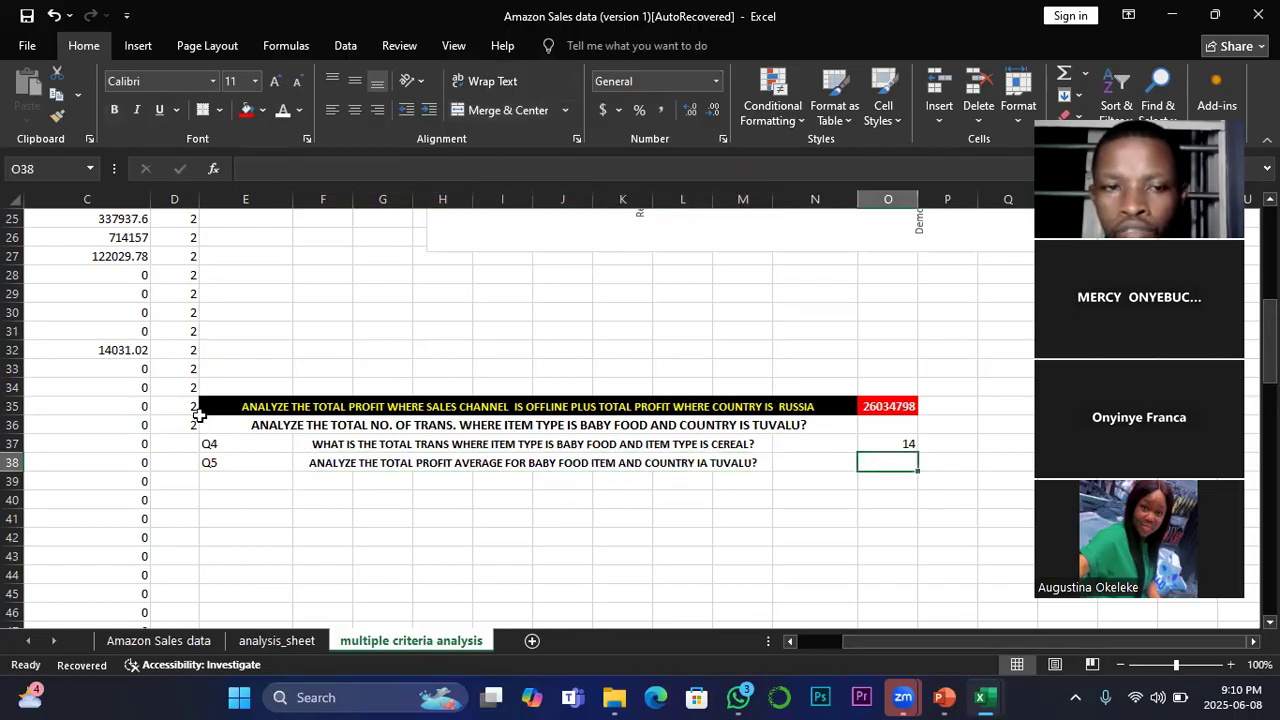
{"action": "scroll", "coordinate": [194, 404], "scroll_direction": "up", "scroll_amount": 4}
{"action": "scroll", "coordinate": [194, 404], "scroll_direction": "up", "scroll_amount": 4}
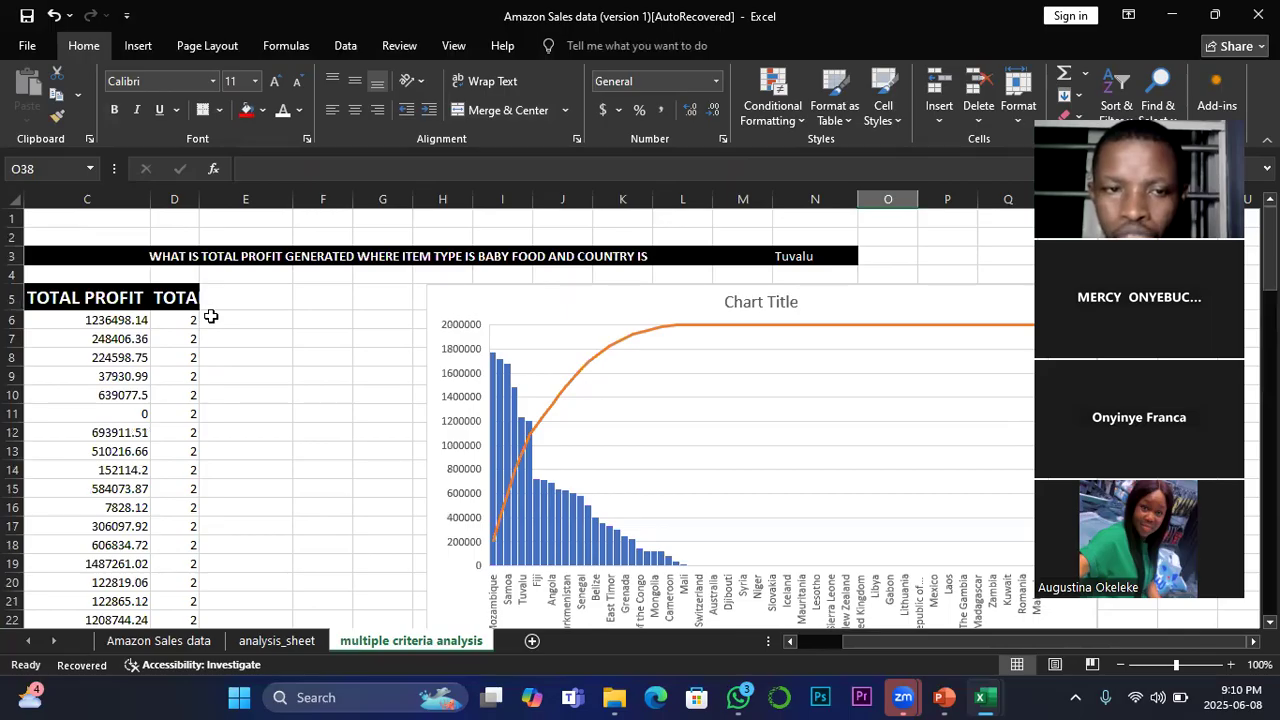
{"action": "scroll", "coordinate": [300, 409], "scroll_direction": "down", "scroll_amount": 9}
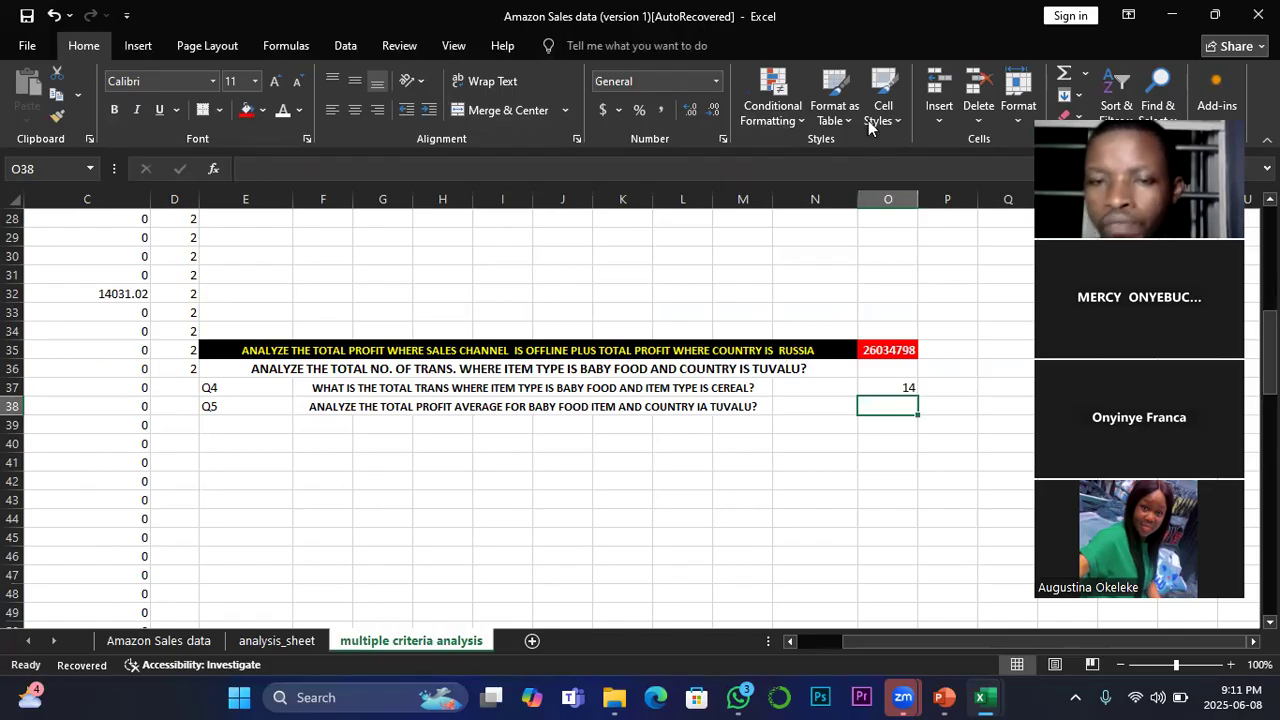
{"action": "type", "text": "="}
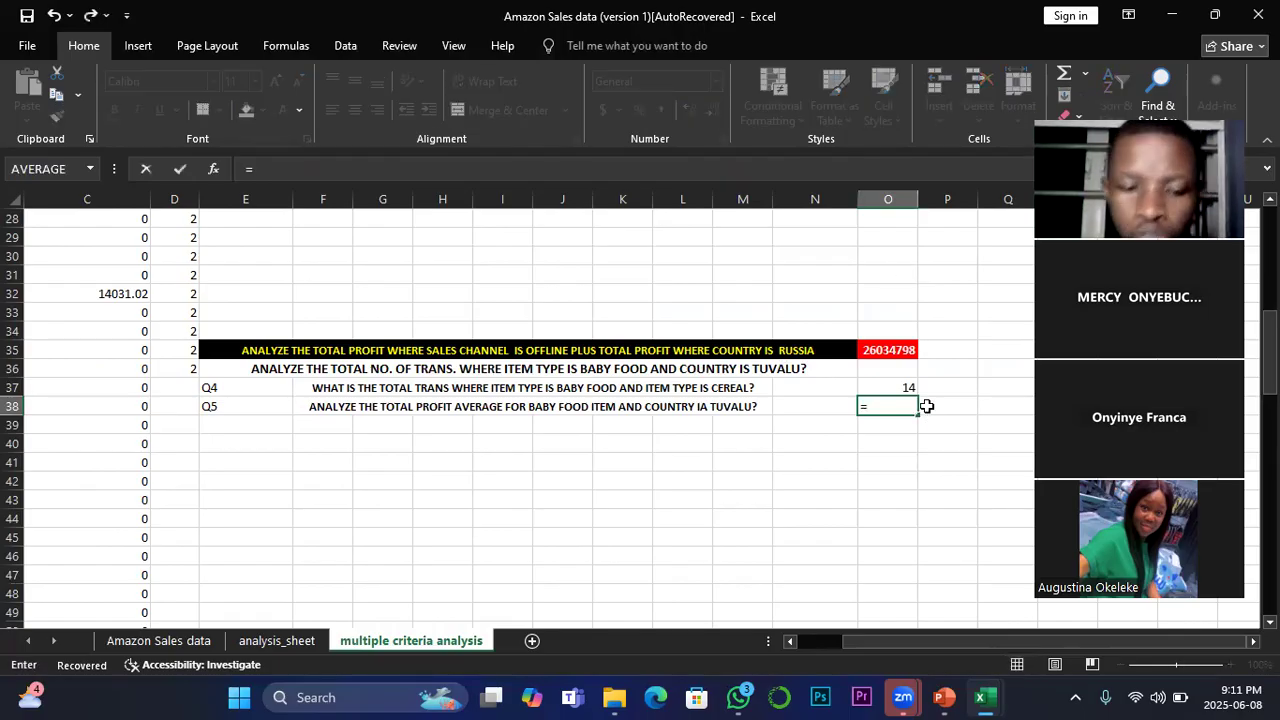
{"action": "type", "text": "av"}
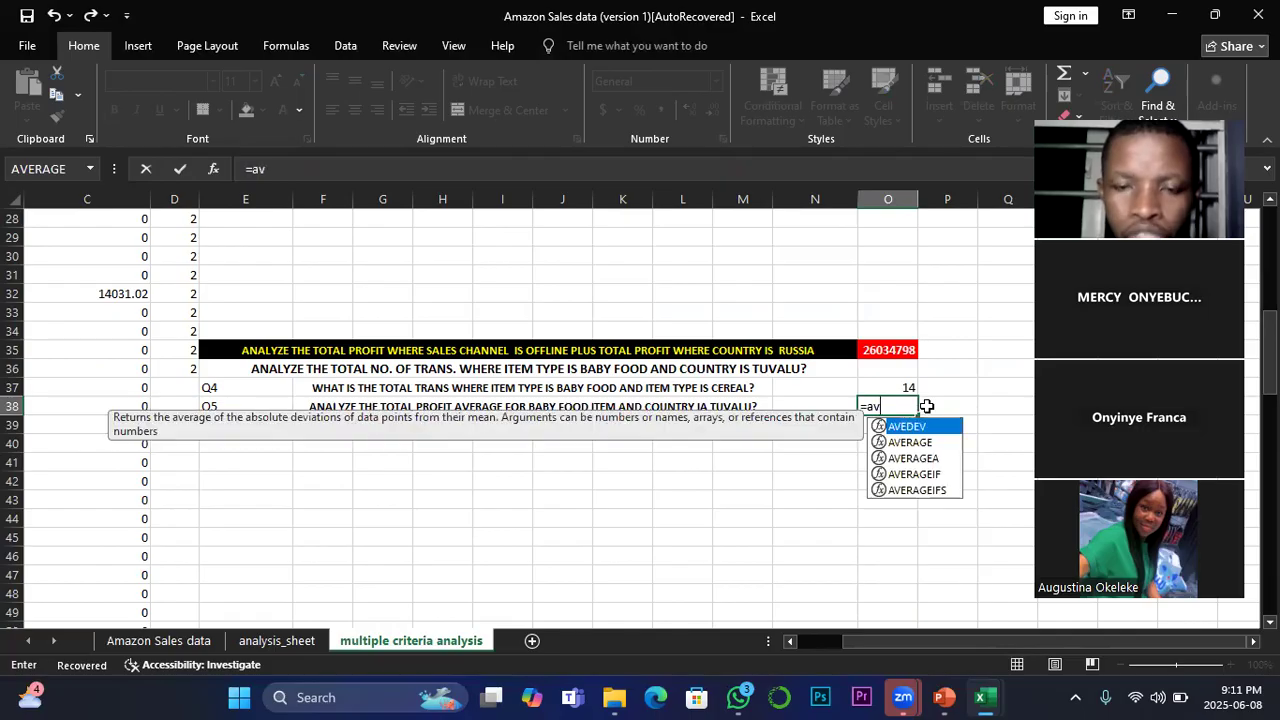
{"action": "double_click", "coordinate": [927, 496]}
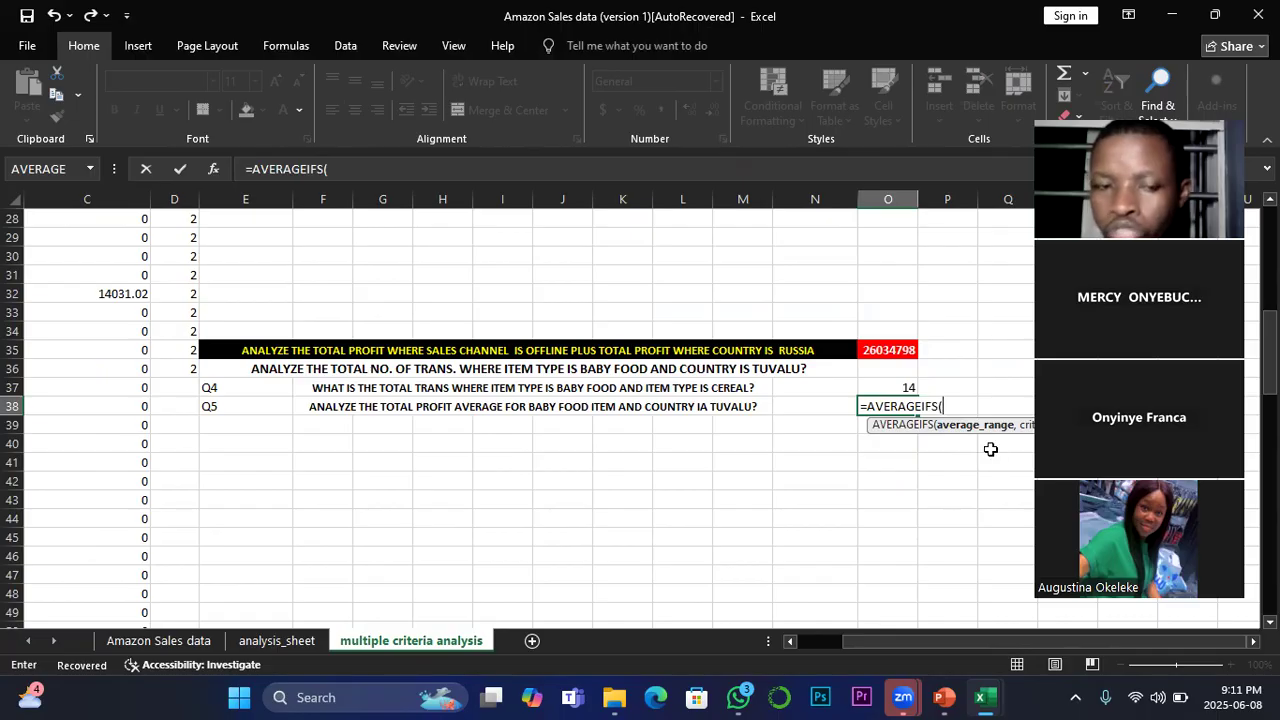
{"action": "left_click", "coordinate": [158, 641]}
{"action": "left_click_drag", "start_coordinate": [866, 641], "coordinate": [935, 641]}
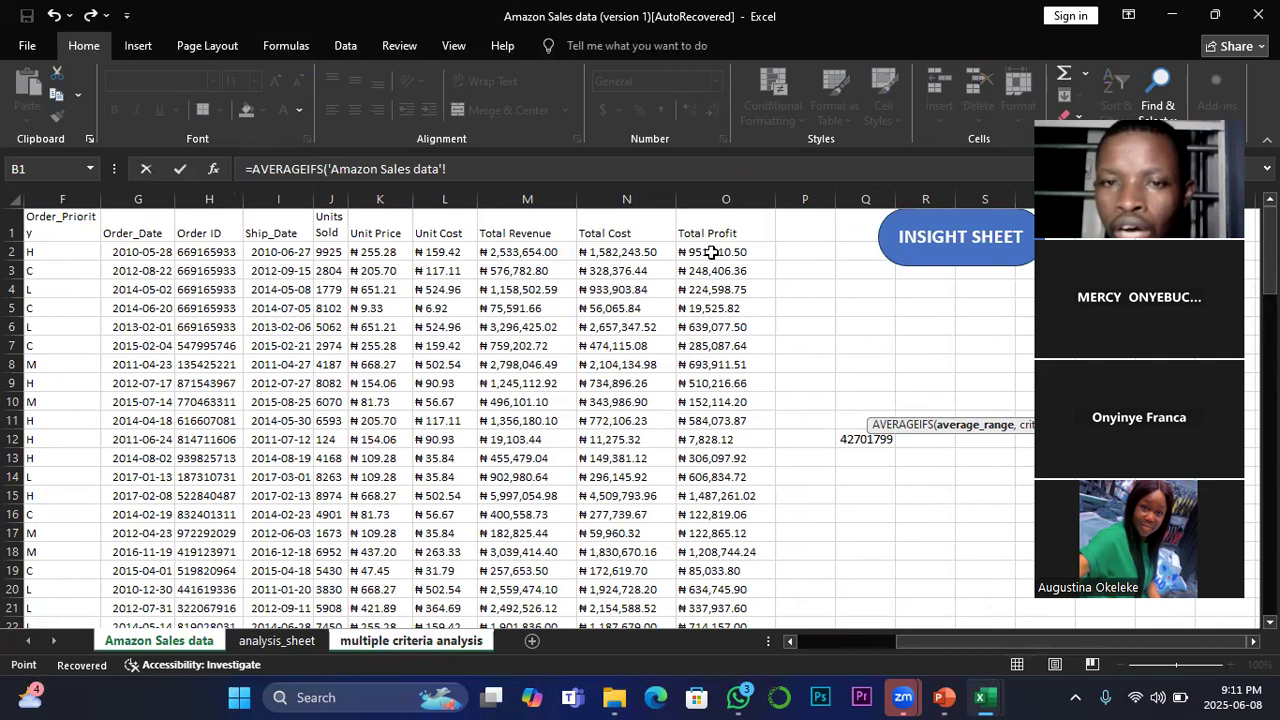
{"action": "left_click", "coordinate": [727, 194]}
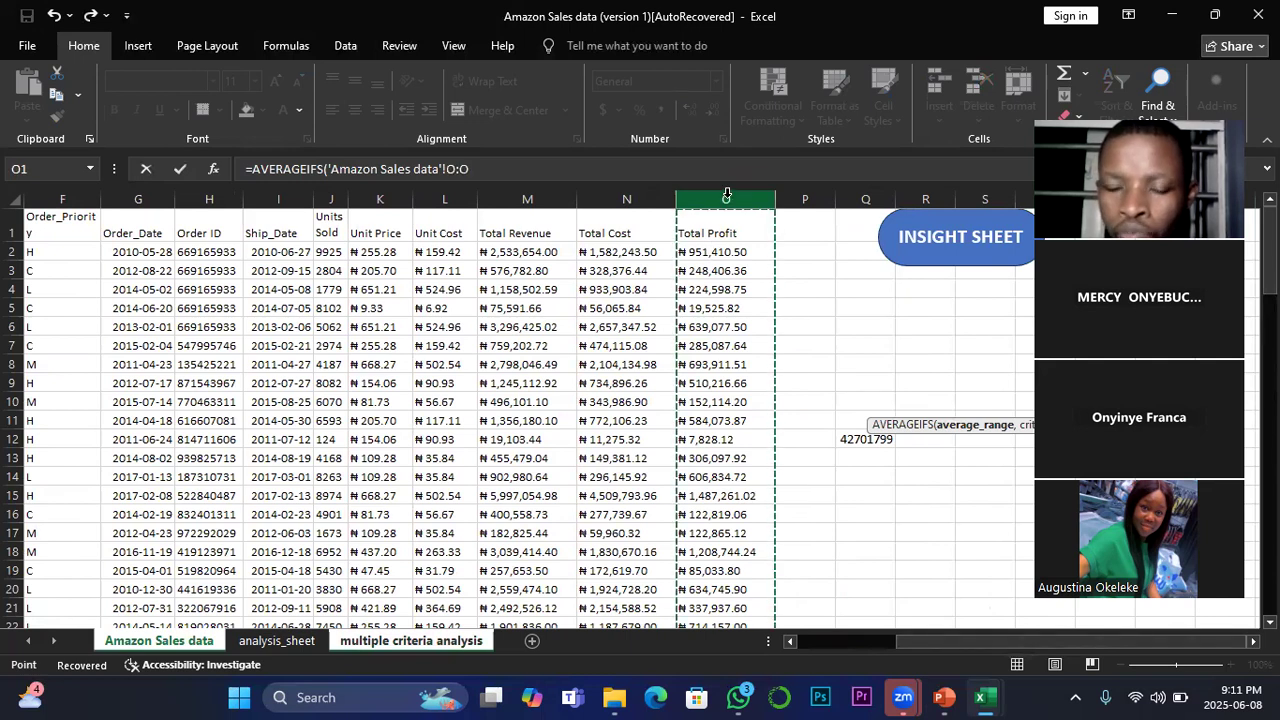
{"action": "type", "text": ","}
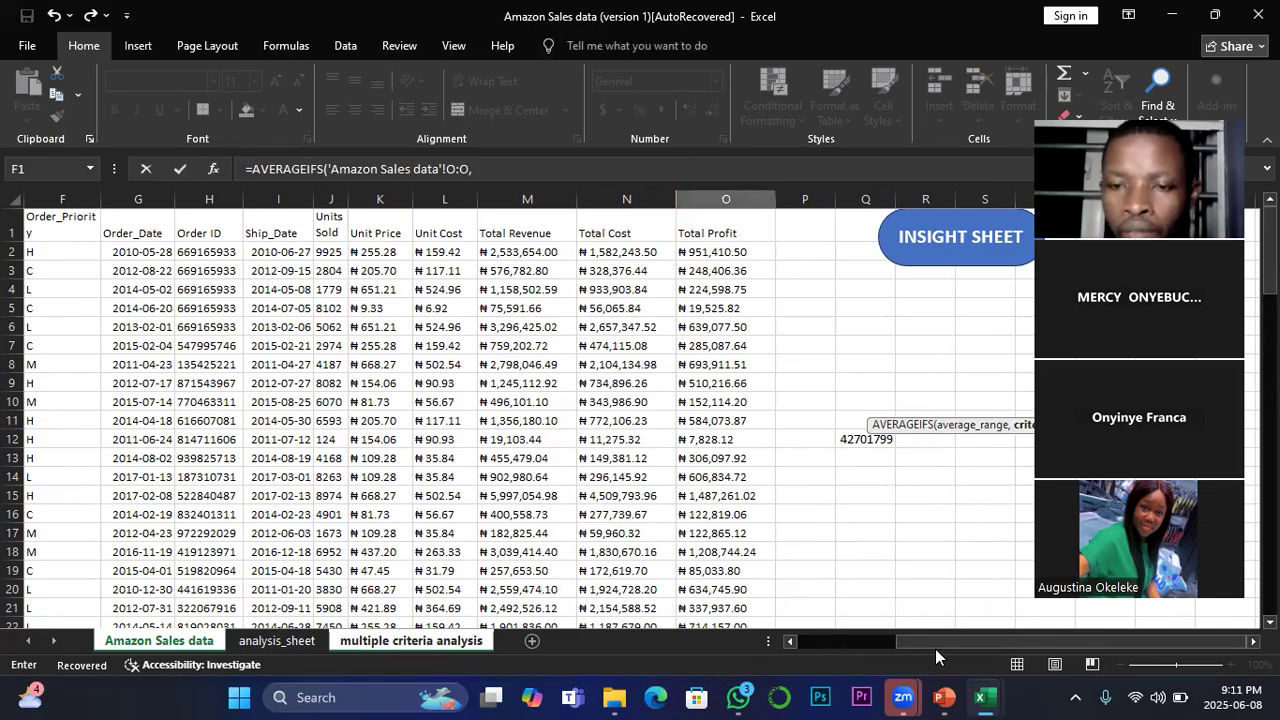
Step: Add the Item_Type column D:D of the Amazon Sales data sheet as the first criteria range of the AVERAGEIFS
{"action": "left_click_drag", "start_coordinate": [938, 646], "coordinate": [847, 641]}
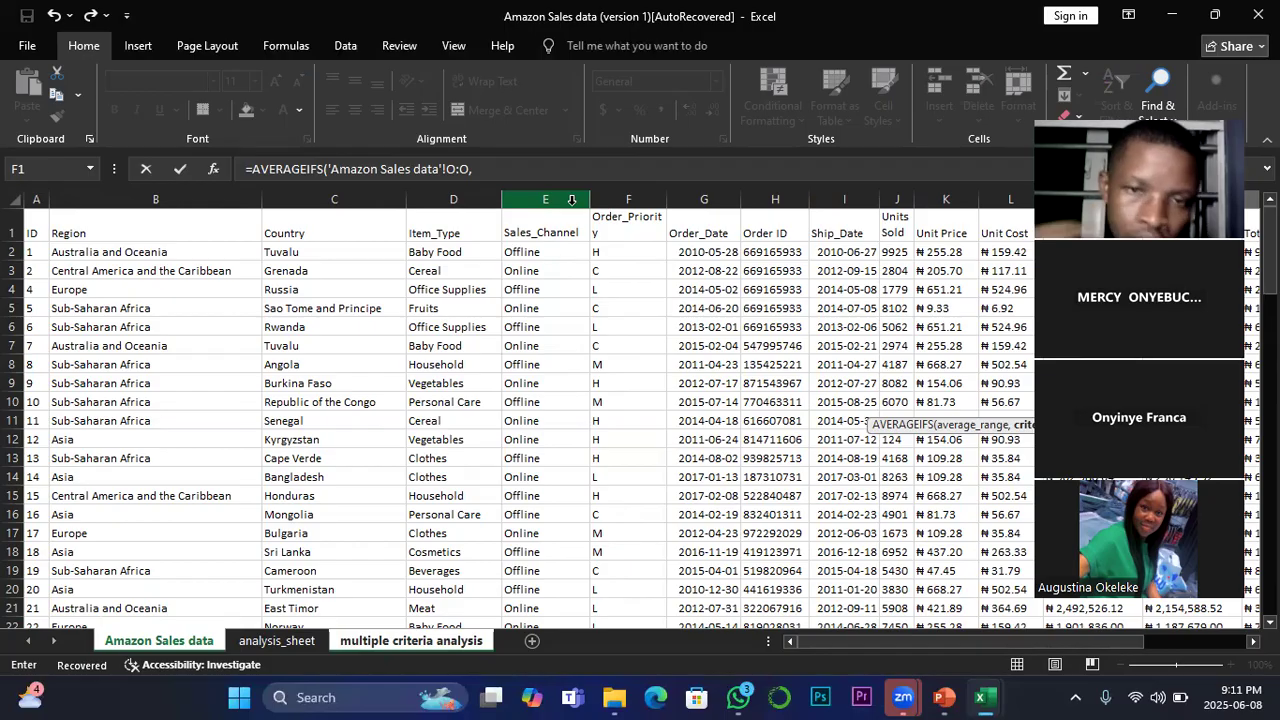
{"action": "left_click", "coordinate": [458, 192]}
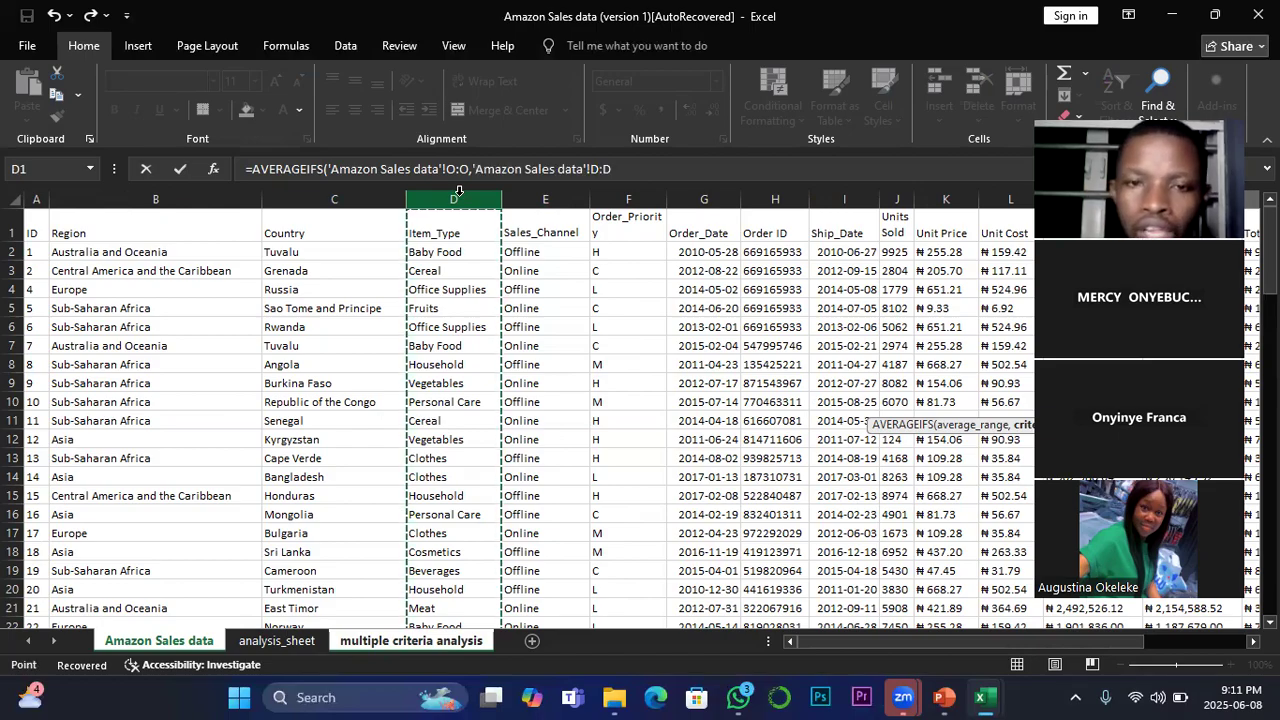
{"action": "type", "text": ","}
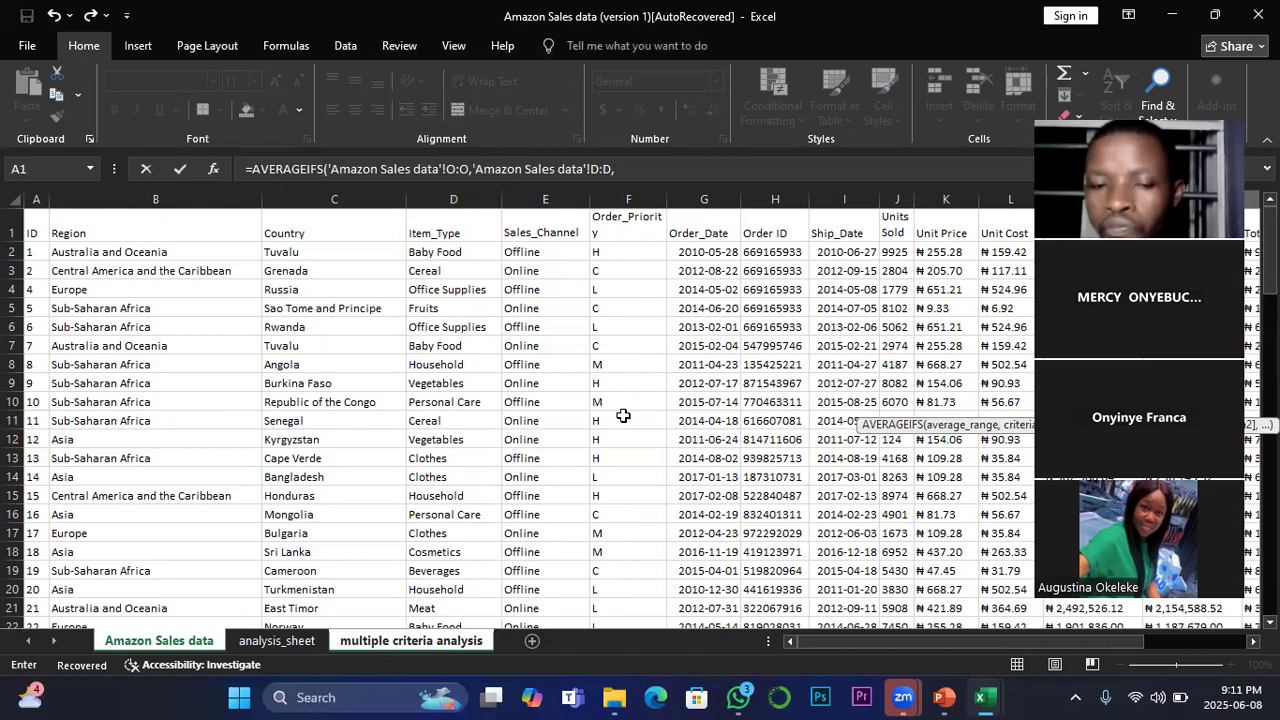
Step: Look through the multiple criteria analysis sheet for a cell that can serve as the first AVERAGEIFS criterion
{"action": "left_click", "coordinate": [433, 641]}
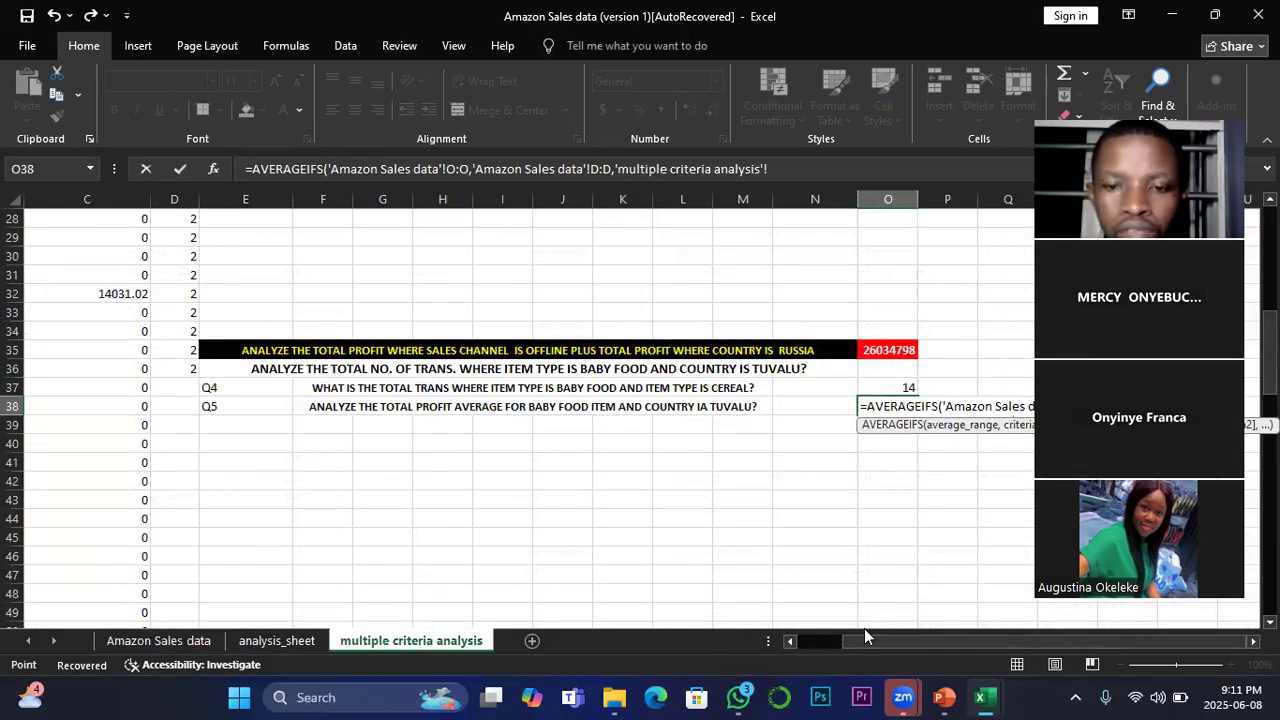
{"action": "left_click_drag", "start_coordinate": [879, 638], "coordinate": [755, 635]}
{"action": "scroll", "coordinate": [84, 300], "scroll_direction": "up", "scroll_amount": 3}
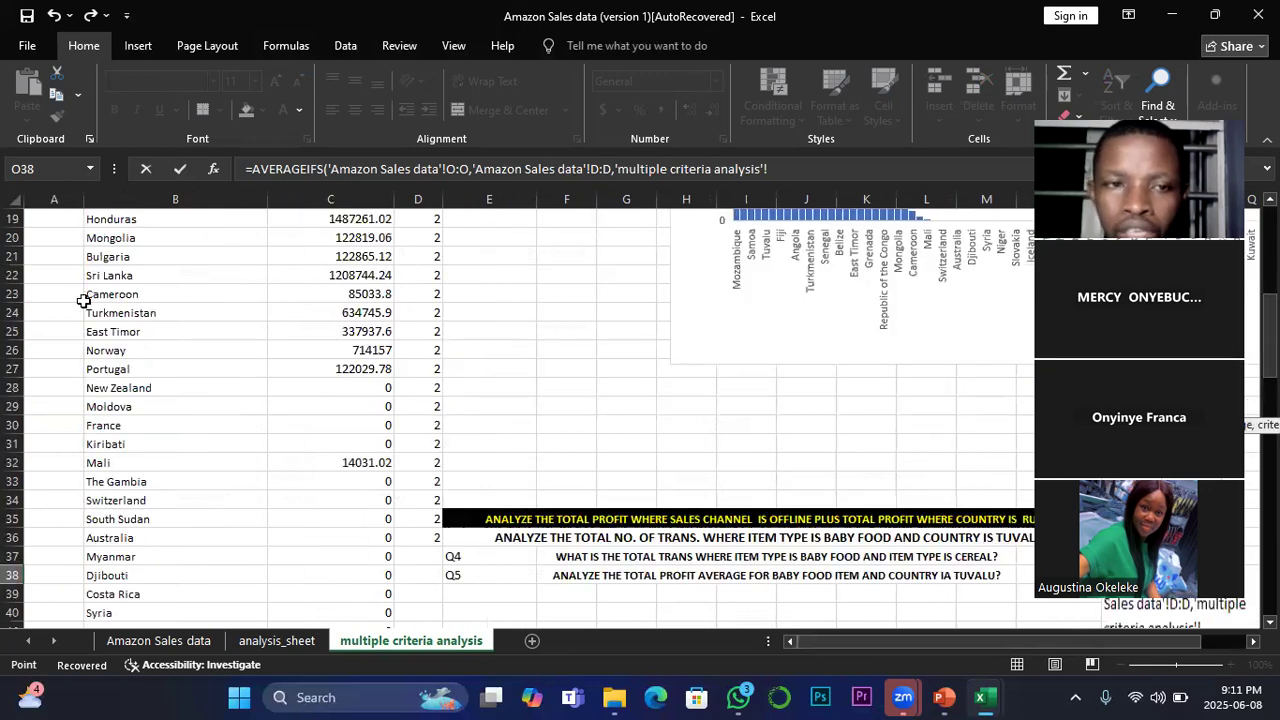
{"action": "scroll", "coordinate": [84, 300], "scroll_direction": "up", "scroll_amount": 6}
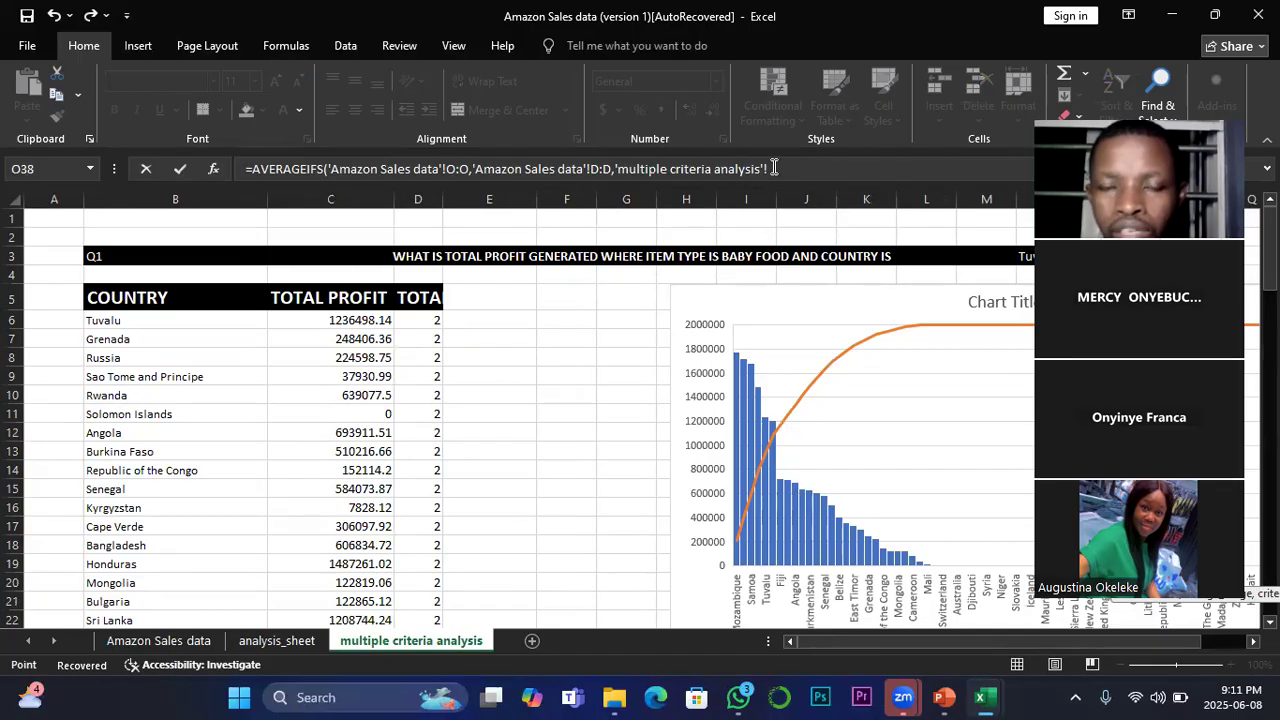
{"action": "scroll", "coordinate": [743, 513], "scroll_direction": "down", "scroll_amount": 8}
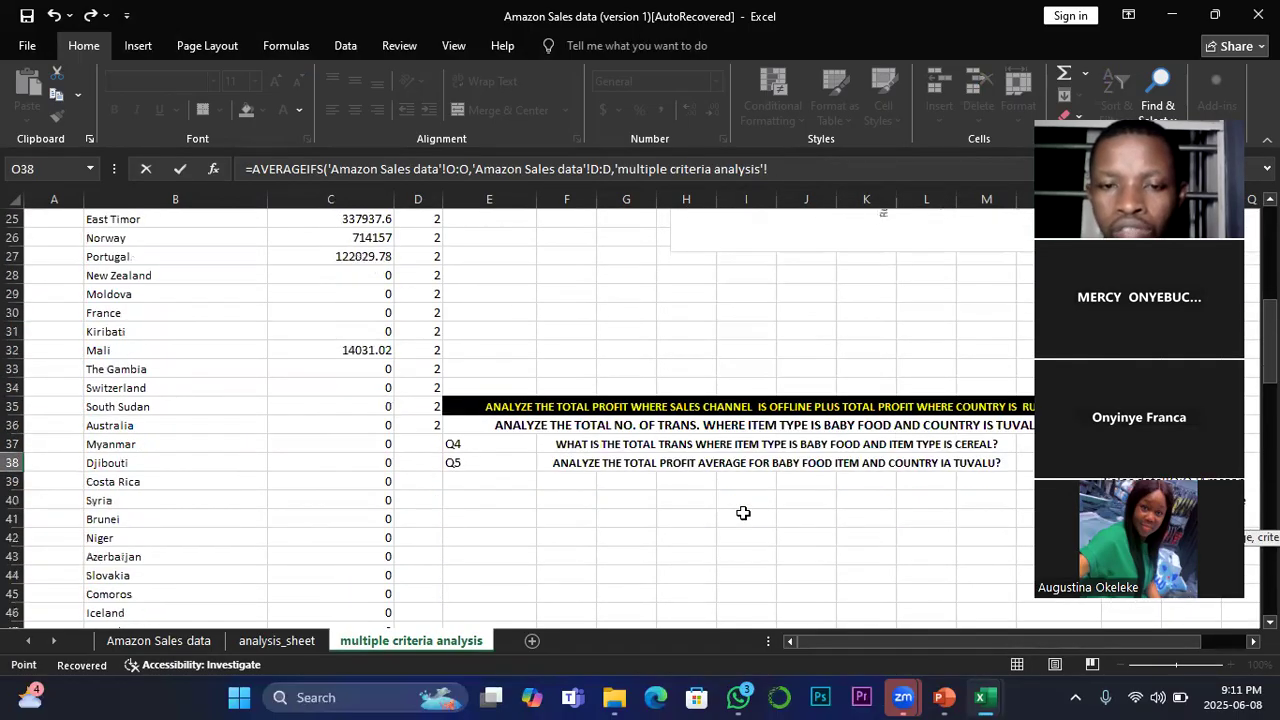
{"action": "scroll", "coordinate": [743, 513], "scroll_direction": "up", "scroll_amount": 8}
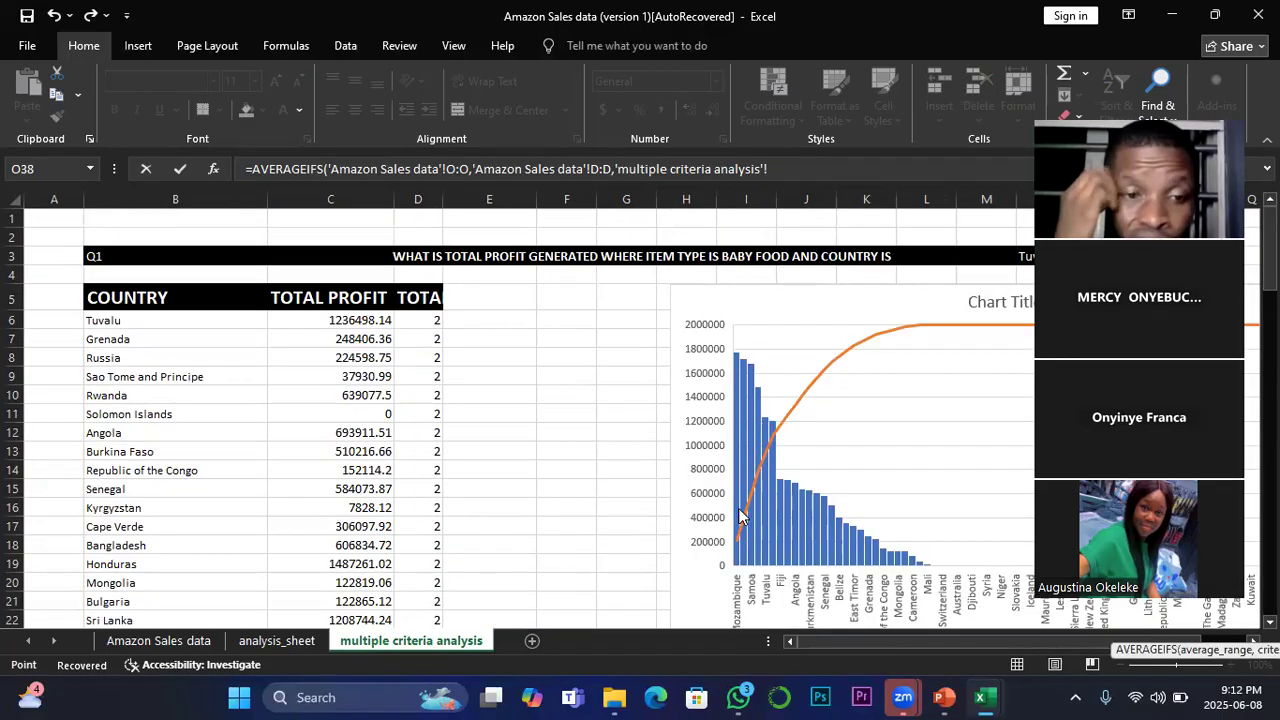
{"action": "scroll", "coordinate": [737, 520], "scroll_direction": "down", "scroll_amount": 8}
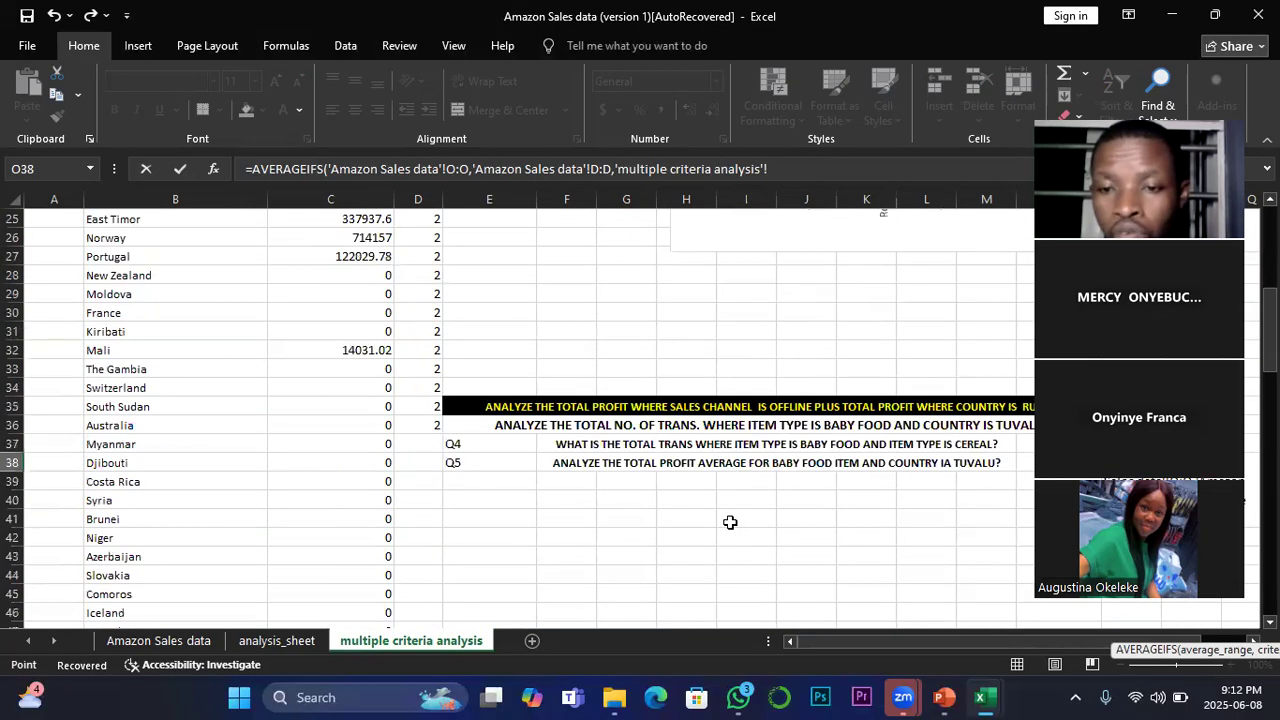
{"action": "scroll", "coordinate": [676, 496], "scroll_direction": "down", "scroll_amount": 2}
{"action": "scroll", "coordinate": [676, 496], "scroll_direction": "up", "scroll_amount": 1}
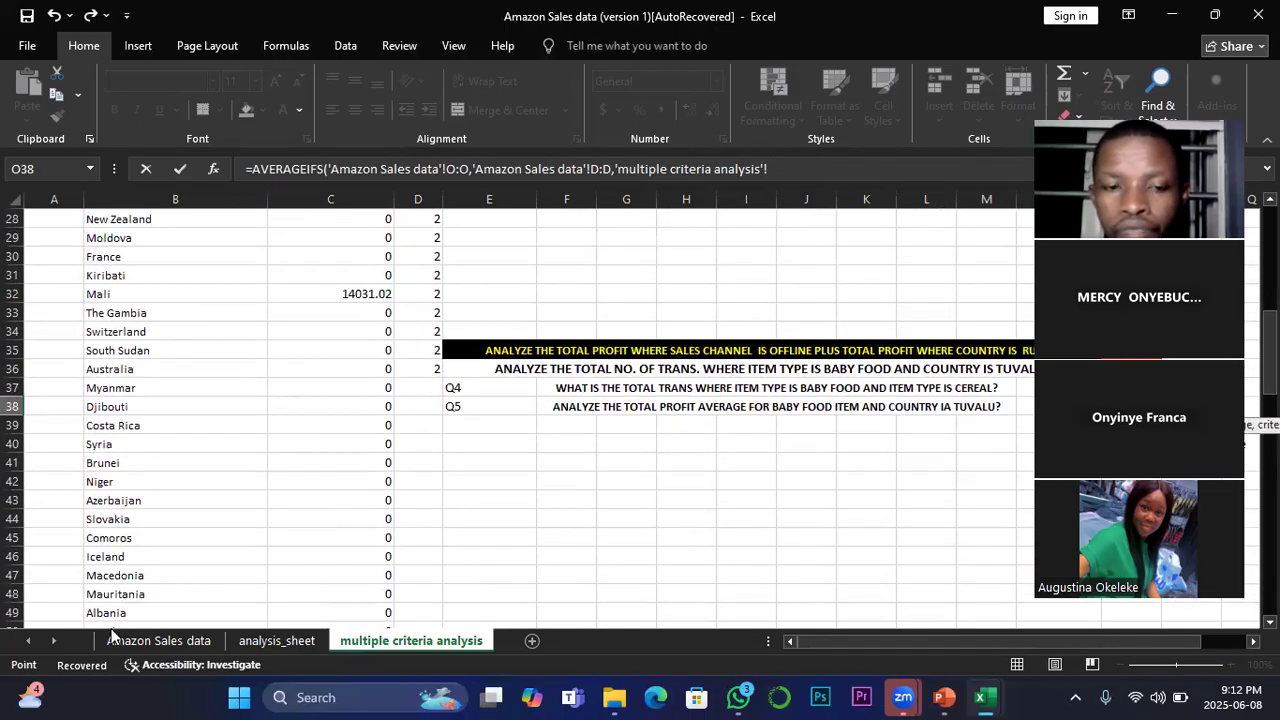
Step: Use the Baby Food cell D2 of the Amazon Sales data sheet as the first criterion of the AVERAGEIFS
{"action": "left_click", "coordinate": [206, 645]}
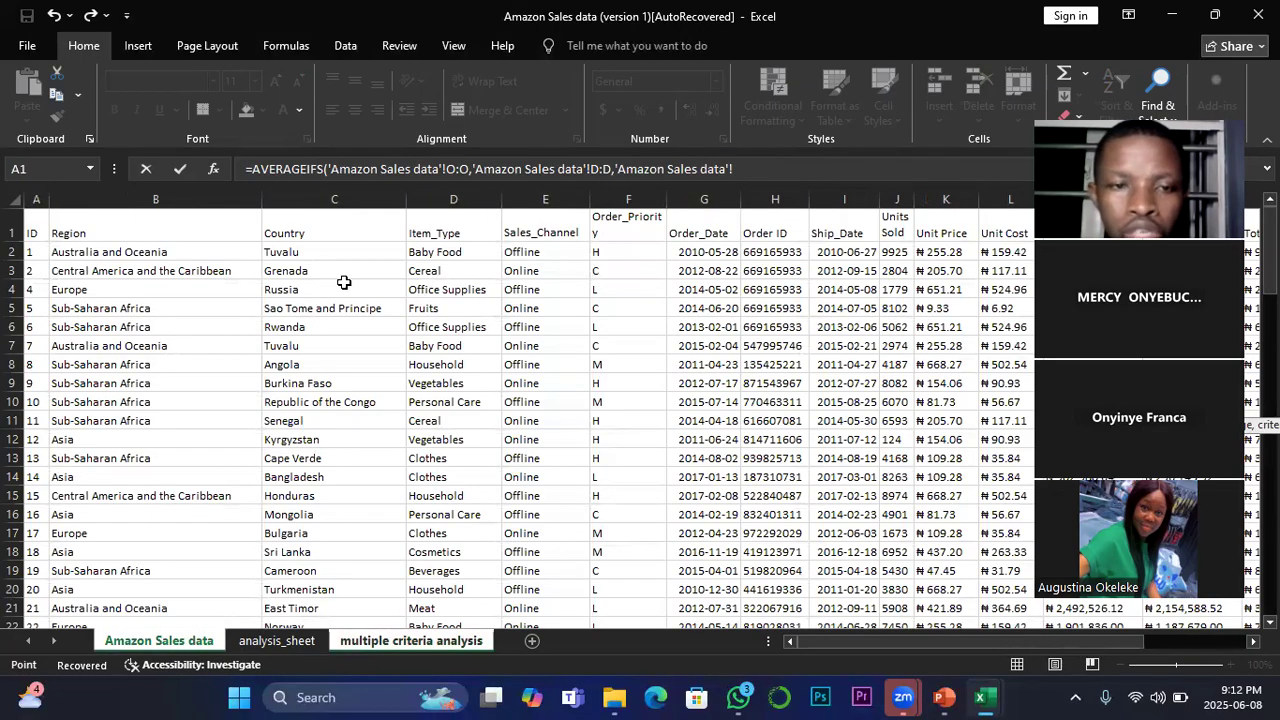
{"action": "left_click", "coordinate": [459, 252]}
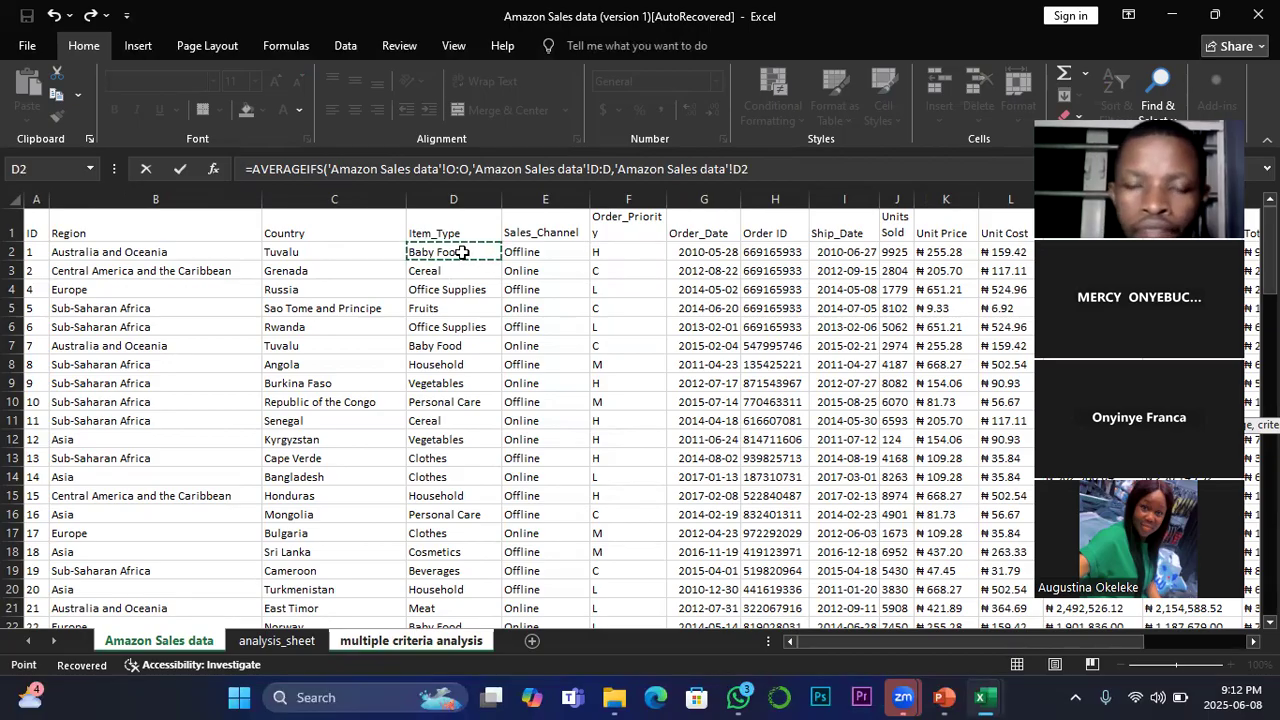
{"action": "type", "text": ","}
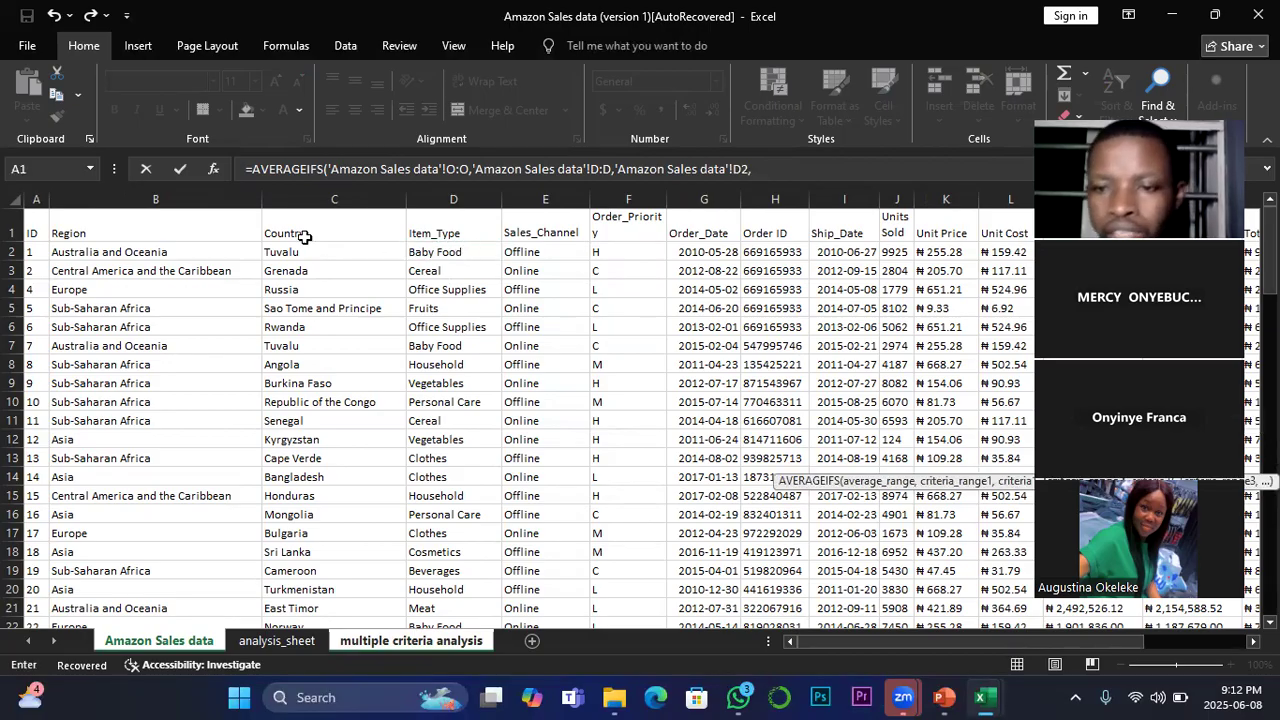
Step: Add the Country column C:C with the Tuvalu cell C2 as second criterion and complete the AVERAGEIFS in O38
{"action": "left_click", "coordinate": [340, 196]}
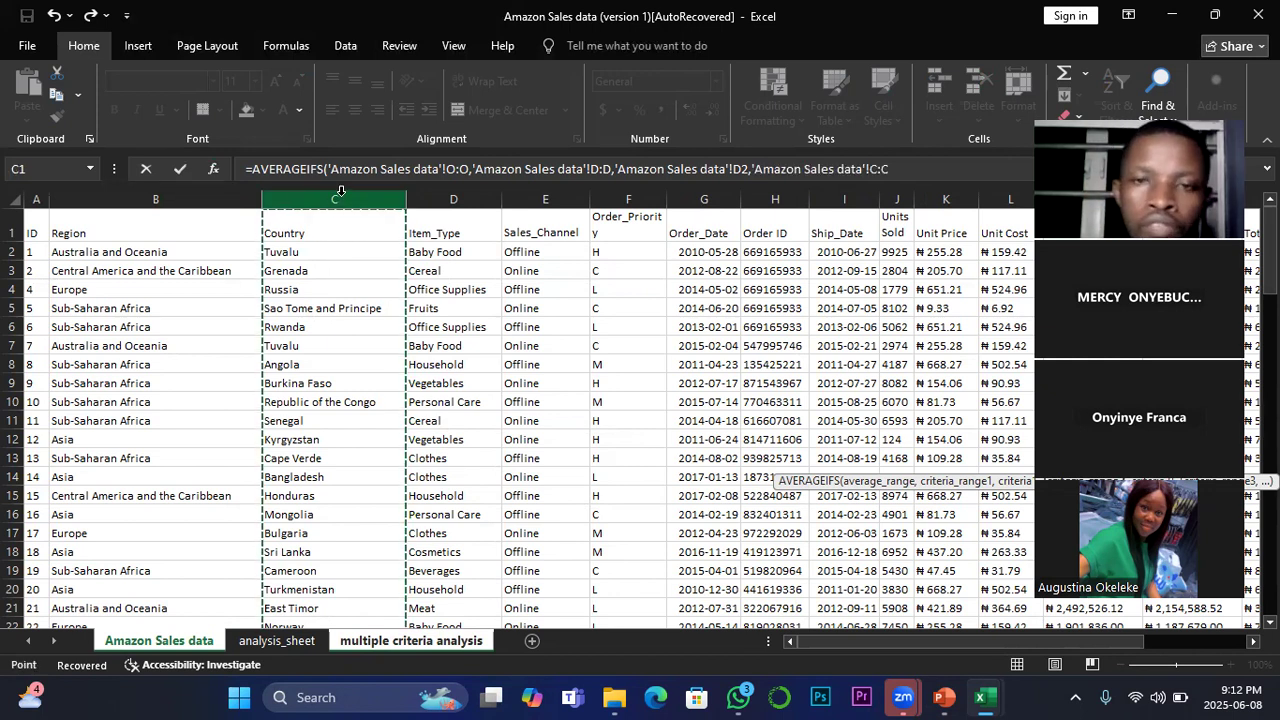
{"action": "type", "text": ","}
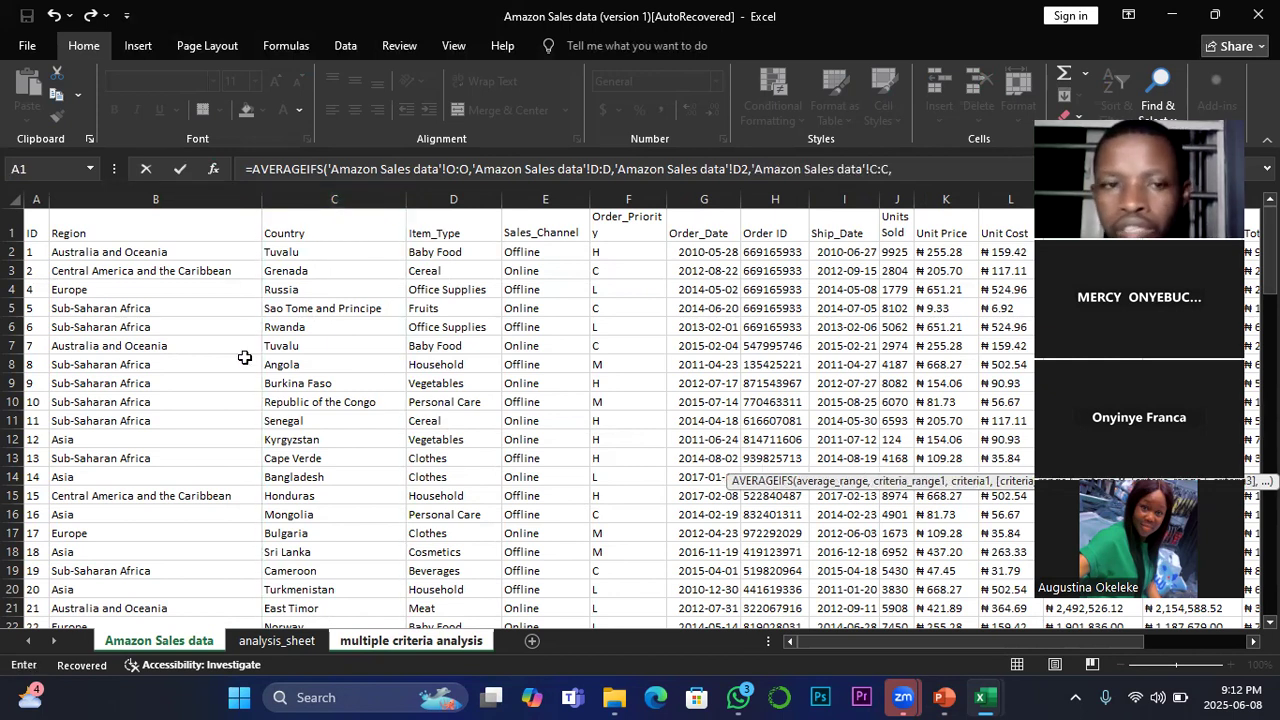
{"action": "left_click", "coordinate": [281, 249]}
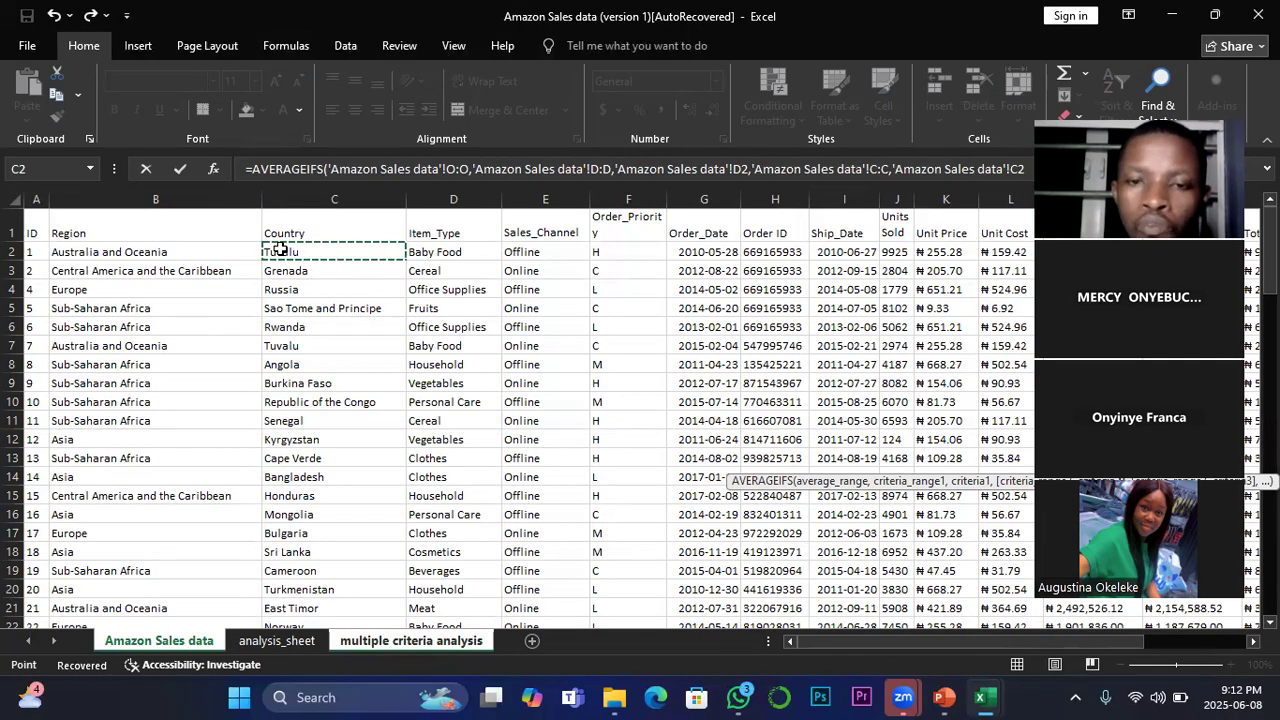
{"action": "key", "text": "Return"}
{"action": "left_click_drag", "start_coordinate": [832, 641], "coordinate": [881, 636]}
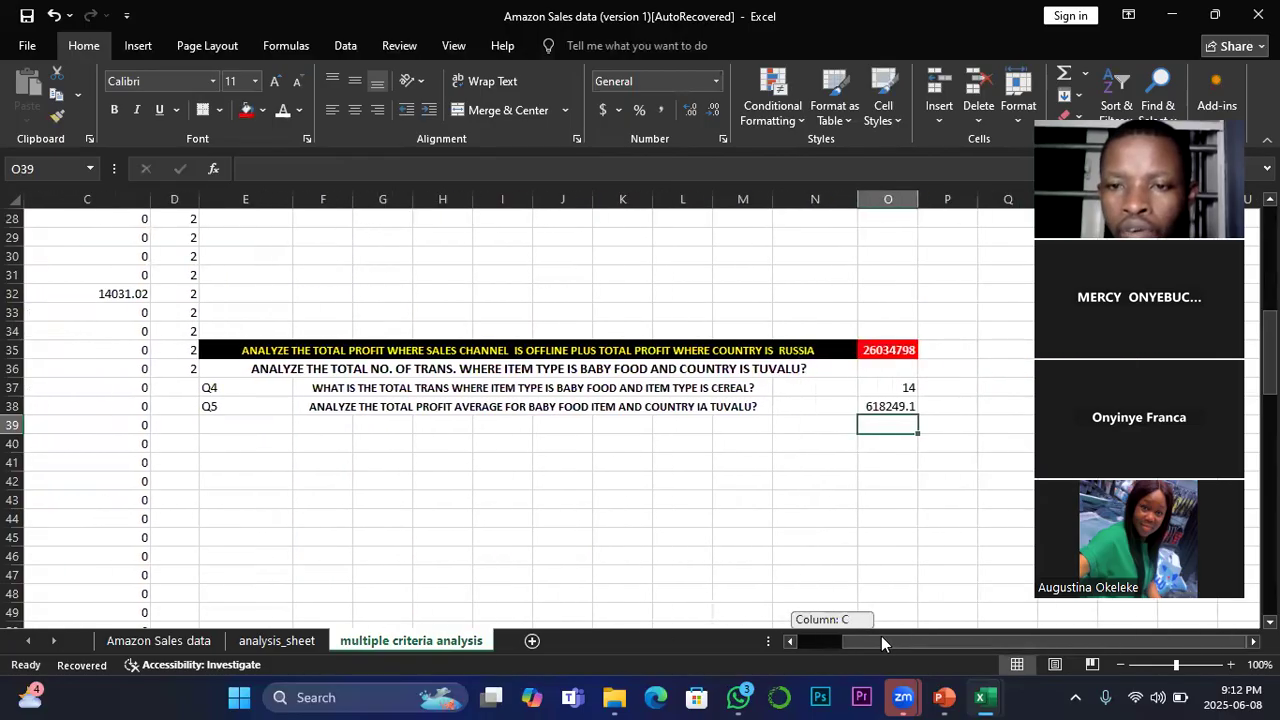
{"action": "left_click", "coordinate": [884, 406]}
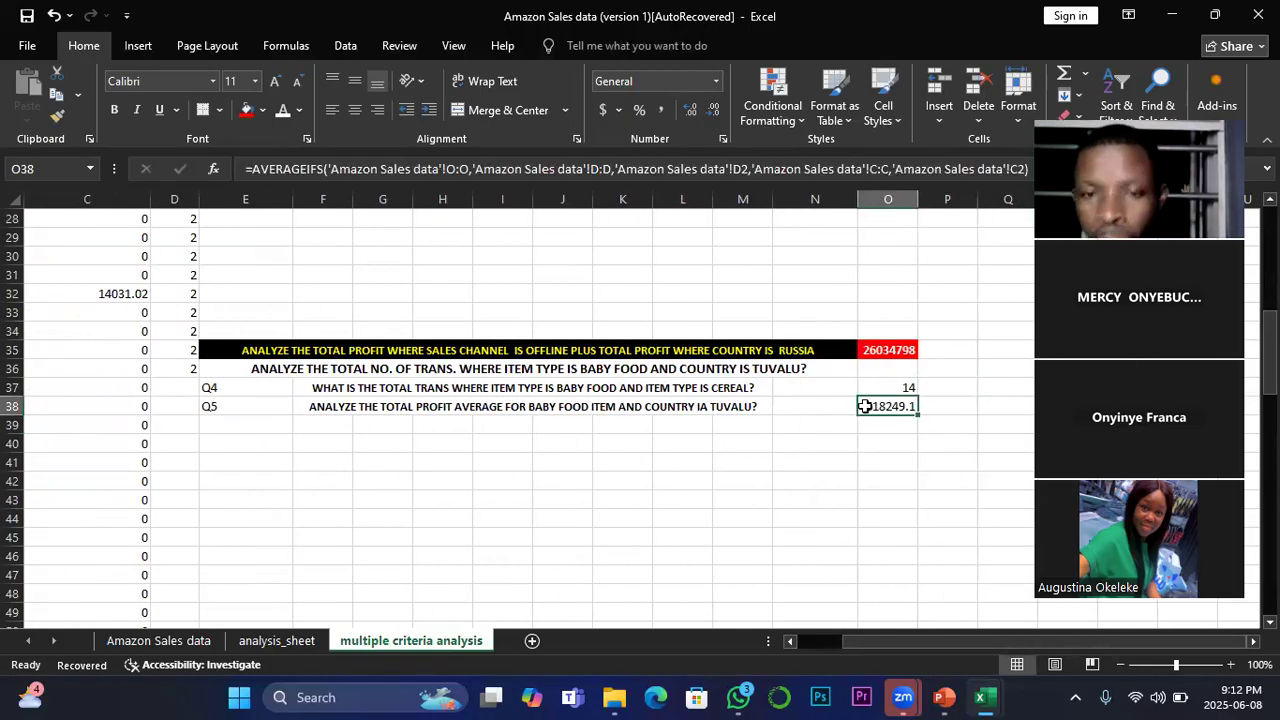
{"action": "left_click", "coordinate": [329, 411]}
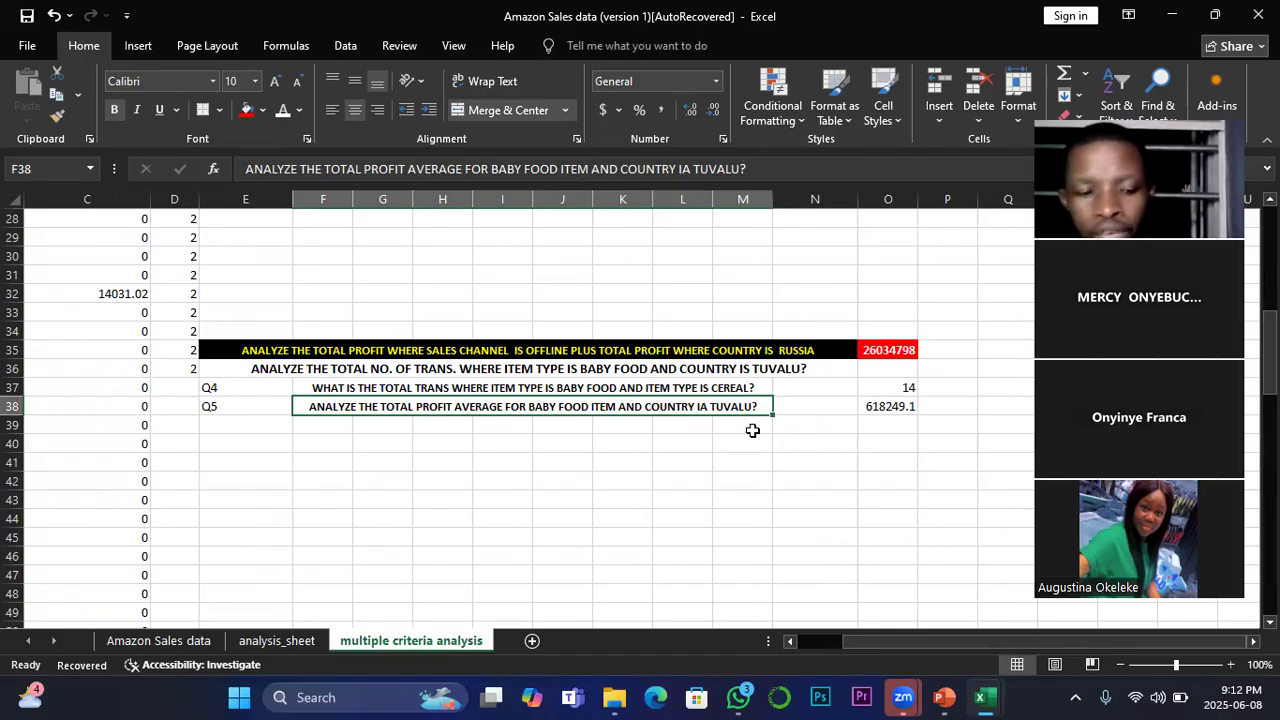
{"action": "key", "text": "ctrl+s"}
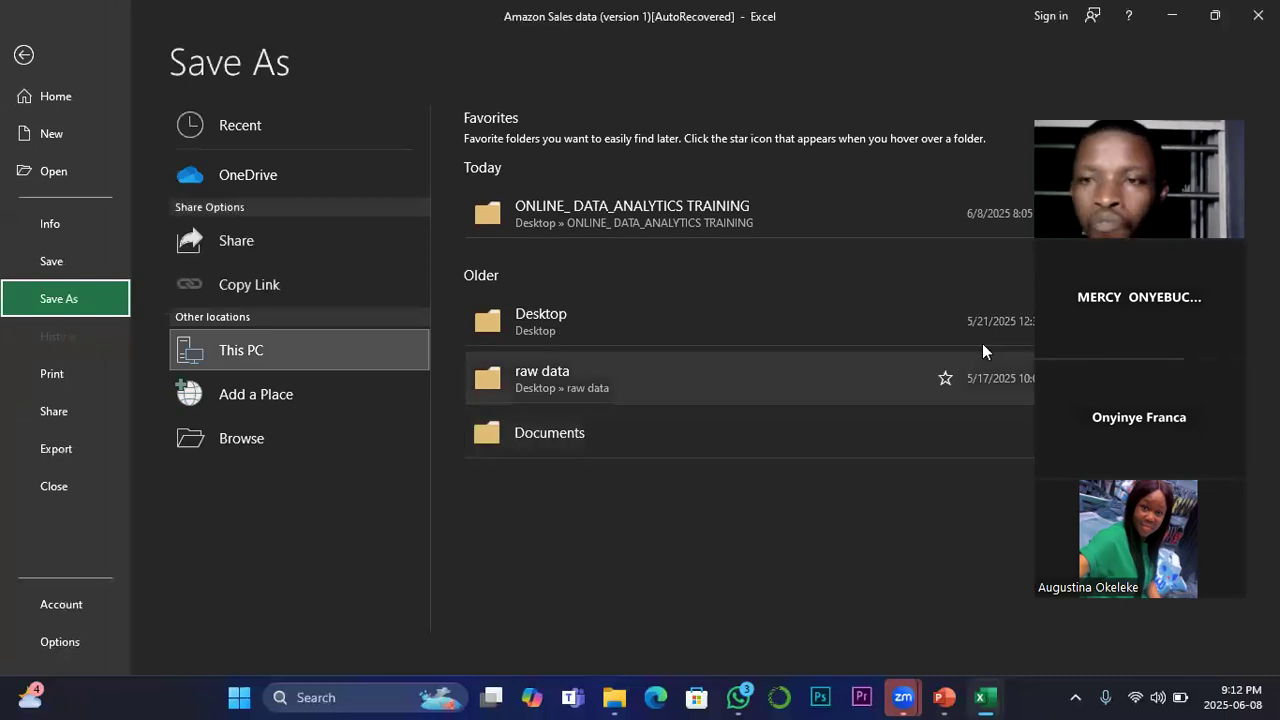
{"action": "left_click", "coordinate": [24, 54]}
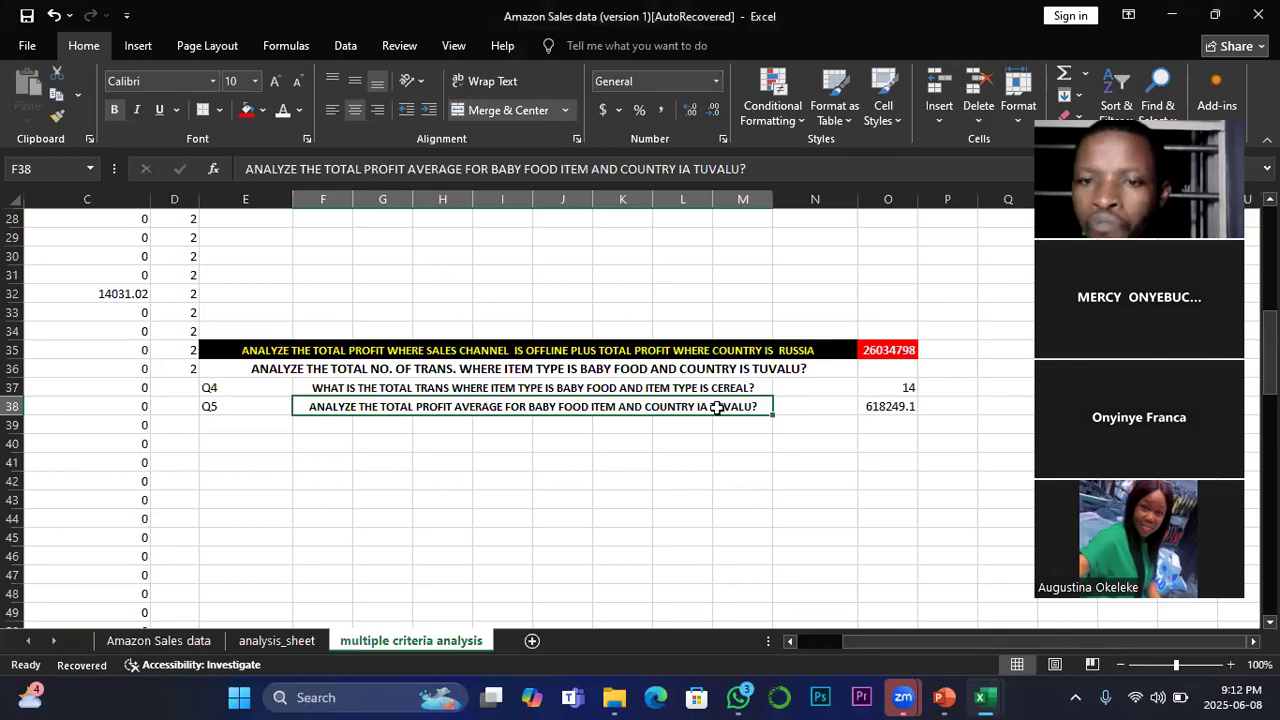
Step: Correct "IA" to "IS" in the Q5 question in F38
{"action": "left_click", "coordinate": [895, 406]}
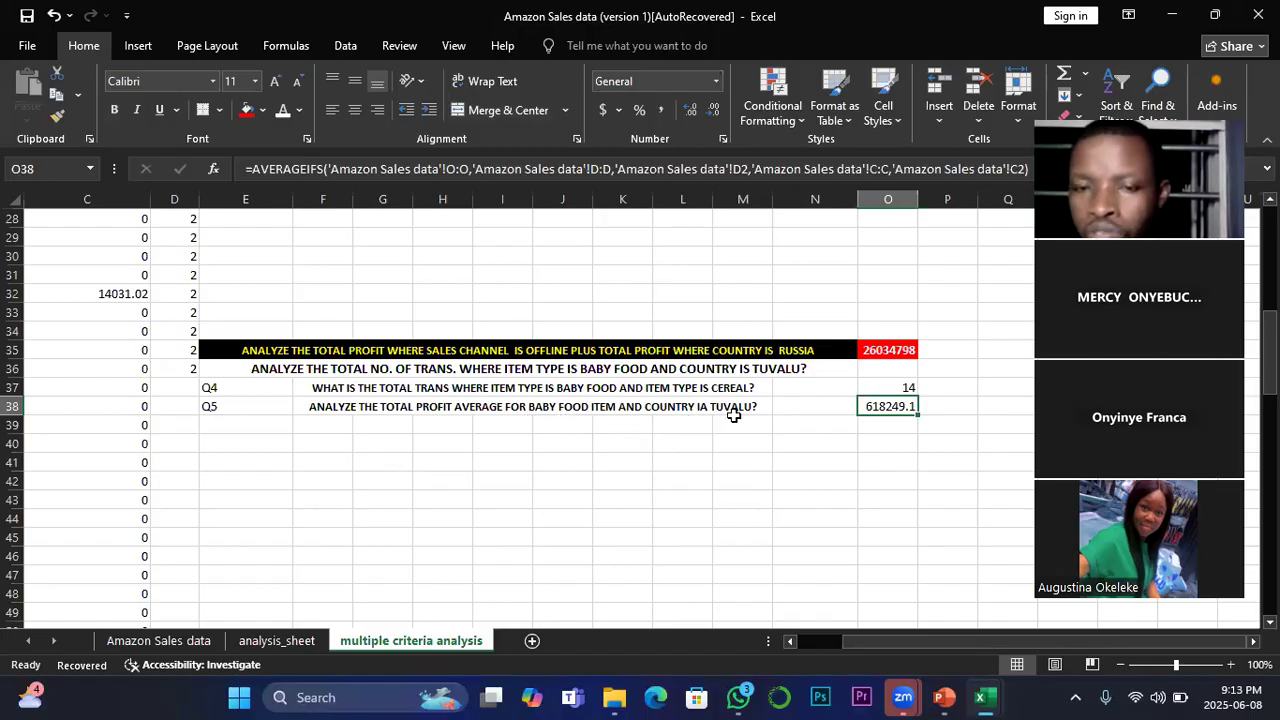
{"action": "left_click", "coordinate": [701, 407]}
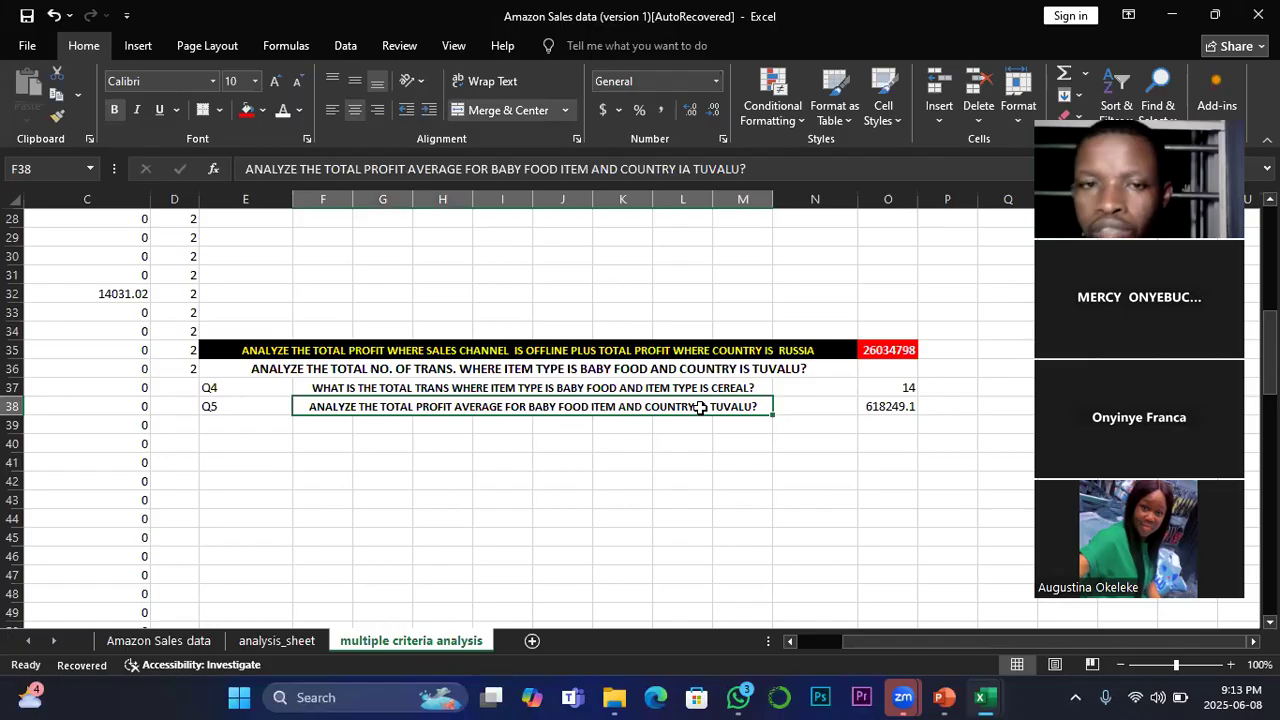
{"action": "left_click", "coordinate": [690, 167]}
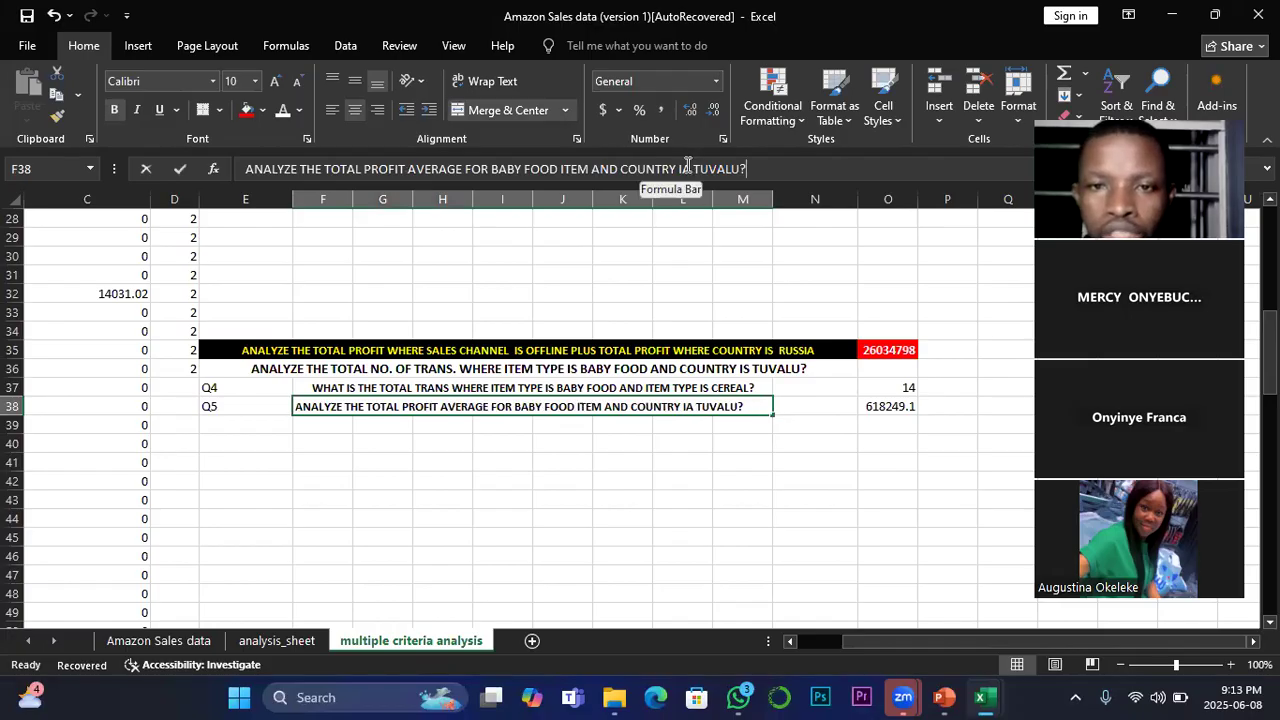
{"action": "key", "text": "BackSpace"}
{"action": "type", "text": "s"}
{"action": "key", "text": "BackSpace"}
{"action": "type", "text": "s"}
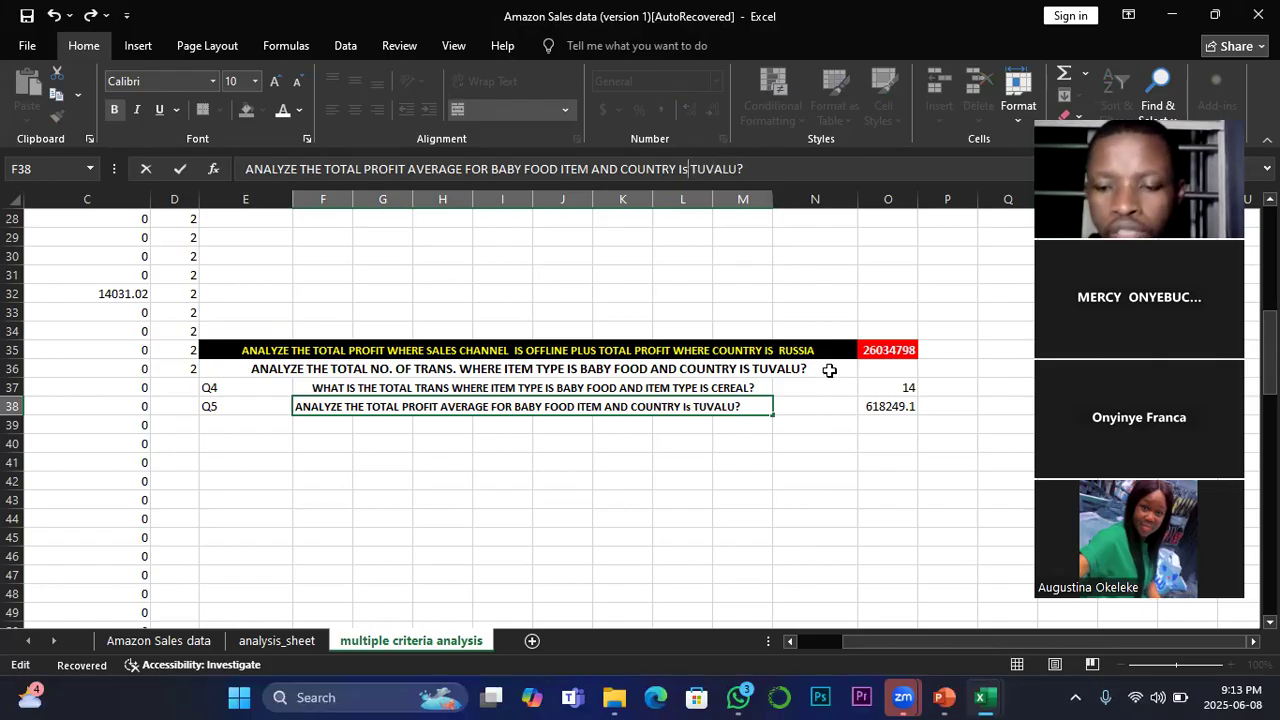
{"action": "key", "text": "BackSpace"}
{"action": "type", "text": "S"}
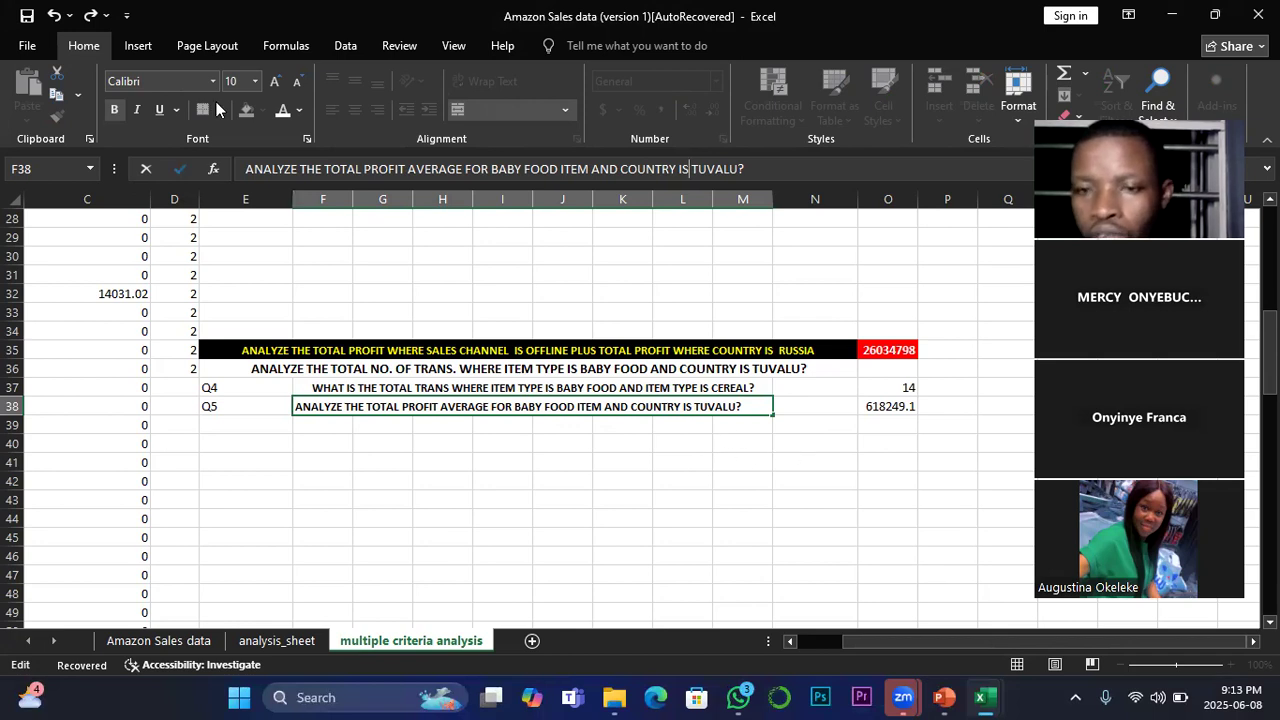
Step: Clear the AVERAGEIFS formula from O38
{"action": "left_click", "coordinate": [889, 404]}
{"action": "key", "text": "Delete"}
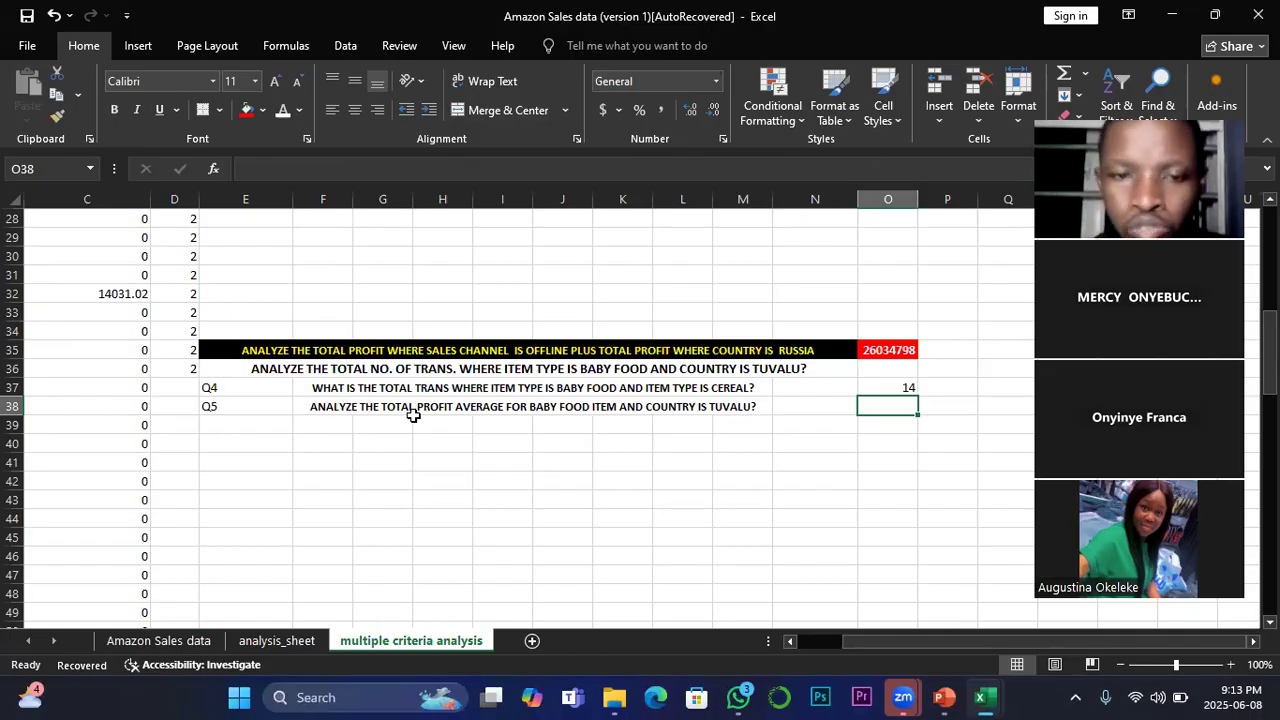
Step: Replace "AND" with "WHERE" in the Q5 question so it reads "BABY FOOD ITEM WHERE COUNTRY IS TUVALU?"
{"action": "left_click", "coordinate": [632, 408]}
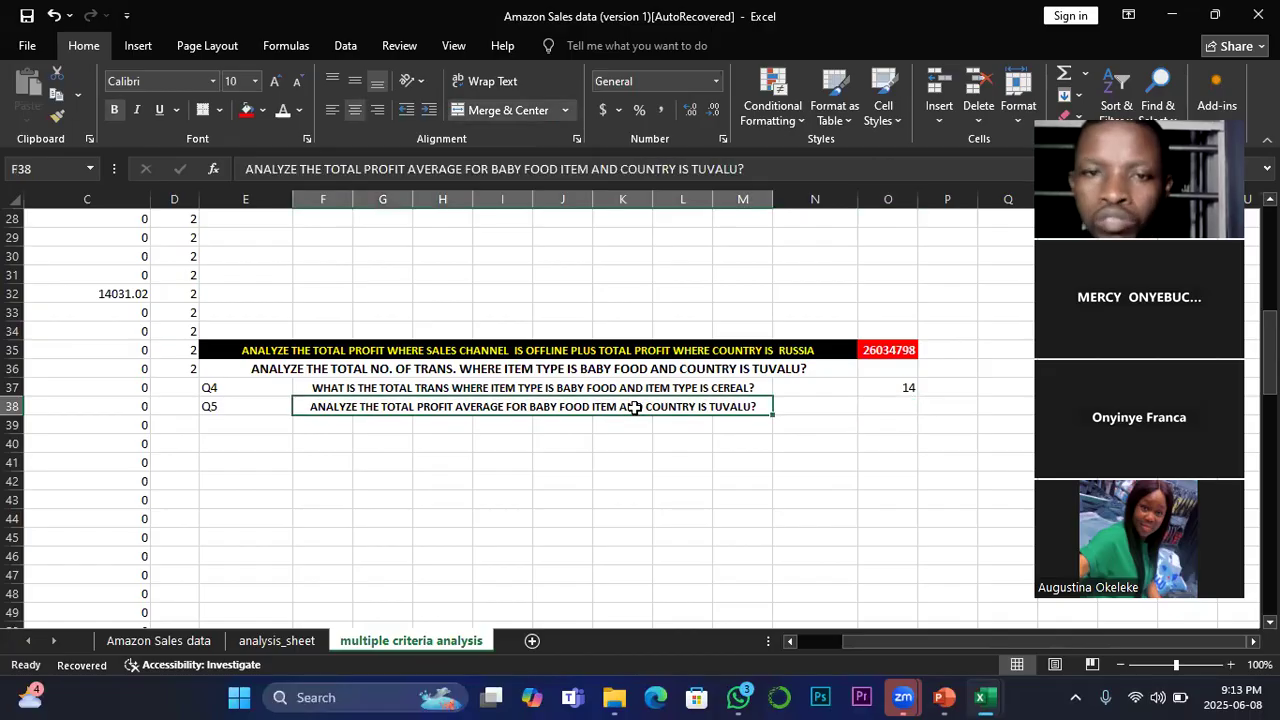
{"action": "left_click", "coordinate": [621, 168]}
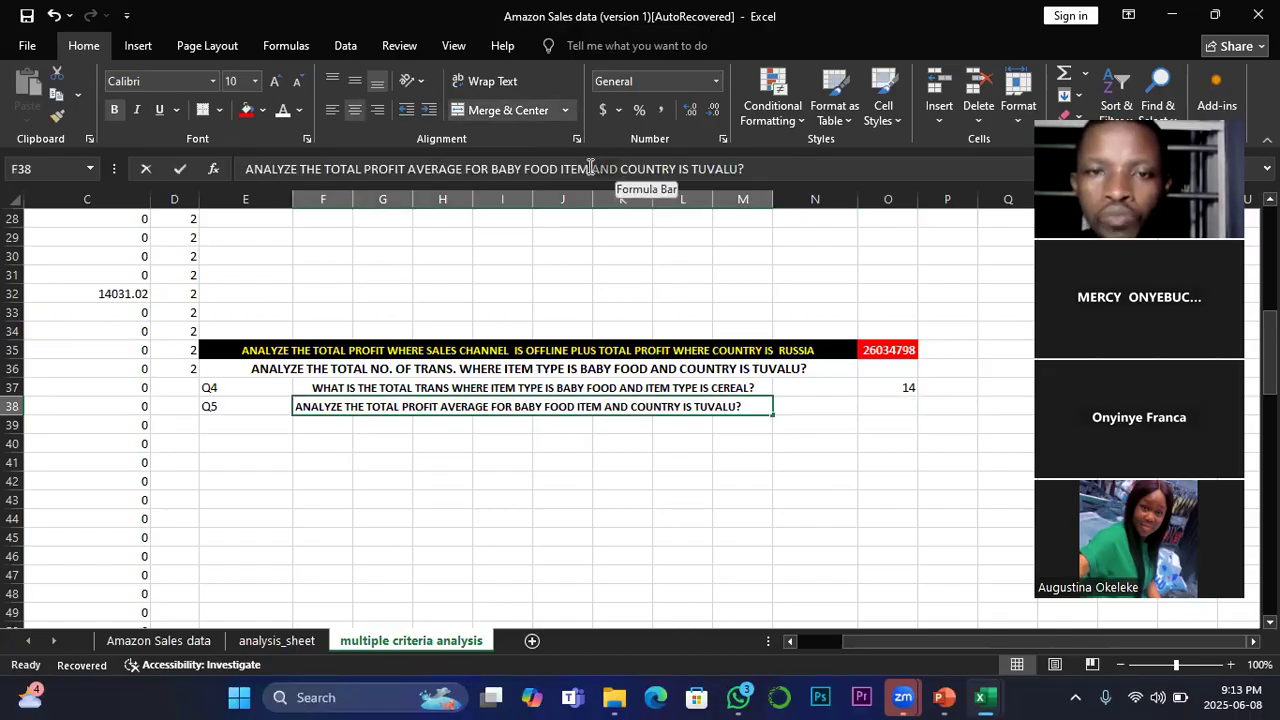
{"action": "type", "text": "WH"}
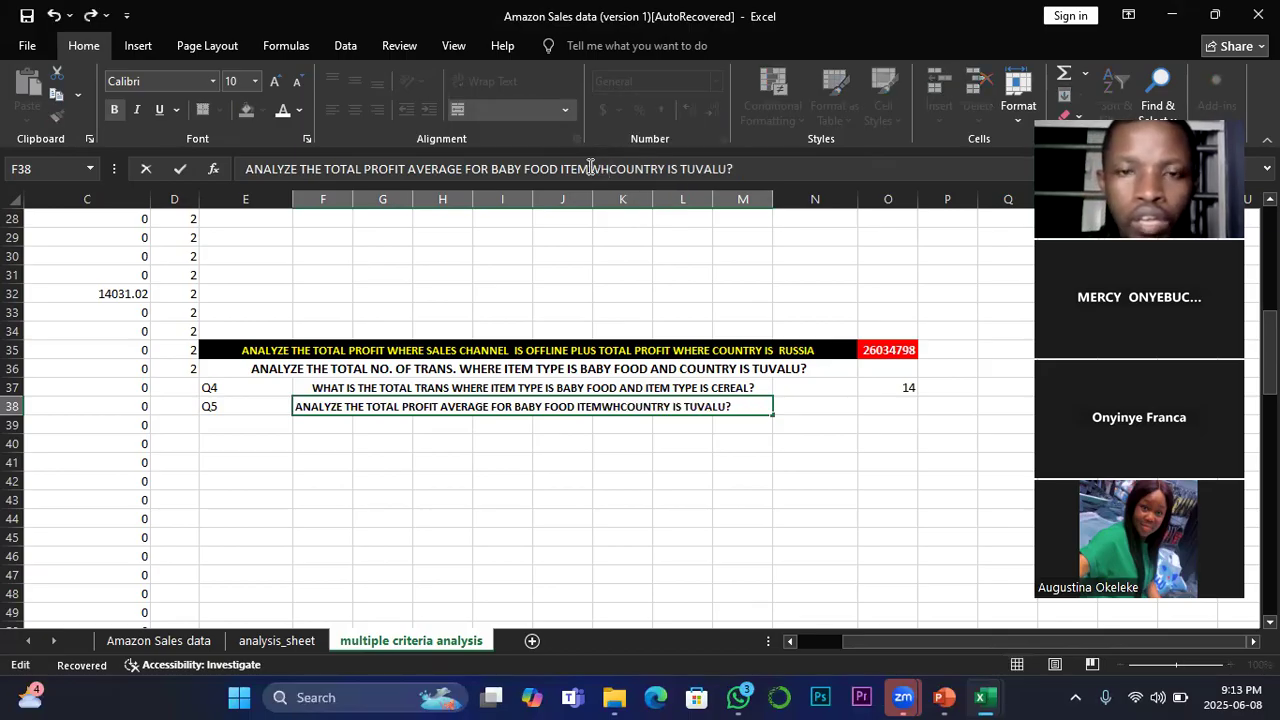
{"action": "type", "text": "ERE"}
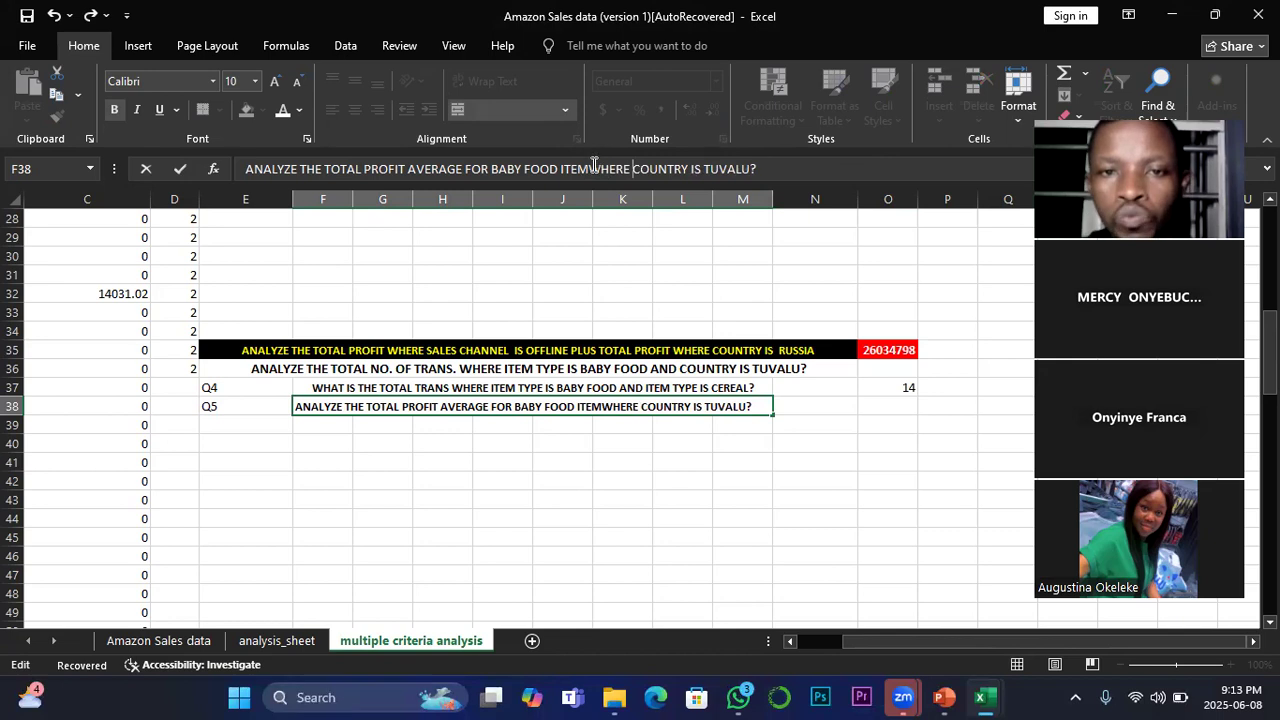
{"action": "left_click", "coordinate": [593, 168]}
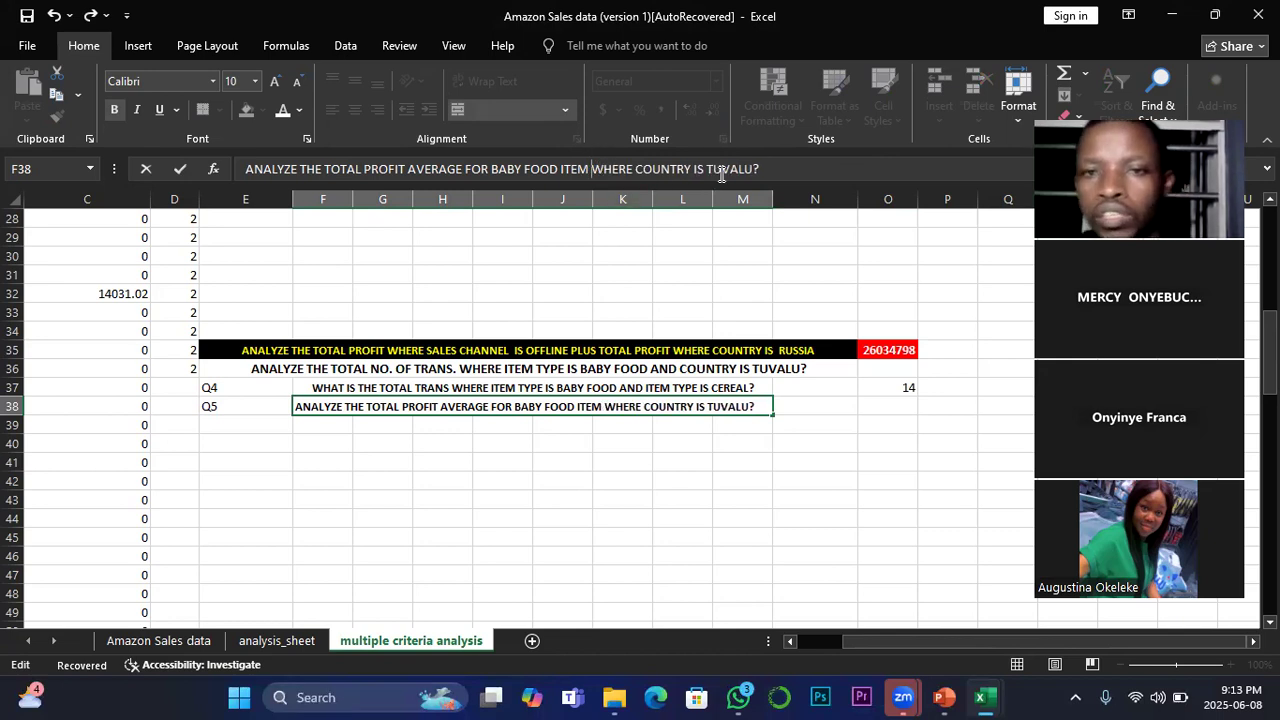
Step: Start an AVERAGEIFS formula in O38 with the Total Profit column O:O of the Amazon Sales data sheet as average range
{"action": "left_click", "coordinate": [887, 402]}
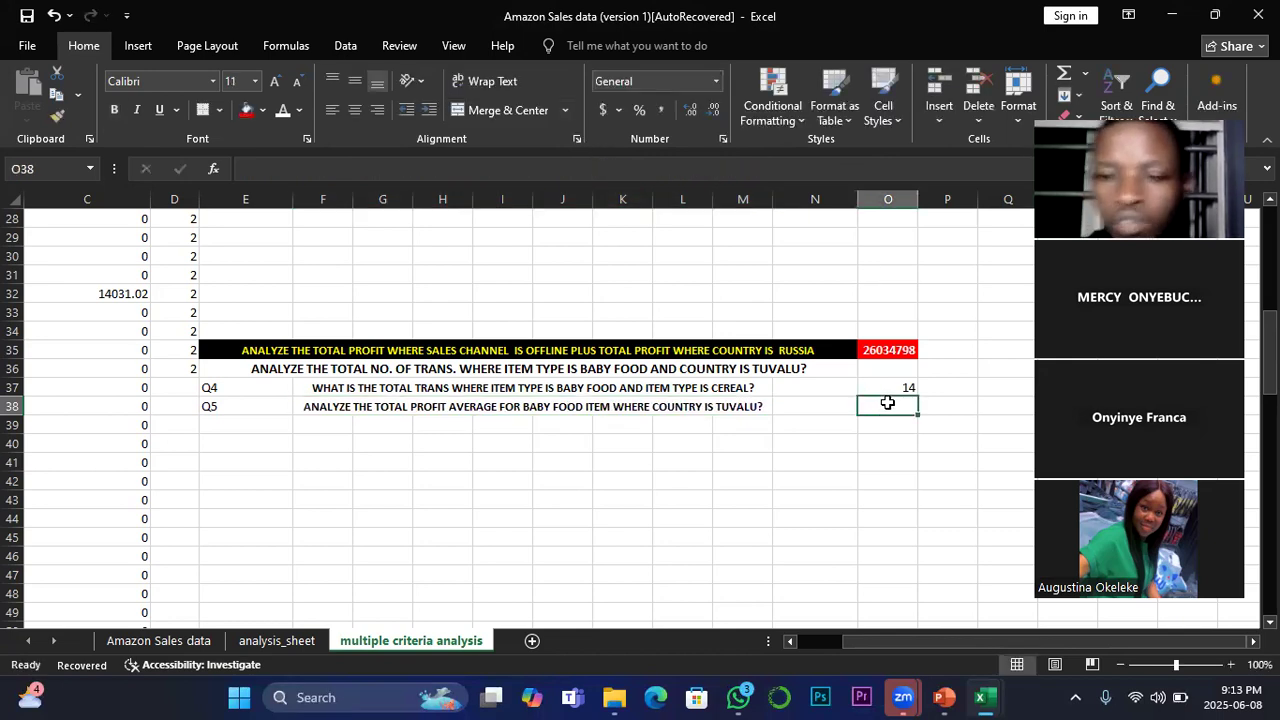
{"action": "type", "text": "="}
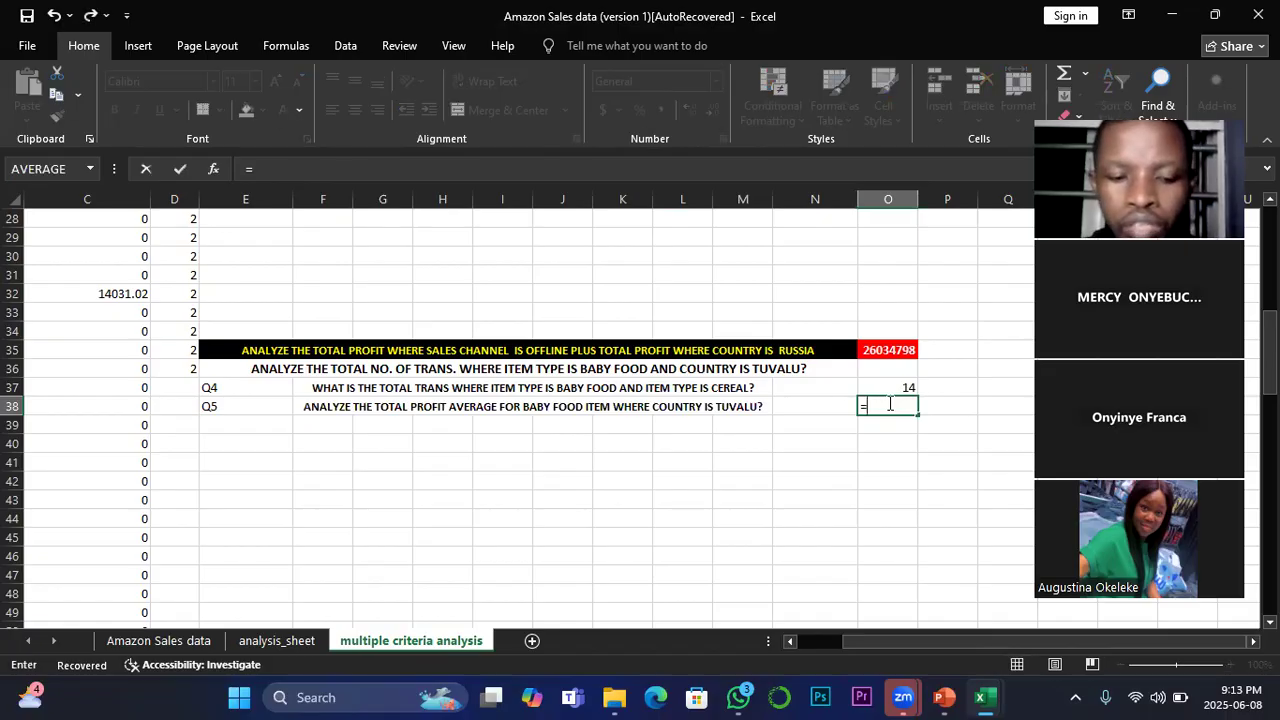
{"action": "type", "text": "av"}
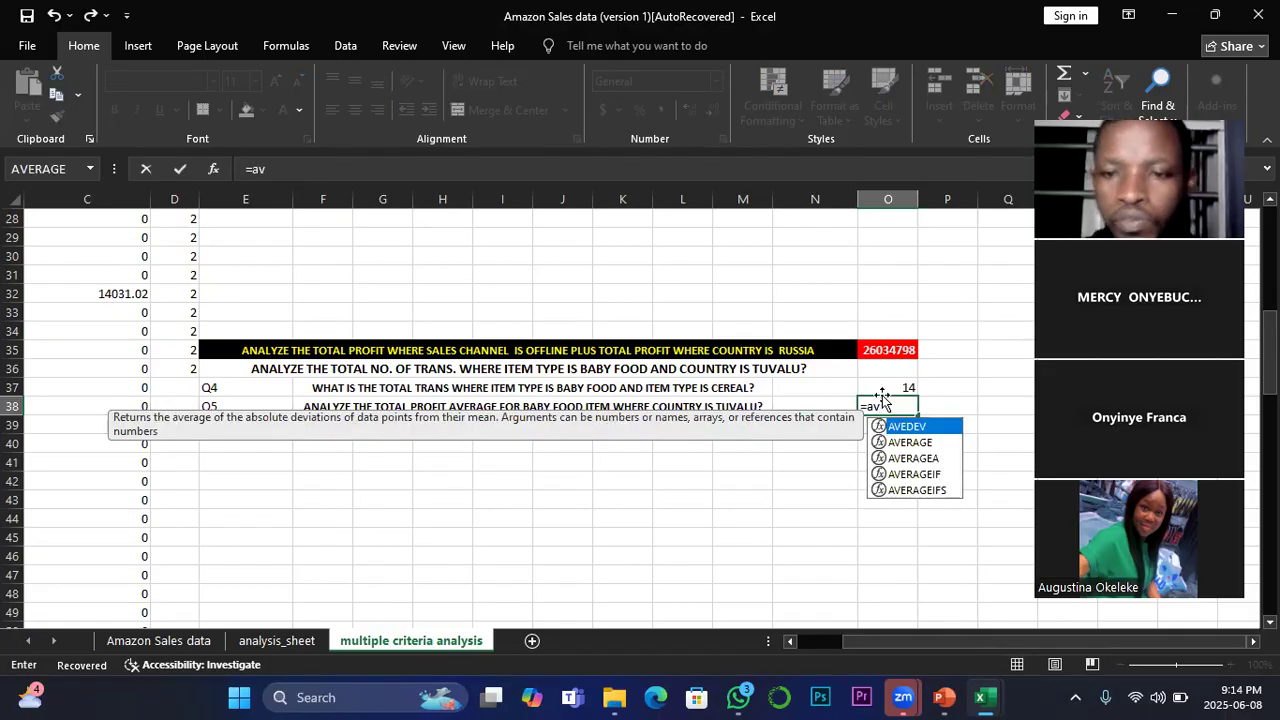
{"action": "double_click", "coordinate": [905, 489]}
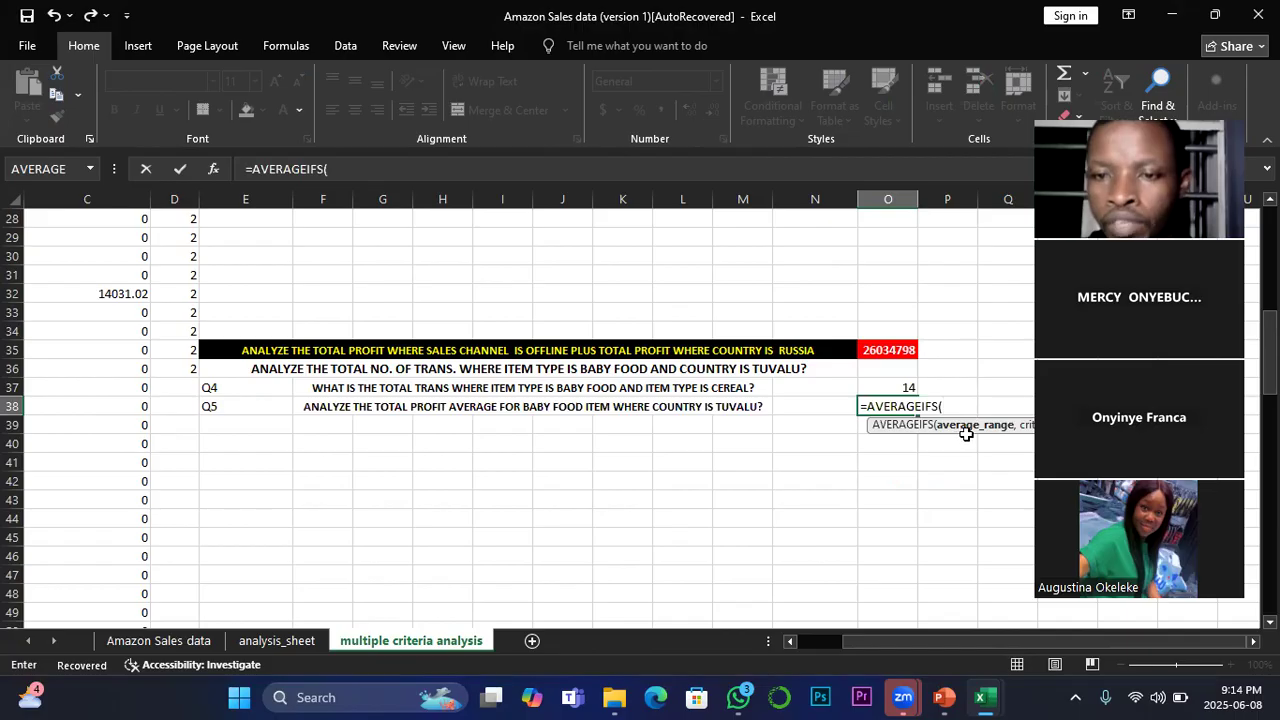
{"action": "left_click", "coordinate": [160, 641]}
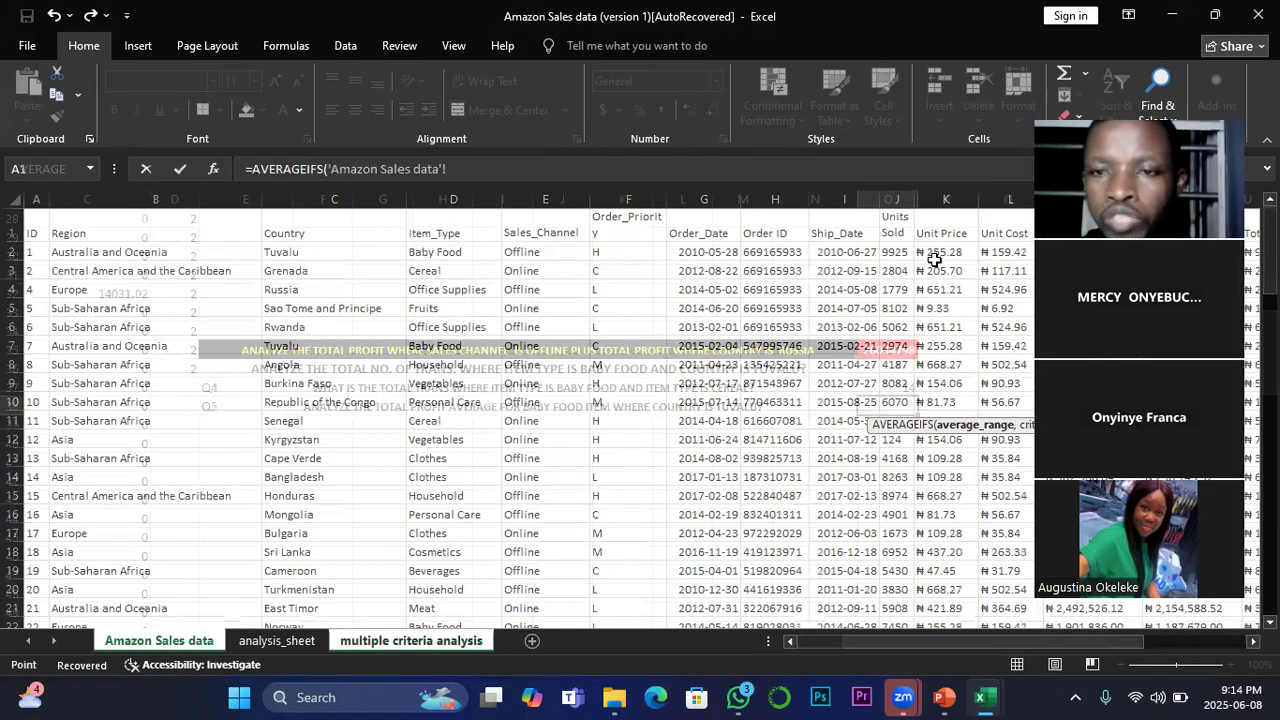
{"action": "left_click_drag", "start_coordinate": [918, 637], "coordinate": [1027, 630]}
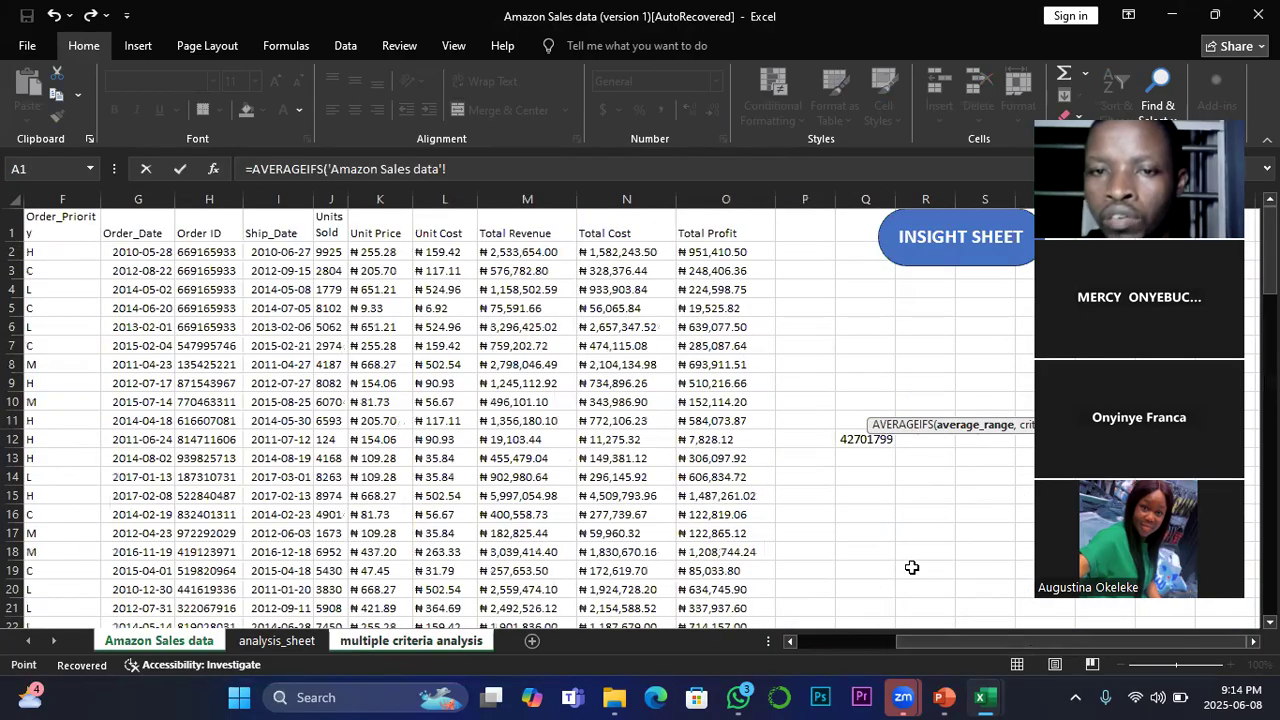
{"action": "left_click", "coordinate": [730, 198]}
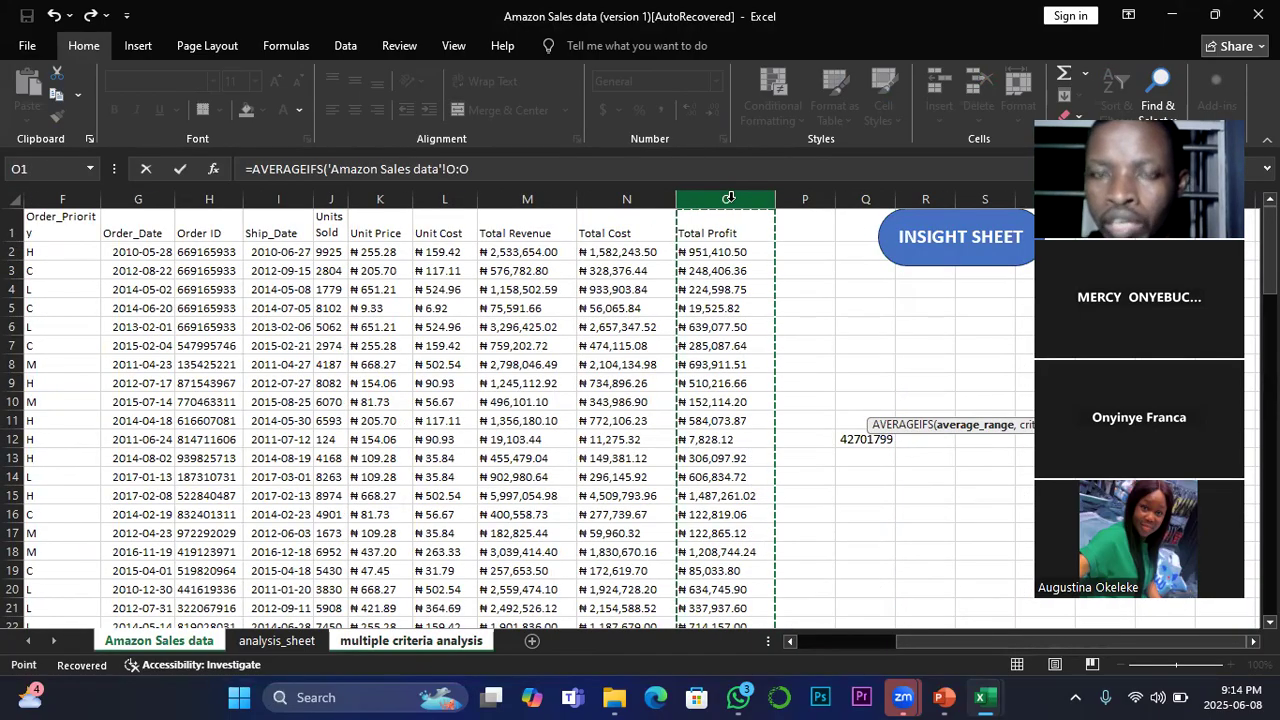
{"action": "type", "text": ","}
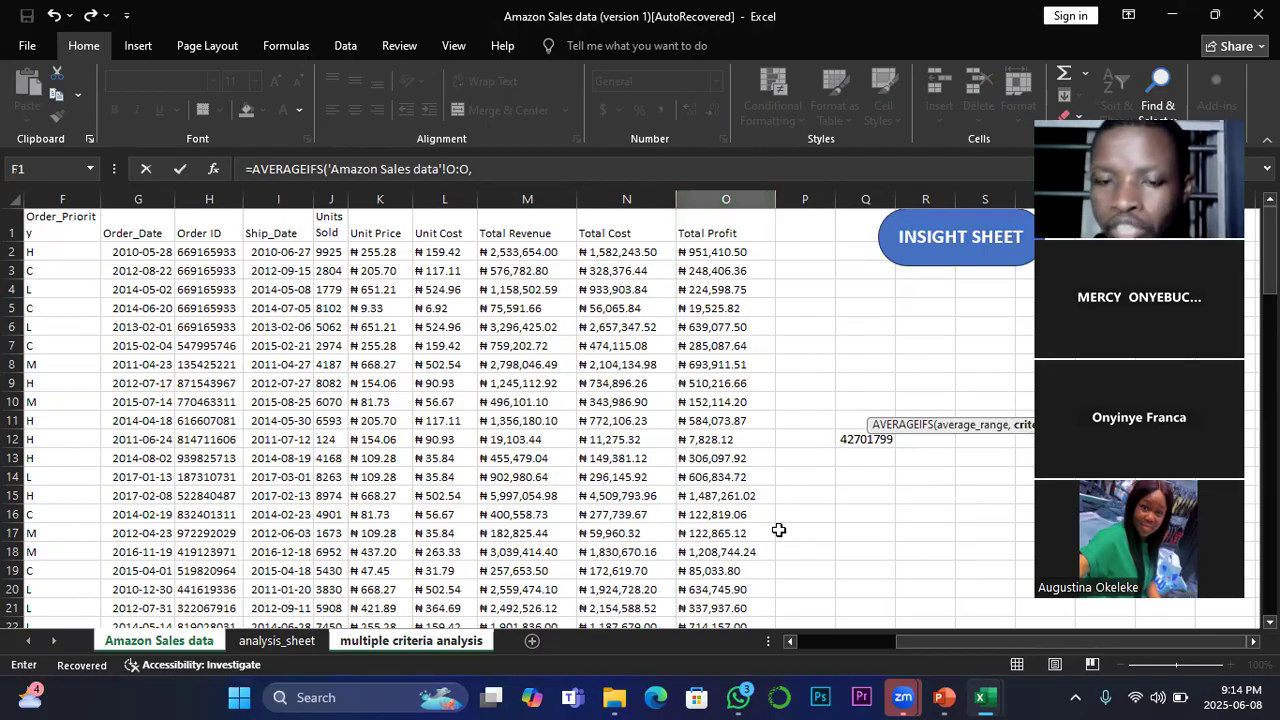
Step: Add the Item_Type column D:D with the Baby Food cell D2 as the formula's first criterion
{"action": "left_click_drag", "start_coordinate": [985, 645], "coordinate": [896, 639]}
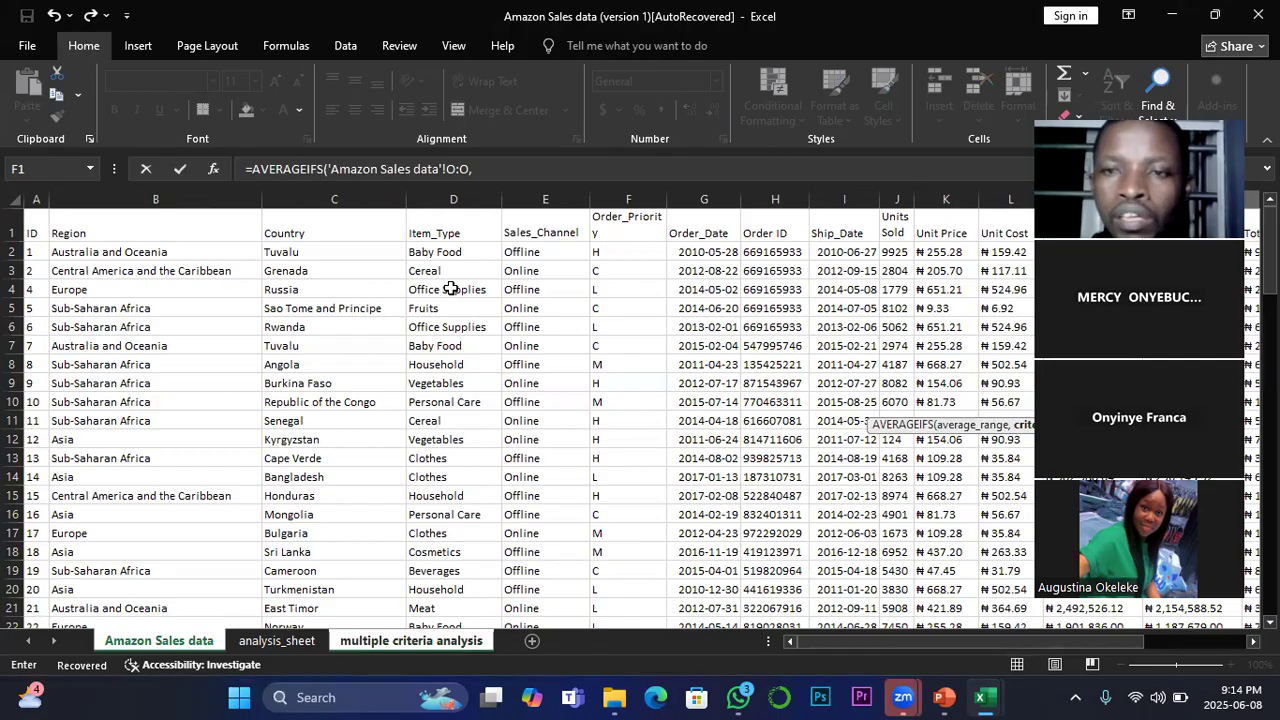
{"action": "left_click", "coordinate": [453, 197]}
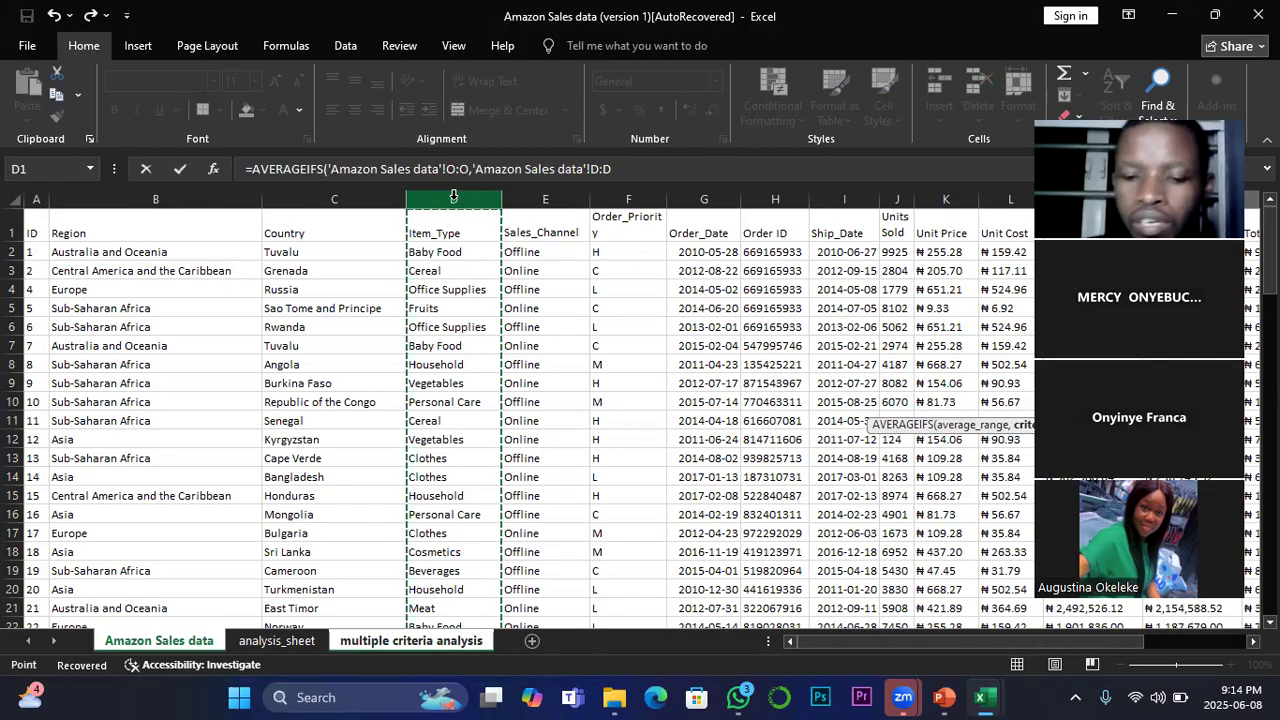
{"action": "type", "text": ","}
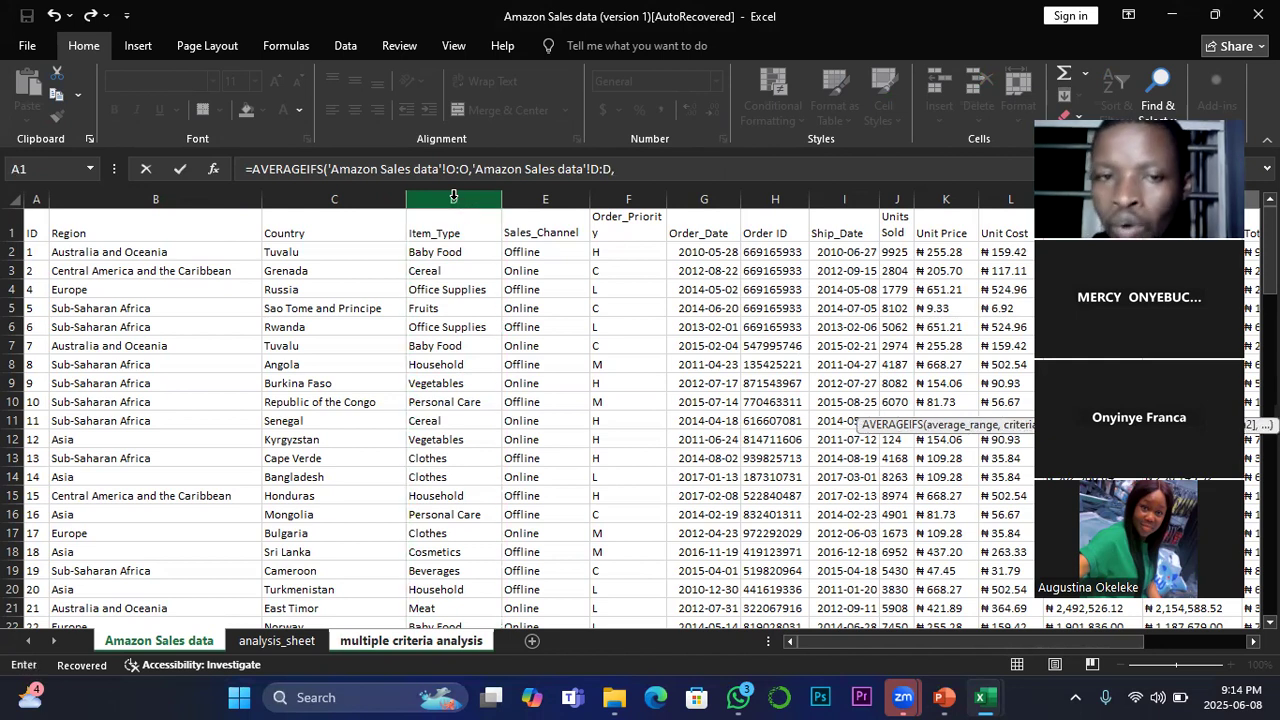
{"action": "left_click", "coordinate": [445, 252]}
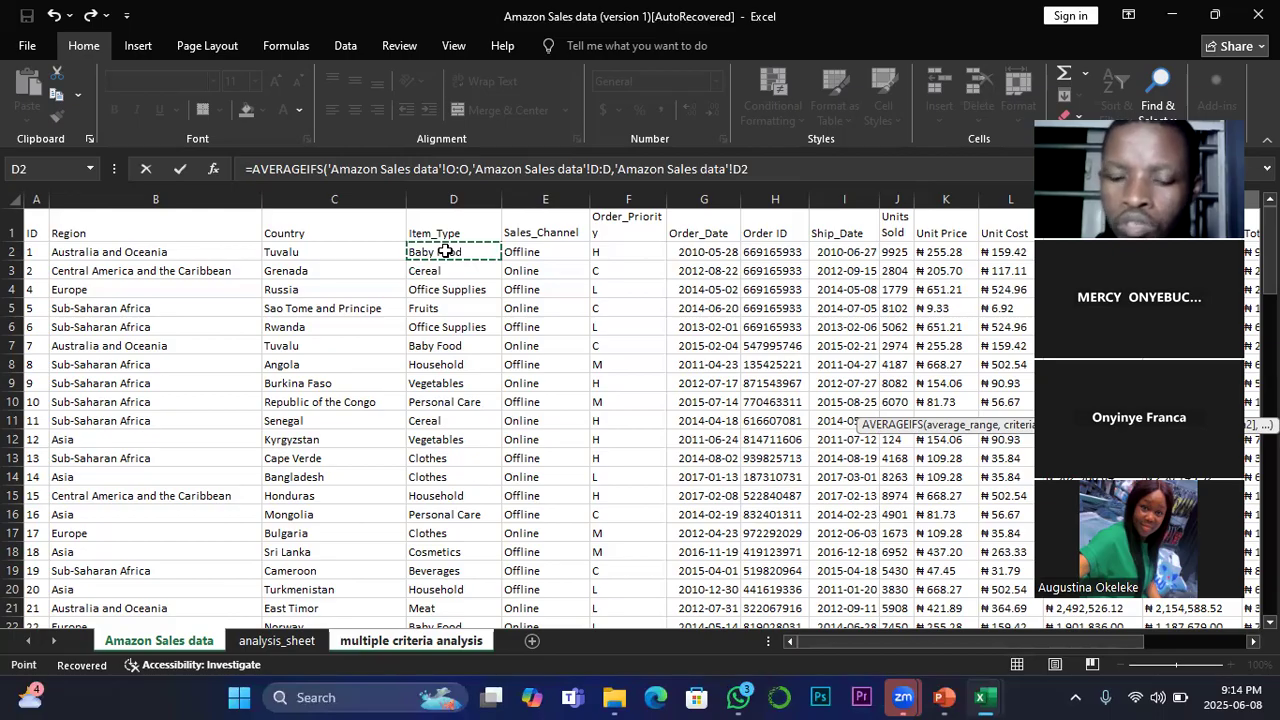
{"action": "type", "text": ","}
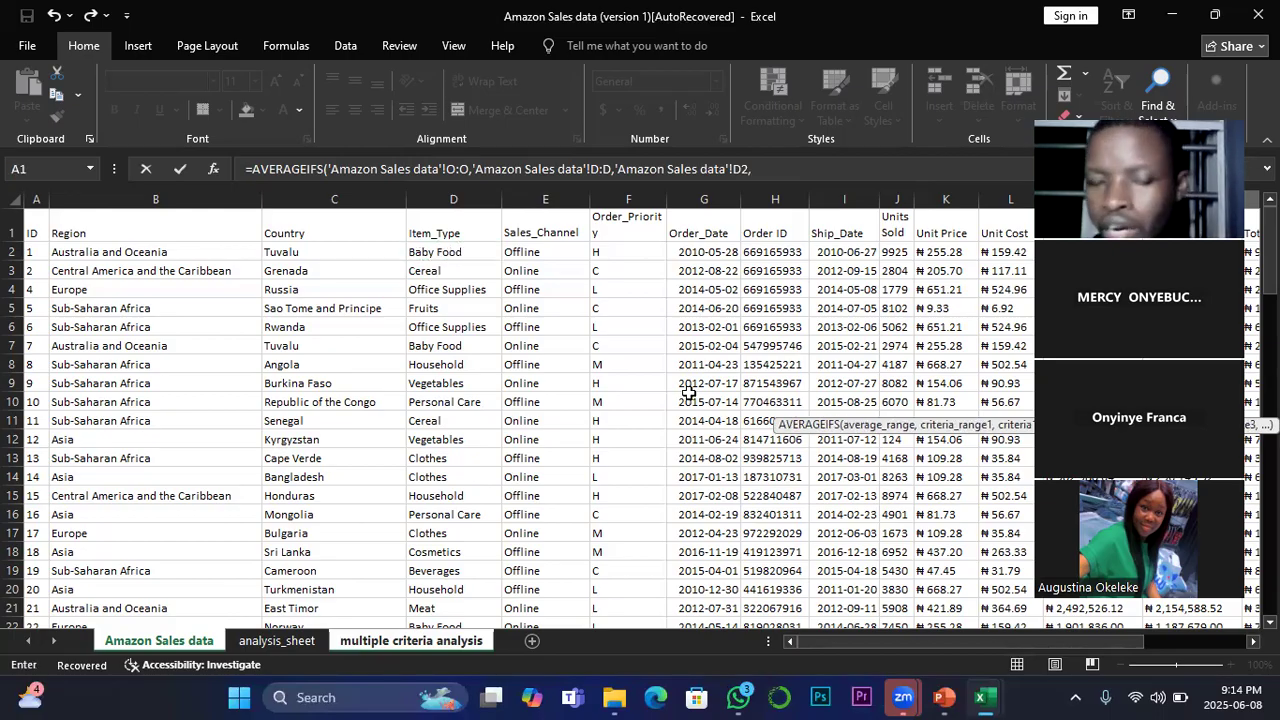
Step: Complete the AVERAGEIFS with the Country column C:C and Tuvalu cell C2 as second criterion, and make the O38 result bold
{"action": "left_click_drag", "start_coordinate": [922, 641], "coordinate": [870, 643]}
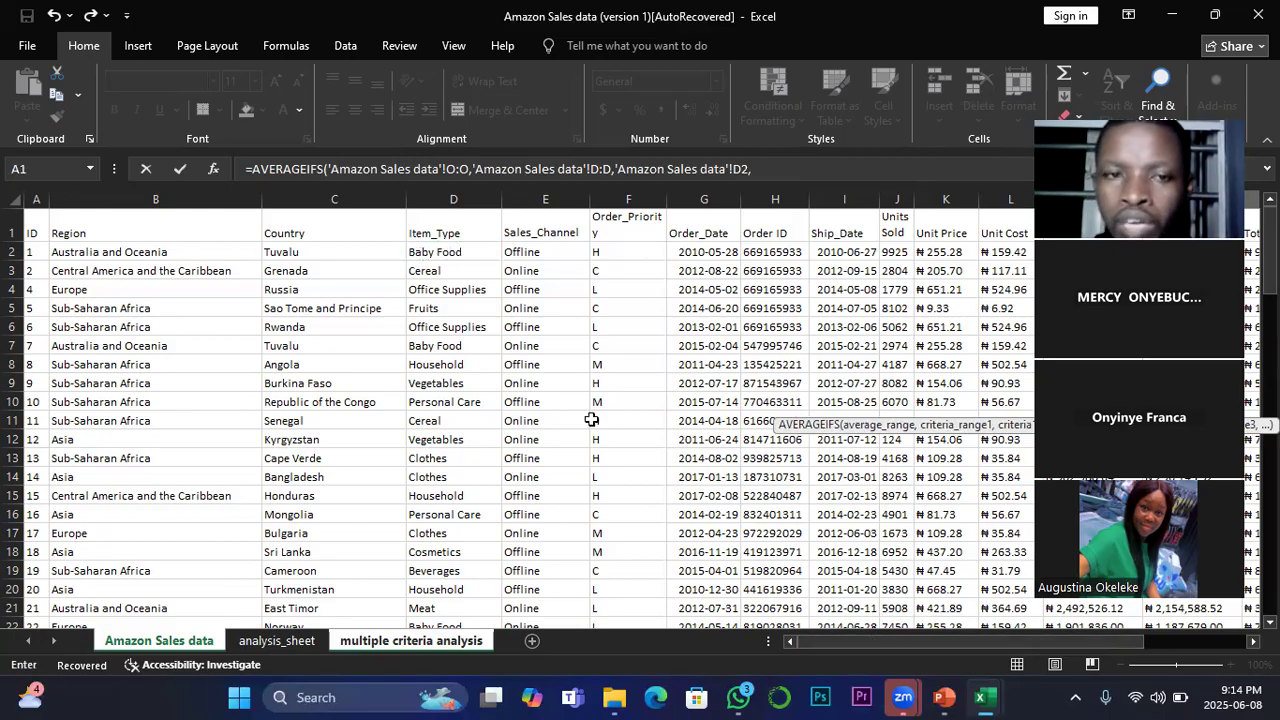
{"action": "left_click", "coordinate": [337, 194]}
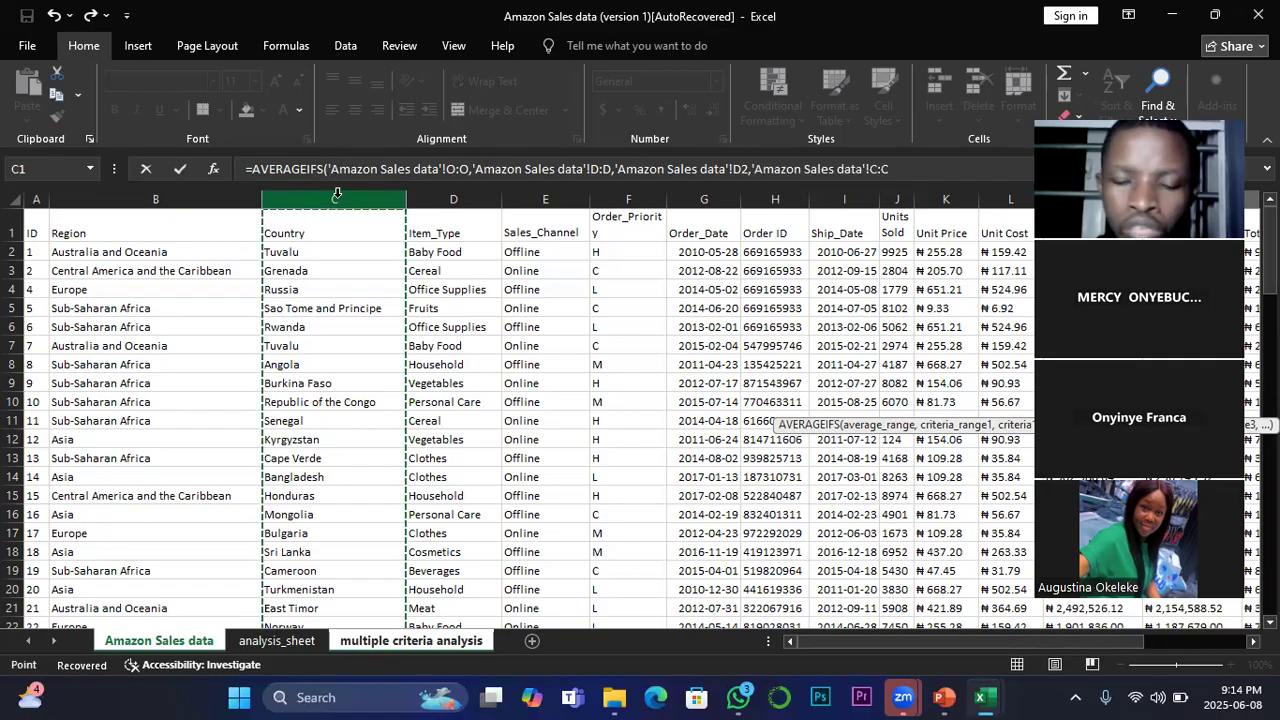
{"action": "type", "text": ","}
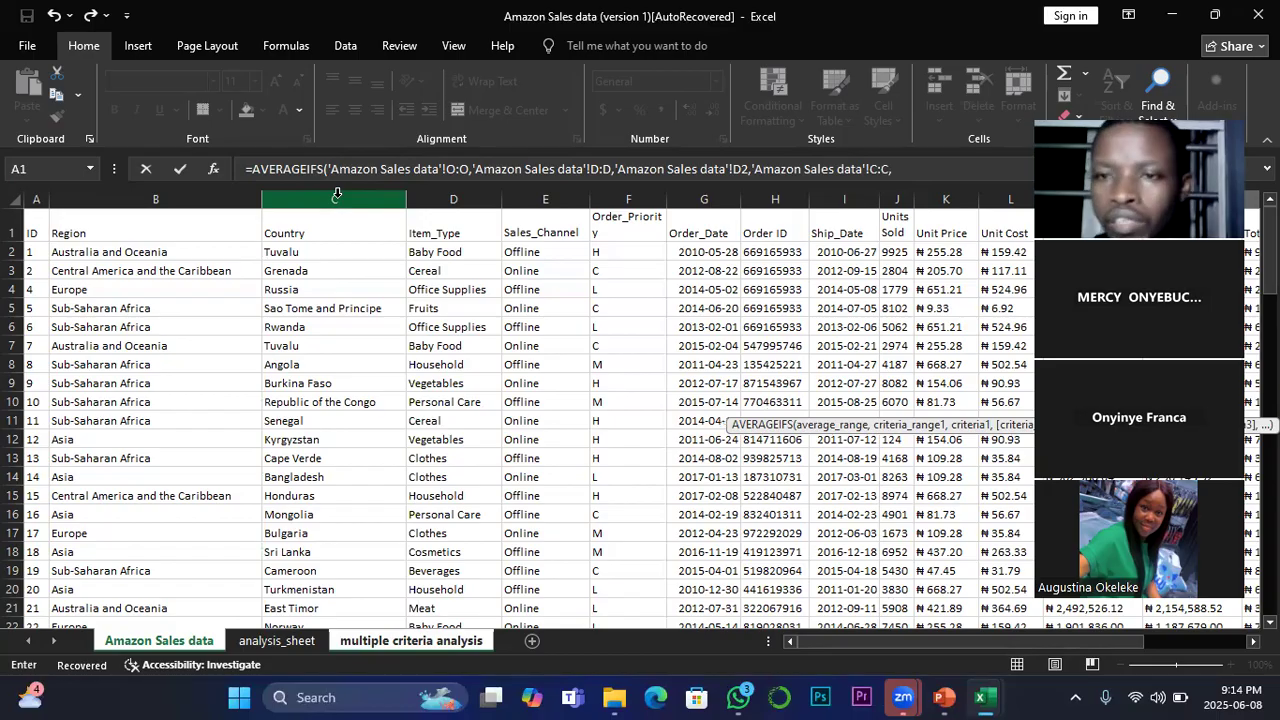
{"action": "left_click", "coordinate": [296, 252]}
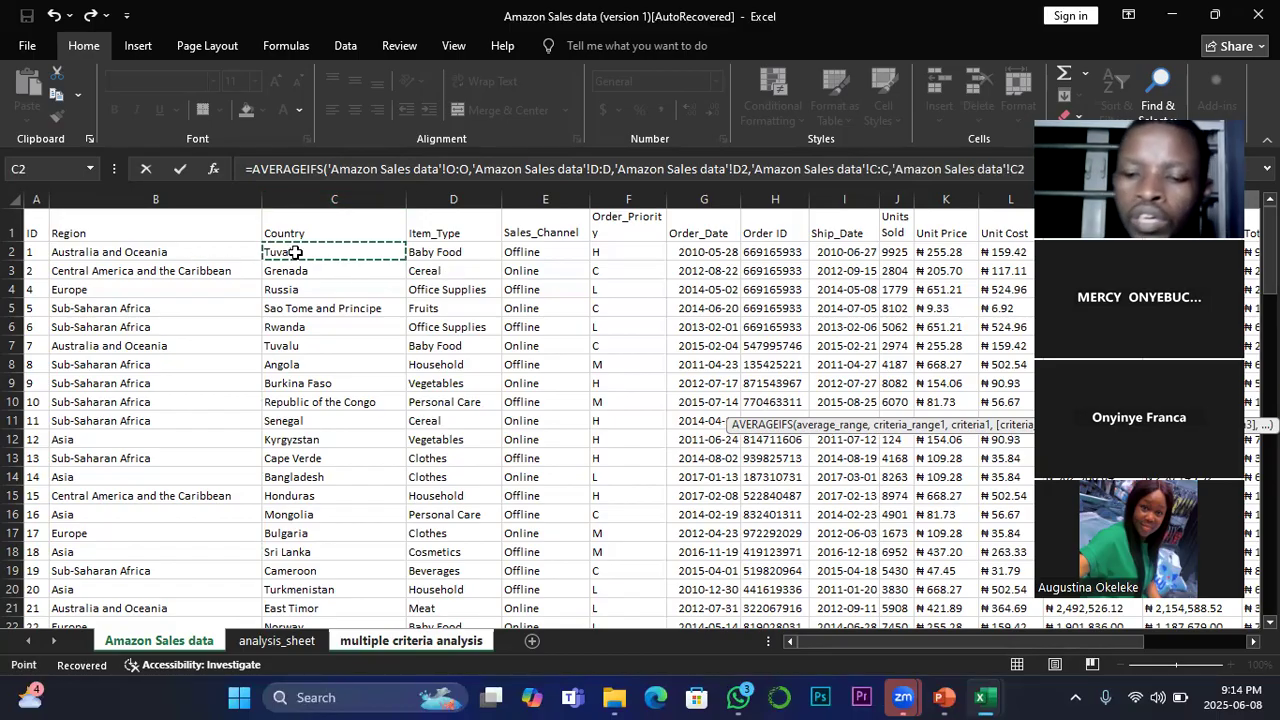
{"action": "key", "text": "Return"}
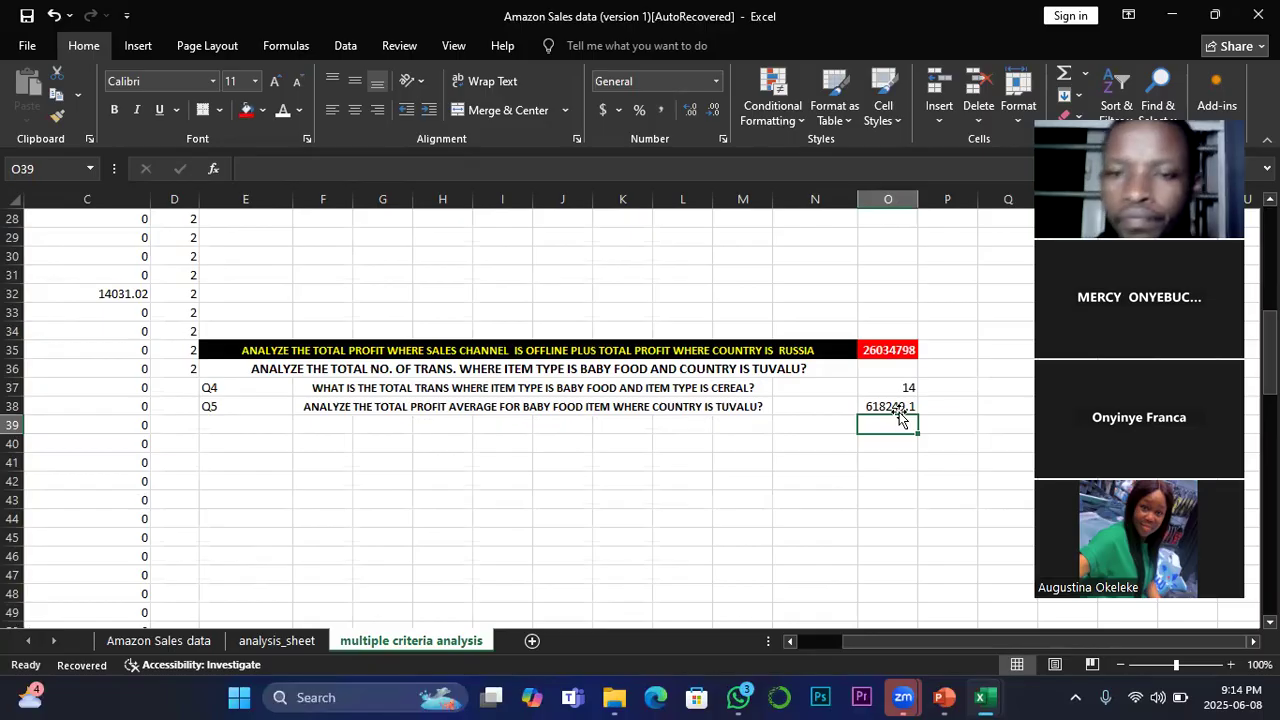
{"action": "left_click", "coordinate": [896, 407]}
{"action": "left_click", "coordinate": [115, 113]}
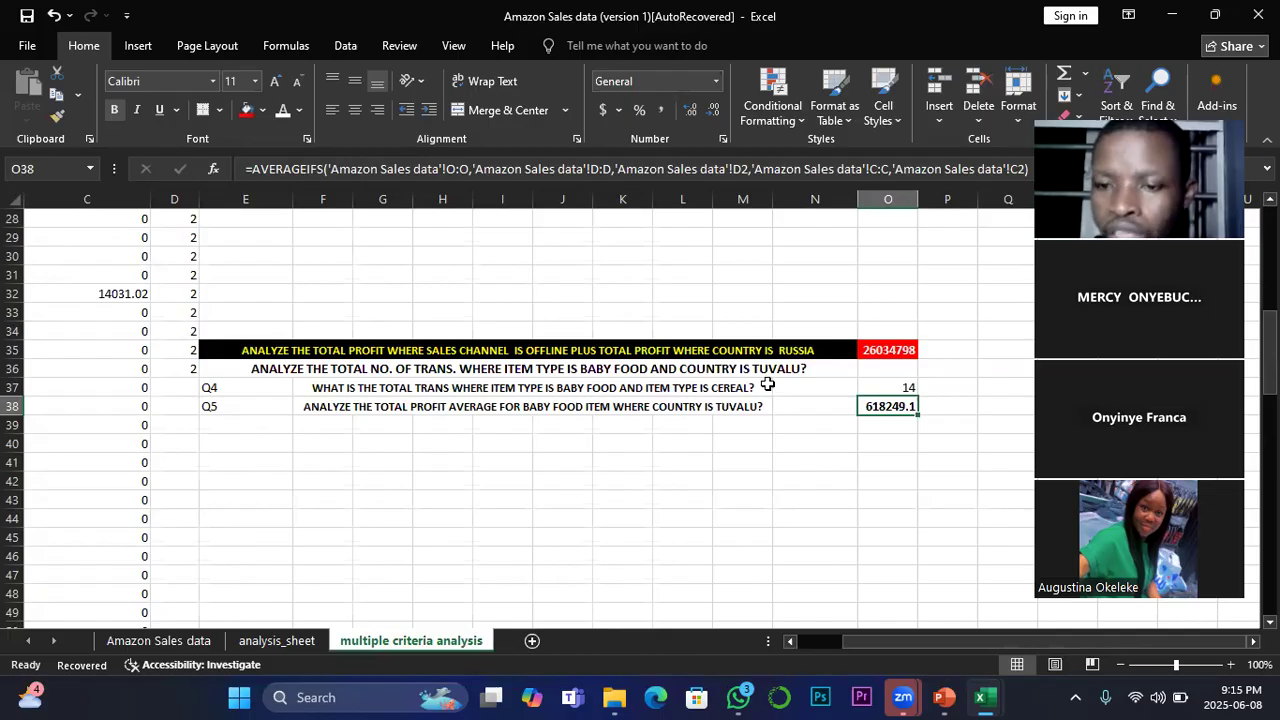
Step: Switch to the VLOOKUP FUNCTION MAIN presentation in PowerPoint and show the slide explaining the IF function's syntax
{"action": "mouse_move", "coordinate": [940, 697]}
{"action": "left_click", "coordinate": [1040, 610]}
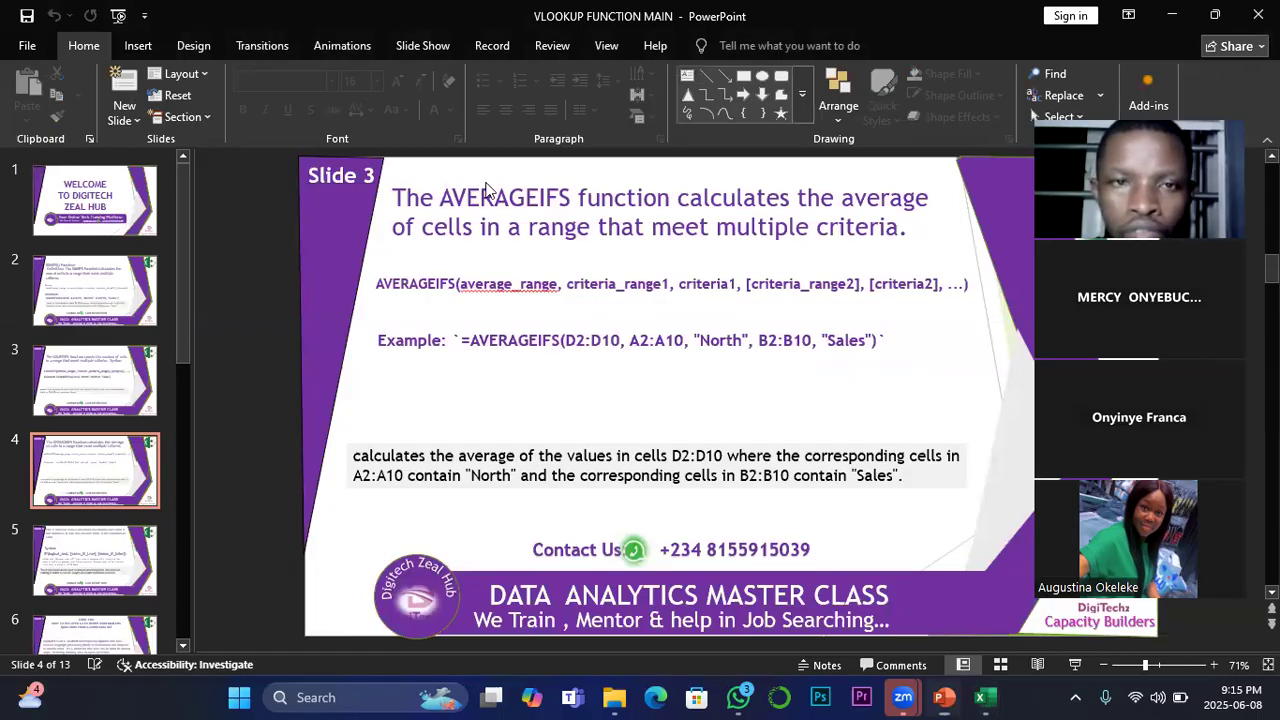
{"action": "left_click", "coordinate": [105, 558]}
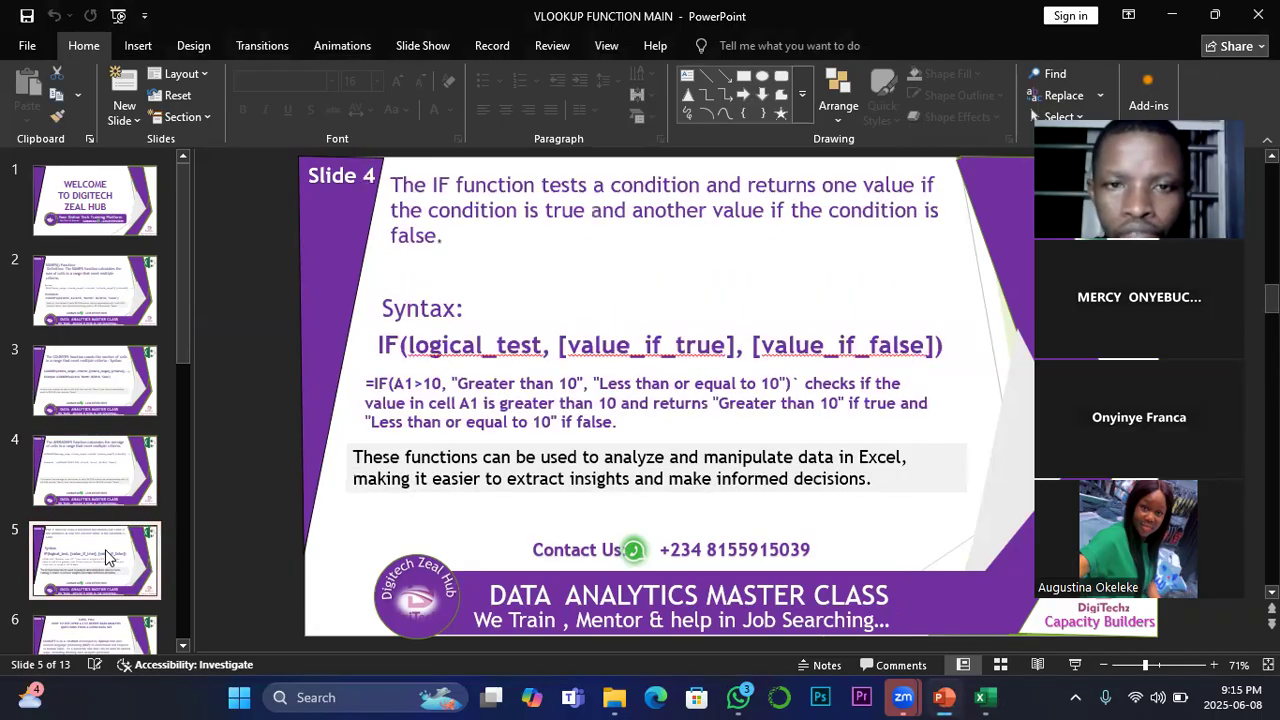
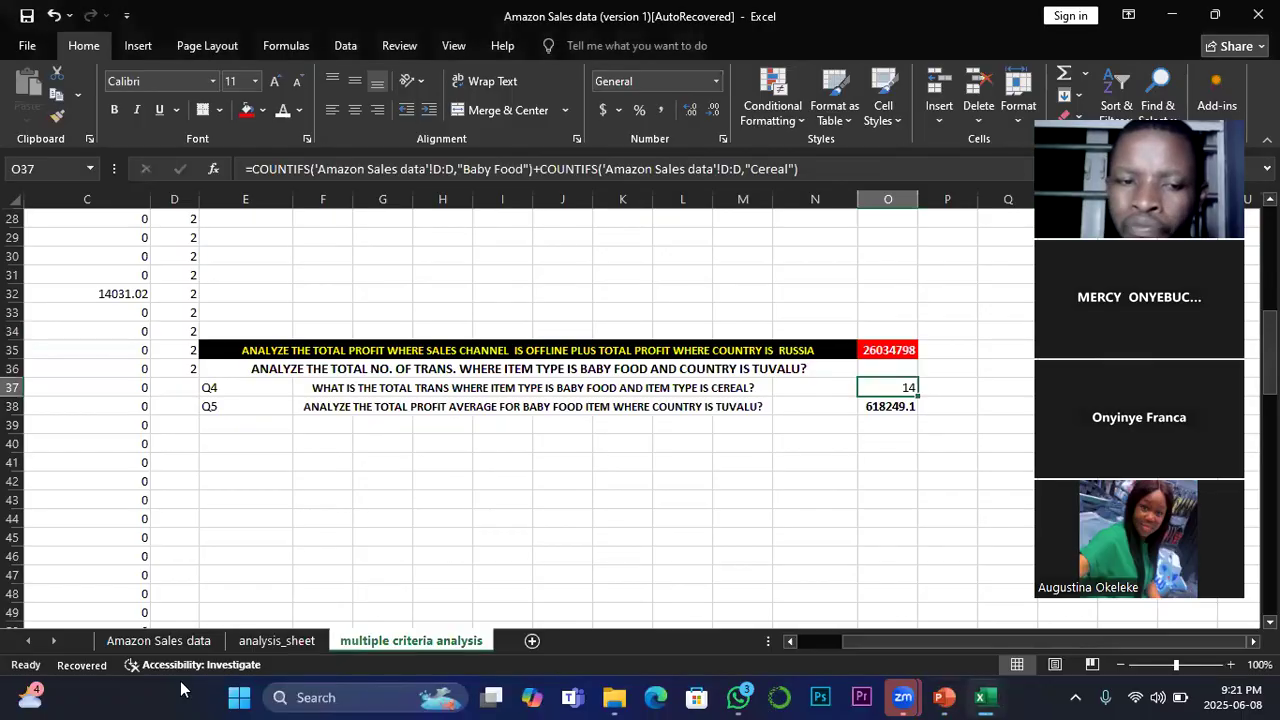
Step: Switch back to Excel's Amazon Sales data sheet and clear the stray value in cell Q12
{"action": "left_click", "coordinate": [197, 637]}
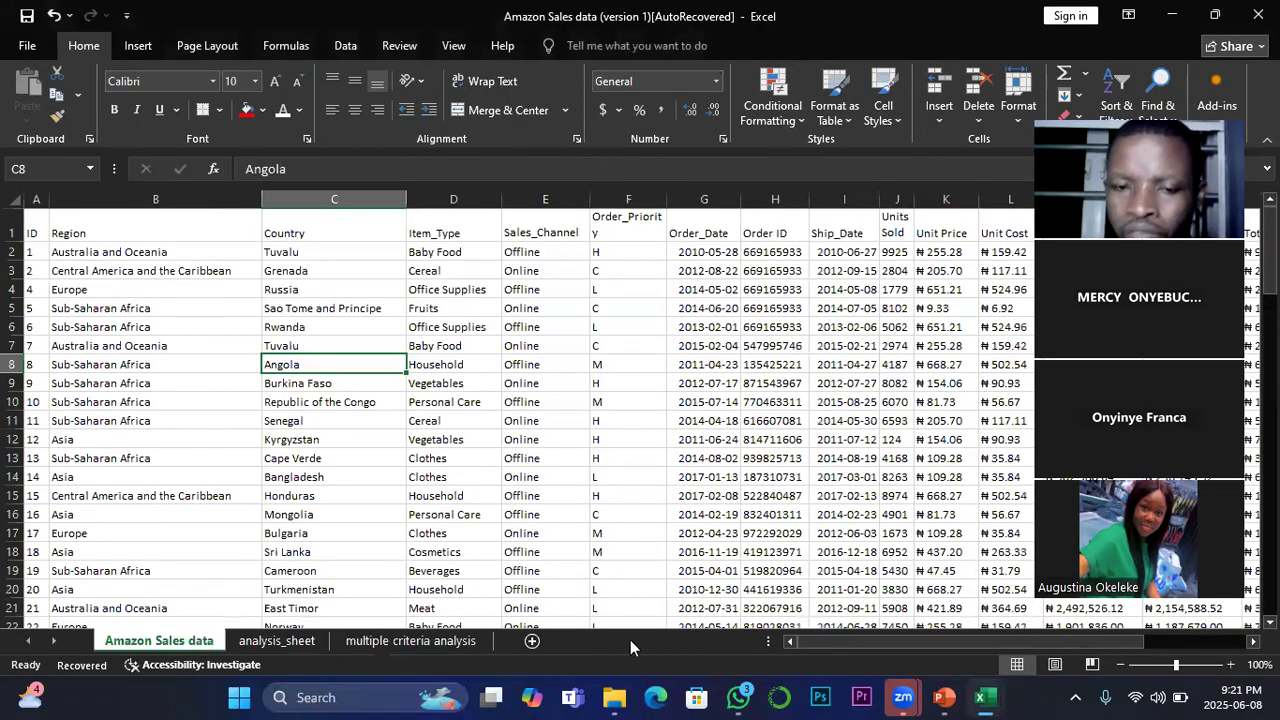
{"action": "left_click_drag", "start_coordinate": [866, 638], "coordinate": [930, 624]}
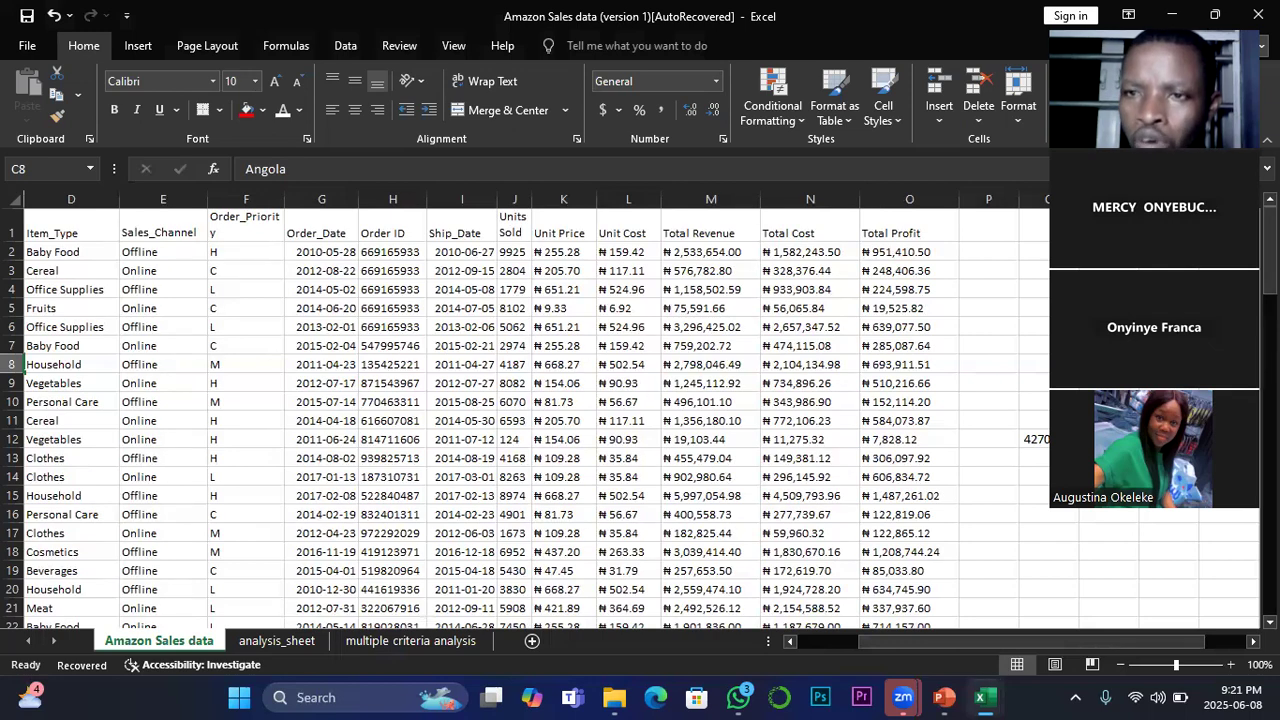
{"action": "left_click", "coordinate": [1048, 435]}
{"action": "key", "text": "Delete"}
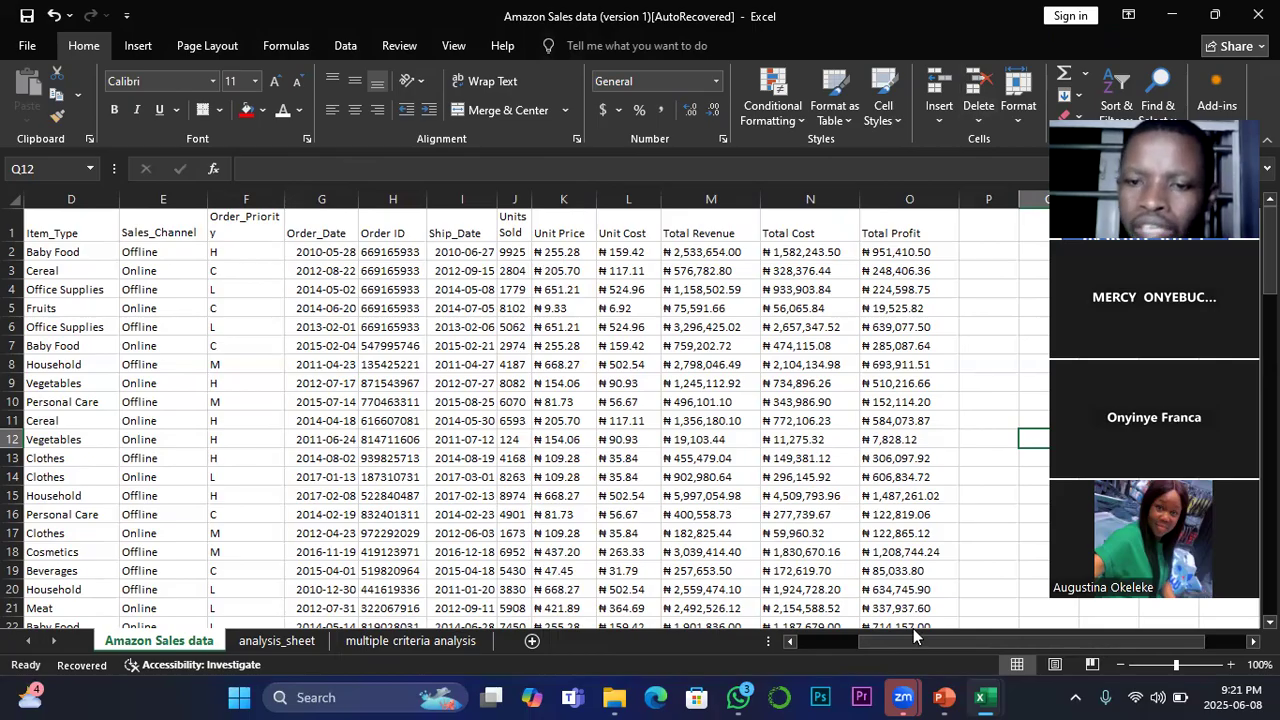
Step: Review the sales data columns from Region through Total Profit and the free area beside them
{"action": "left_click_drag", "start_coordinate": [907, 637], "coordinate": [780, 637]}
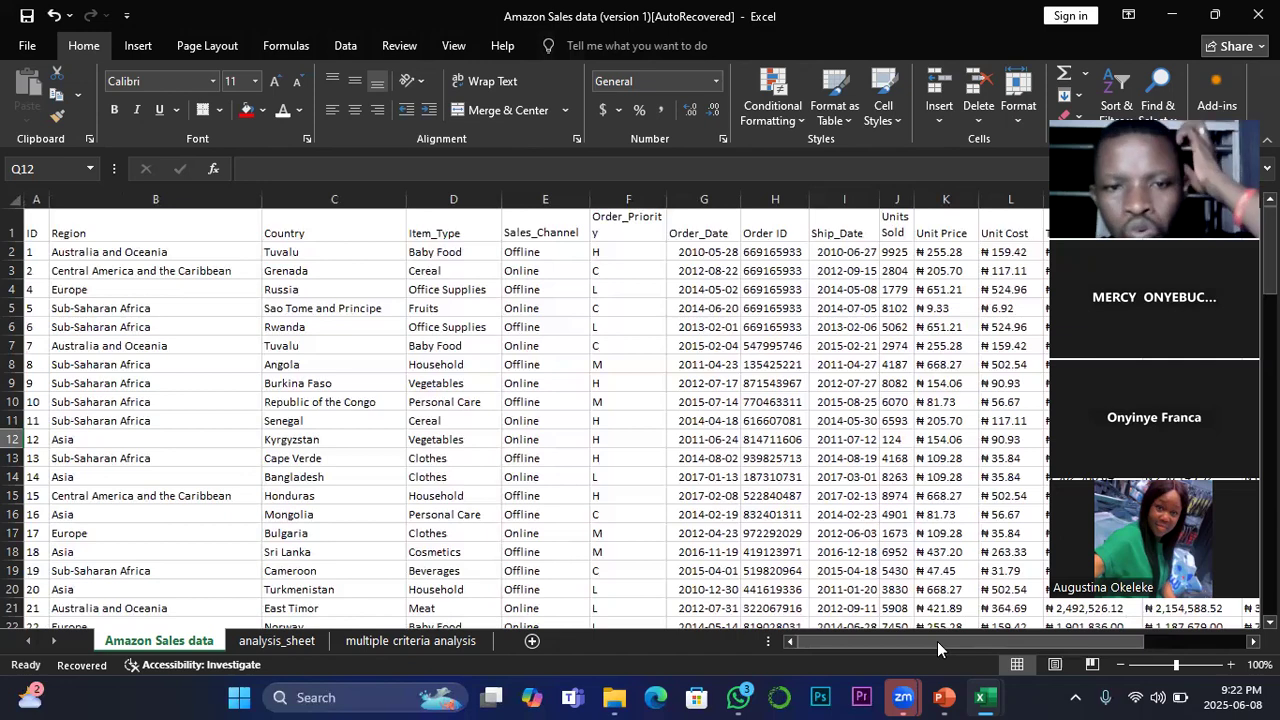
{"action": "left_click_drag", "start_coordinate": [937, 641], "coordinate": [817, 614]}
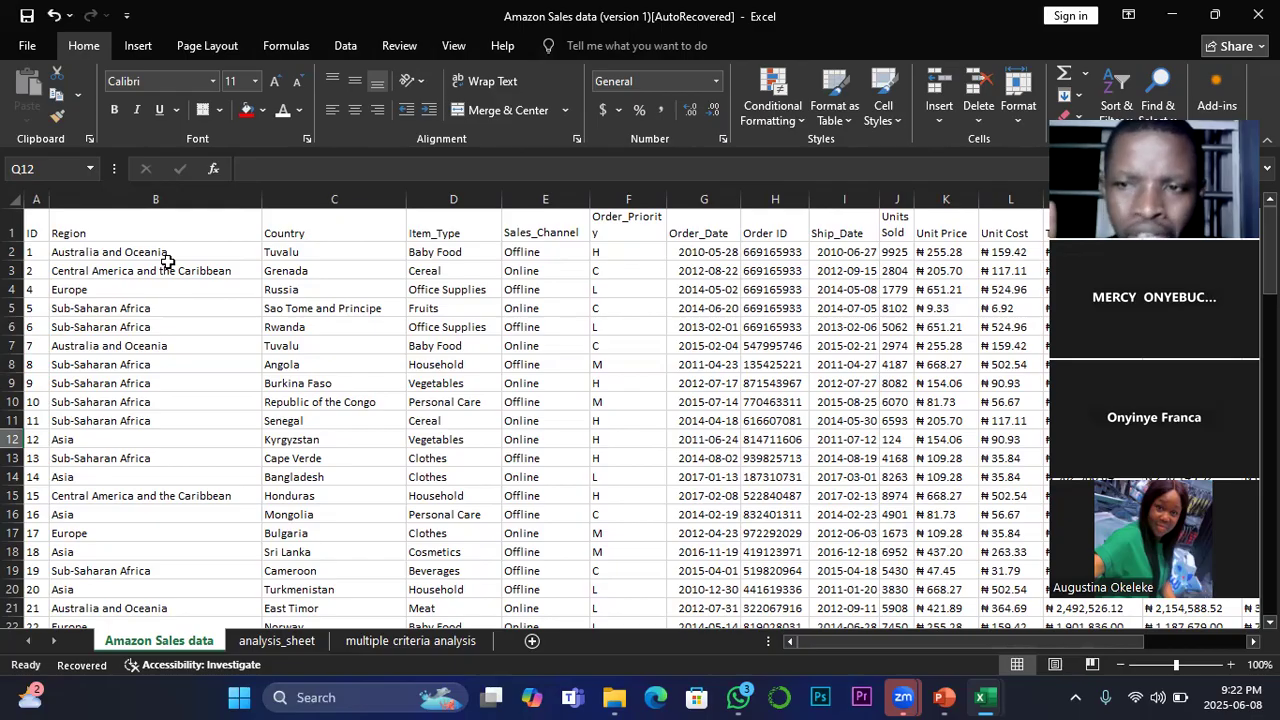
{"action": "left_click_drag", "start_coordinate": [849, 645], "coordinate": [918, 635]}
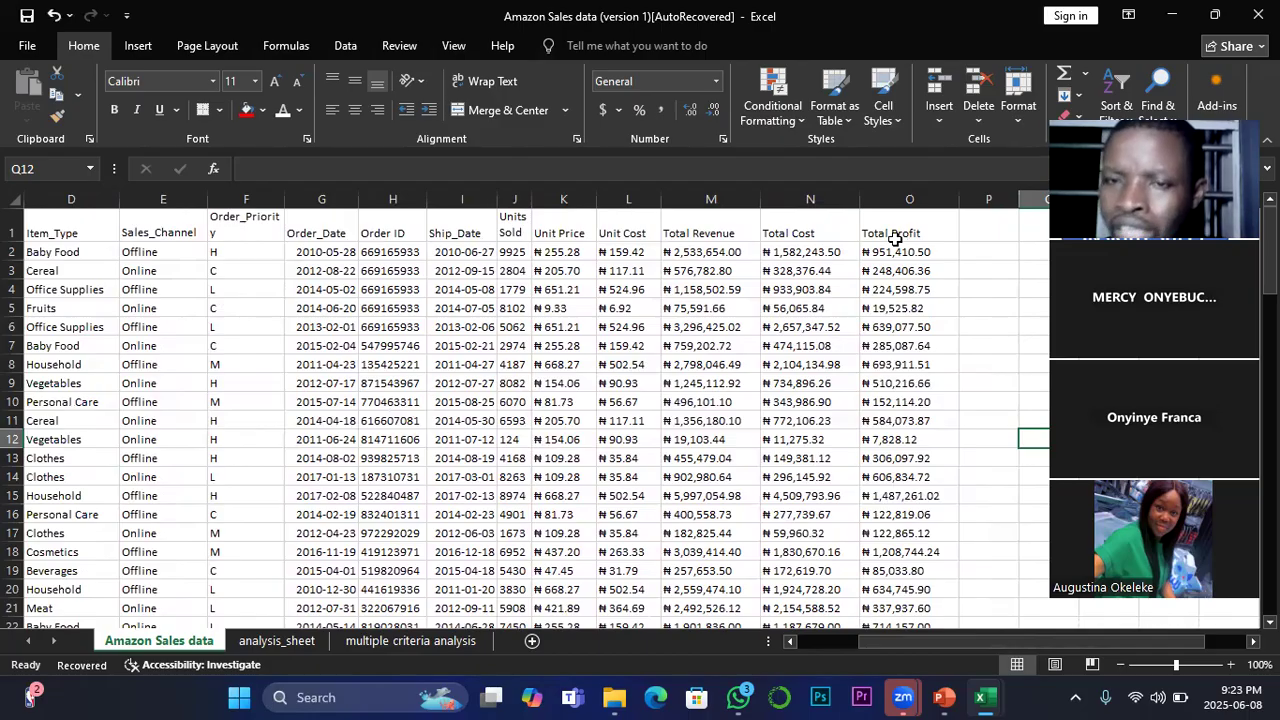
{"action": "left_click_drag", "start_coordinate": [1053, 632], "coordinate": [1042, 600]}
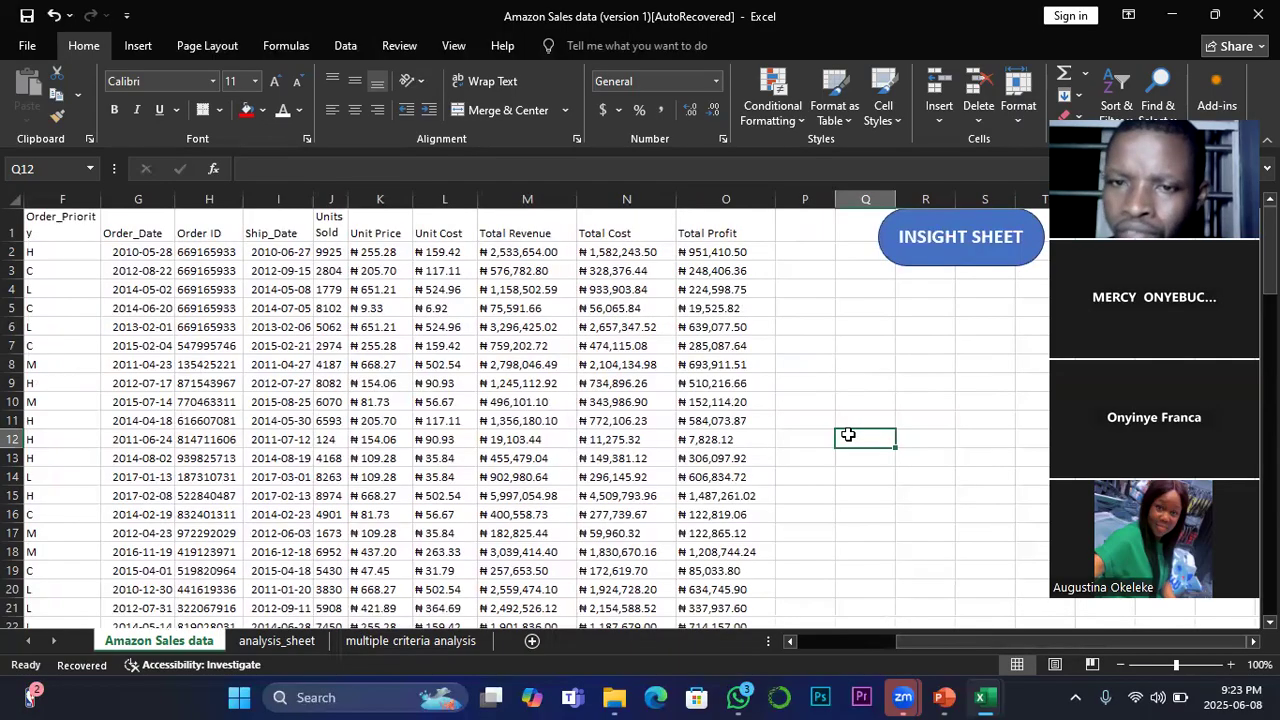
{"action": "scroll", "coordinate": [848, 435], "scroll_direction": "down", "scroll_amount": 5}
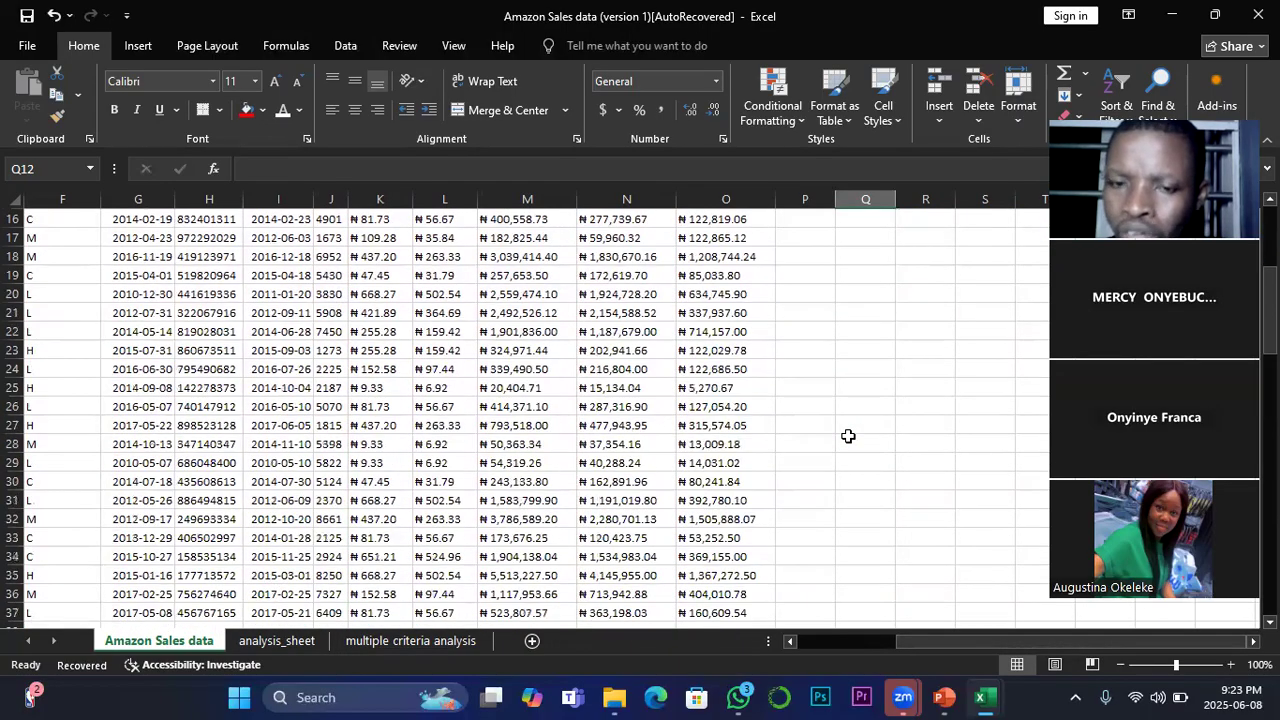
{"action": "scroll", "coordinate": [848, 435], "scroll_direction": "up", "scroll_amount": 5}
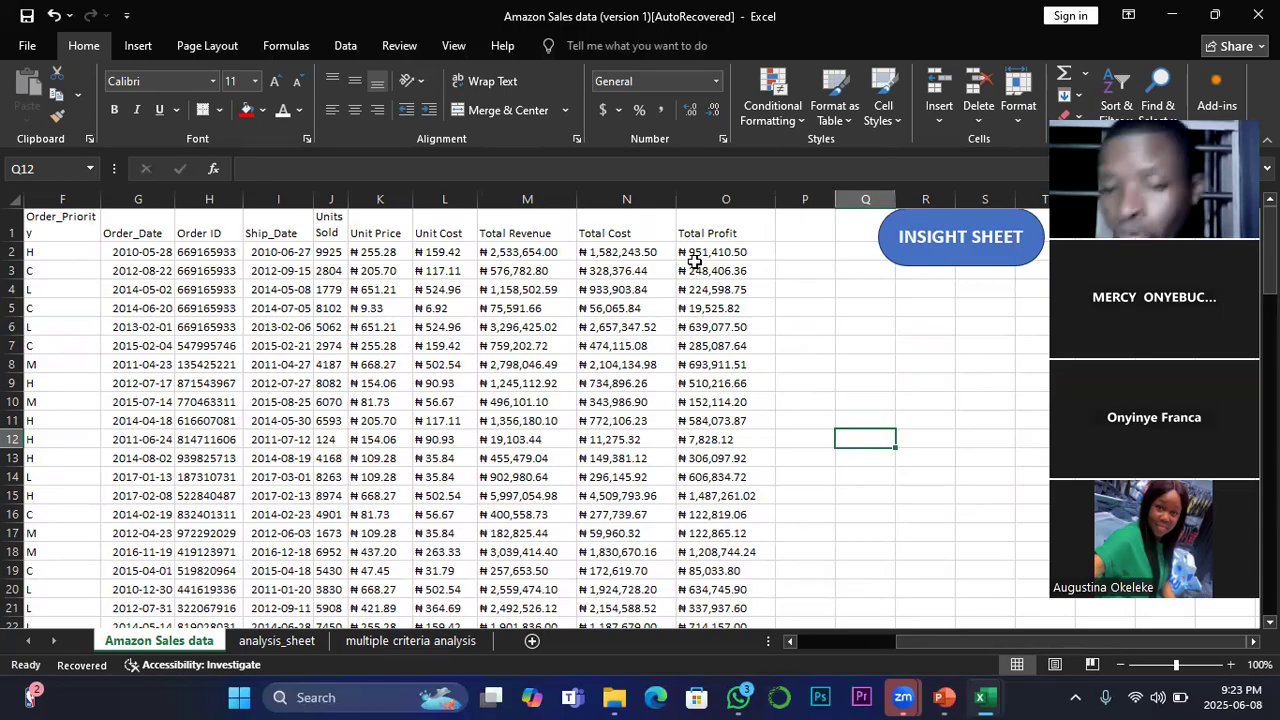
{"action": "left_click_drag", "start_coordinate": [913, 642], "coordinate": [946, 639]}
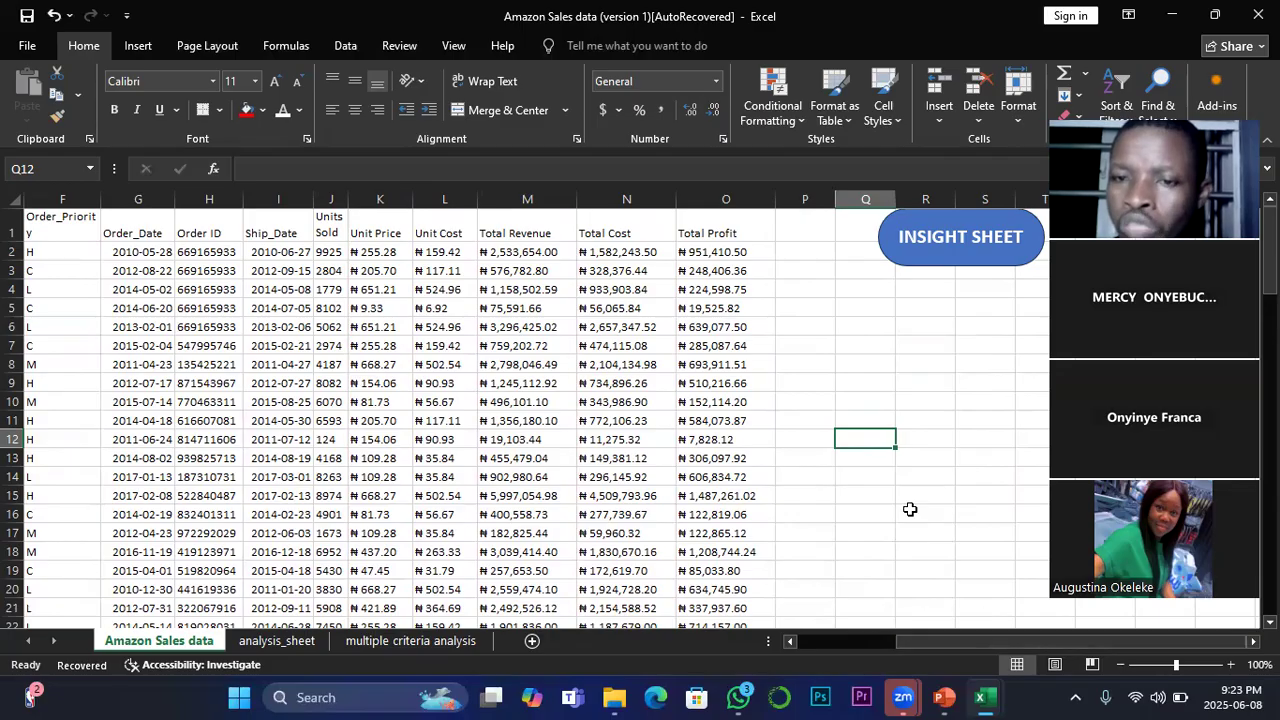
Step: List the reward items CAR, GEN and FAN in cells R6 to R8 beside the sales data
{"action": "left_click", "coordinate": [925, 330]}
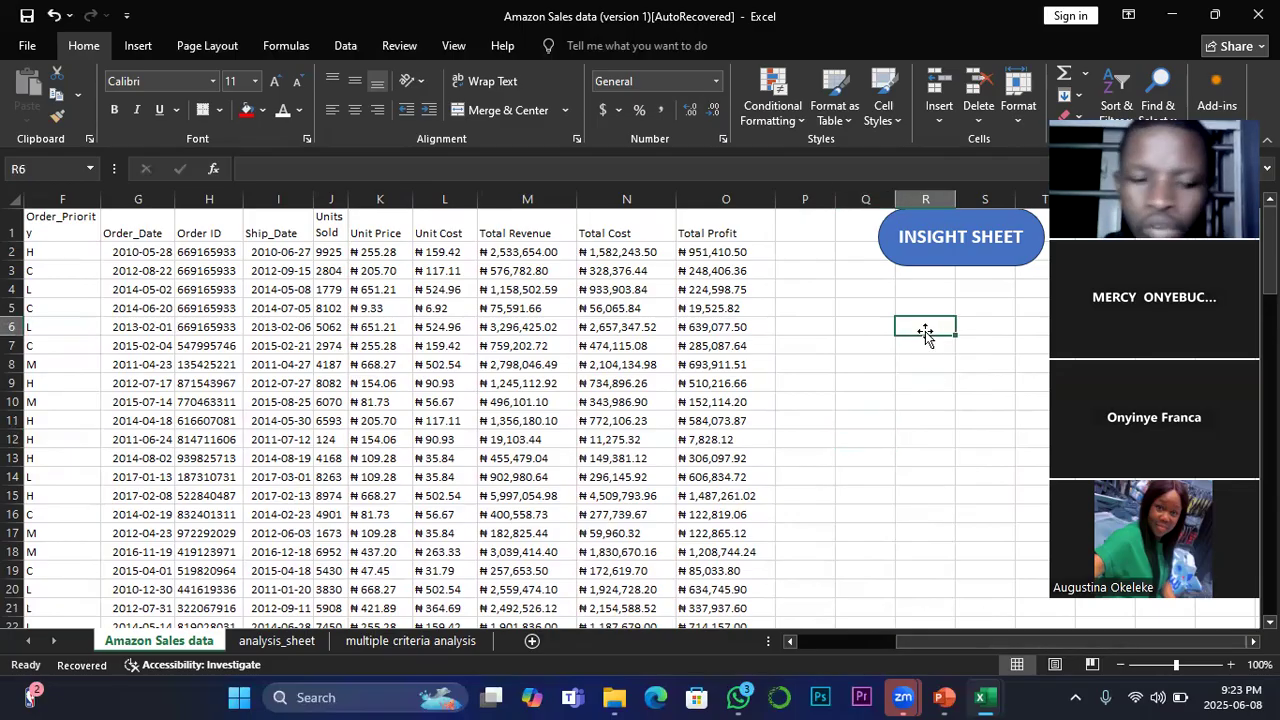
{"action": "type", "text": "ca"}
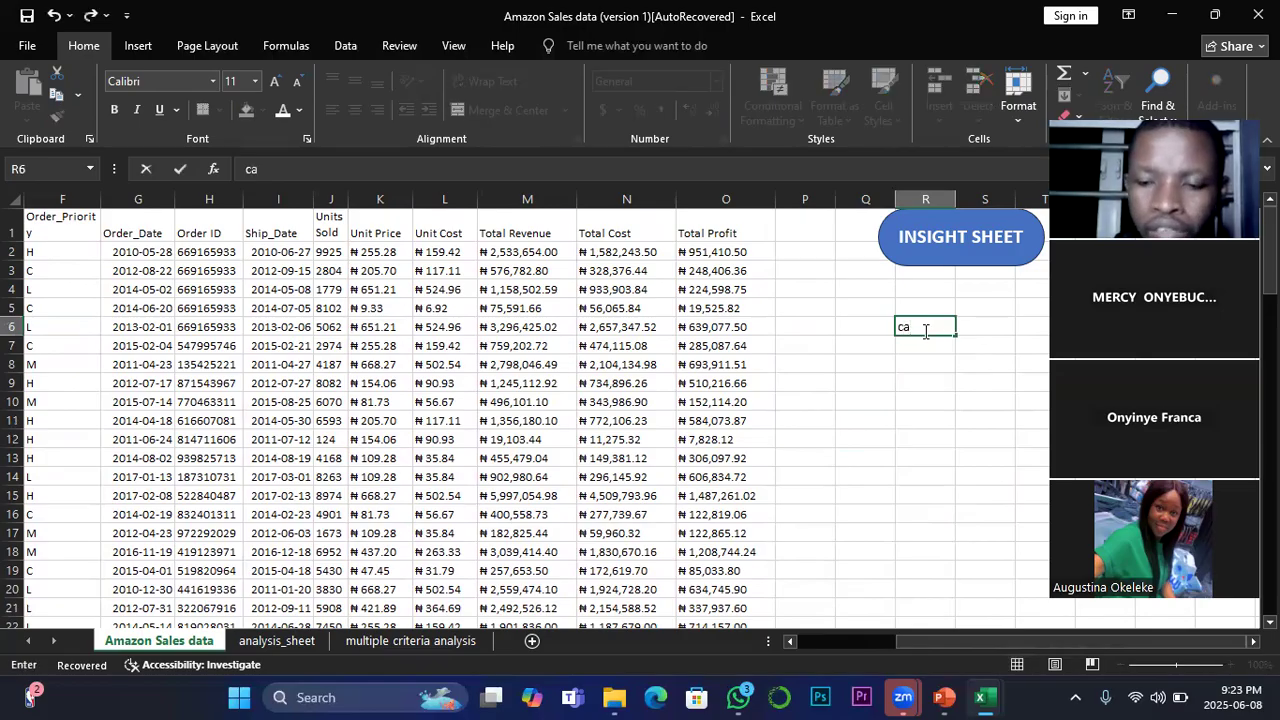
{"action": "type", "text": "CAR"}
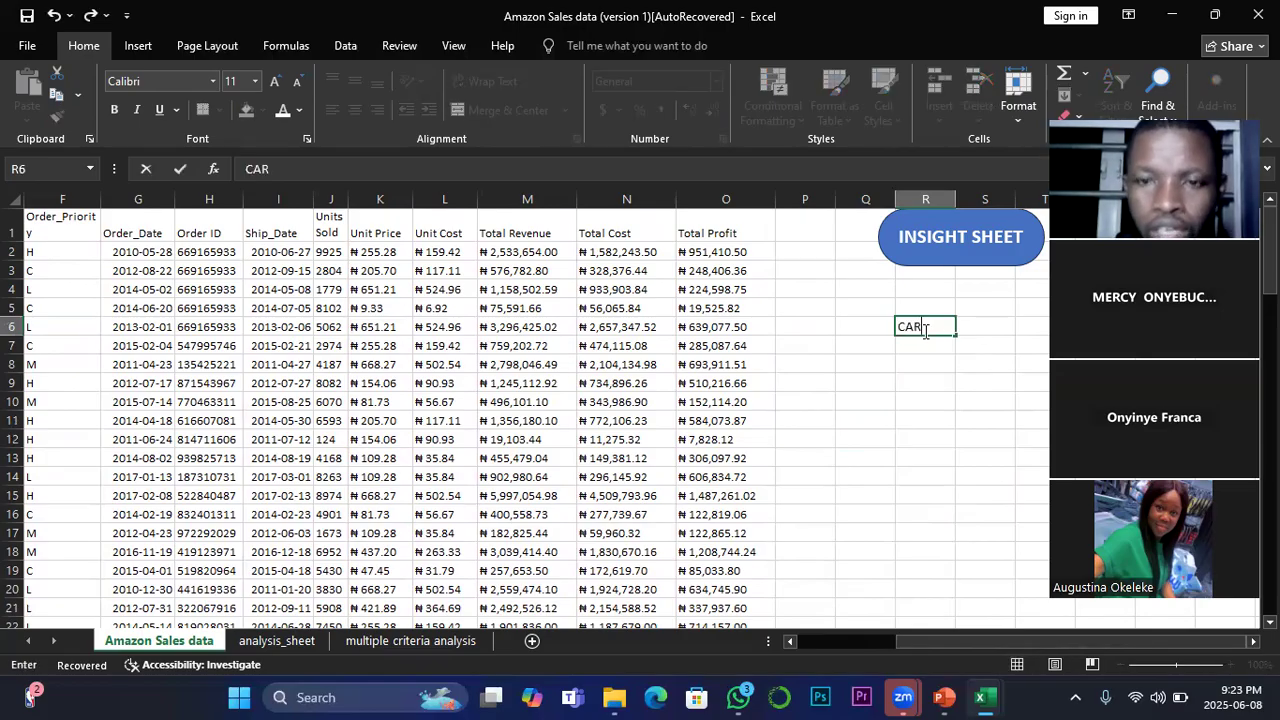
{"action": "key", "text": "Return"}
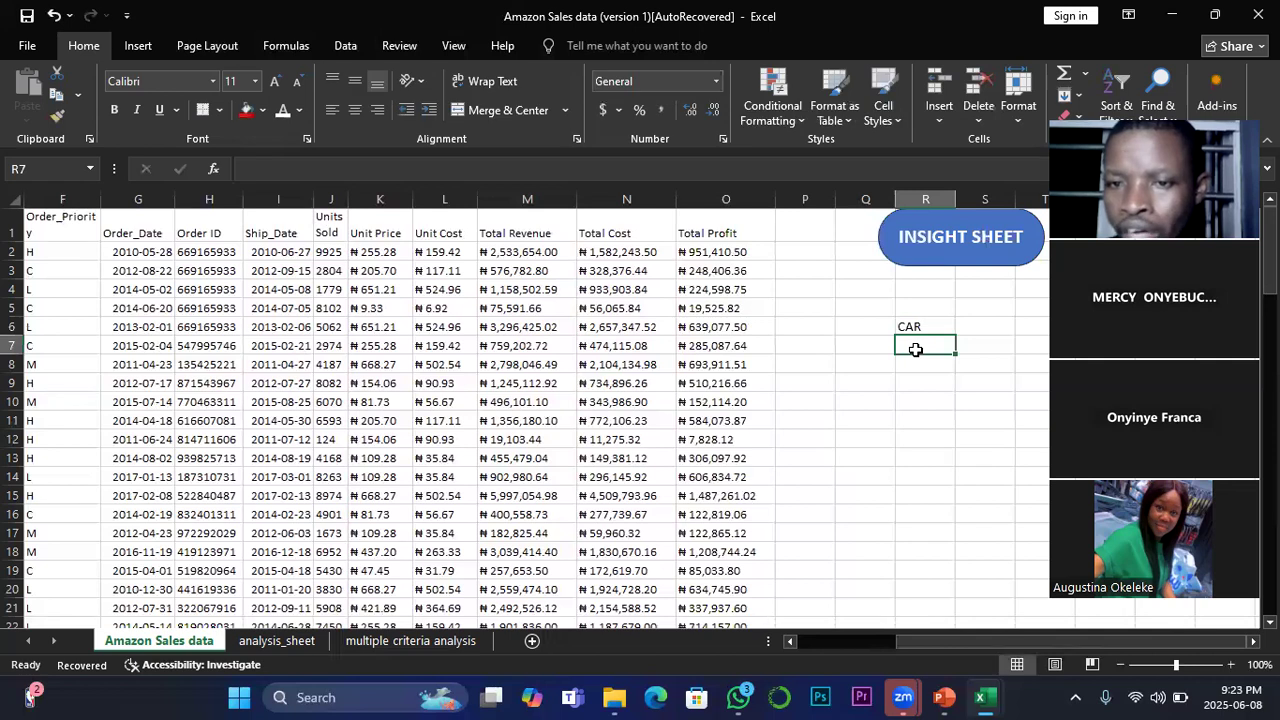
{"action": "type", "text": "GEN"}
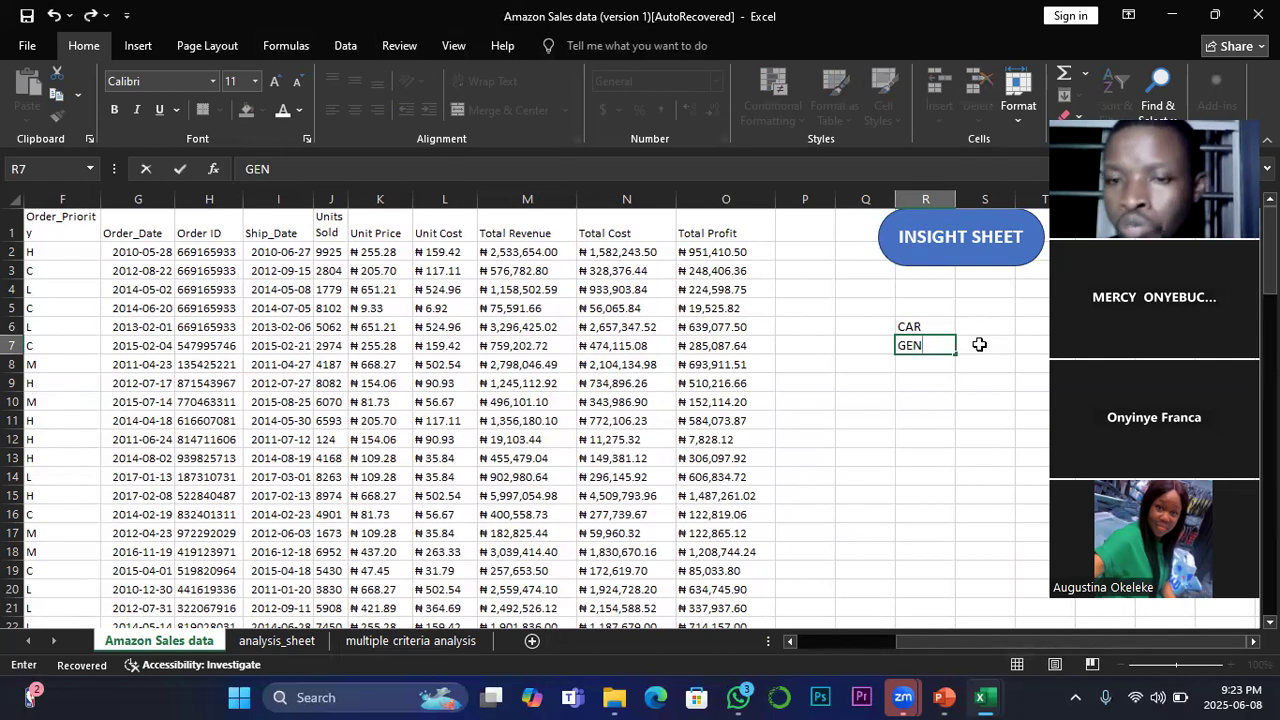
{"action": "left_click", "coordinate": [930, 366]}
{"action": "type", "text": "FAN"}
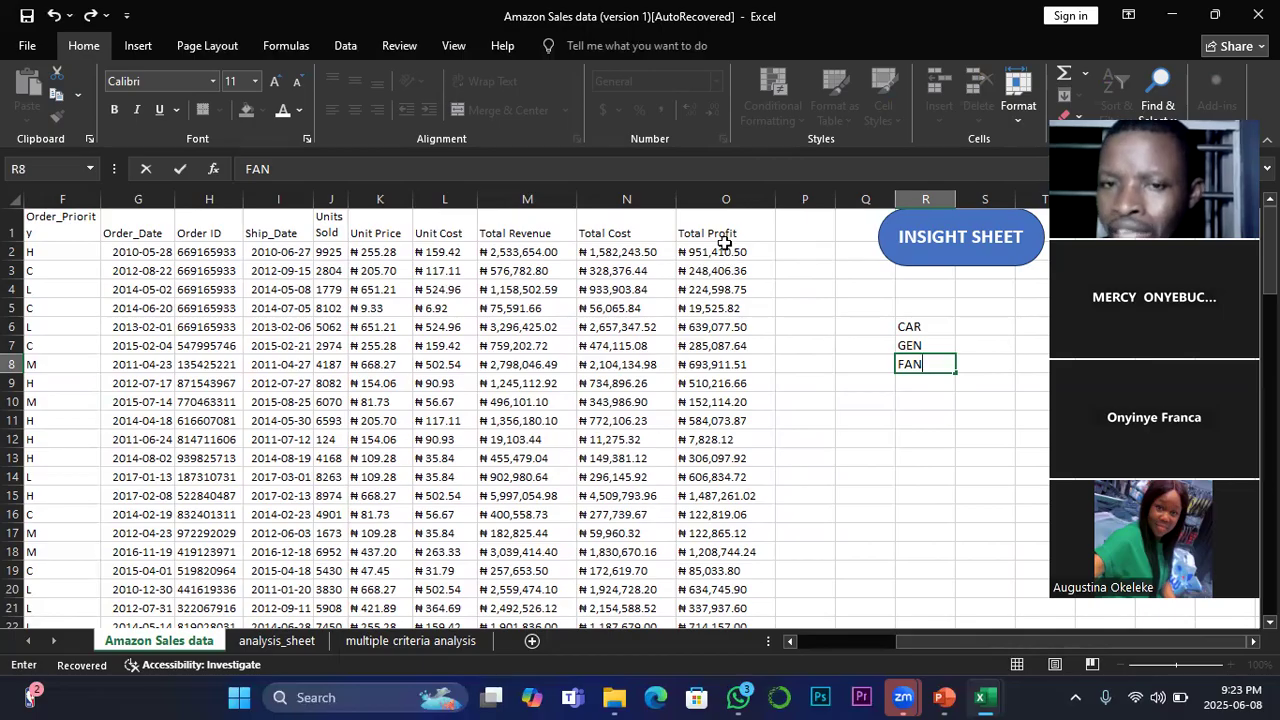
{"action": "left_click", "coordinate": [934, 327]}
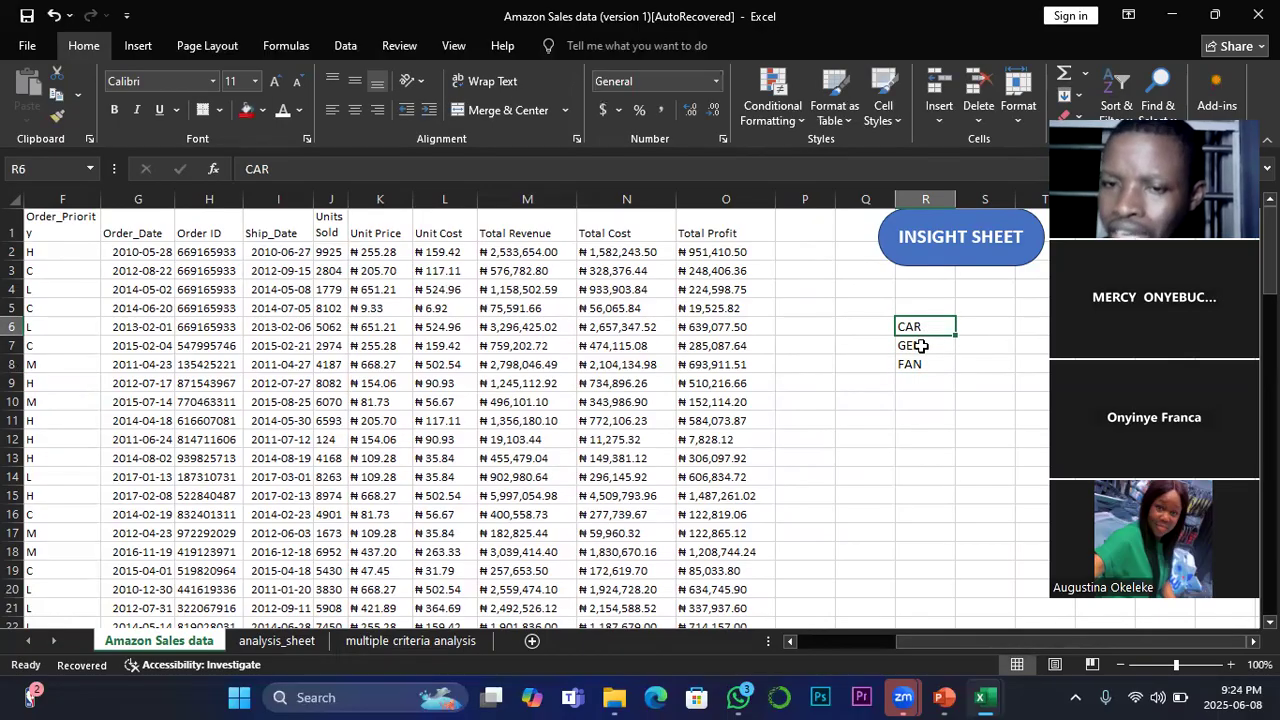
Step: Try to enter =>700,000 in cell S6 as the condition for CAR
{"action": "left_click", "coordinate": [979, 327]}
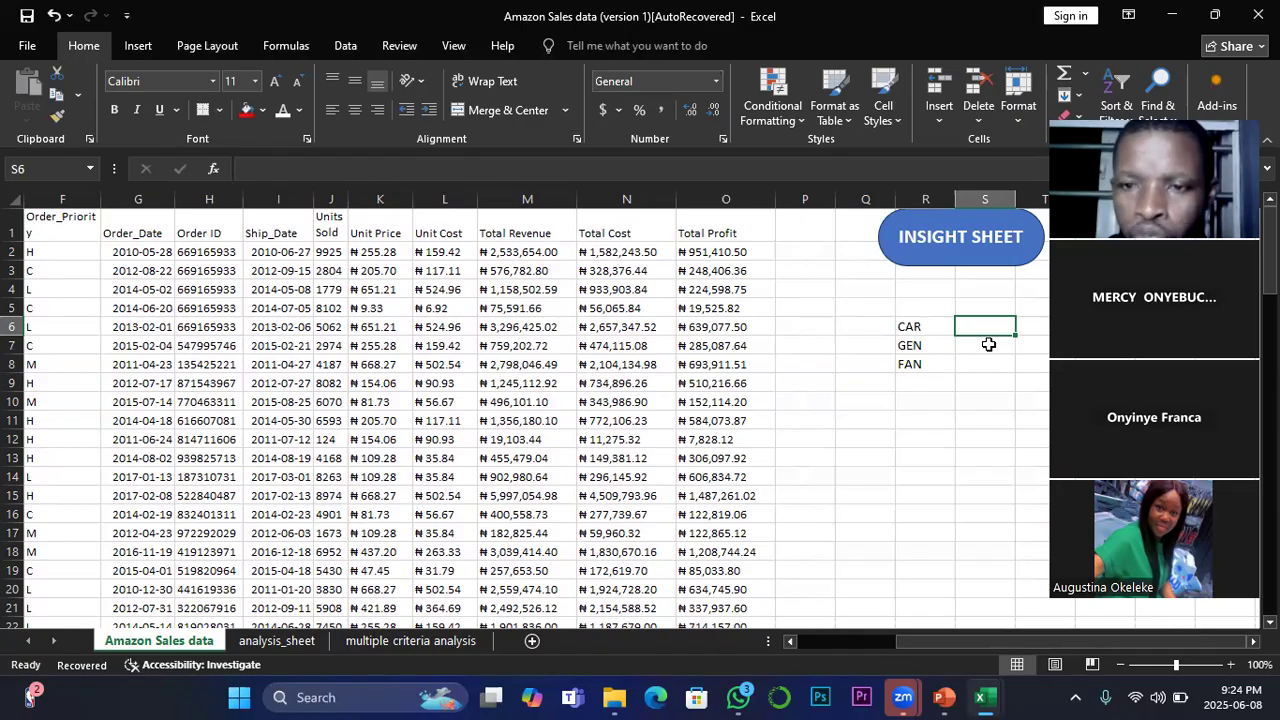
{"action": "type", "text": "AB"}
{"action": "key", "text": "BackSpace"}
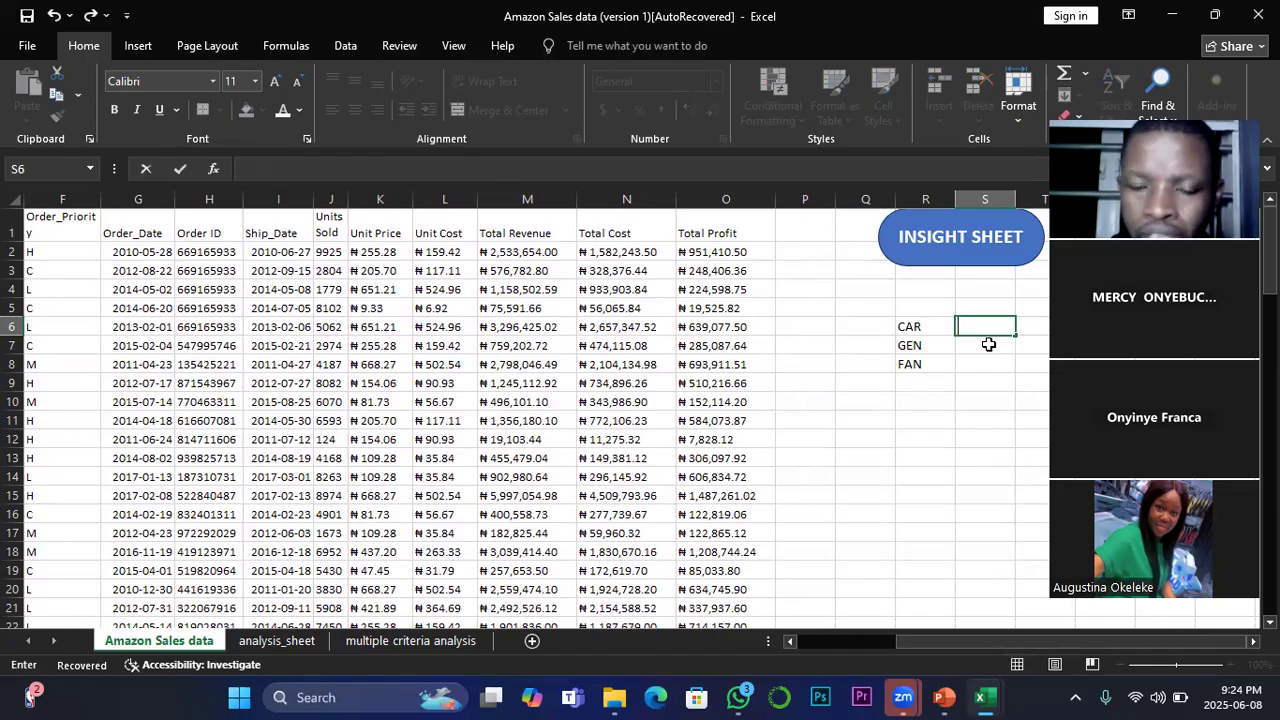
{"action": "type", "text": "="}
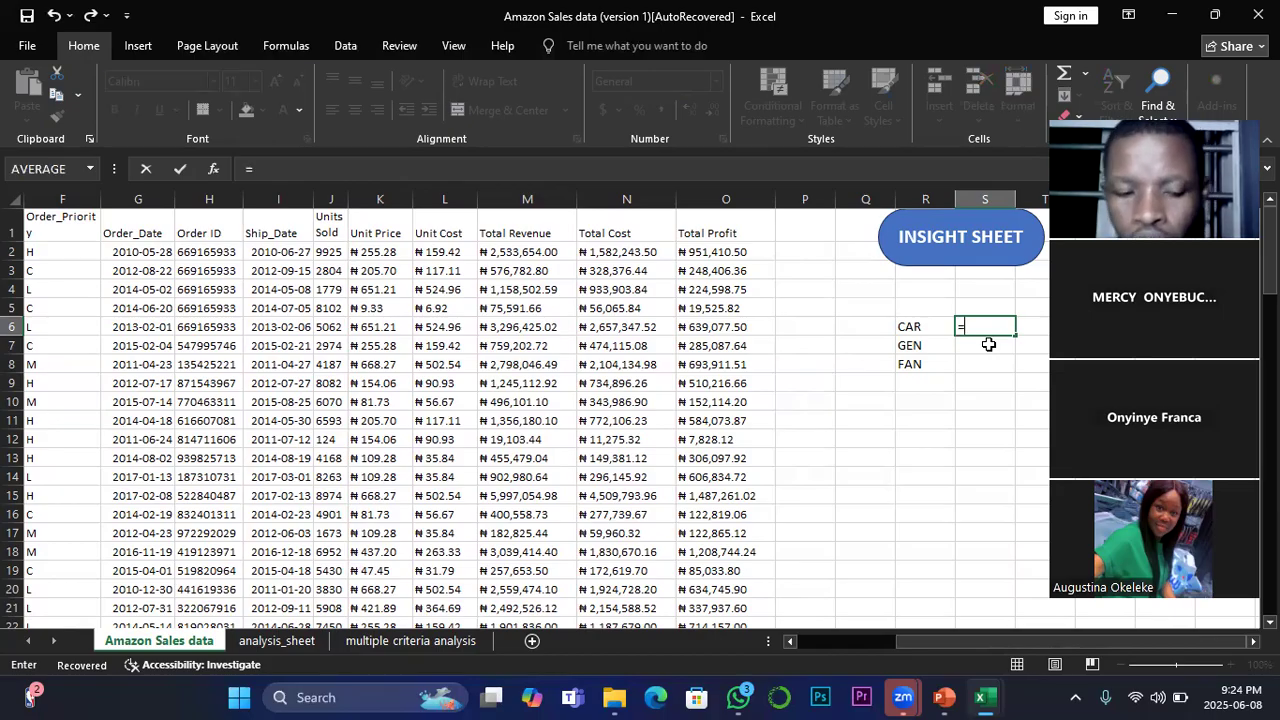
{"action": "type", "text": ">70"}
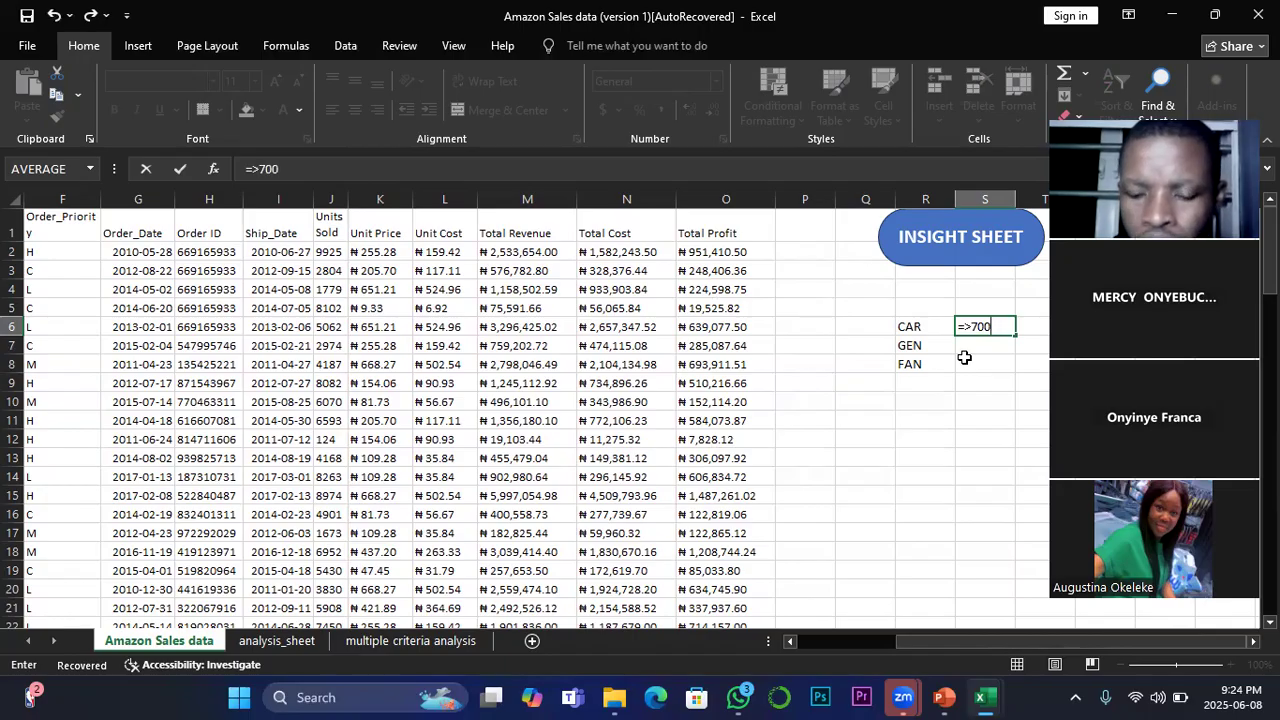
{"action": "type", "text": "000"}
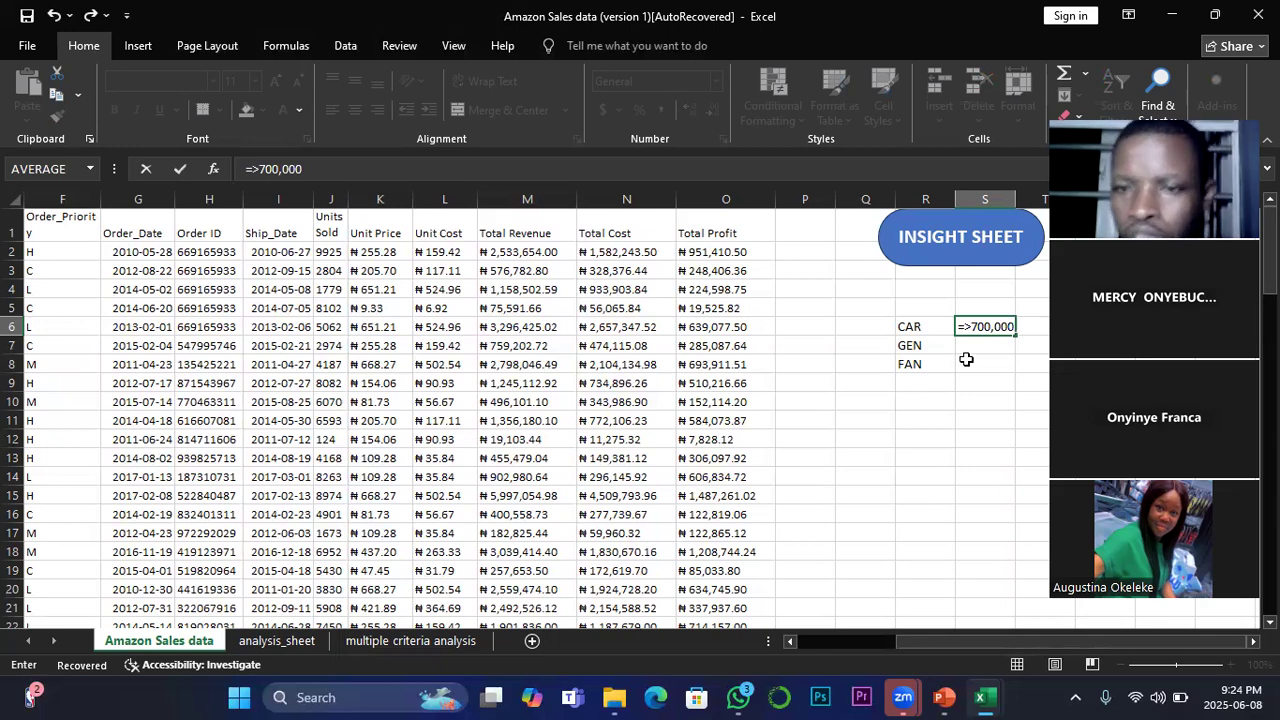
{"action": "key", "text": "Return"}
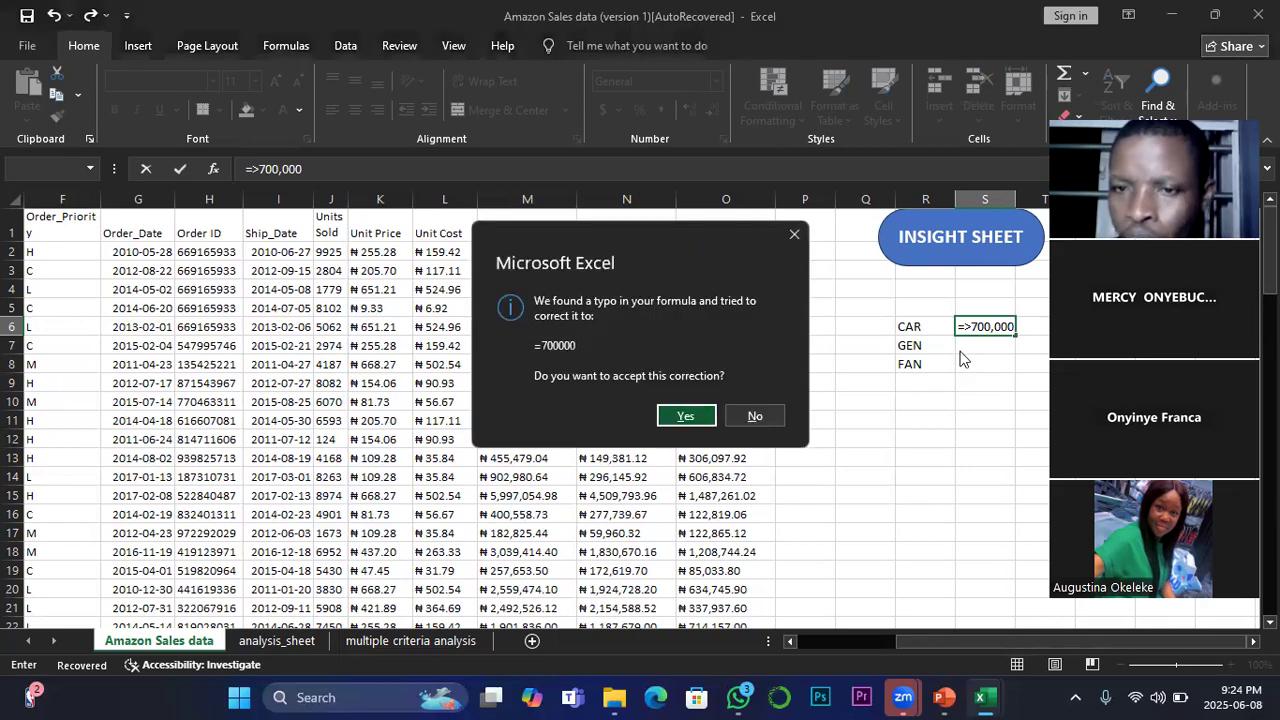
{"action": "left_click", "coordinate": [792, 236]}
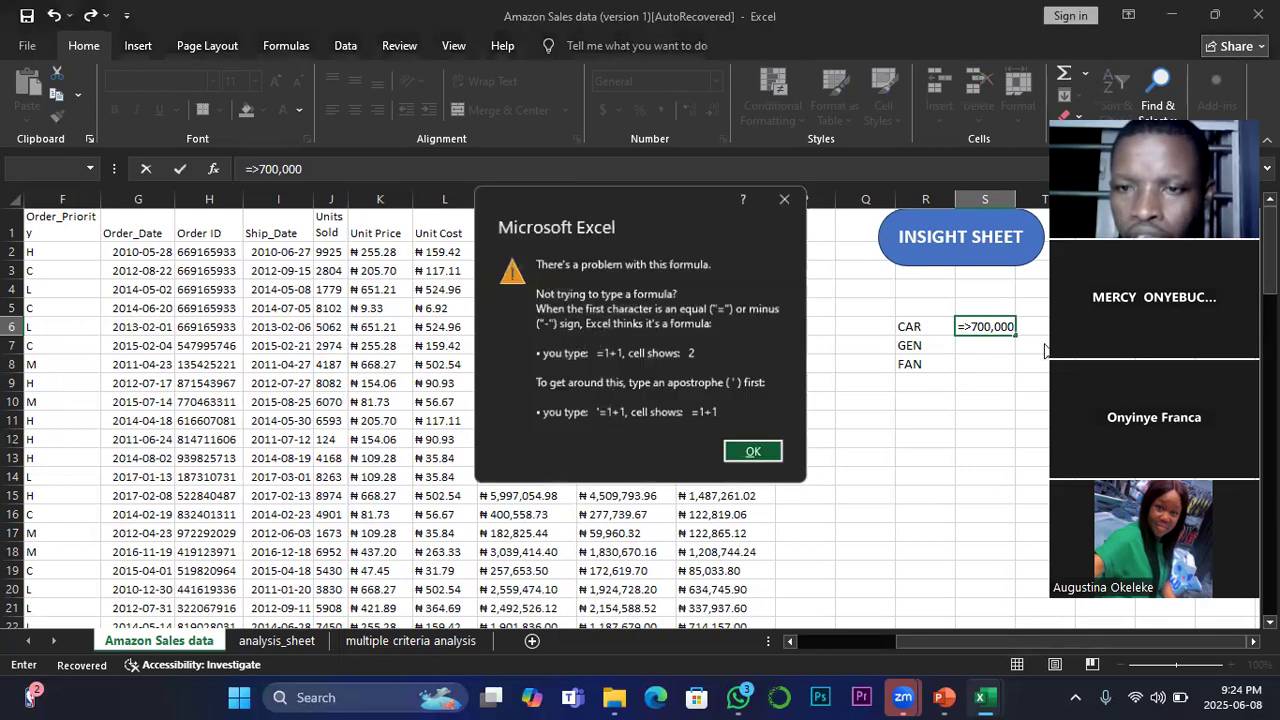
{"action": "key", "text": "Return"}
Step: Remove the equals sign from the S6 entry so it reads >700,000
{"action": "left_click", "coordinate": [966, 327]}
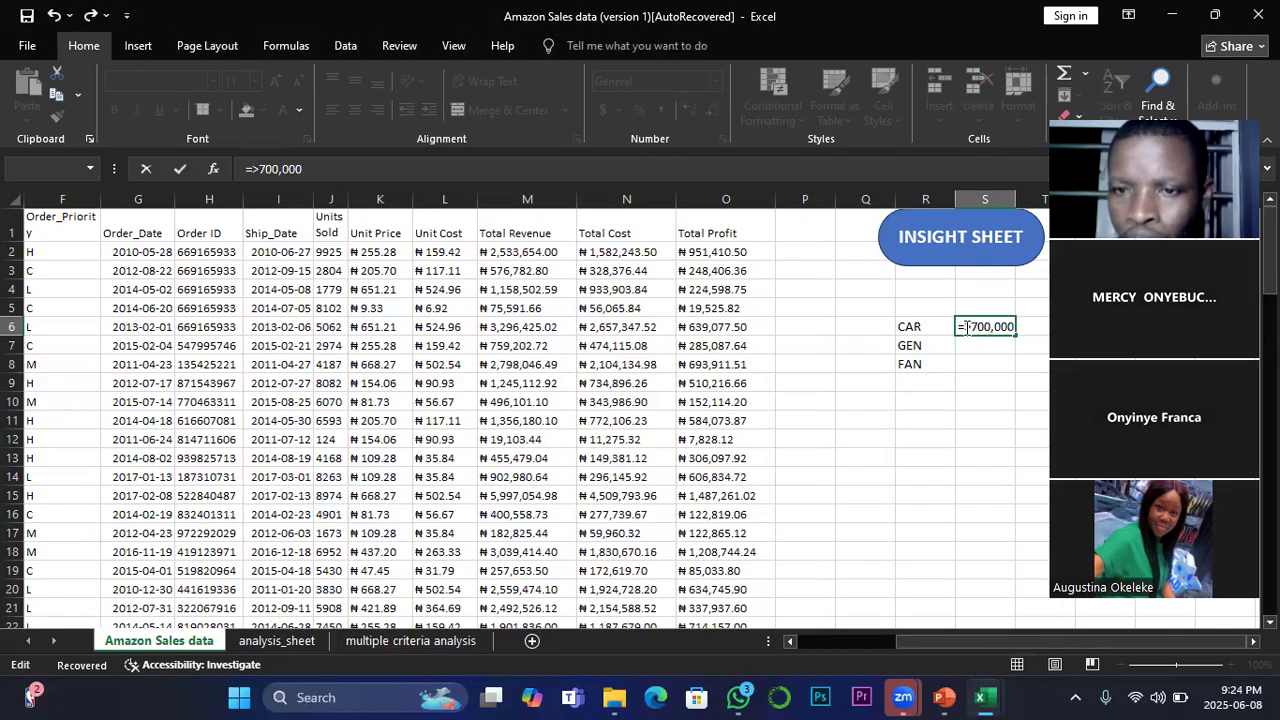
{"action": "key", "text": "BackSpace"}
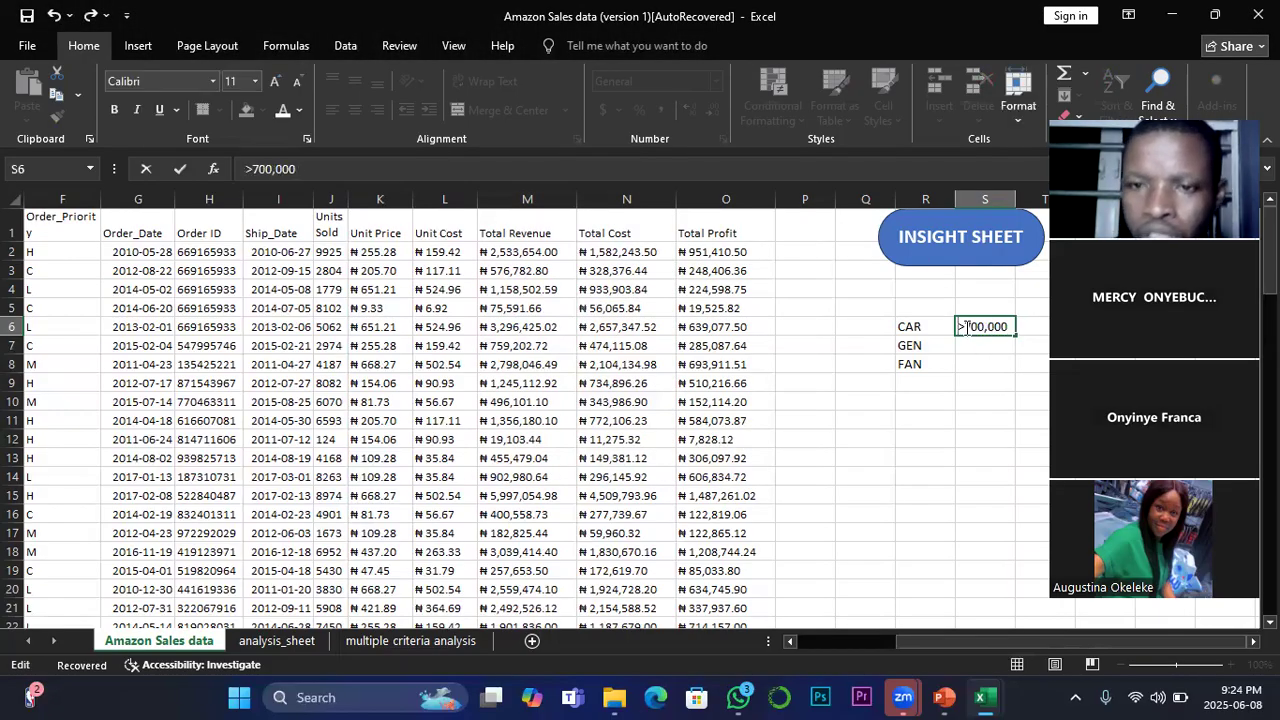
{"action": "left_click", "coordinate": [992, 349]}
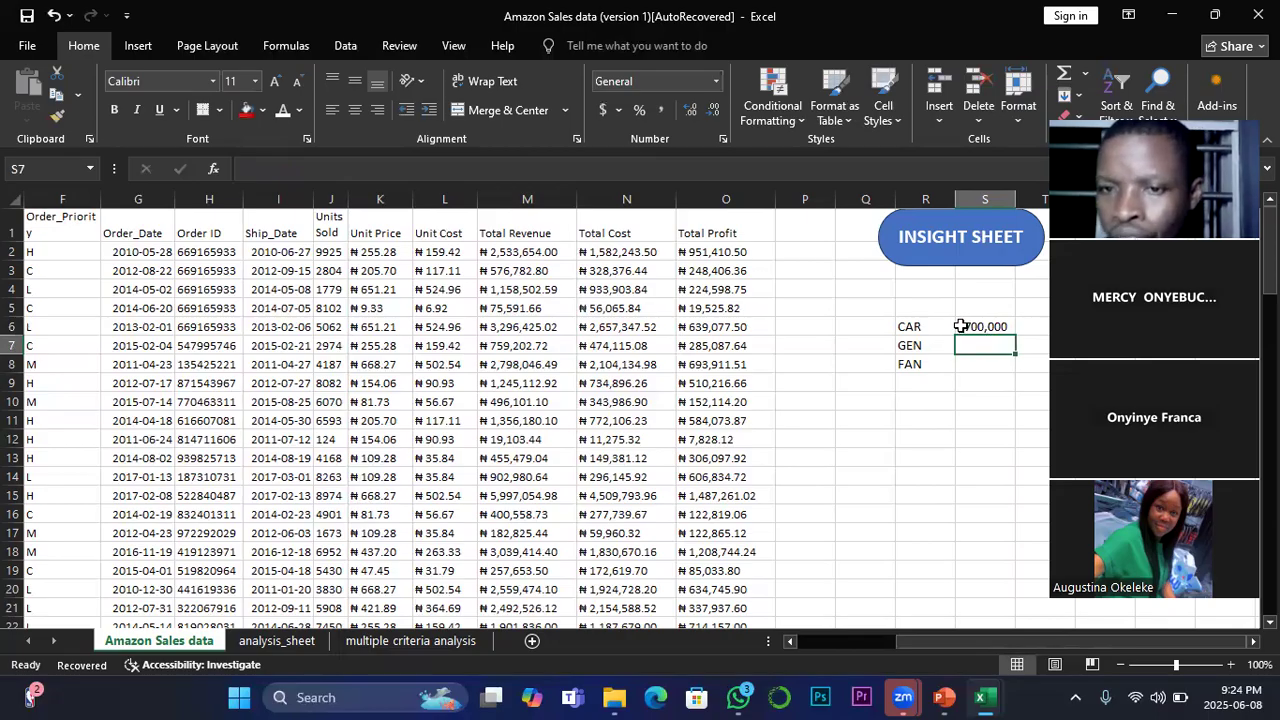
Step: Rewrite the CAR condition in S6 as the quoted text "=>700,000"
{"action": "left_click", "coordinate": [962, 327]}
{"action": "double_click", "coordinate": [962, 327]}
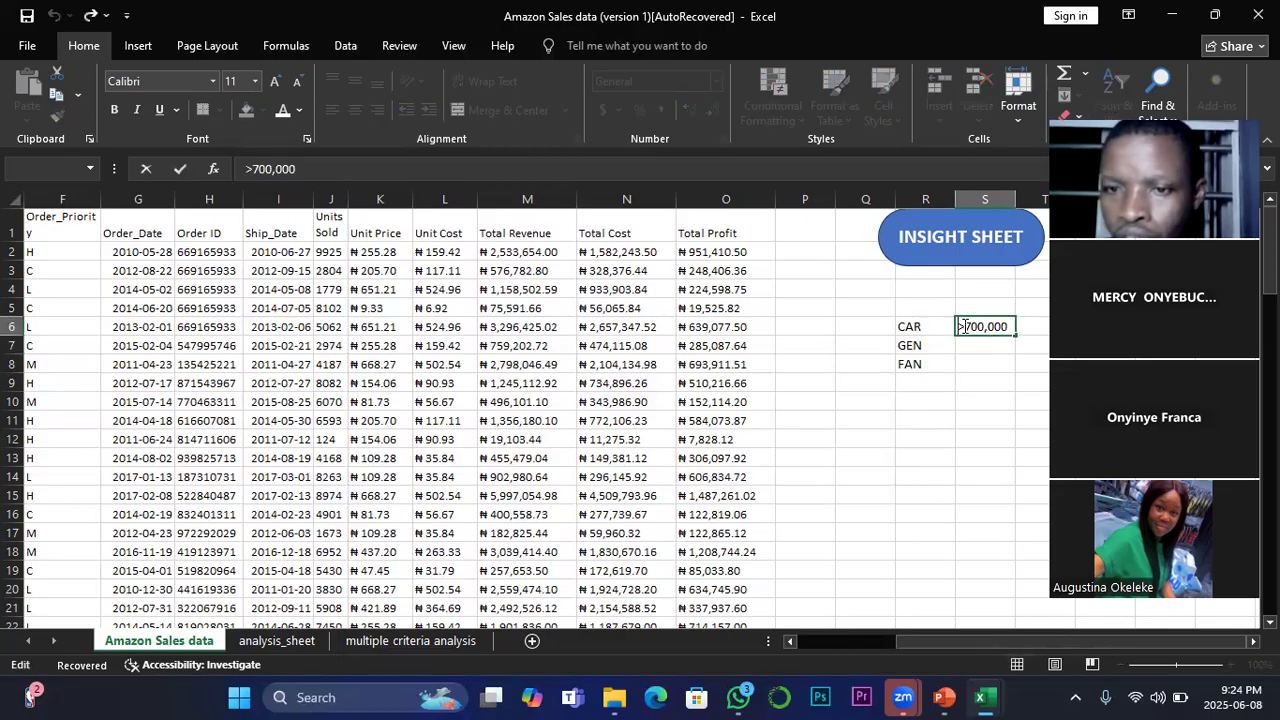
{"action": "type", "text": "="}
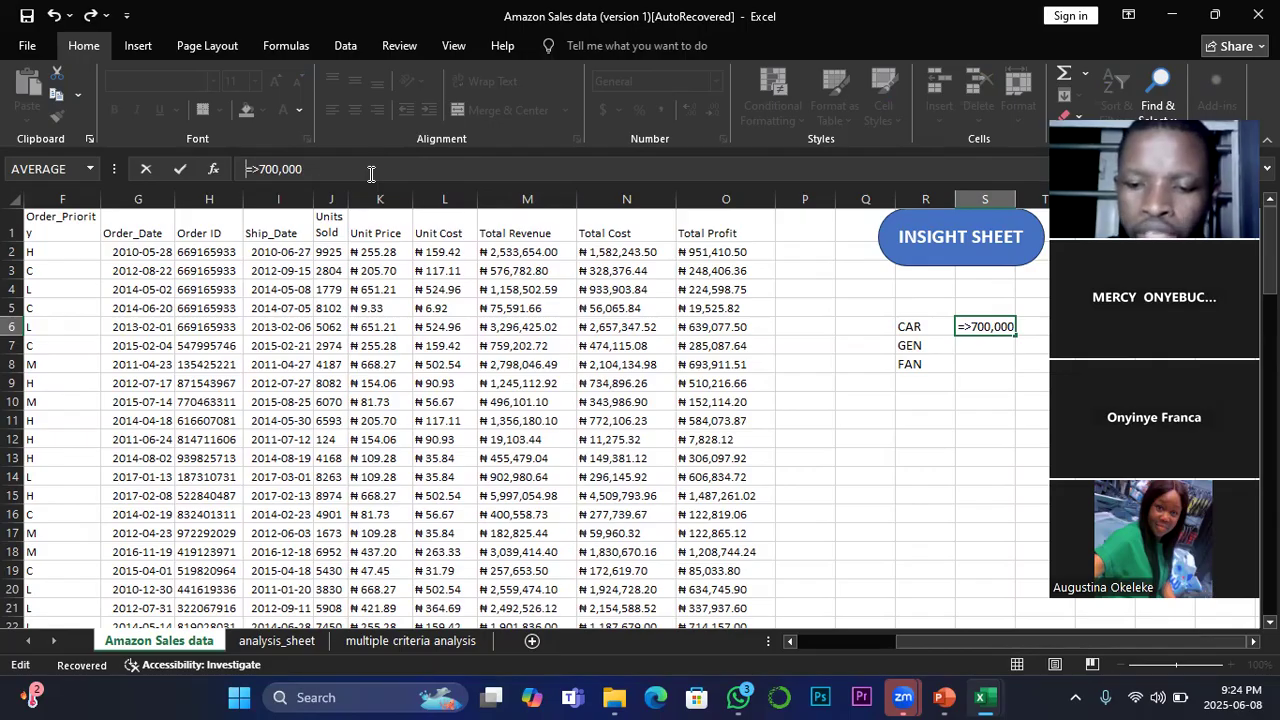
{"action": "type", "text": "\""}
{"action": "left_click", "coordinate": [325, 166]}
{"action": "type", "text": "\""}
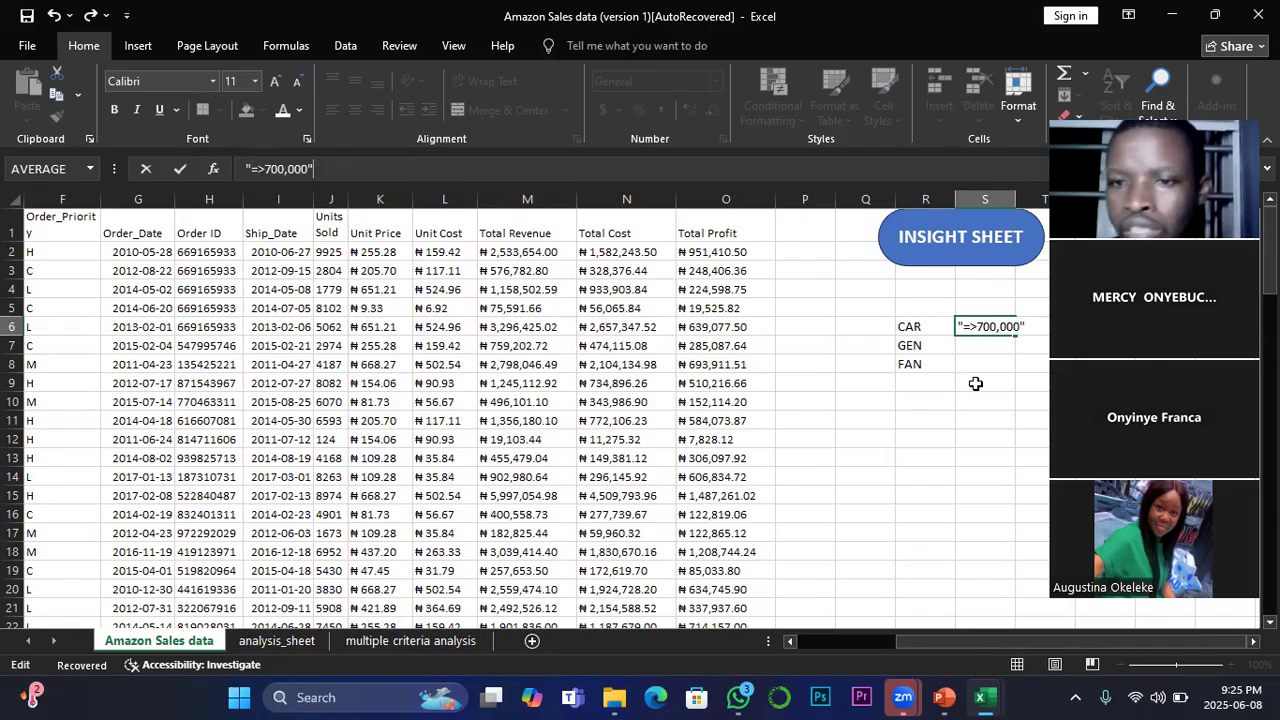
{"action": "left_click", "coordinate": [976, 383]}
Step: Widen column S to fit the condition and copy S6 down to the GEN and FAN rows in S7:S8
{"action": "left_click_drag", "start_coordinate": [1015, 193], "coordinate": [1043, 193]}
{"action": "left_click", "coordinate": [968, 347]}
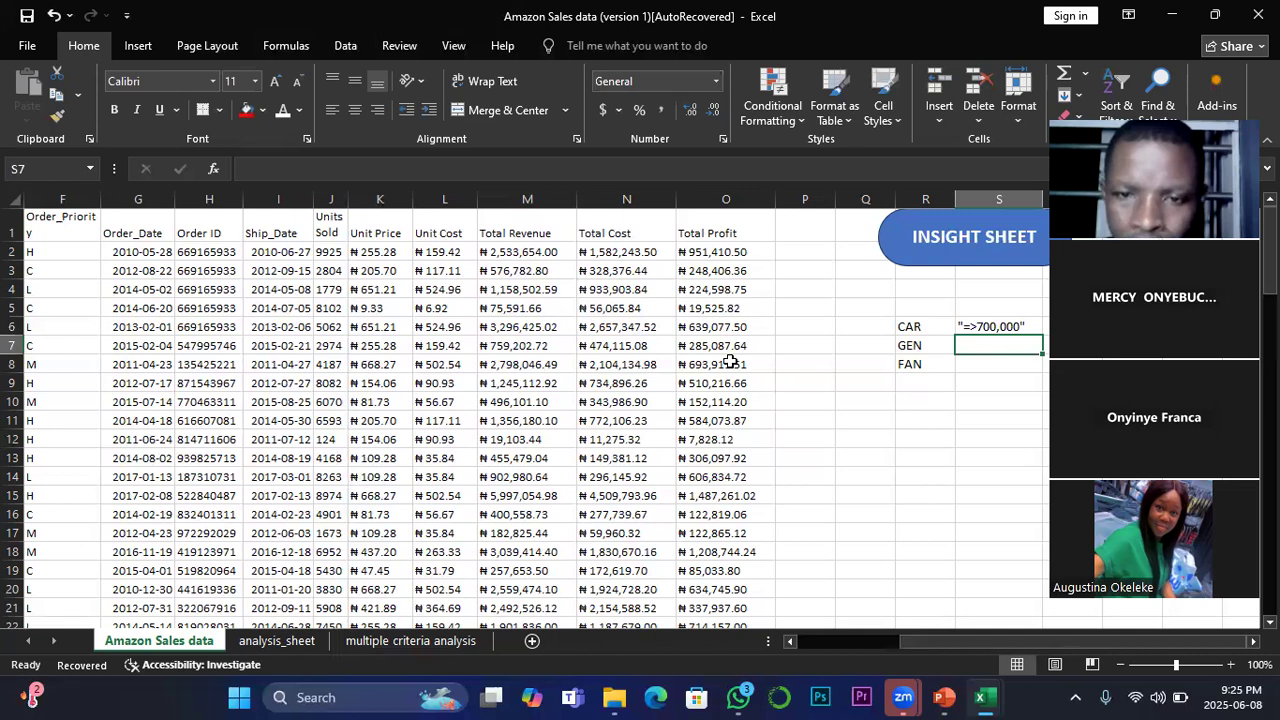
{"action": "left_click", "coordinate": [986, 325]}
{"action": "left_click_drag", "start_coordinate": [1040, 338], "coordinate": [1040, 372]}
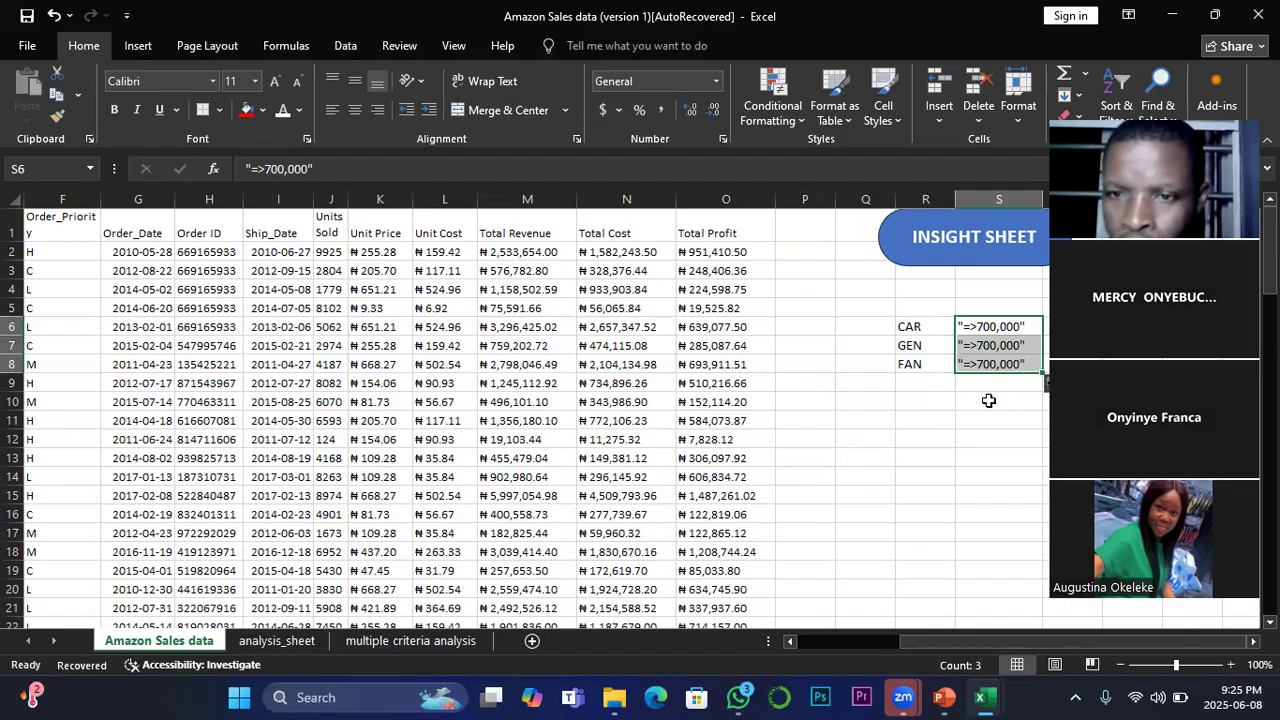
Step: Change the GEN condition in S7 to "=>5000,000"
{"action": "left_click", "coordinate": [986, 345]}
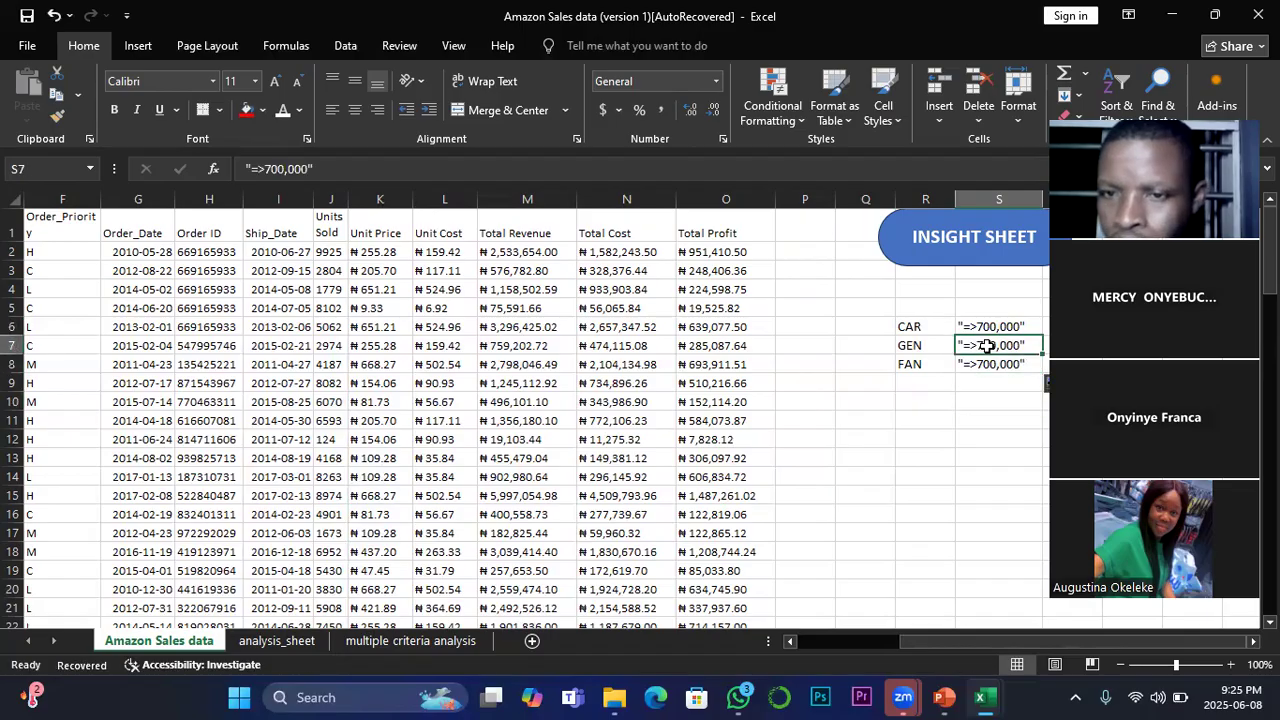
{"action": "left_click", "coordinate": [300, 168]}
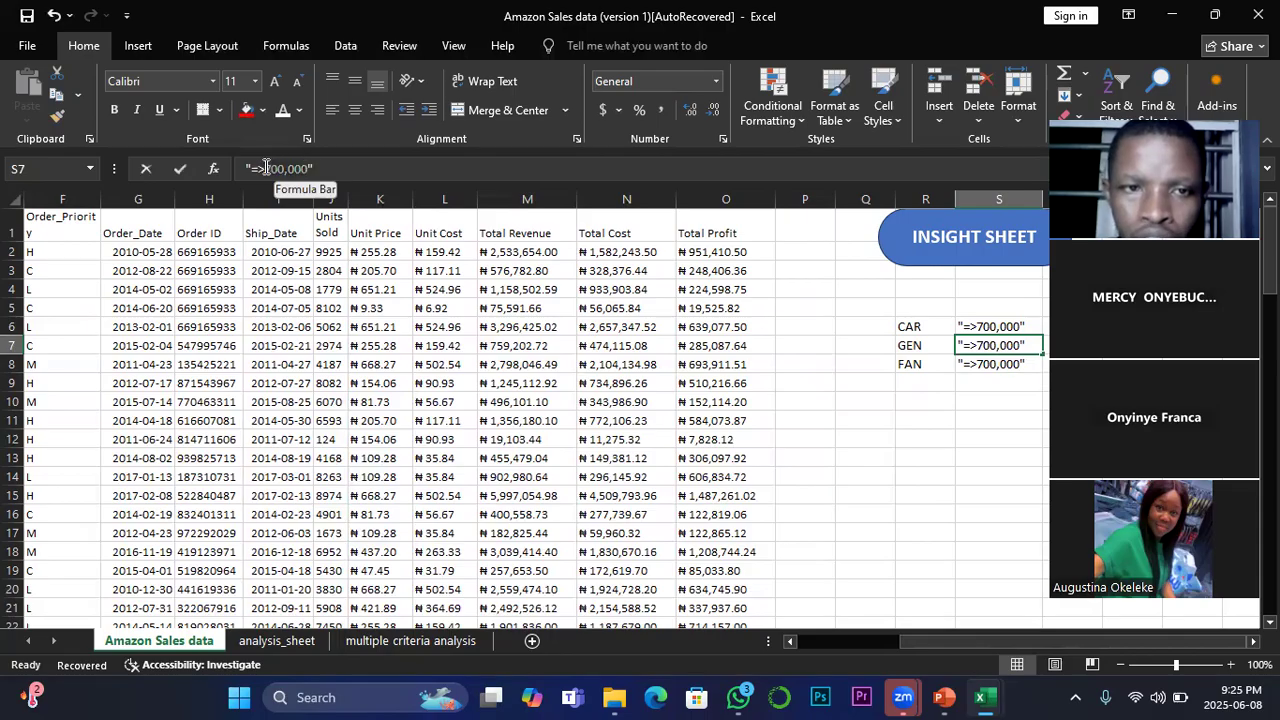
{"action": "double_click", "coordinate": [265, 168]}
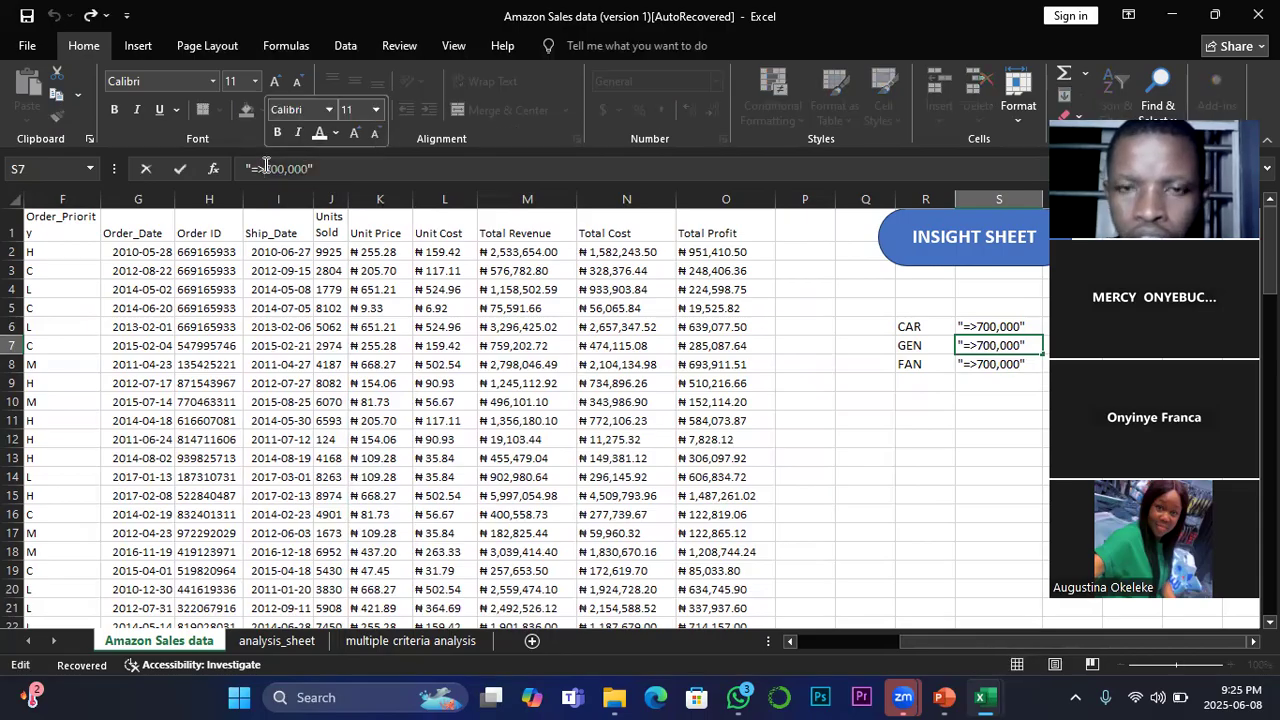
{"action": "type", "text": "5000,000"}
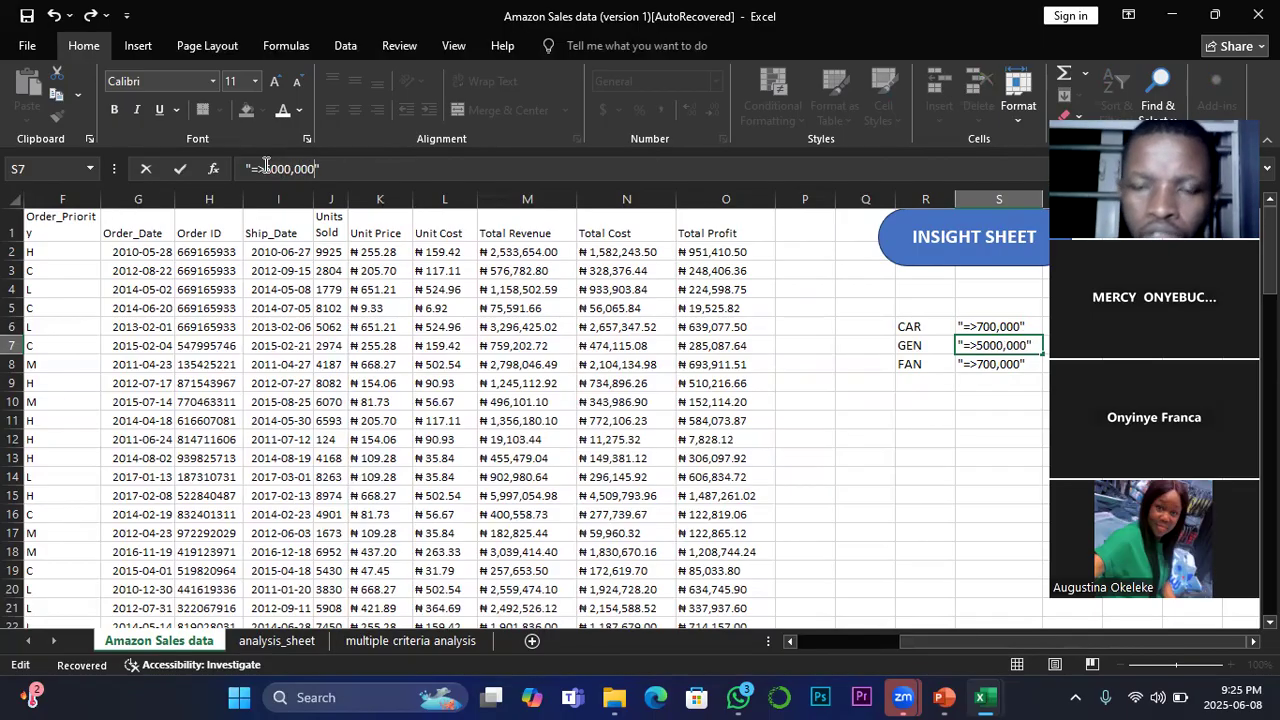
{"action": "left_click", "coordinate": [986, 373]}
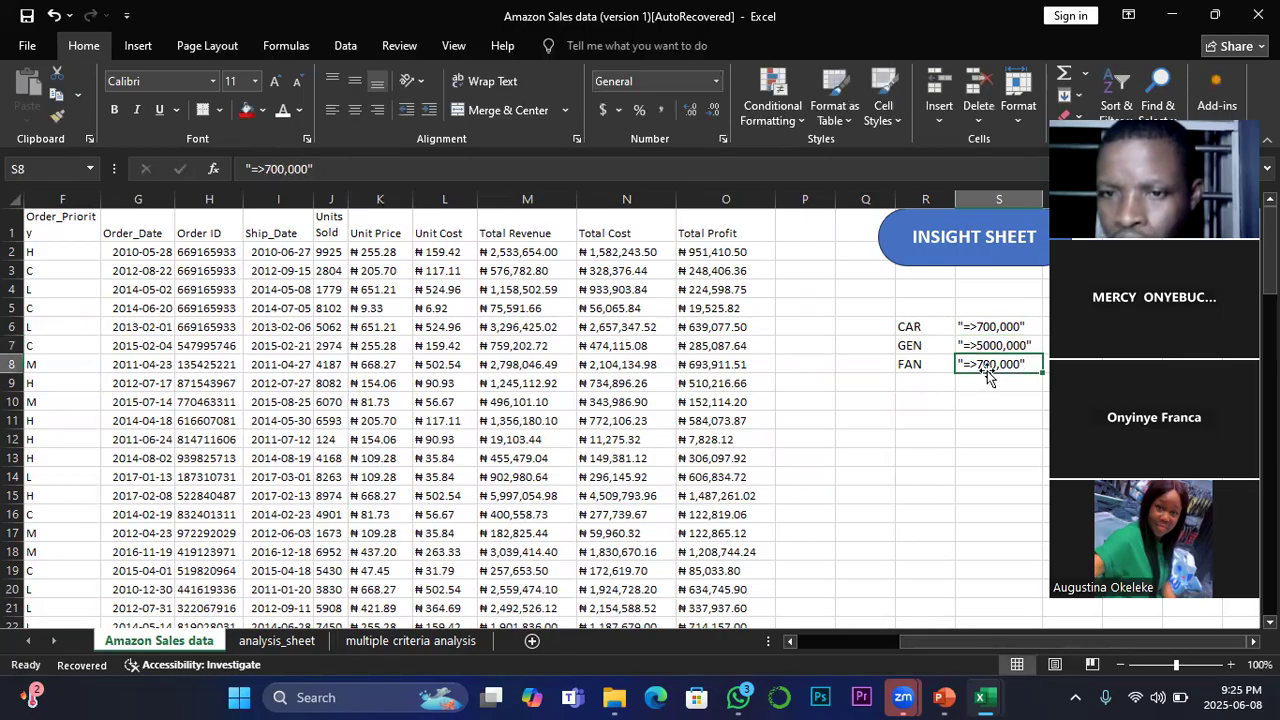
Step: Change the FAN condition in S8 to "=>400,000"
{"action": "left_click", "coordinate": [275, 168]}
{"action": "left_click_drag", "start_coordinate": [275, 168], "coordinate": [264, 166]}
{"action": "type", "text": "400"}
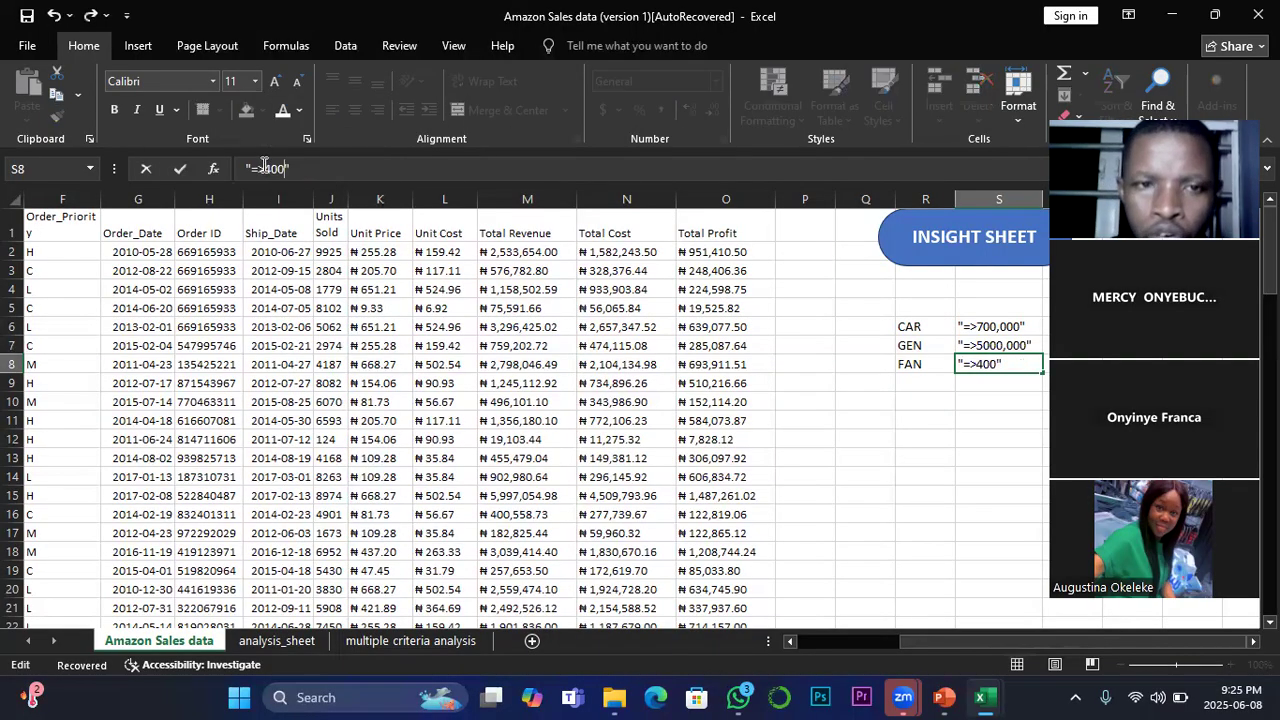
{"action": "type", "text": ",00"}
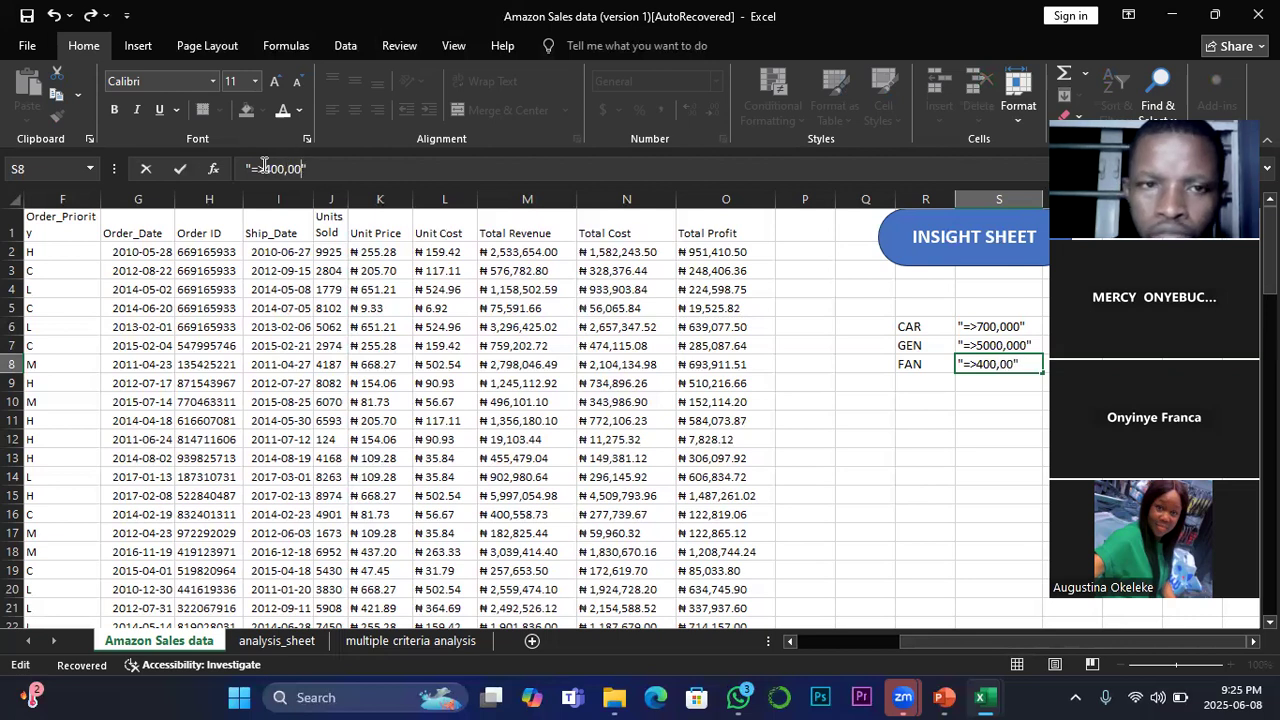
{"action": "type", "text": "0"}
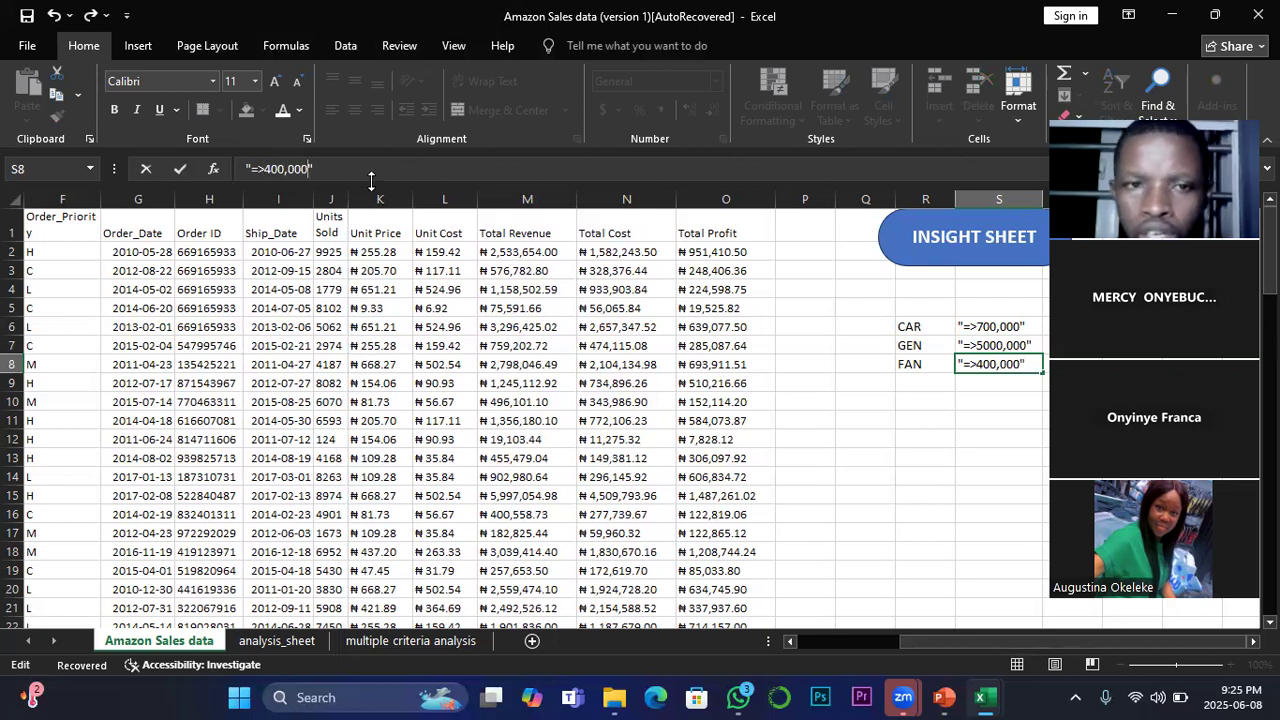
{"action": "left_click", "coordinate": [989, 389]}
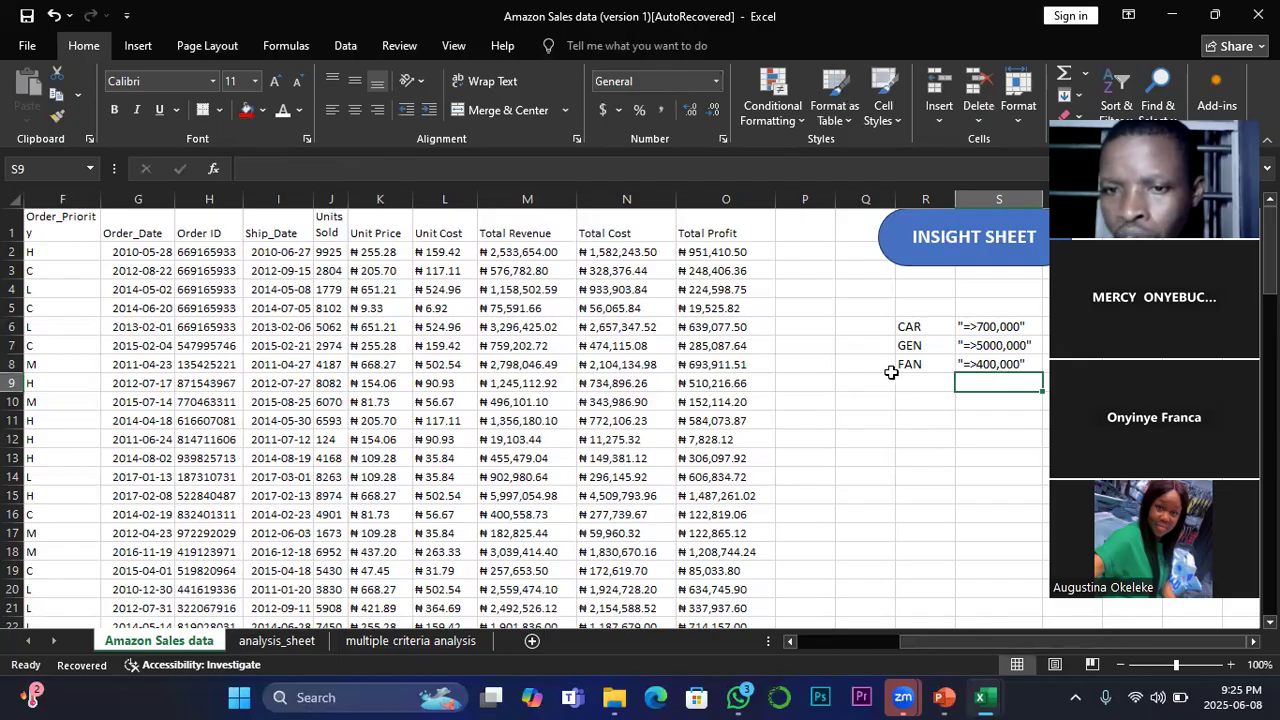
{"action": "left_click_drag", "start_coordinate": [906, 326], "coordinate": [1001, 366]}
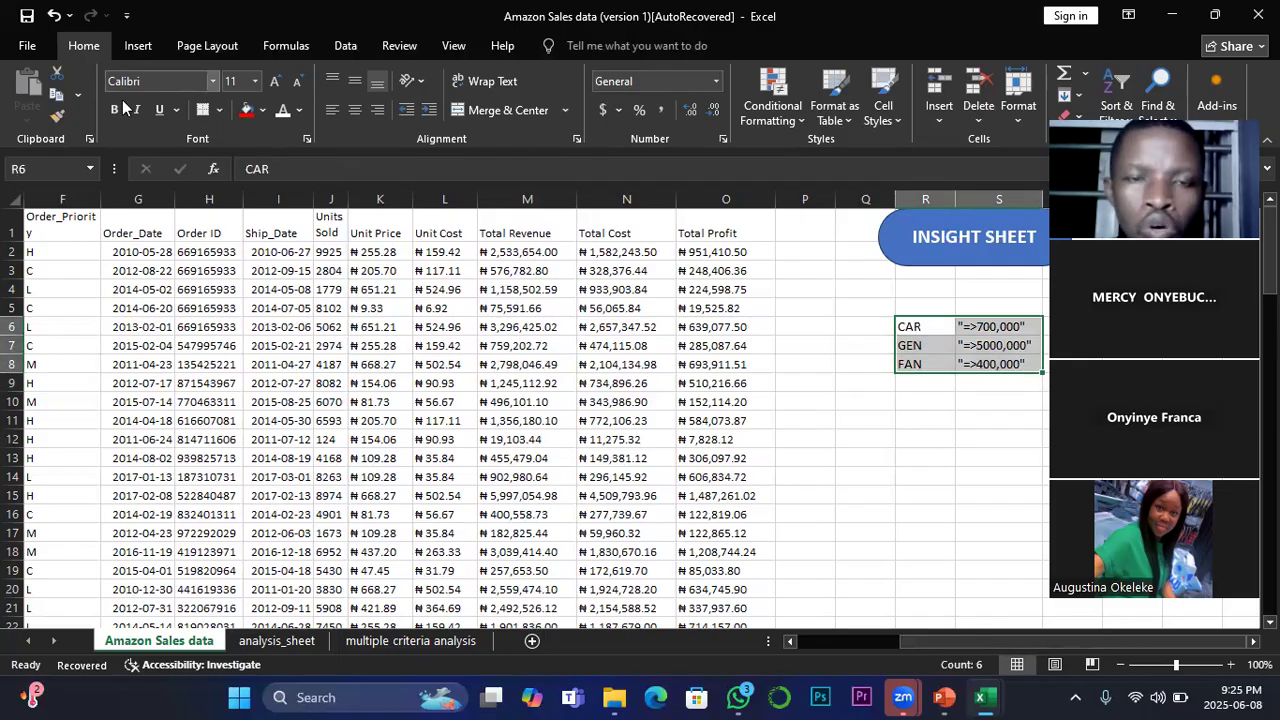
{"action": "left_click", "coordinate": [980, 416]}
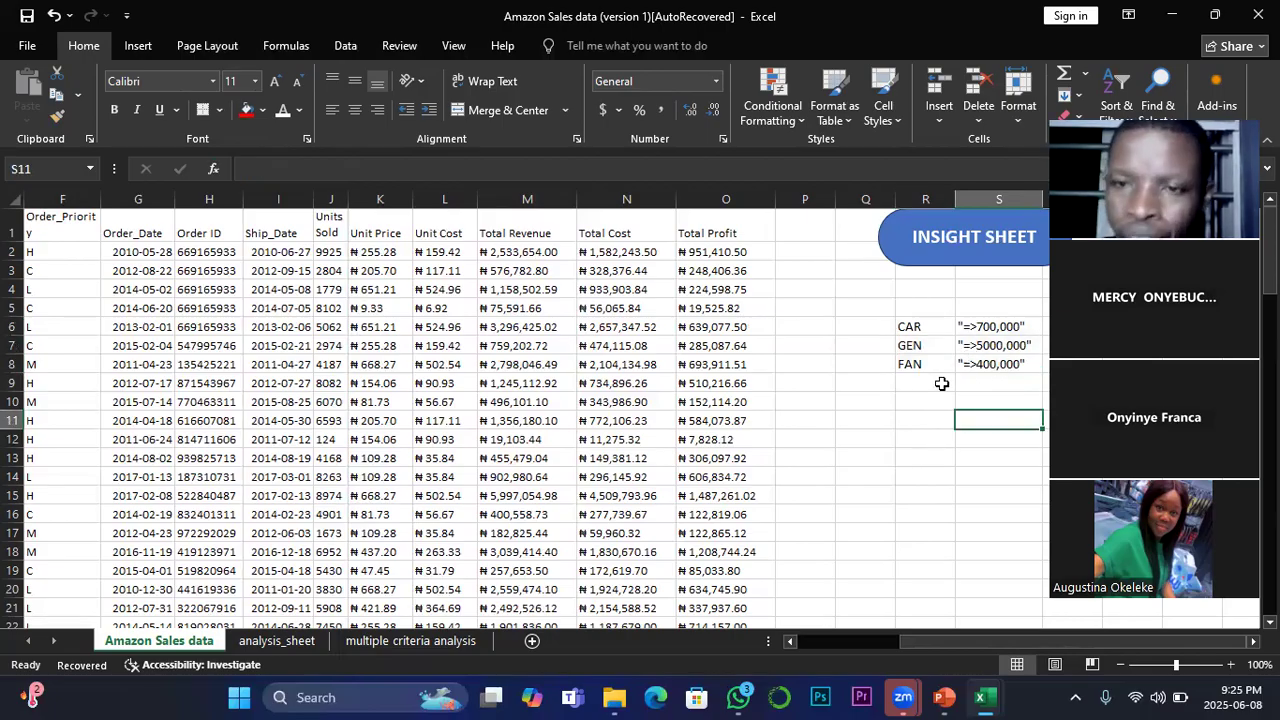
Step: Add a REWARD column header in P1 beside Total Profit
{"action": "left_click", "coordinate": [791, 232]}
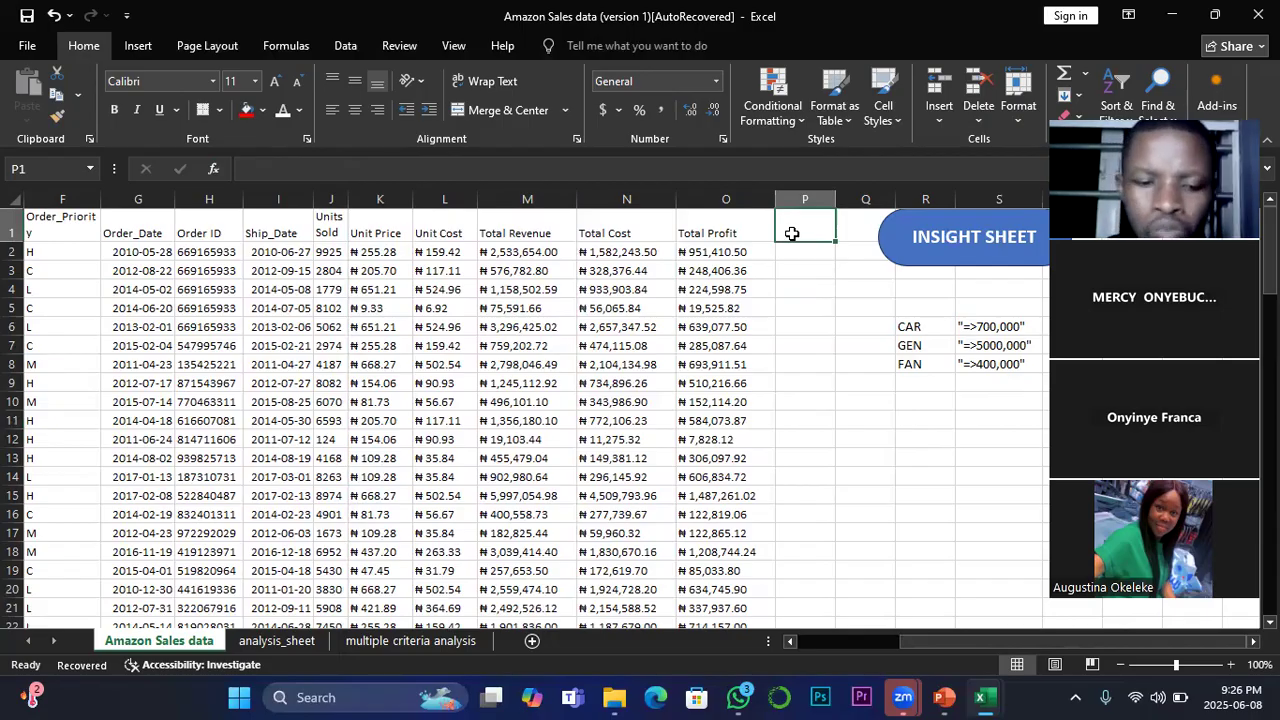
{"action": "type", "text": "RE"}
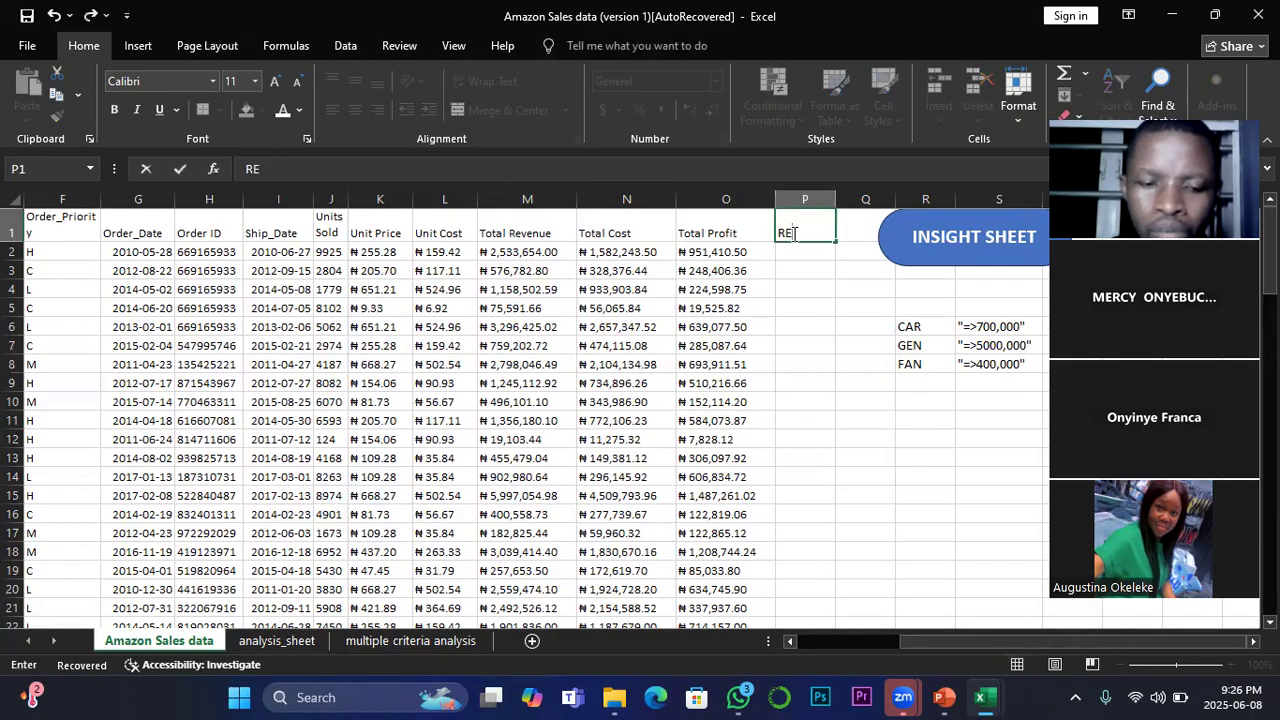
{"action": "type", "text": "WARD"}
{"action": "left_click", "coordinate": [795, 285]}
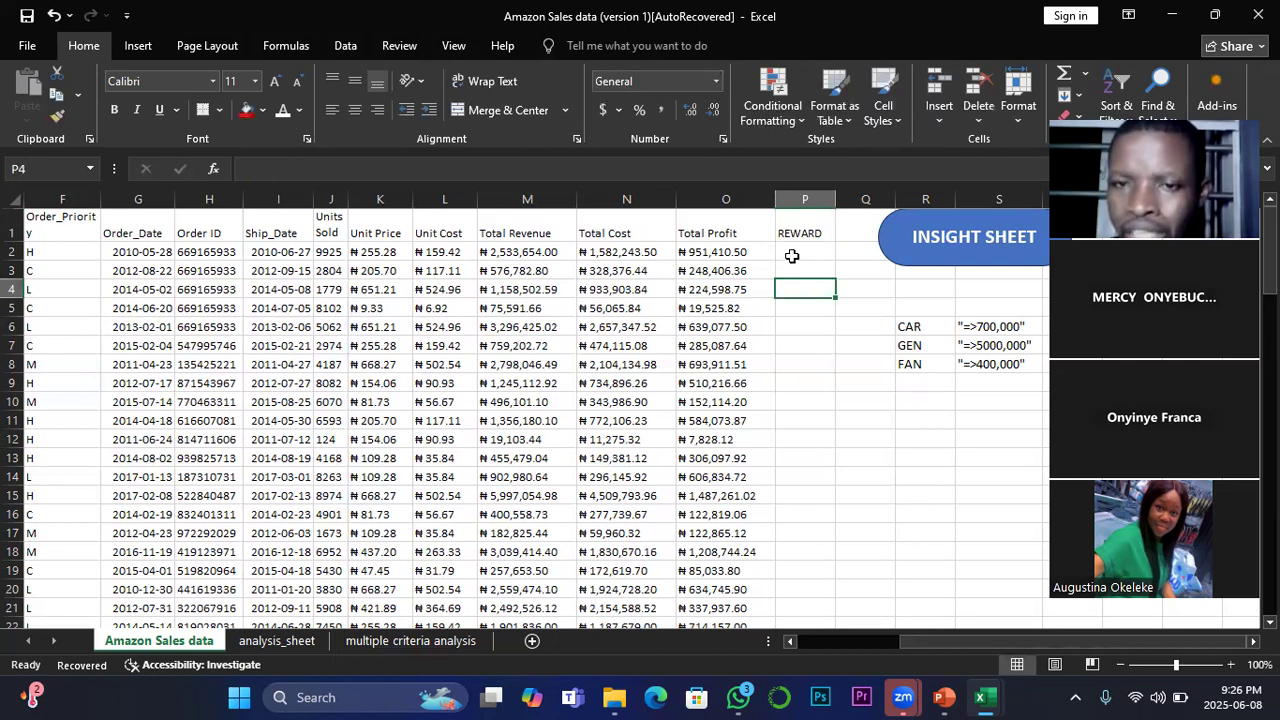
Step: Examine the first Total Profit values in O2:O3 and their table rows against the reward conditions in S6:S8
{"action": "left_click", "coordinate": [720, 253]}
{"action": "left_click_drag", "start_coordinate": [948, 641], "coordinate": [606, 543]}
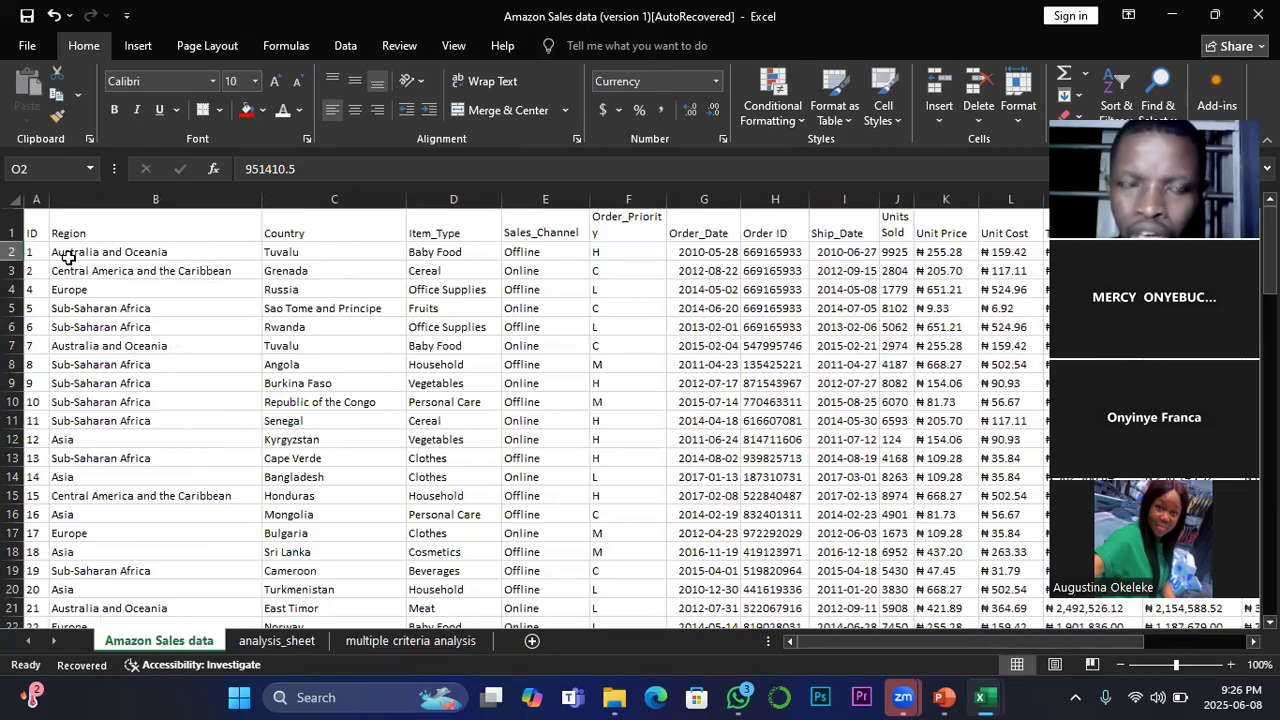
{"action": "left_click_drag", "start_coordinate": [924, 643], "coordinate": [1029, 634]}
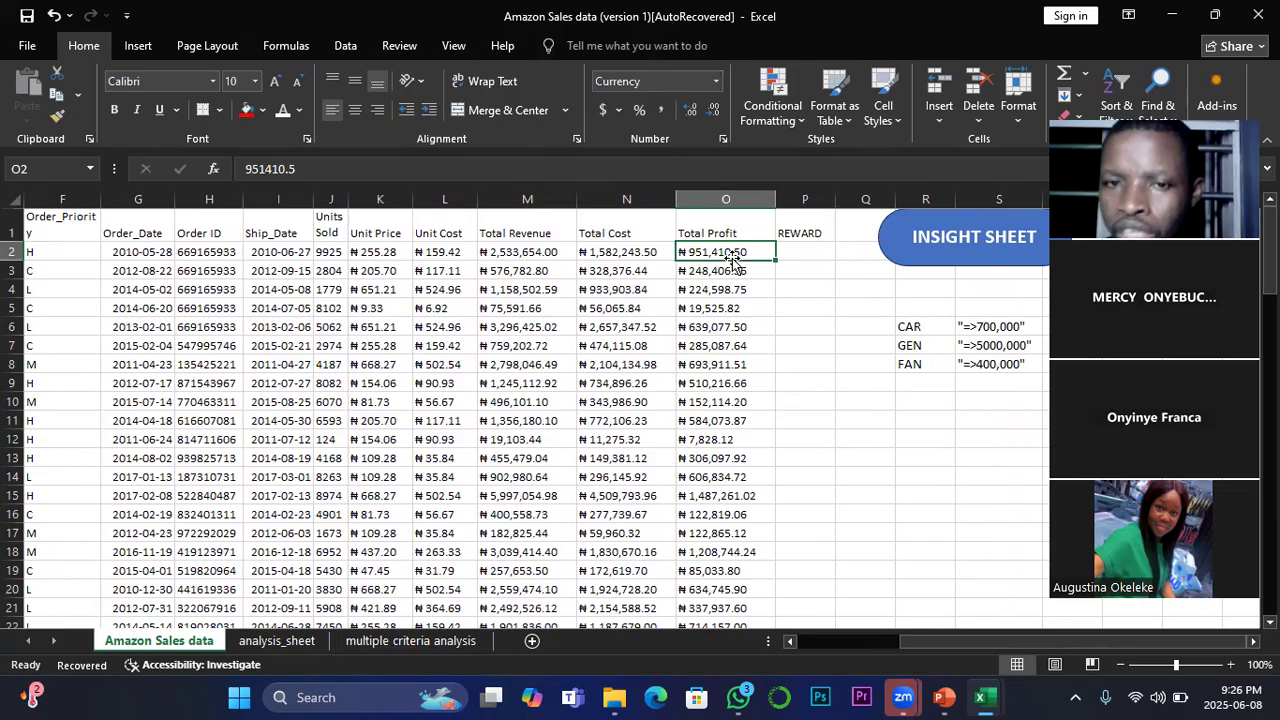
{"action": "left_click", "coordinate": [803, 251]}
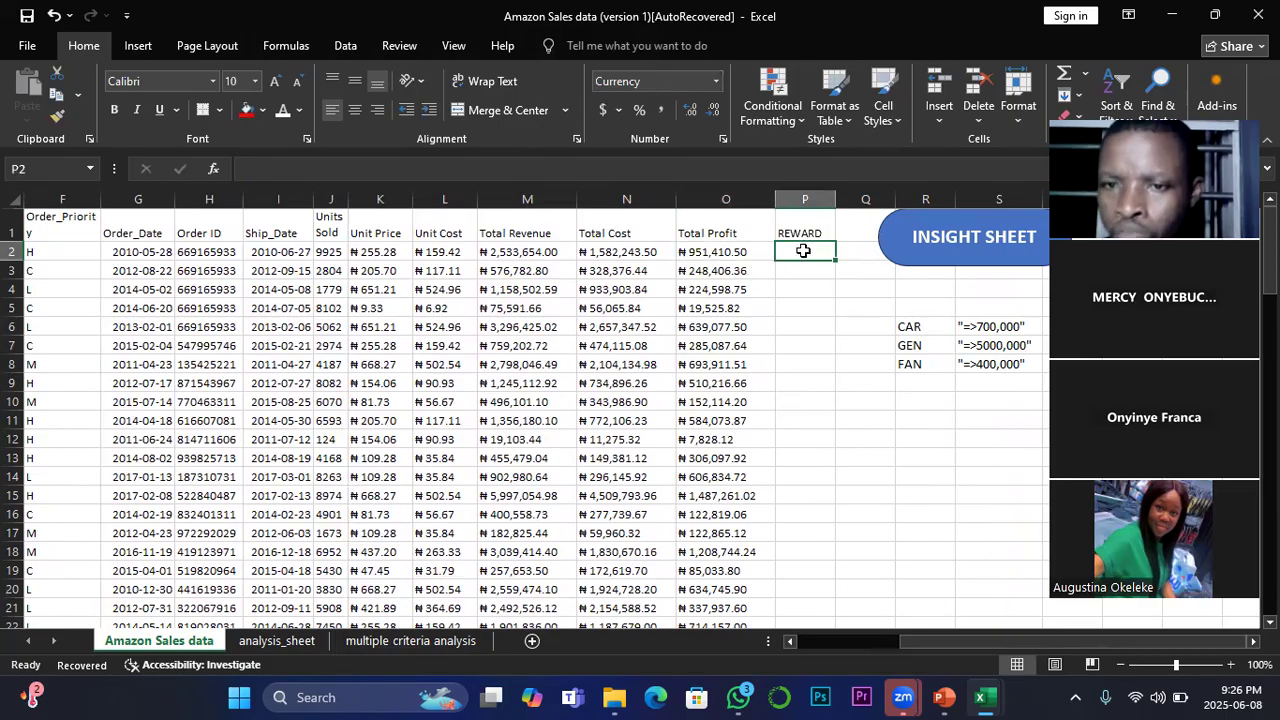
{"action": "left_click", "coordinate": [724, 271]}
{"action": "left_click_drag", "start_coordinate": [991, 643], "coordinate": [1018, 593]}
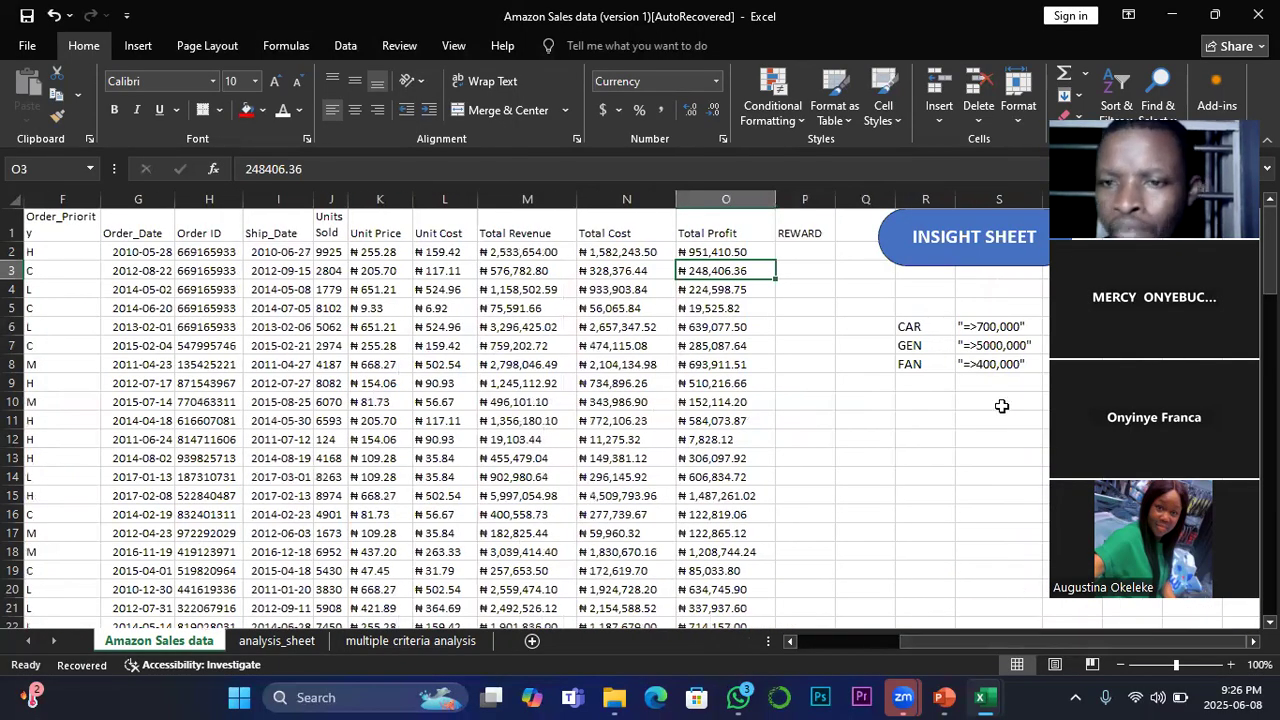
{"action": "left_click", "coordinate": [1005, 353]}
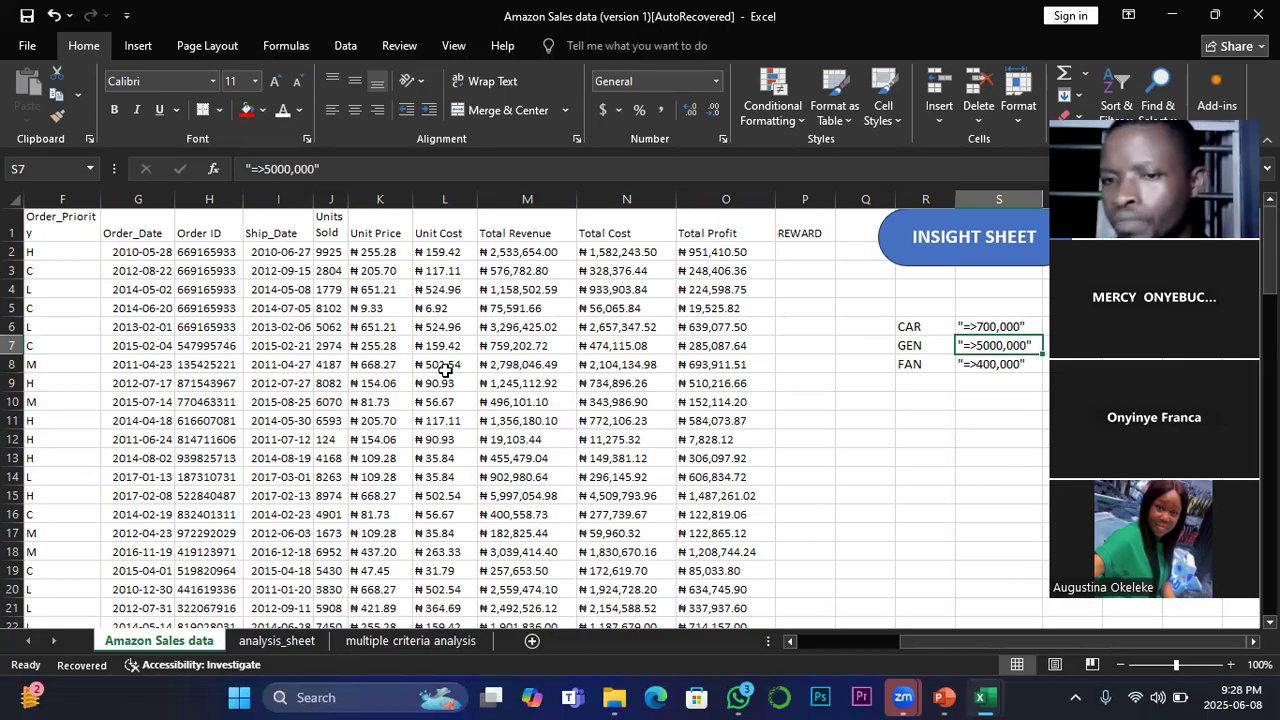
{"action": "left_click", "coordinate": [796, 251]}
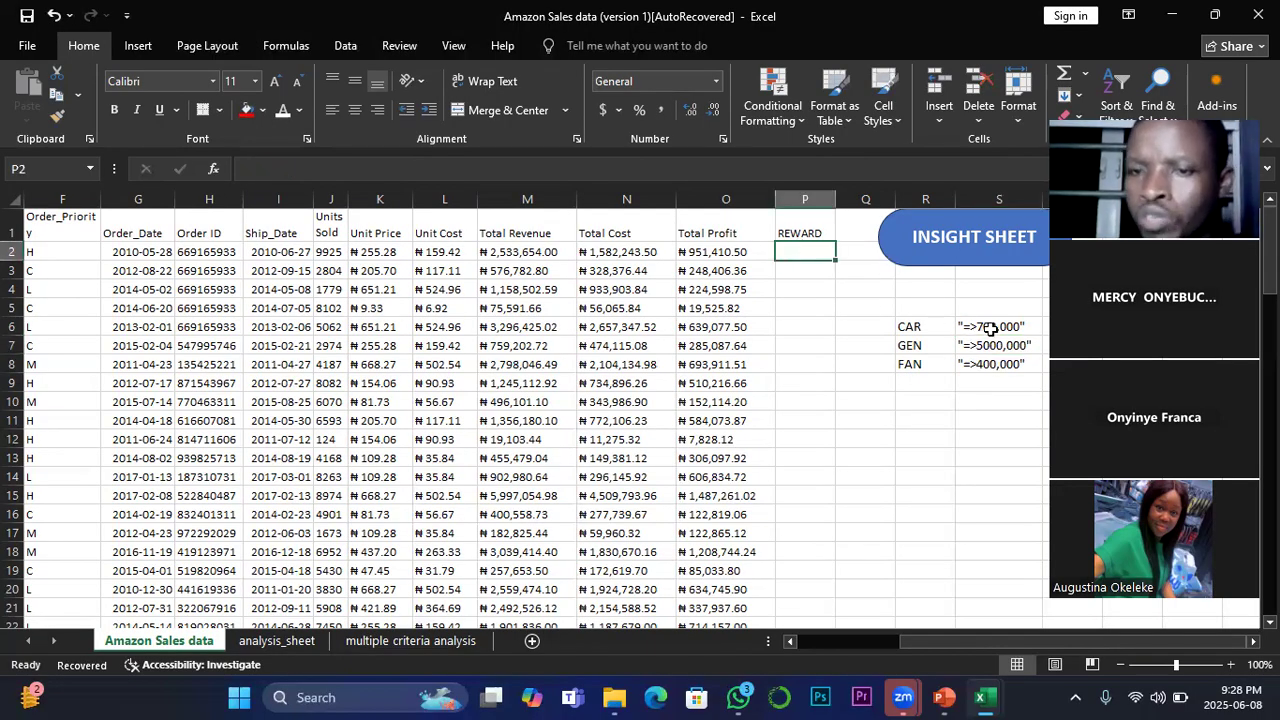
{"action": "left_click_drag", "start_coordinate": [990, 328], "coordinate": [994, 361]}
Step: Start an IF formula in P2, the first cell under REWARD, ready for its logical test
{"action": "left_click", "coordinate": [795, 247]}
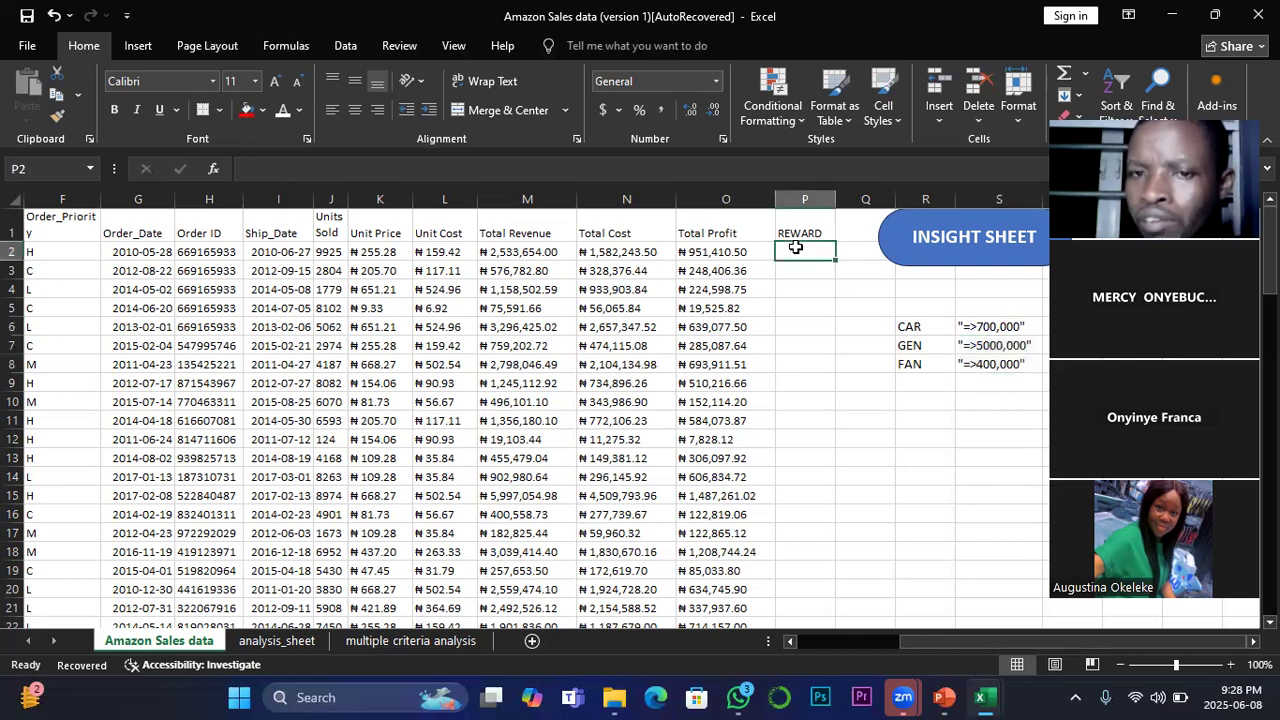
{"action": "type", "text": "="}
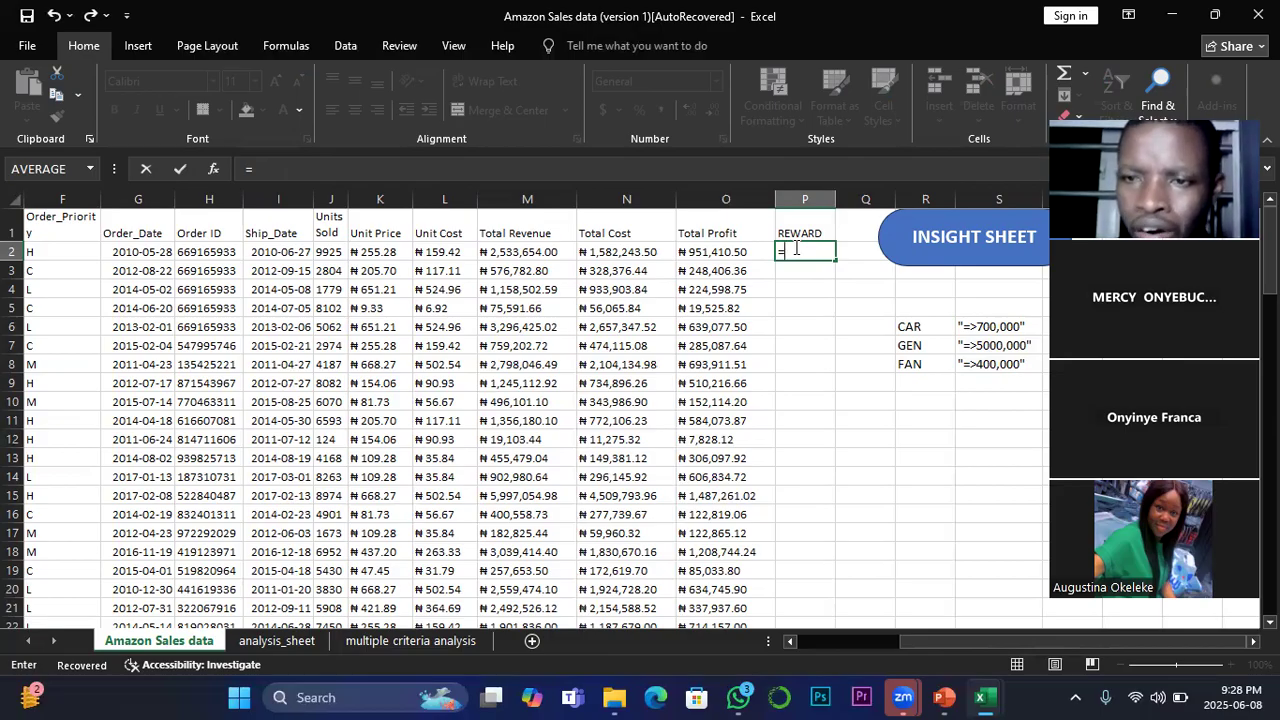
{"action": "type", "text": "I"}
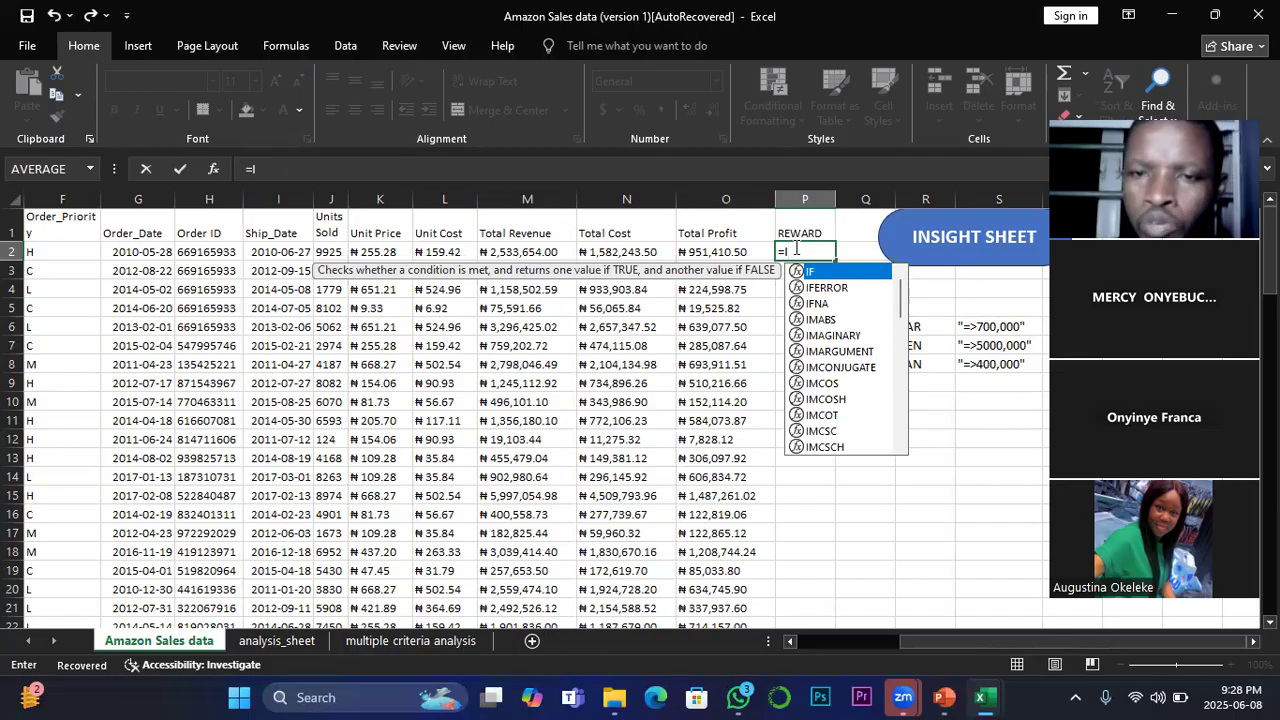
{"action": "type", "text": "F"}
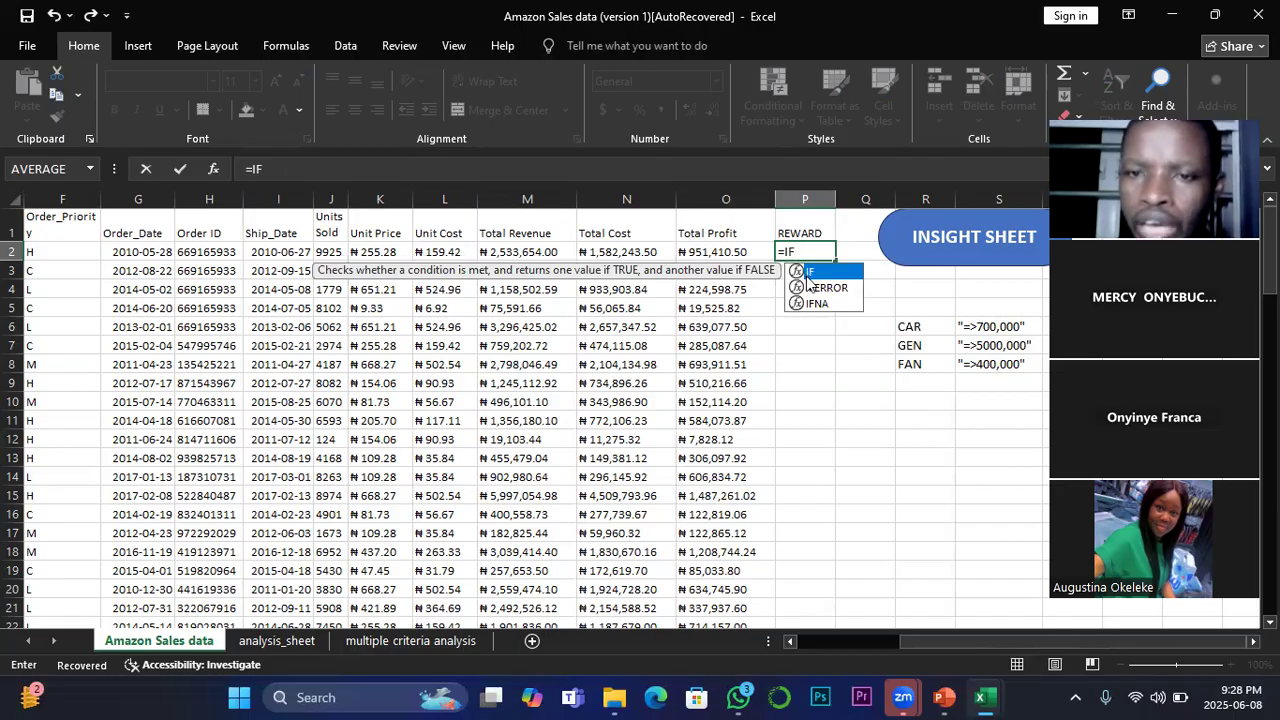
{"action": "double_click", "coordinate": [811, 274]}
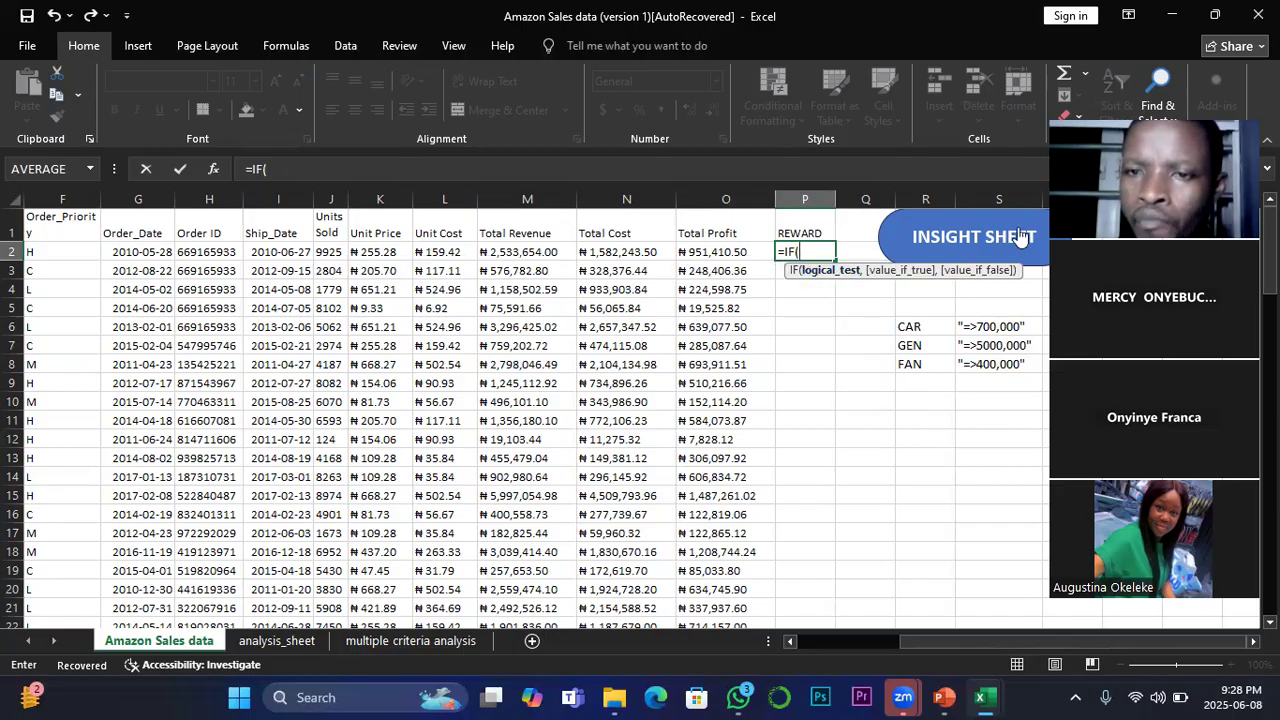
{"action": "left_click_drag", "start_coordinate": [982, 641], "coordinate": [1035, 634]}
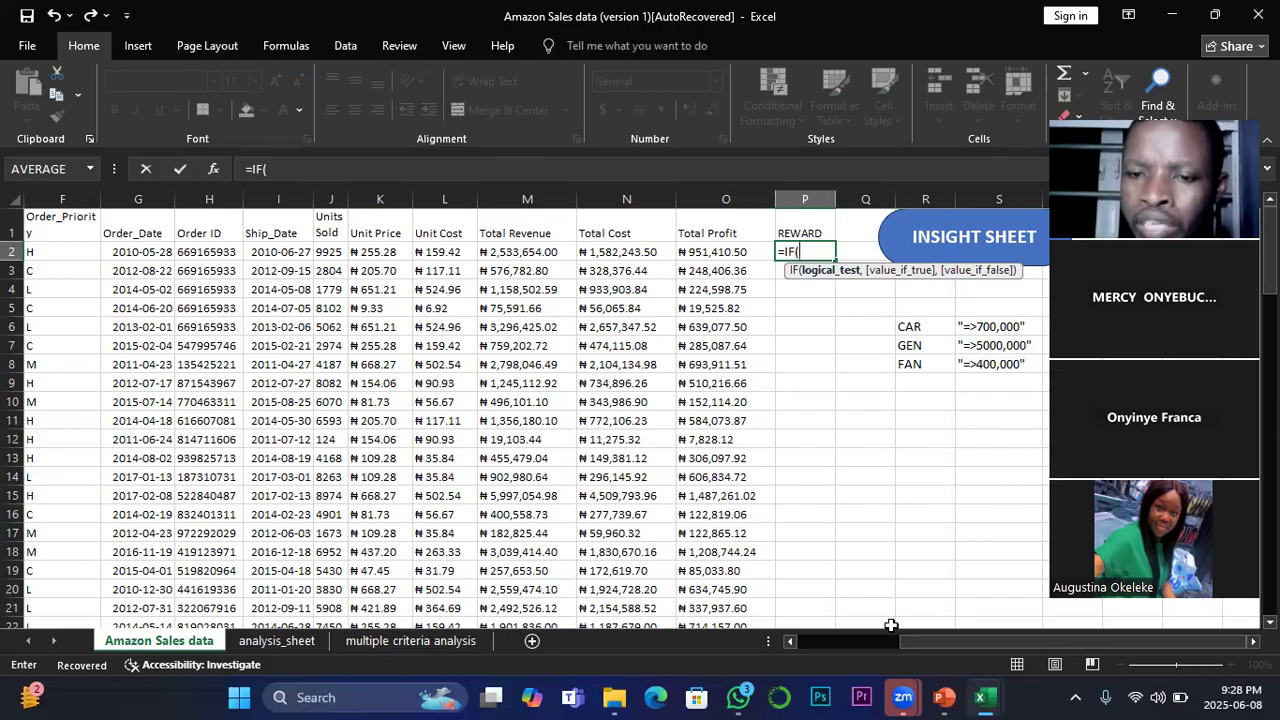
{"action": "left_click", "coordinate": [1253, 641]}
{"action": "left_click", "coordinate": [1253, 641]}
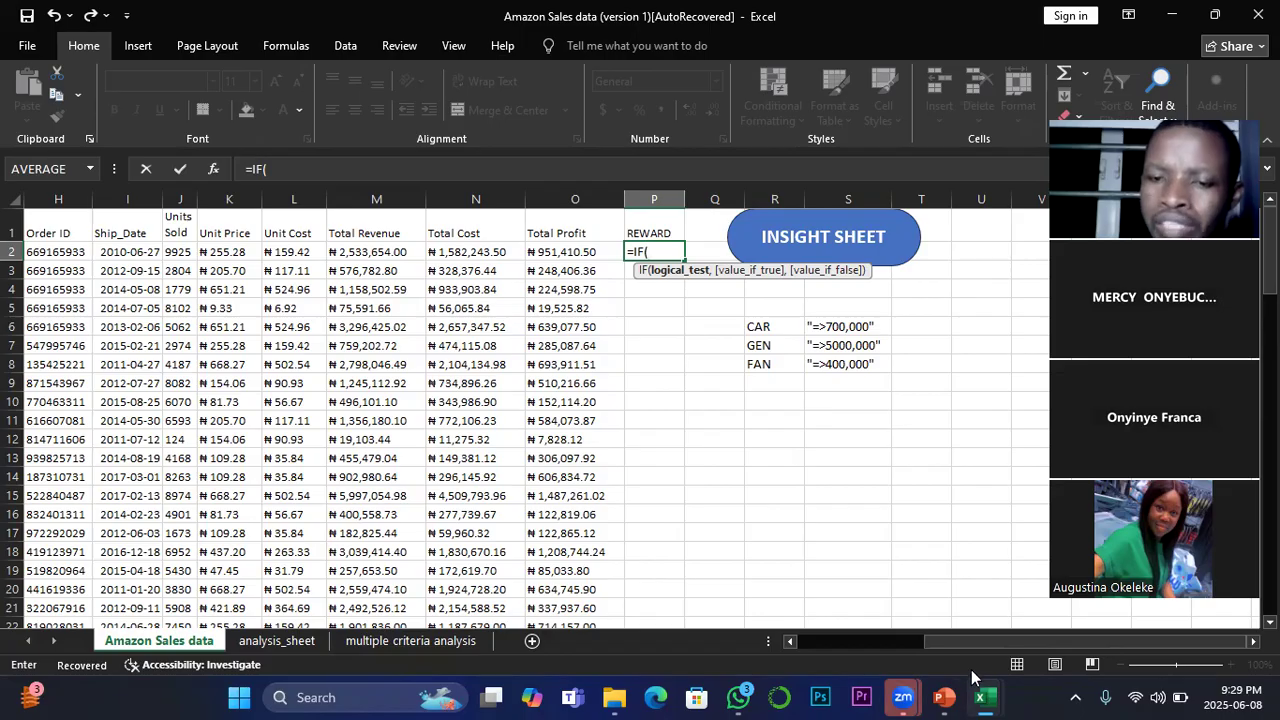
{"action": "left_click_drag", "start_coordinate": [973, 638], "coordinate": [965, 637]}
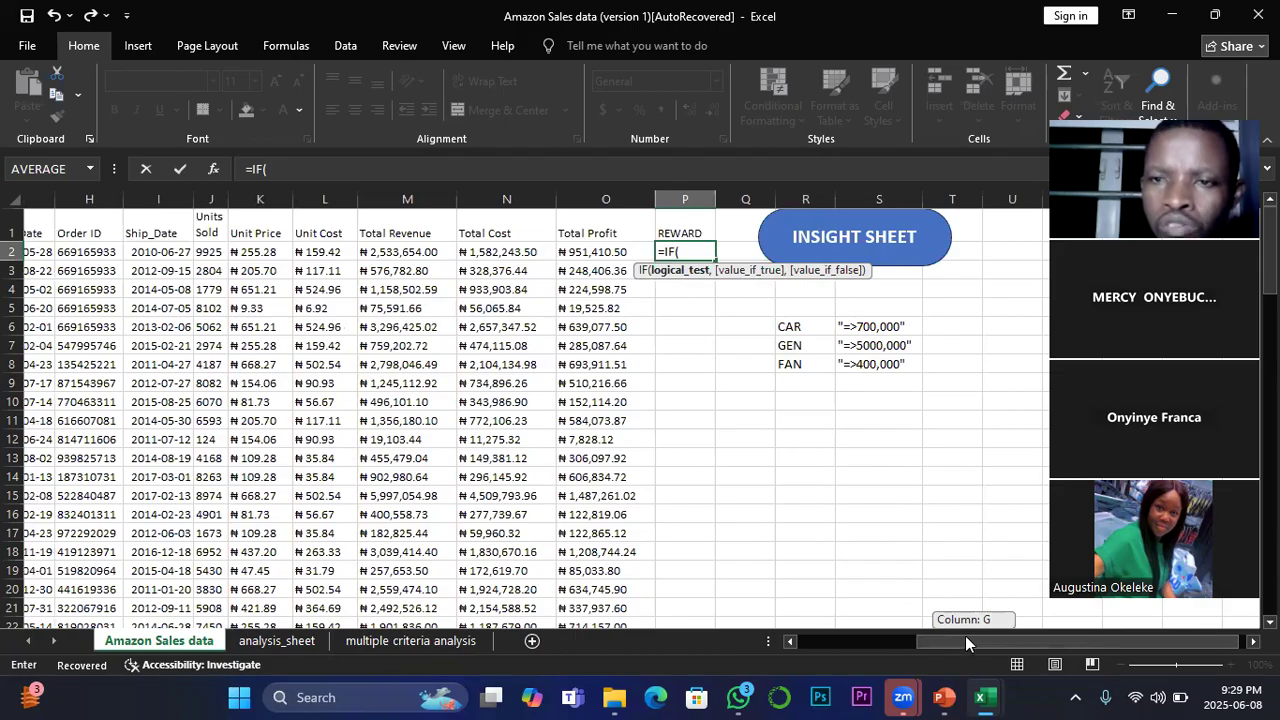
{"action": "left_click_drag", "start_coordinate": [965, 635], "coordinate": [969, 641]}
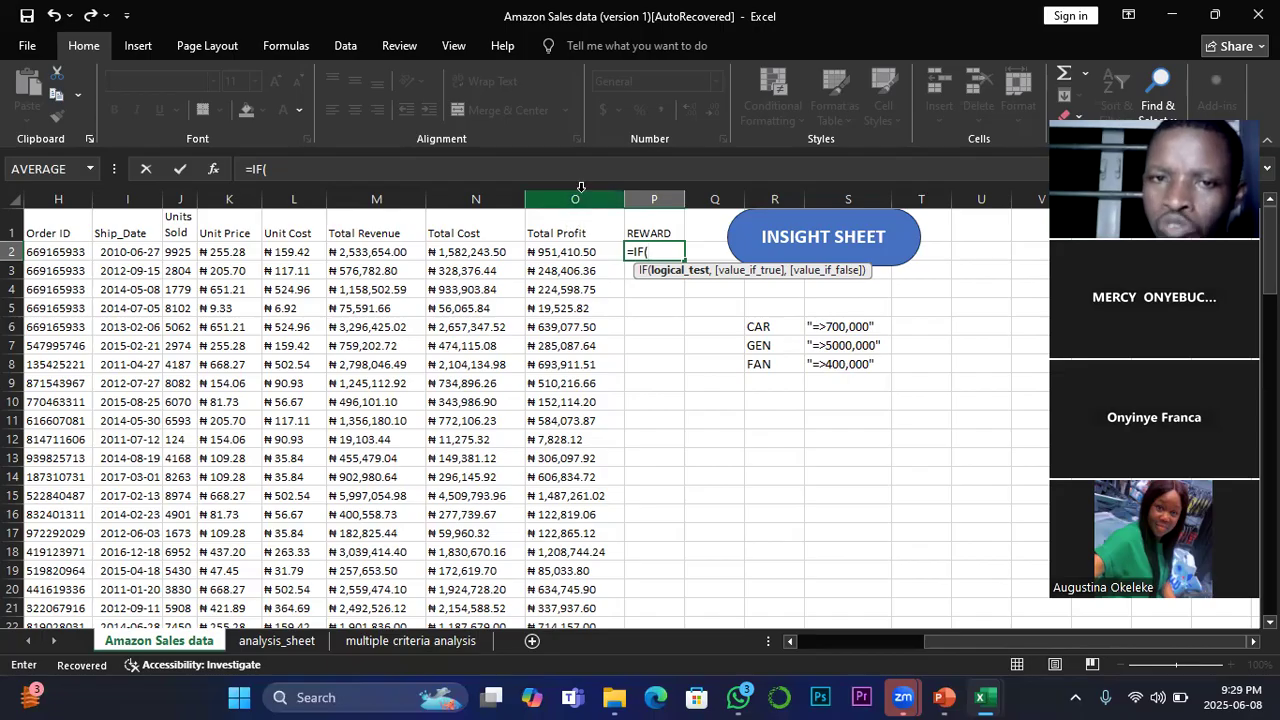
{"action": "left_click", "coordinate": [568, 256]}
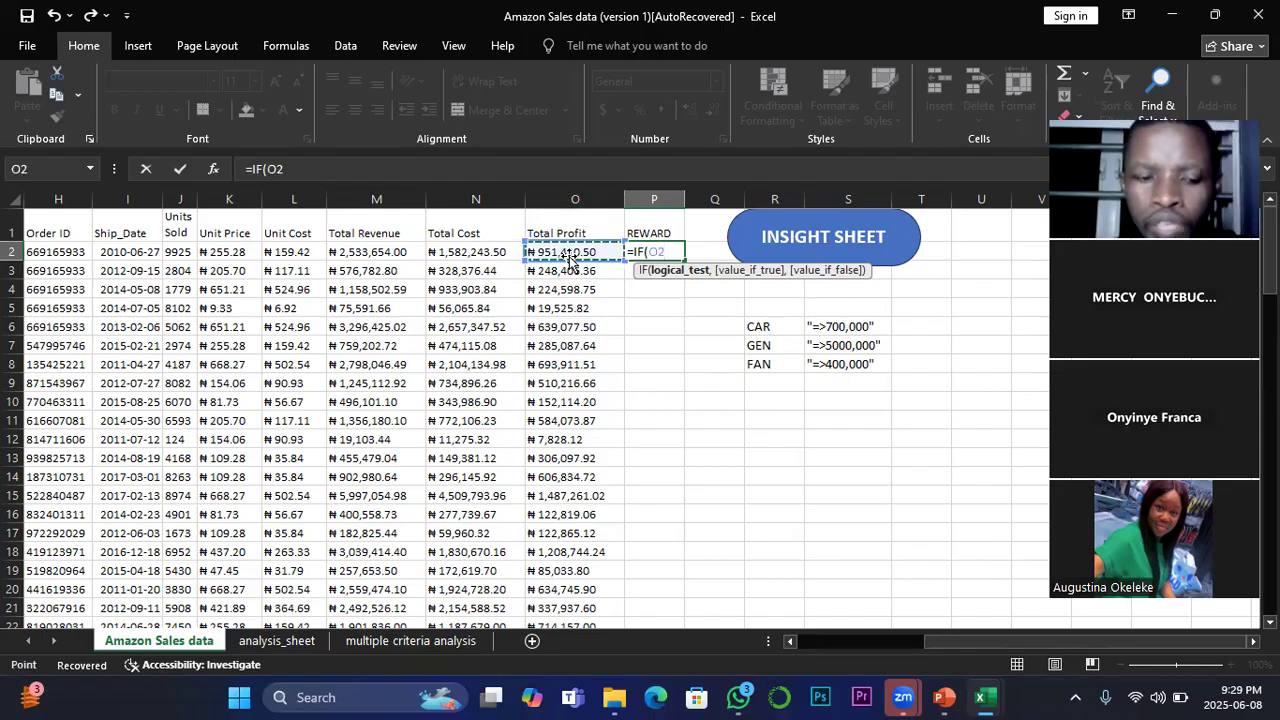
{"action": "key", "text": "ctrl+shift+Down"}
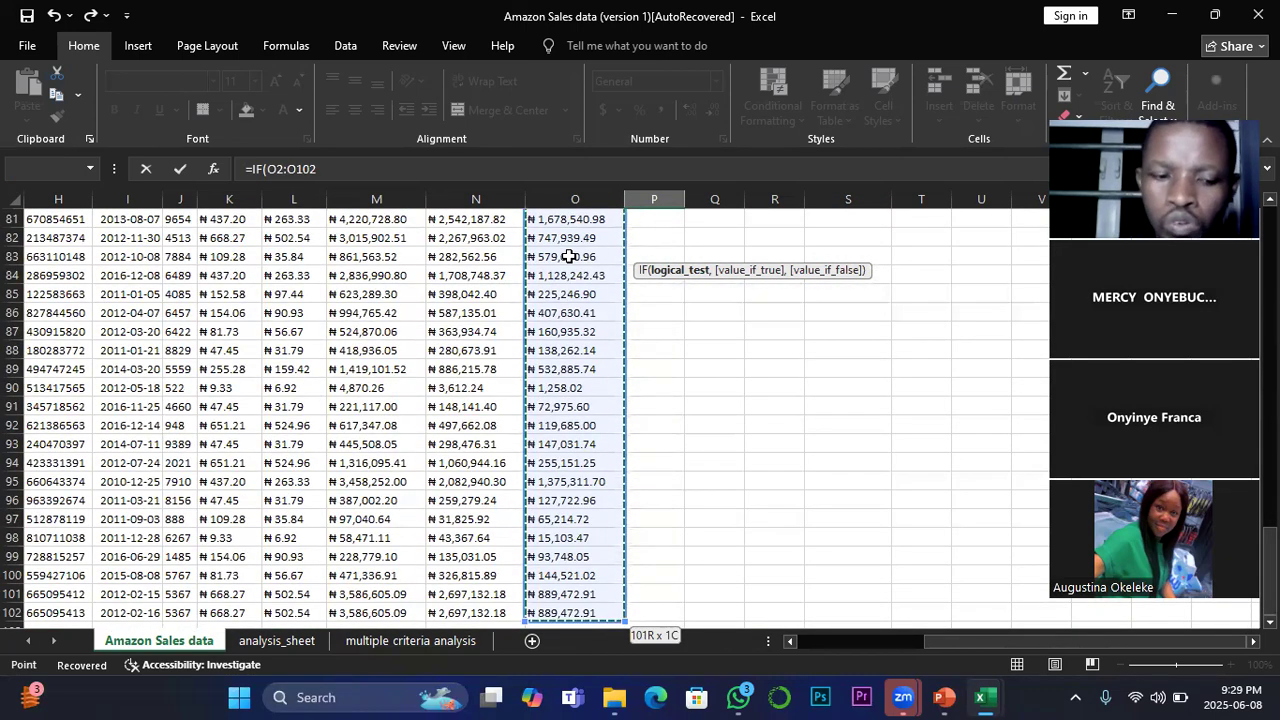
{"action": "key", "text": "ctrl+shift+Down"}
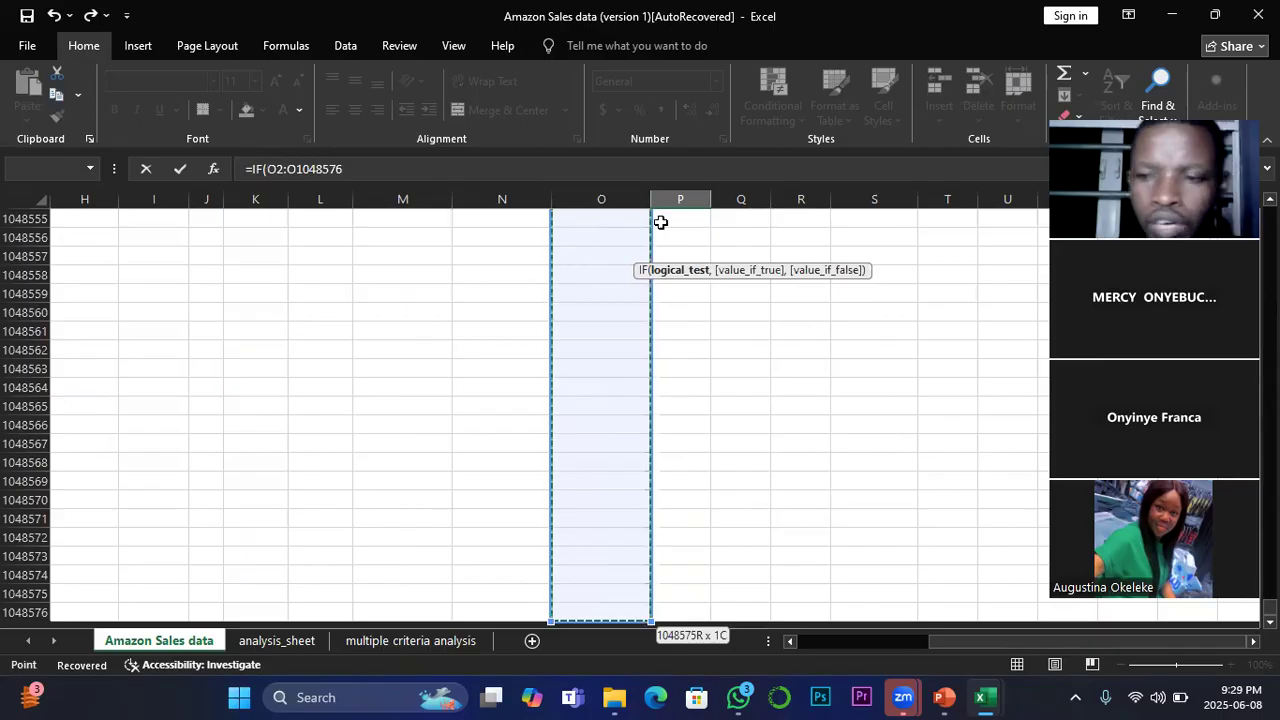
{"action": "key", "text": "ctrl+BackSpace"}
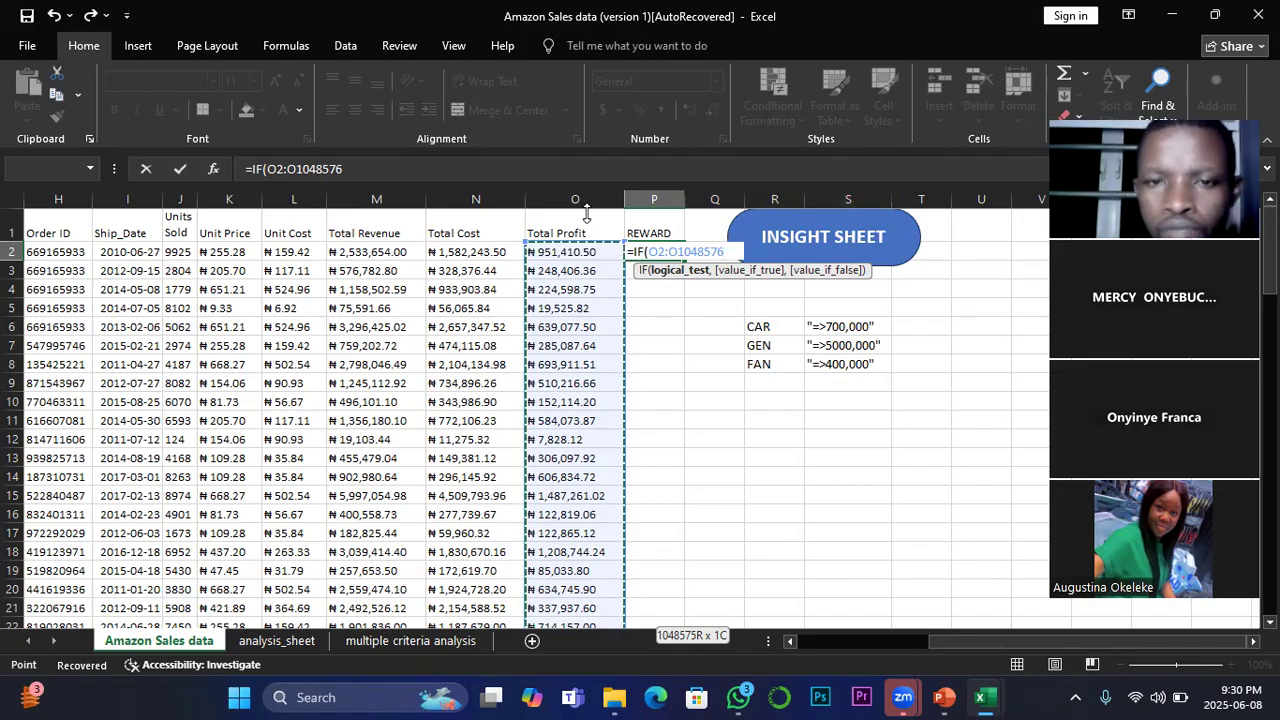
{"action": "left_click", "coordinate": [660, 252]}
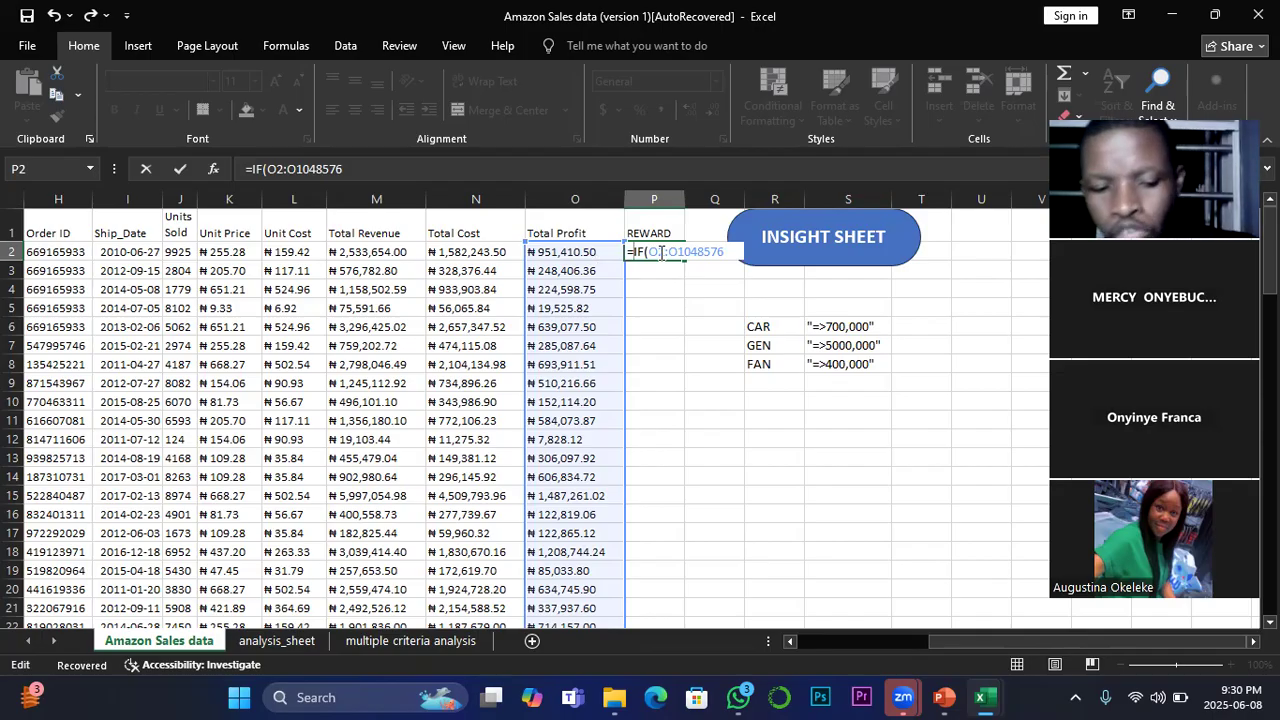
{"action": "type", "text": "@"}
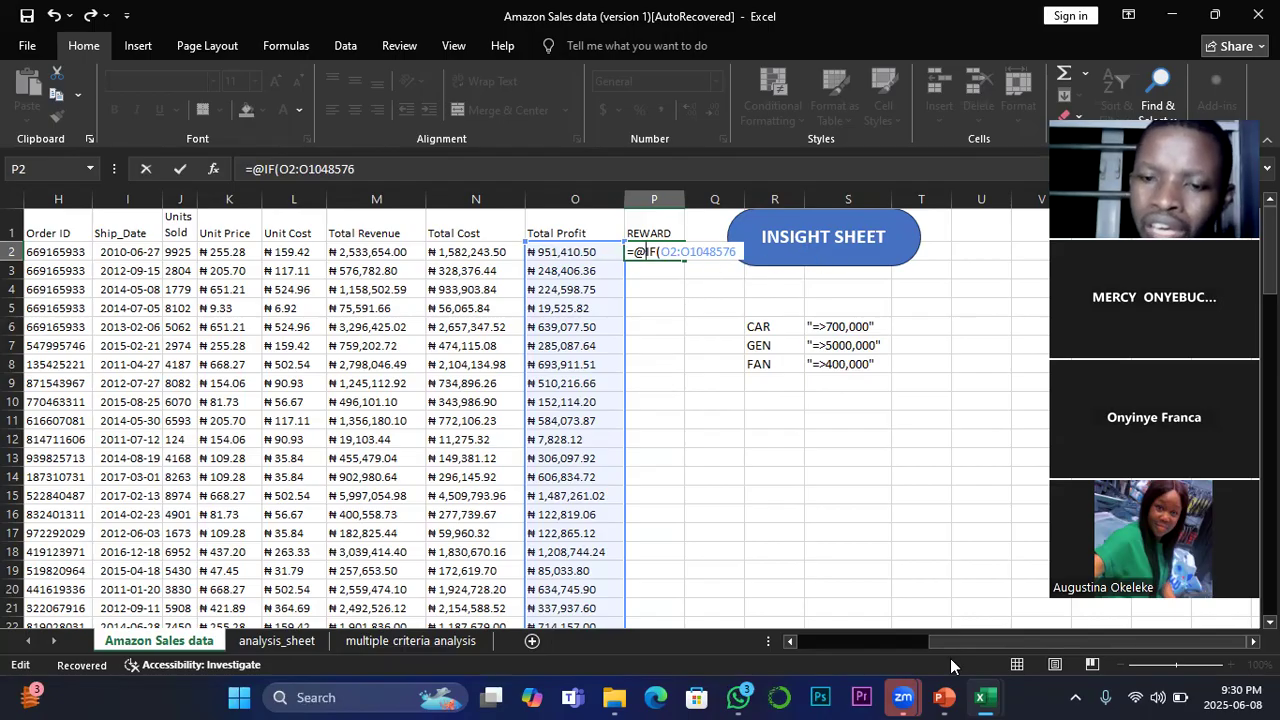
{"action": "left_click", "coordinate": [1253, 642]}
{"action": "left_click", "coordinate": [1253, 642]}
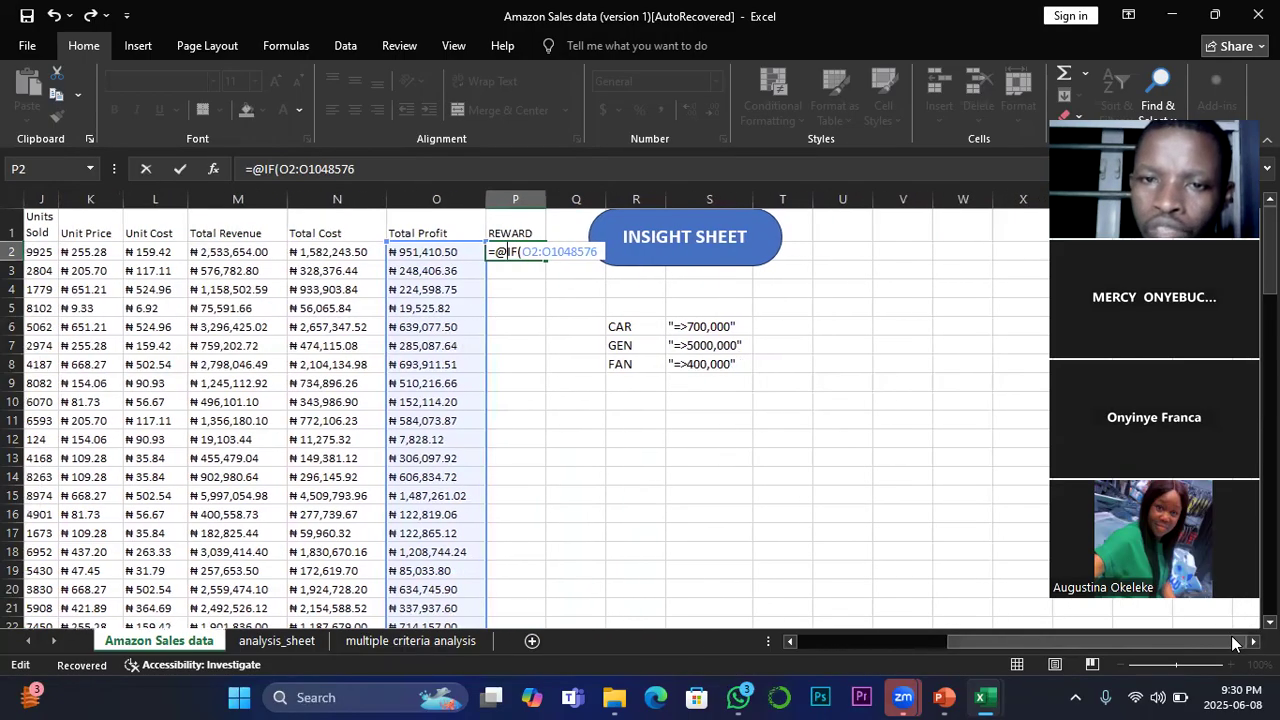
{"action": "left_click", "coordinate": [688, 266]}
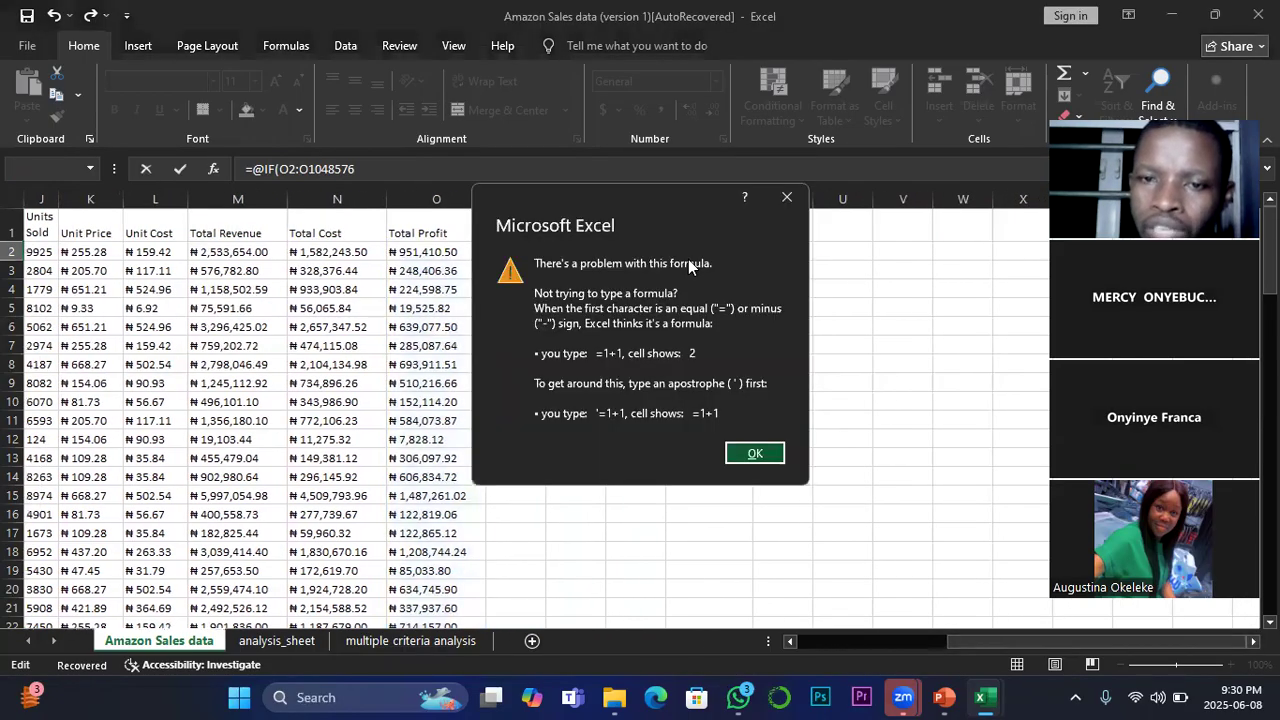
{"action": "left_click", "coordinate": [781, 197]}
{"action": "key", "text": "BackSpace"}
{"action": "key", "text": "BackSpace"}
{"action": "key", "text": "BackSpace"}
{"action": "key", "text": "BackSpace"}
{"action": "key", "text": "BackSpace"}
{"action": "key", "text": "BackSpace"}
{"action": "key", "text": "BackSpace"}
{"action": "key", "text": "BackSpace"}
{"action": "key", "text": "BackSpace"}
{"action": "key", "text": "BackSpace"}
{"action": "key", "text": "BackSpace"}
{"action": "key", "text": "BackSpace"}
{"action": "key", "text": "BackSpace"}
{"action": "key", "text": "BackSpace"}
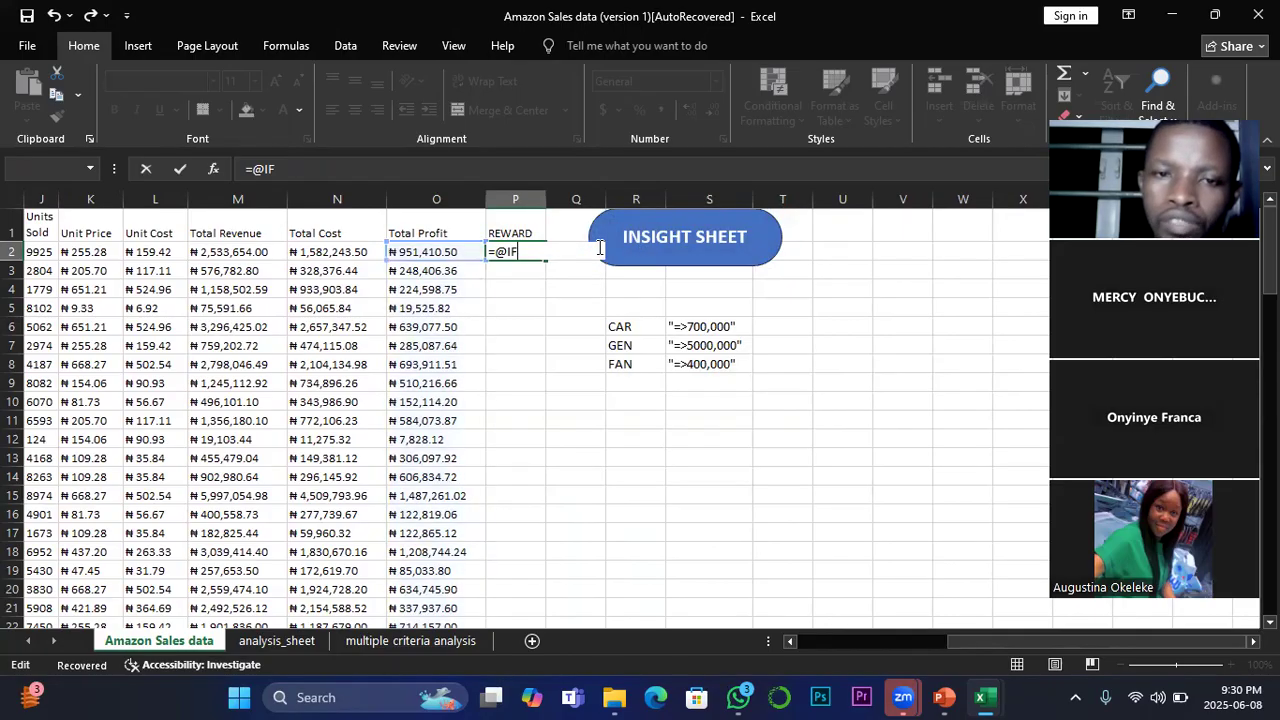
{"action": "left_click", "coordinate": [675, 268]}
{"action": "left_click", "coordinate": [781, 197]}
{"action": "key", "text": "BackSpace"}
{"action": "key", "text": "BackSpace"}
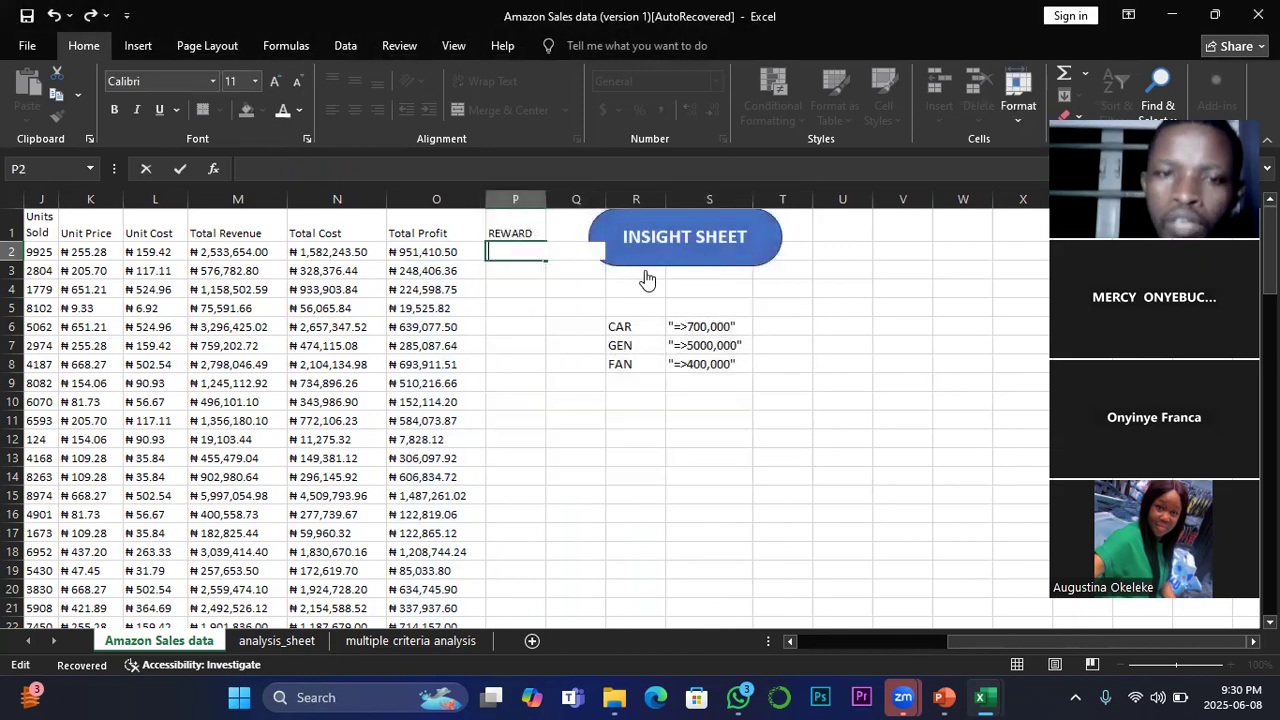
{"action": "left_click", "coordinate": [594, 306]}
Step: Move the INSIGHT SHEET shape away from the REWARD column to the area around columns W and X
{"action": "left_click", "coordinate": [634, 262]}
{"action": "right_click", "coordinate": [634, 262]}
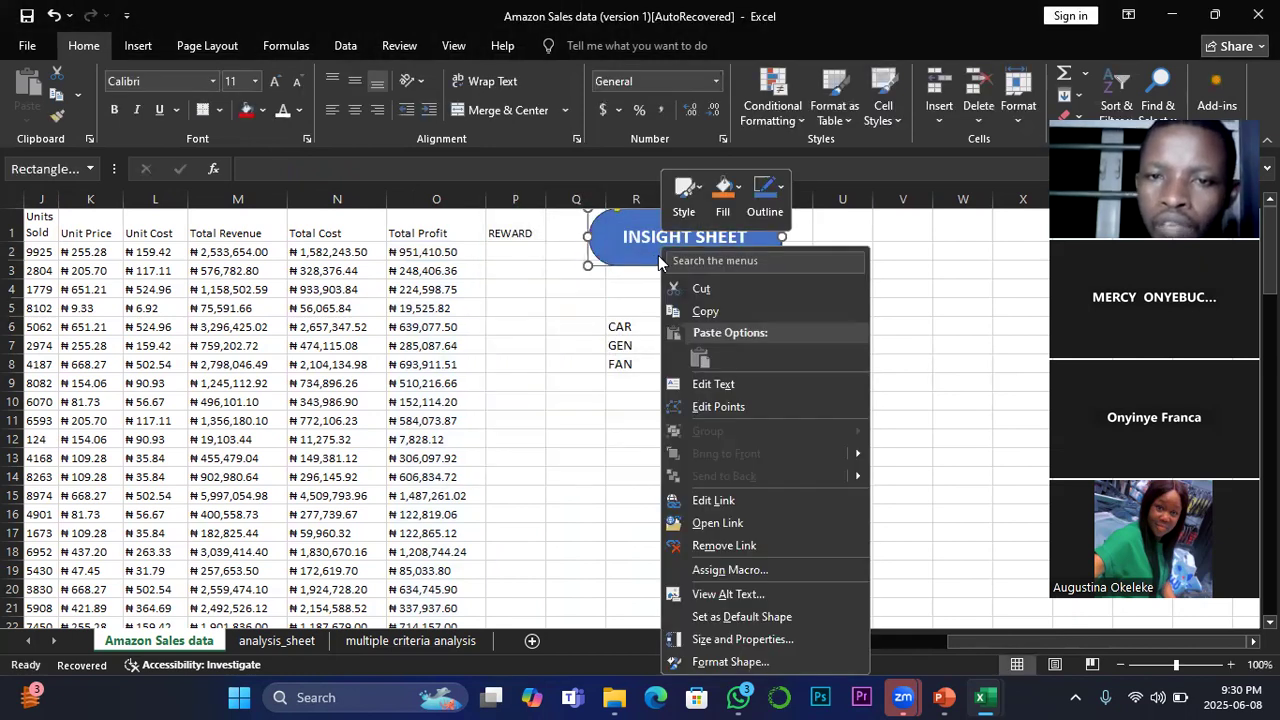
{"action": "left_click", "coordinate": [634, 262]}
{"action": "left_click_drag", "start_coordinate": [634, 262], "coordinate": [1021, 262]}
Step: Start an IF formula in P2 with O2, the first Total Profit value, as the beginning of its logical test
{"action": "left_click", "coordinate": [507, 250]}
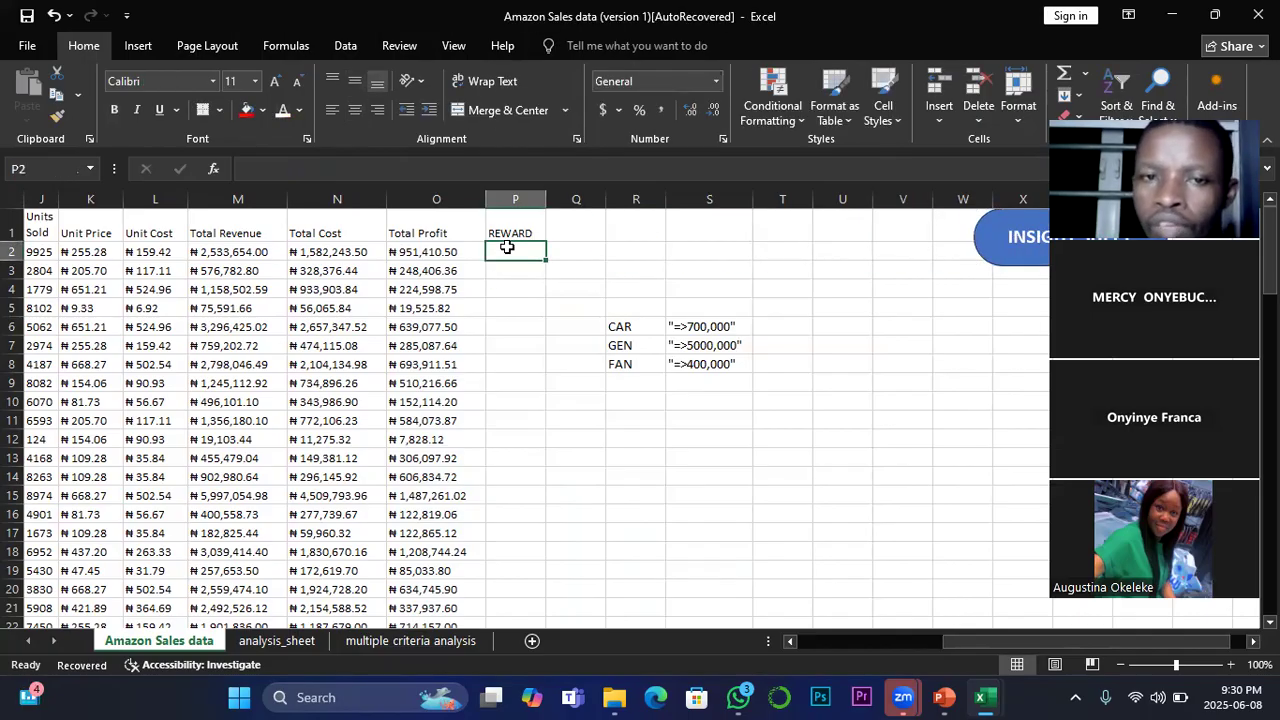
{"action": "type", "text": "=i"}
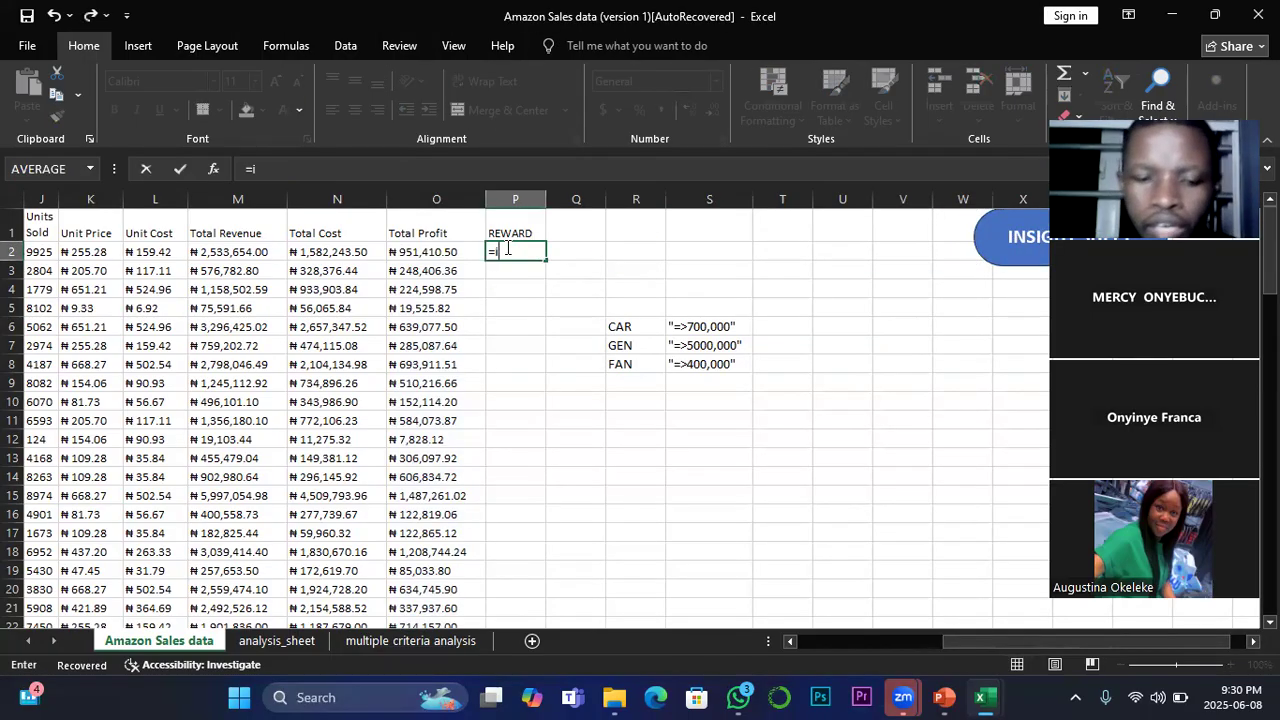
{"action": "type", "text": "f"}
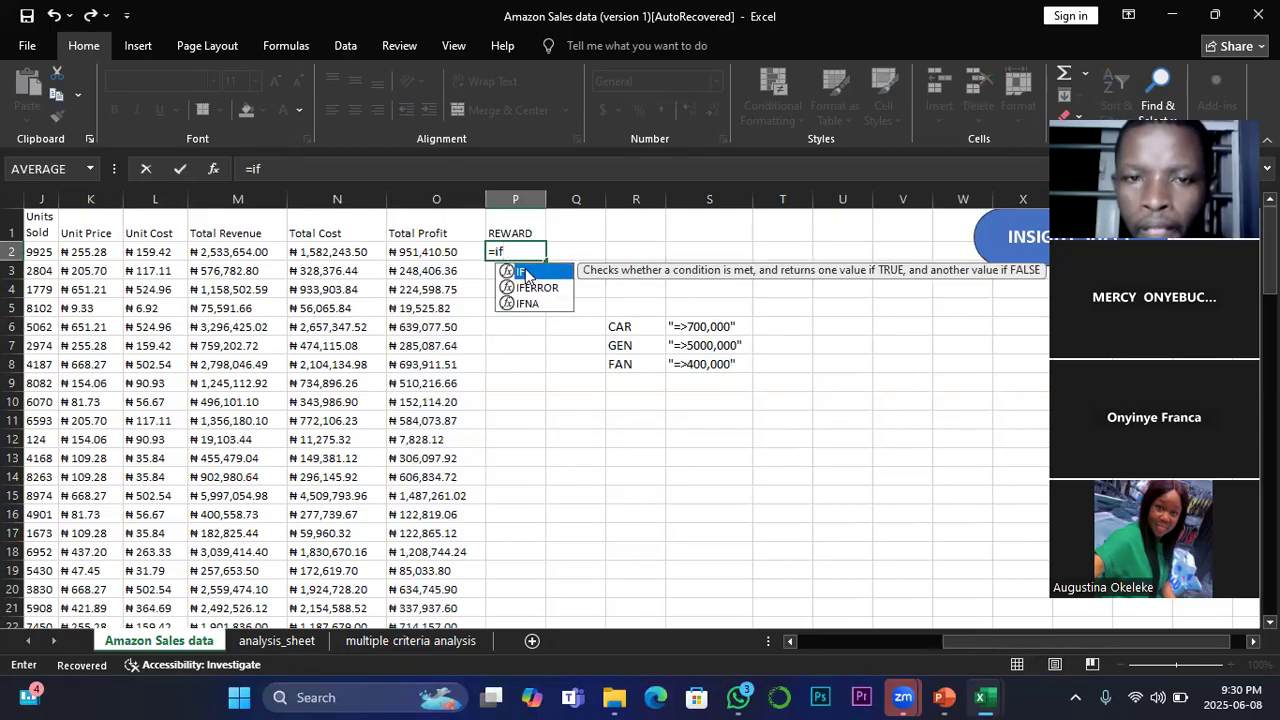
{"action": "double_click", "coordinate": [527, 272]}
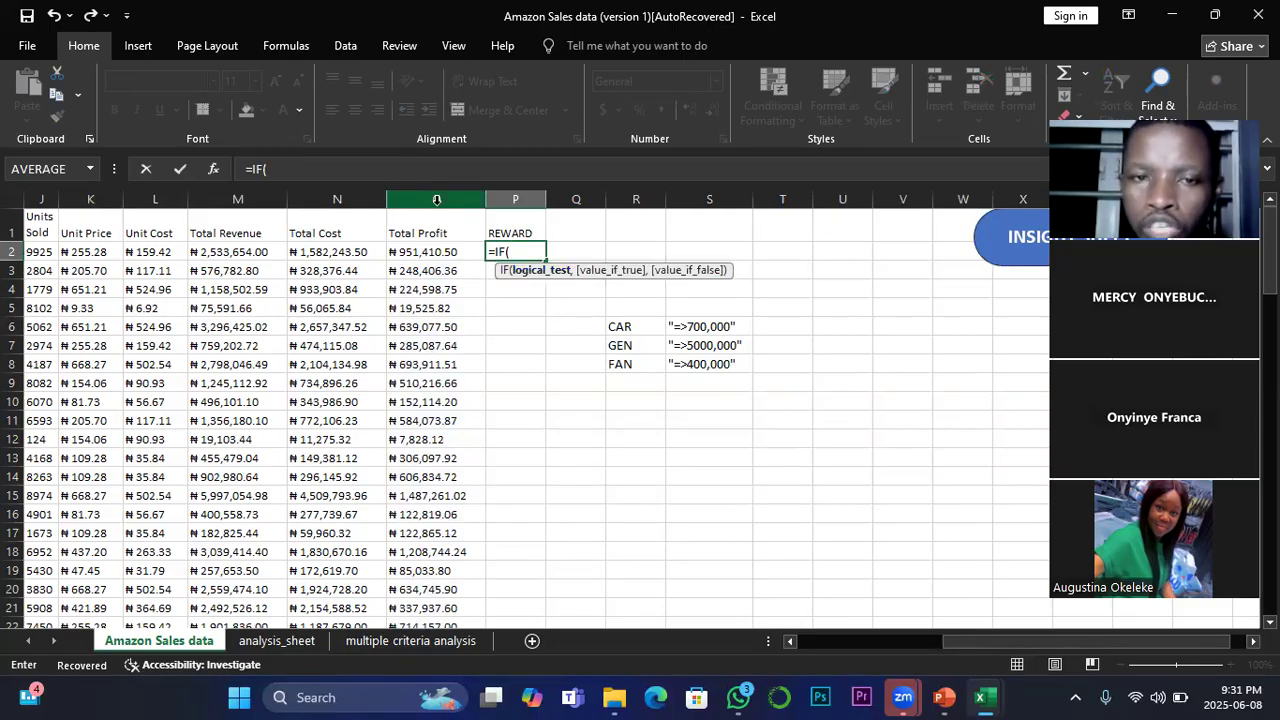
{"action": "left_click", "coordinate": [430, 252]}
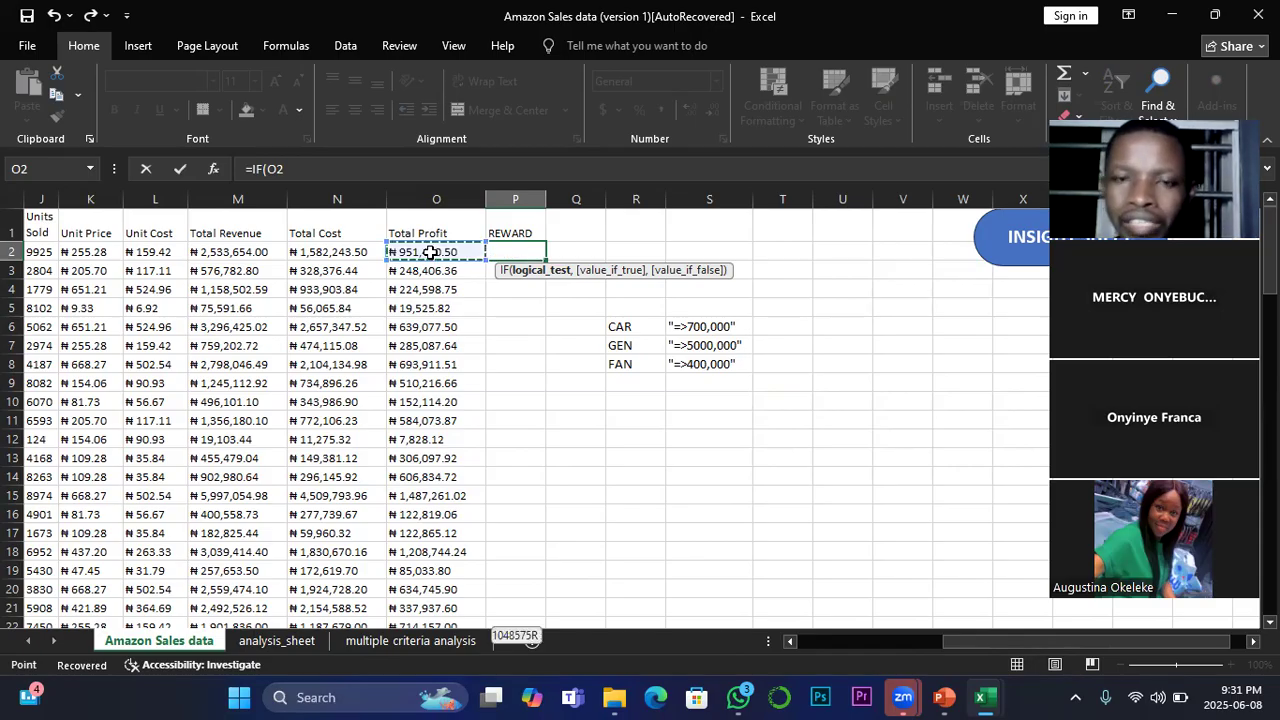
{"action": "key", "text": "ctrl+shift+Down"}
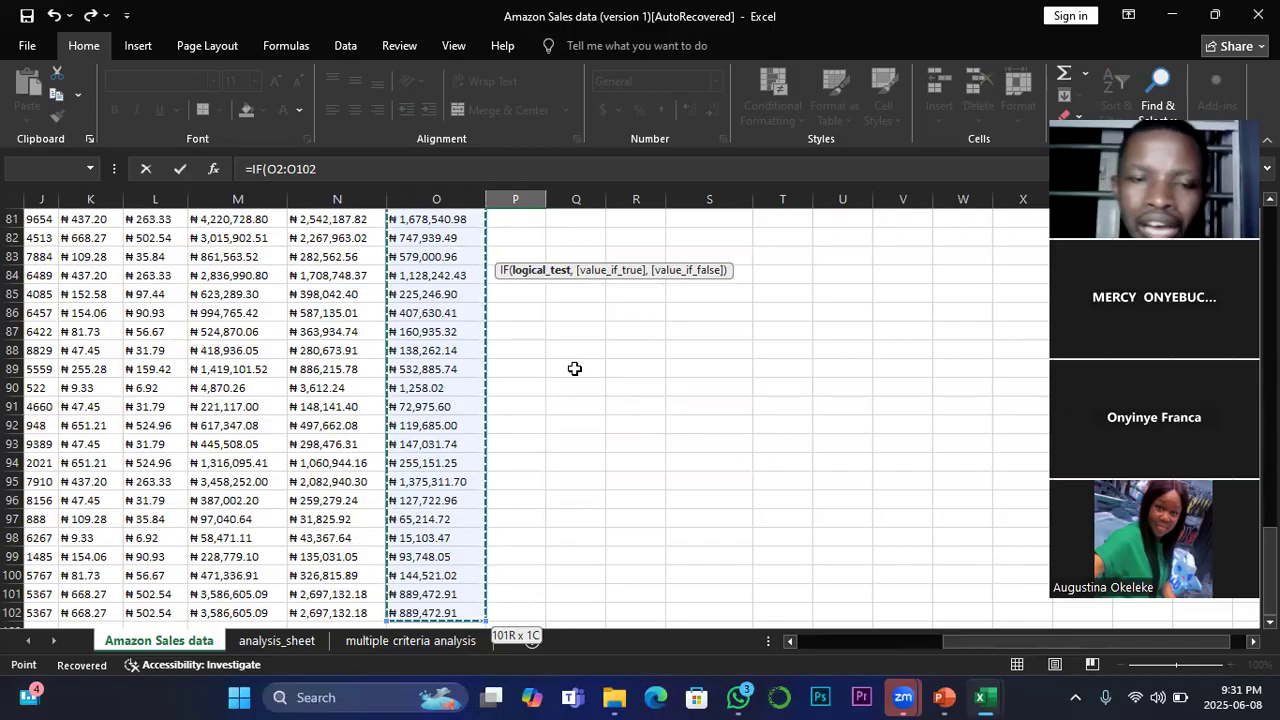
{"action": "scroll", "coordinate": [823, 513], "scroll_direction": "up", "scroll_amount": 5}
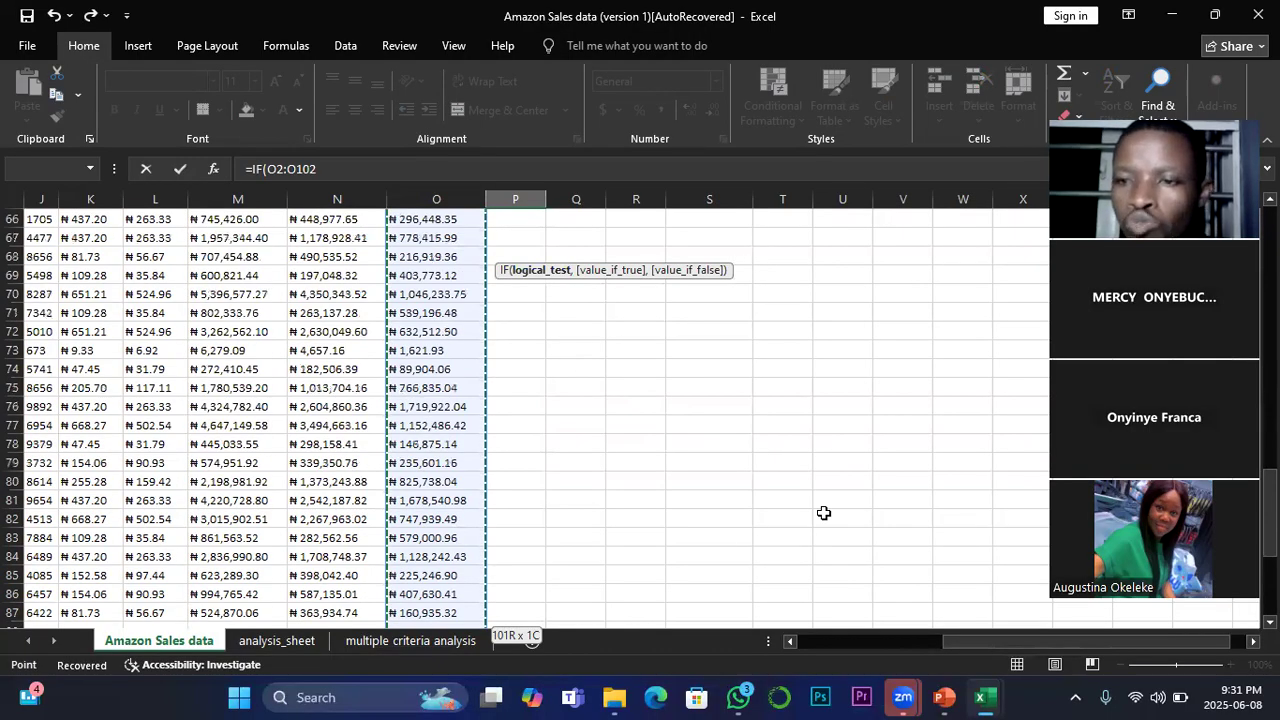
{"action": "scroll", "coordinate": [823, 513], "scroll_direction": "up", "scroll_amount": 20}
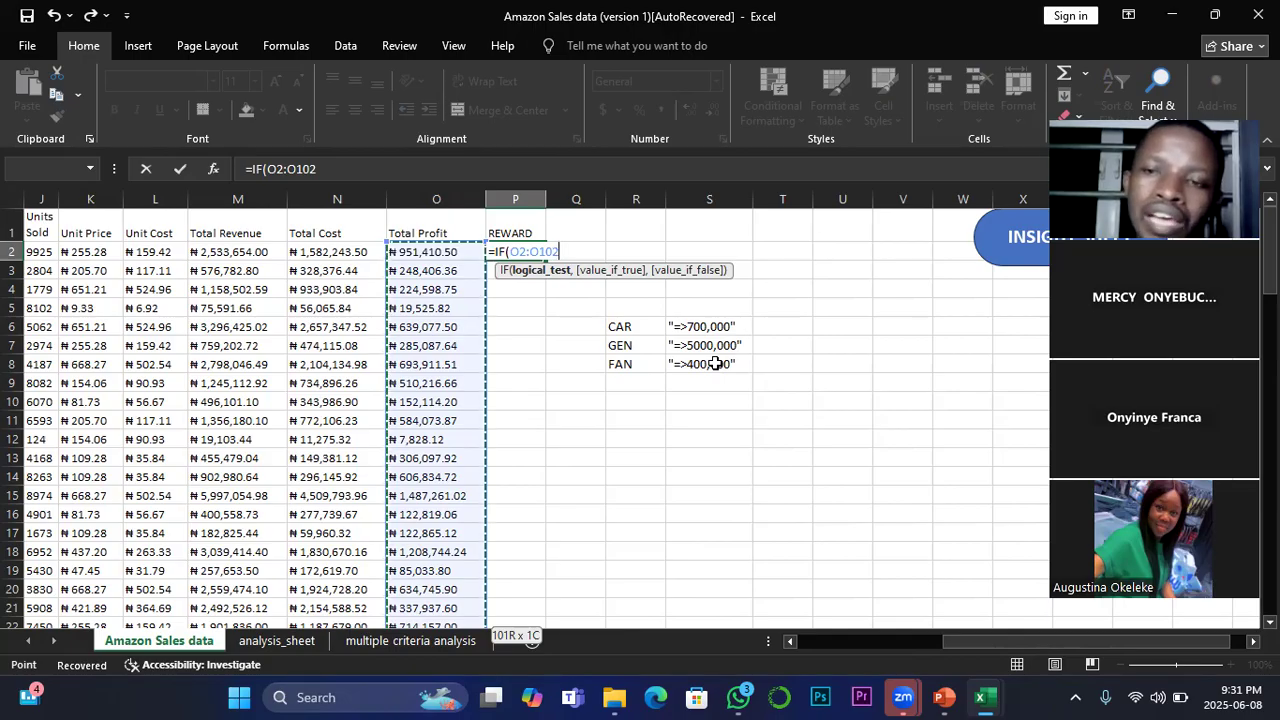
{"action": "key", "text": "BackSpace"}
{"action": "key", "text": "BackSpace"}
{"action": "key", "text": "BackSpace"}
{"action": "key", "text": "BackSpace"}
{"action": "key", "text": "BackSpace"}
{"action": "key", "text": "BackSpace"}
{"action": "key", "text": "BackSpace"}
{"action": "type", "text": "O2"}
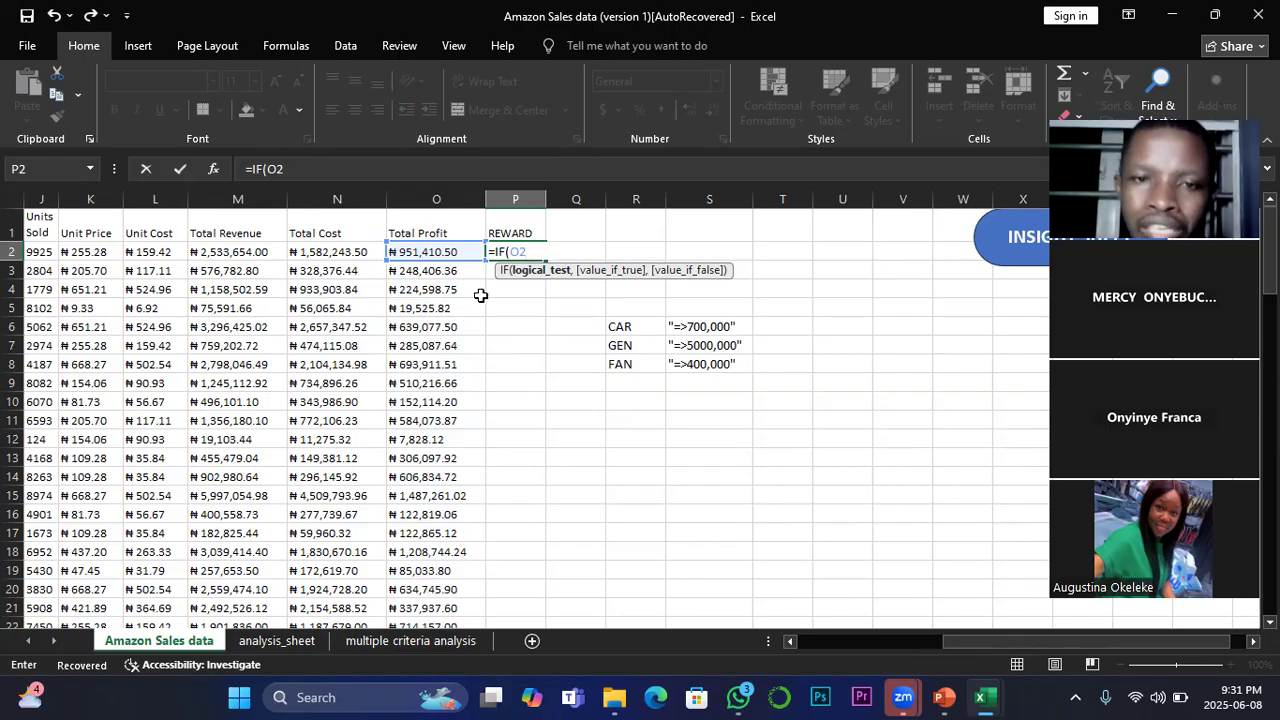
Step: Prefix the IF function in P2 with @ and complete its logical test as O2>=700000
{"action": "left_click", "coordinate": [495, 252]}
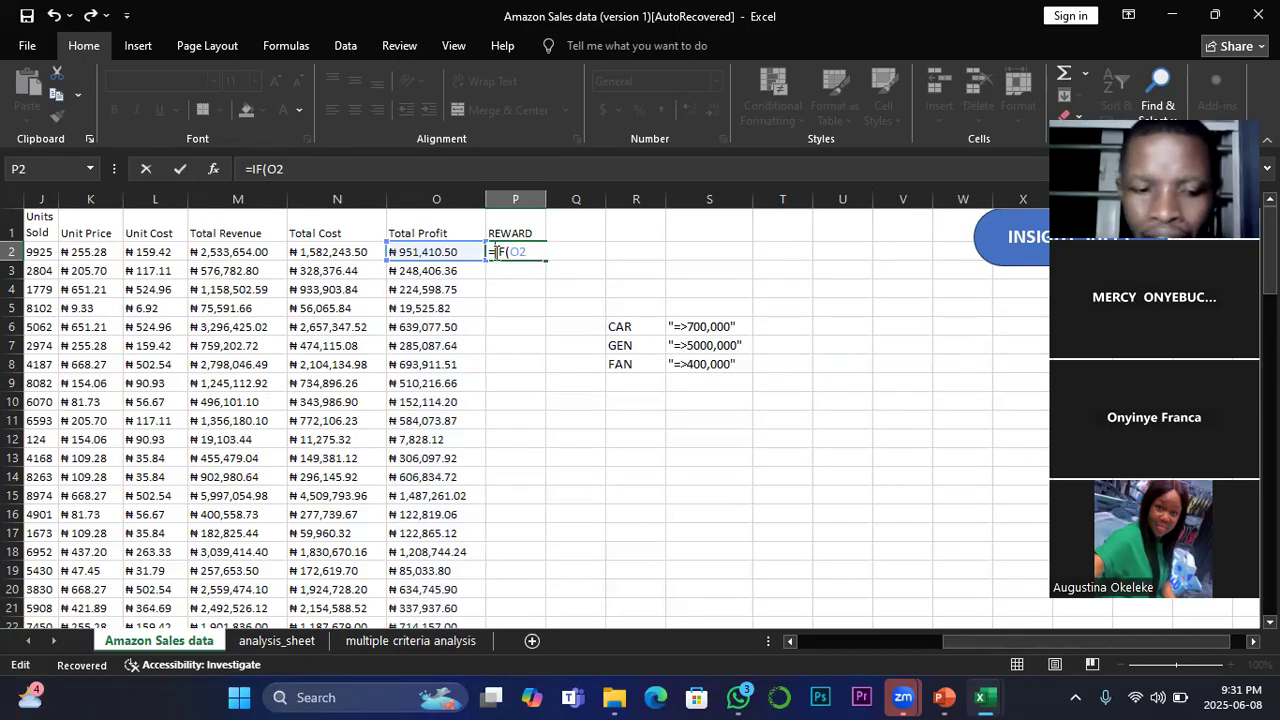
{"action": "type", "text": "@"}
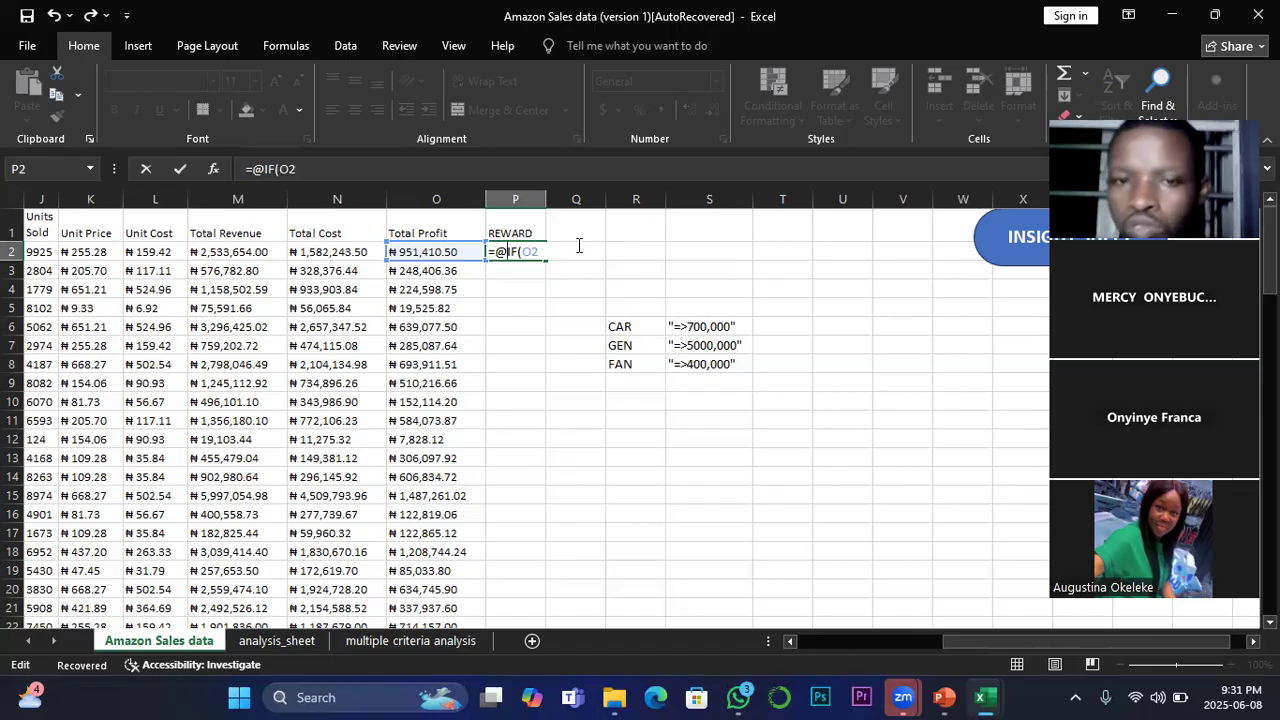
{"action": "left_click", "coordinate": [542, 251]}
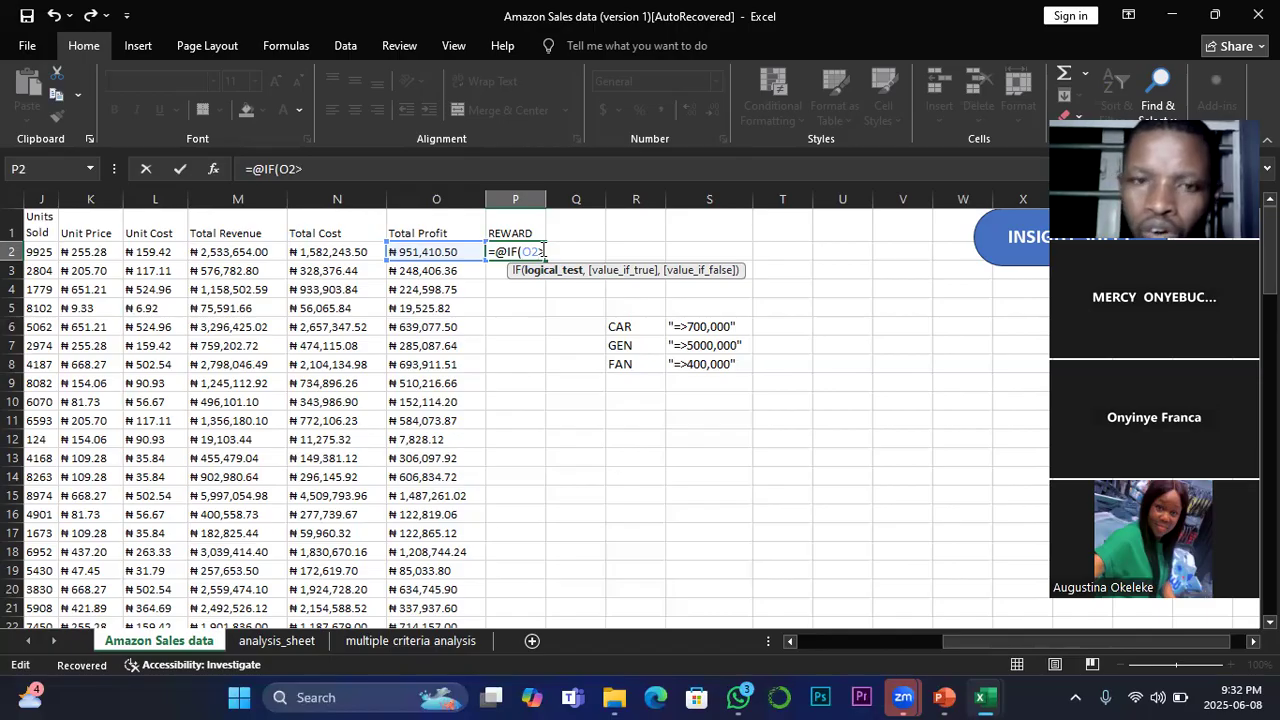
{"action": "type", "text": "="}
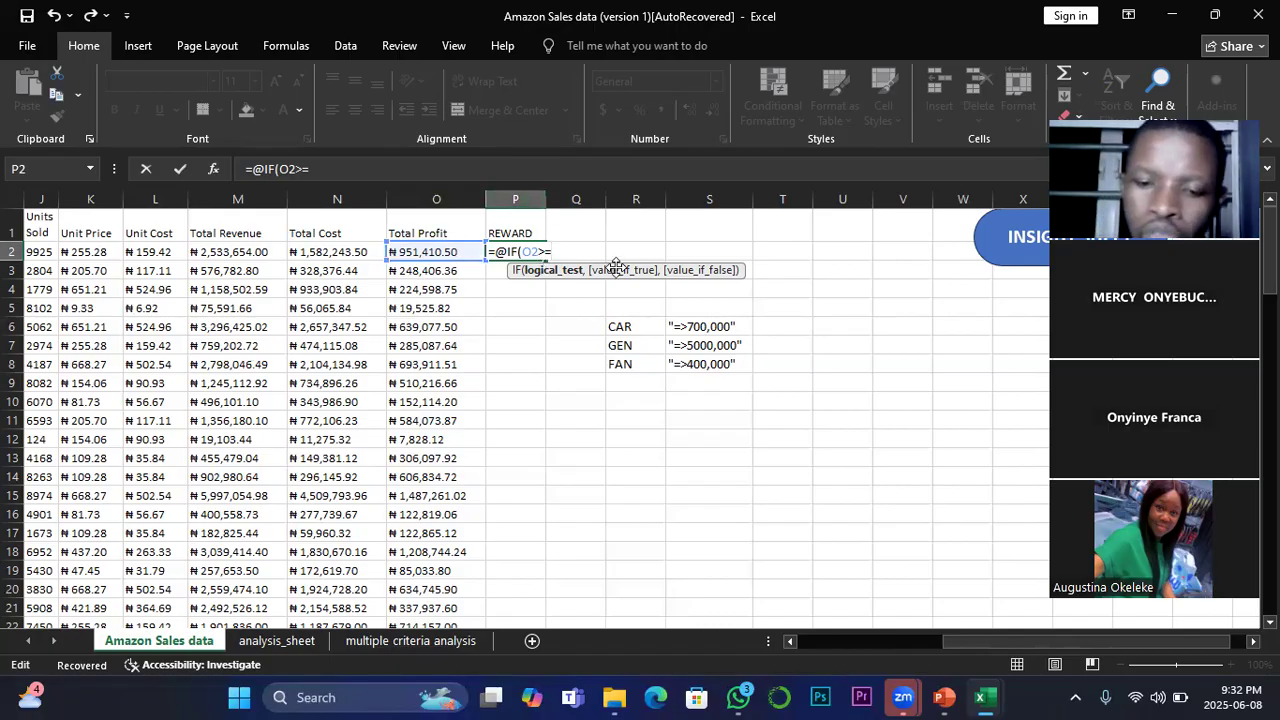
{"action": "type", "text": "700000"}
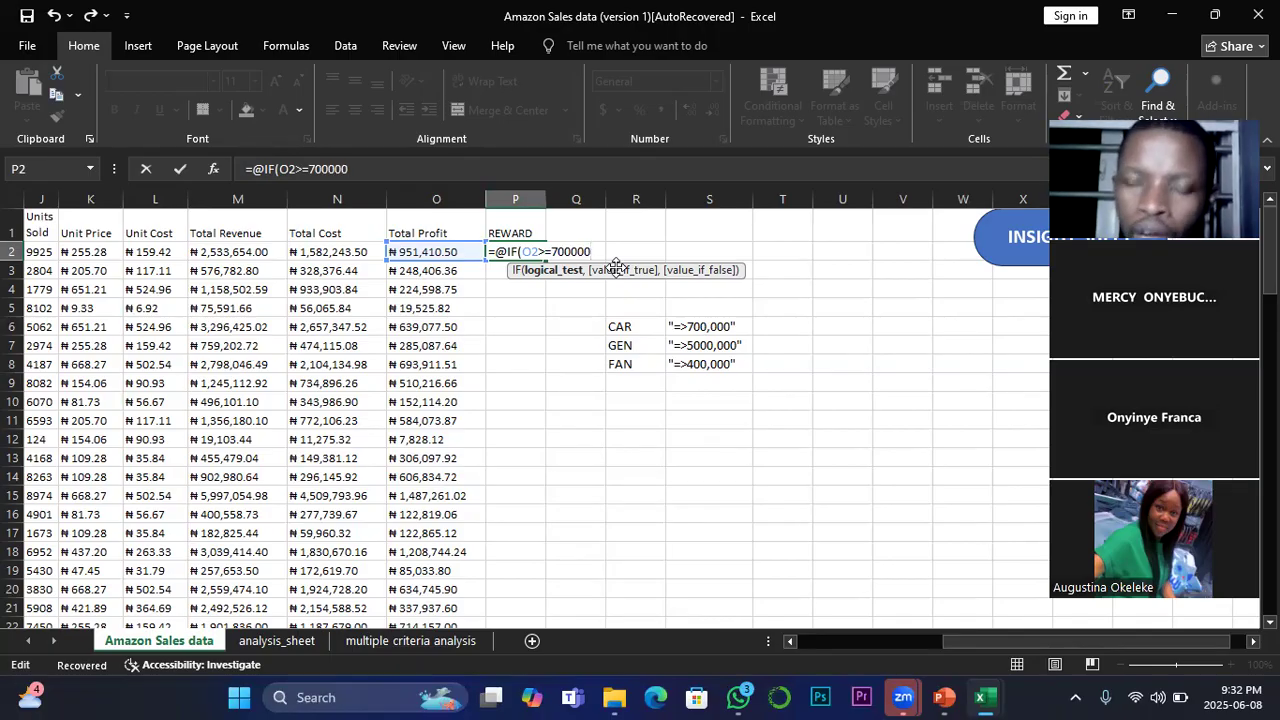
{"action": "type", "text": ","}
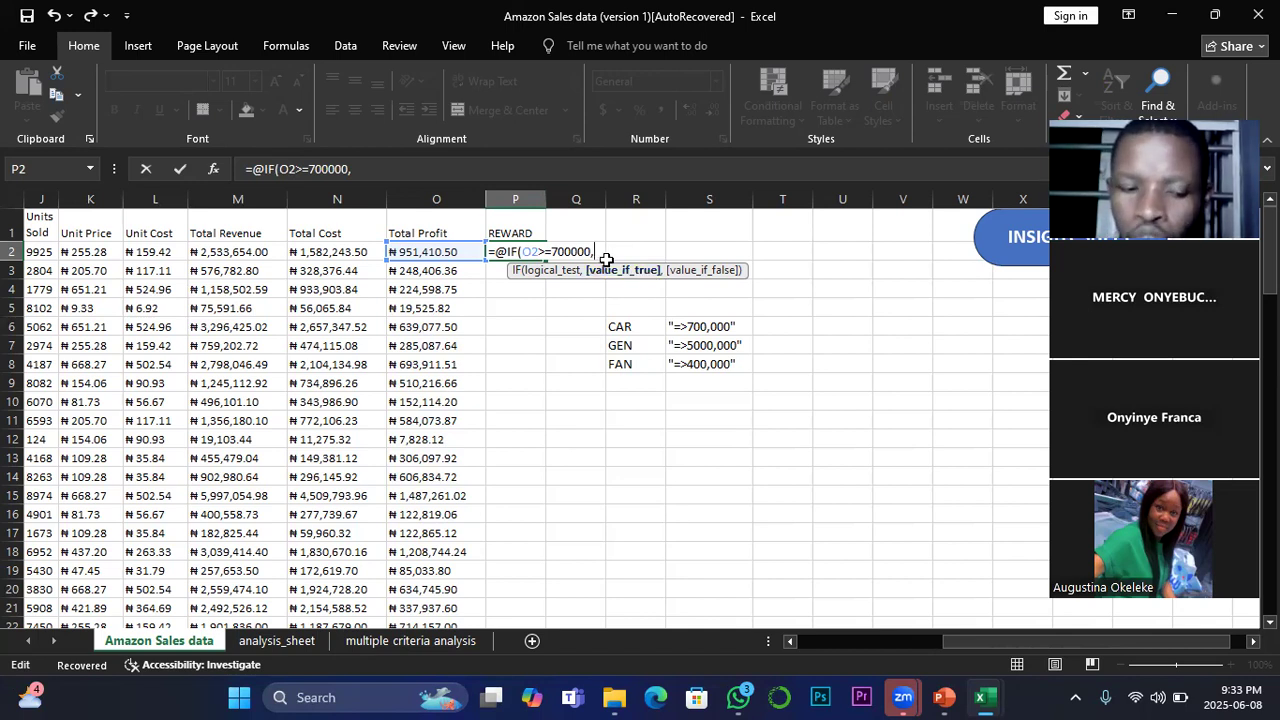
Step: Set "CAR" as the formula's value if true and continue to the value if false
{"action": "type", "text": "\""}
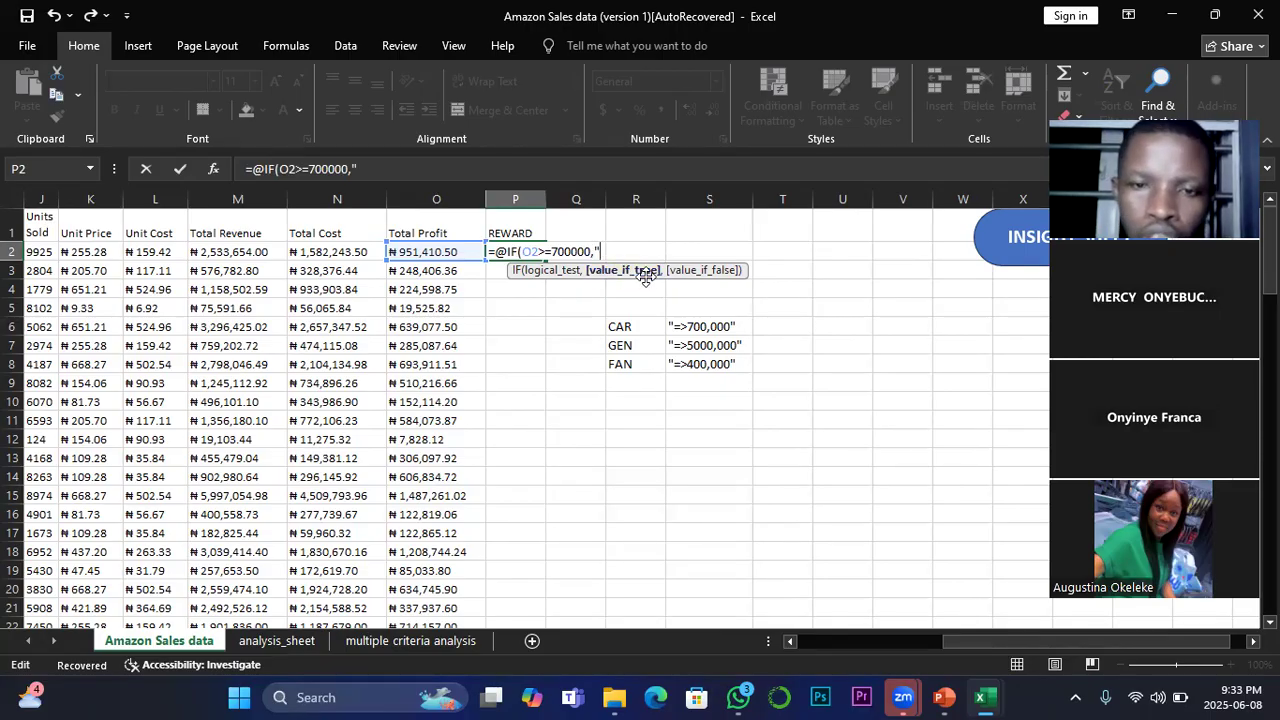
{"action": "type", "text": "CAR"}
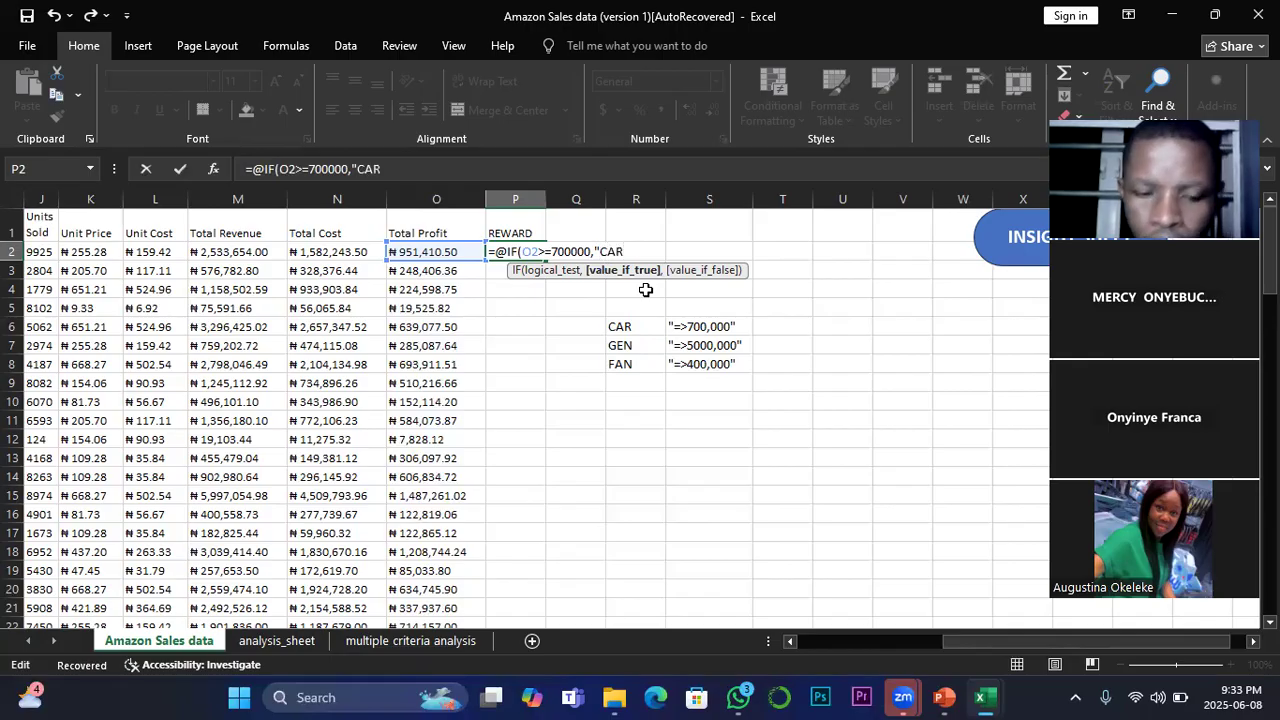
{"action": "type", "text": "\","}
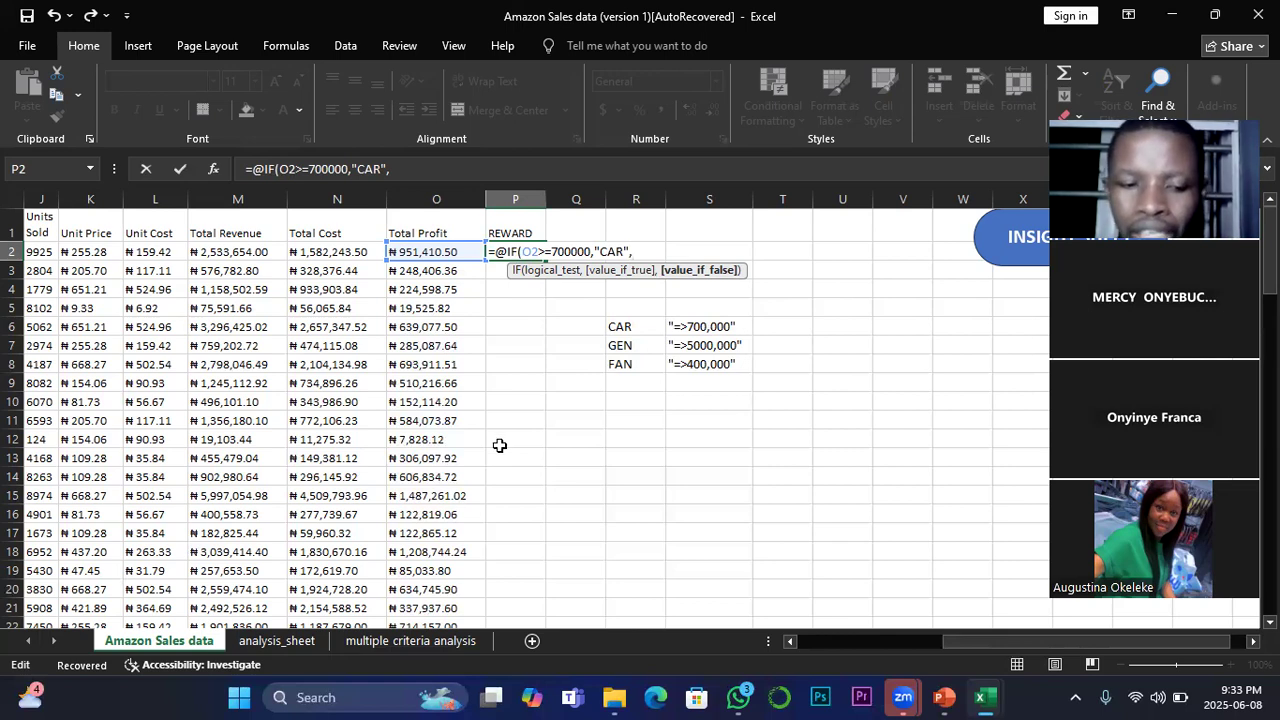
{"action": "type", "text": "@if"}
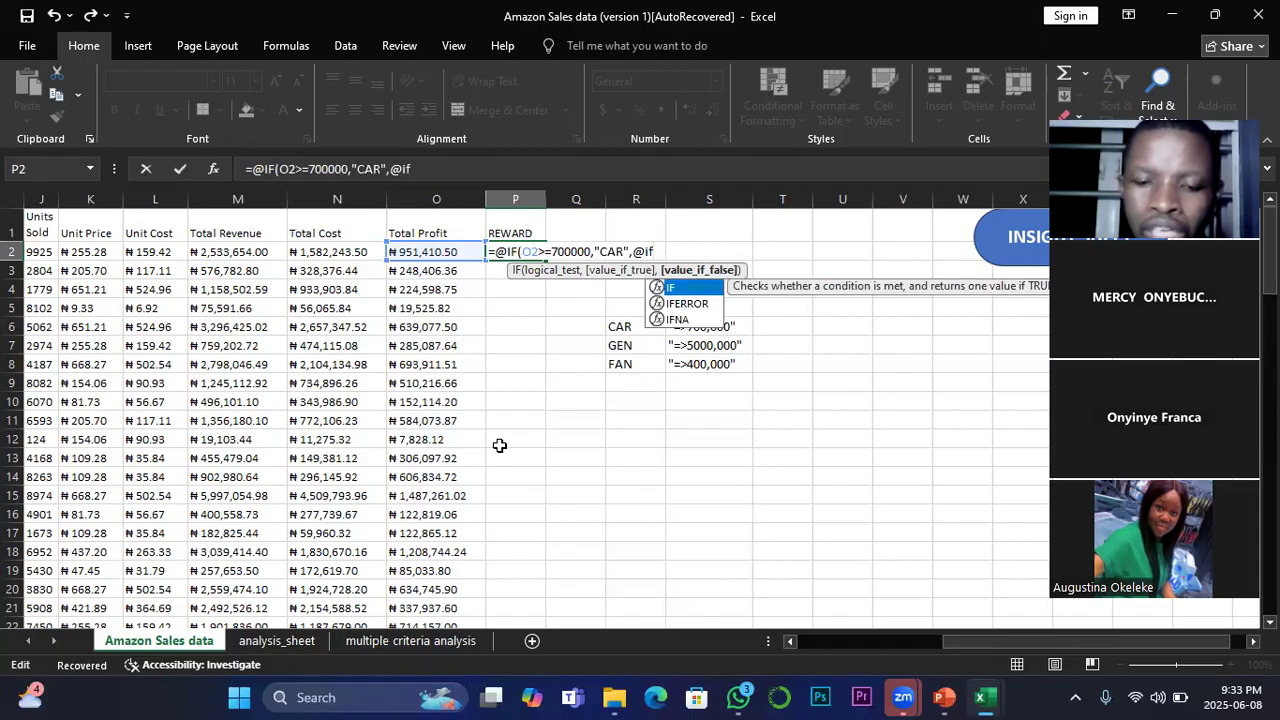
{"action": "type", "text": "("}
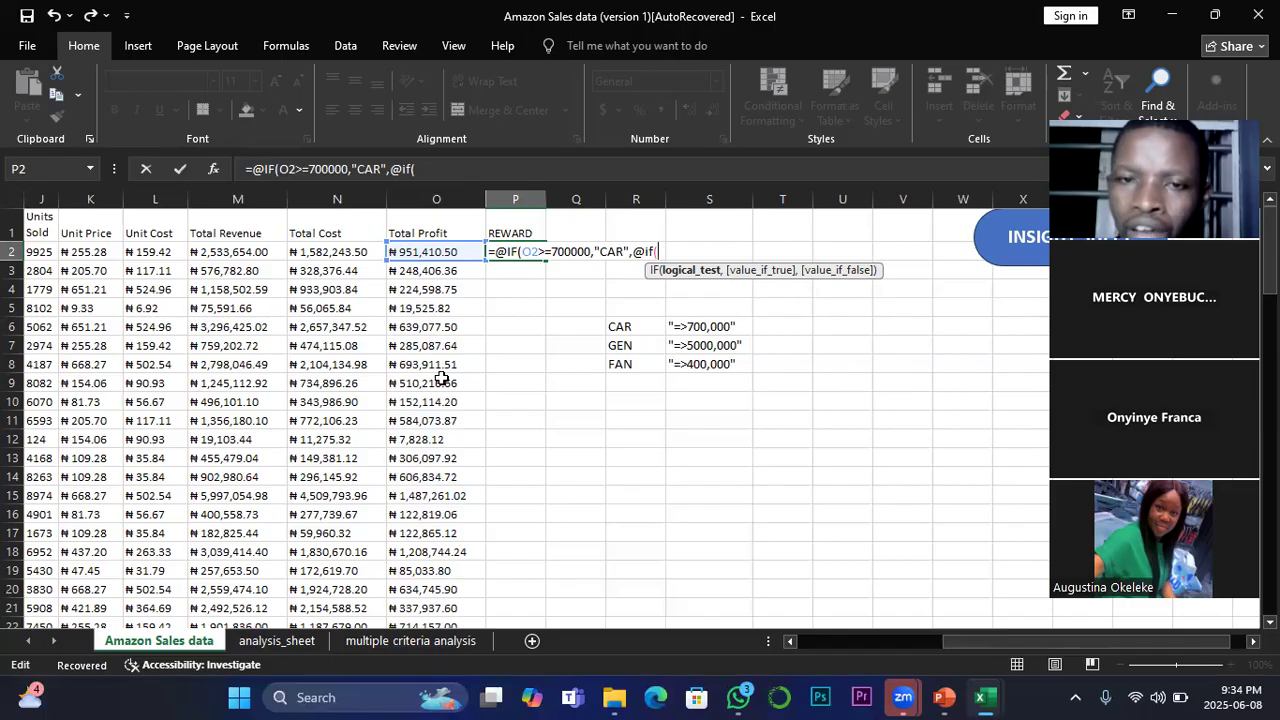
{"action": "left_click", "coordinate": [422, 252]}
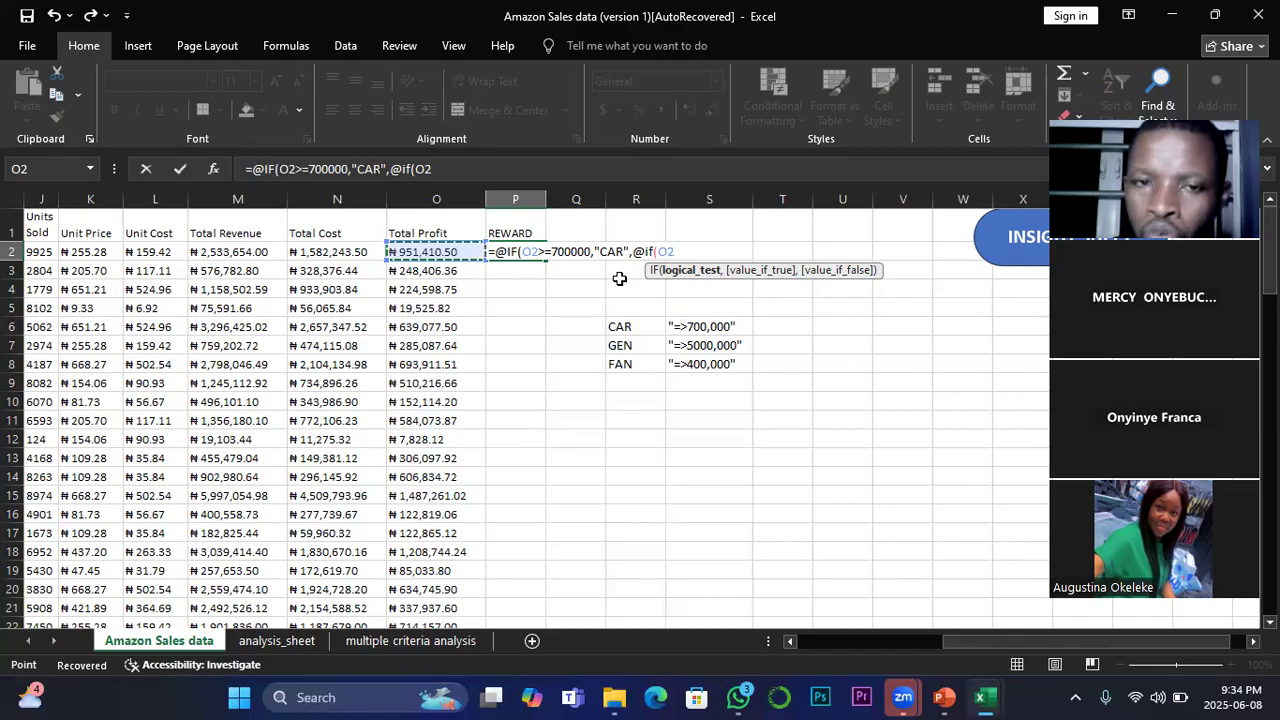
{"action": "type", "text": ">"}
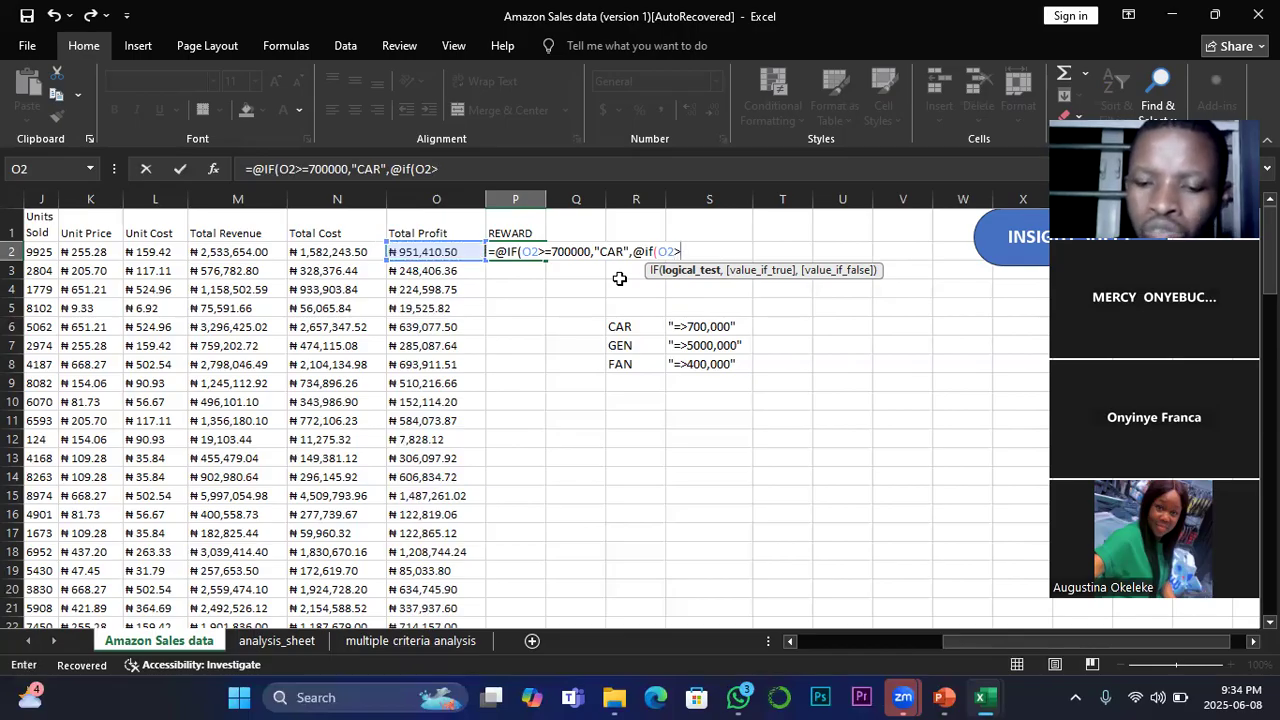
{"action": "type", "text": "="}
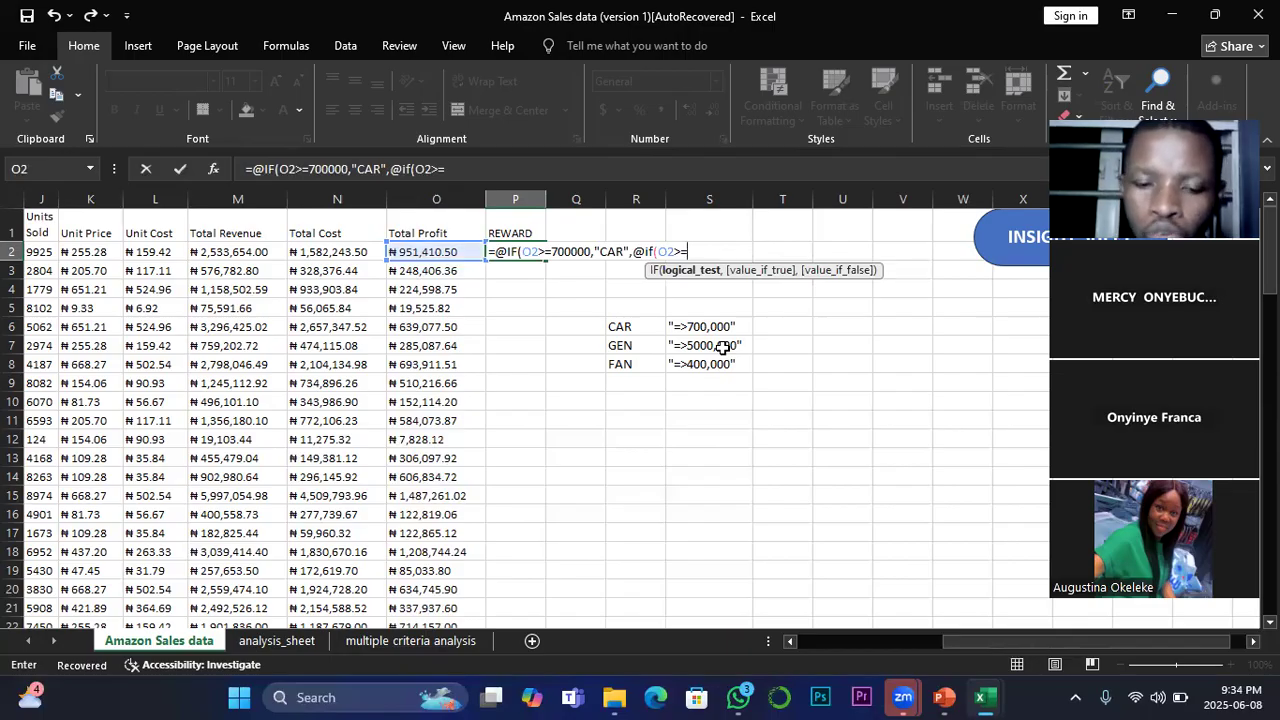
{"action": "type", "text": "500"}
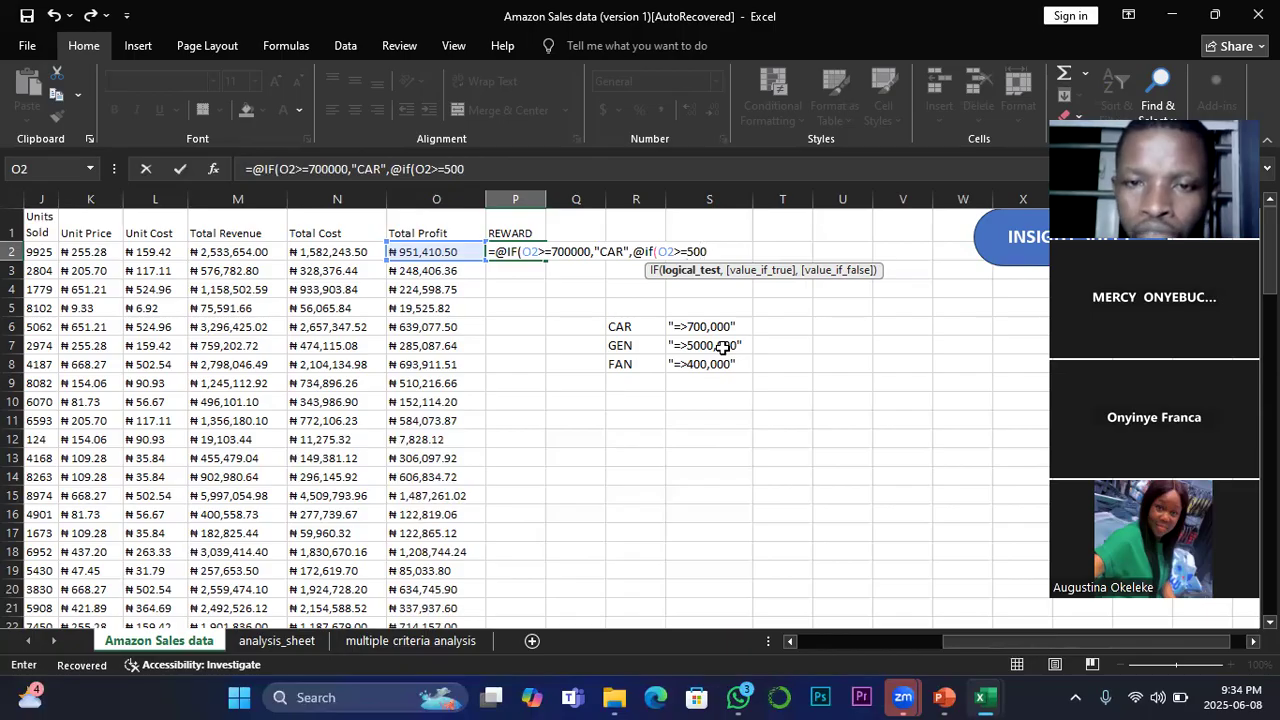
{"action": "type", "text": "000"}
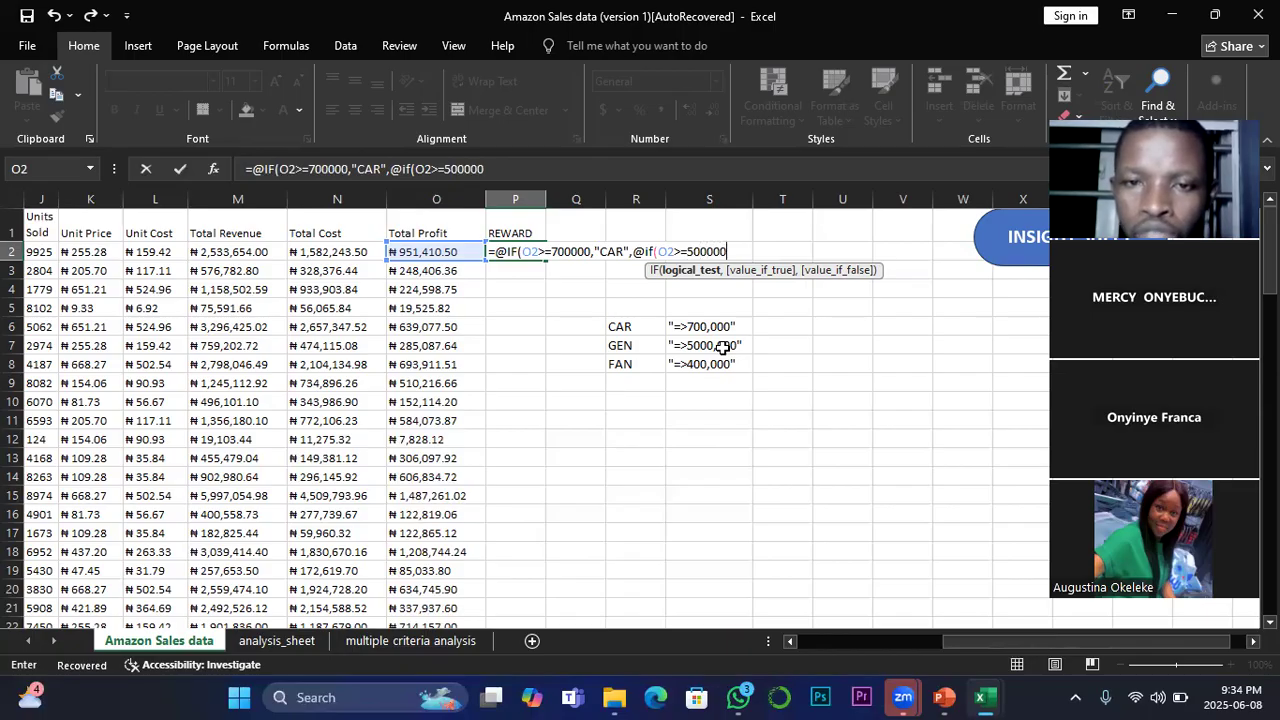
{"action": "type", "text": ",\""}
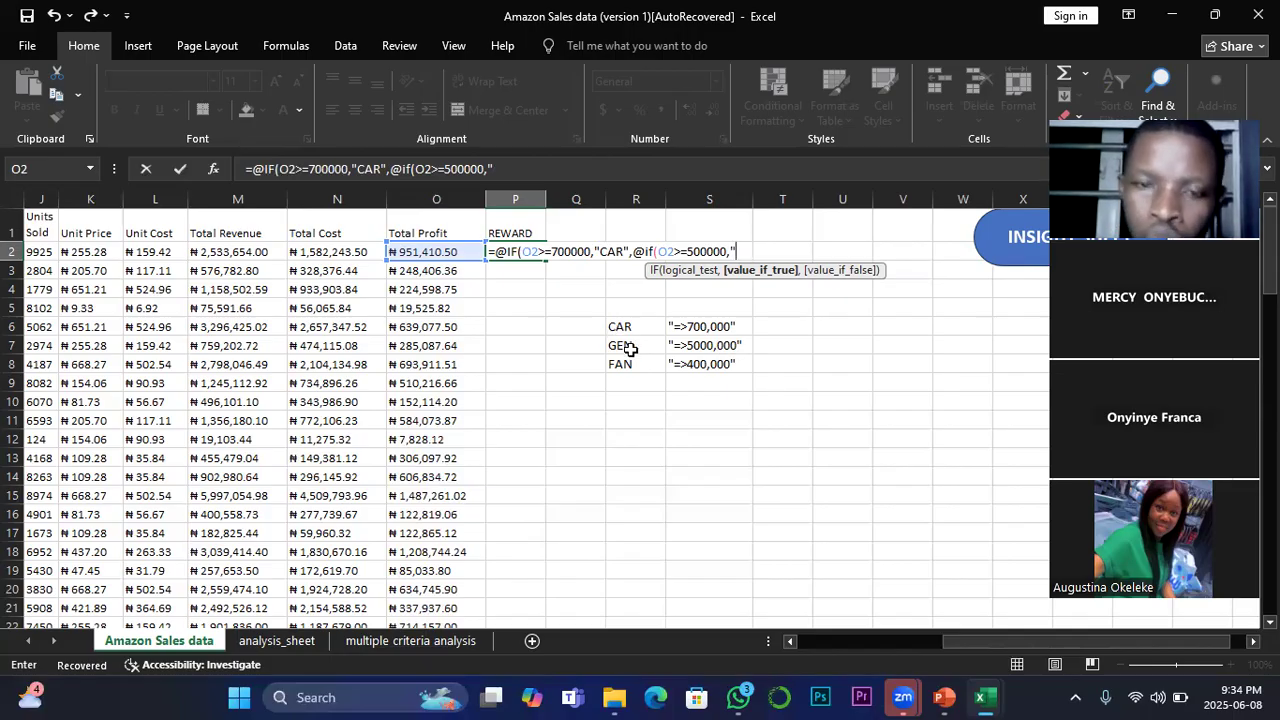
Step: Set "GEN" as the second IF's value if true and continue to its value if false
{"action": "type", "text": "GEN"}
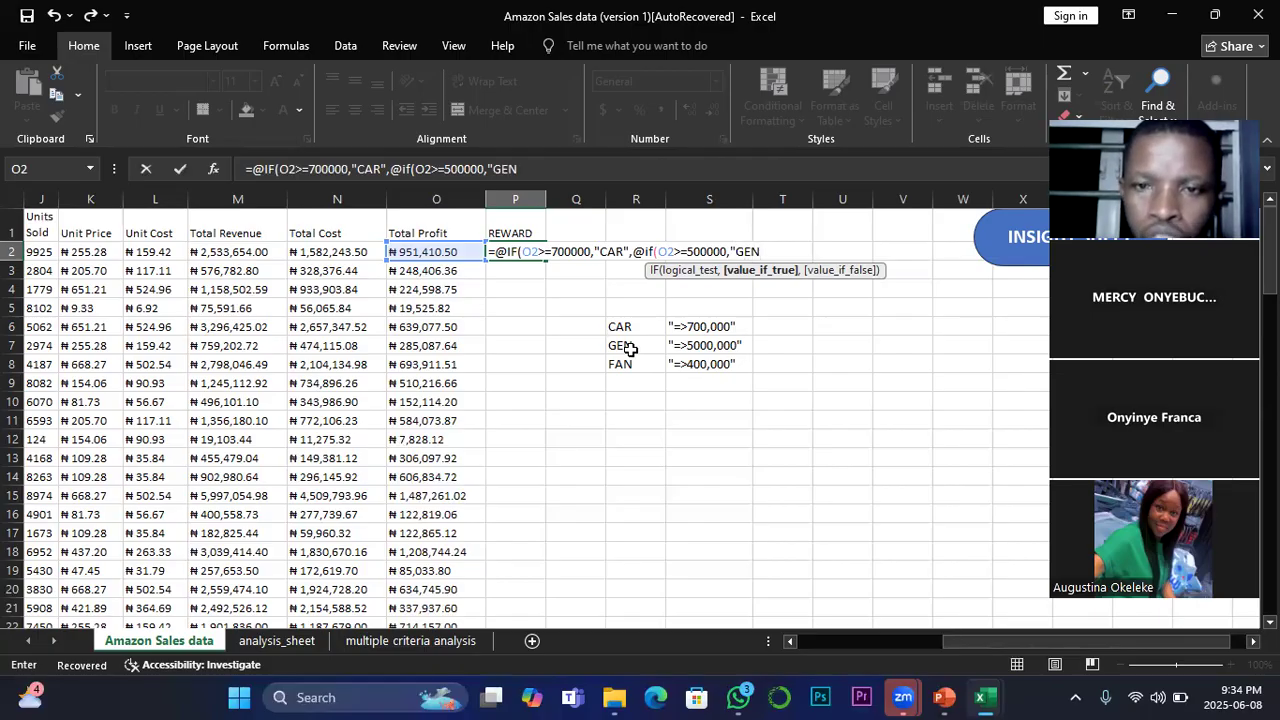
{"action": "type", "text": "\","}
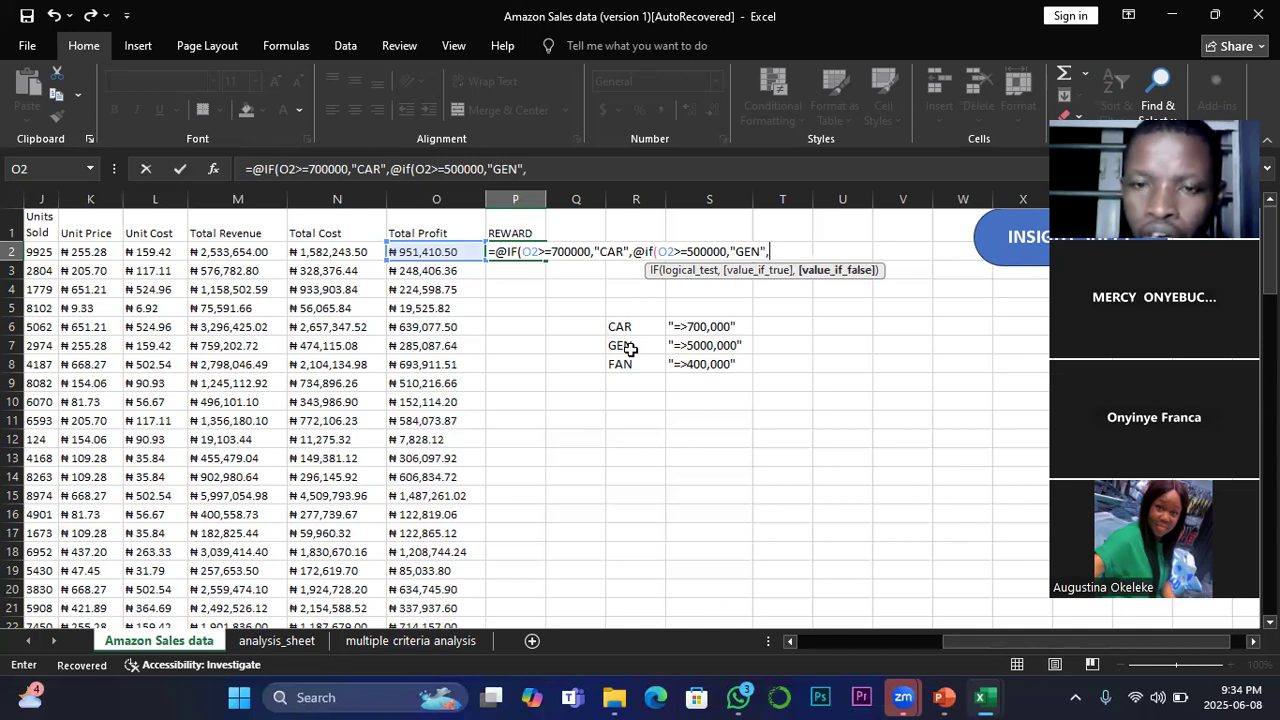
{"action": "type", "text": "@"}
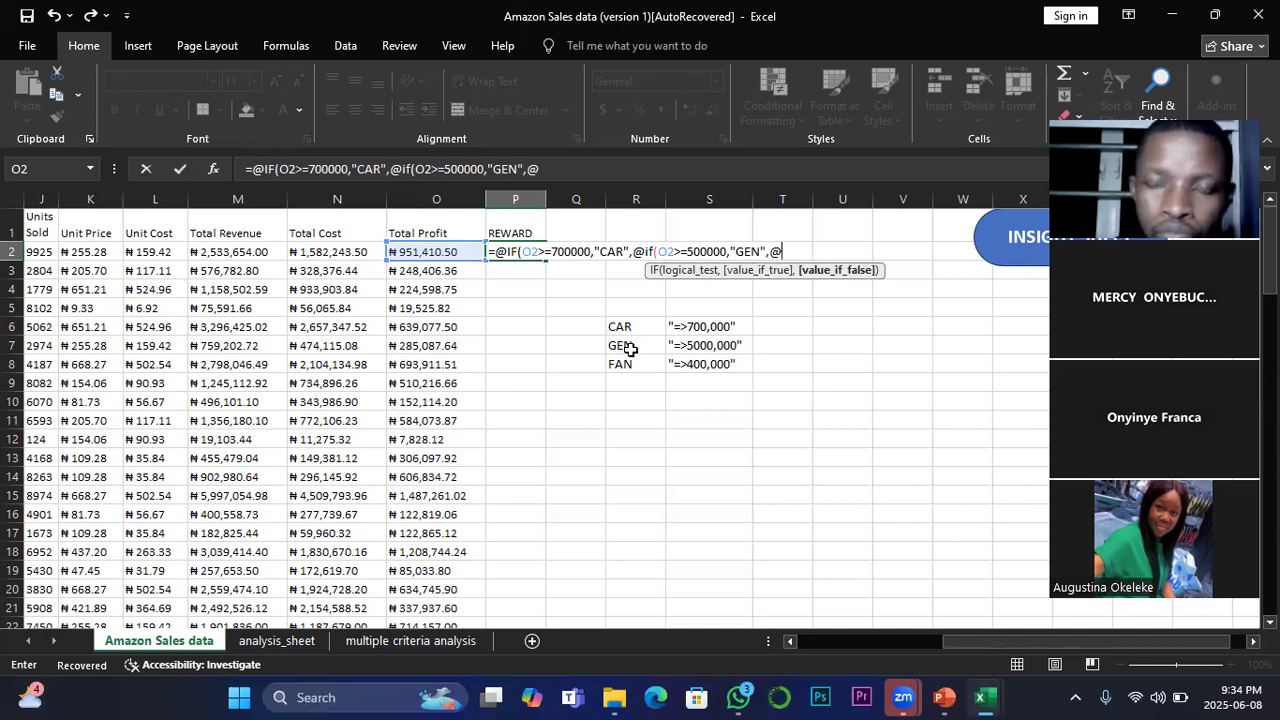
{"action": "type", "text": "if"}
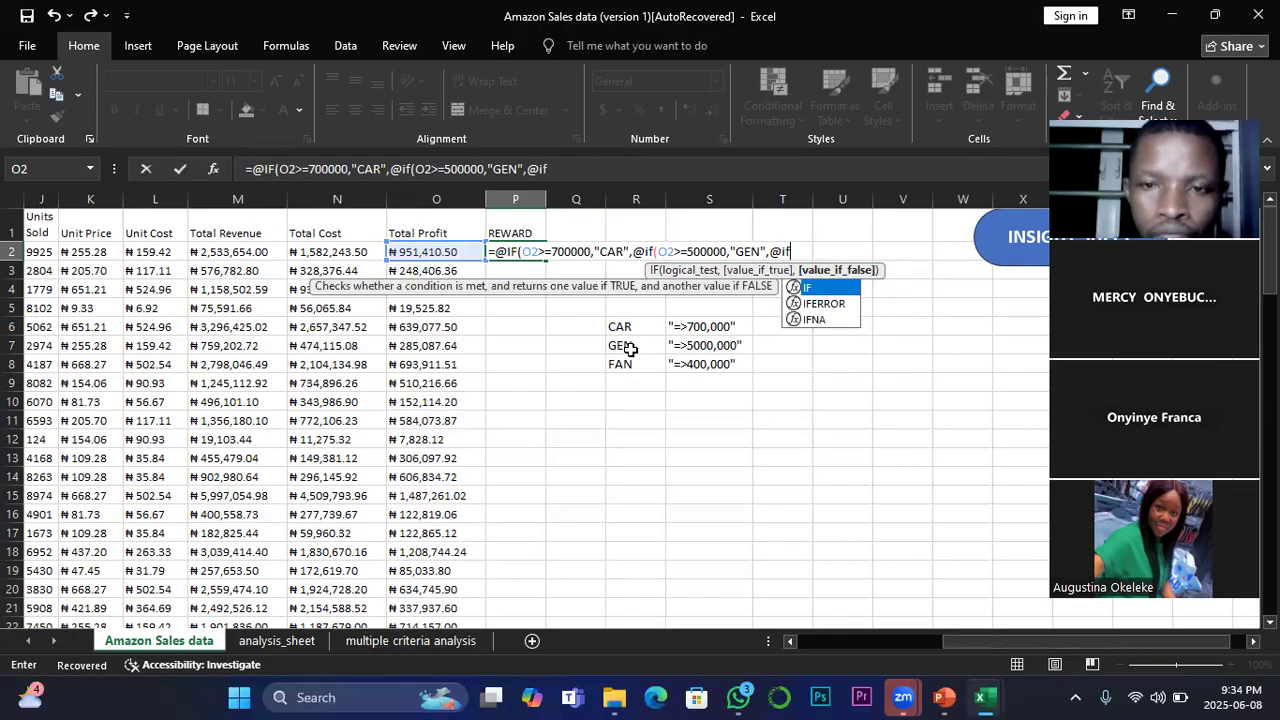
{"action": "type", "text": "("}
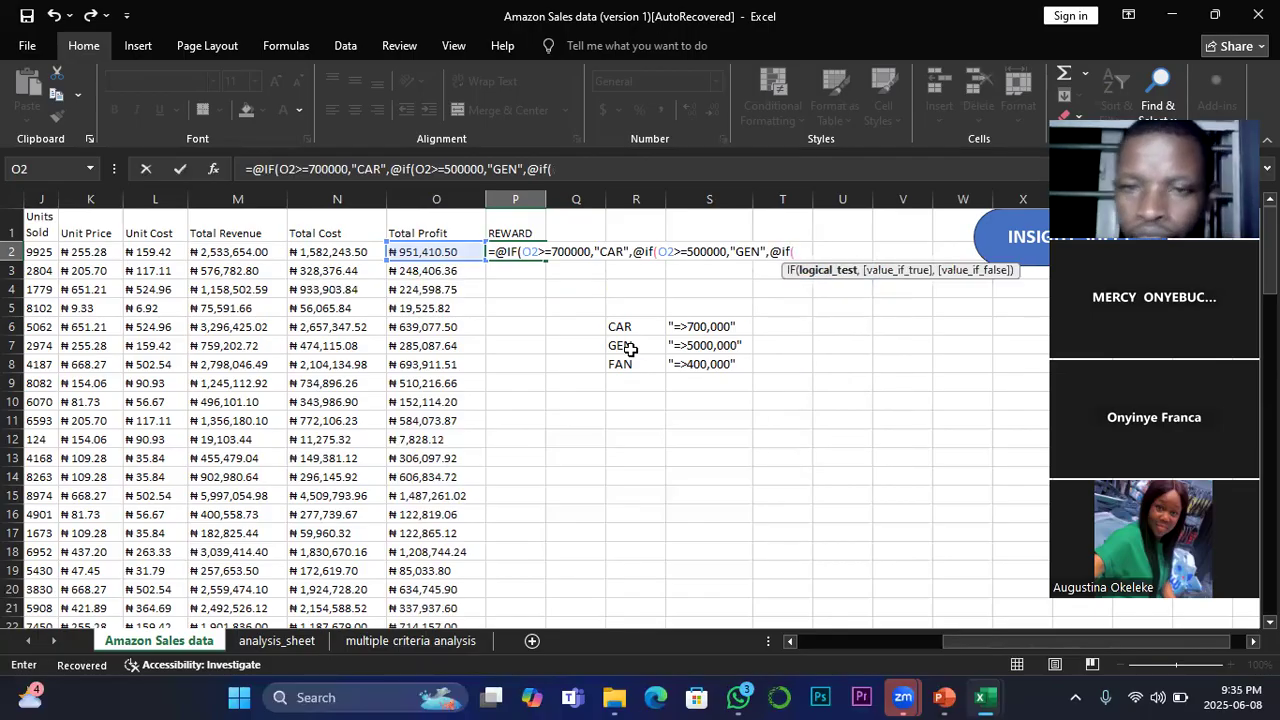
{"action": "left_click", "coordinate": [417, 251]}
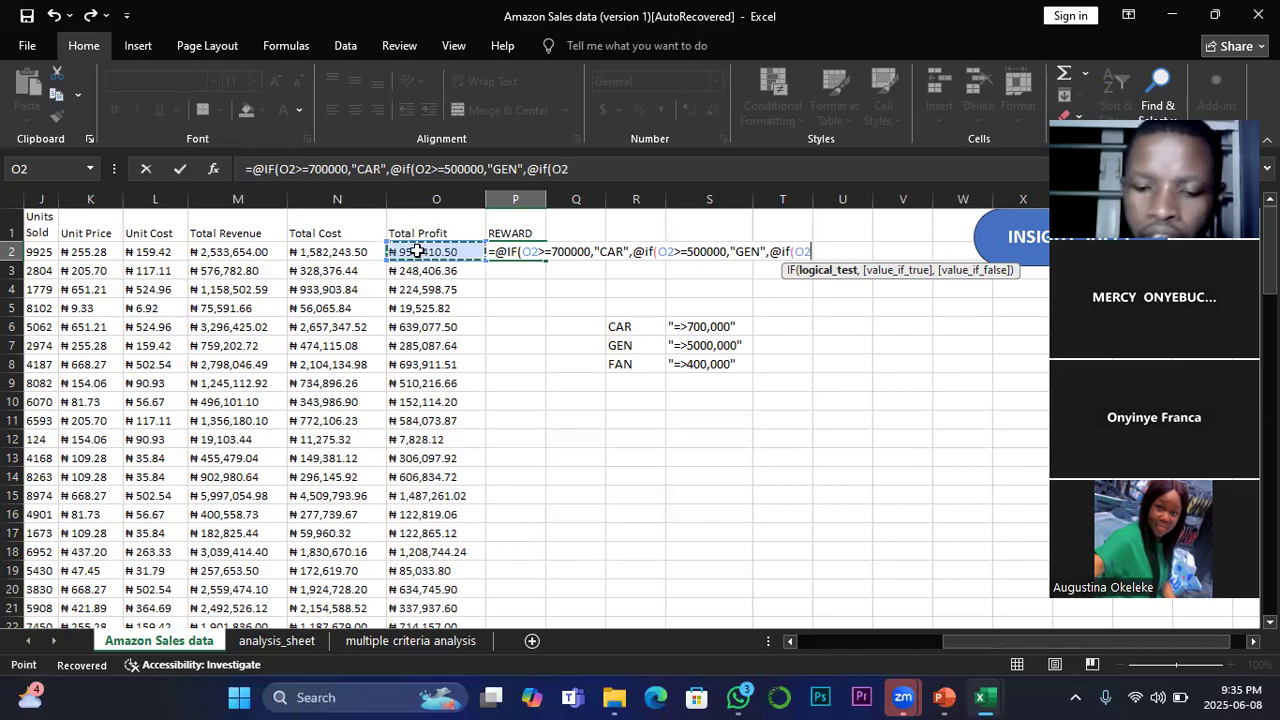
{"action": "type", "text": ">"}
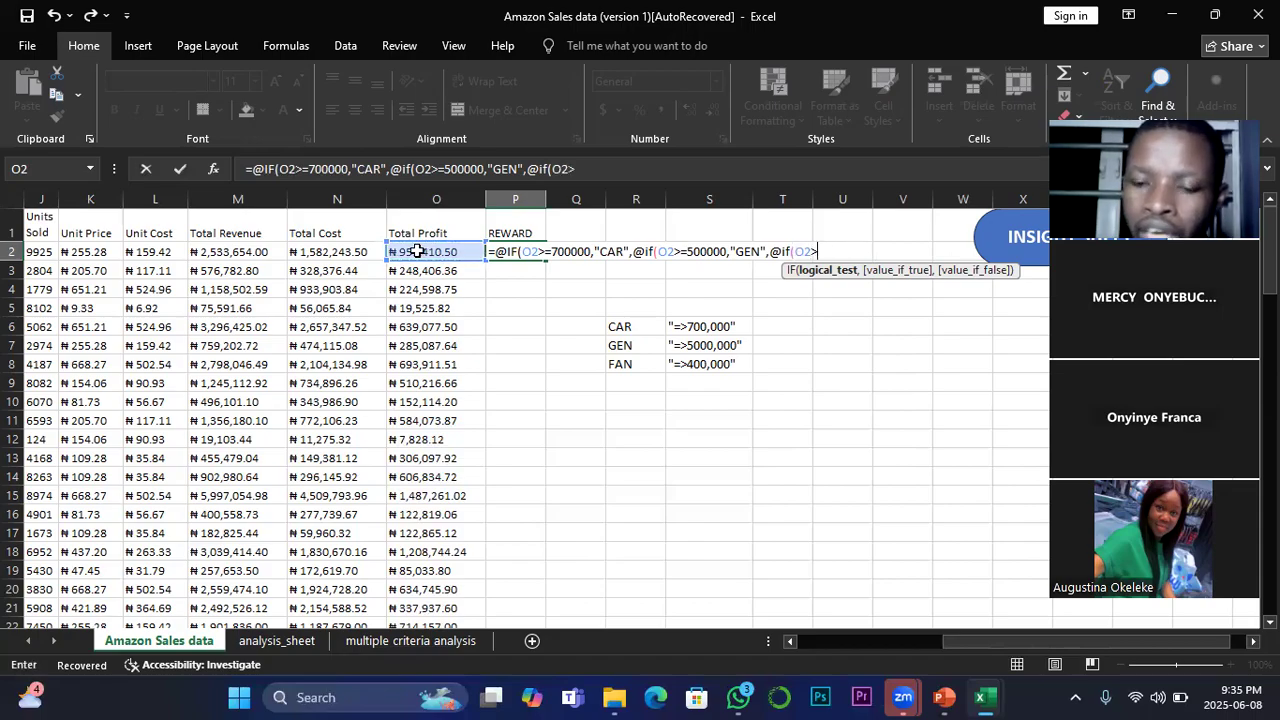
{"action": "type", "text": "="}
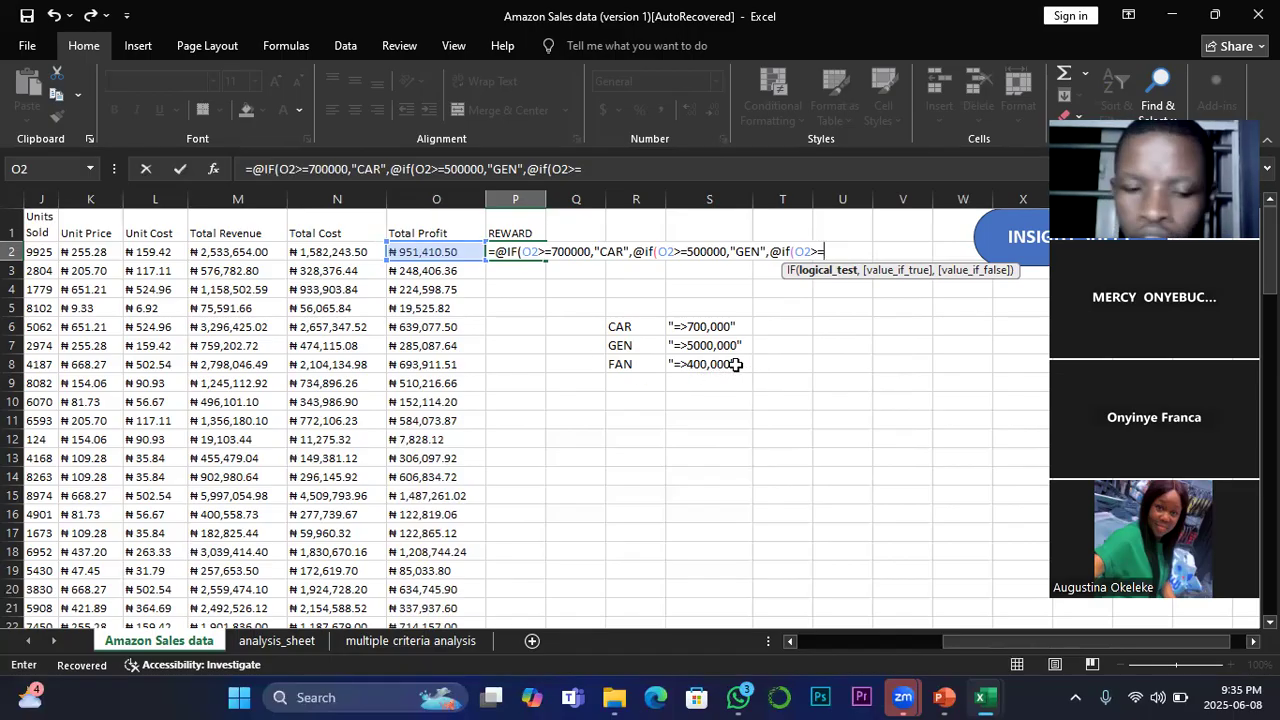
{"action": "type", "text": "400"}
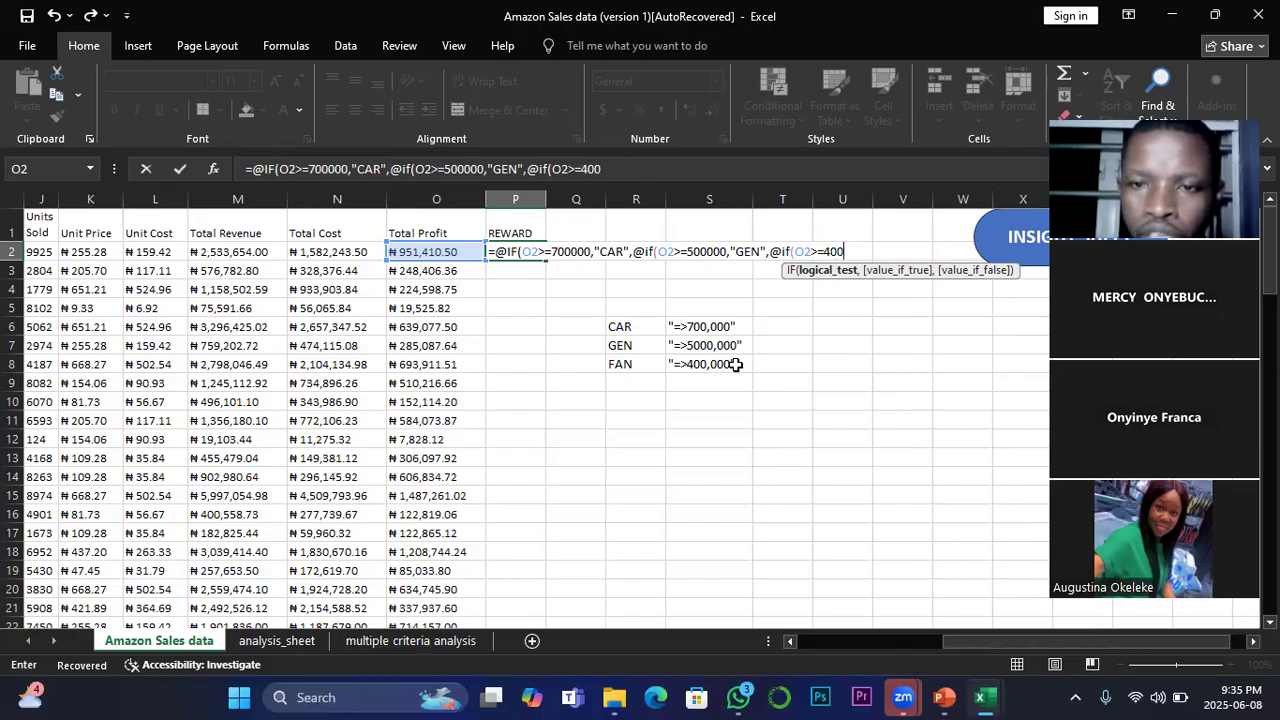
{"action": "type", "text": "000,"}
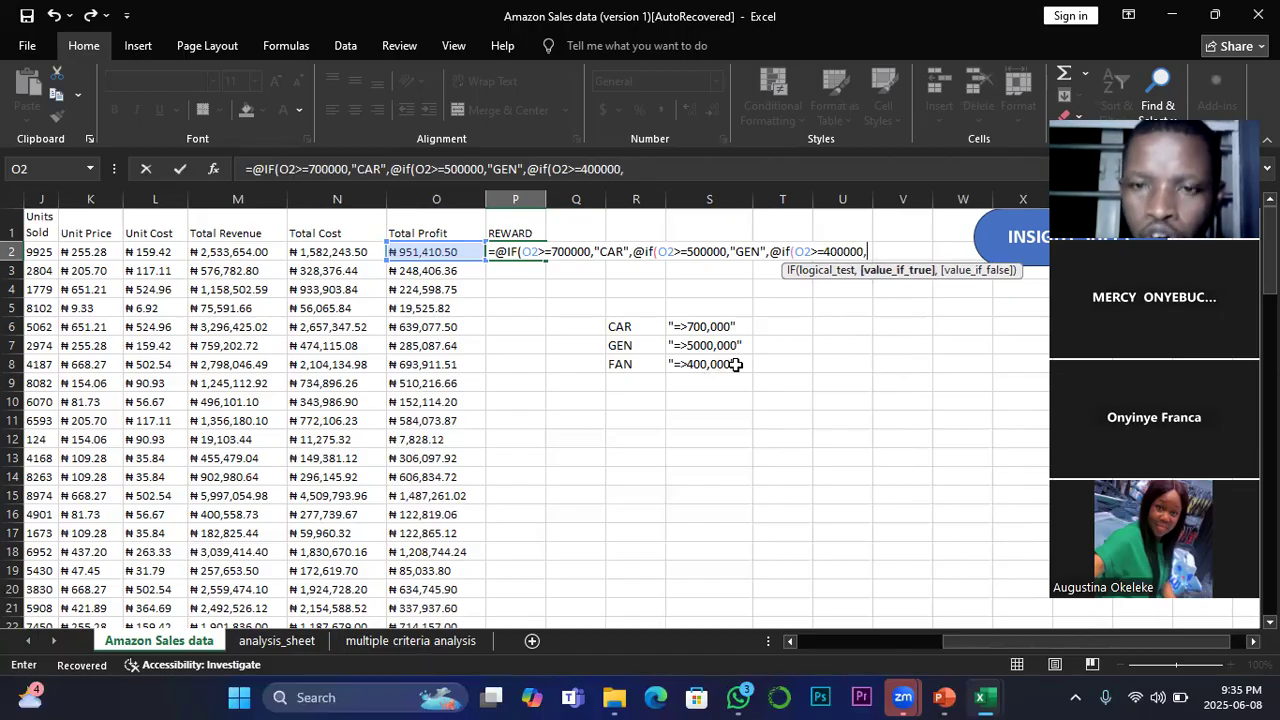
{"action": "type", "text": "\""}
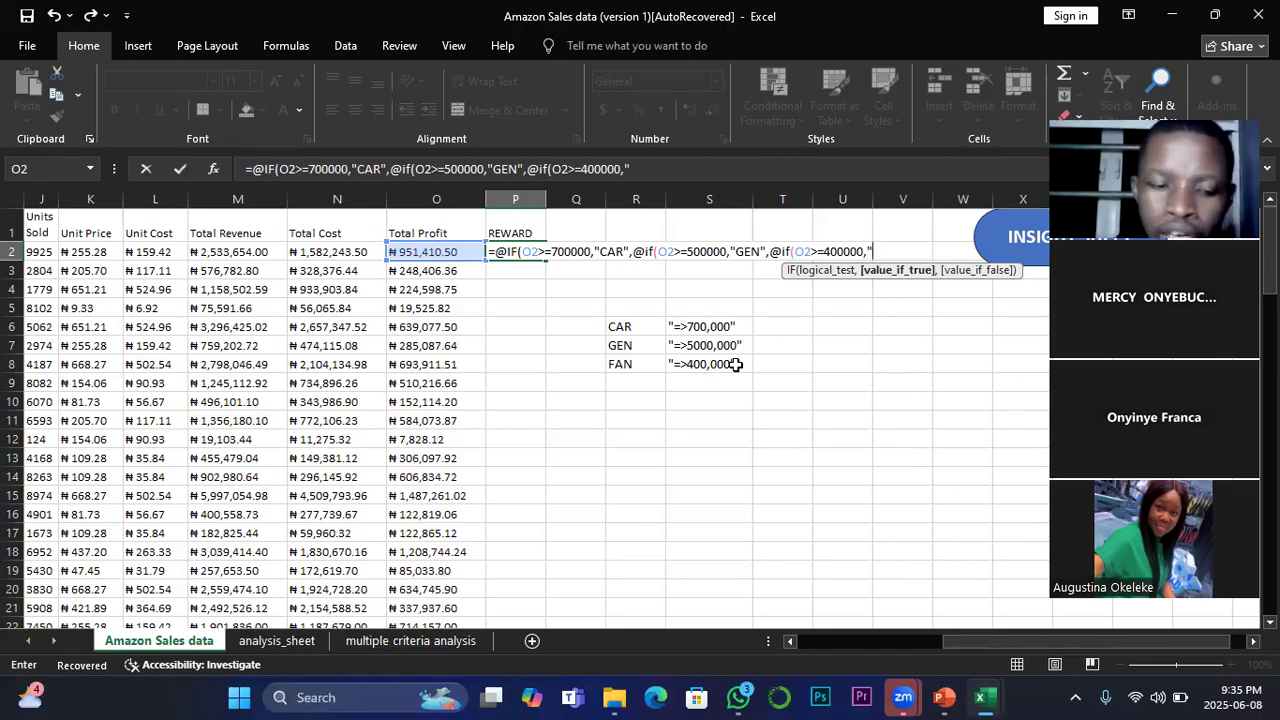
{"action": "type", "text": "FAN"}
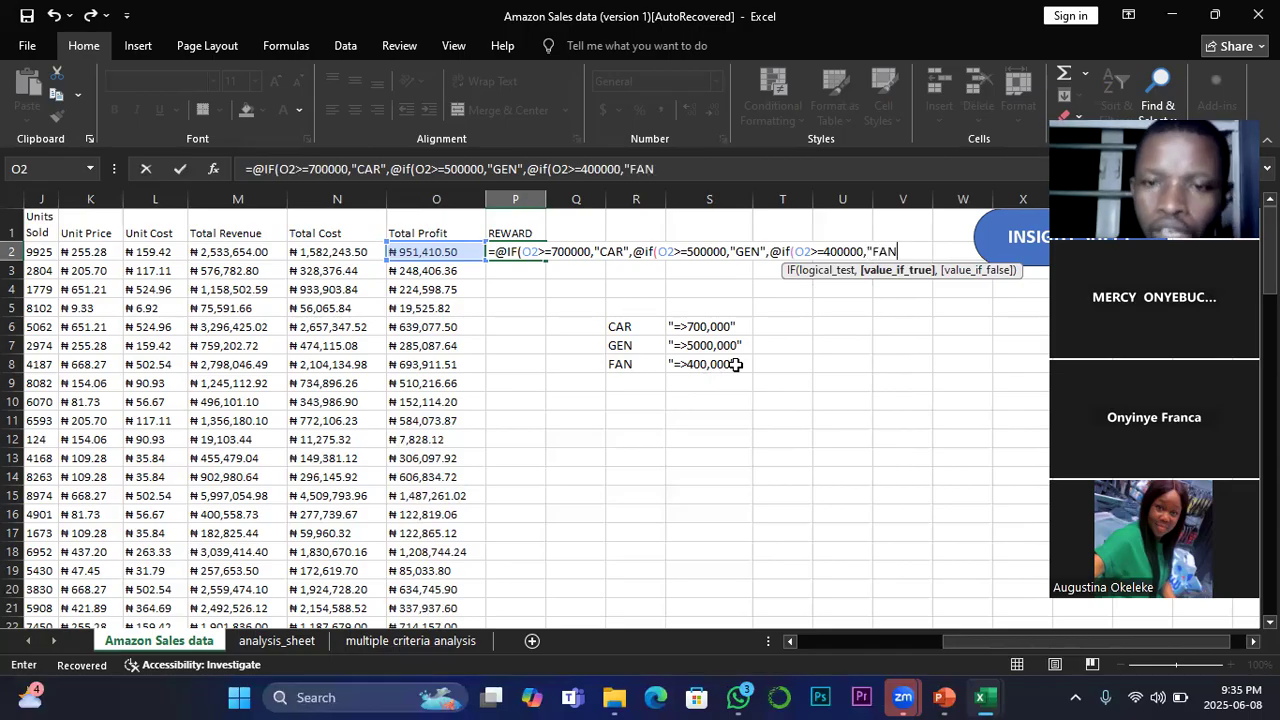
{"action": "type", "text": "\""}
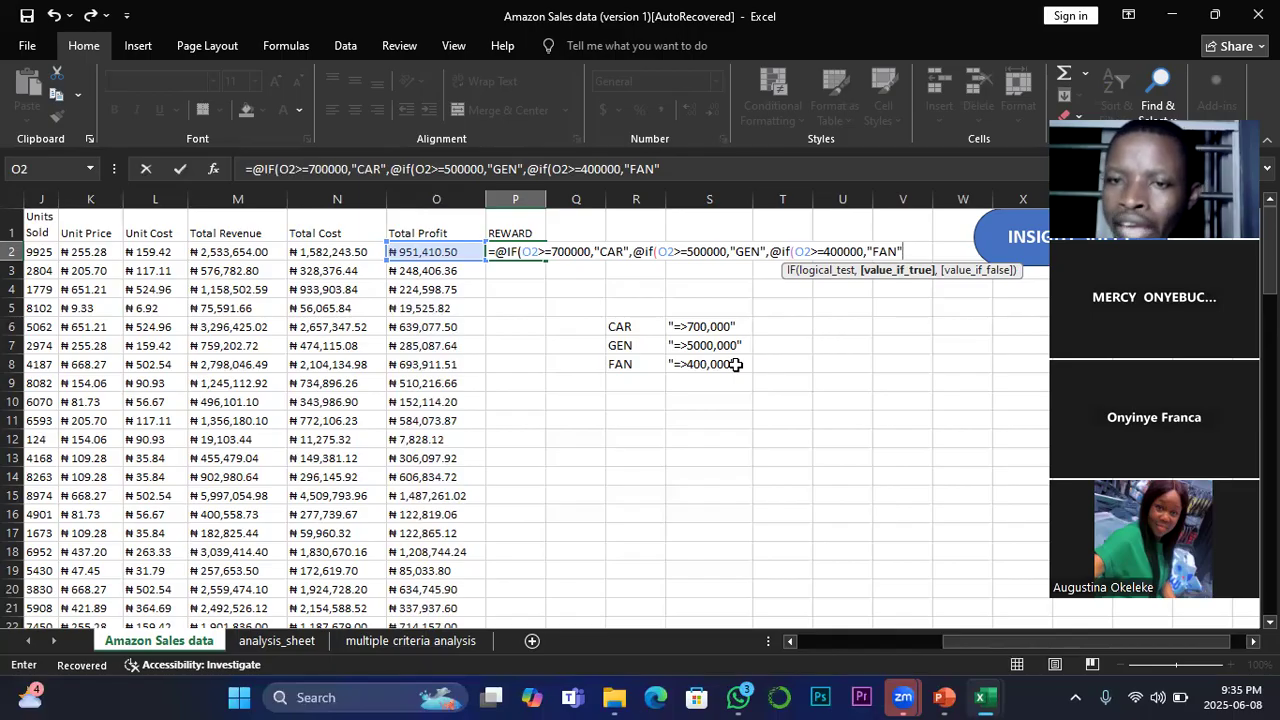
Step: Set "FAN" as the third IF's value if true and continue to its value if false
{"action": "type", "text": ","}
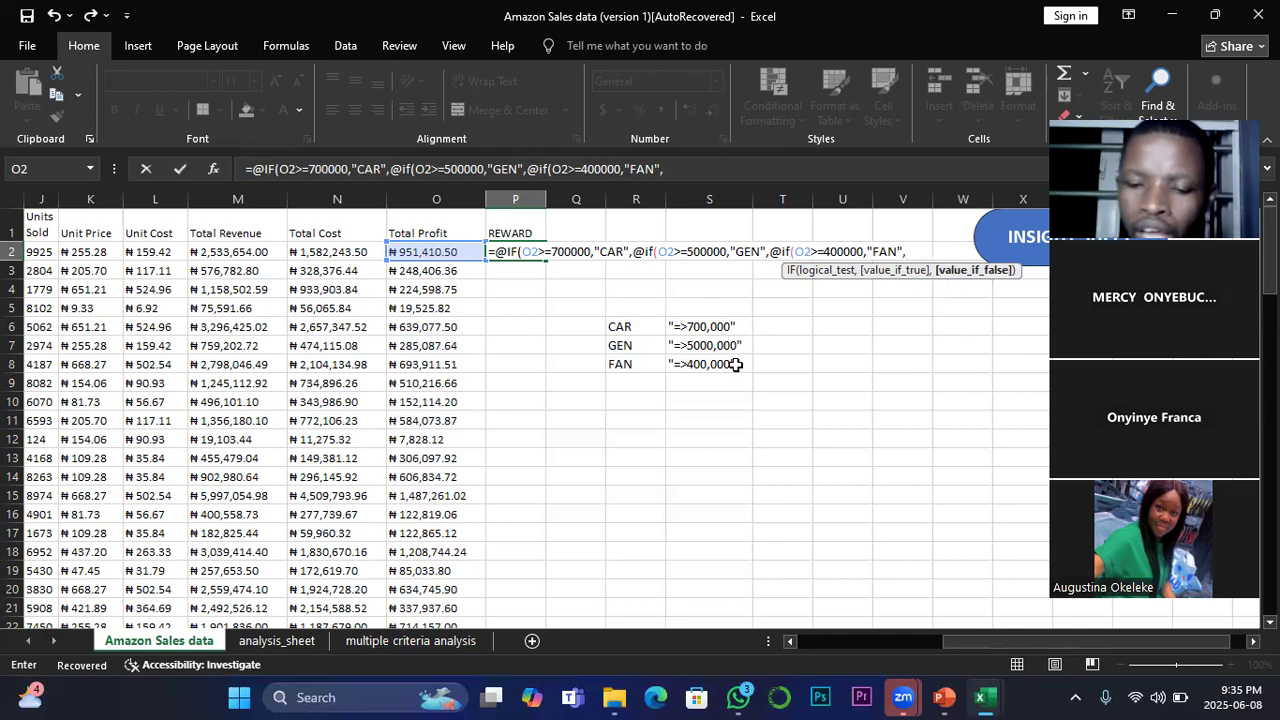
{"action": "type", "text": "\""}
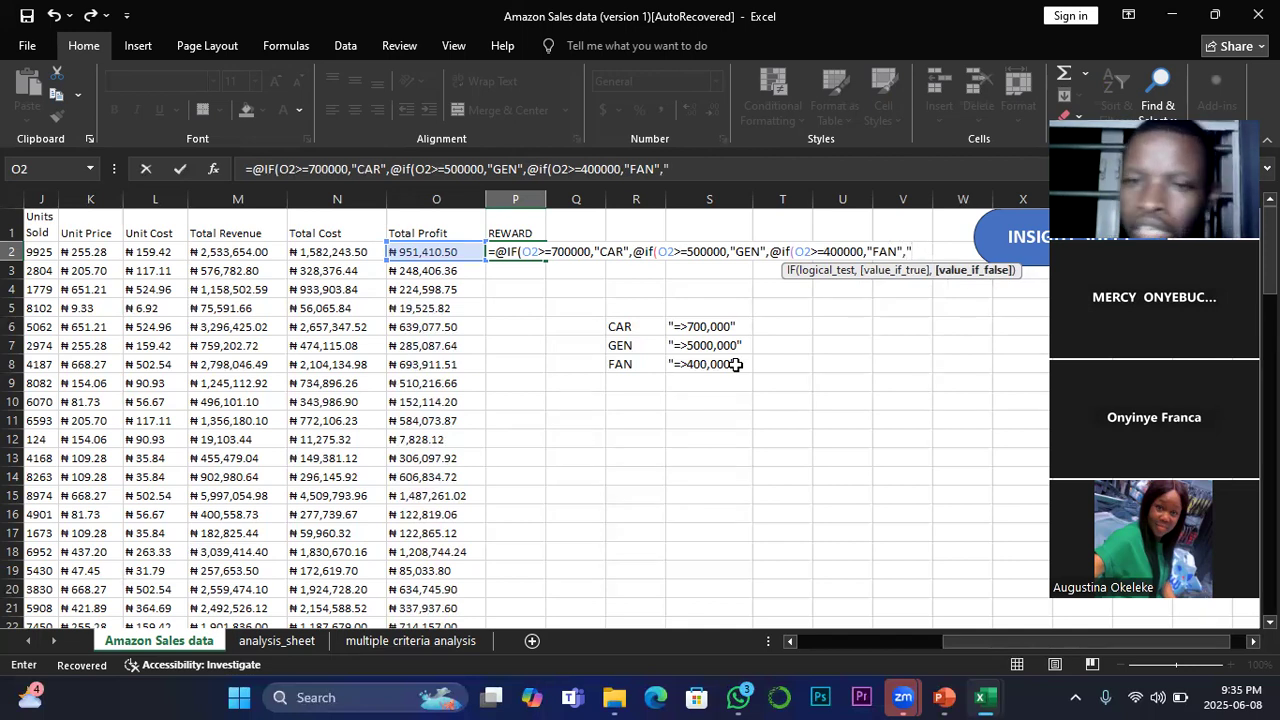
{"action": "type", "text": "n"}
Step: Enter "NOT QUALIFIED" as the third IF's value if false
{"action": "key", "text": "BackSpace"}
{"action": "type", "text": "NOT"}
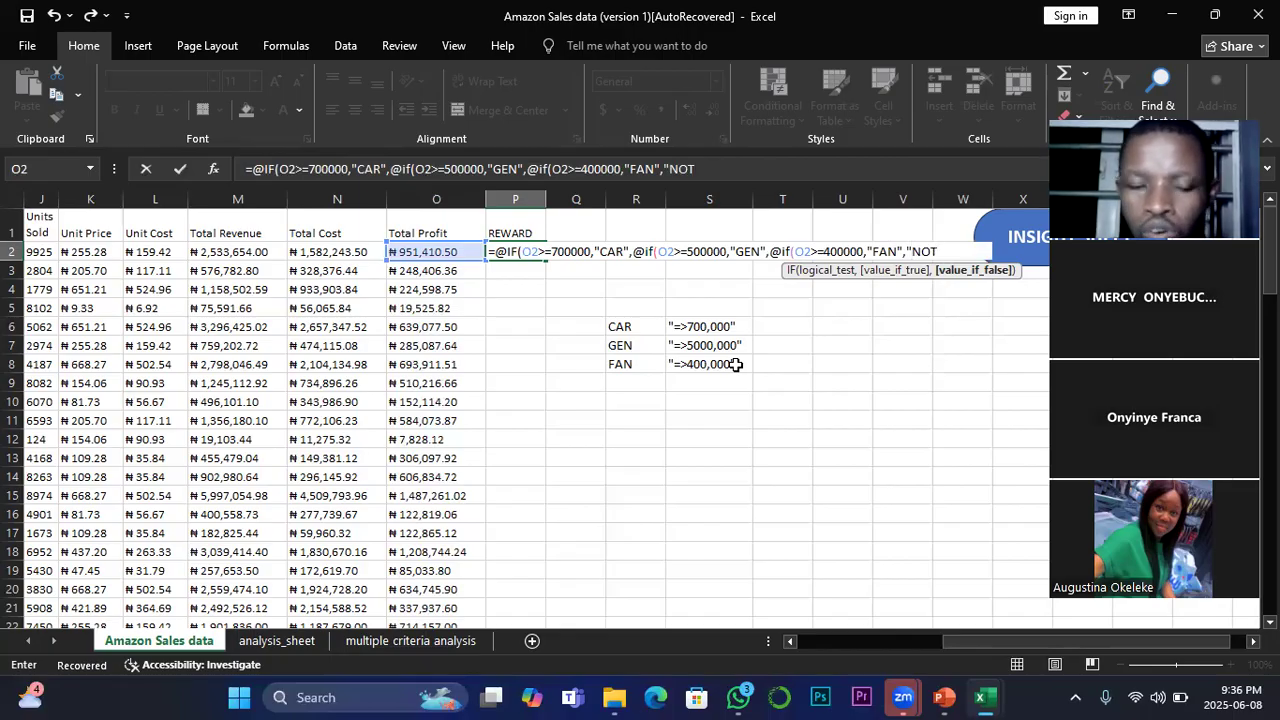
{"action": "type", "text": " QUALIFIED\""}
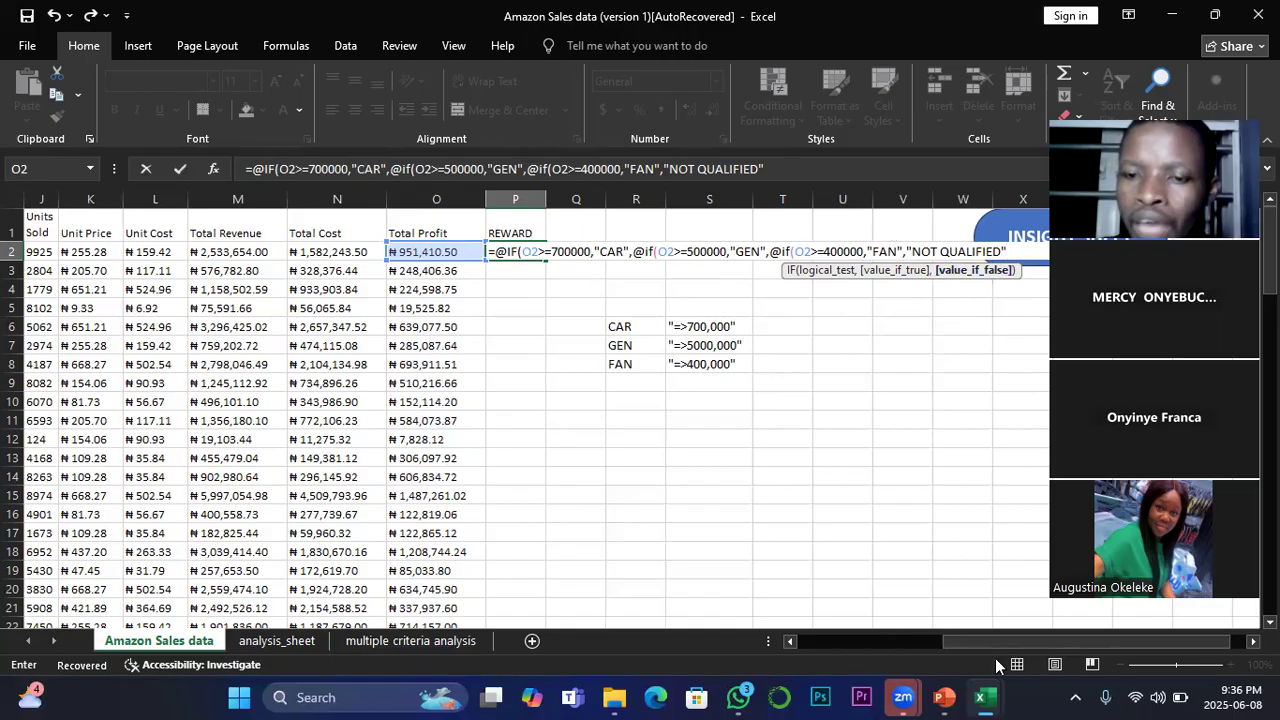
Step: Close the nested IF formula in P2 with three closing parentheses and commit it
{"action": "left_click_drag", "start_coordinate": [991, 645], "coordinate": [1023, 637]}
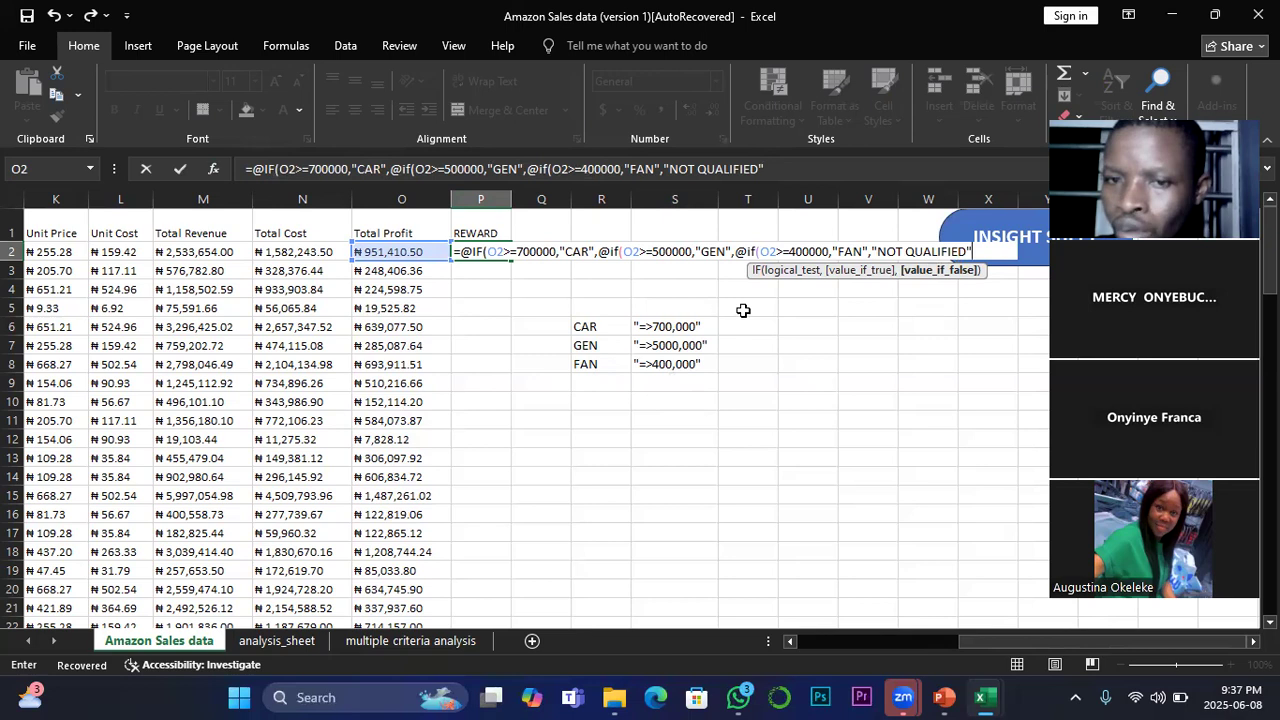
{"action": "left_click", "coordinate": [768, 166]}
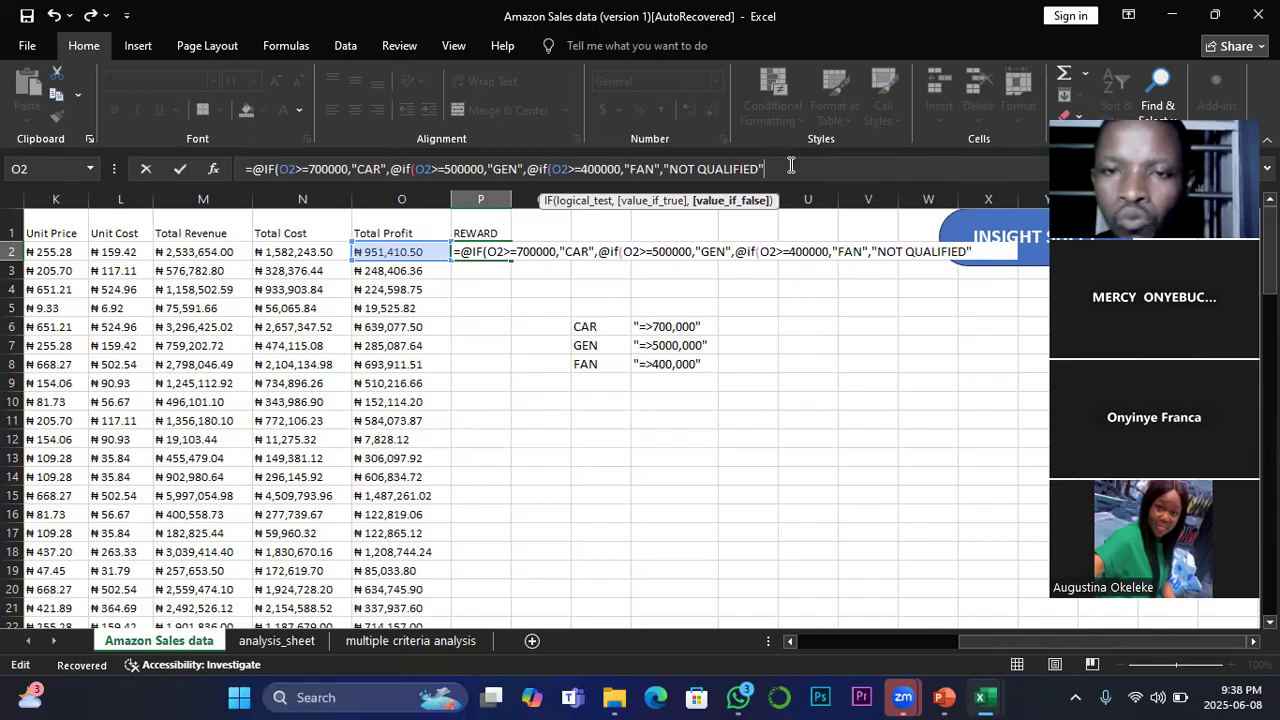
{"action": "type", "text": ")))"}
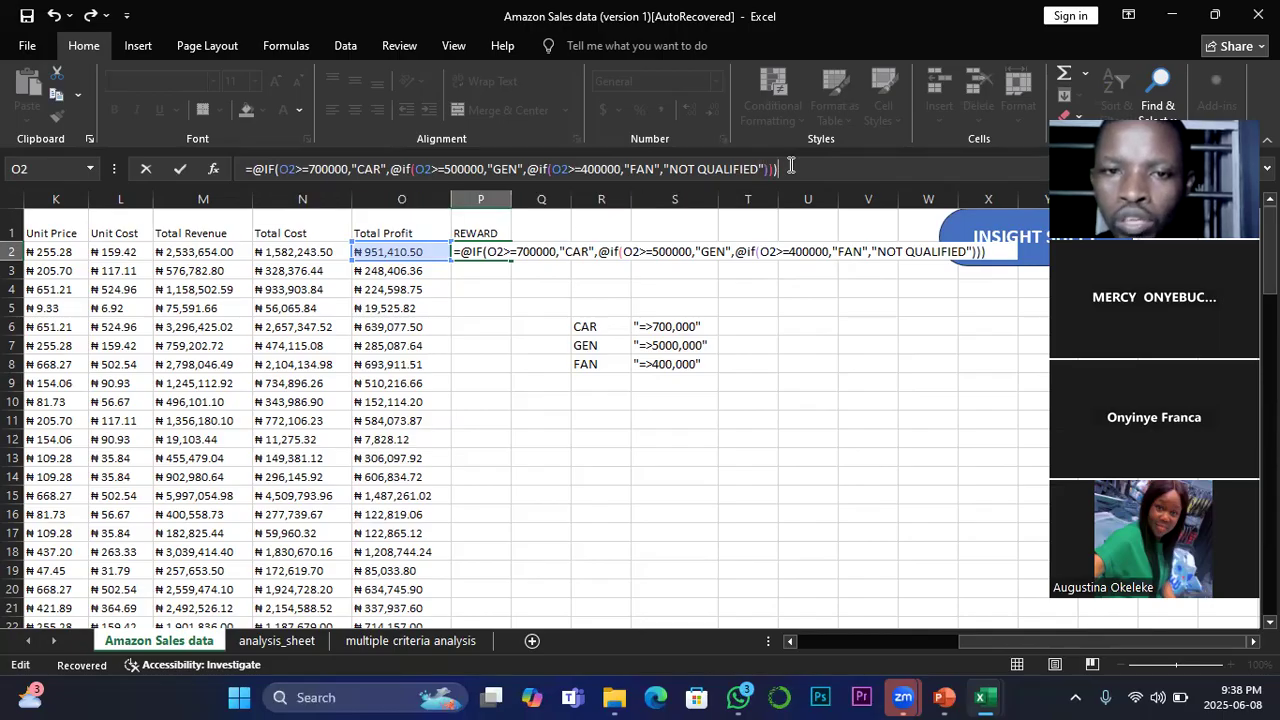
{"action": "key", "text": "Return"}
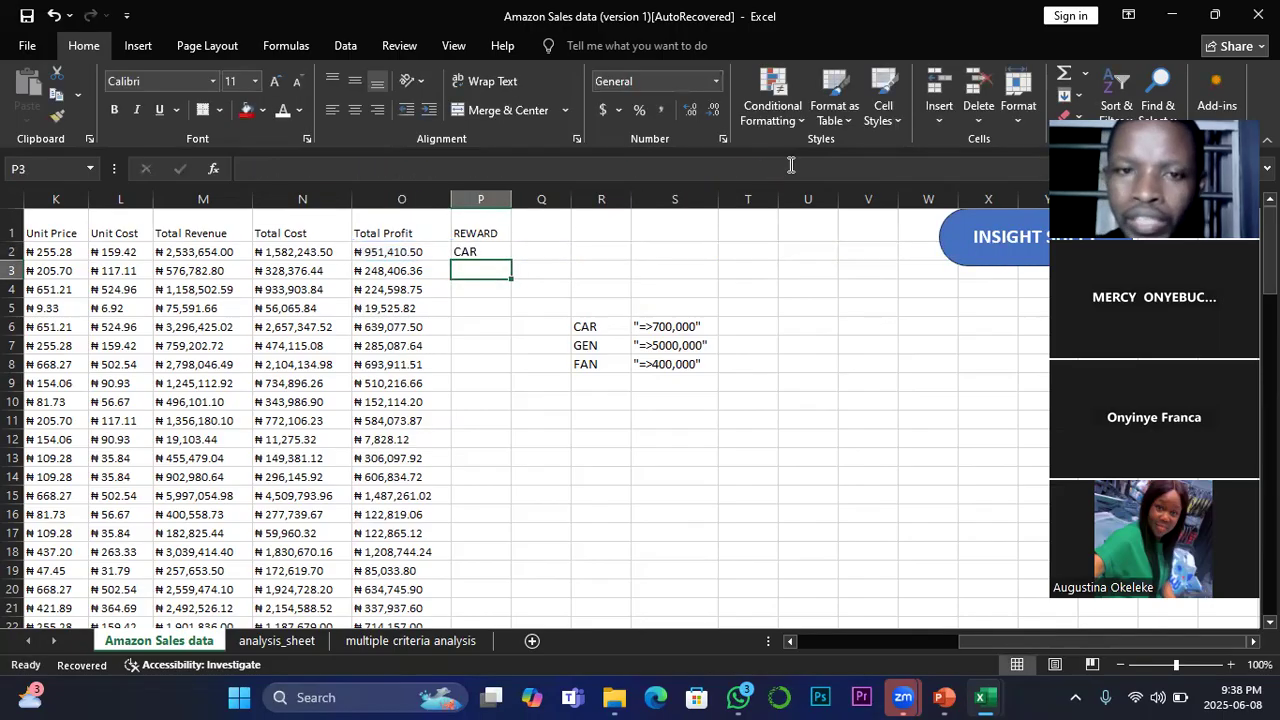
Step: Fill the P2 formula down the REWARD column and widen column P to fit its longest entries
{"action": "left_click", "coordinate": [468, 252]}
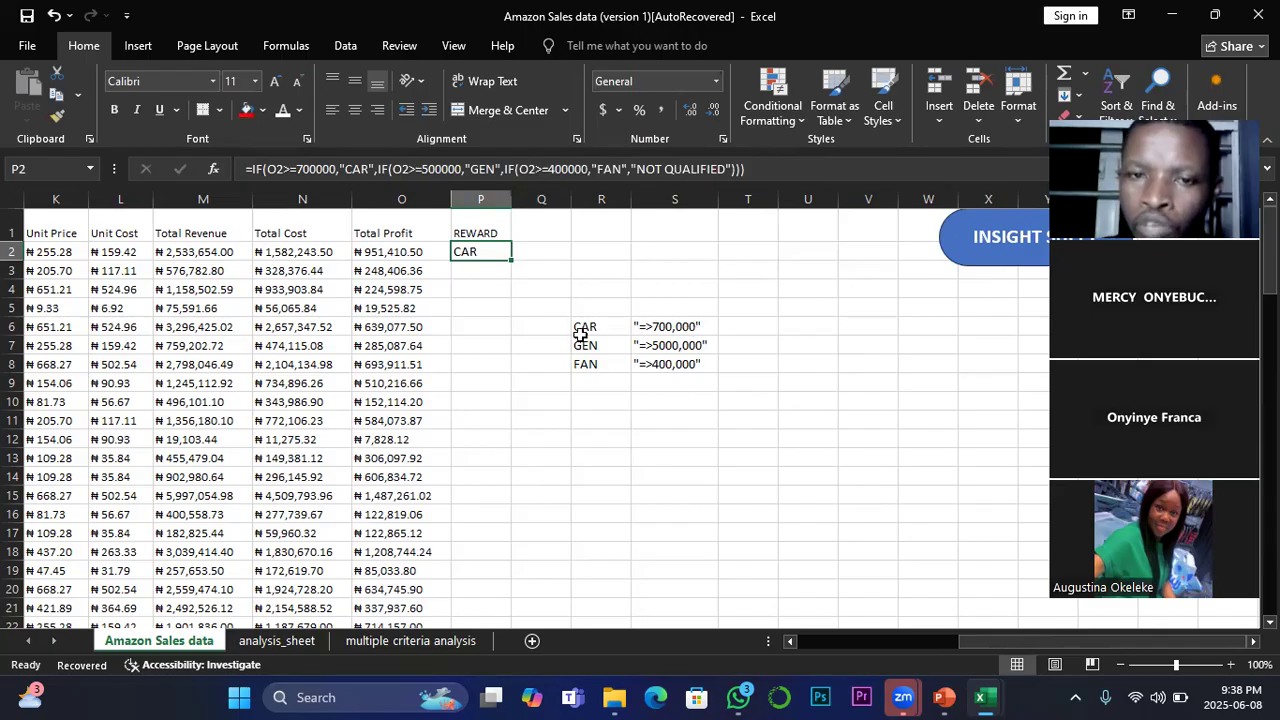
{"action": "left_click", "coordinate": [376, 252]}
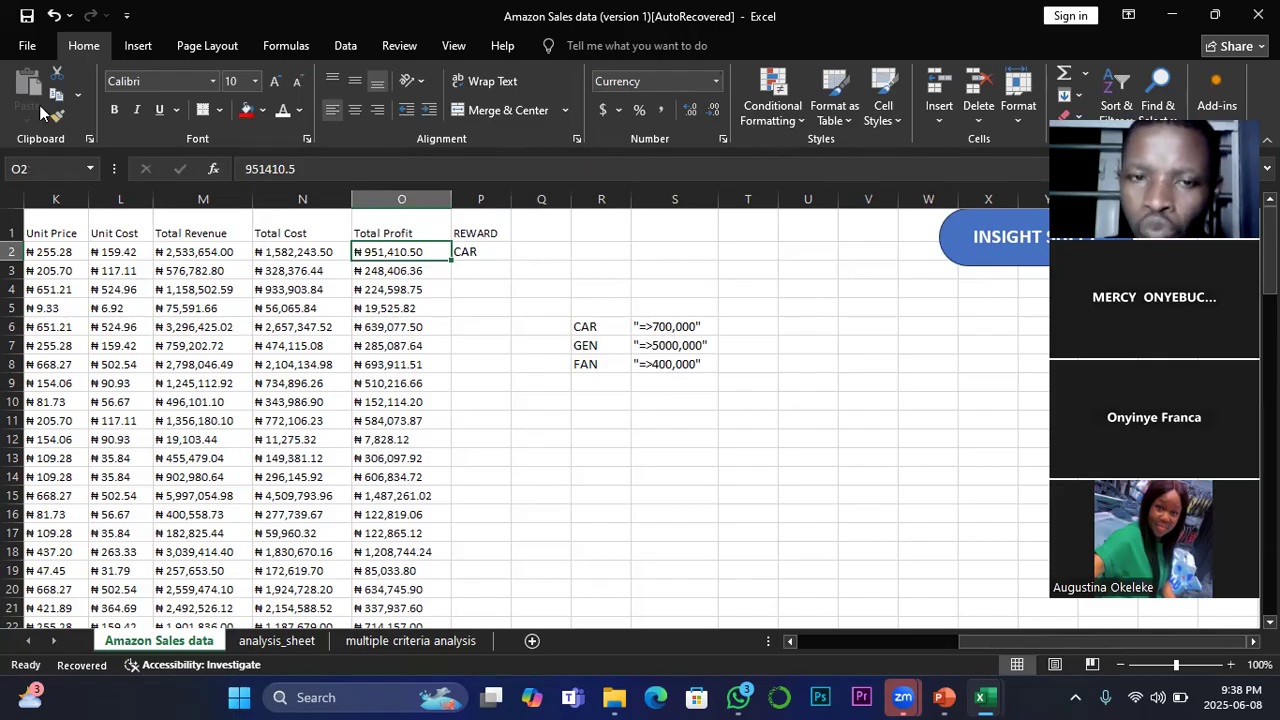
{"action": "left_click", "coordinate": [470, 251]}
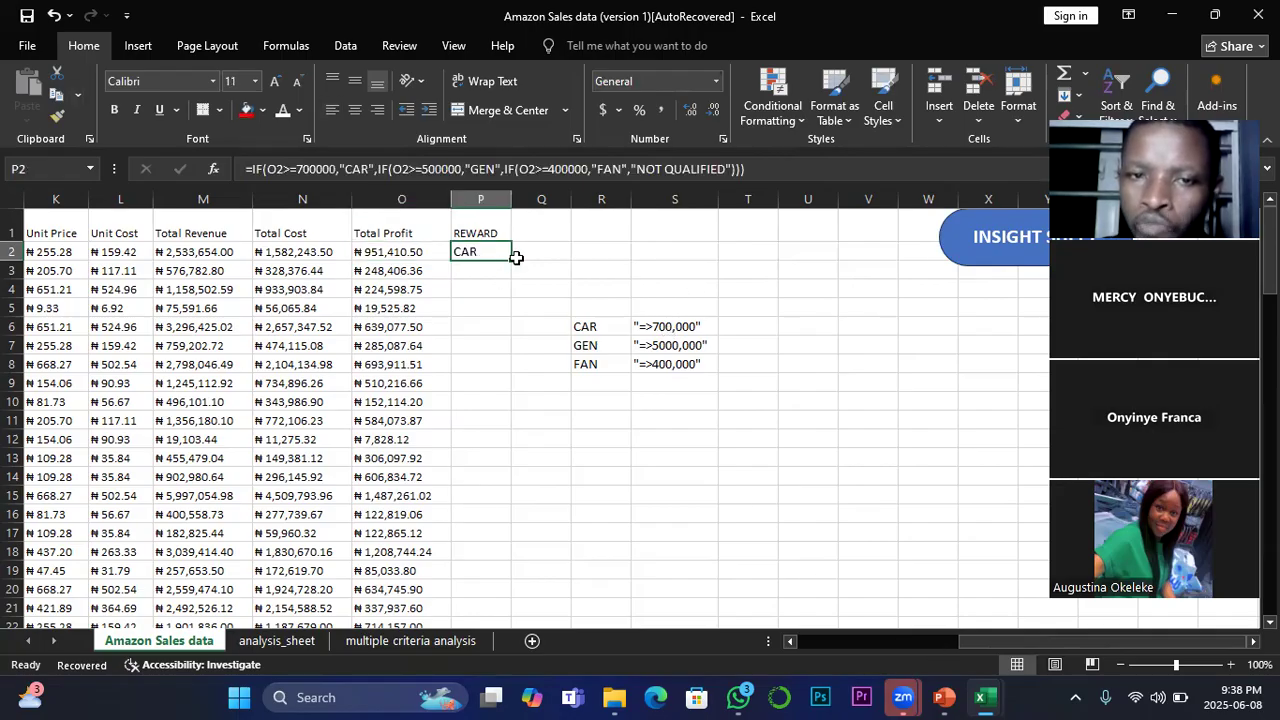
{"action": "double_click", "coordinate": [513, 260]}
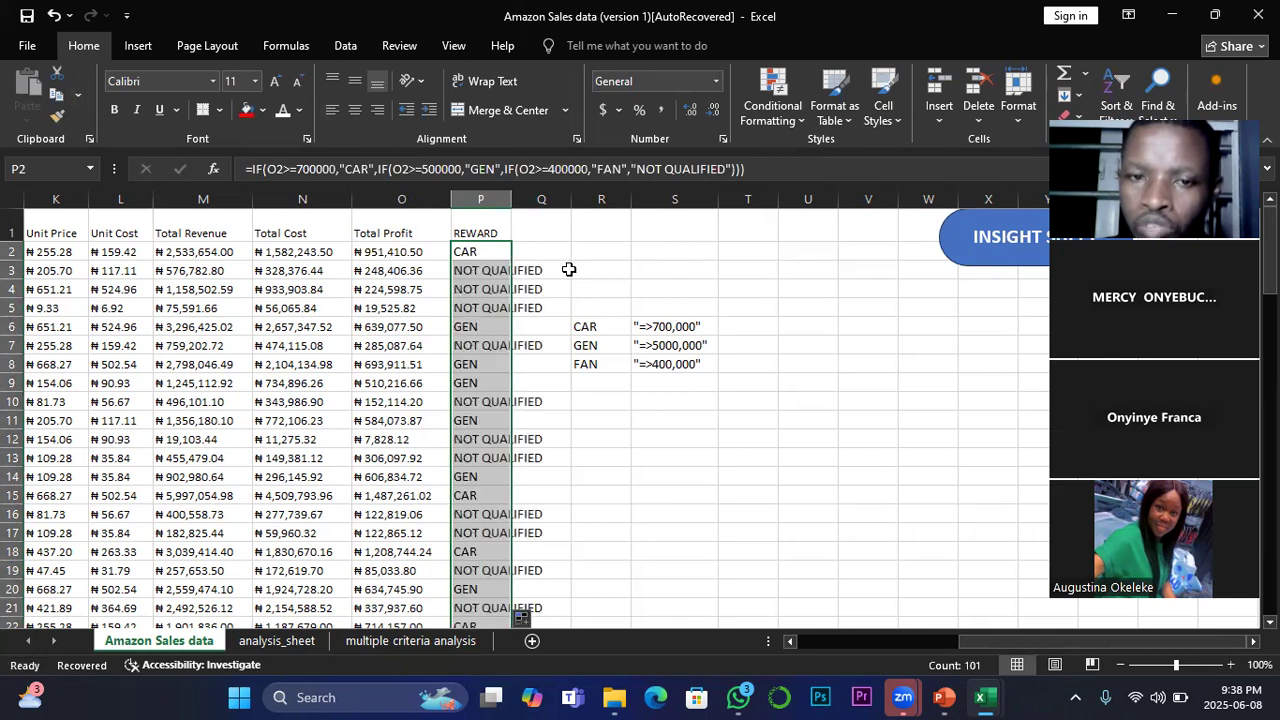
{"action": "left_click_drag", "start_coordinate": [511, 197], "coordinate": [559, 194]}
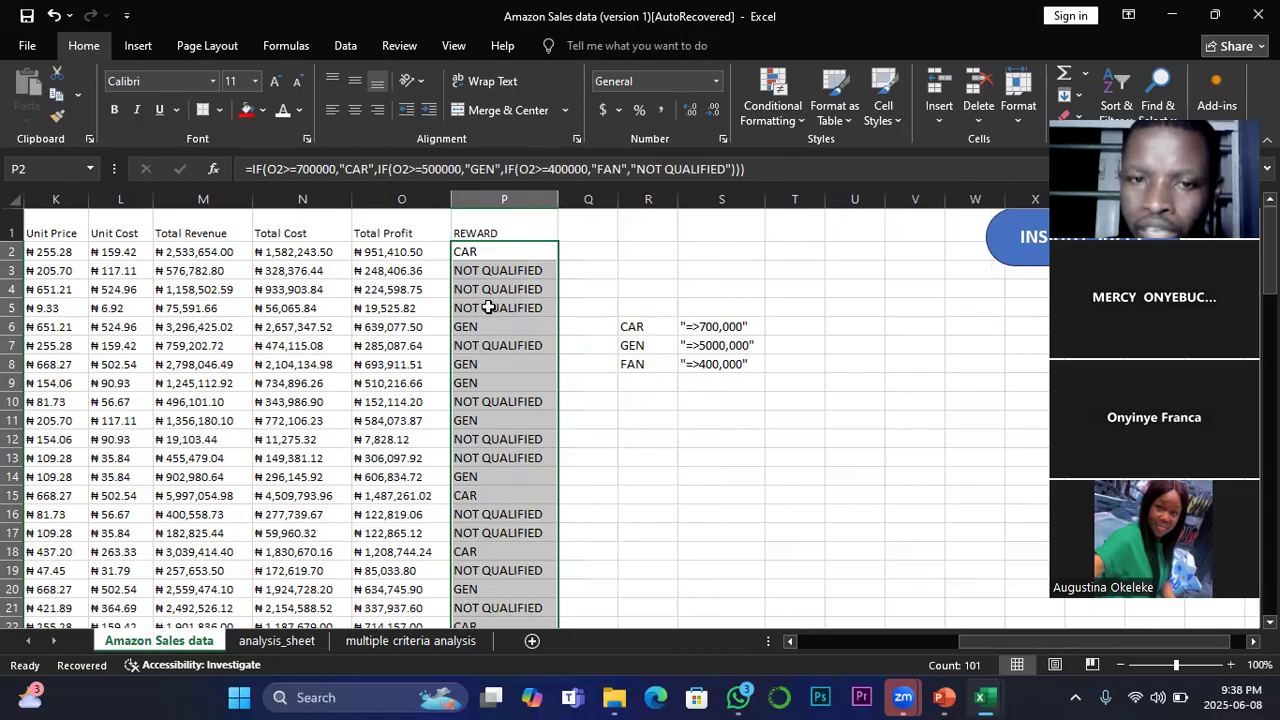
{"action": "left_click", "coordinate": [386, 270]}
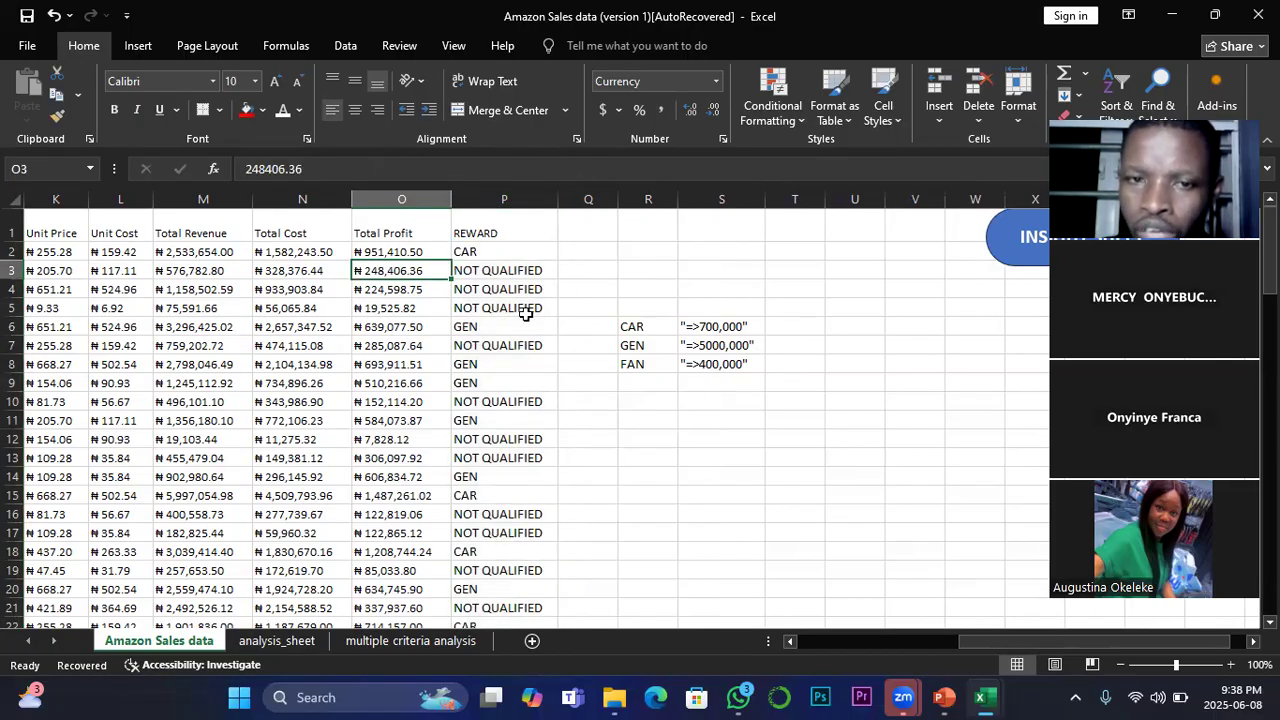
Step: Examine the REWARD results against the Total Profit values, including the nested IF formula in P6 and the rows further down
{"action": "left_click", "coordinate": [507, 290]}
{"action": "left_click", "coordinate": [367, 289]}
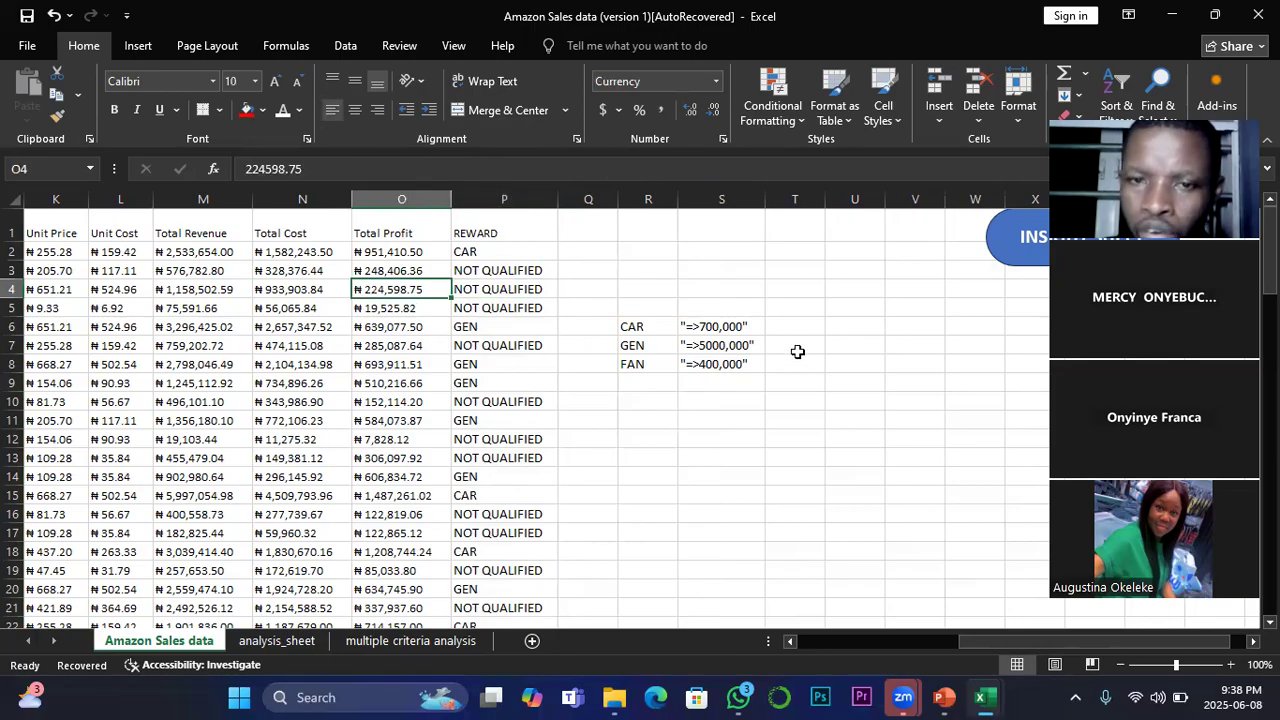
{"action": "left_click", "coordinate": [467, 333]}
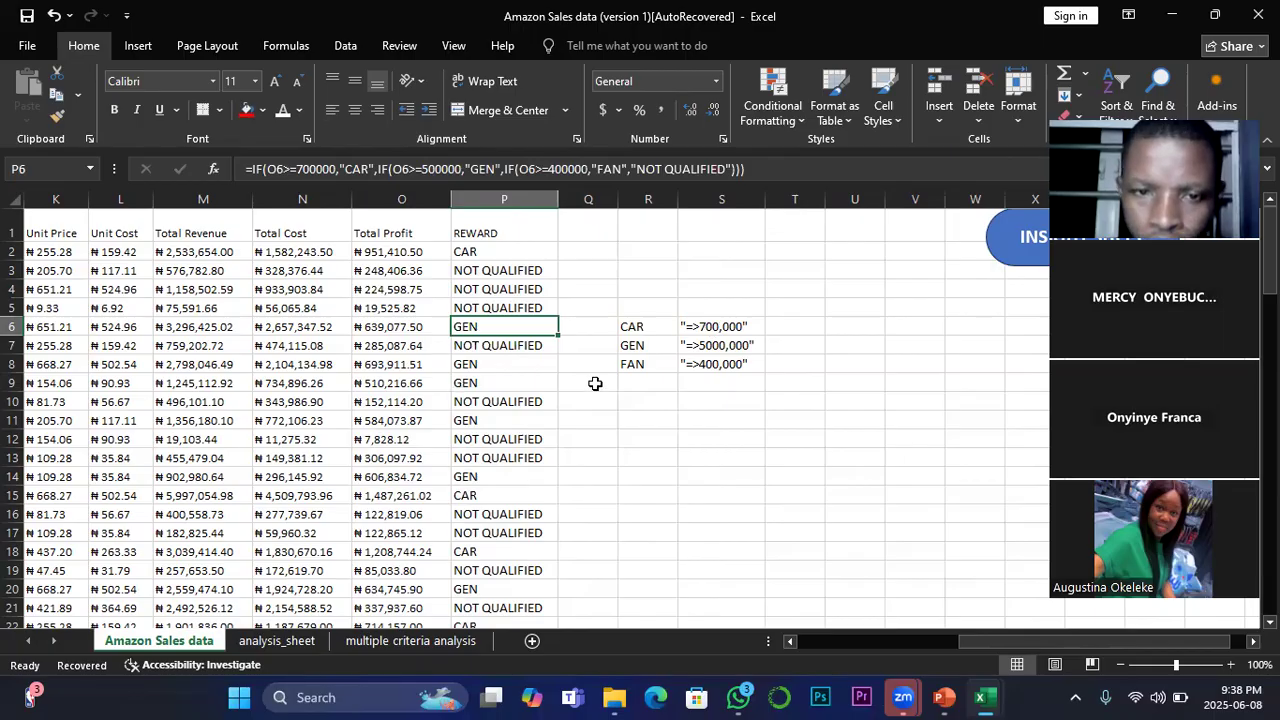
{"action": "scroll", "coordinate": [505, 483], "scroll_direction": "down", "scroll_amount": 6}
{"action": "scroll", "coordinate": [505, 483], "scroll_direction": "down", "scroll_amount": 20}
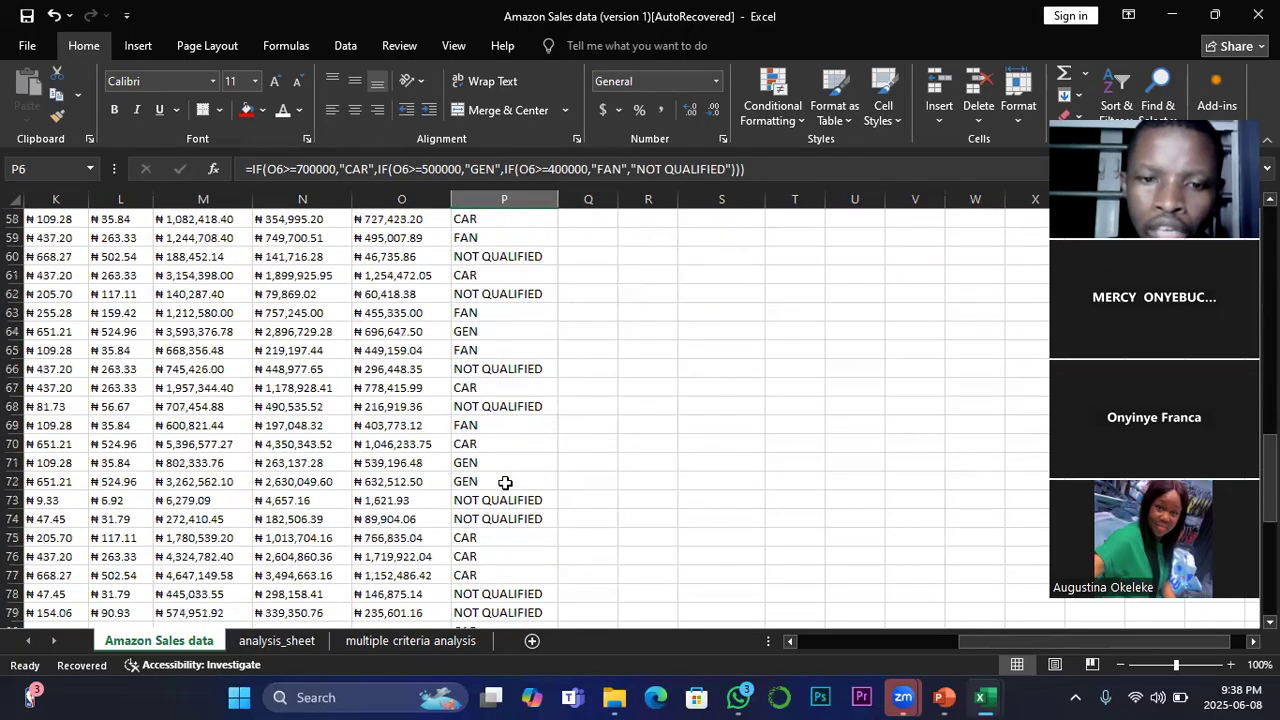
{"action": "scroll", "coordinate": [505, 483], "scroll_direction": "up", "scroll_amount": 20}
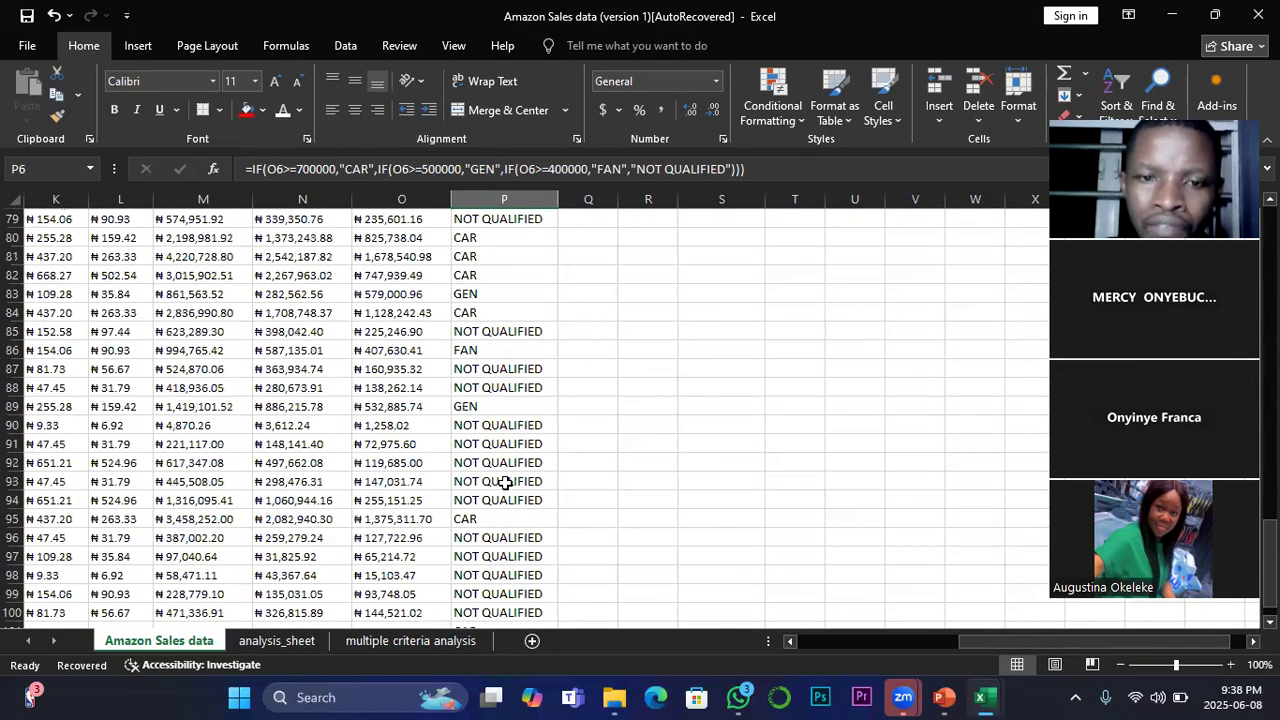
{"action": "scroll", "coordinate": [505, 483], "scroll_direction": "up", "scroll_amount": 5}
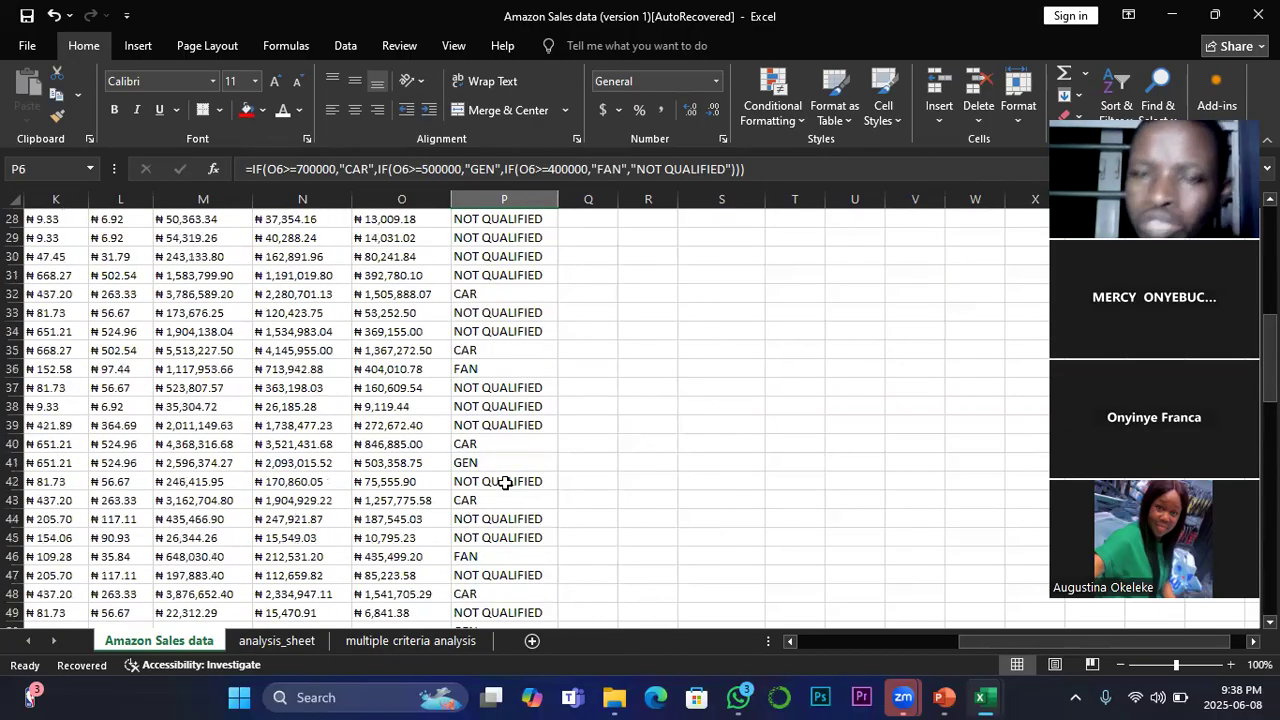
{"action": "scroll", "coordinate": [505, 483], "scroll_direction": "up", "scroll_amount": 9}
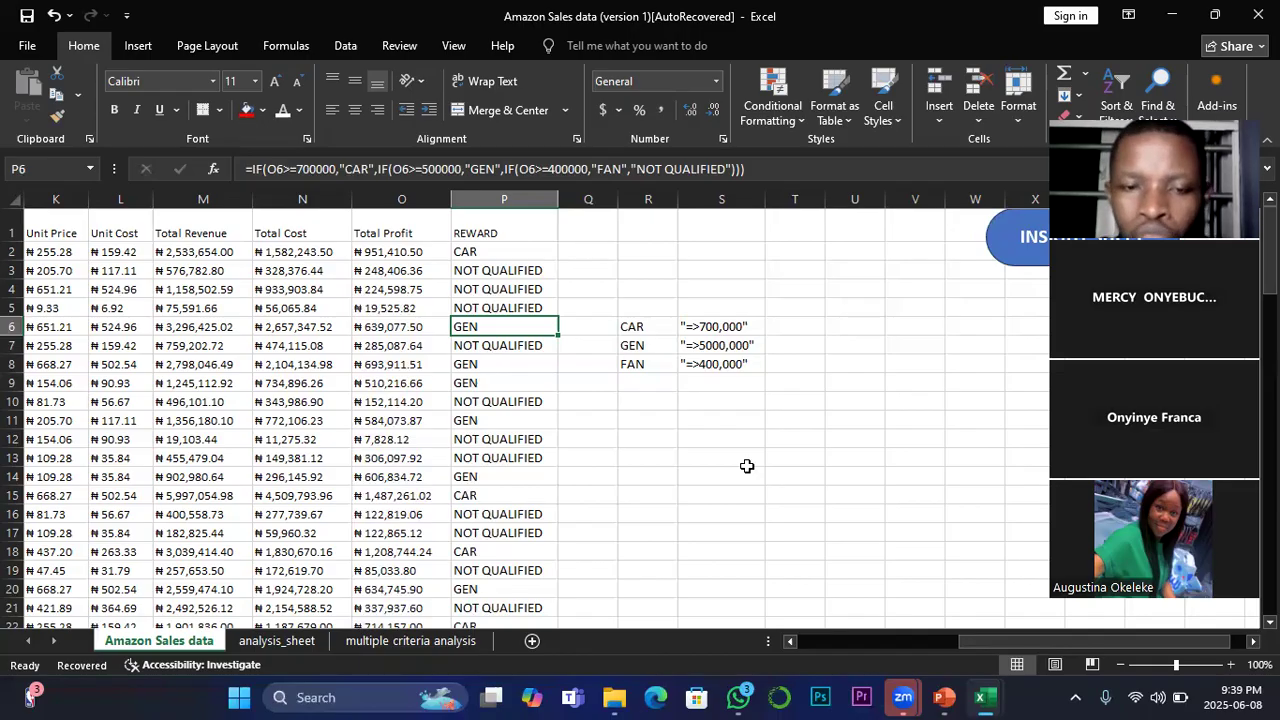
{"action": "scroll", "coordinate": [564, 480], "scroll_direction": "down", "scroll_amount": 4}
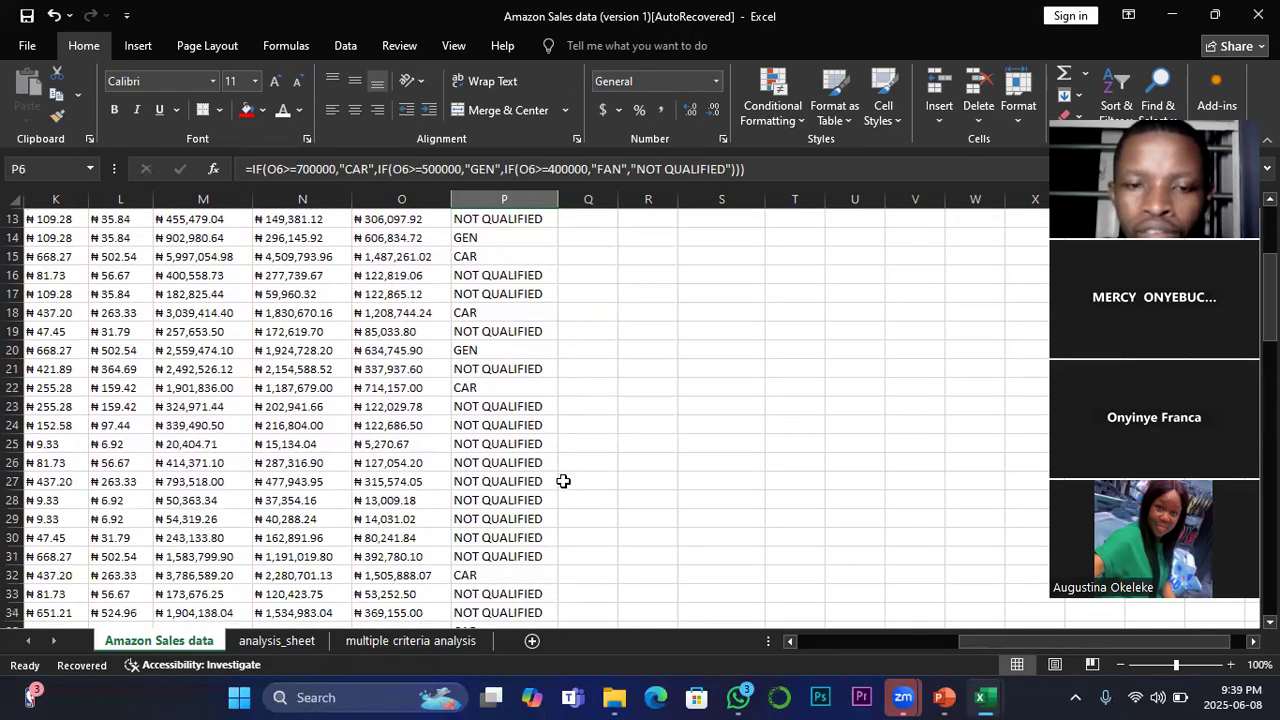
{"action": "scroll", "coordinate": [564, 483], "scroll_direction": "up", "scroll_amount": 2}
{"action": "scroll", "coordinate": [564, 483], "scroll_direction": "up", "scroll_amount": 2}
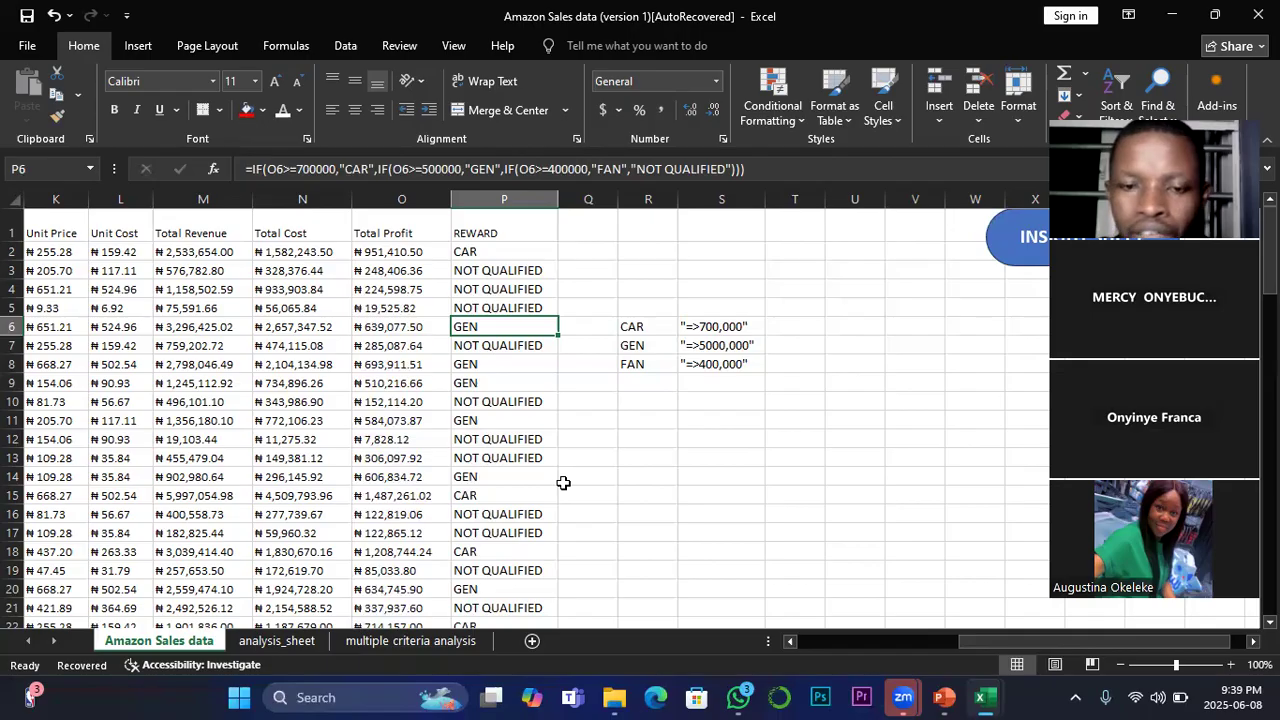
{"action": "scroll", "coordinate": [564, 483], "scroll_direction": "down", "scroll_amount": 2}
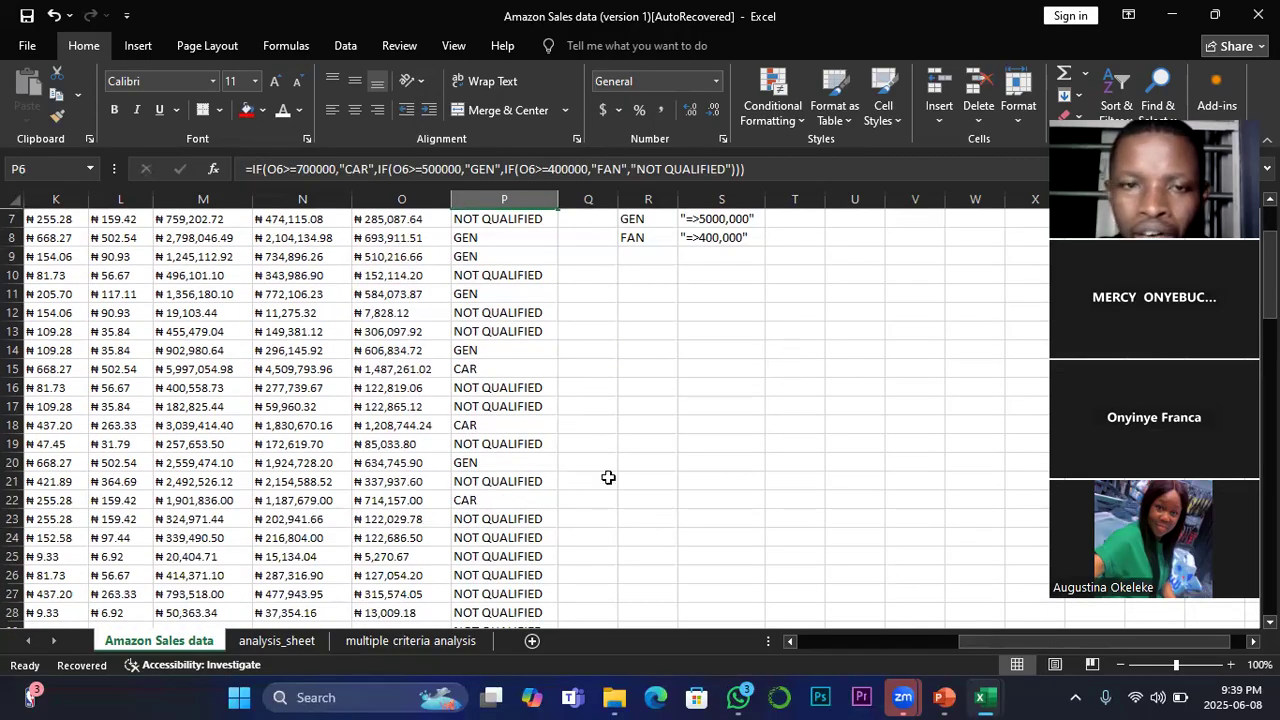
{"action": "scroll", "coordinate": [608, 477], "scroll_direction": "up", "scroll_amount": 2}
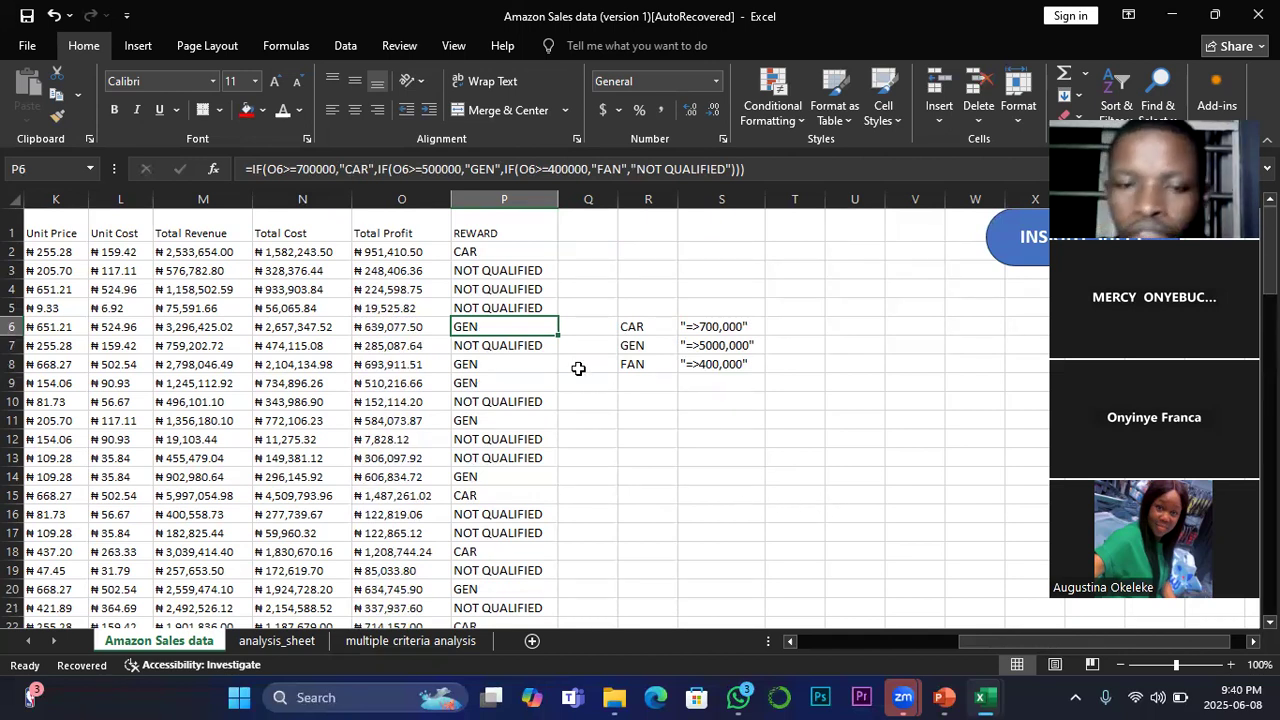
Step: Switch to the PowerPoint presentation, view the Topic Two slide on deriving data analysis questions with OpenAI, and return to the Amazon Sales workbook in Excel
{"action": "mouse_move", "coordinate": [943, 697]}
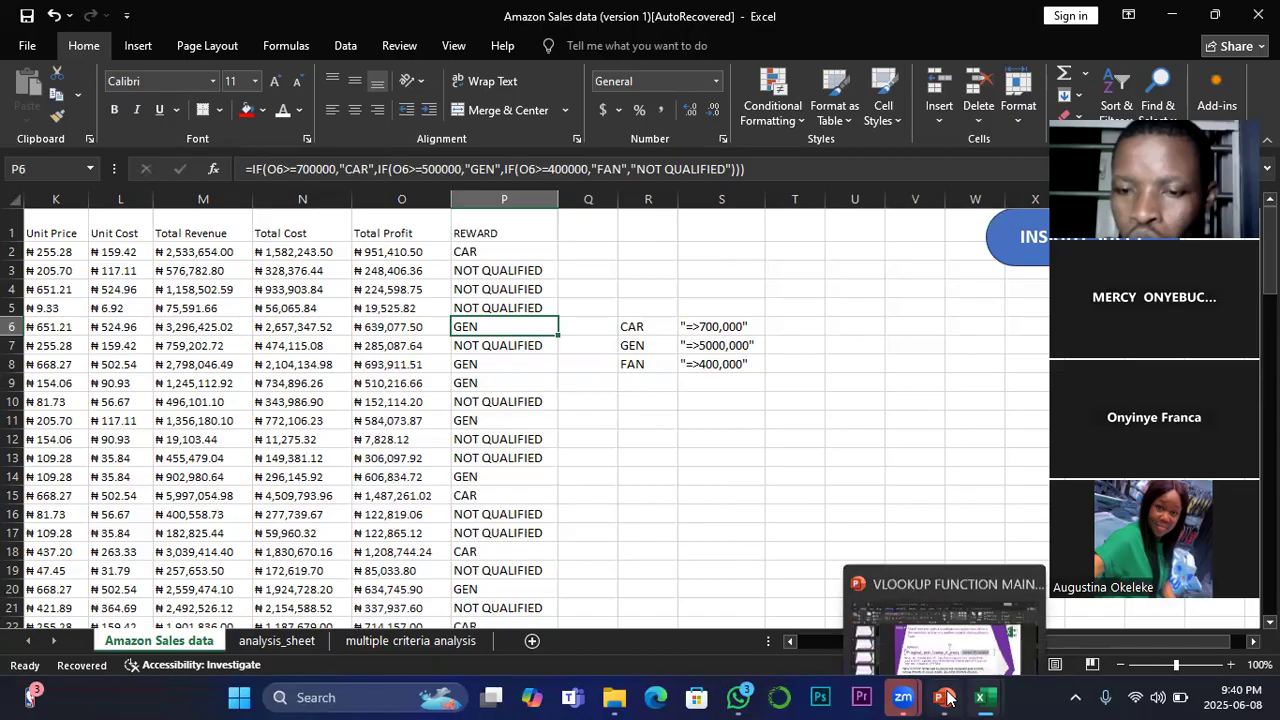
{"action": "left_click", "coordinate": [948, 620]}
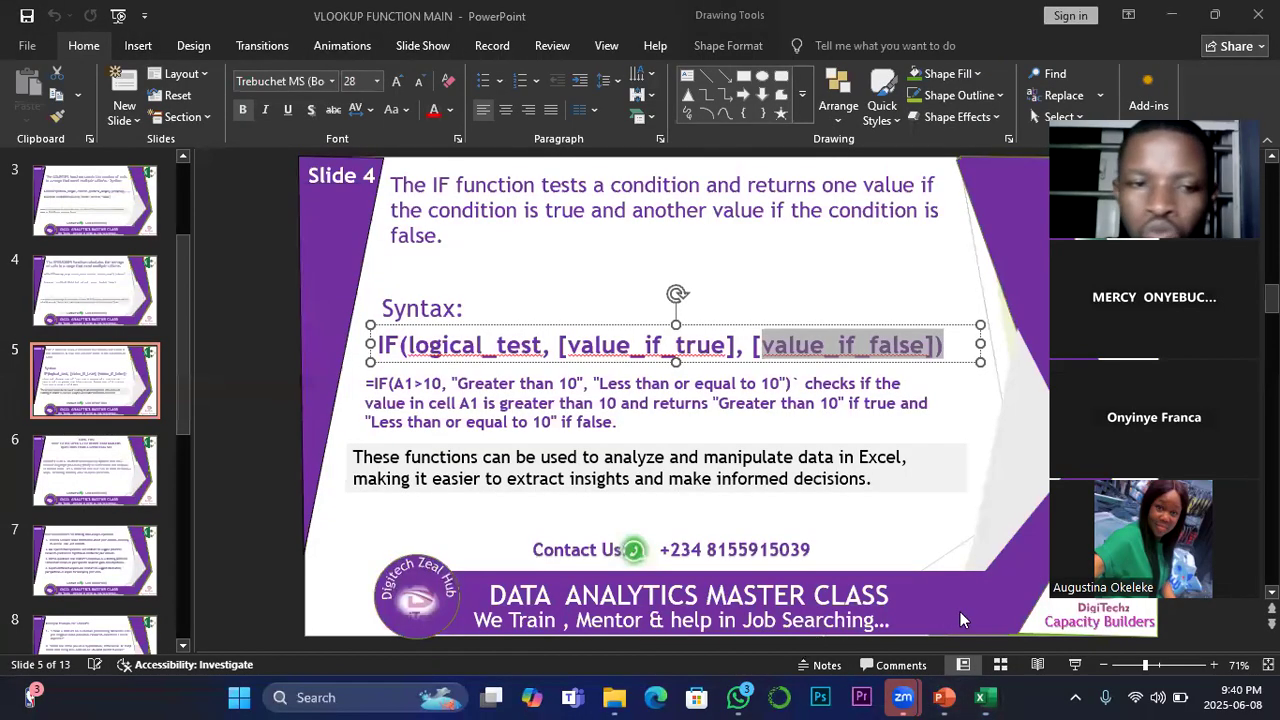
{"action": "left_click", "coordinate": [92, 476]}
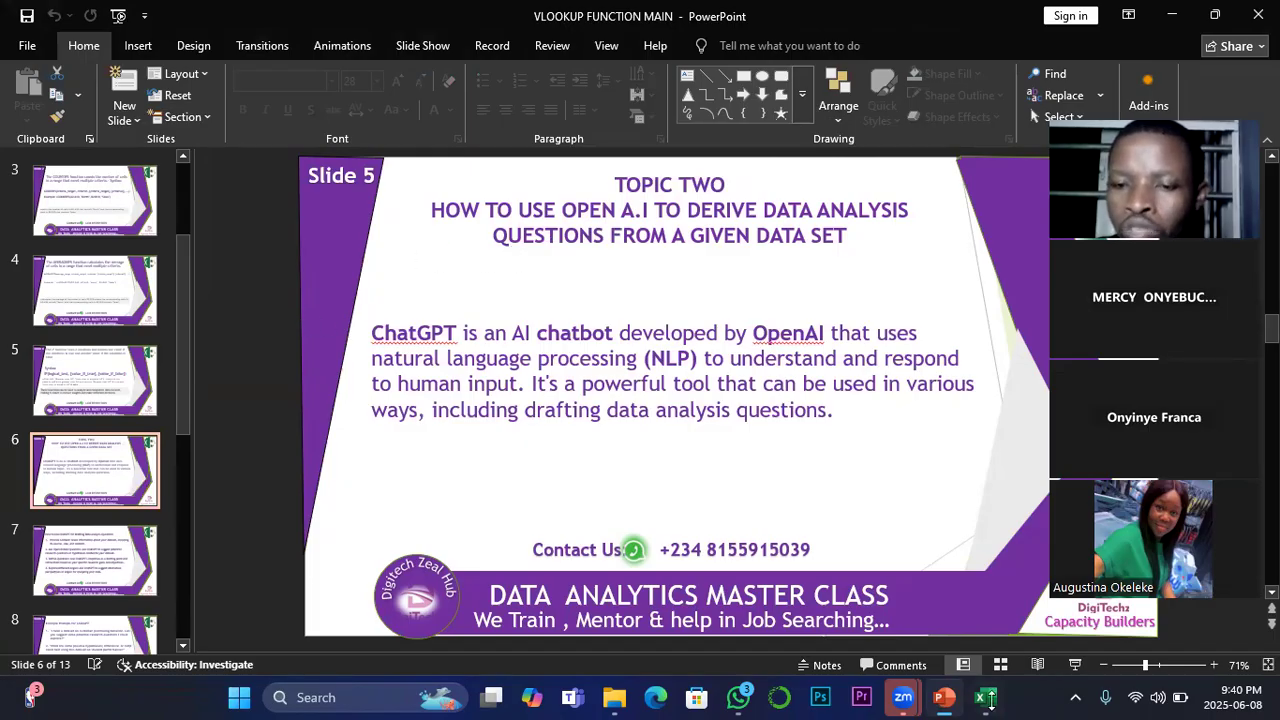
{"action": "mouse_move", "coordinate": [944, 700]}
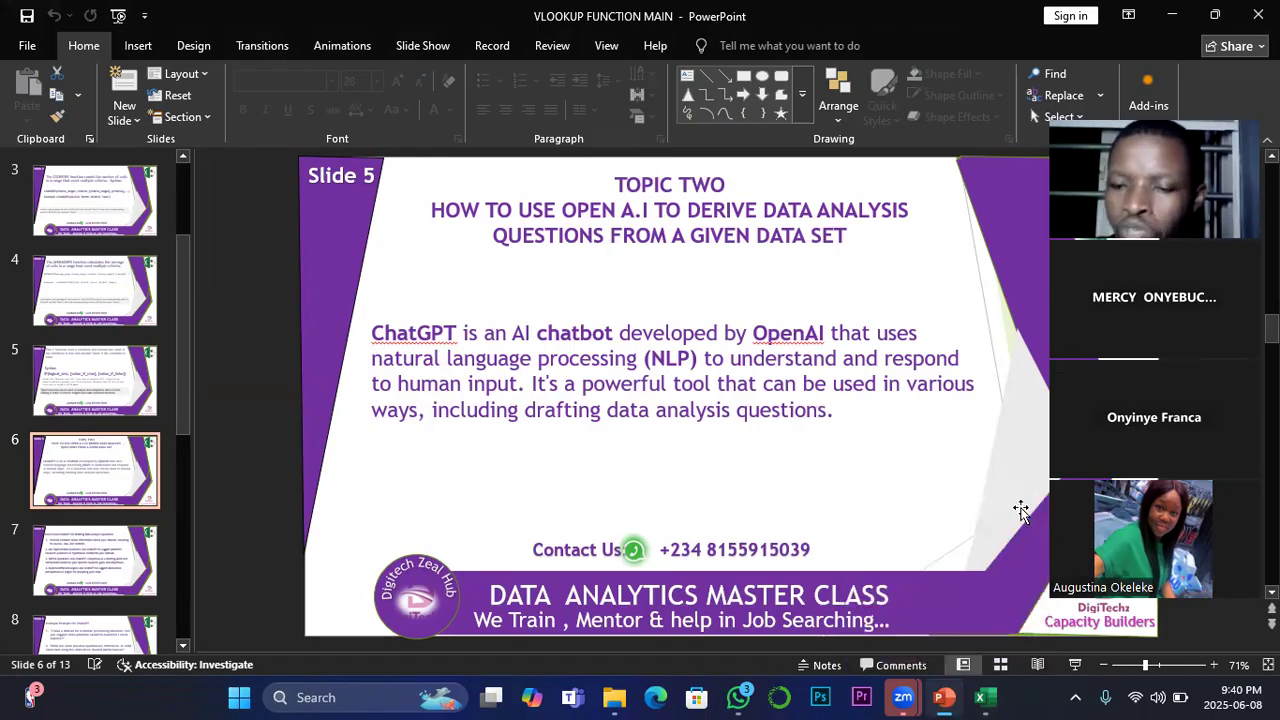
{"action": "mouse_move", "coordinate": [1003, 697]}
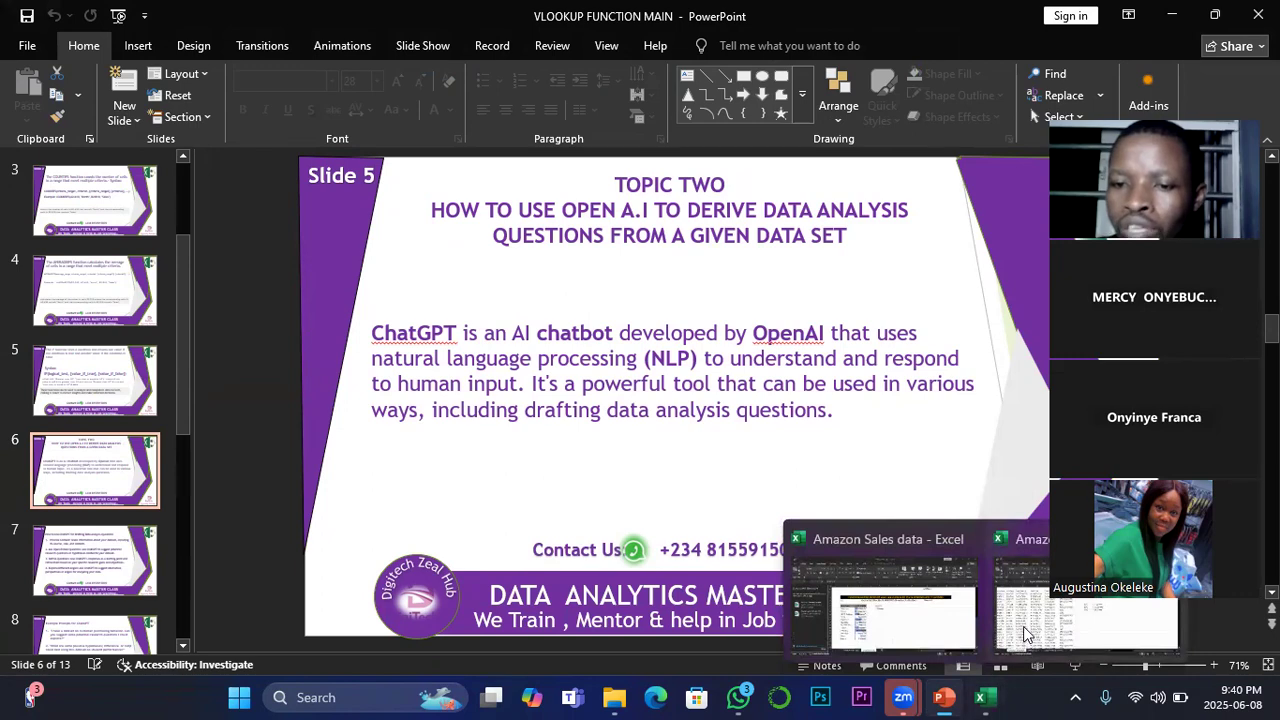
{"action": "left_click", "coordinate": [1057, 621]}
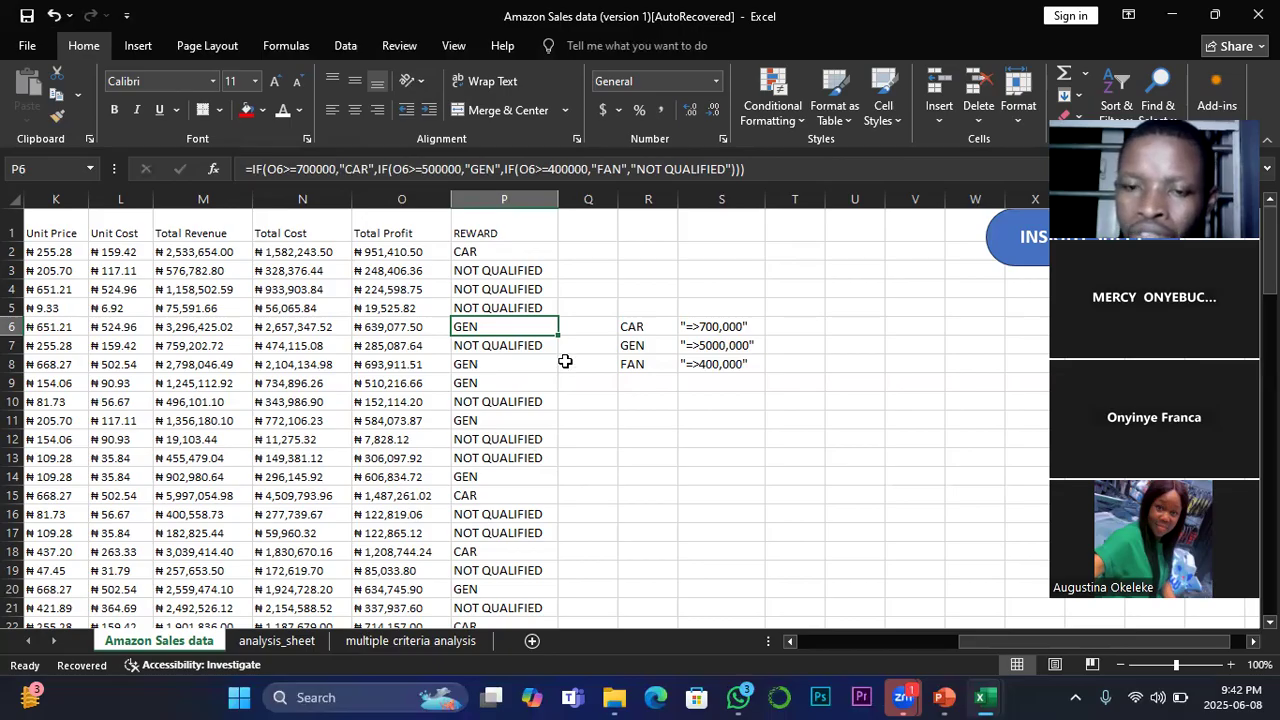
Step: Merge and center cells R10 to U10 below the reward criteria
{"action": "left_click", "coordinate": [641, 403]}
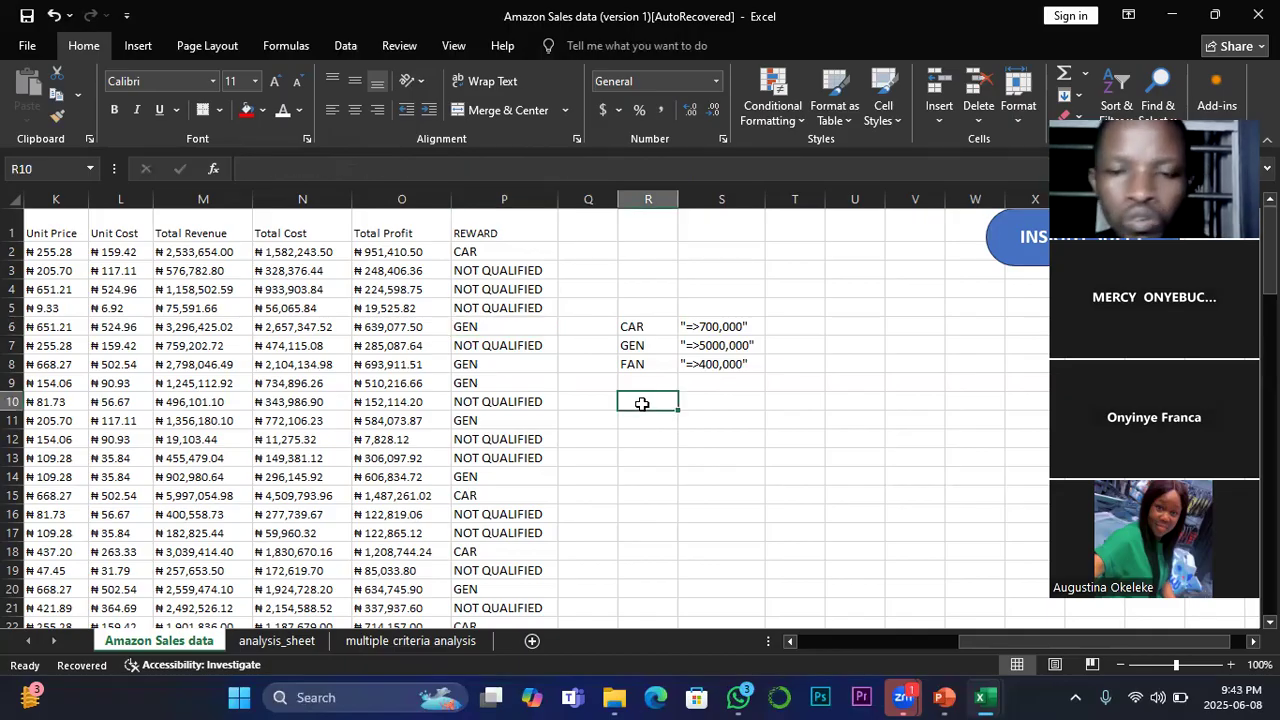
{"action": "left_click_drag", "start_coordinate": [641, 403], "coordinate": [867, 400]}
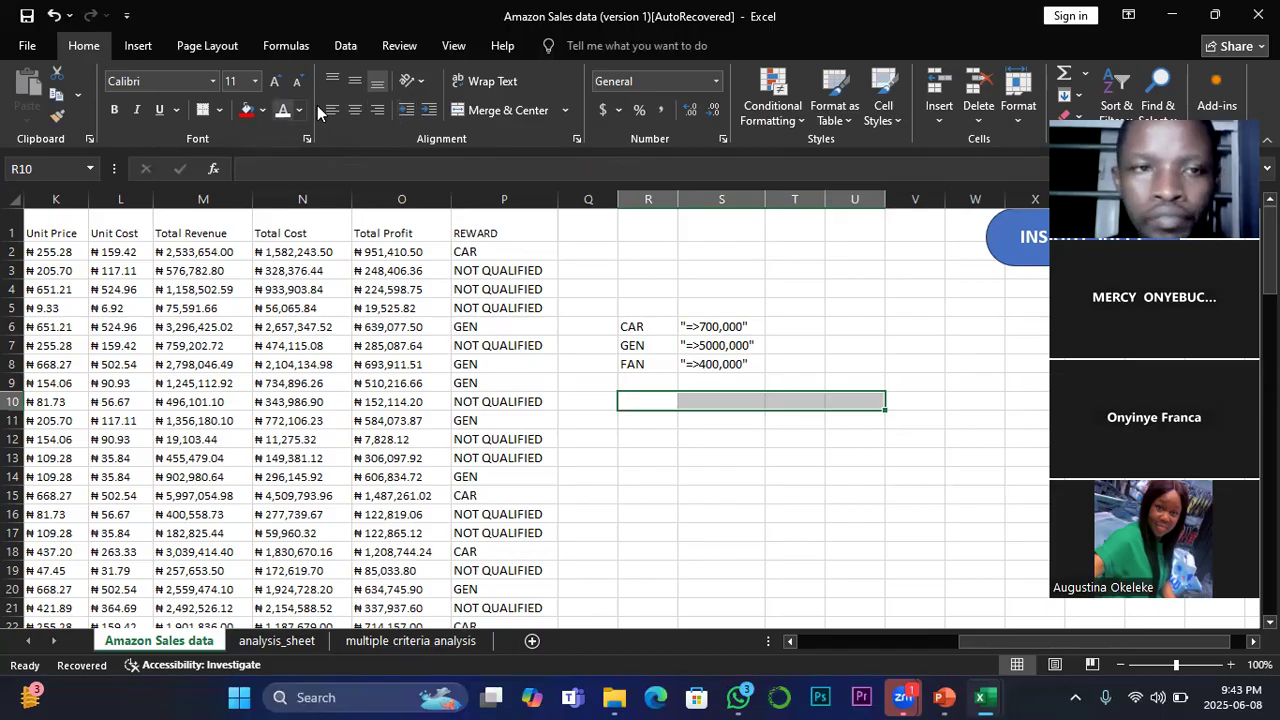
{"action": "left_click", "coordinate": [505, 110]}
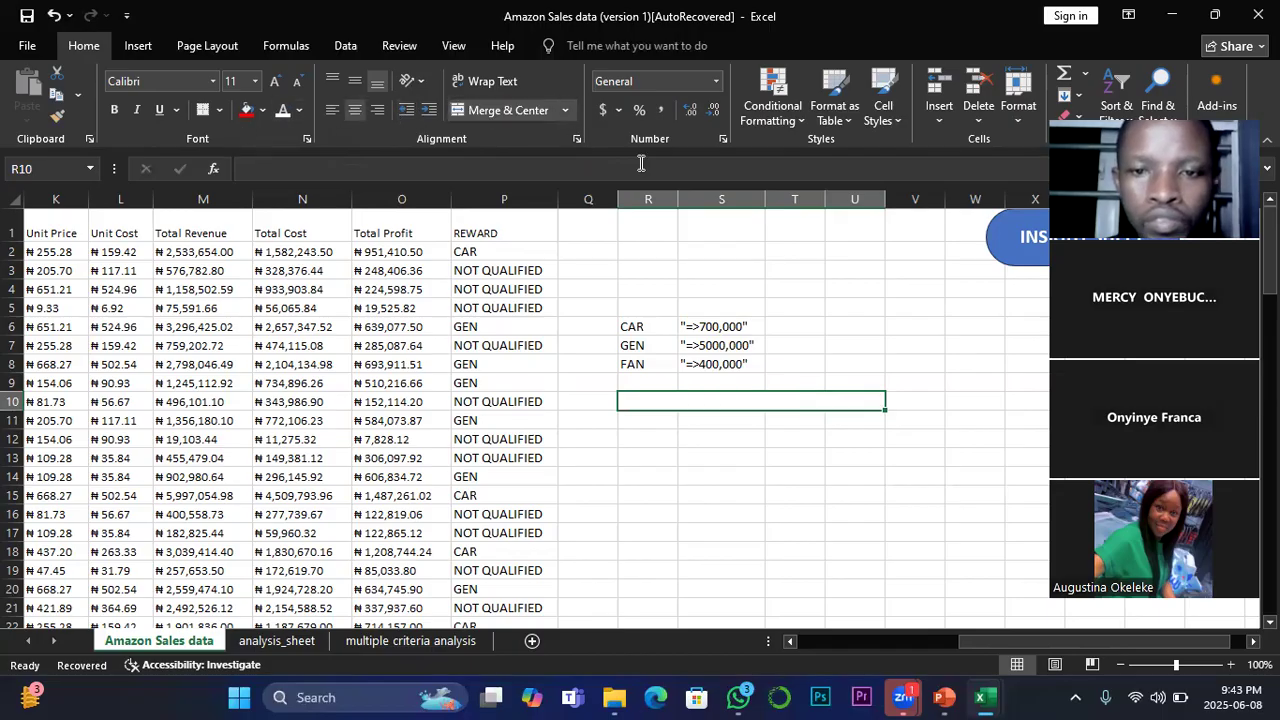
Step: Enter the heading "ADDITIONAL ANALYSIS TO PERFORM" in the merged cell R10
{"action": "type", "text": "AD"}
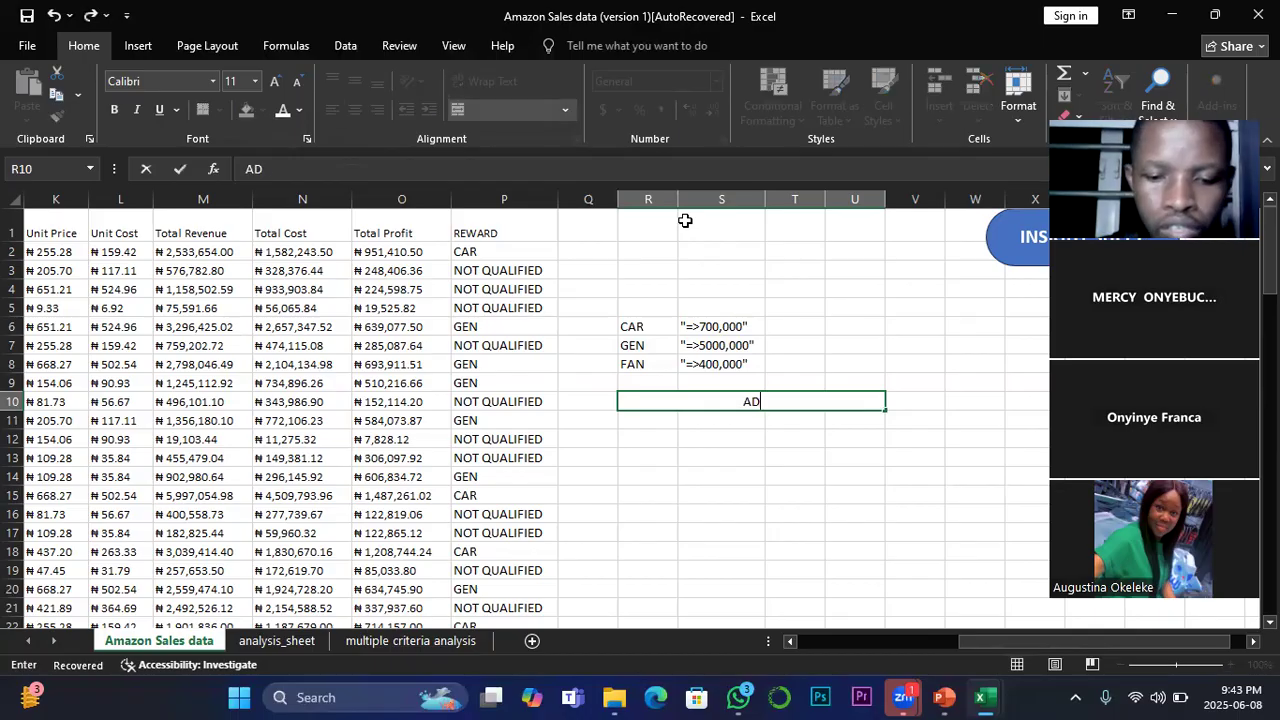
{"action": "type", "text": "DITIONAL"}
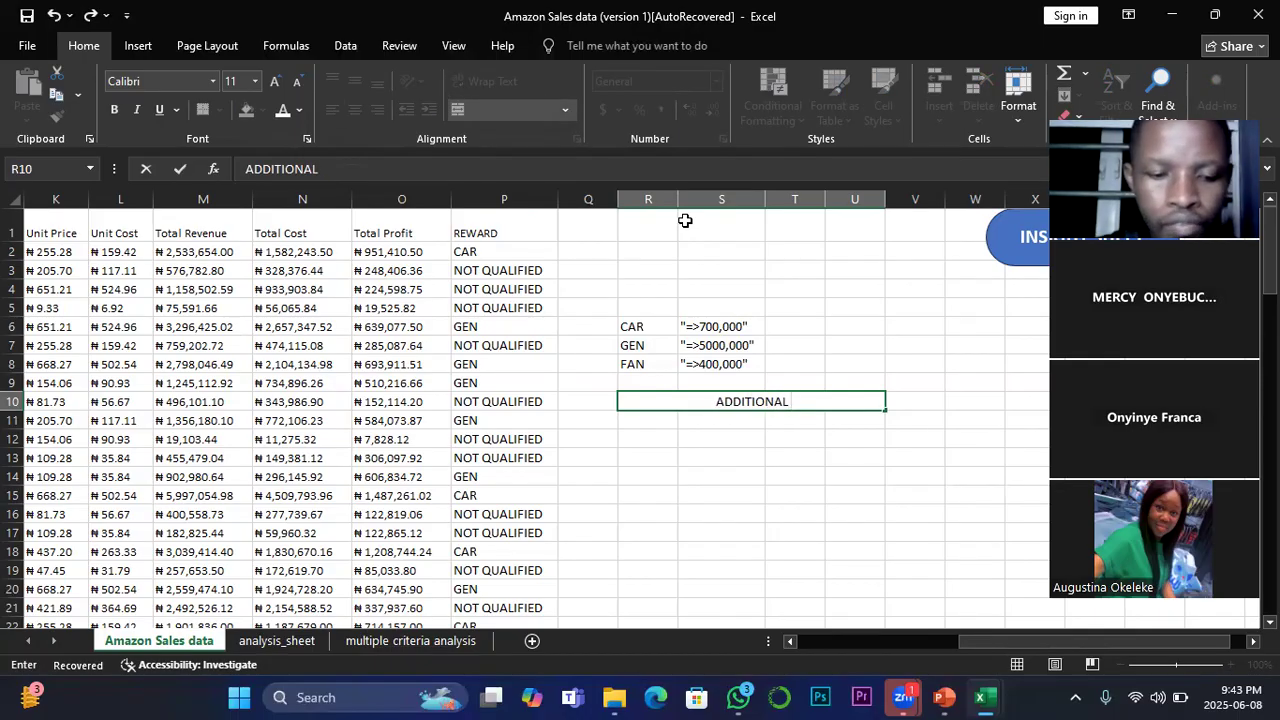
{"action": "type", "text": " ASS"}
{"action": "key", "text": "BackSpace"}
{"action": "key", "text": "BackSpace"}
{"action": "key", "text": "BackSpace"}
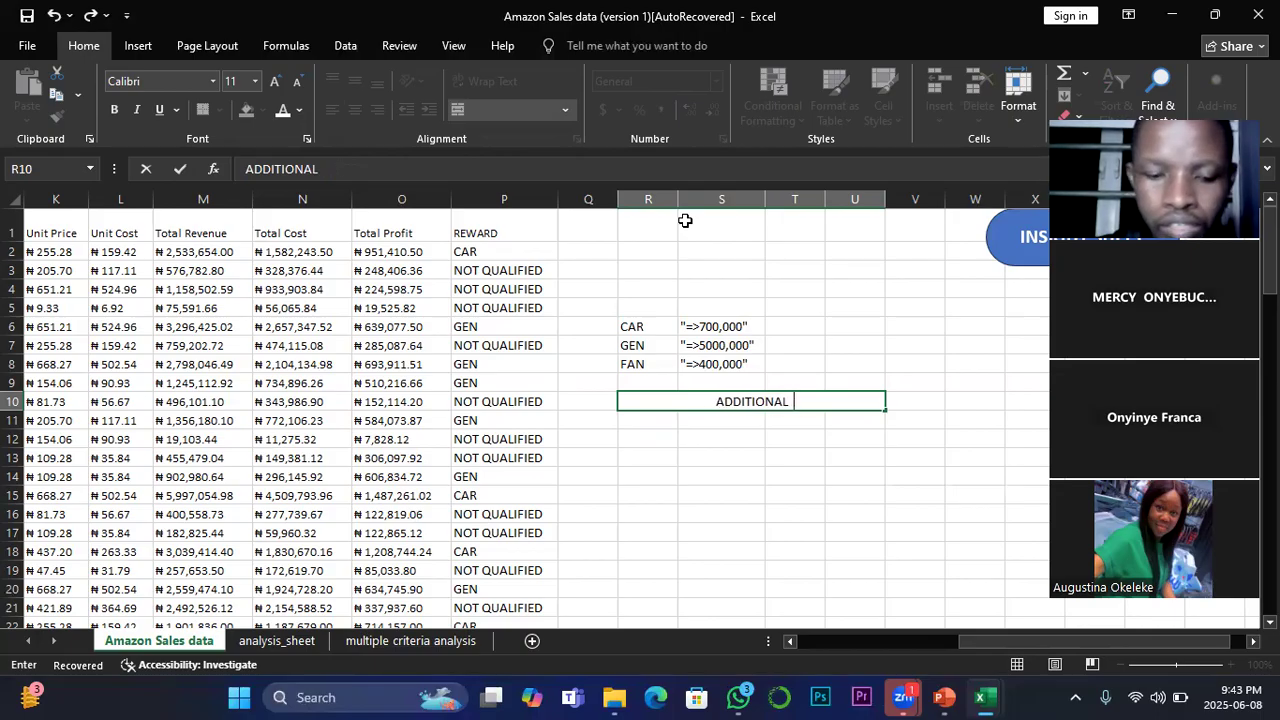
{"action": "type", "text": "ANALYSIS TO"}
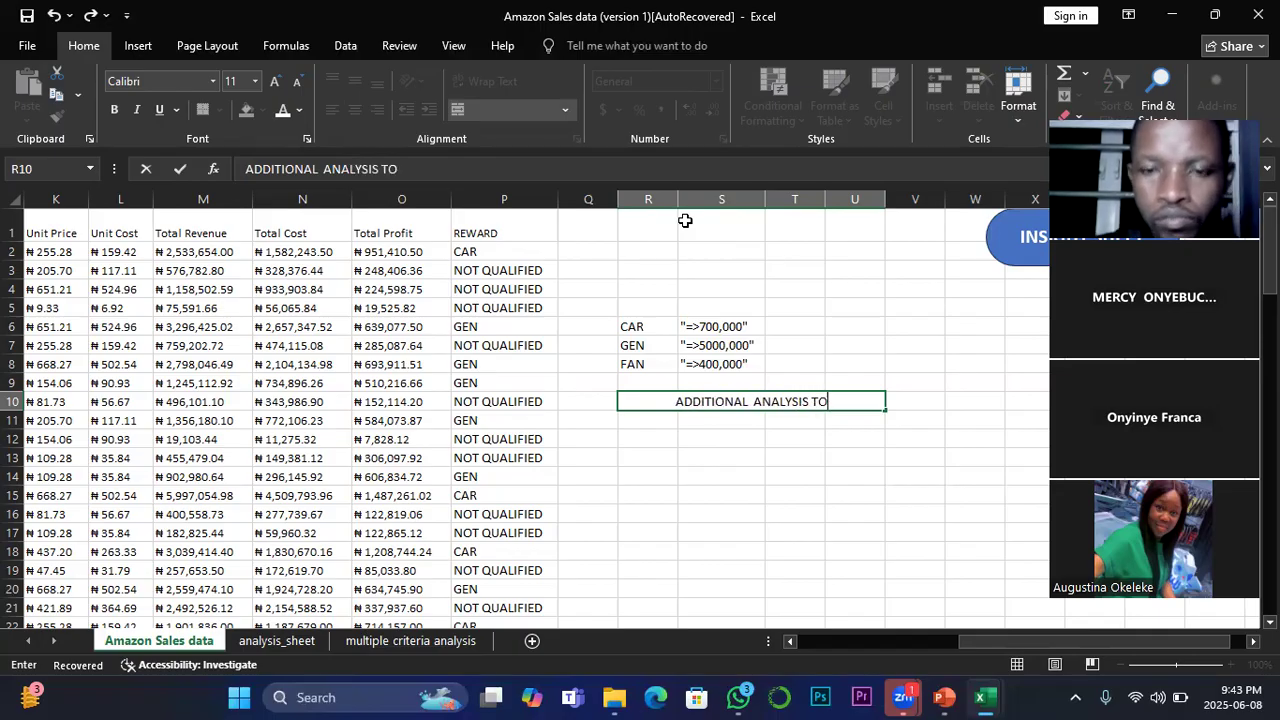
{"action": "type", "text": " PER"}
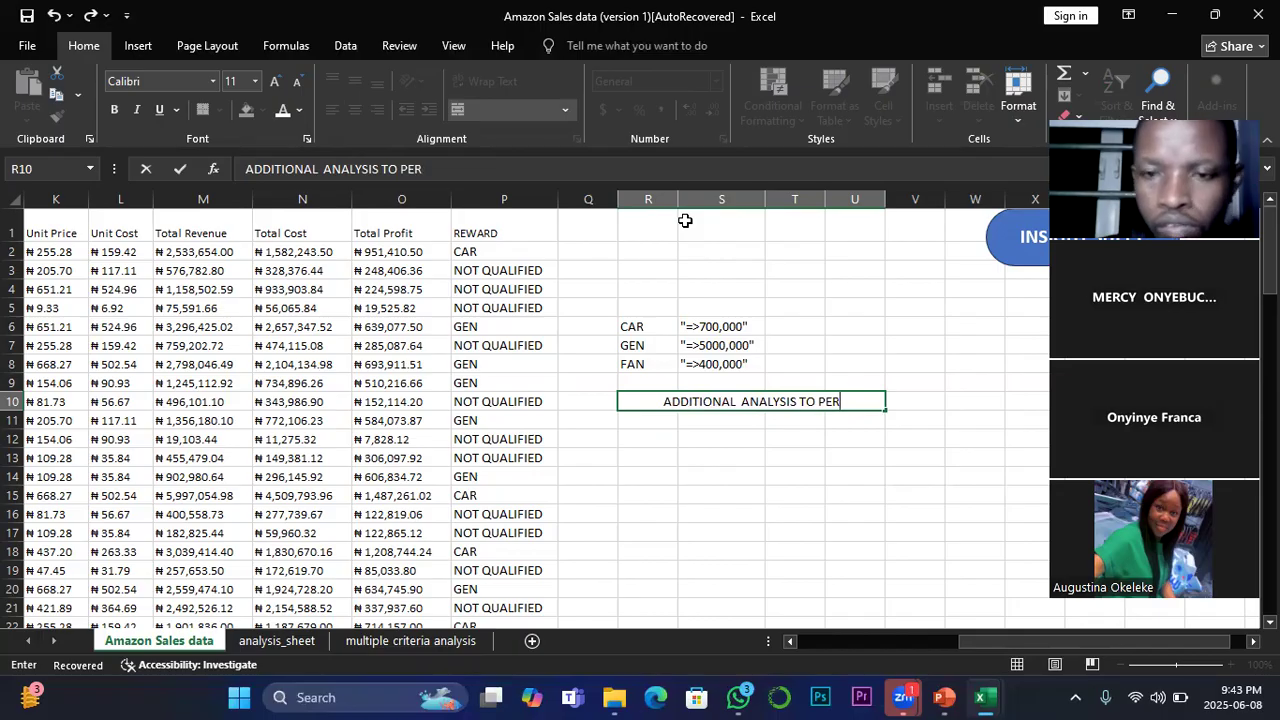
{"action": "type", "text": "FORM"}
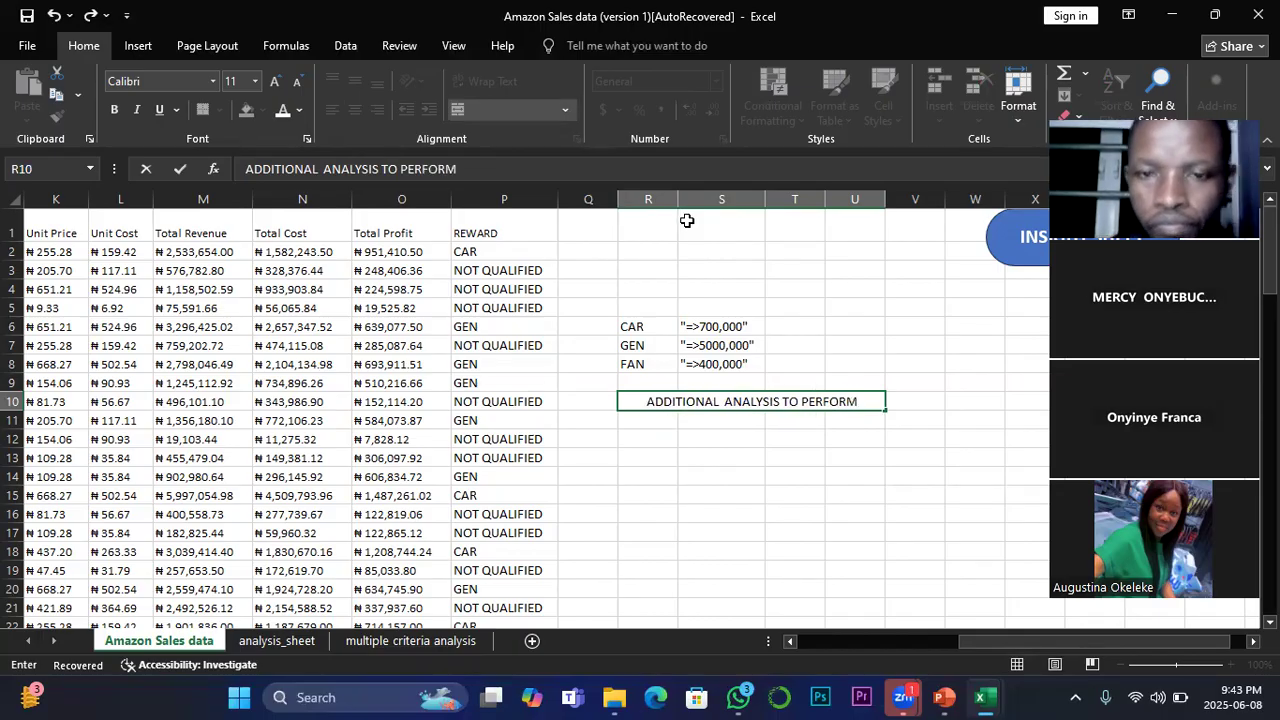
{"action": "left_click", "coordinate": [731, 517]}
Step: Fill the heading cell R10 with a medium grey theme color
{"action": "left_click", "coordinate": [675, 406]}
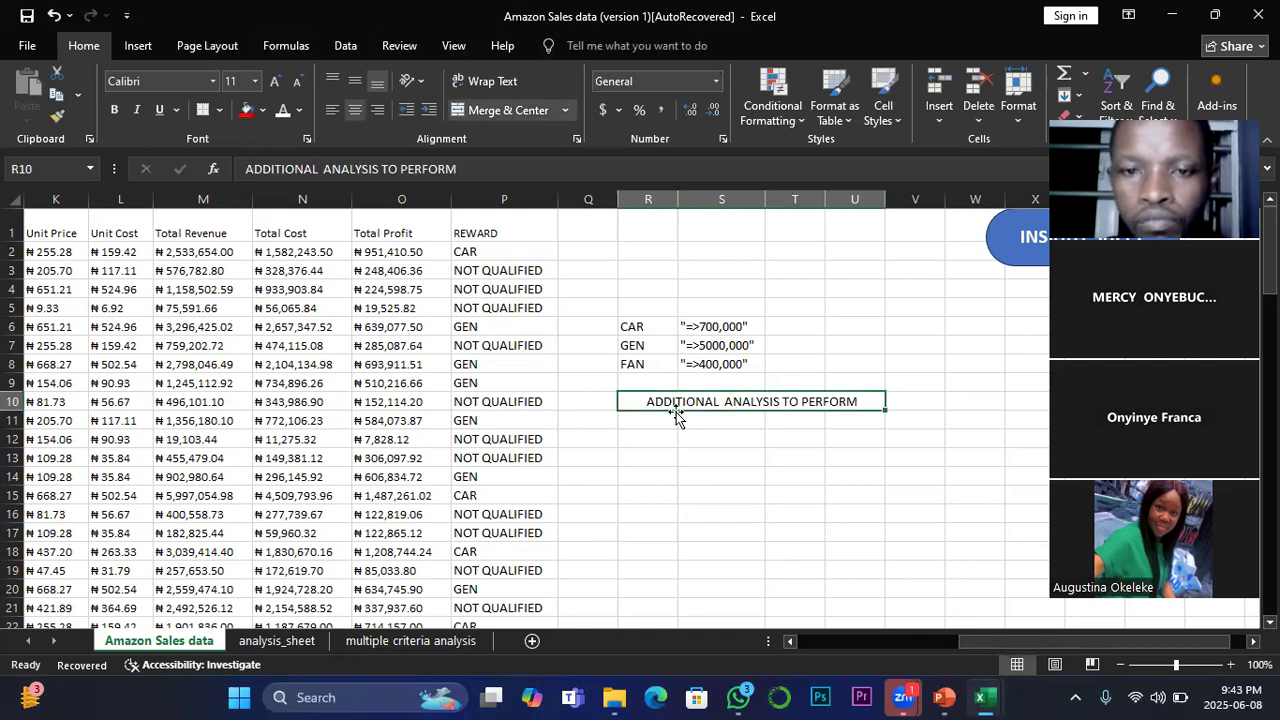
{"action": "left_click", "coordinate": [264, 111]}
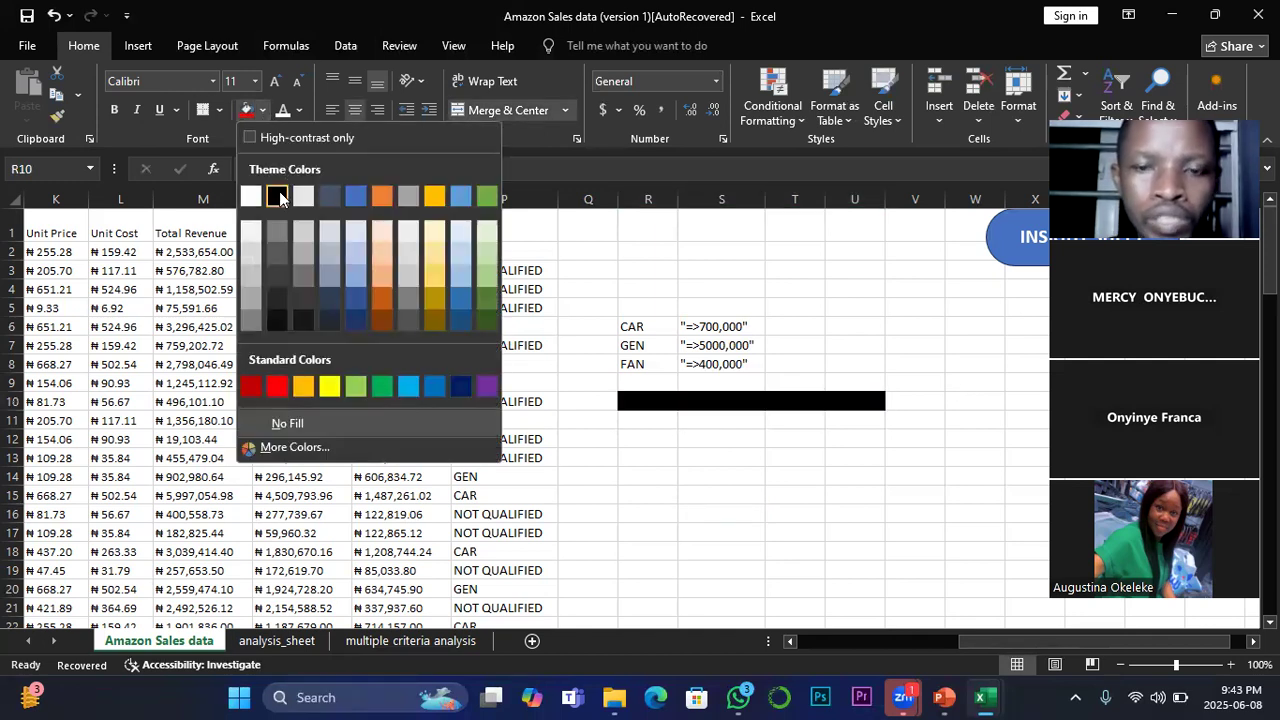
{"action": "left_click", "coordinate": [251, 285]}
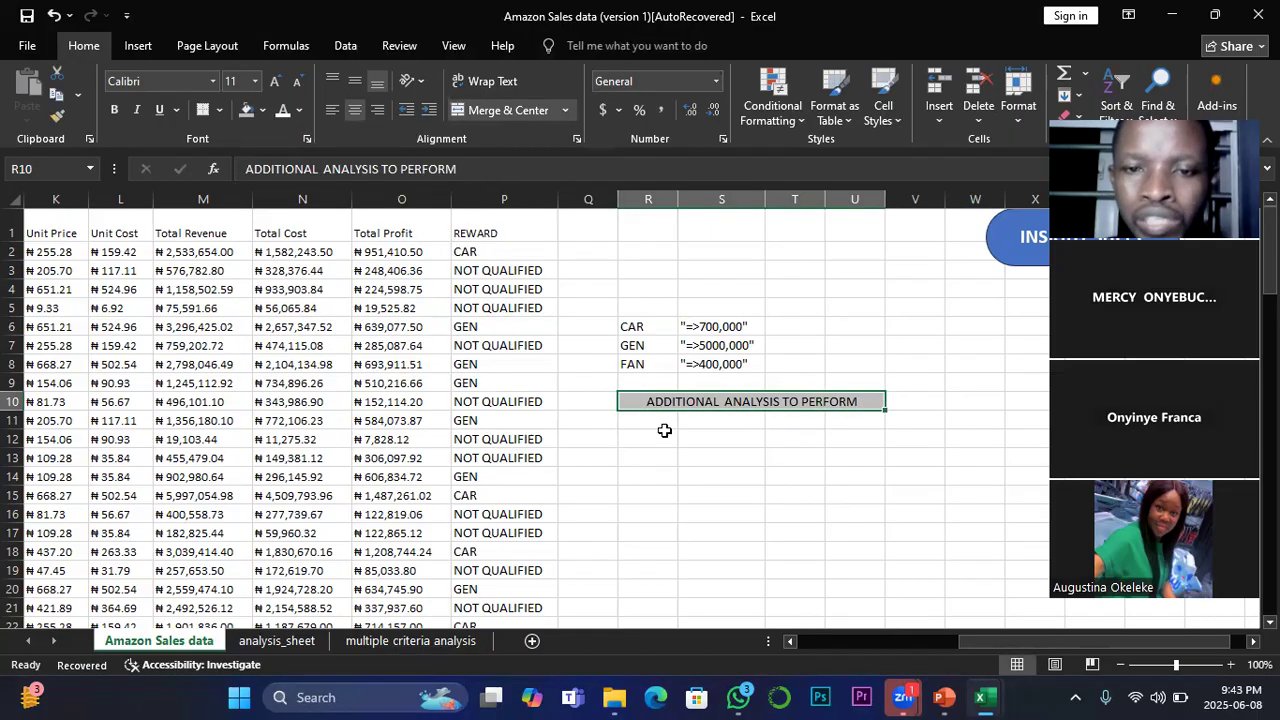
Step: Make the R10 heading bold at font size 14 and widen column U to fit its full text
{"action": "left_click", "coordinate": [114, 110]}
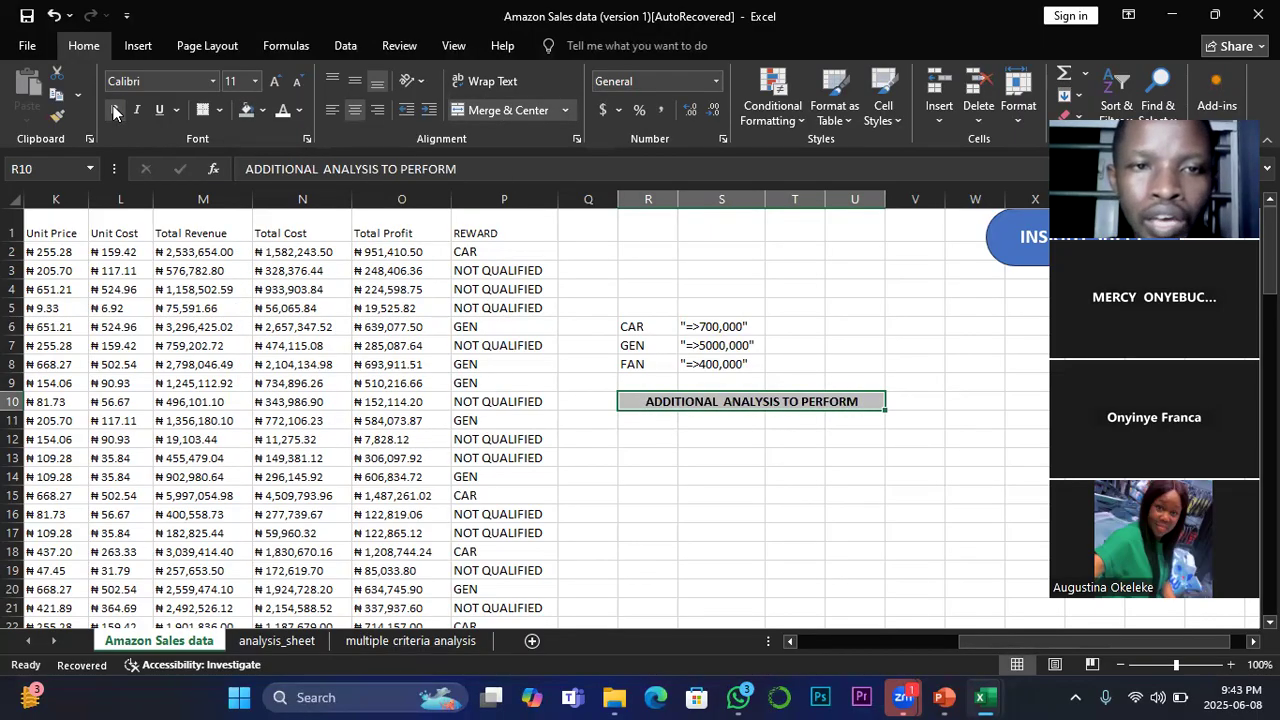
{"action": "left_click", "coordinate": [274, 81]}
{"action": "left_click", "coordinate": [274, 81]}
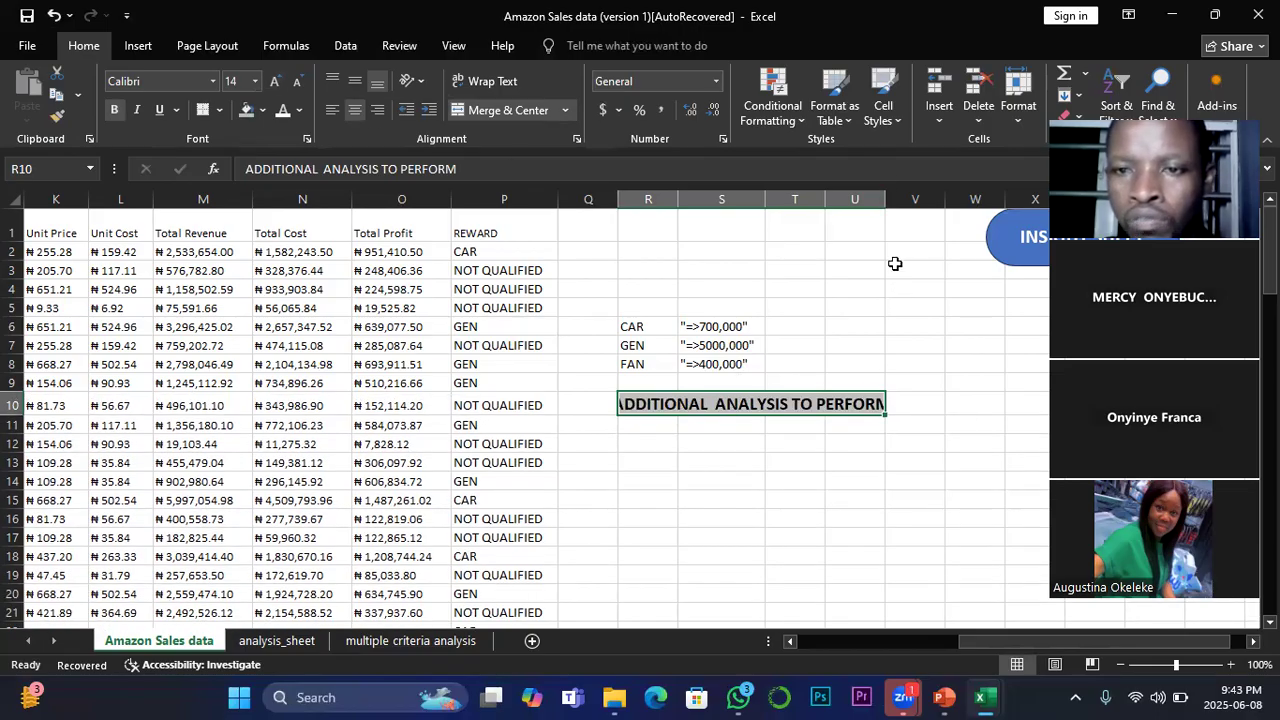
{"action": "left_click_drag", "start_coordinate": [885, 199], "coordinate": [930, 199]}
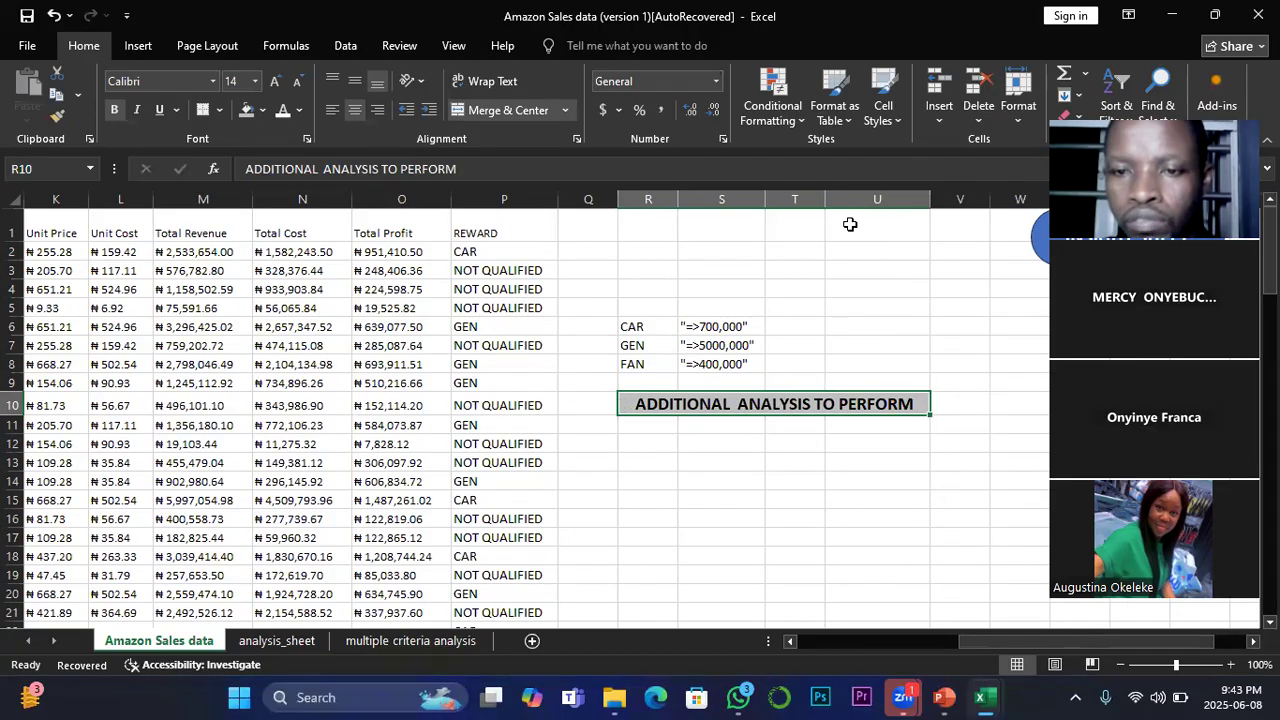
Step: Enter the question label "Q1" in cell R11, directly below the heading
{"action": "left_click", "coordinate": [715, 443]}
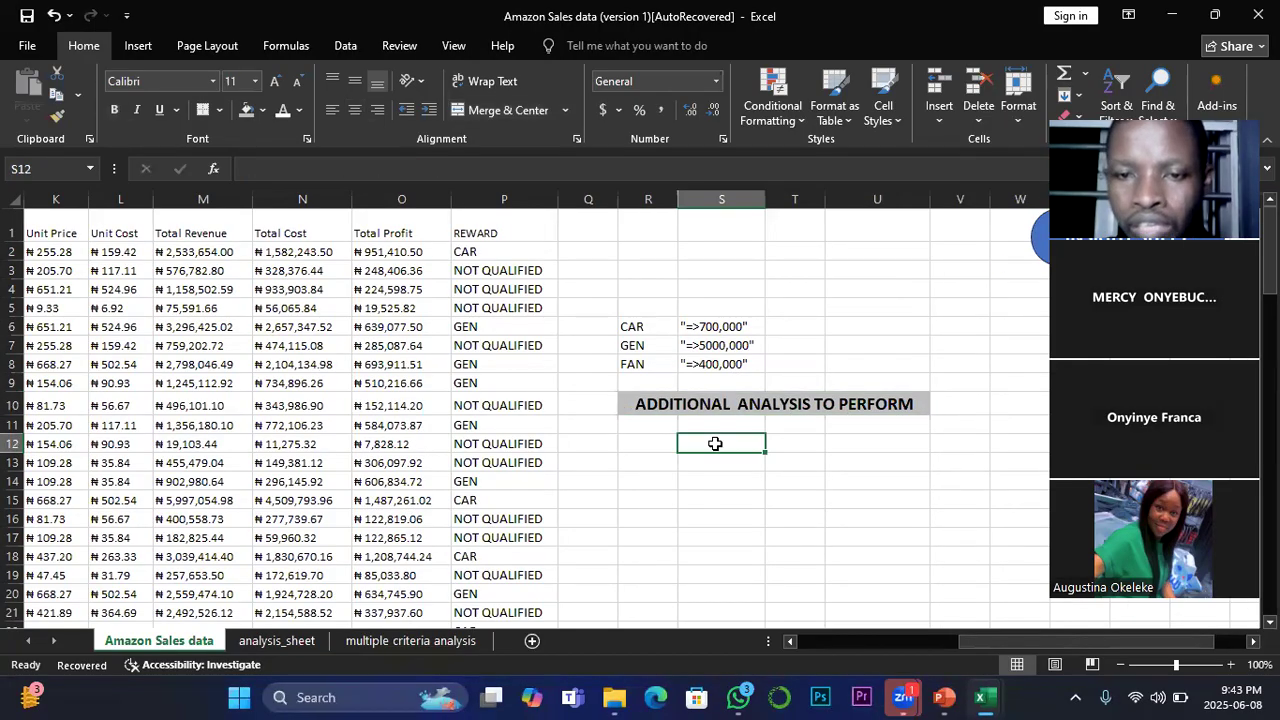
{"action": "left_click", "coordinate": [649, 423]}
{"action": "left_click_drag", "start_coordinate": [470, 252], "coordinate": [534, 366]}
{"action": "left_click", "coordinate": [655, 425]}
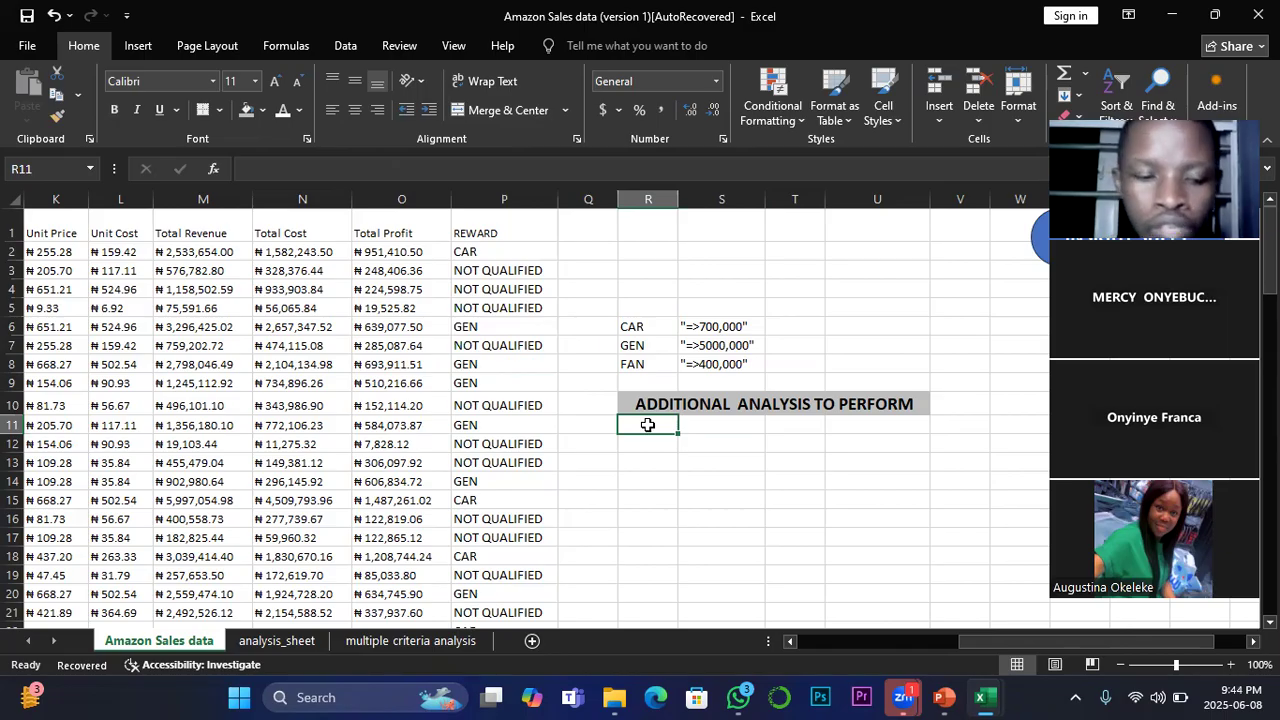
{"action": "type", "text": "Q1"}
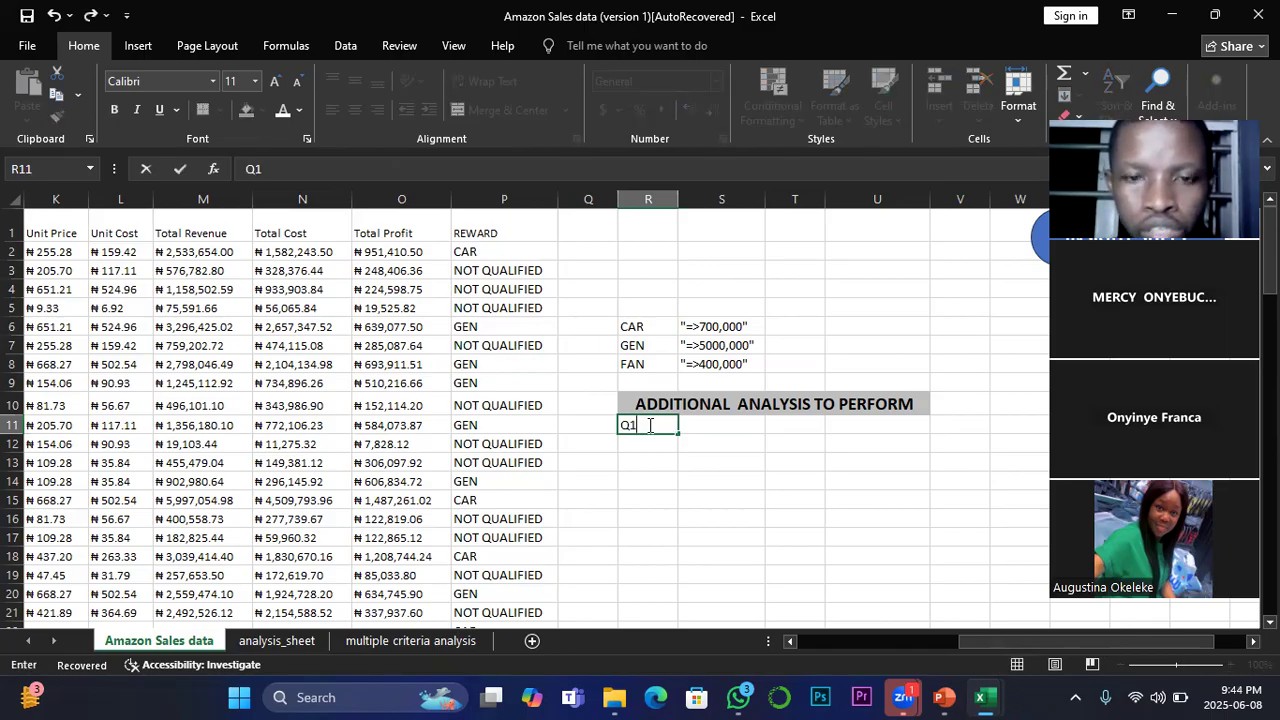
Step: Merge and center S11:U11 and enter the question "HOW MANY REGION RECEIVED CAR?" in it
{"action": "left_click_drag", "start_coordinate": [702, 425], "coordinate": [886, 420]}
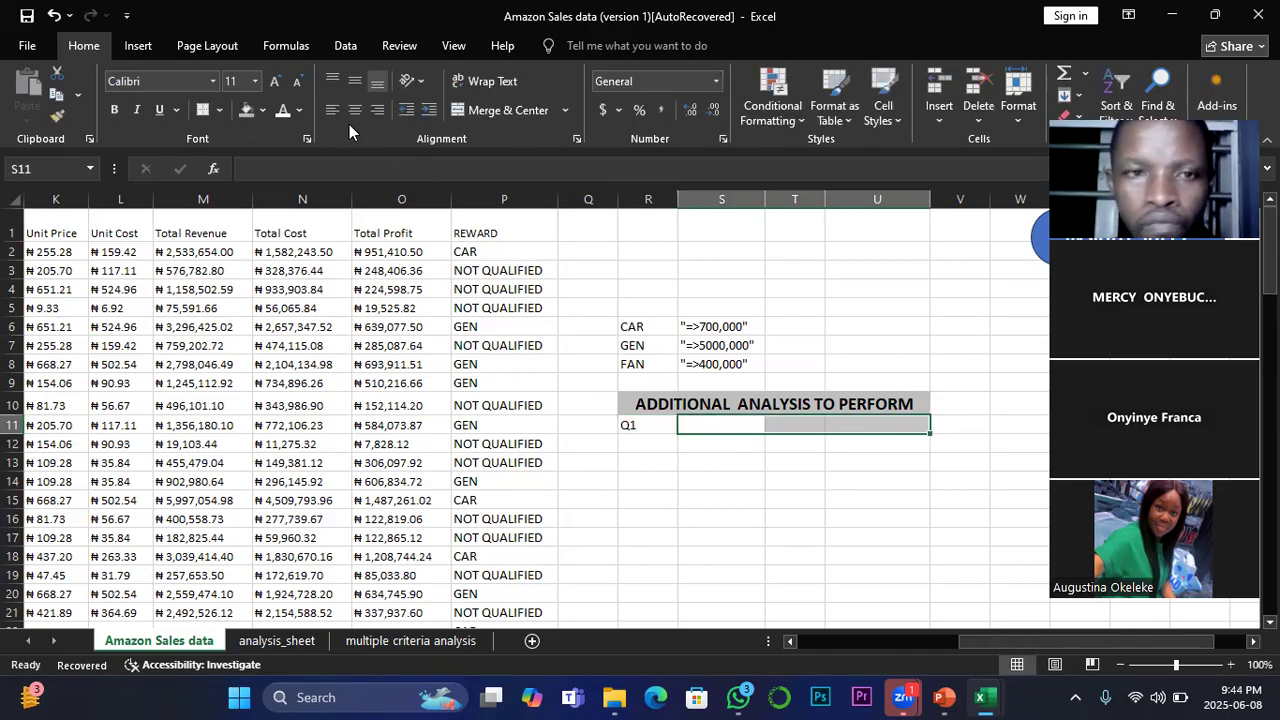
{"action": "left_click", "coordinate": [506, 111]}
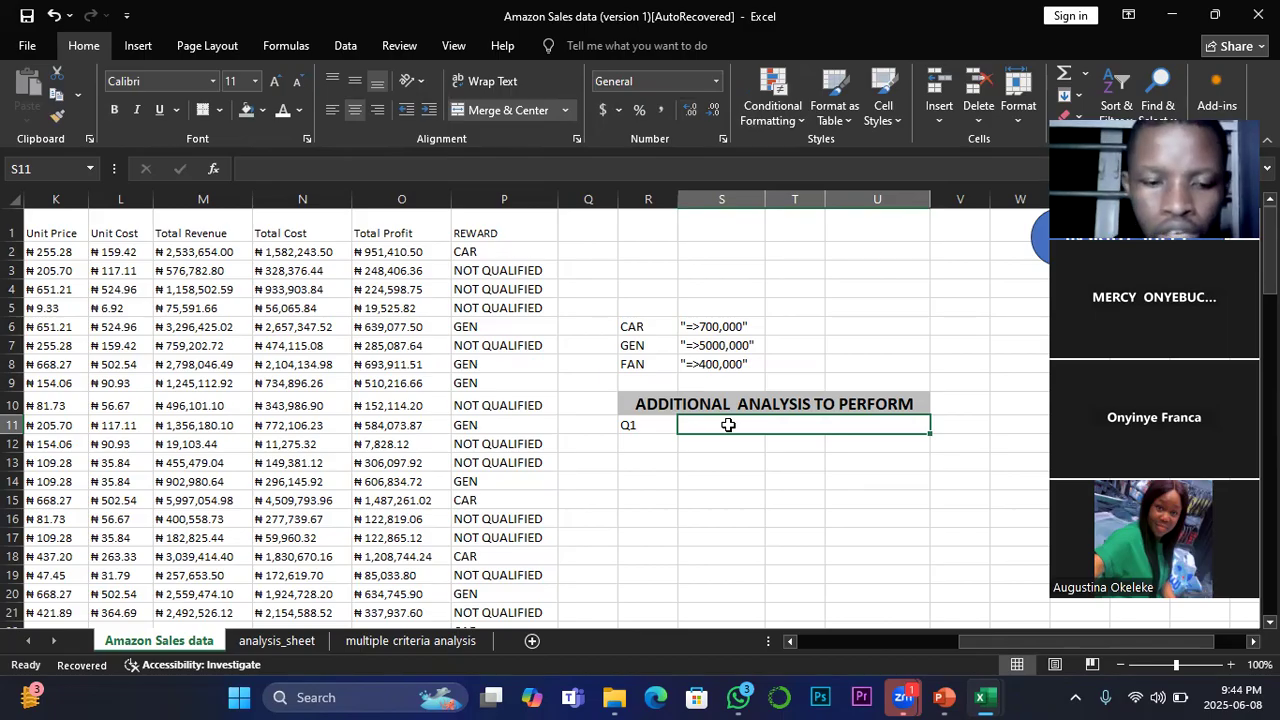
{"action": "type", "text": "HOW MANY "}
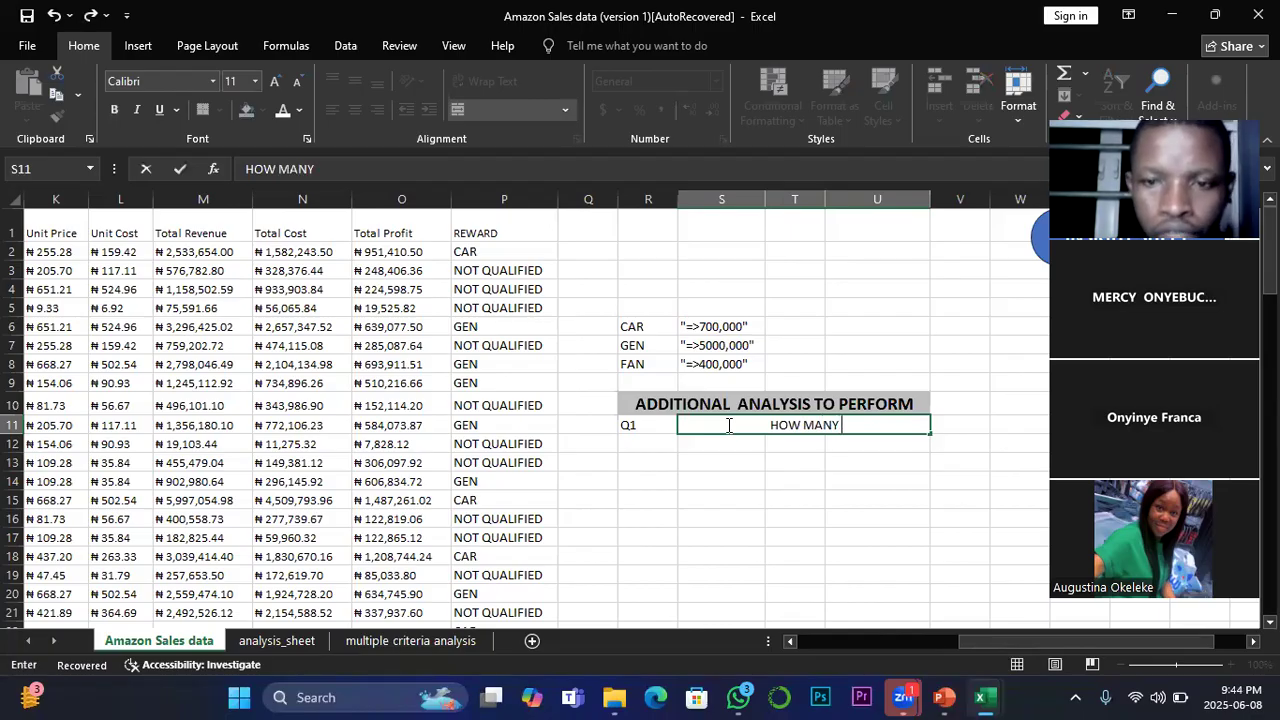
{"action": "type", "text": "REGIO"}
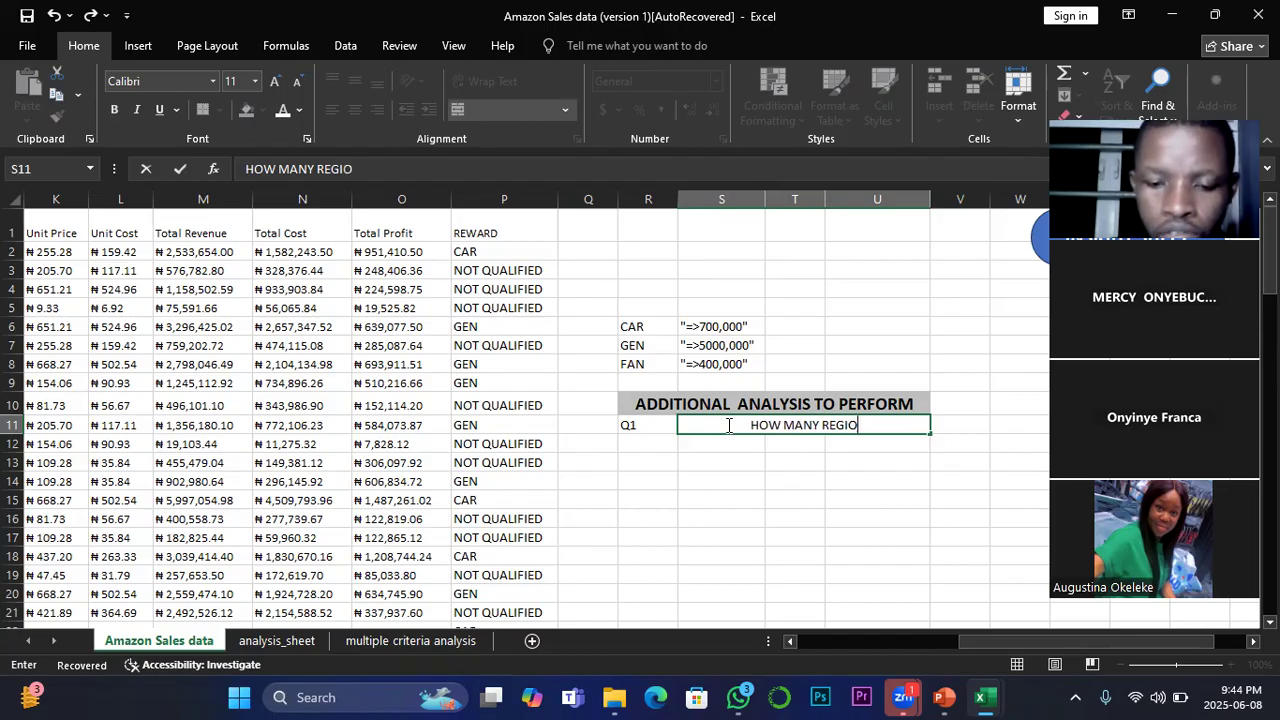
{"action": "type", "text": "N R"}
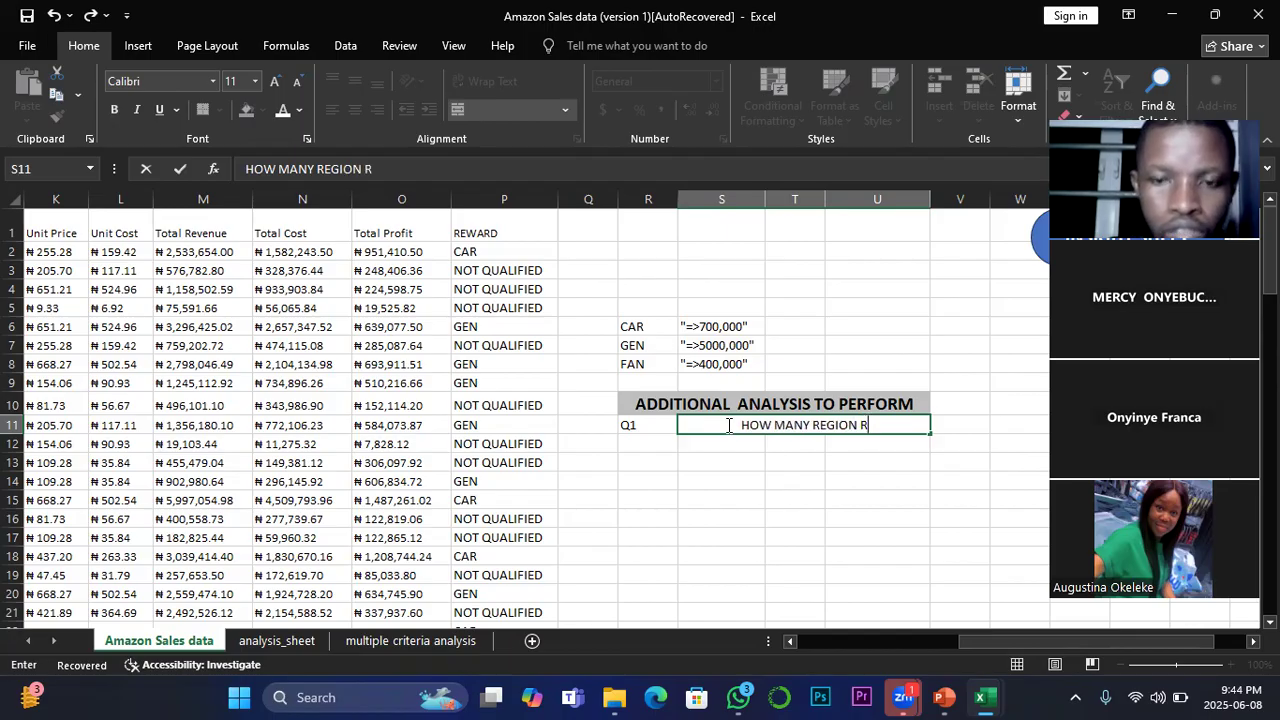
{"action": "type", "text": "ECEI"}
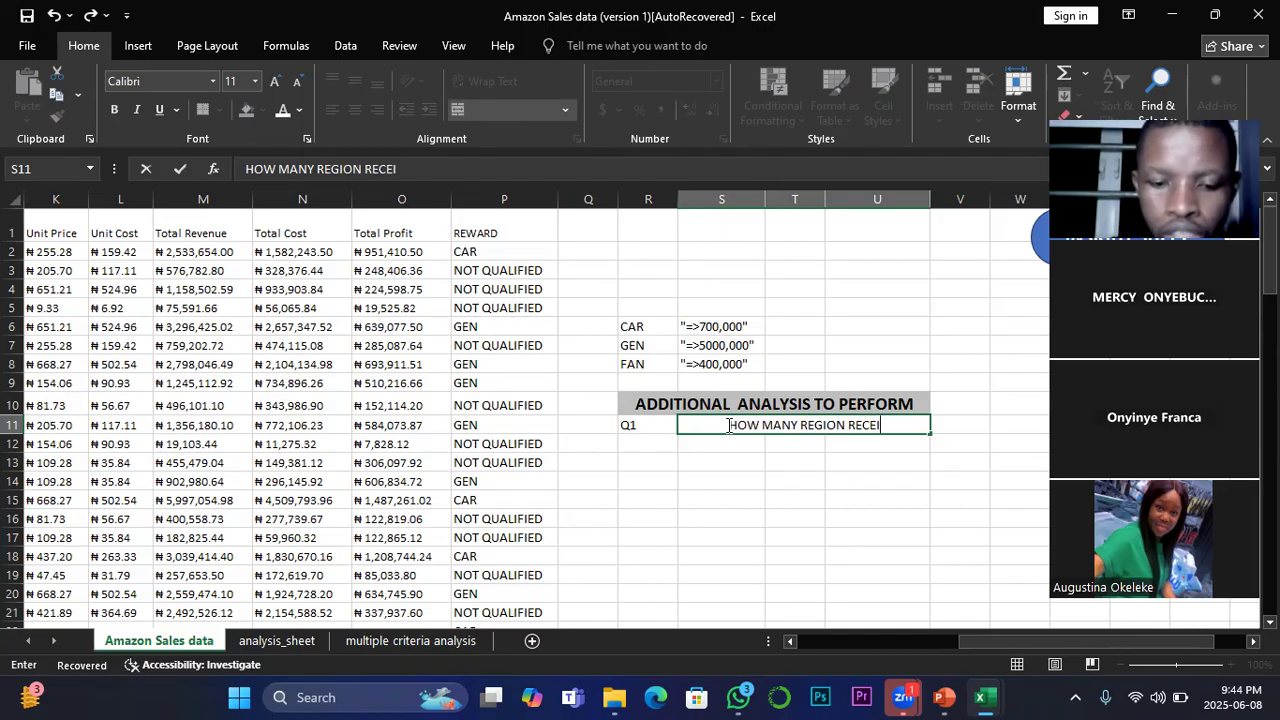
{"action": "type", "text": "VED CAR?"}
{"action": "left_click", "coordinate": [713, 476]}
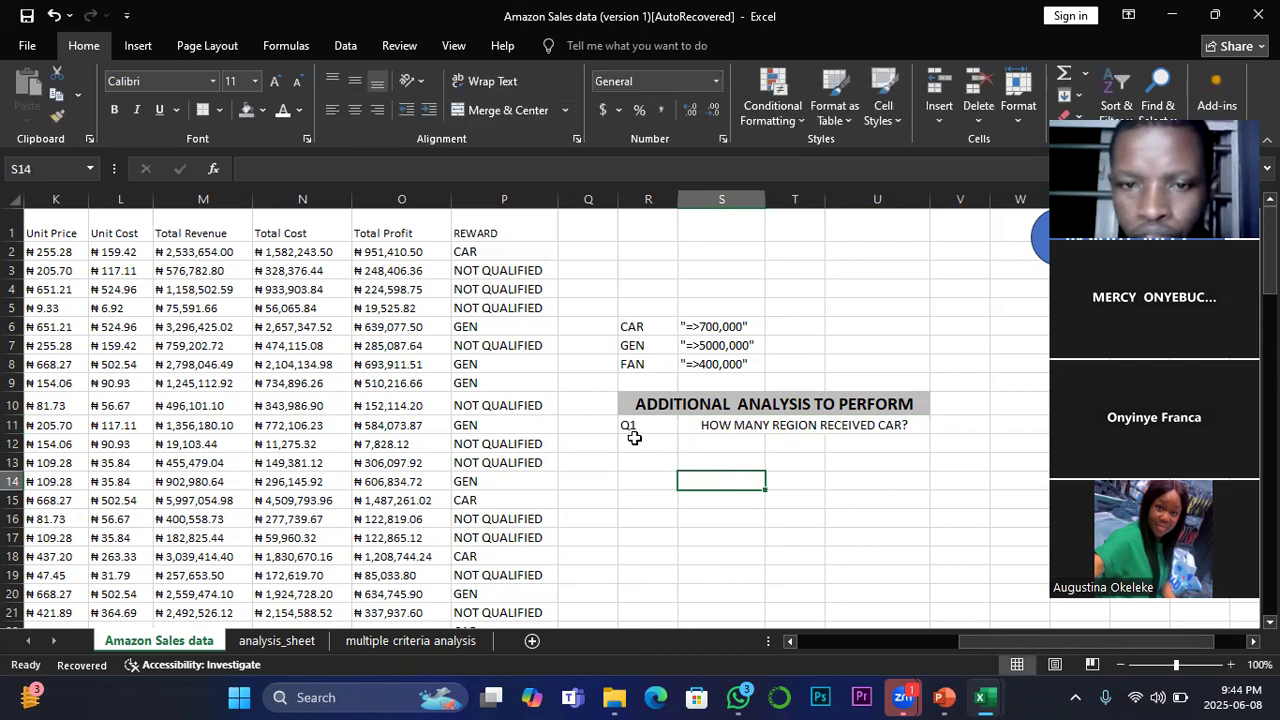
Step: Extend the Q1 label down column R to add Q2 and Q3 in R12:R13
{"action": "left_click", "coordinate": [634, 428]}
{"action": "left_click_drag", "start_coordinate": [680, 432], "coordinate": [876, 466]}
{"action": "left_click", "coordinate": [712, 441]}
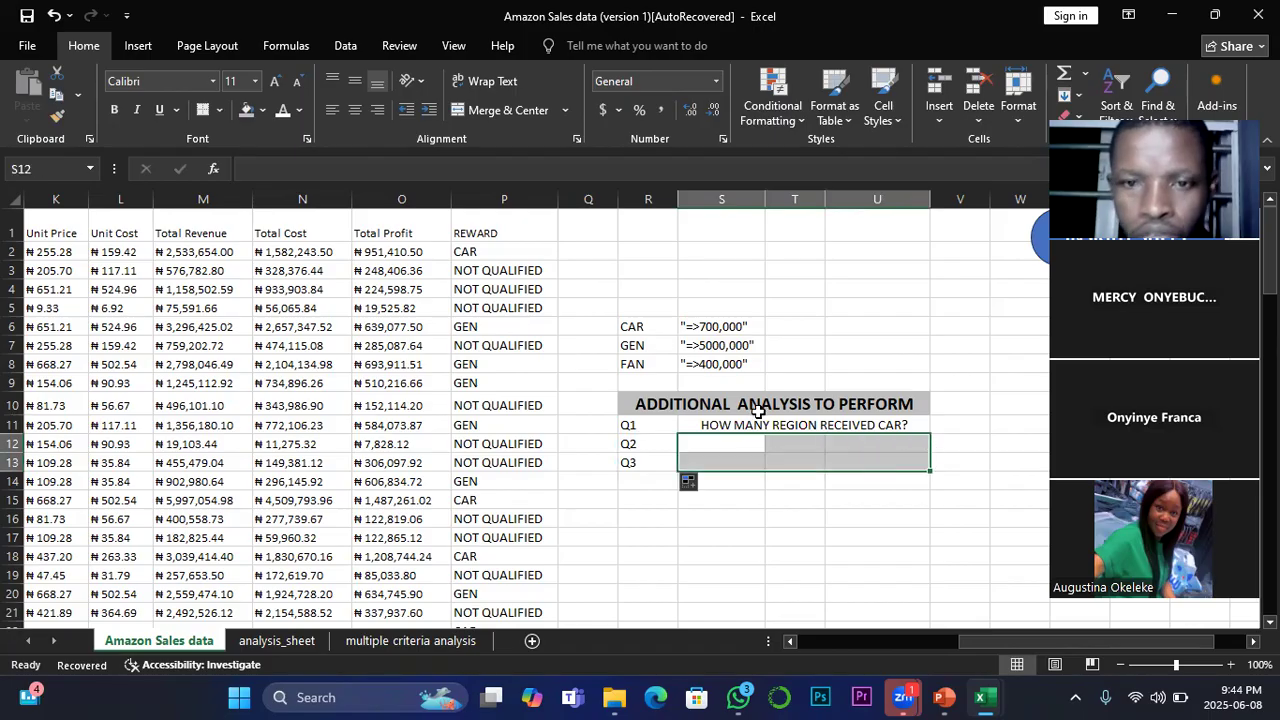
Step: Merge and center S12:U12 beside Q2 and fill the Q1 question down into it
{"action": "left_click_drag", "start_coordinate": [740, 450], "coordinate": [874, 443]}
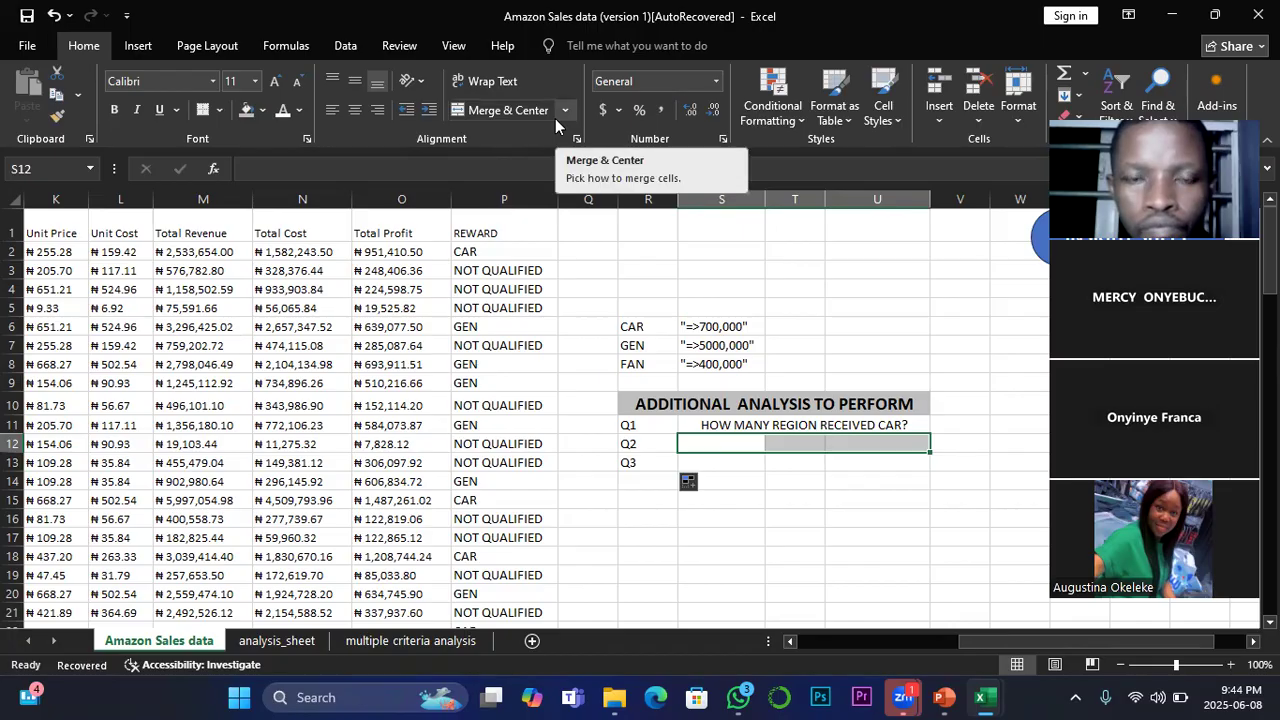
{"action": "left_click", "coordinate": [519, 108]}
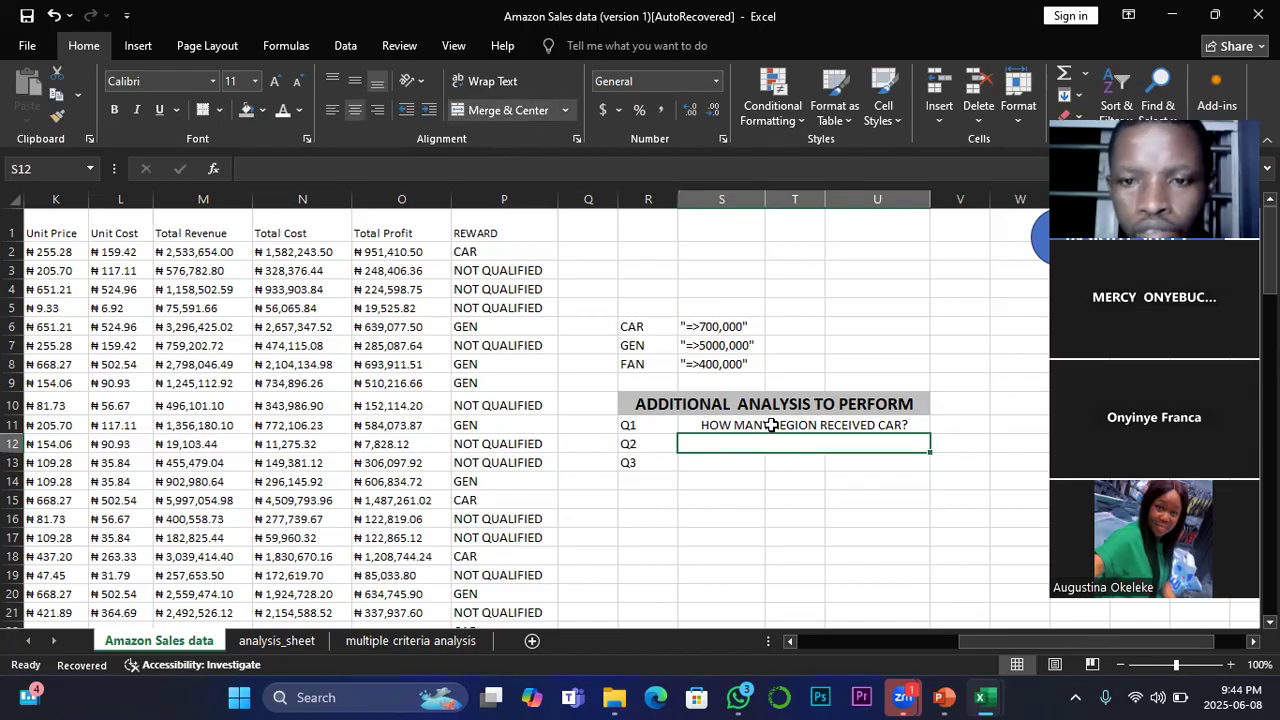
{"action": "left_click", "coordinate": [786, 432]}
{"action": "left_click_drag", "start_coordinate": [786, 436], "coordinate": [739, 422]}
{"action": "left_click_drag", "start_coordinate": [929, 434], "coordinate": [928, 452]}
{"action": "left_click", "coordinate": [775, 440]}
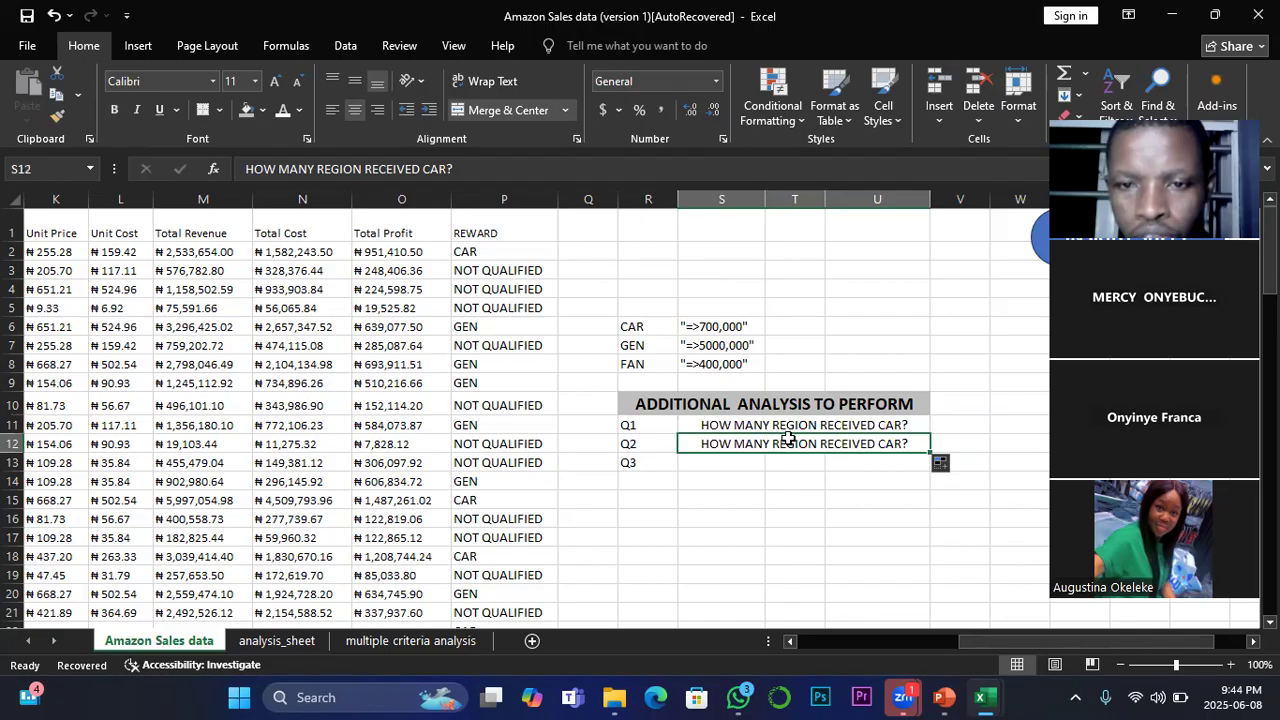
Step: Replace the word CAR with GEN in the Q2 question in S12
{"action": "left_click", "coordinate": [449, 170]}
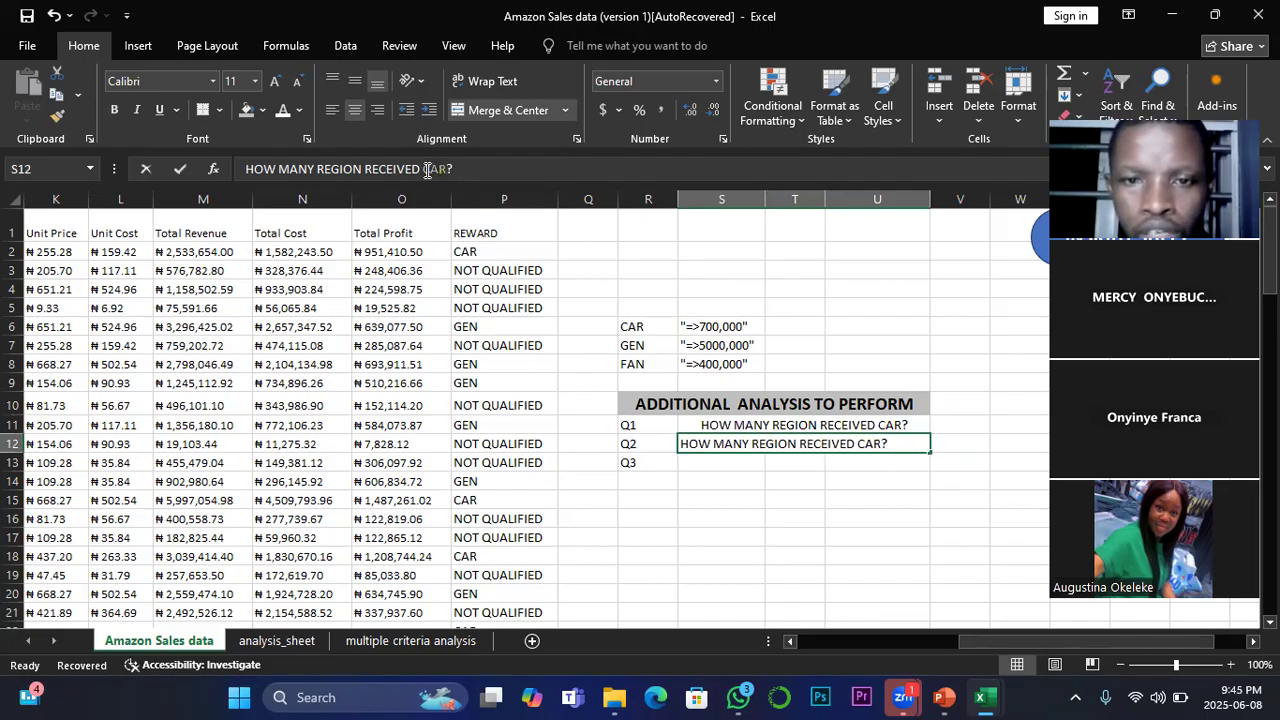
{"action": "double_click", "coordinate": [427, 170]}
{"action": "type", "text": "GEN"}
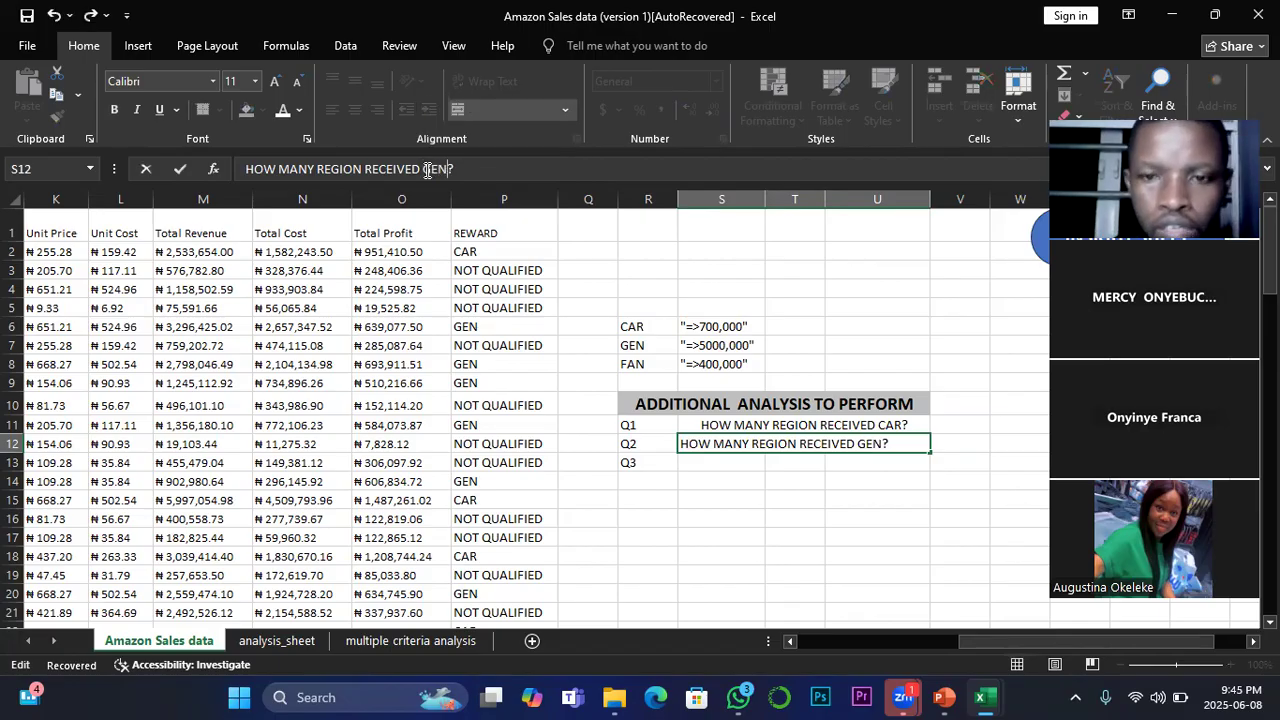
Step: Merge and center S13:U13 beside Q3 and fill the Q2 question down into it
{"action": "left_click_drag", "start_coordinate": [680, 468], "coordinate": [887, 466]}
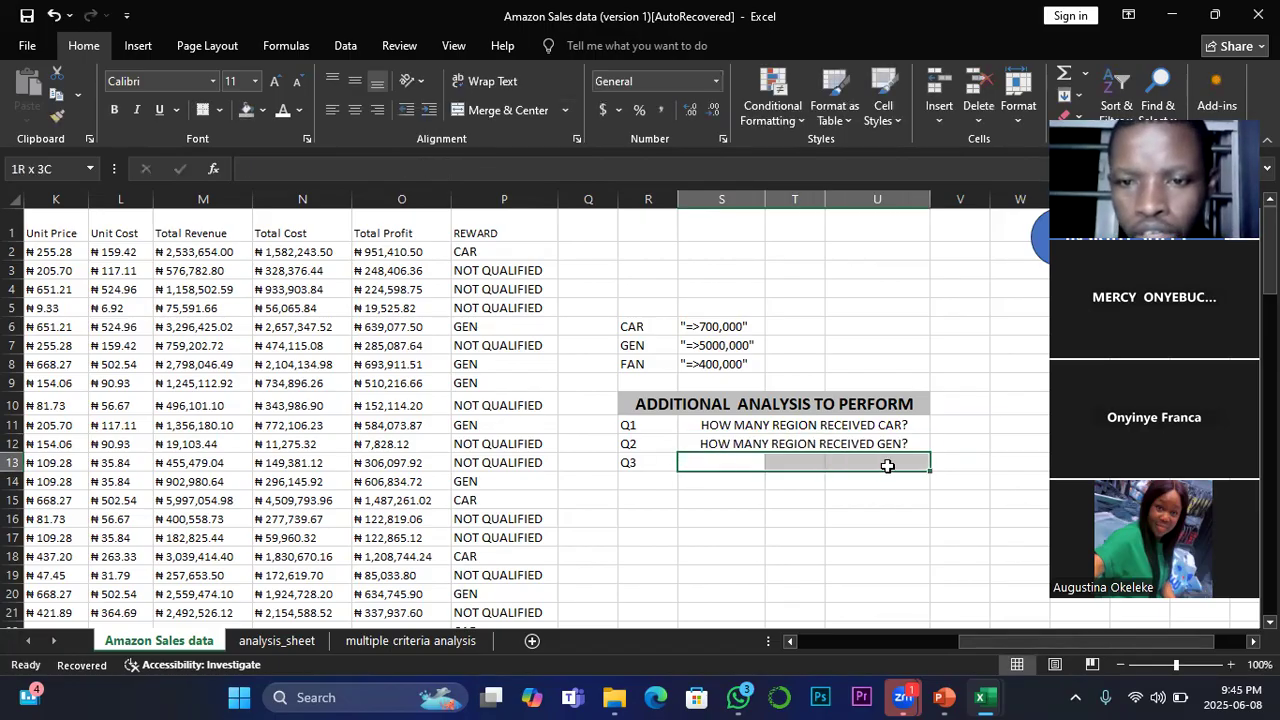
{"action": "left_click", "coordinate": [506, 110]}
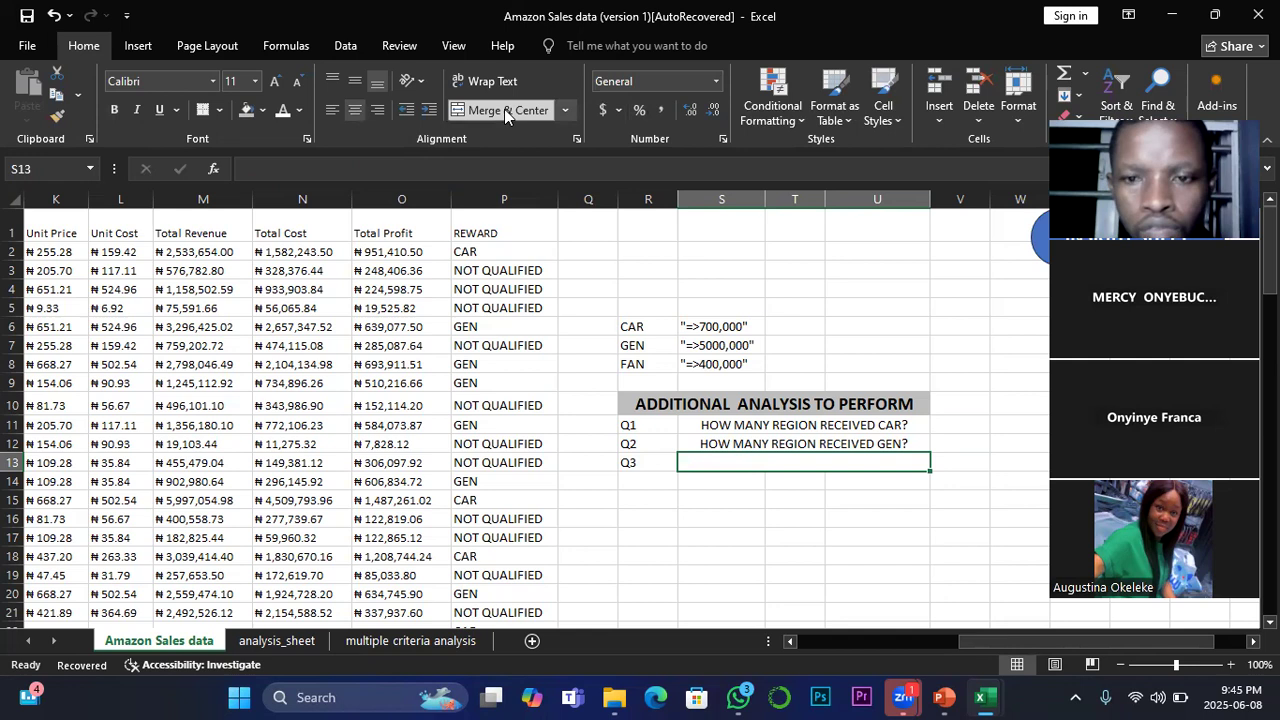
{"action": "left_click", "coordinate": [863, 447]}
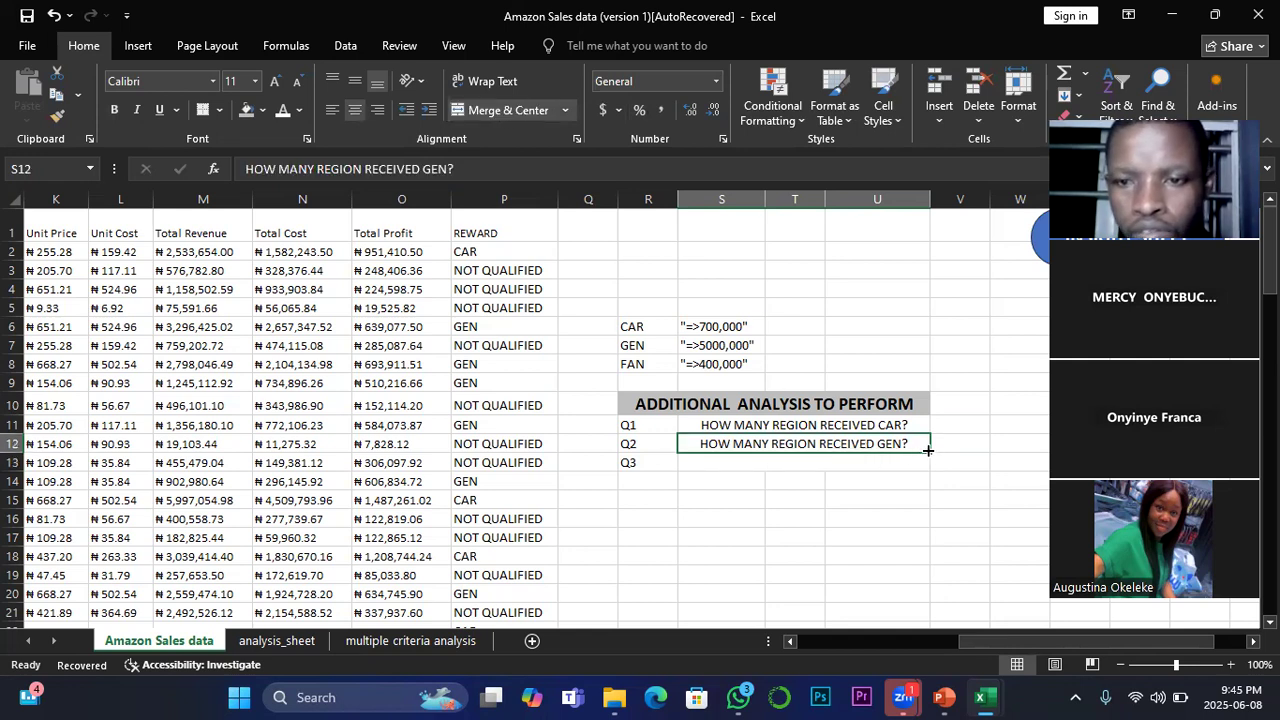
{"action": "left_click_drag", "start_coordinate": [928, 450], "coordinate": [927, 468]}
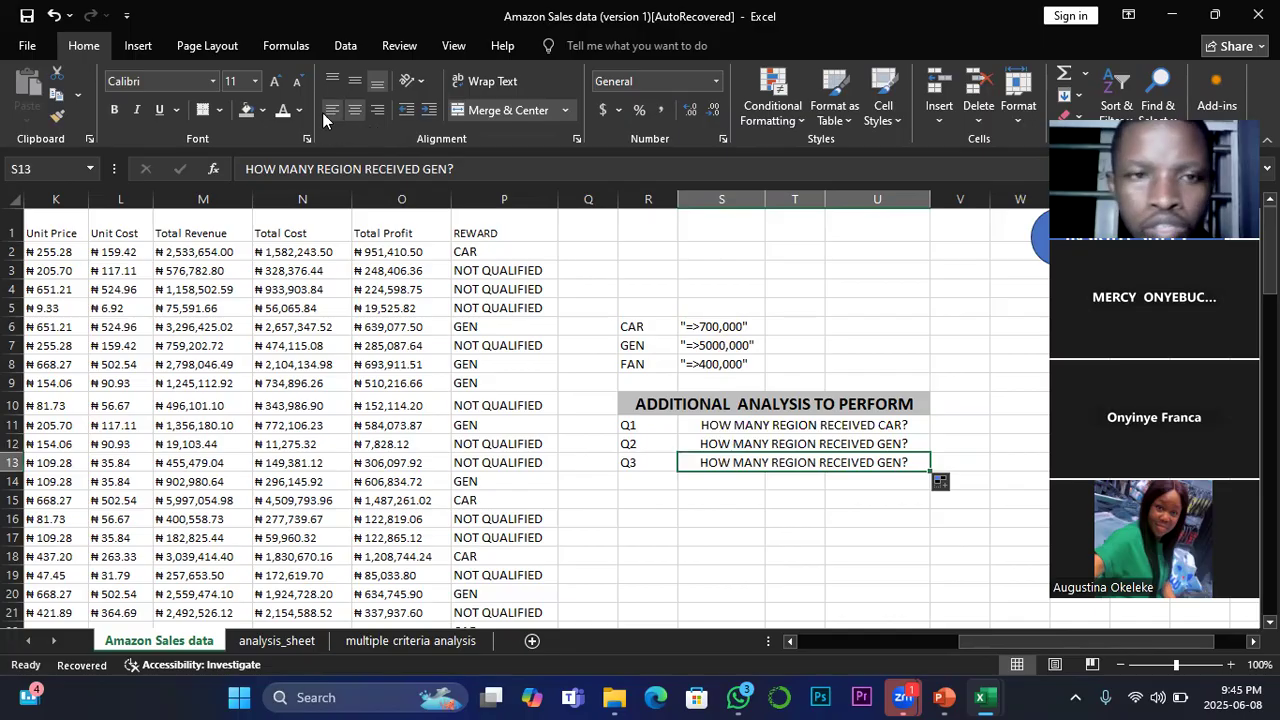
Step: Change the reward named in the Q3 question in S13 to FAN
{"action": "left_click", "coordinate": [444, 169]}
{"action": "double_click", "coordinate": [427, 169]}
{"action": "type", "text": "FAN"}
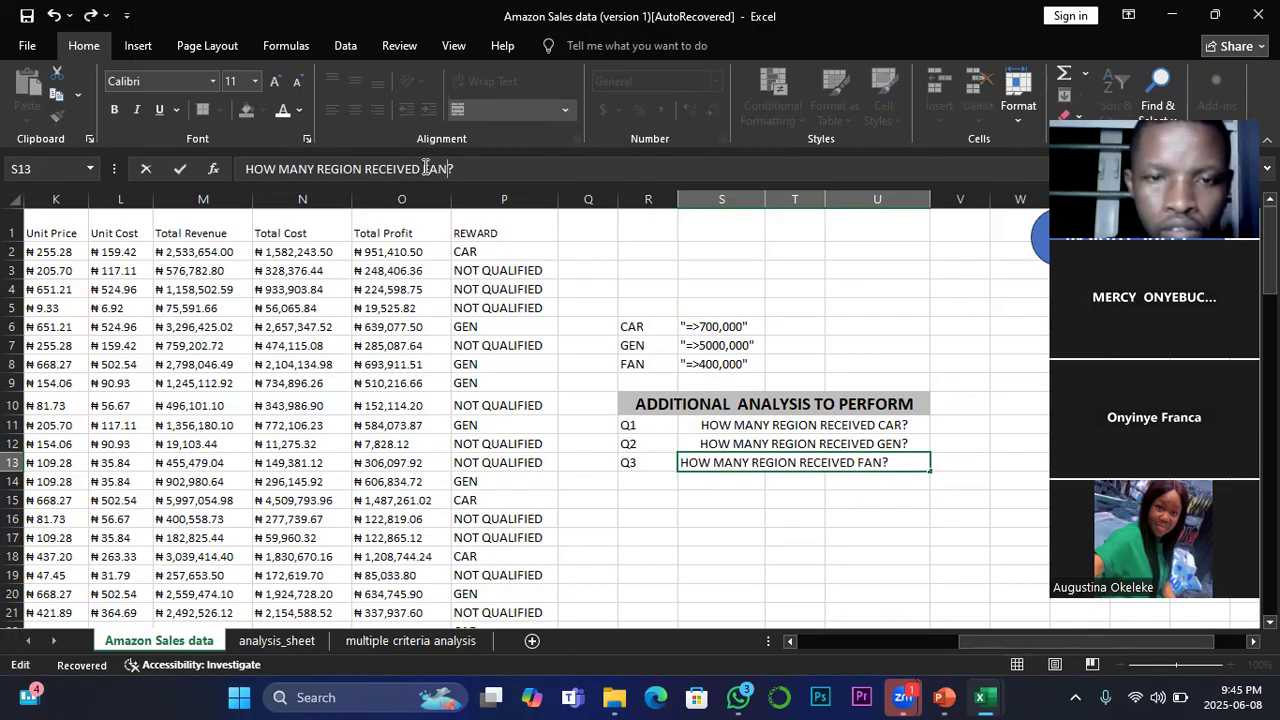
{"action": "left_click", "coordinate": [802, 537]}
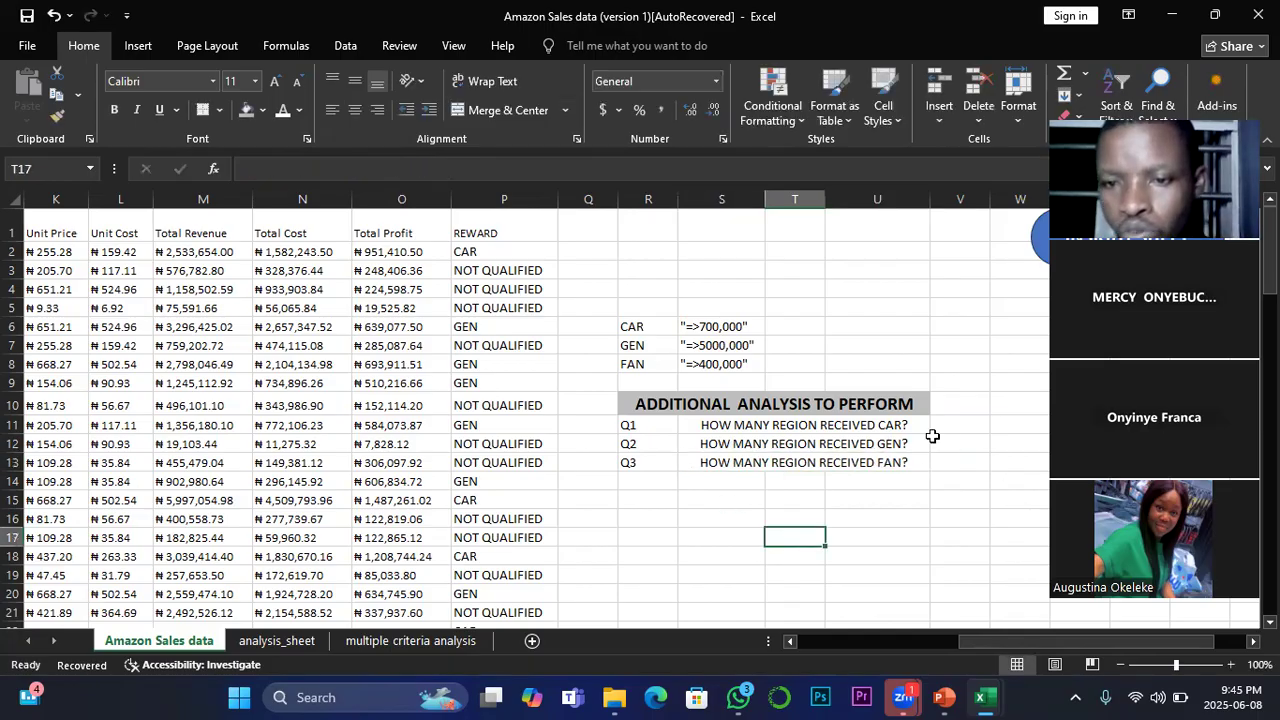
Step: Apply All Borders to the heading and question block R10:U13
{"action": "left_click_drag", "start_coordinate": [628, 403], "coordinate": [878, 465]}
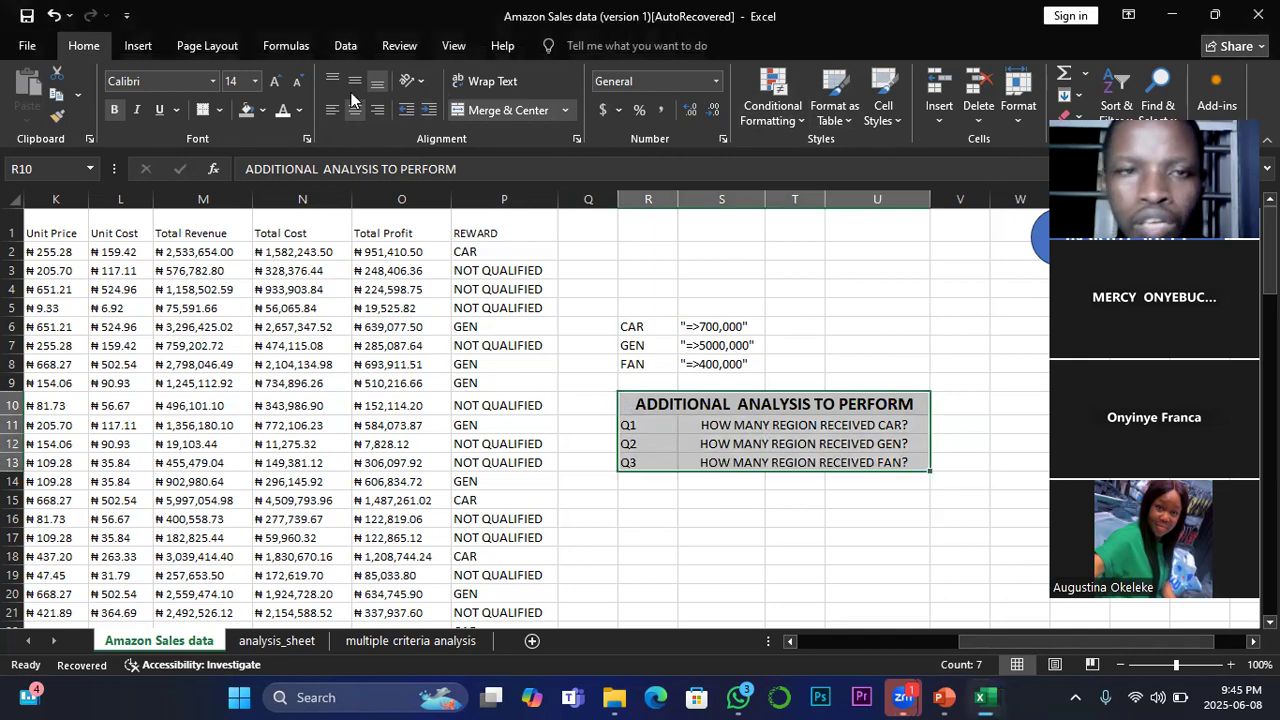
{"action": "left_click", "coordinate": [218, 111]}
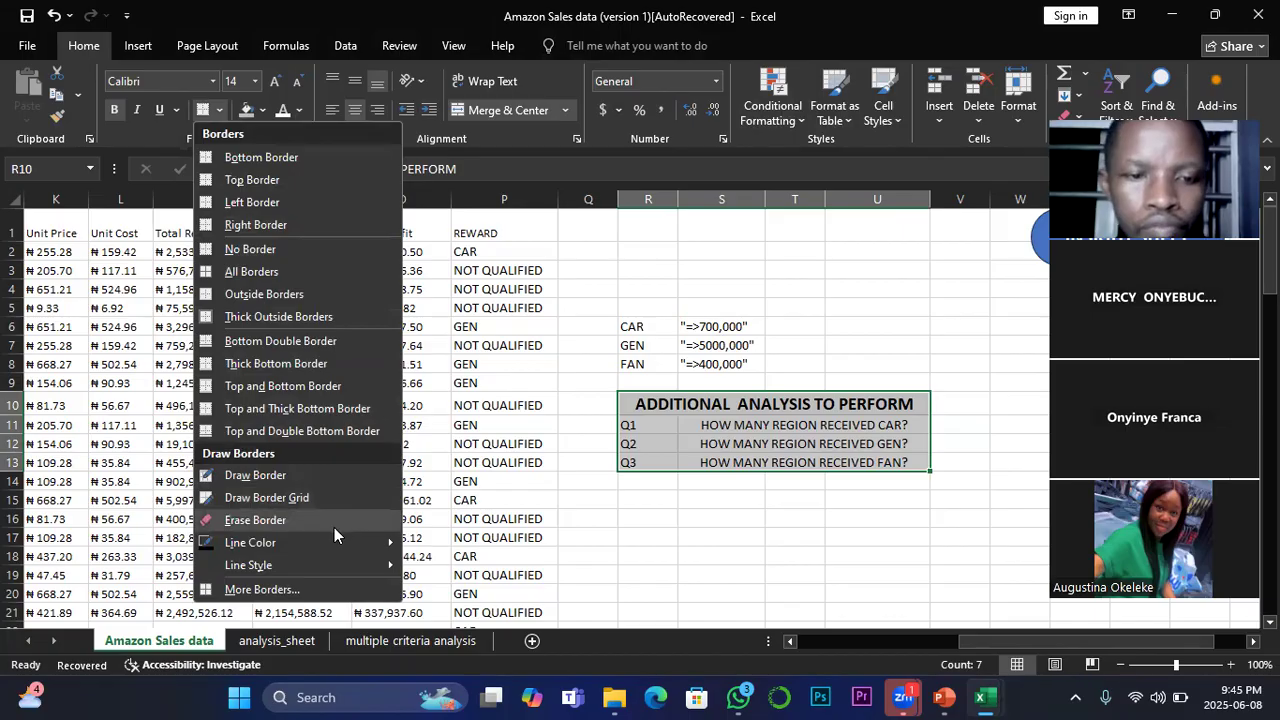
{"action": "left_click", "coordinate": [255, 271]}
{"action": "left_click", "coordinate": [797, 557]}
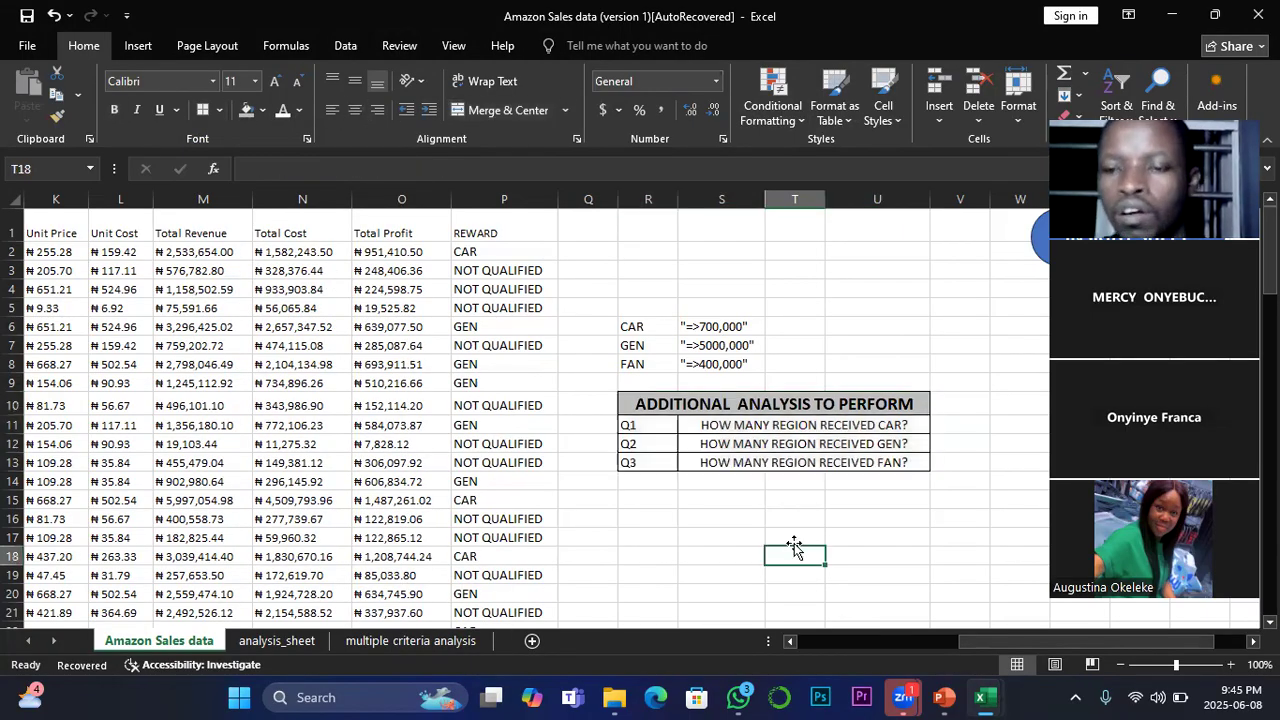